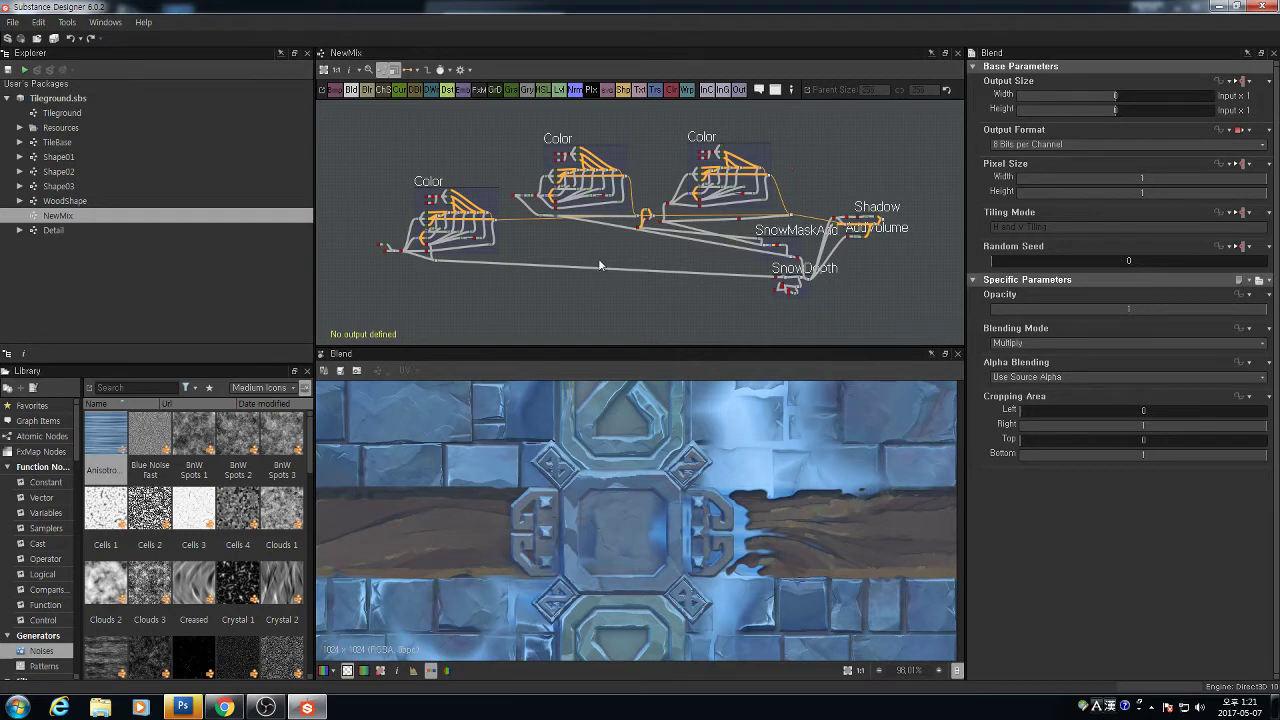
Open the Tileground graph and look over its node groups alongside the blended texture preview
{"action": "left_click", "coordinate": [60, 114]}
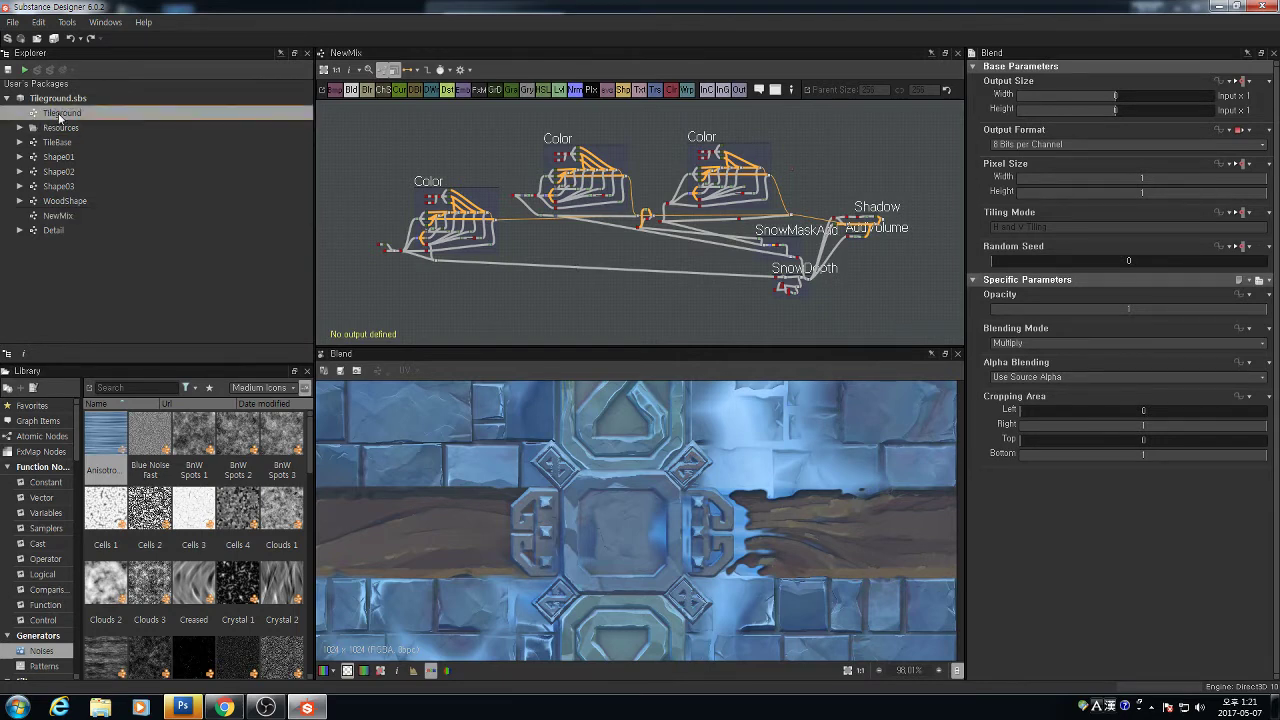
{"action": "double_click", "coordinate": [60, 114]}
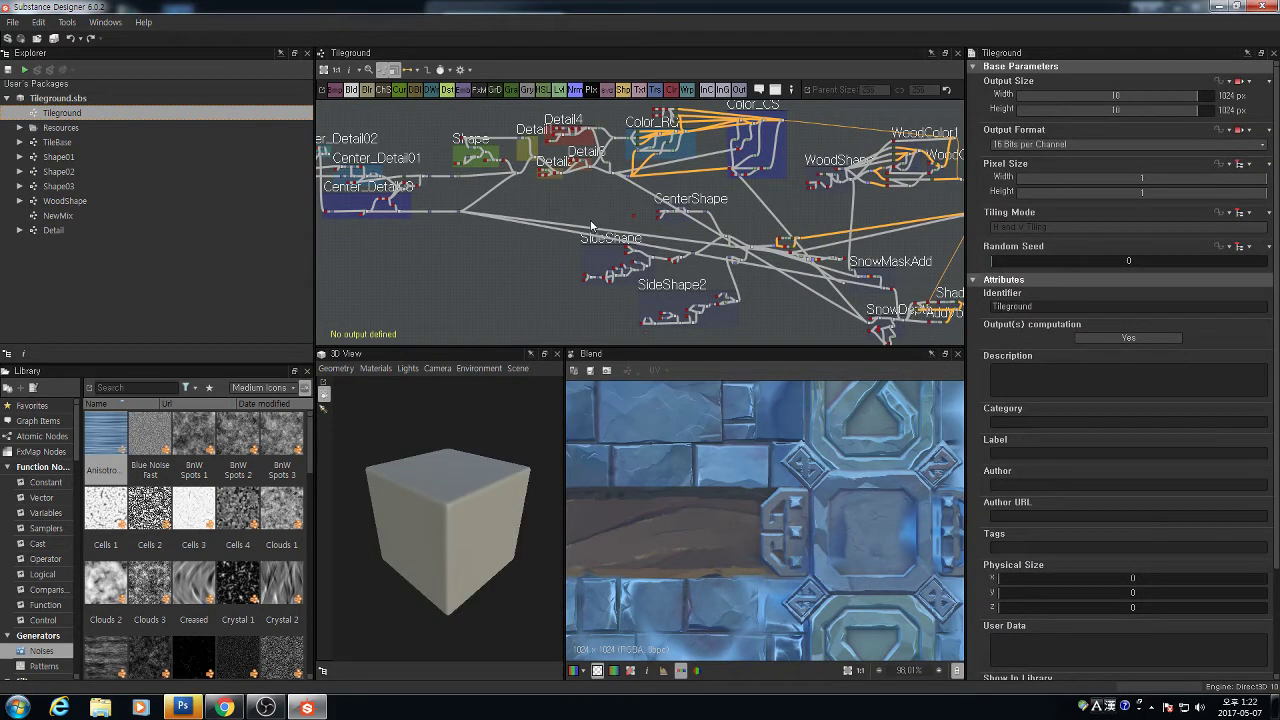
{"action": "middle_click_drag", "start_coordinate": [600, 215], "coordinate": [640, 223]}
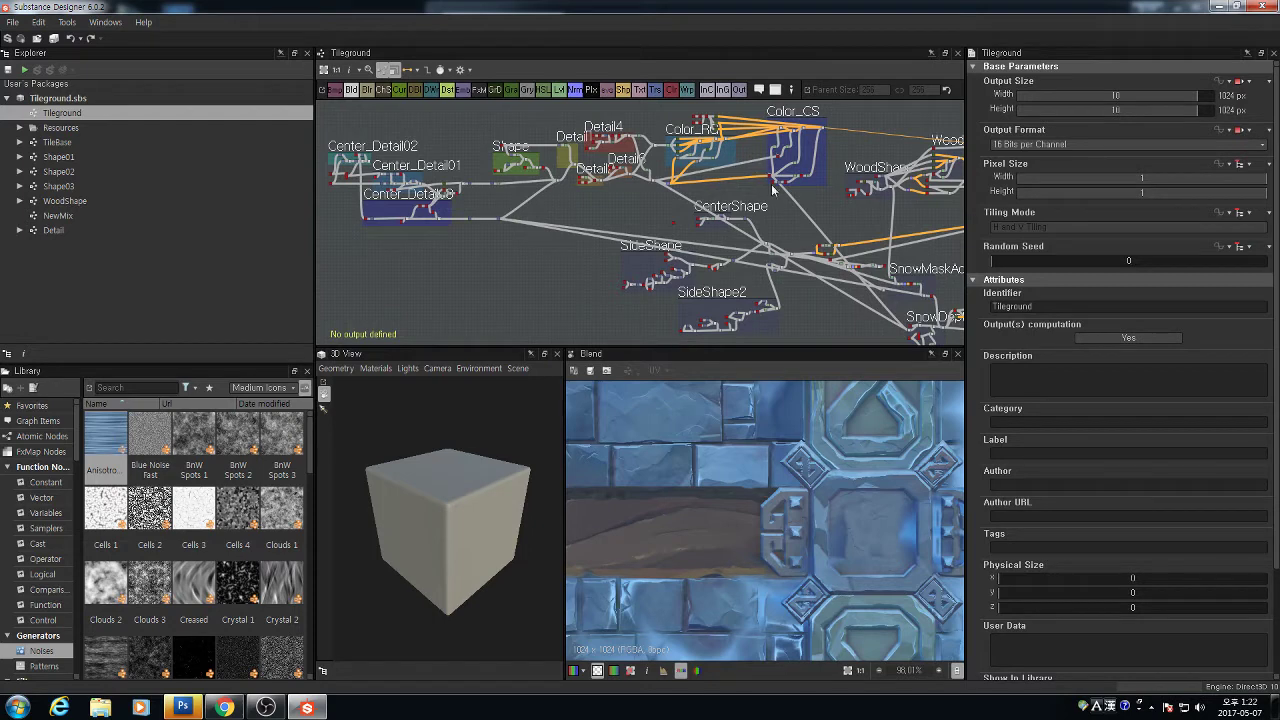
{"action": "middle_click_drag", "start_coordinate": [772, 188], "coordinate": [737, 188]}
{"action": "scroll", "coordinate": [871, 526], "scroll_direction": "down", "scroll_amount": 3}
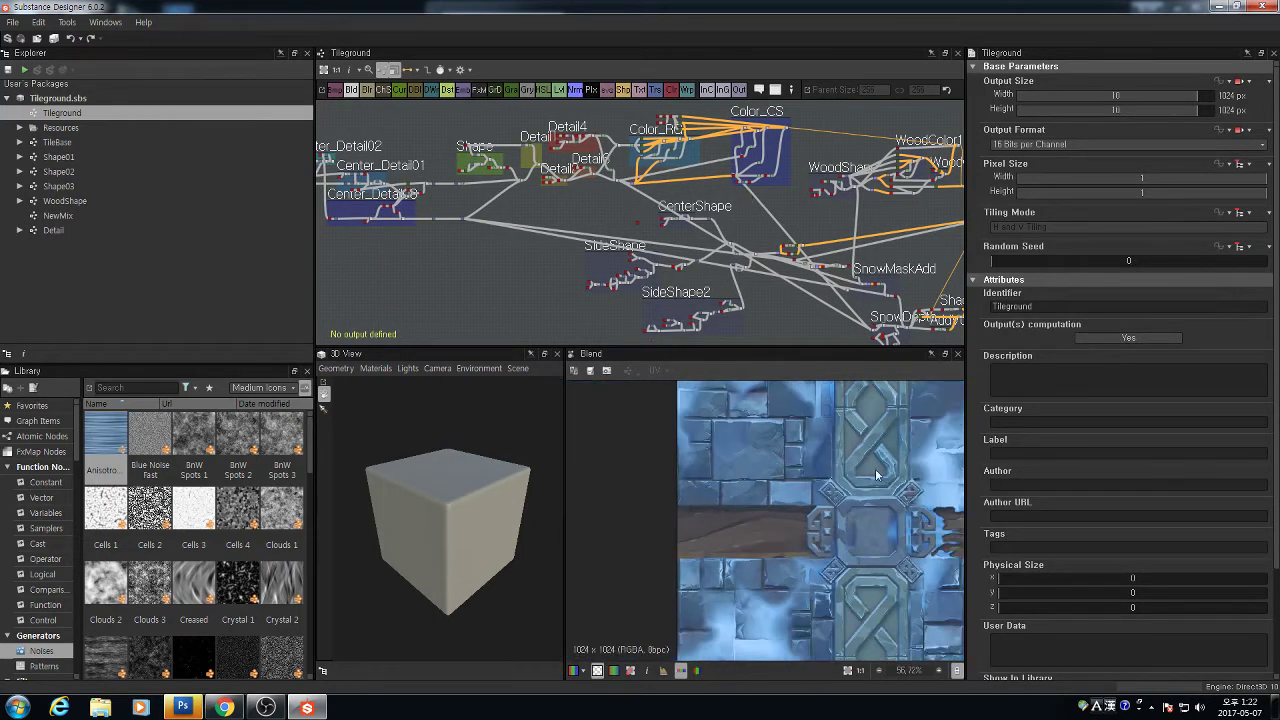
{"action": "middle_click_drag", "start_coordinate": [838, 245], "coordinate": [757, 245]}
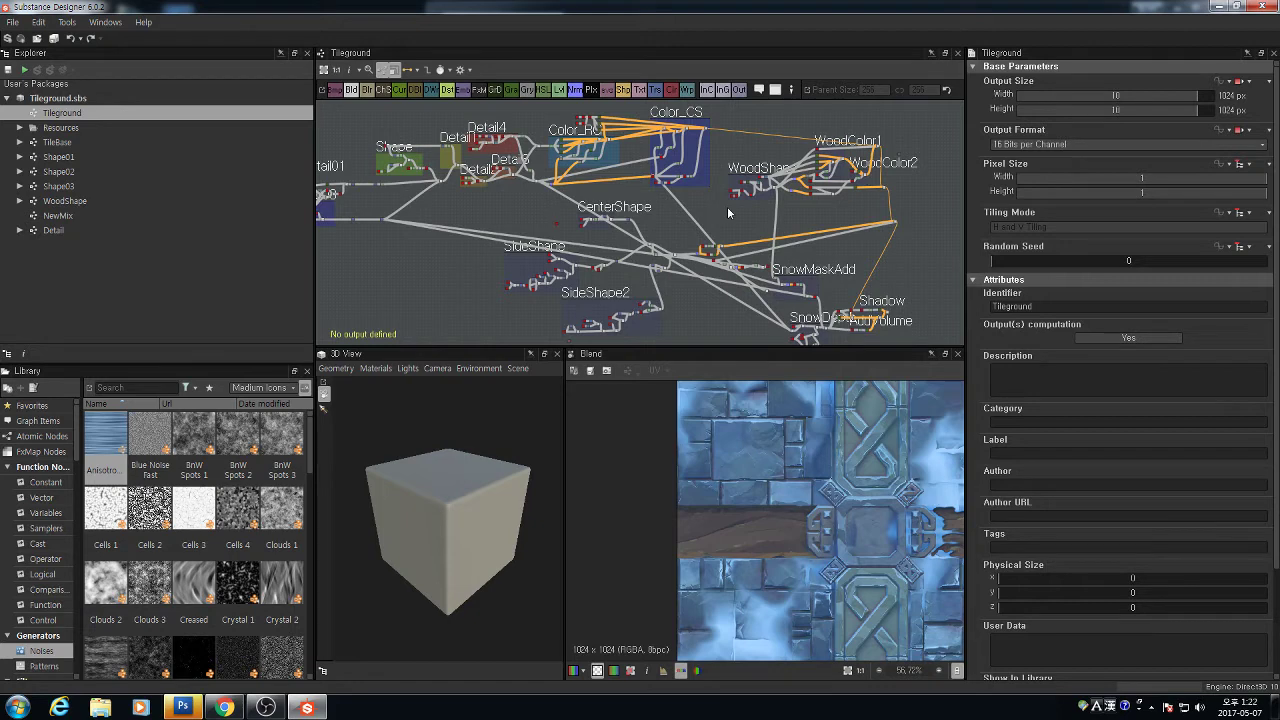
Open the NewMix graph and switch back to Tileground to compare the two node layouts
{"action": "left_click", "coordinate": [81, 220]}
{"action": "double_click", "coordinate": [80, 220]}
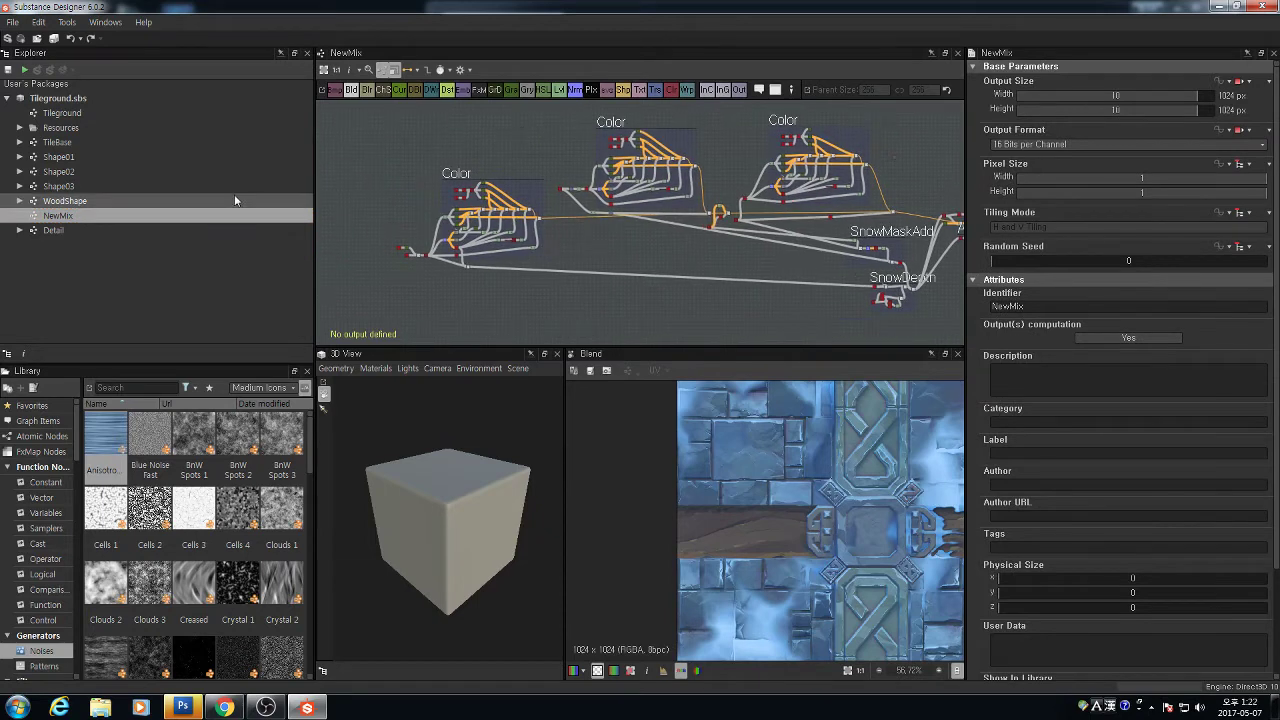
{"action": "left_click", "coordinate": [93, 117]}
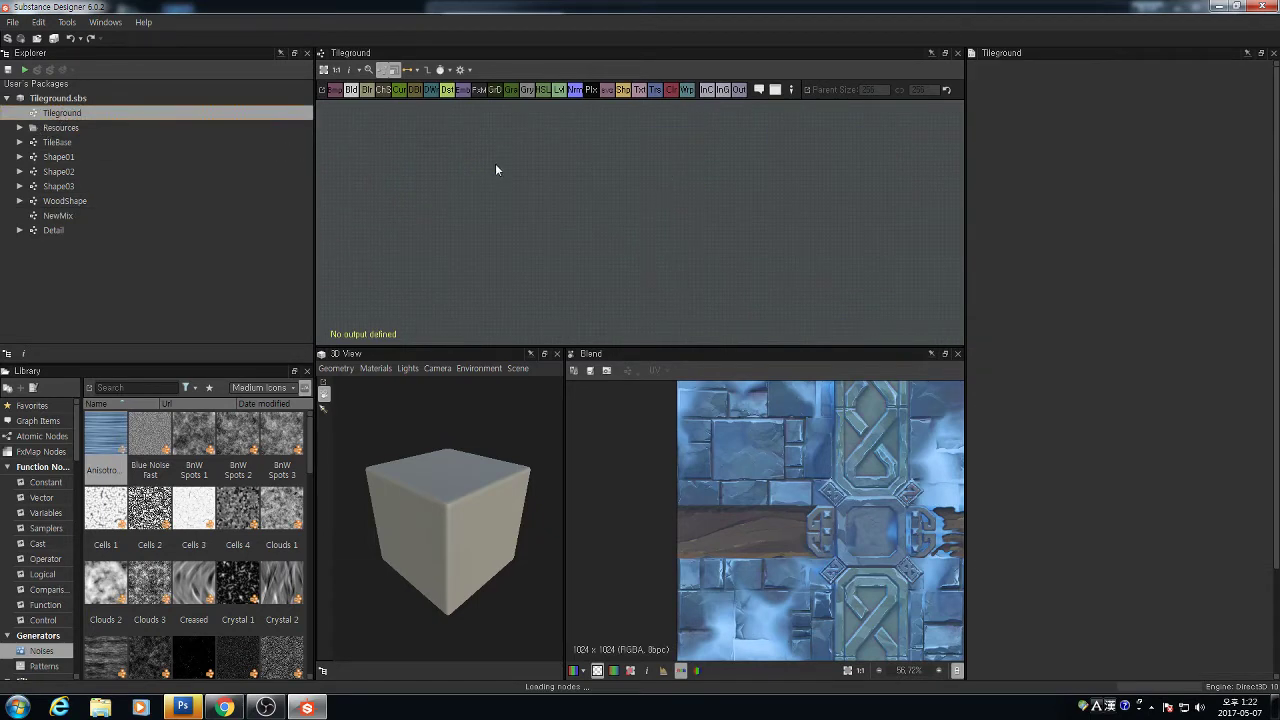
{"action": "left_click", "coordinate": [57, 143]}
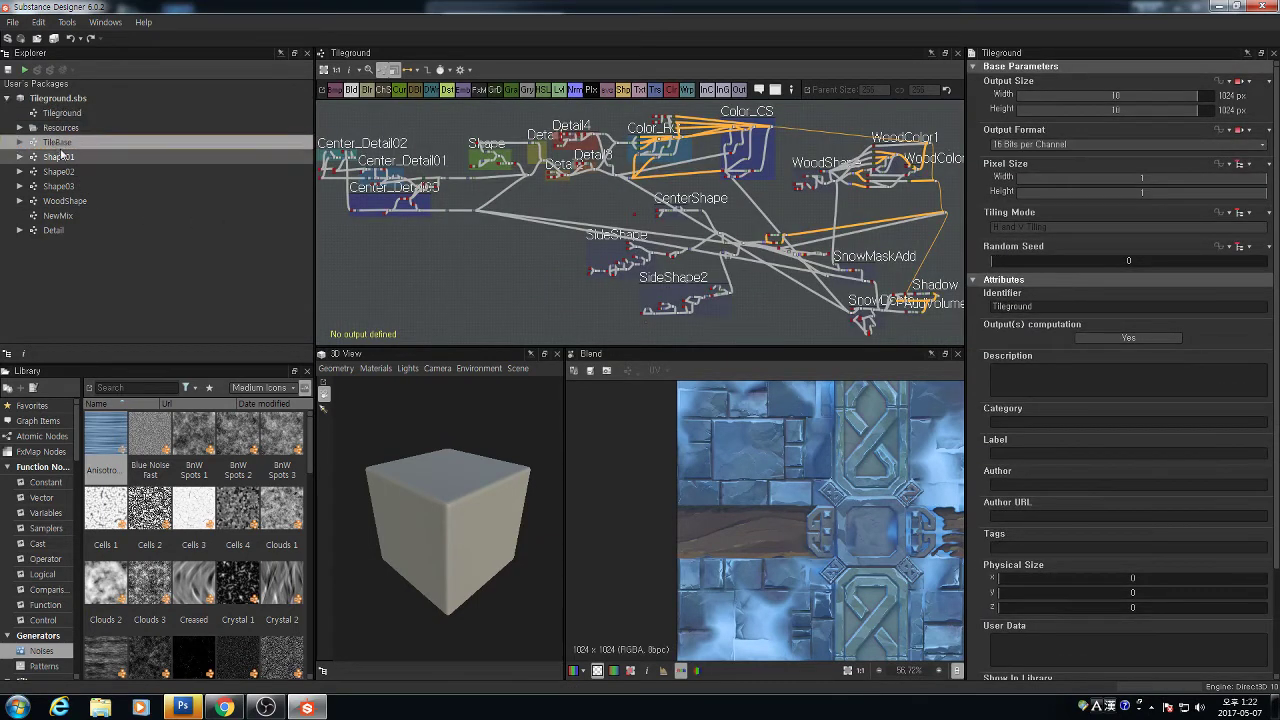
{"action": "left_click", "coordinate": [58, 157]}
Reopen the NewMix graph and inspect the nodes around the SnowMaskAdd frame
{"action": "left_click", "coordinate": [74, 216]}
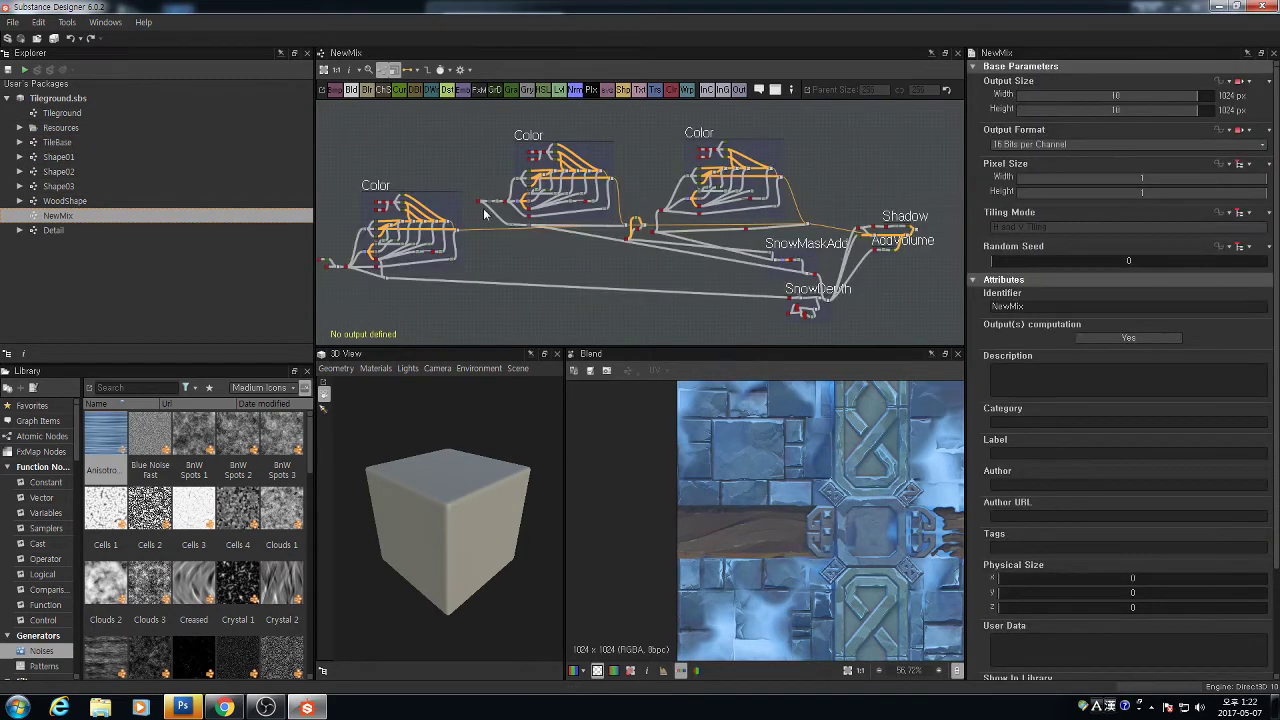
{"action": "middle_click_drag", "start_coordinate": [784, 228], "coordinate": [722, 232]}
{"action": "scroll", "coordinate": [571, 226], "scroll_direction": "up", "scroll_amount": 4}
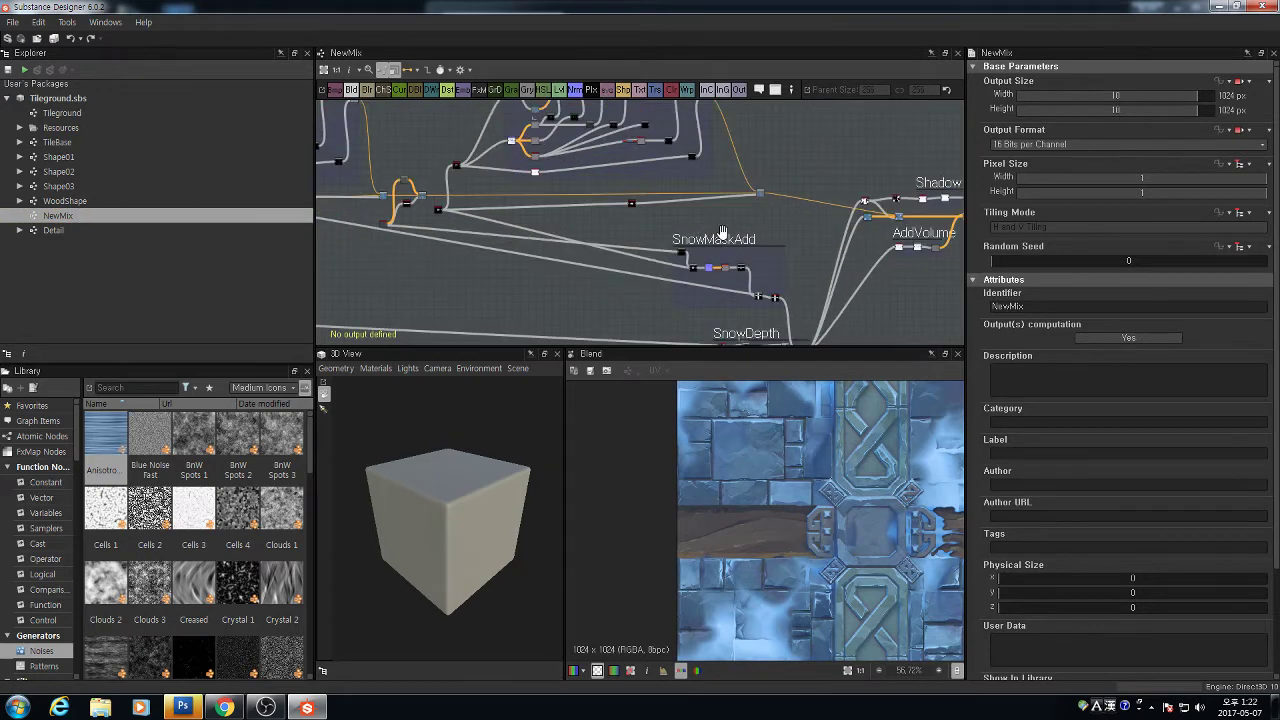
{"action": "scroll", "coordinate": [649, 217], "scroll_direction": "down", "scroll_amount": 4}
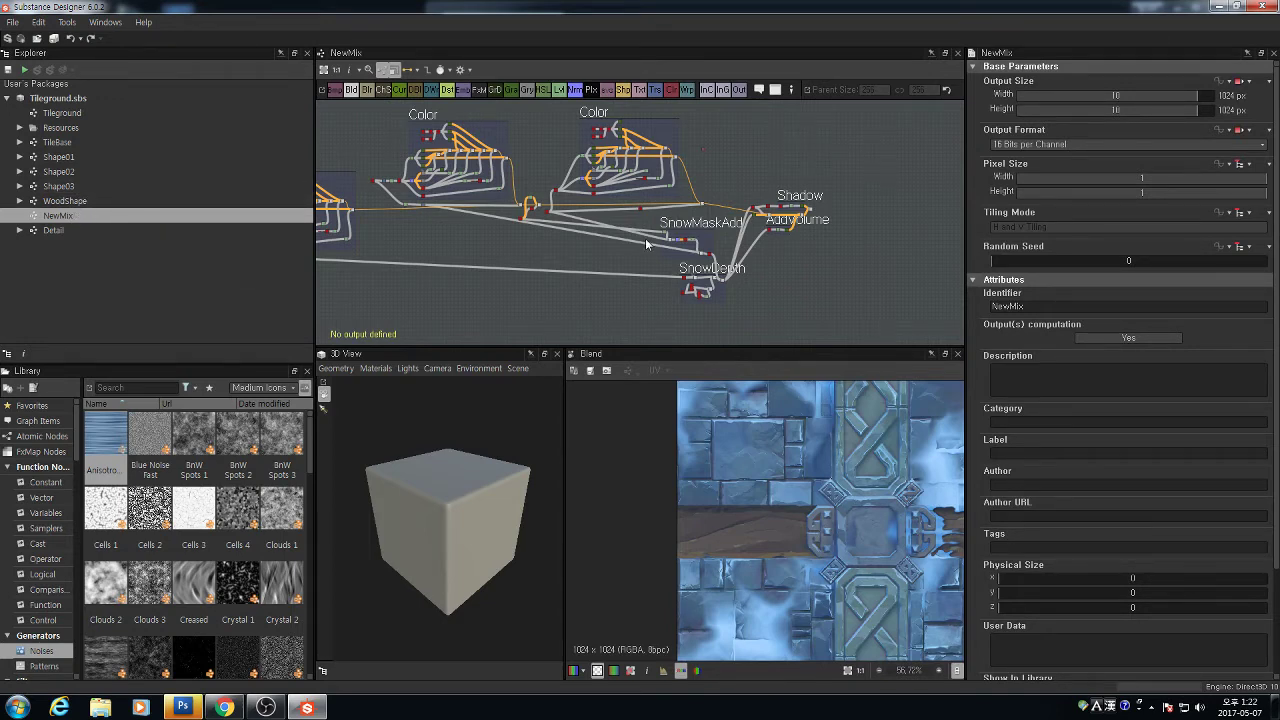
Close the 3D view and bring the whole blended texture into the 2D preview
{"action": "left_click", "coordinate": [557, 353]}
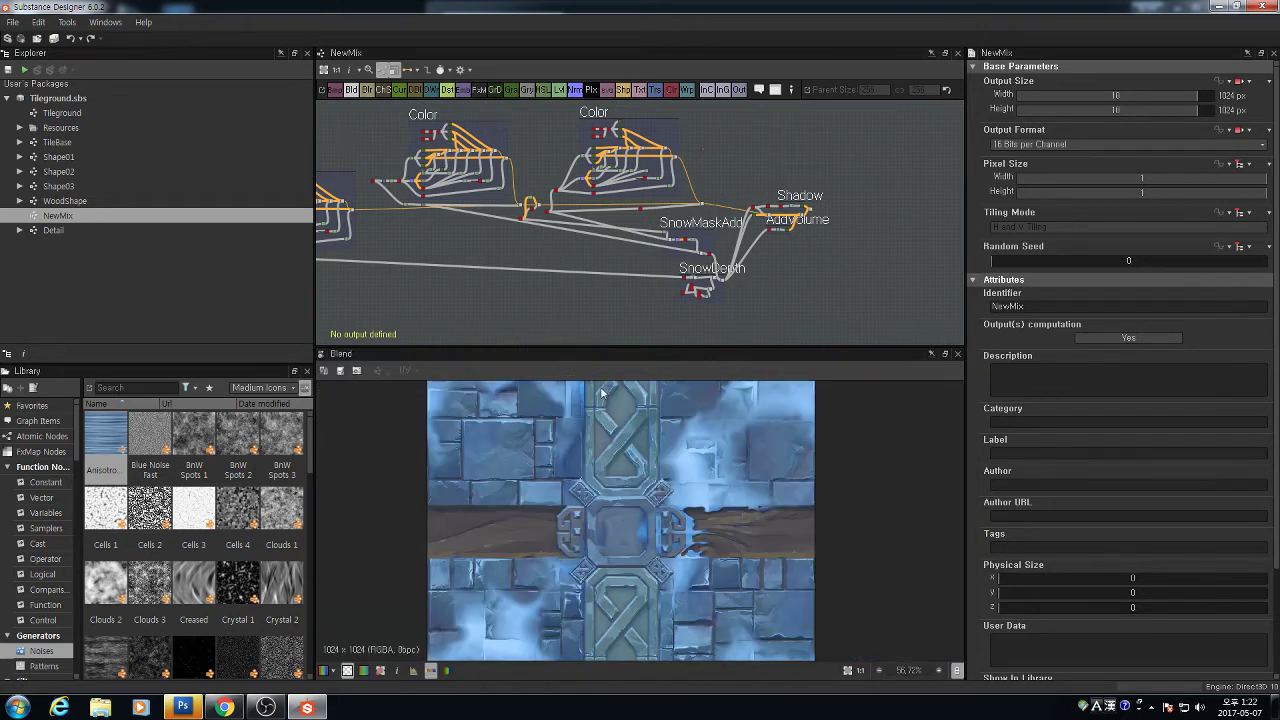
{"action": "scroll", "coordinate": [656, 478], "scroll_direction": "down", "scroll_amount": 3}
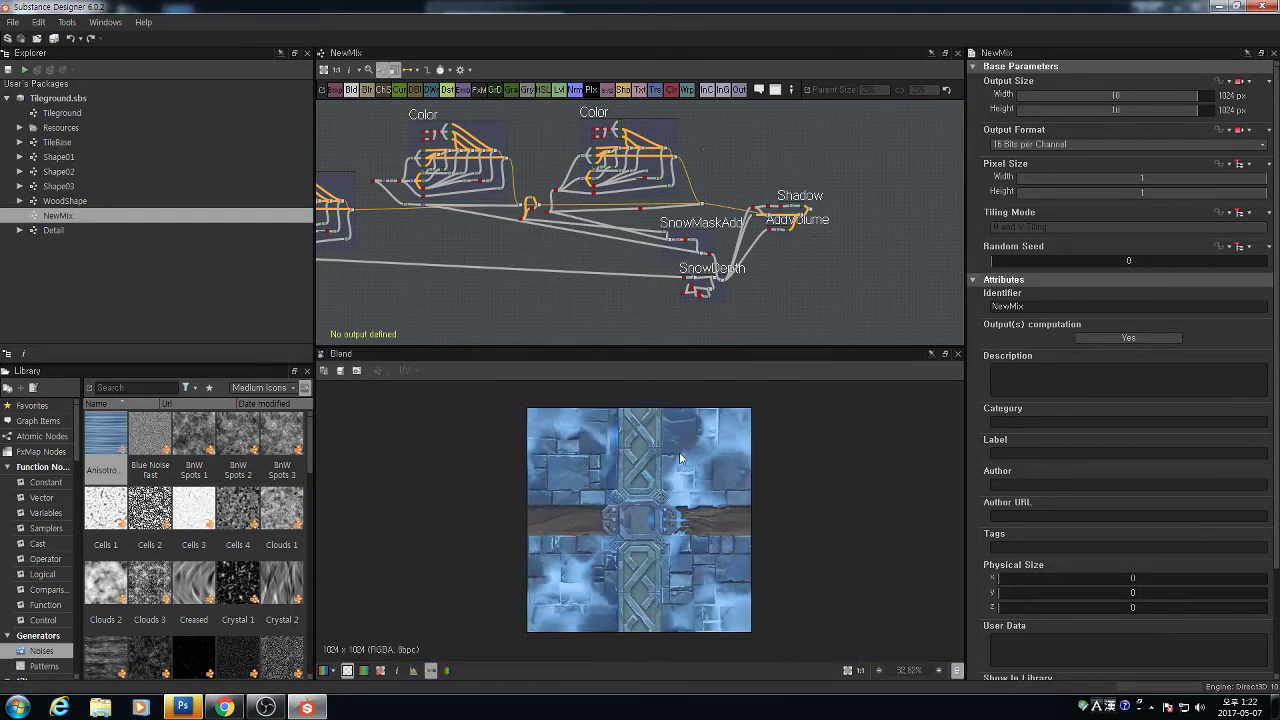
{"action": "scroll", "coordinate": [662, 492], "scroll_direction": "up", "scroll_amount": 1}
{"action": "scroll", "coordinate": [782, 270], "scroll_direction": "up", "scroll_amount": 2}
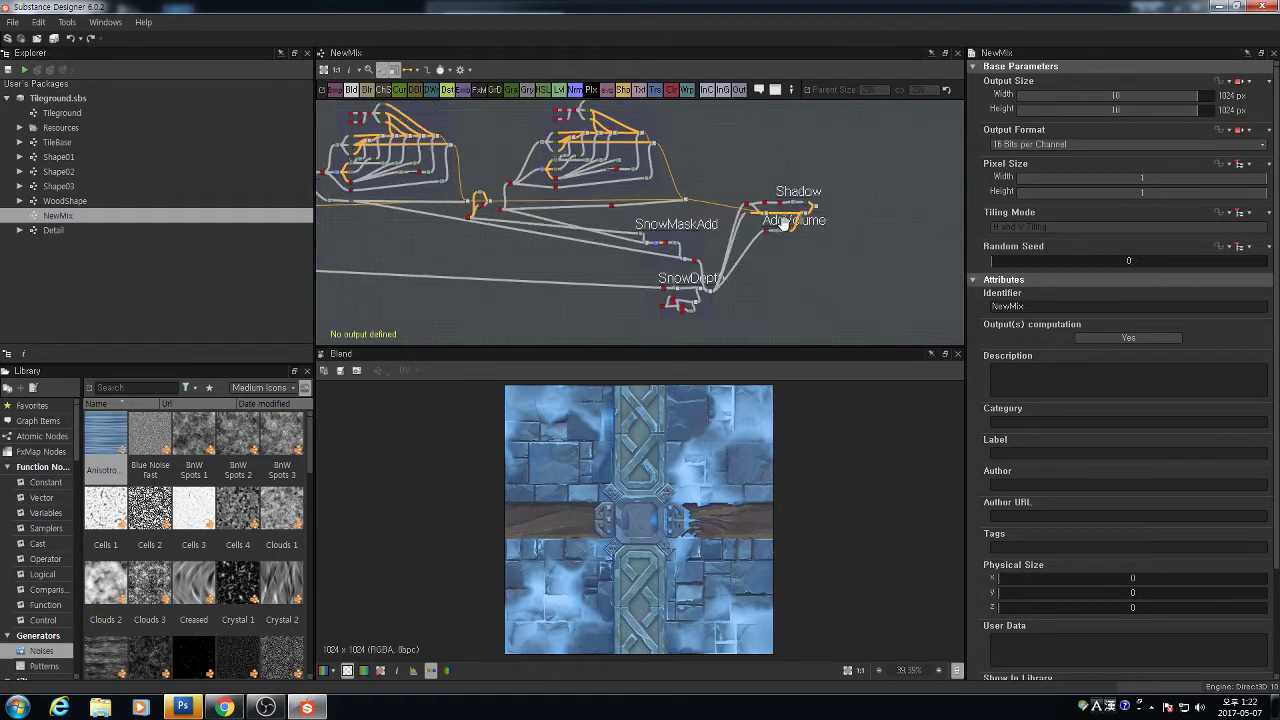
Trace the NewMix graph back through its Color frames to the source nodes at its start
{"action": "middle_click_drag", "start_coordinate": [540, 281], "coordinate": [768, 277]}
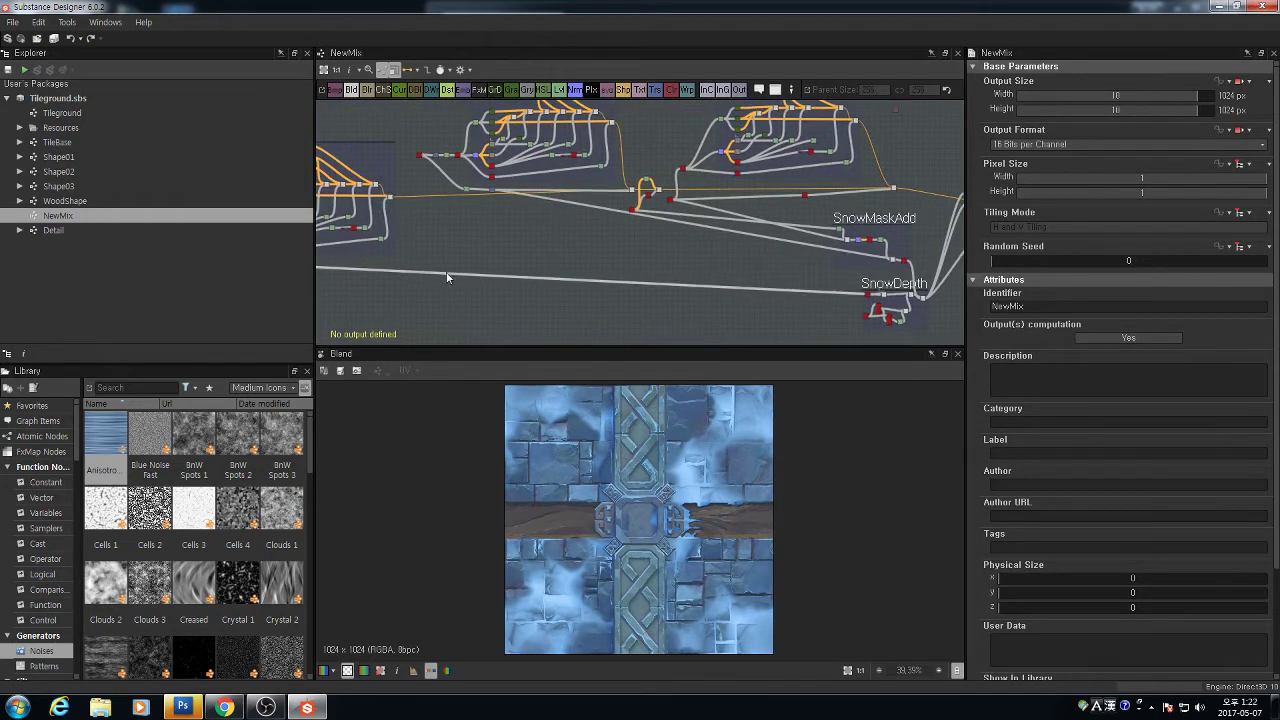
{"action": "middle_click_drag", "start_coordinate": [448, 276], "coordinate": [718, 277]}
{"action": "scroll", "coordinate": [843, 269], "scroll_direction": "down", "scroll_amount": 2}
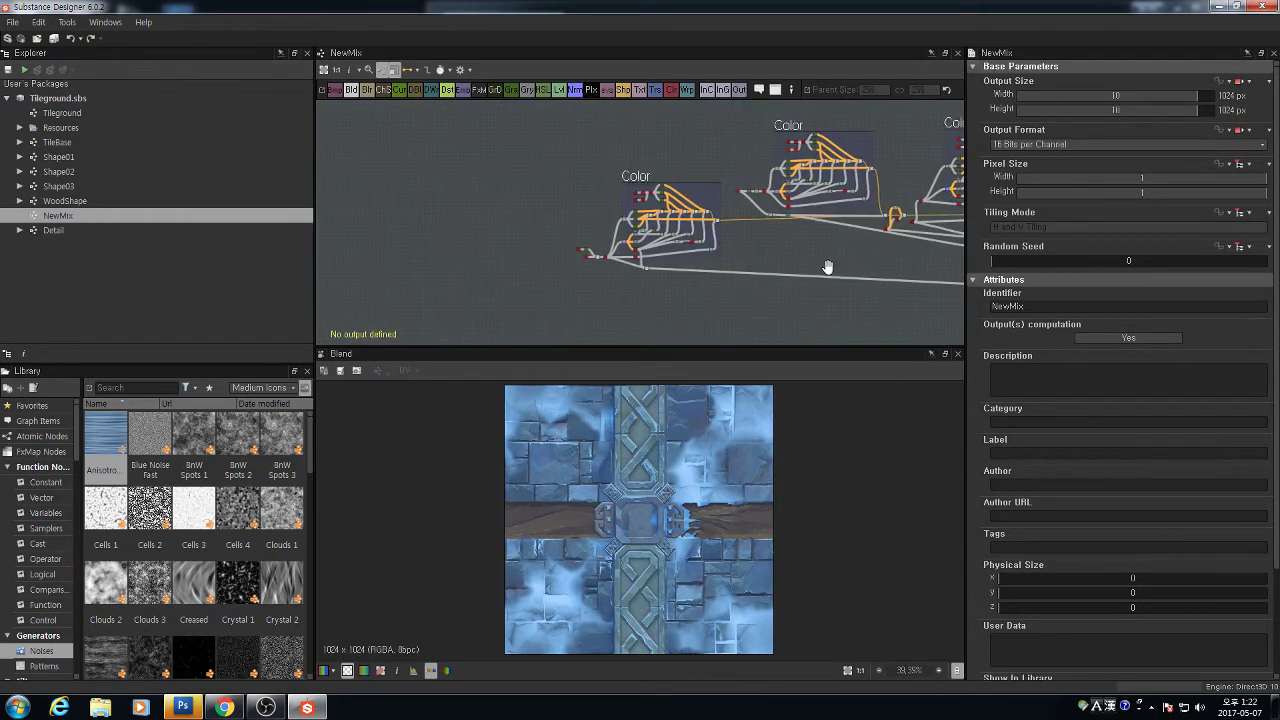
{"action": "middle_click_drag", "start_coordinate": [829, 266], "coordinate": [785, 254]}
{"action": "scroll", "coordinate": [614, 178], "scroll_direction": "up", "scroll_amount": 4}
{"action": "middle_click_drag", "start_coordinate": [638, 266], "coordinate": [657, 164]}
{"action": "scroll", "coordinate": [490, 262], "scroll_direction": "up", "scroll_amount": 5}
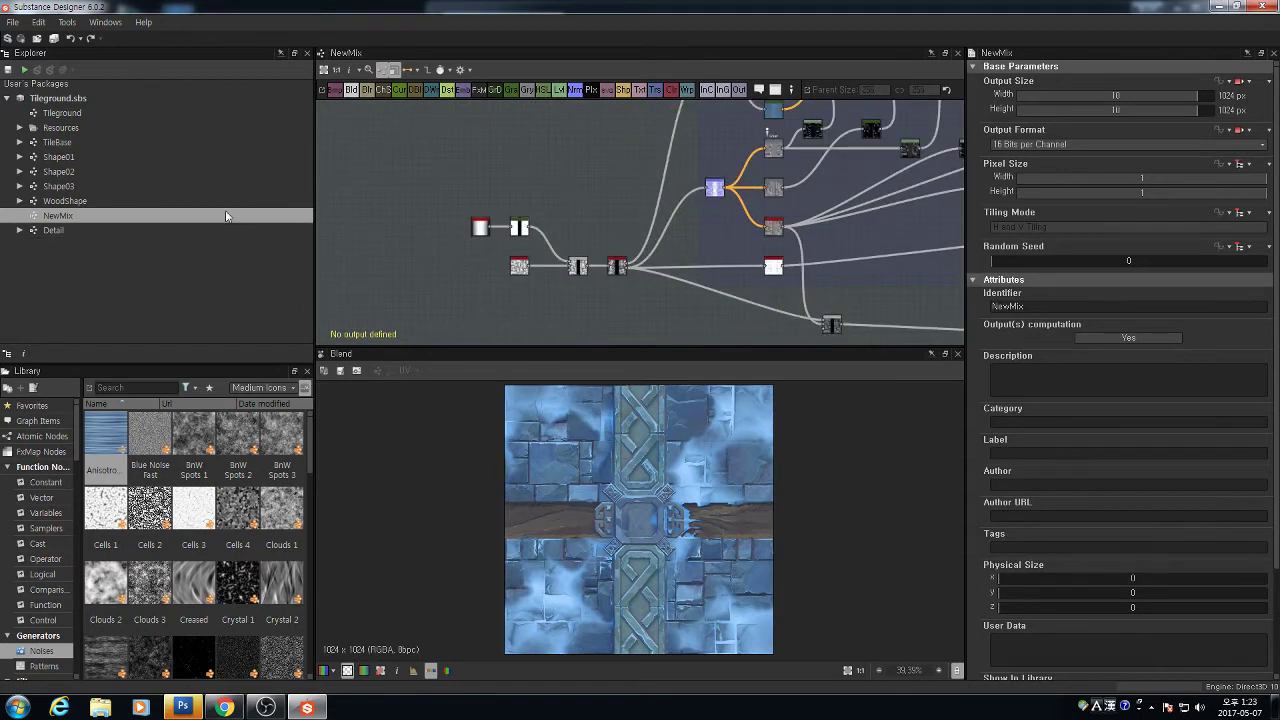
Reopen the Tileground graph and inspect the Center_Detail01, Center_Detail02 and Center_Detail03 frames
{"action": "left_click", "coordinate": [62, 113]}
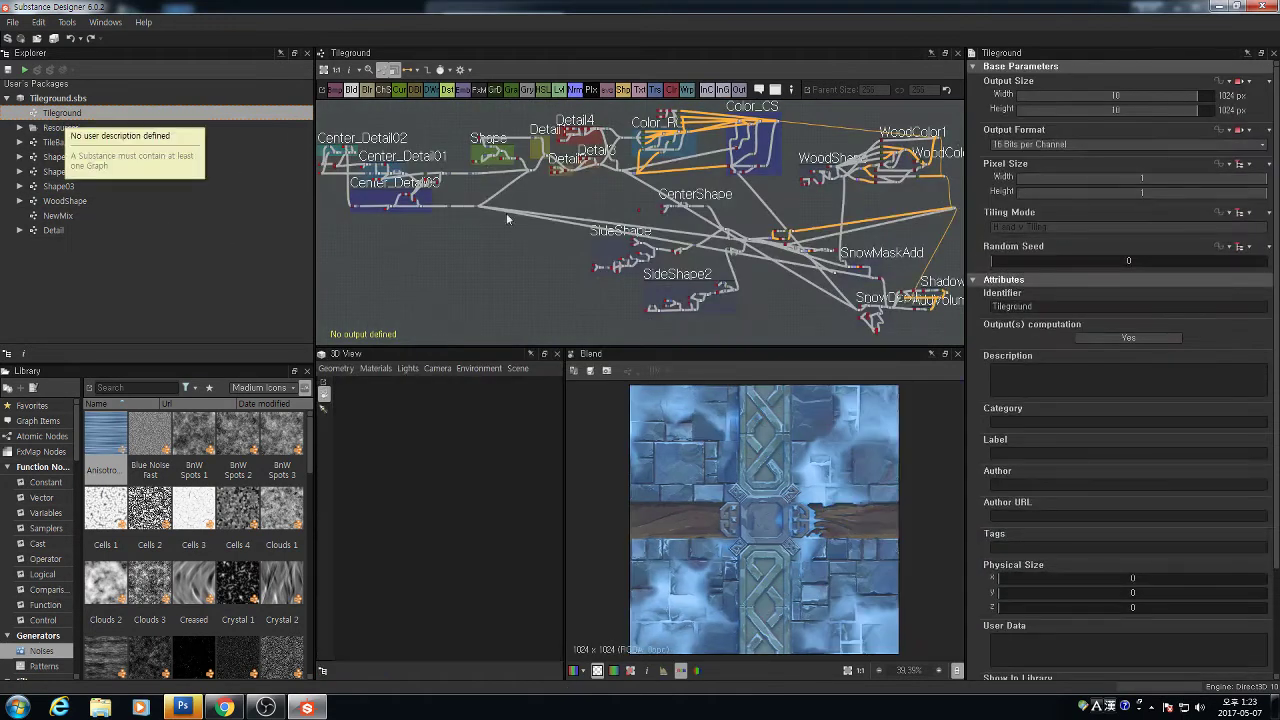
{"action": "middle_click_drag", "start_coordinate": [507, 218], "coordinate": [669, 240]}
{"action": "scroll", "coordinate": [522, 177], "scroll_direction": "up", "scroll_amount": 5}
{"action": "scroll", "coordinate": [487, 209], "scroll_direction": "up", "scroll_amount": 2}
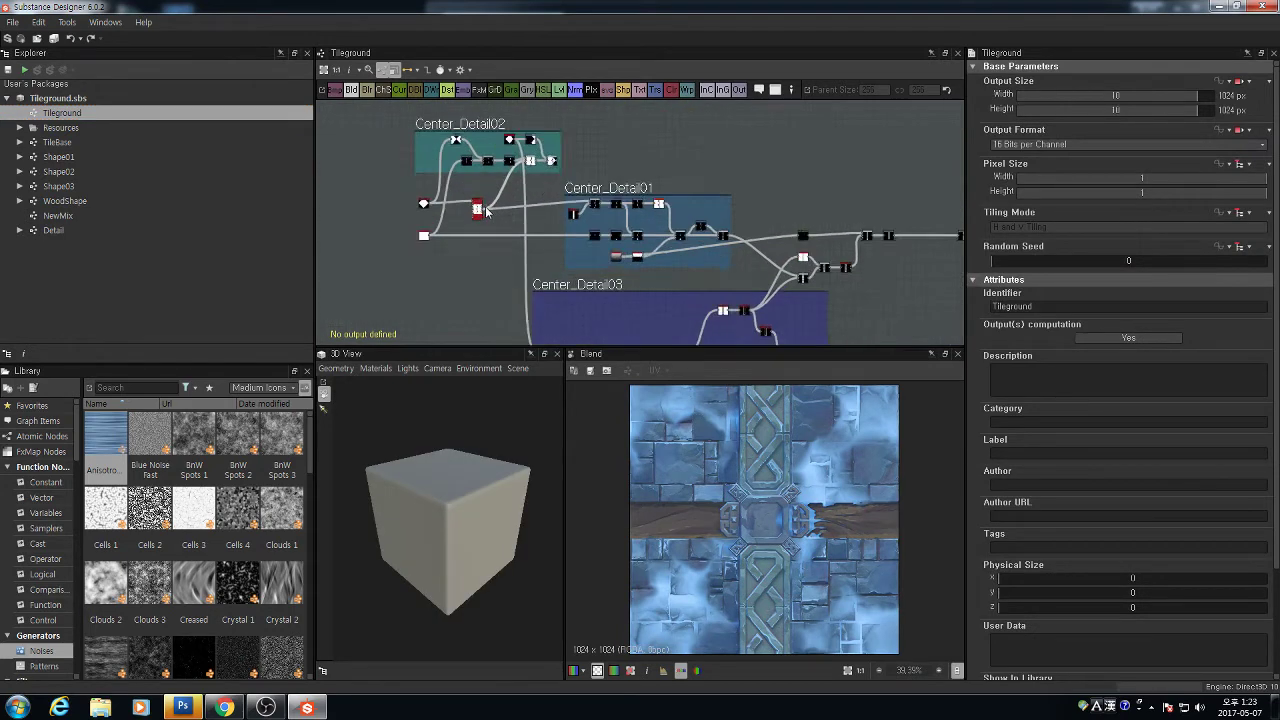
{"action": "scroll", "coordinate": [617, 253], "scroll_direction": "down", "scroll_amount": 6}
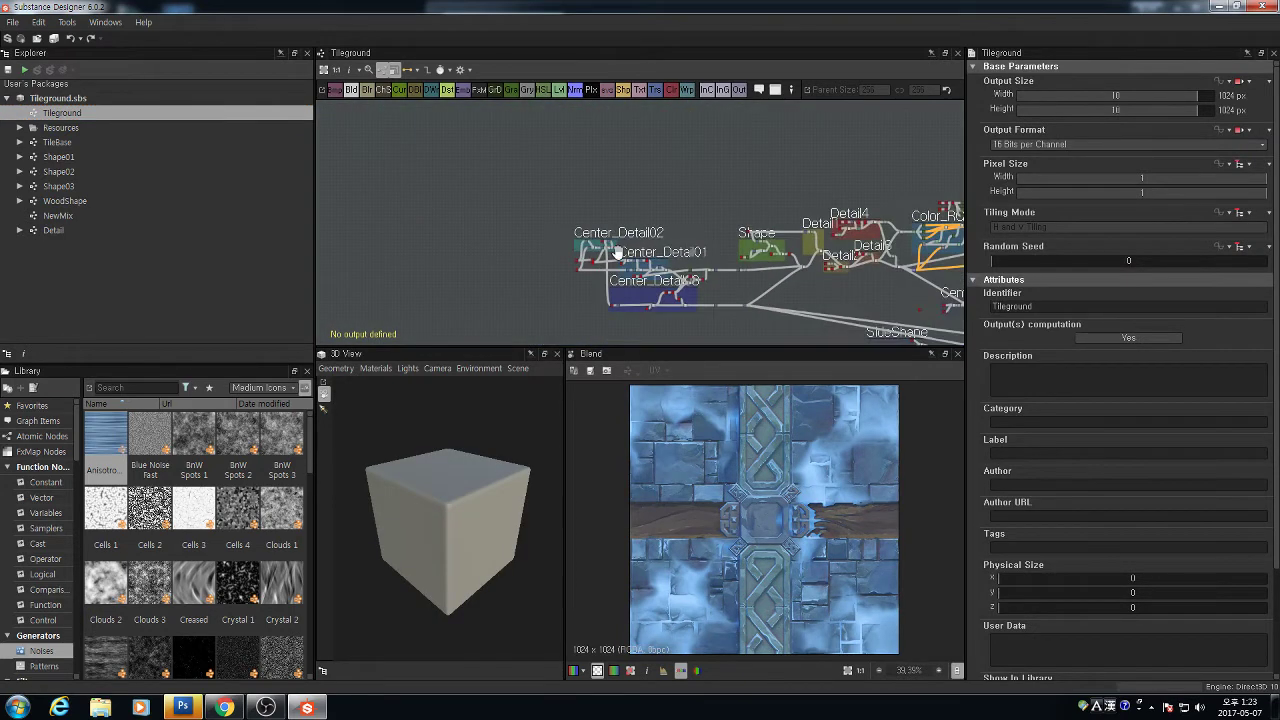
{"action": "middle_click_drag", "start_coordinate": [617, 253], "coordinate": [580, 235]}
{"action": "left_click_drag", "start_coordinate": [544, 190], "coordinate": [574, 193]}
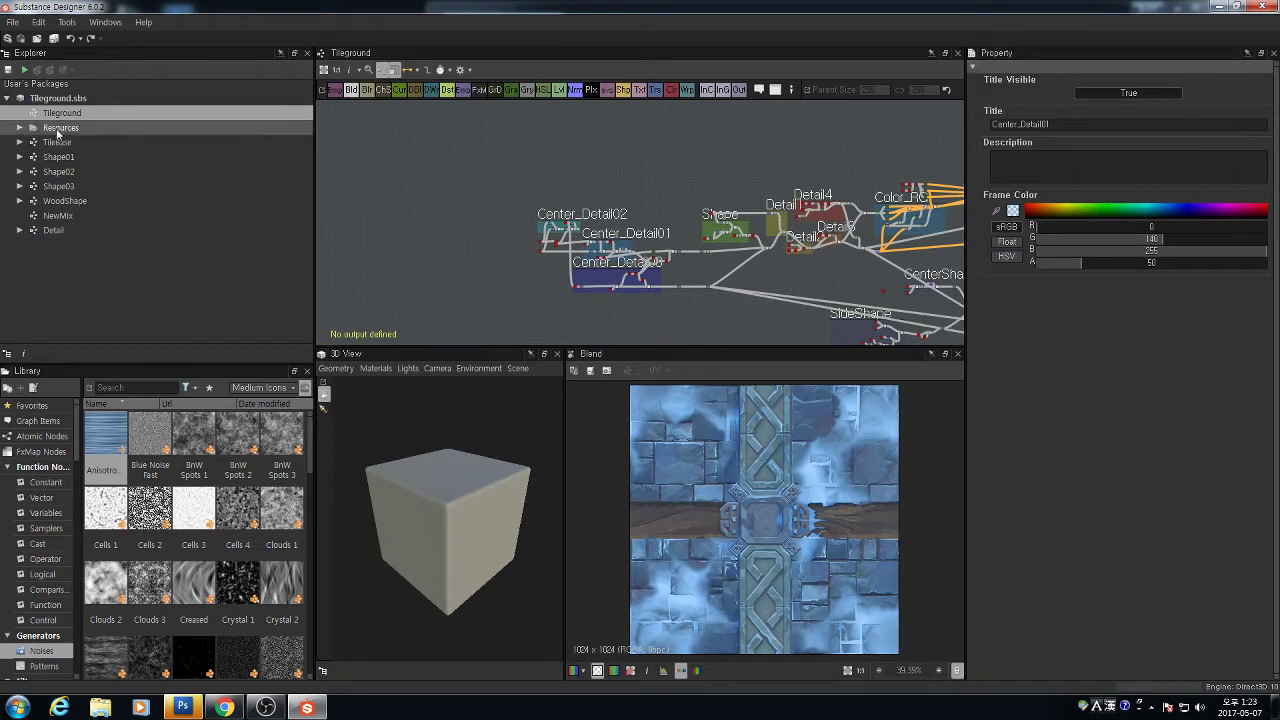
Examine the Detail3 and Detail2 frames and the blend node that follows the Shape frame in Tileground
{"action": "scroll", "coordinate": [704, 256], "scroll_direction": "up", "scroll_amount": 4}
{"action": "middle_click_drag", "start_coordinate": [708, 256], "coordinate": [421, 256]}
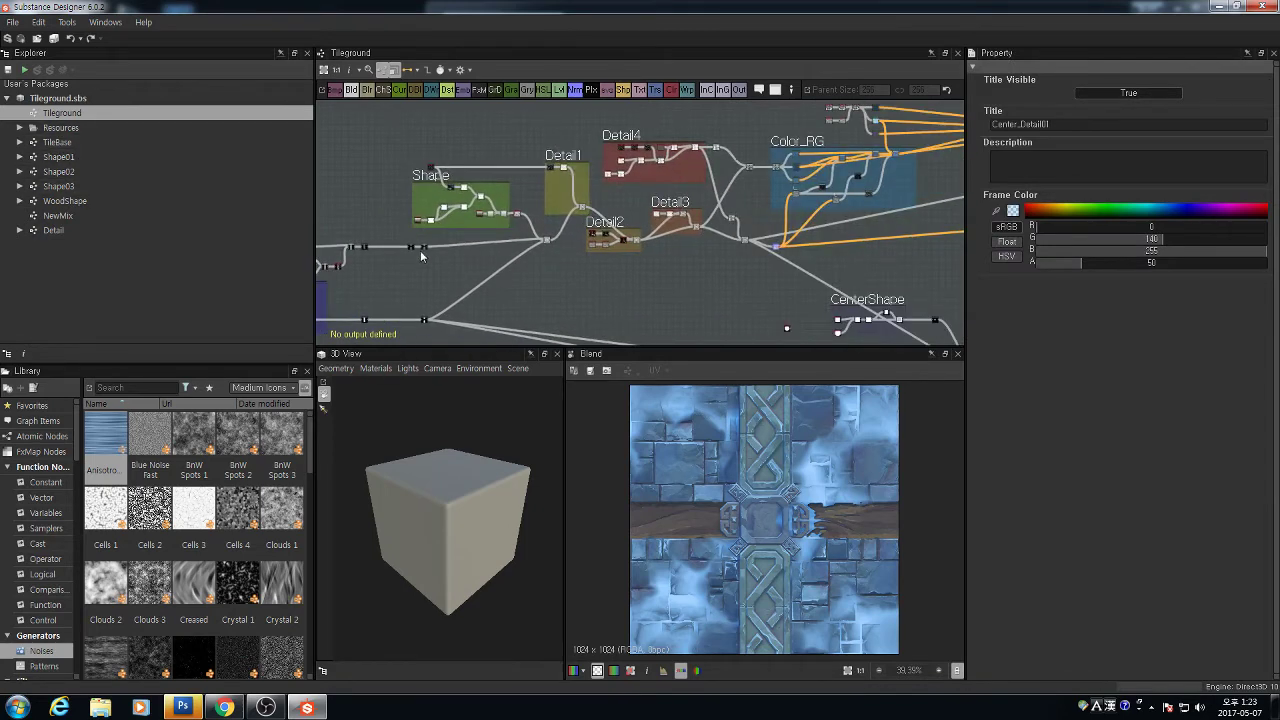
{"action": "scroll", "coordinate": [707, 218], "scroll_direction": "up", "scroll_amount": 2}
{"action": "scroll", "coordinate": [655, 213], "scroll_direction": "up", "scroll_amount": 11}
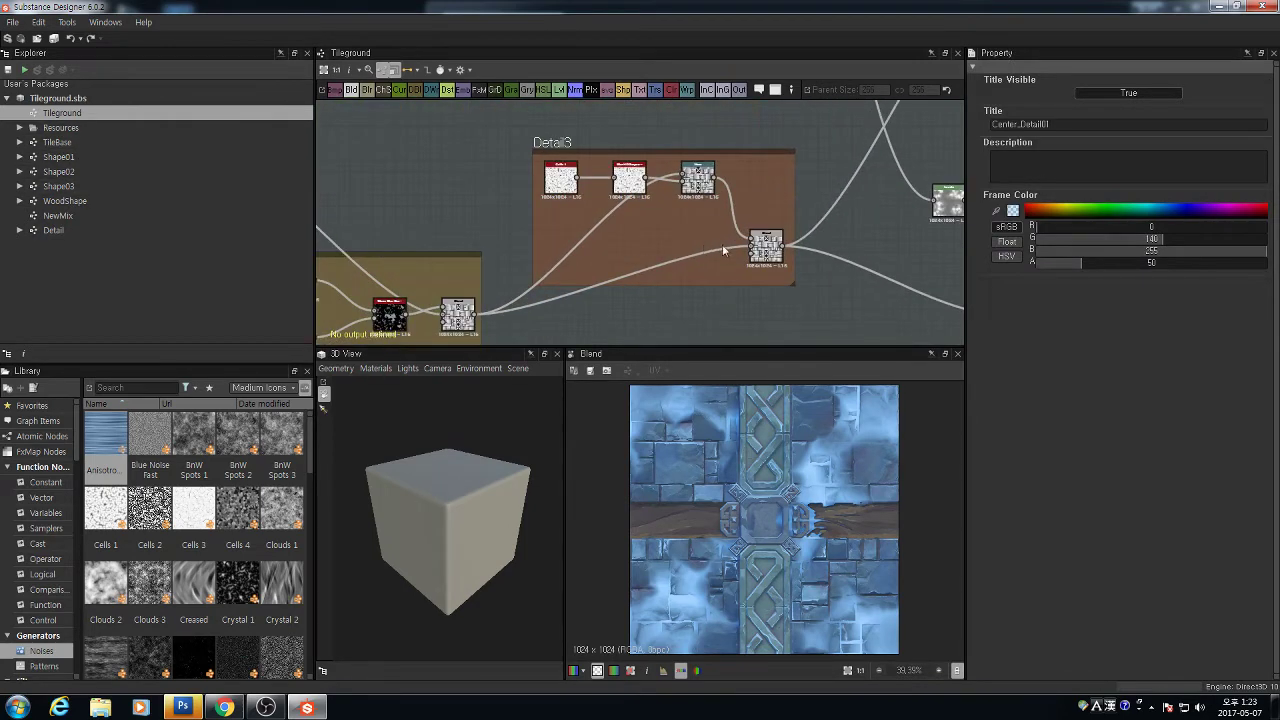
{"action": "scroll", "coordinate": [636, 191], "scroll_direction": "down", "scroll_amount": 3}
{"action": "middle_click_drag", "start_coordinate": [636, 190], "coordinate": [955, 178]}
{"action": "scroll", "coordinate": [736, 261], "scroll_direction": "up", "scroll_amount": 4}
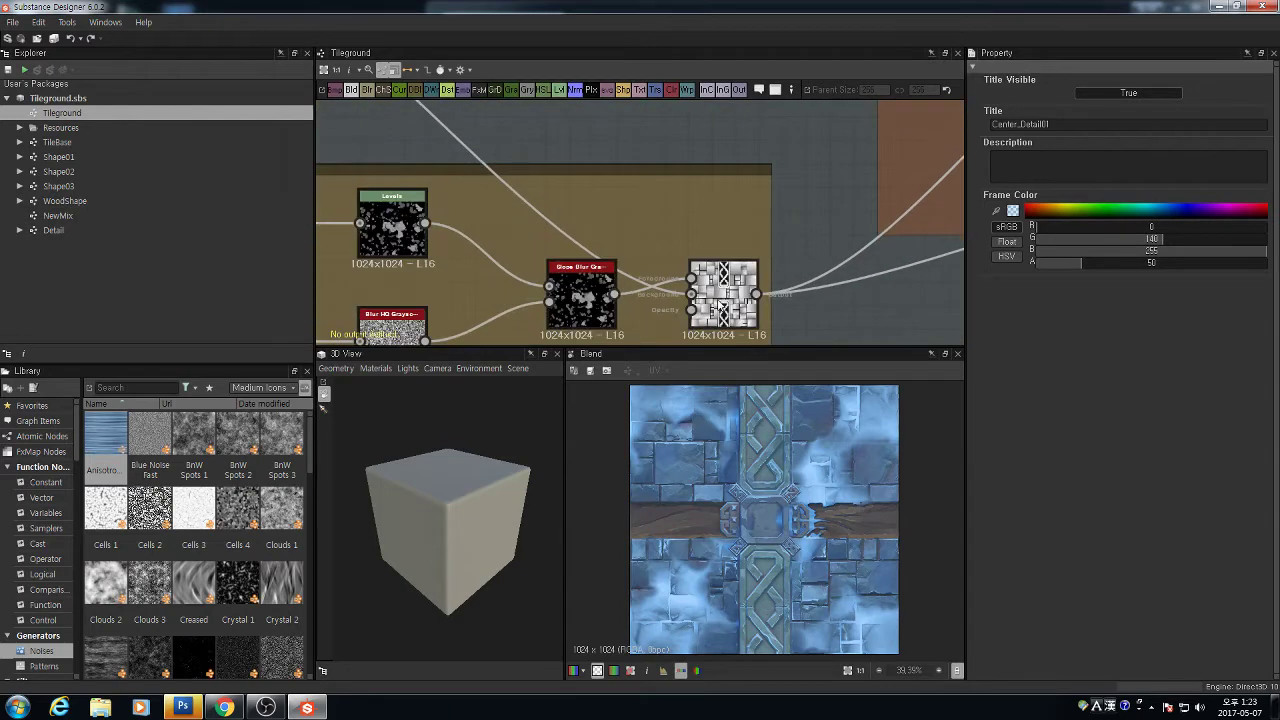
{"action": "scroll", "coordinate": [700, 275], "scroll_direction": "down", "scroll_amount": 9}
{"action": "middle_click_drag", "start_coordinate": [655, 247], "coordinate": [846, 248]}
{"action": "scroll", "coordinate": [690, 255], "scroll_direction": "up", "scroll_amount": 4}
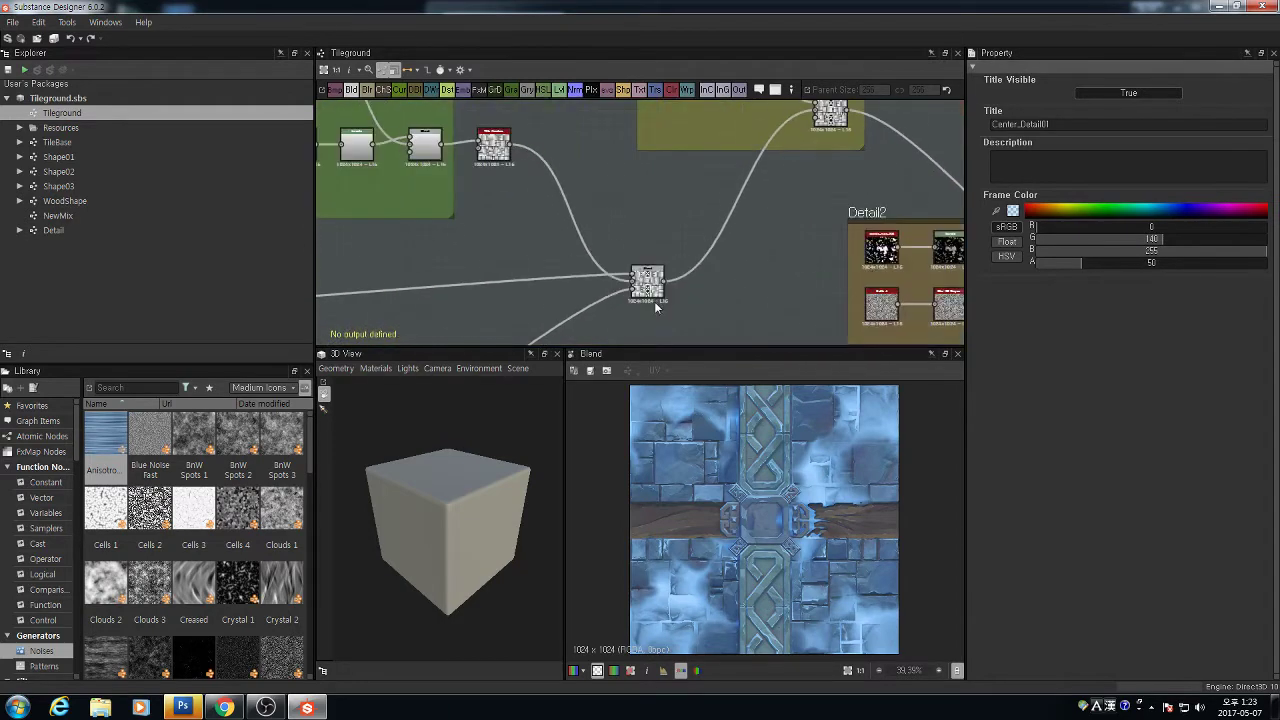
Preview the Tile_random node after the Shape frame and show the TileBase graph's properties
{"action": "double_click", "coordinate": [495, 162]}
{"action": "scroll", "coordinate": [535, 180], "scroll_direction": "down", "scroll_amount": 1}
{"action": "middle_click_drag", "start_coordinate": [550, 186], "coordinate": [699, 227]}
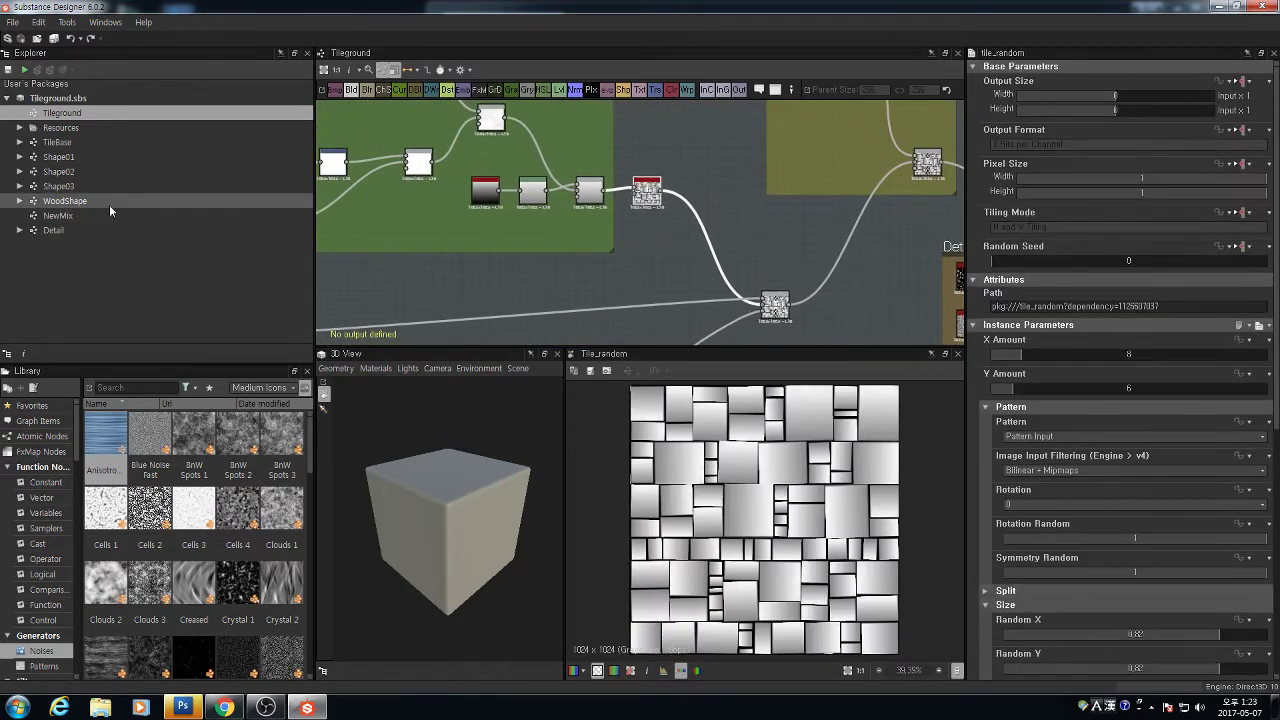
{"action": "left_click", "coordinate": [51, 144]}
{"action": "double_click", "coordinate": [38, 144]}
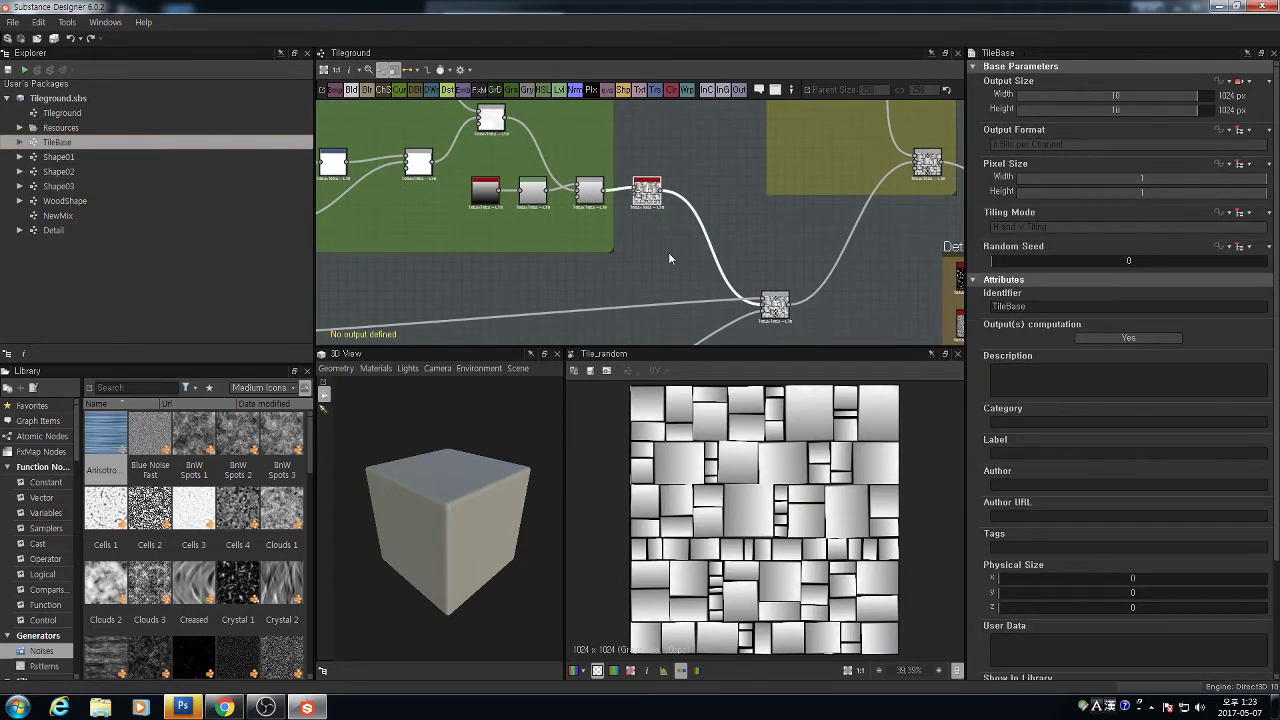
Inspect the Center_Detail node chains in Tileground and select all their nodes together
{"action": "middle_click_drag", "start_coordinate": [580, 242], "coordinate": [920, 129]}
{"action": "scroll", "coordinate": [702, 174], "scroll_direction": "down", "scroll_amount": 2}
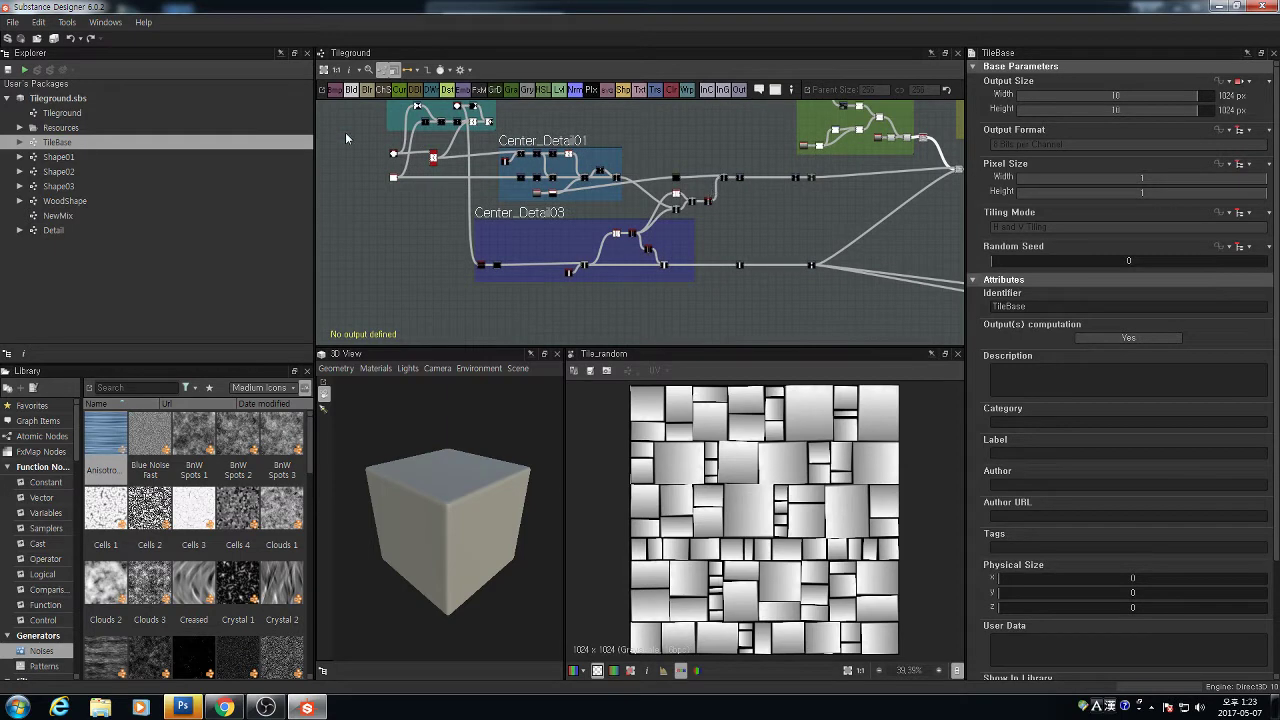
{"action": "scroll", "coordinate": [740, 205], "scroll_direction": "up", "scroll_amount": 3}
{"action": "scroll", "coordinate": [834, 180], "scroll_direction": "up", "scroll_amount": 4}
{"action": "scroll", "coordinate": [766, 170], "scroll_direction": "down", "scroll_amount": 10}
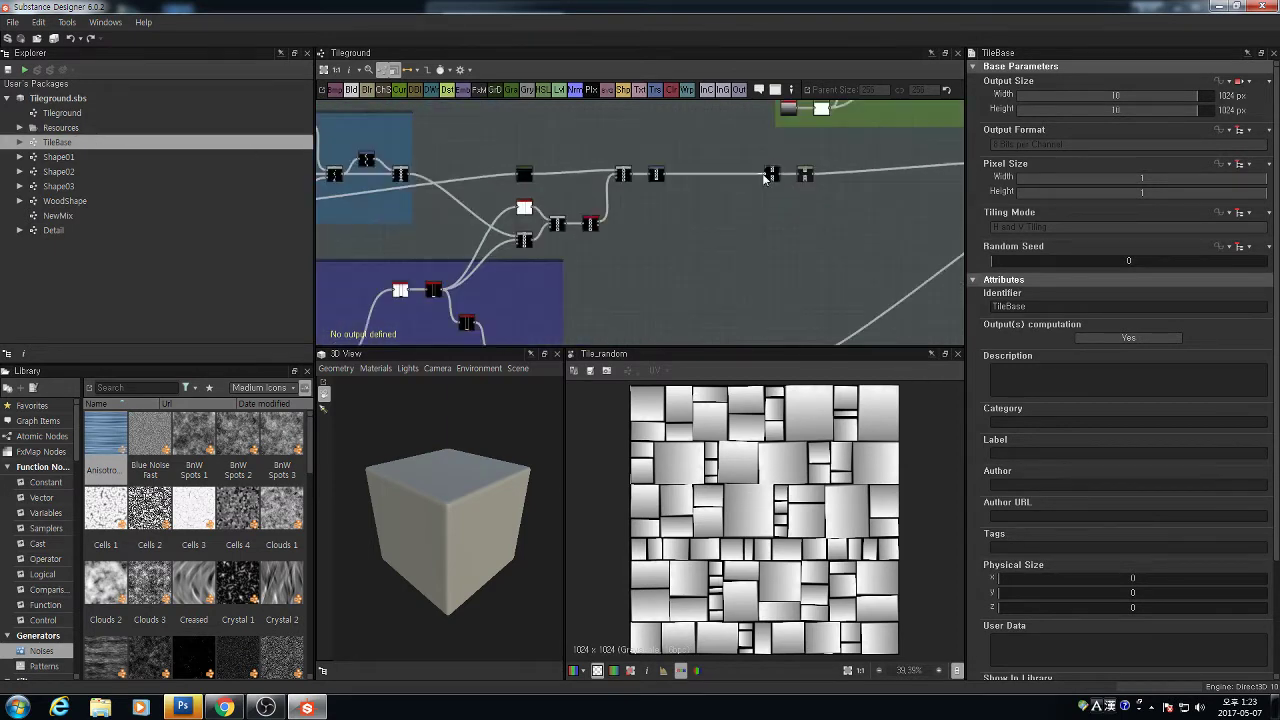
{"action": "left_click", "coordinate": [603, 198]}
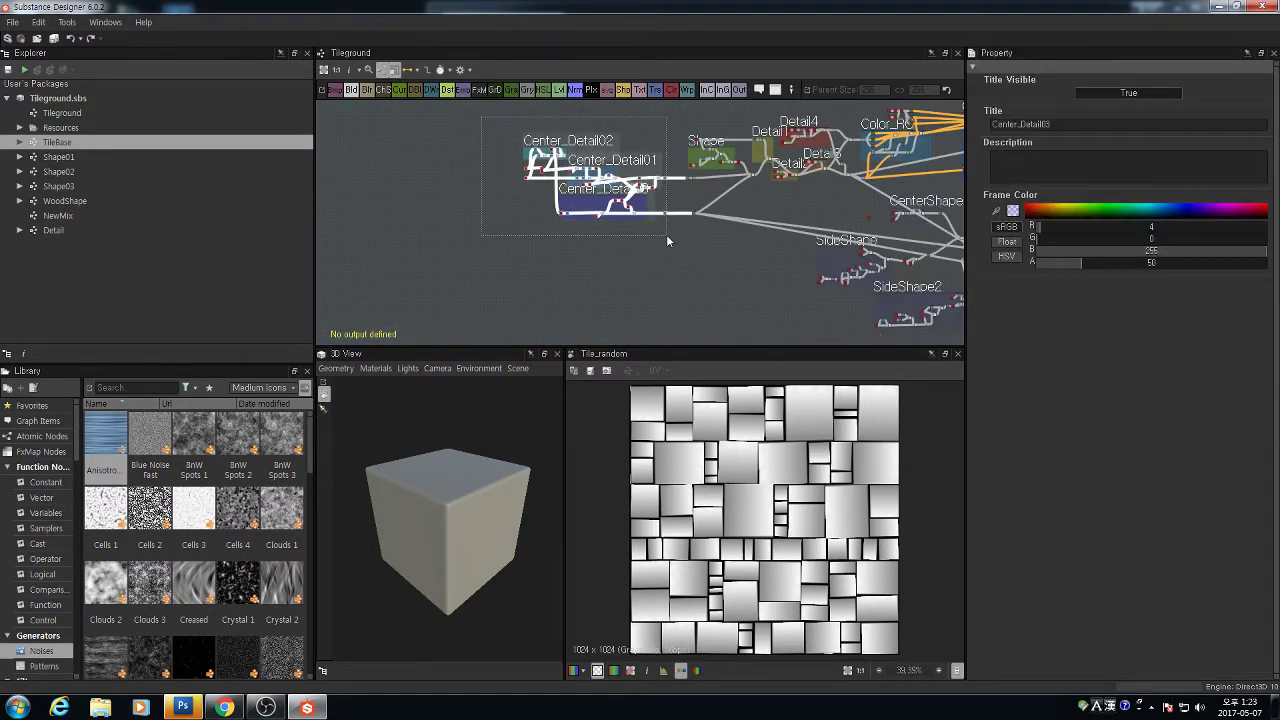
{"action": "scroll", "coordinate": [648, 190], "scroll_direction": "up", "scroll_amount": 3}
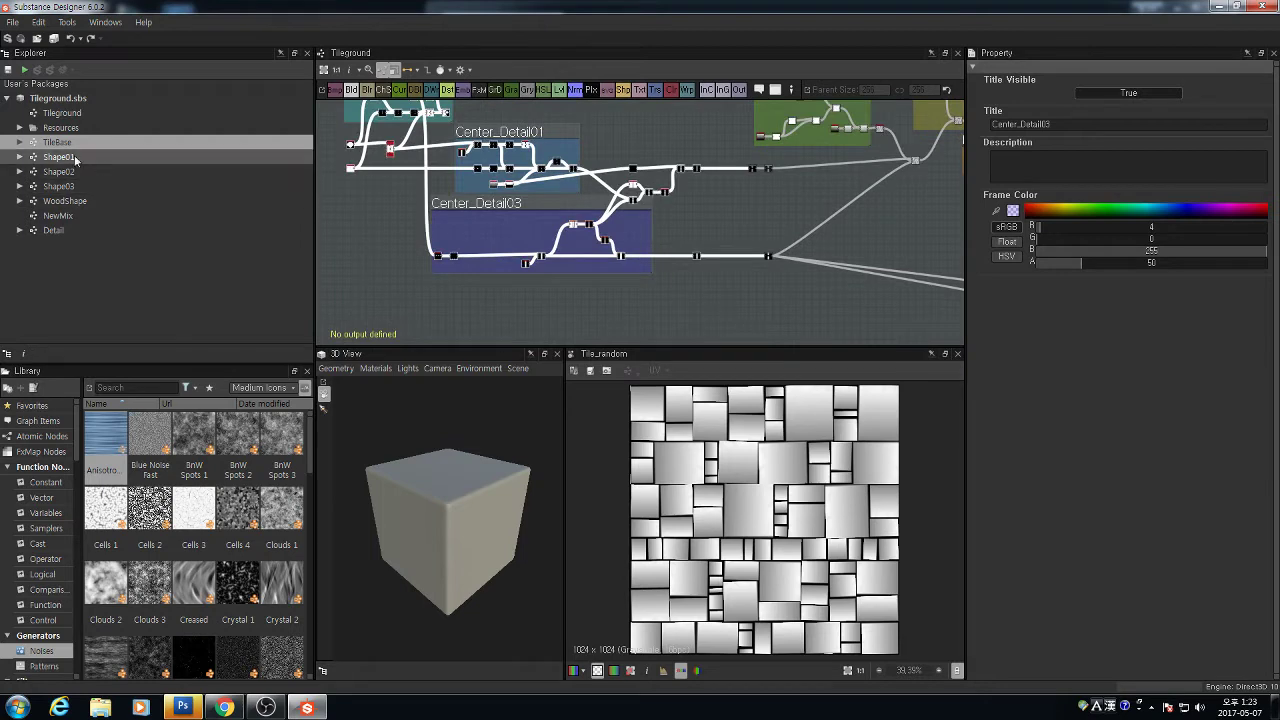
Inspect the CenterShape frame and the nodes that combine the shapes in Tileground
{"action": "scroll", "coordinate": [852, 190], "scroll_direction": "down", "scroll_amount": 3}
{"action": "scroll", "coordinate": [651, 209], "scroll_direction": "up", "scroll_amount": 8}
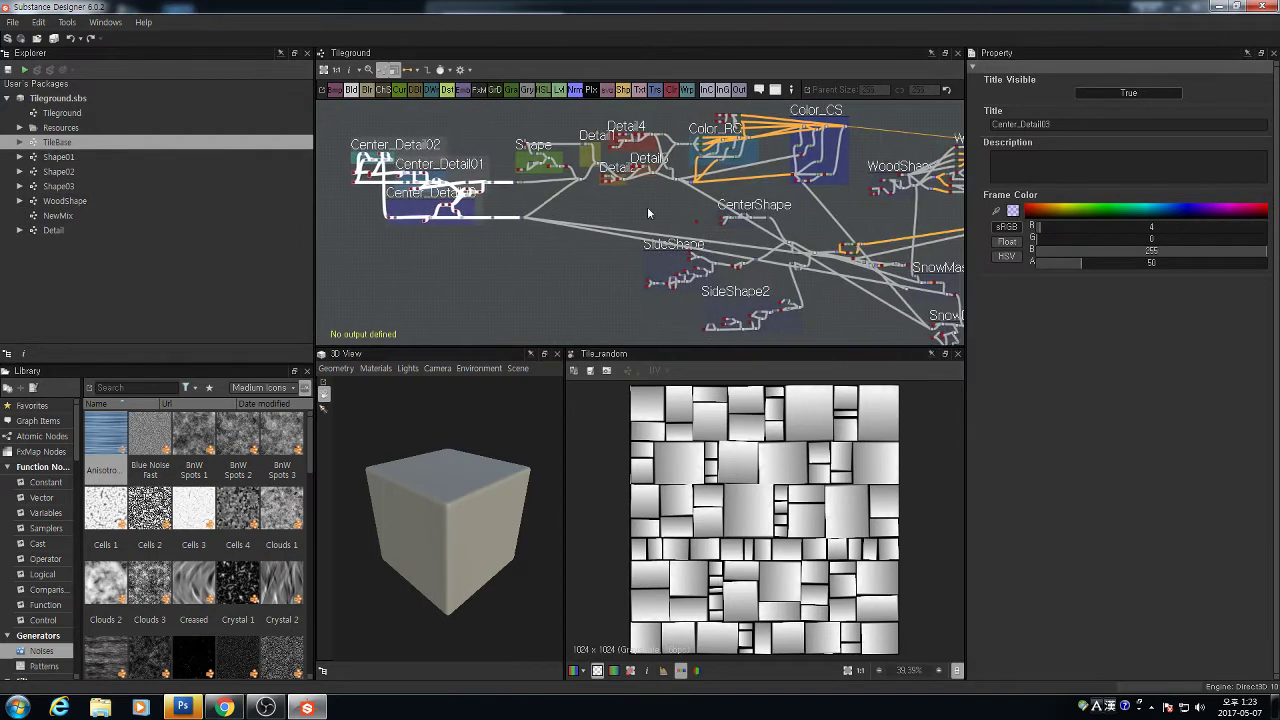
{"action": "scroll", "coordinate": [785, 230], "scroll_direction": "down", "scroll_amount": 6}
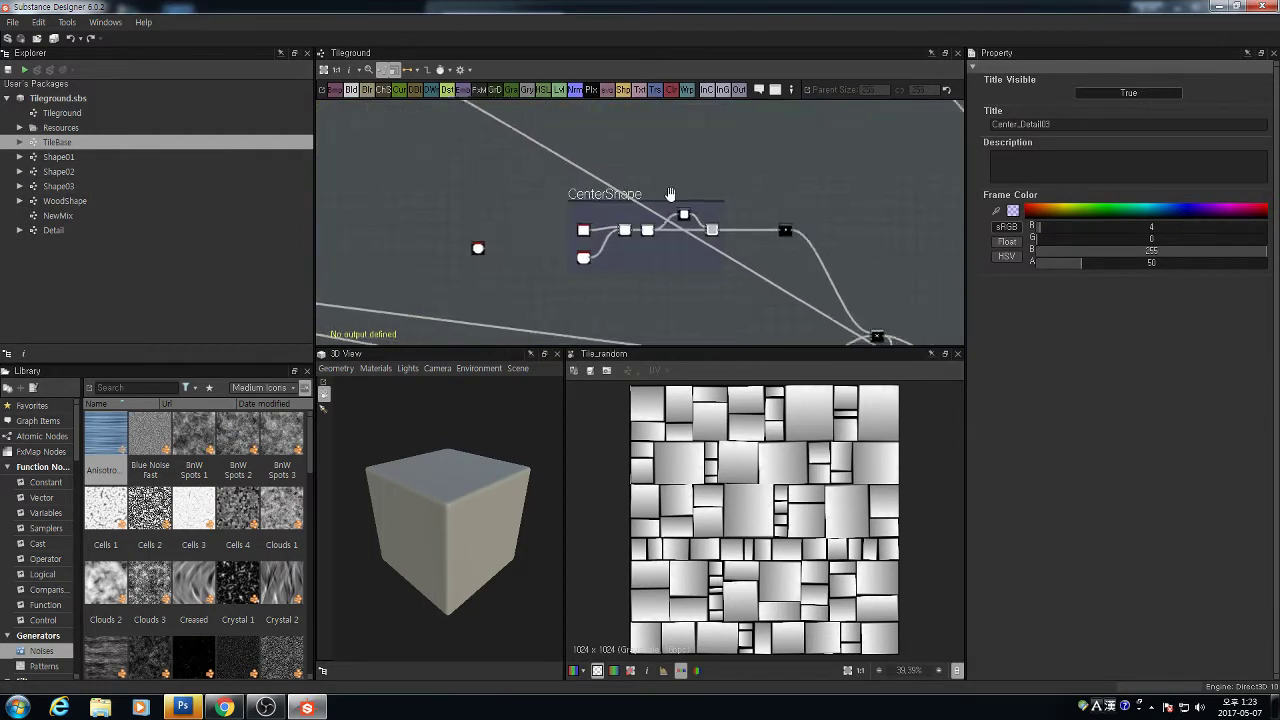
{"action": "middle_click_drag", "start_coordinate": [671, 196], "coordinate": [406, 74]}
Open the Shape02 graph from the Tileground package
{"action": "left_click", "coordinate": [171, 188]}
{"action": "left_click", "coordinate": [79, 172]}
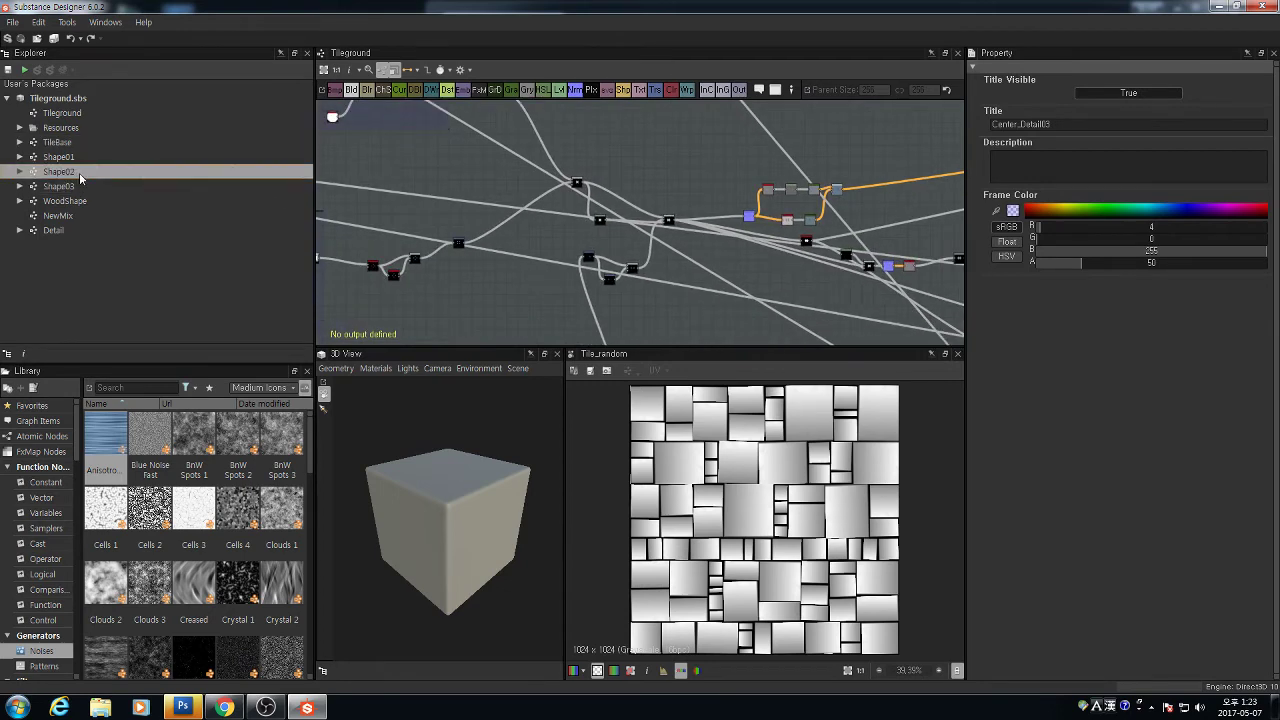
{"action": "double_click", "coordinate": [79, 172]}
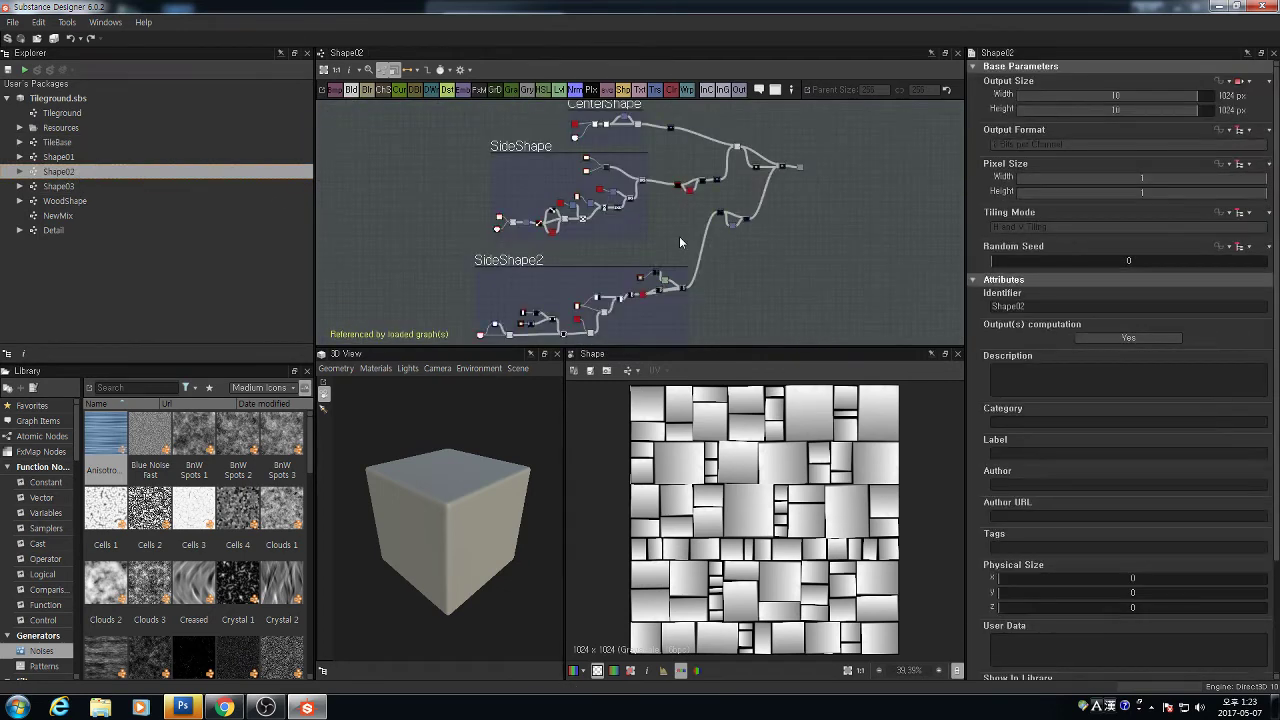
Open the Shape03 graph, enlarge its output shape in the preview, and open Shape02 to compare the two shapes
{"action": "left_click", "coordinate": [63, 187]}
{"action": "double_click", "coordinate": [63, 187]}
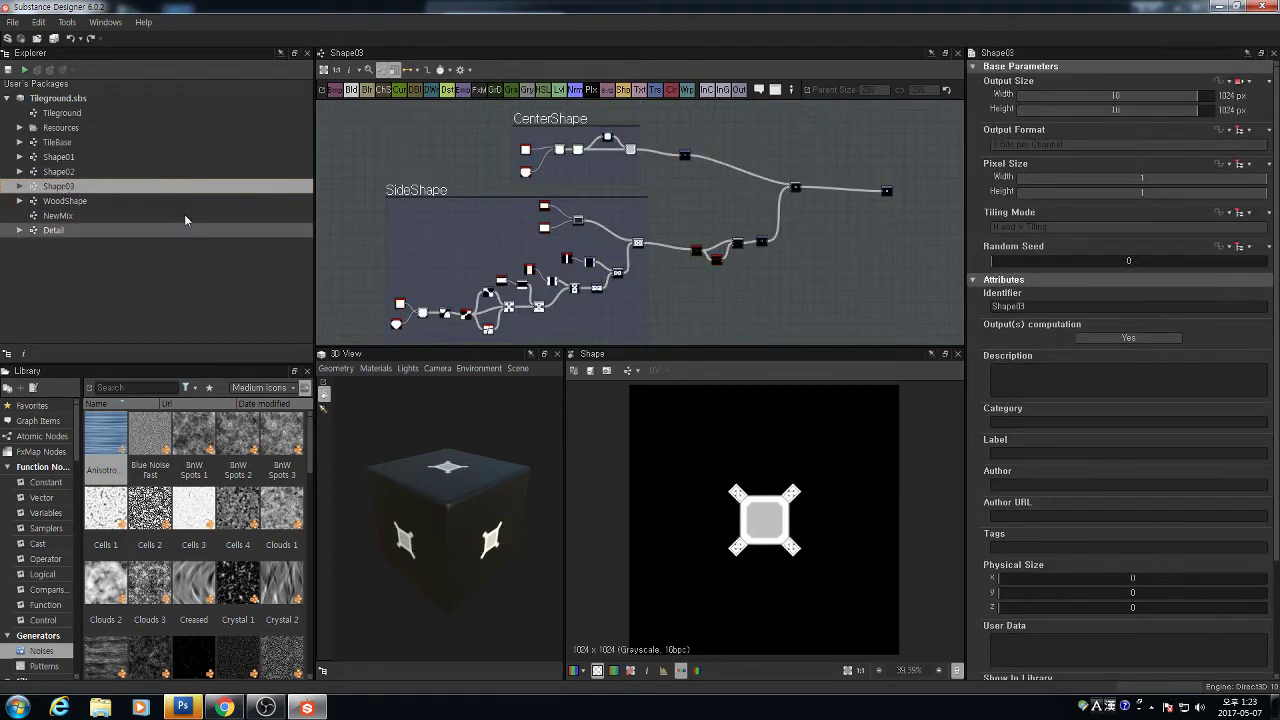
{"action": "scroll", "coordinate": [831, 504], "scroll_direction": "up", "scroll_amount": 2}
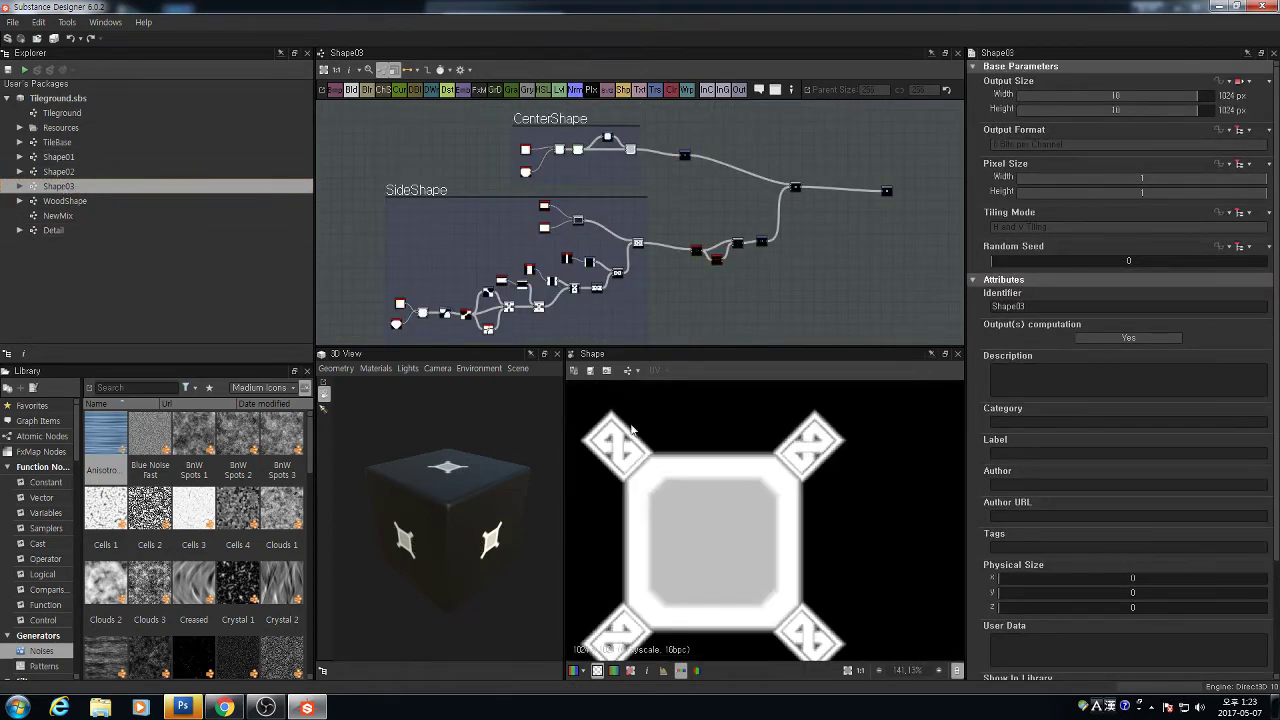
{"action": "left_click", "coordinate": [84, 174]}
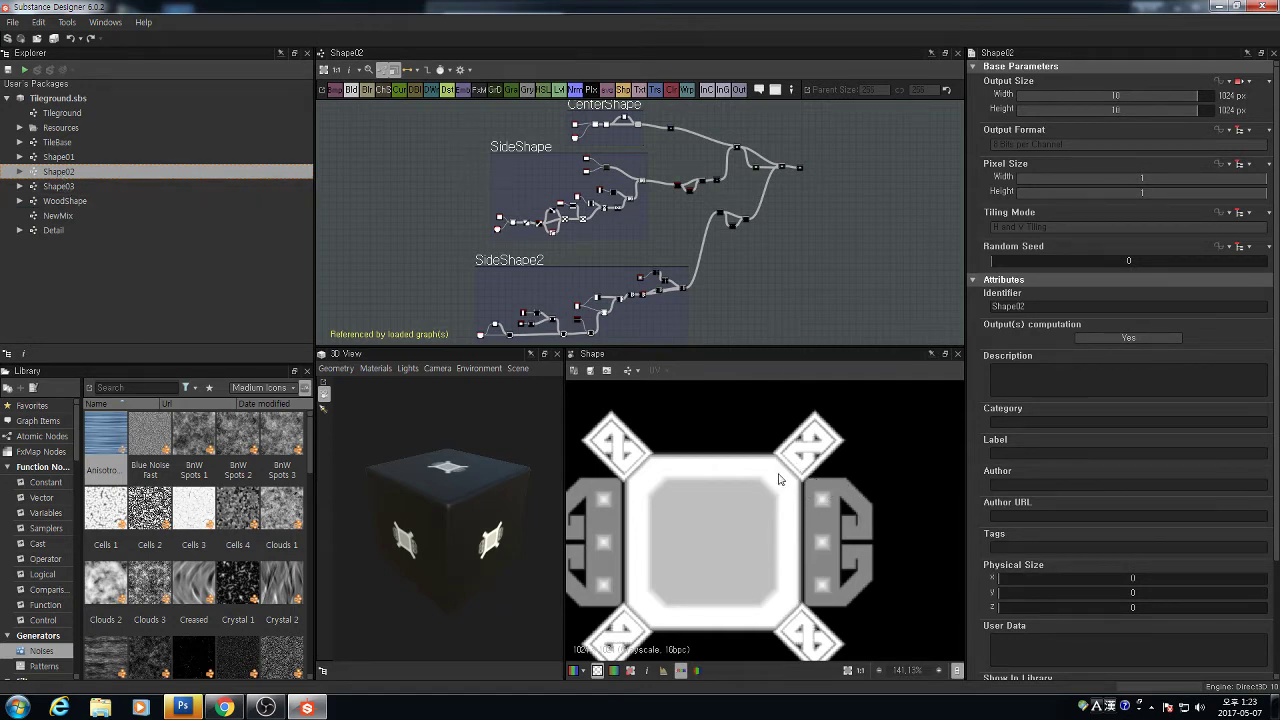
Open the WoodShape graph and show the properties of its Color output node after the WoodColor2 frame
{"action": "left_click", "coordinate": [77, 204]}
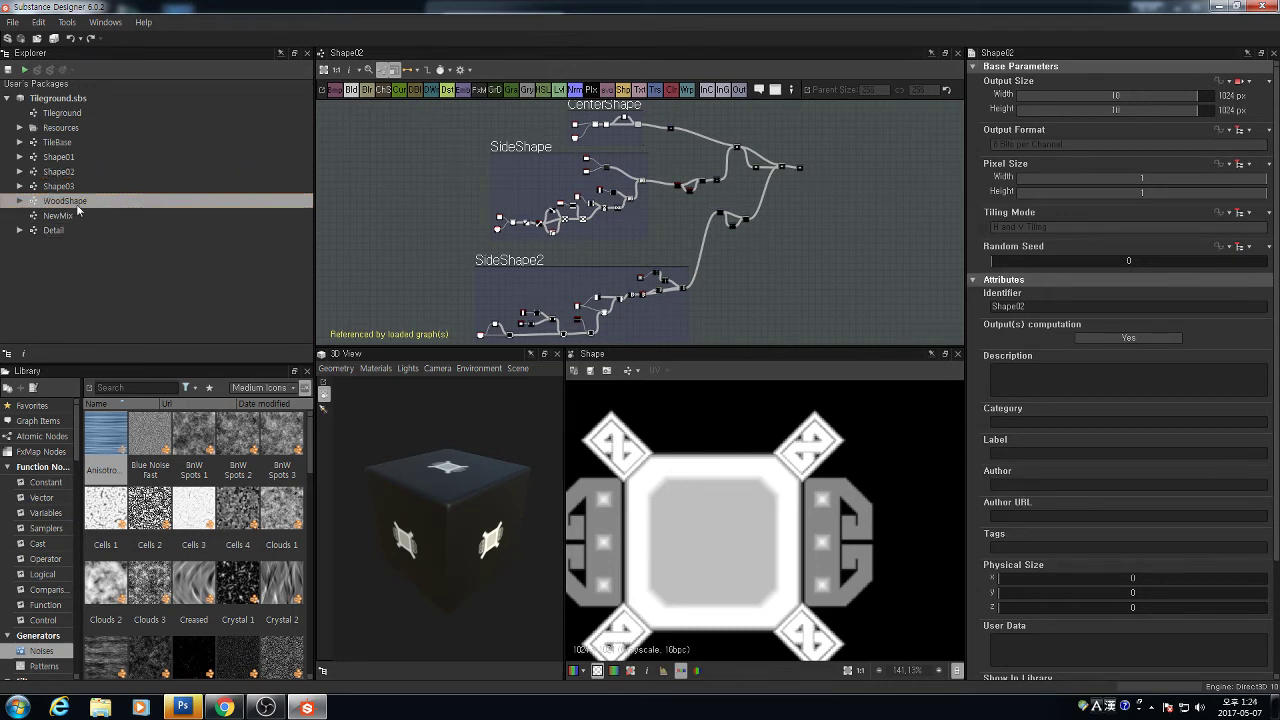
{"action": "double_click", "coordinate": [77, 205]}
{"action": "scroll", "coordinate": [896, 258], "scroll_direction": "up", "scroll_amount": 3}
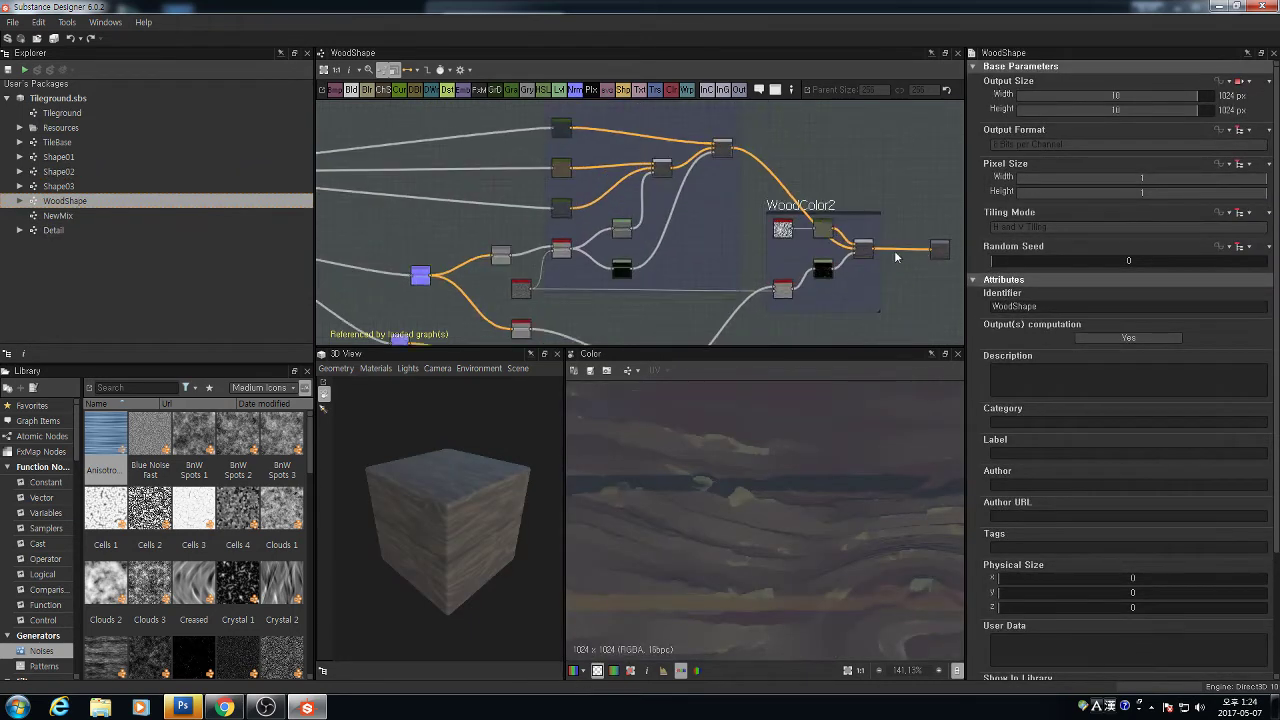
{"action": "middle_click_drag", "start_coordinate": [896, 258], "coordinate": [808, 260]}
{"action": "scroll", "coordinate": [814, 260], "scroll_direction": "up", "scroll_amount": 6}
{"action": "left_click", "coordinate": [852, 250]}
{"action": "scroll", "coordinate": [754, 288], "scroll_direction": "down", "scroll_amount": 5}
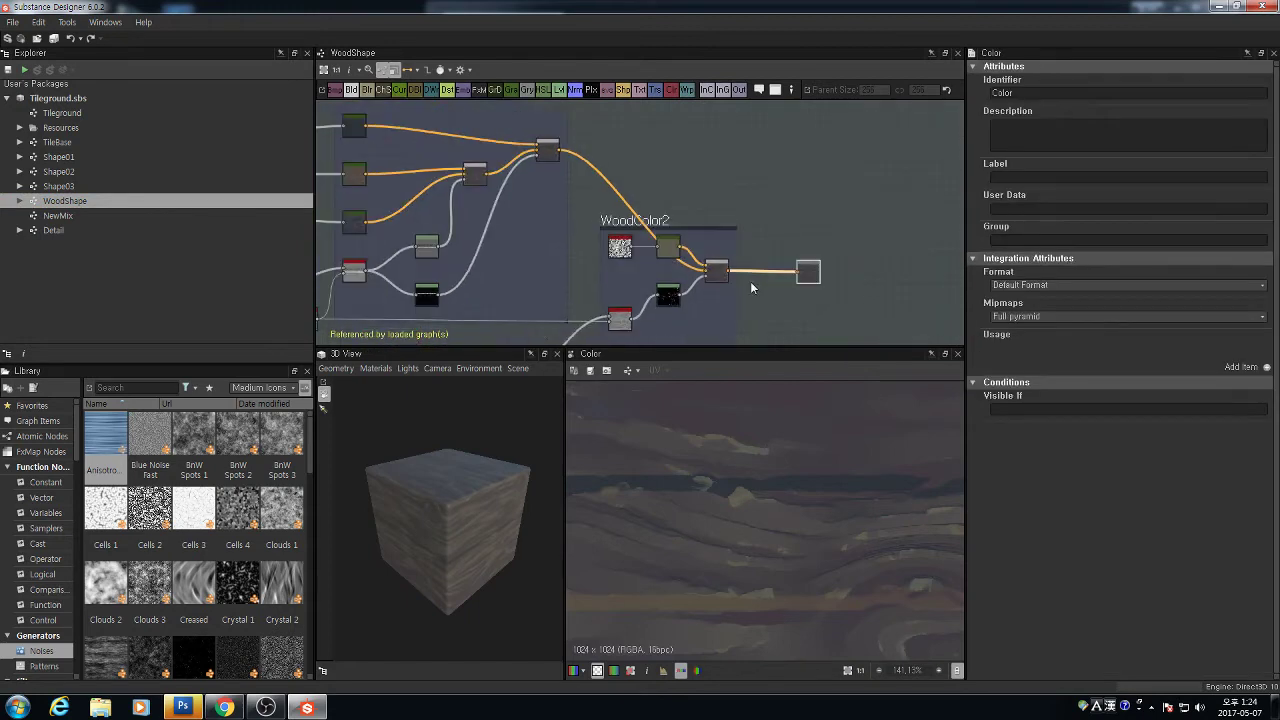
Open the NewMix graph and bring its first Color frame into view
{"action": "left_click", "coordinate": [55, 216]}
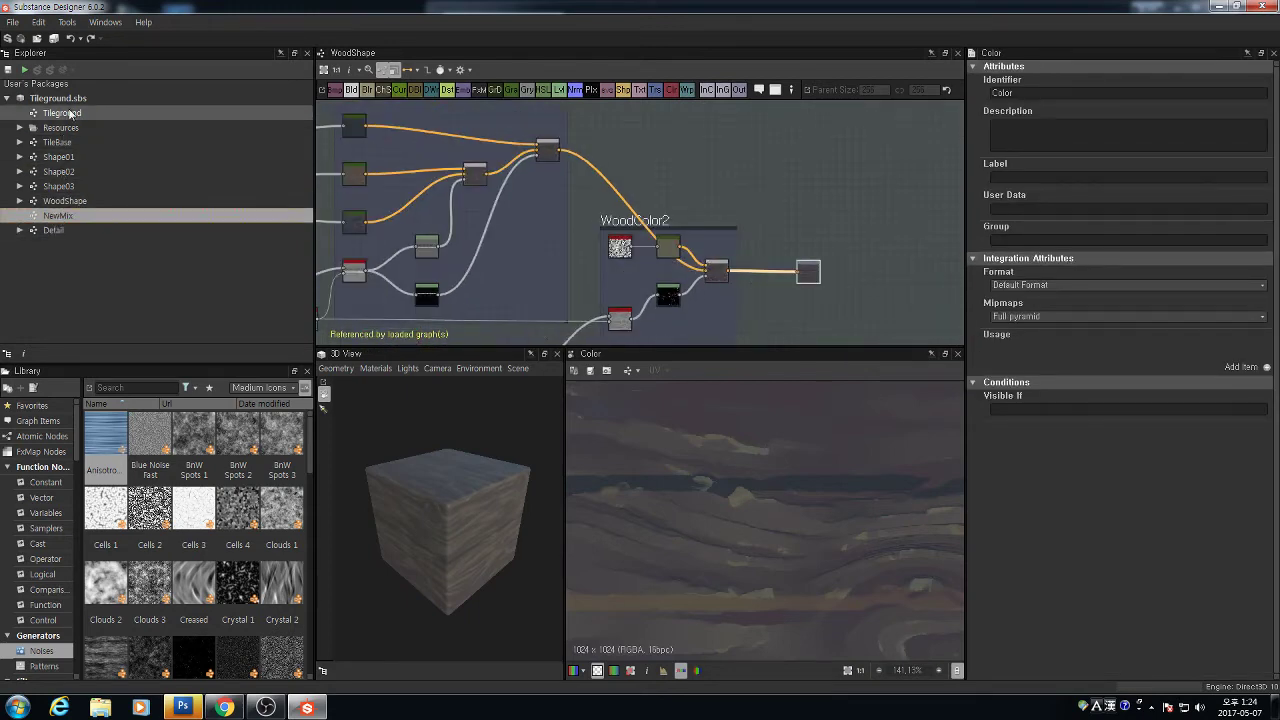
{"action": "middle_click_drag", "start_coordinate": [575, 266], "coordinate": [696, 265]}
{"action": "scroll", "coordinate": [472, 220], "scroll_direction": "up", "scroll_amount": 6}
{"action": "scroll", "coordinate": [748, 246], "scroll_direction": "down", "scroll_amount": 3}
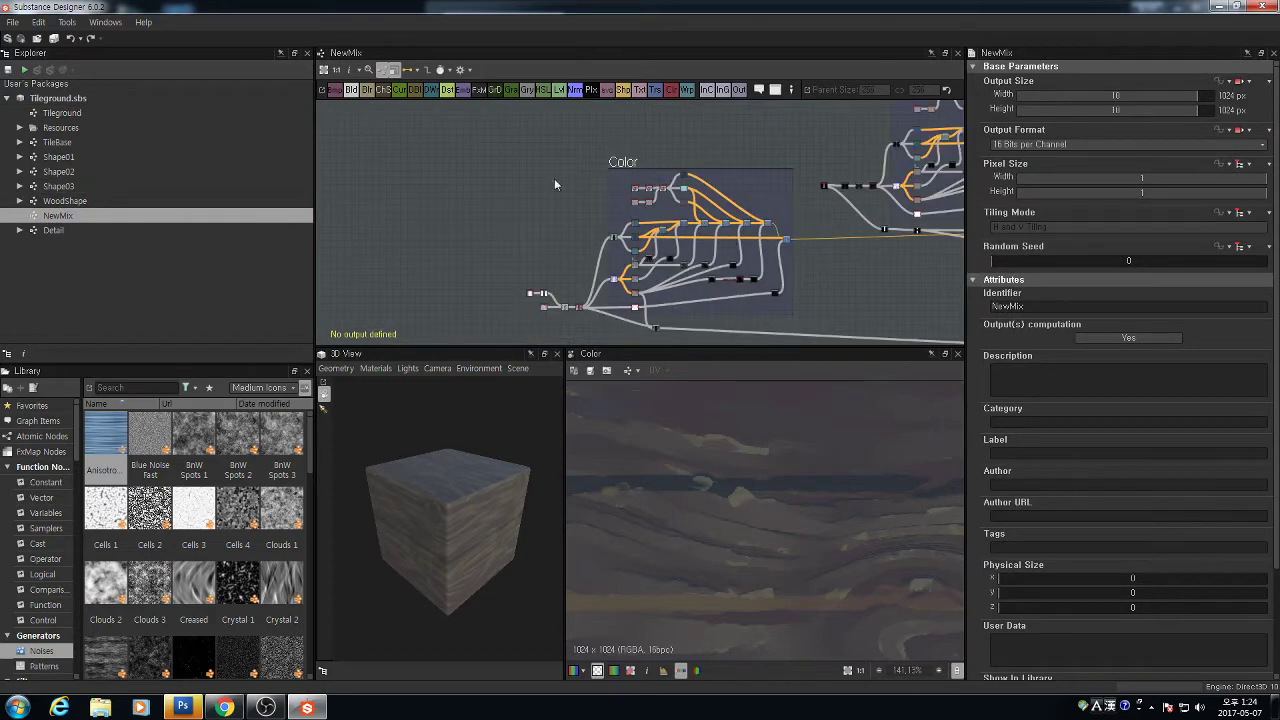
Open the Tileground graph and select the Color_RG and Color_CS frames together with their nodes
{"action": "left_click", "coordinate": [42, 113]}
{"action": "double_click", "coordinate": [42, 113]}
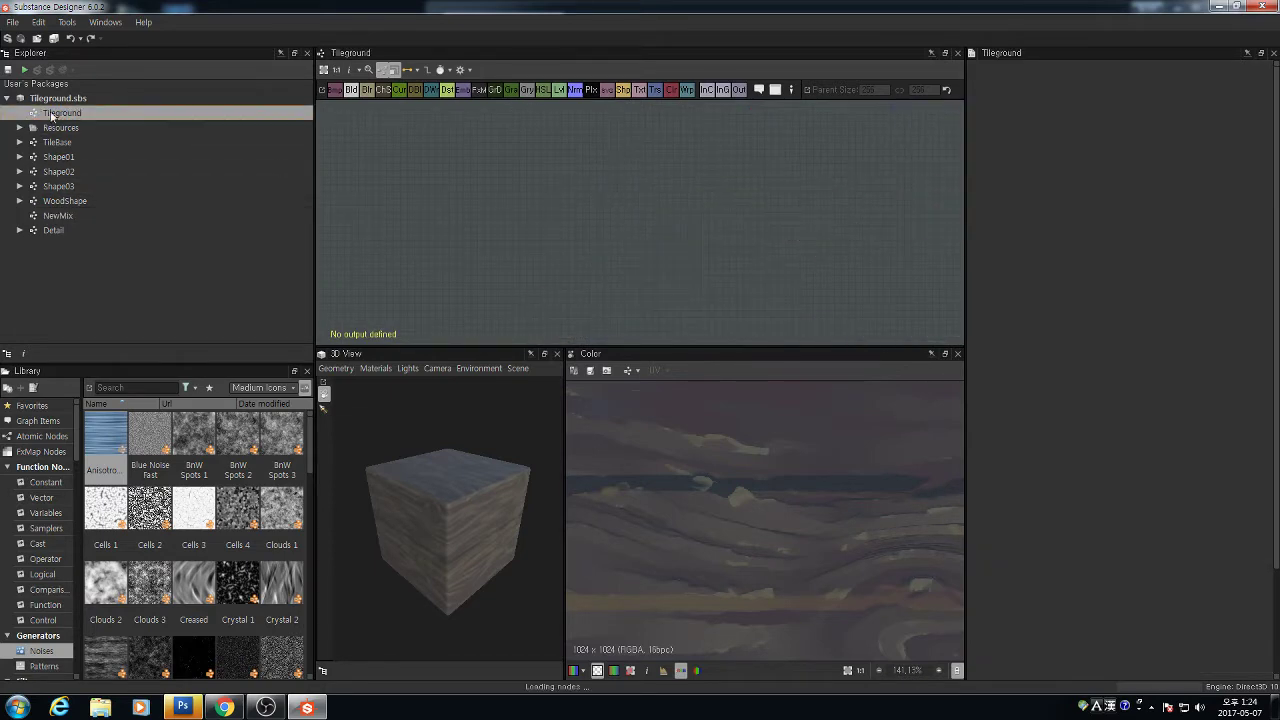
{"action": "scroll", "coordinate": [690, 166], "scroll_direction": "up", "scroll_amount": 4}
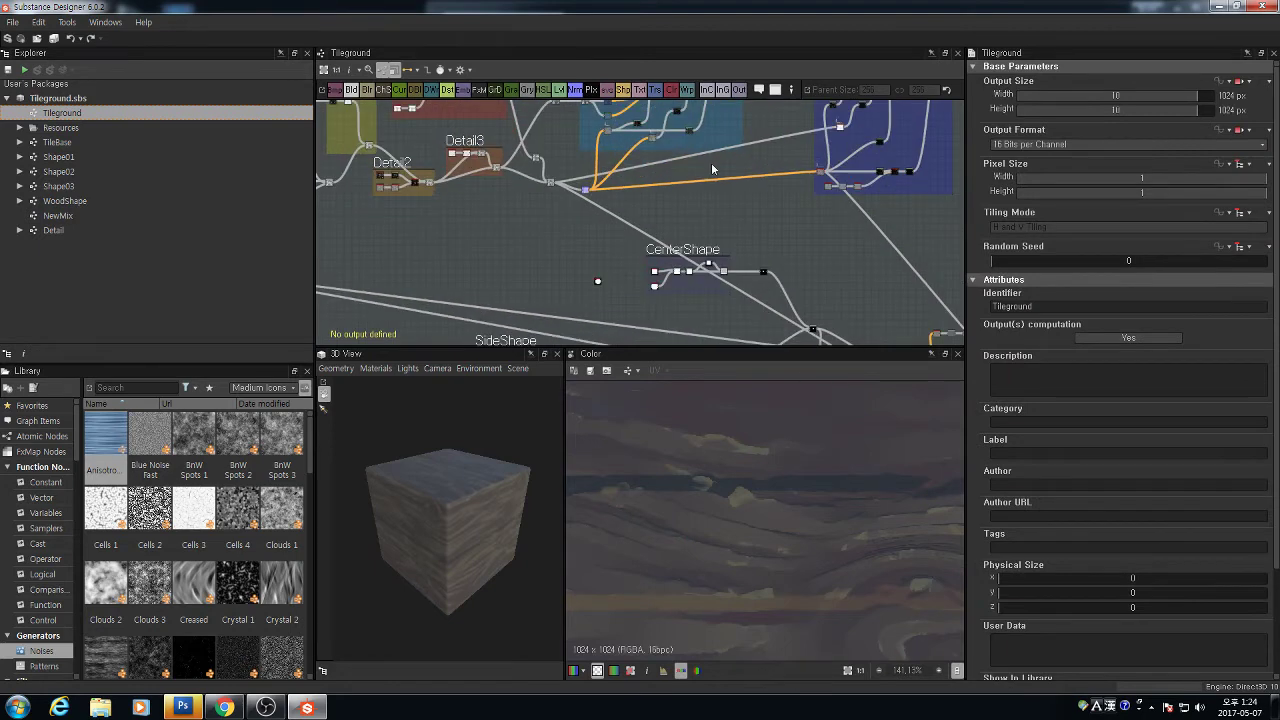
{"action": "middle_click_drag", "start_coordinate": [690, 166], "coordinate": [640, 286]}
{"action": "scroll", "coordinate": [606, 188], "scroll_direction": "up", "scroll_amount": 3}
{"action": "middle_click_drag", "start_coordinate": [585, 191], "coordinate": [548, 189]}
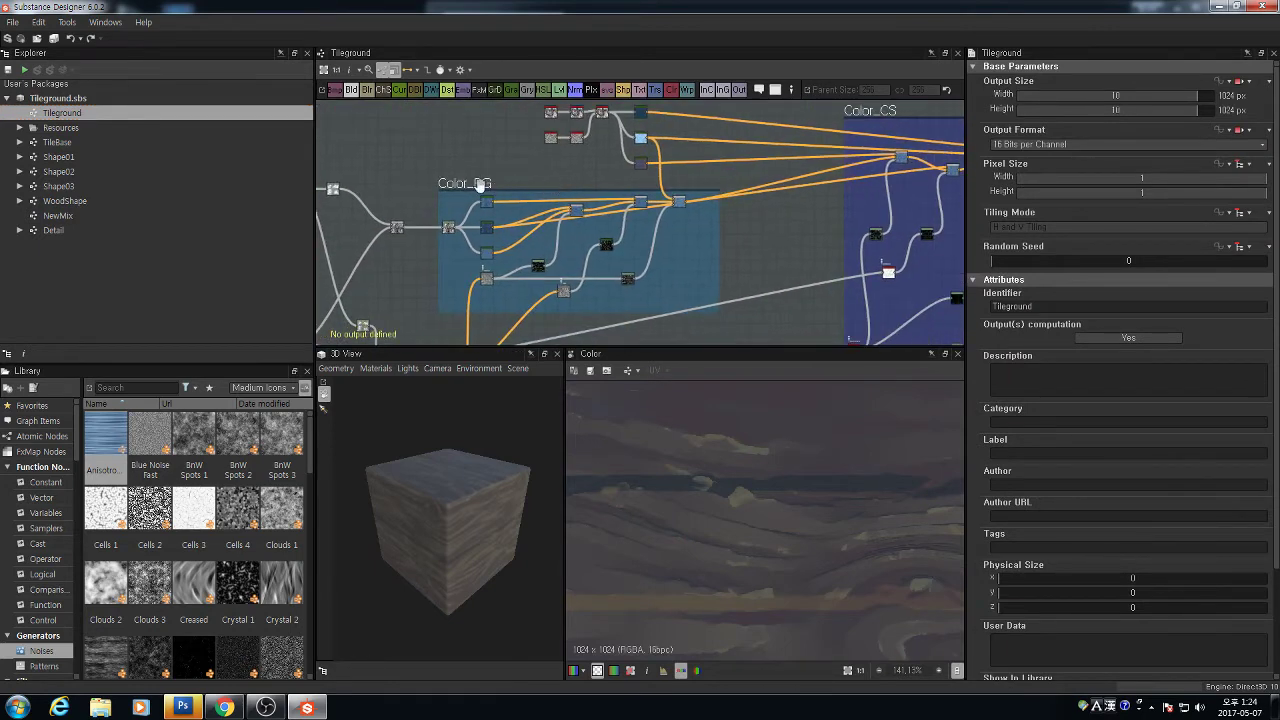
{"action": "scroll", "coordinate": [774, 202], "scroll_direction": "down", "scroll_amount": 3}
{"action": "middle_click_drag", "start_coordinate": [847, 151], "coordinate": [739, 151]}
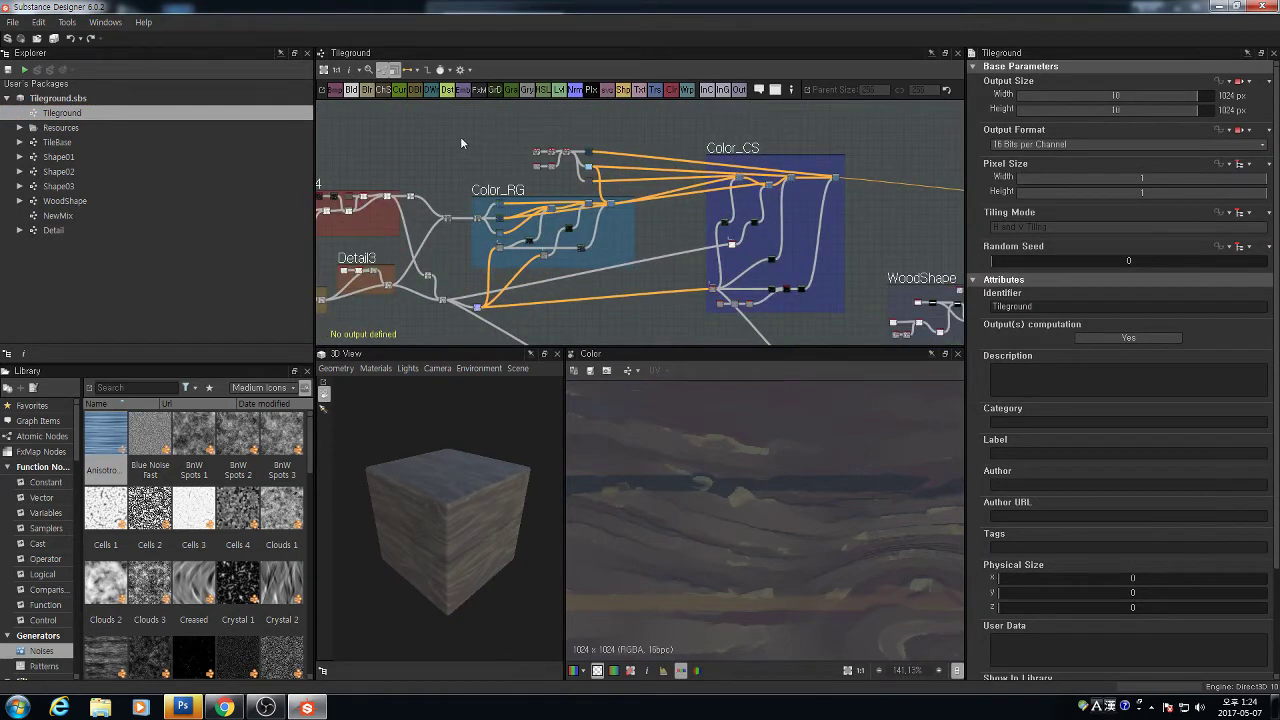
{"action": "left_click_drag", "start_coordinate": [461, 143], "coordinate": [848, 322]}
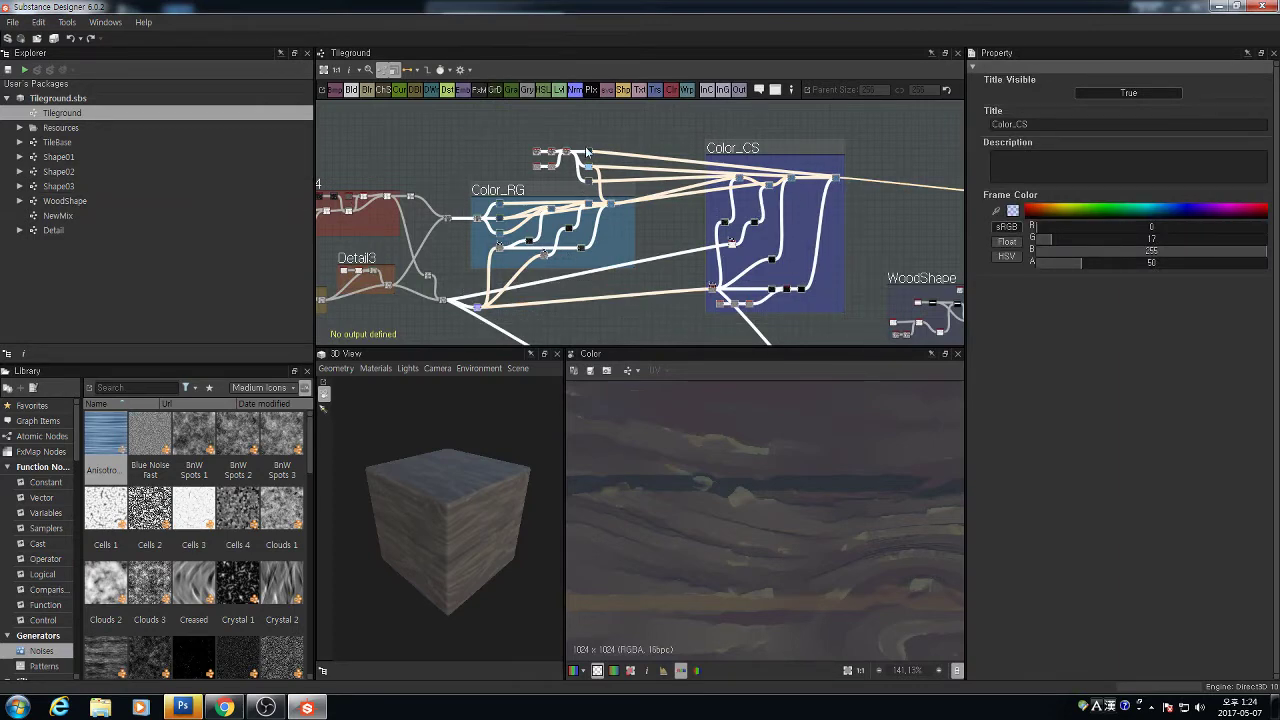
Open the NewMix graph again and select all the nodes of its first Color frame
{"action": "left_click", "coordinate": [68, 217]}
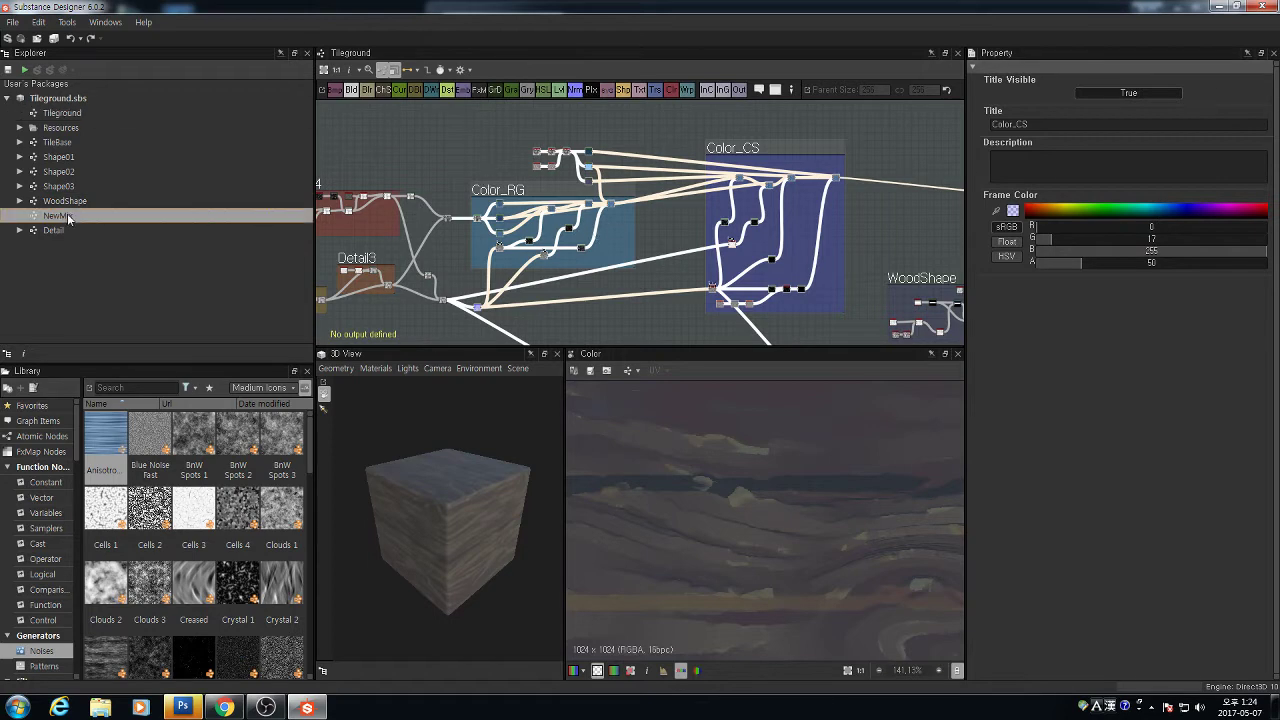
{"action": "double_click", "coordinate": [118, 220]}
{"action": "middle_click_drag", "start_coordinate": [380, 218], "coordinate": [514, 207]}
{"action": "scroll", "coordinate": [514, 207], "scroll_direction": "up", "scroll_amount": 4}
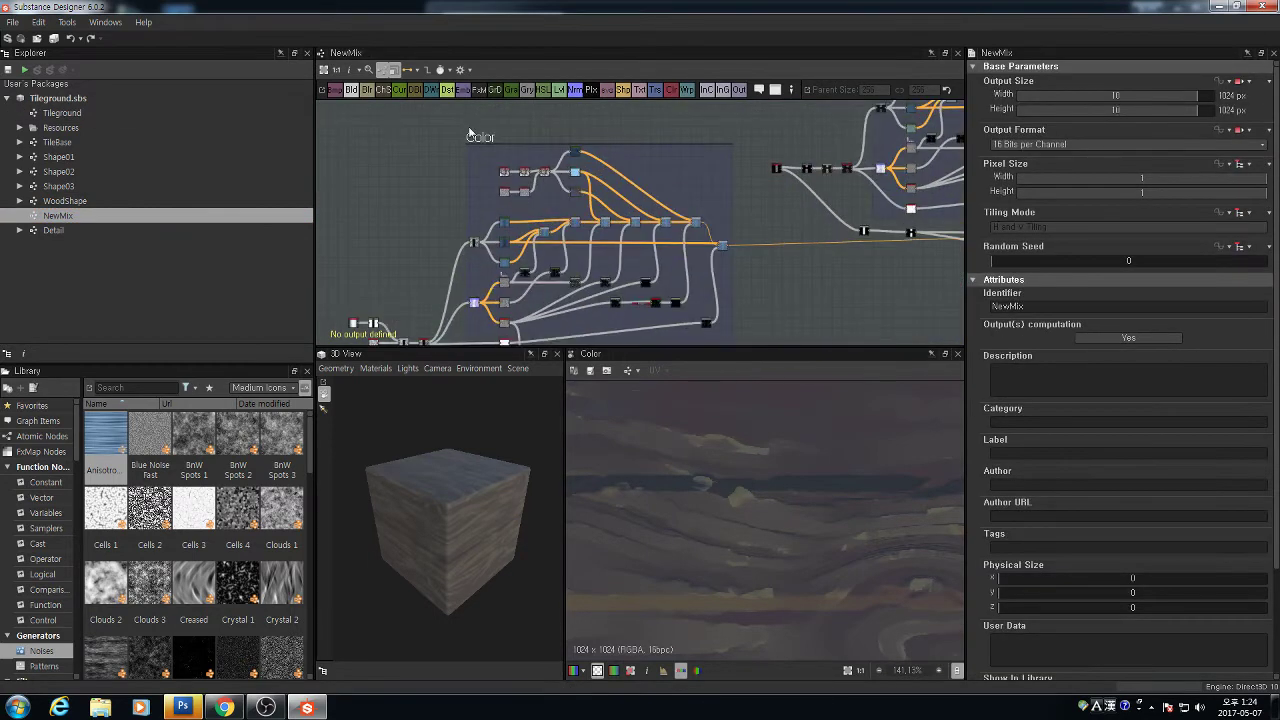
{"action": "left_click", "coordinate": [469, 133]}
{"action": "left_click", "coordinate": [761, 282]}
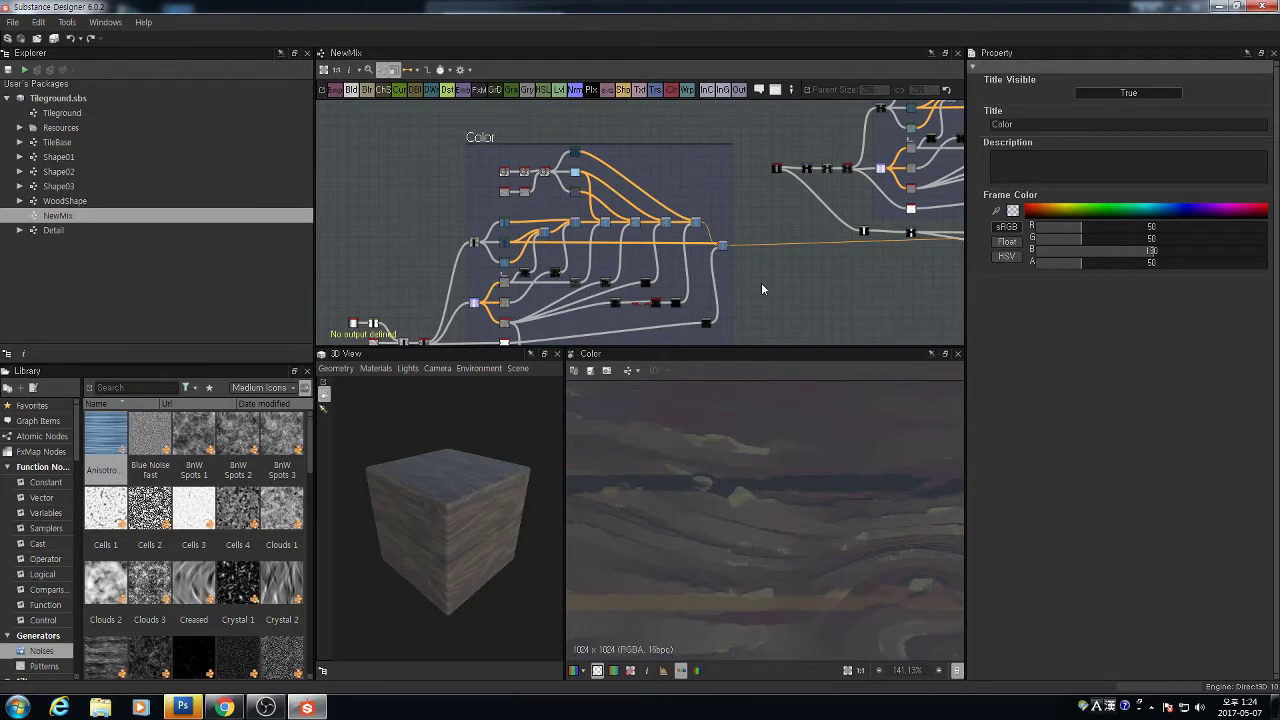
{"action": "middle_click_drag", "start_coordinate": [549, 207], "coordinate": [559, 188]}
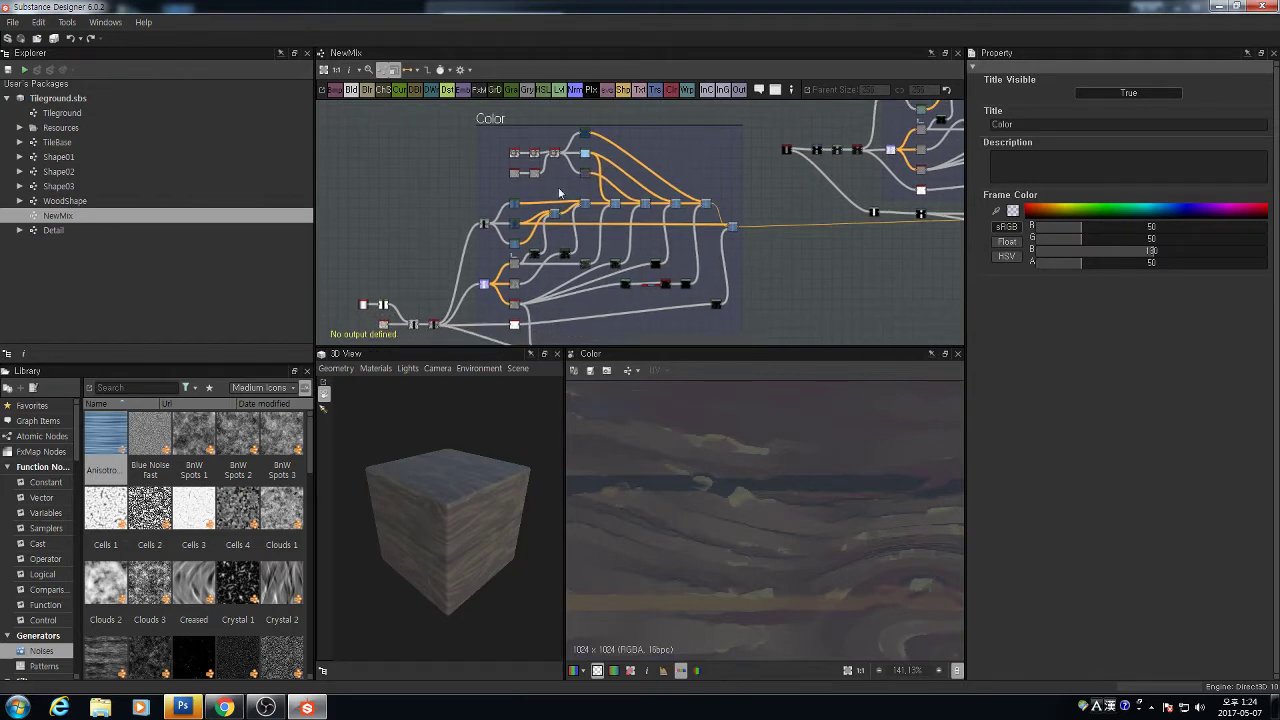
{"action": "left_click_drag", "start_coordinate": [478, 101], "coordinate": [753, 336]}
{"action": "middle_click_drag", "start_coordinate": [754, 338], "coordinate": [752, 244]}
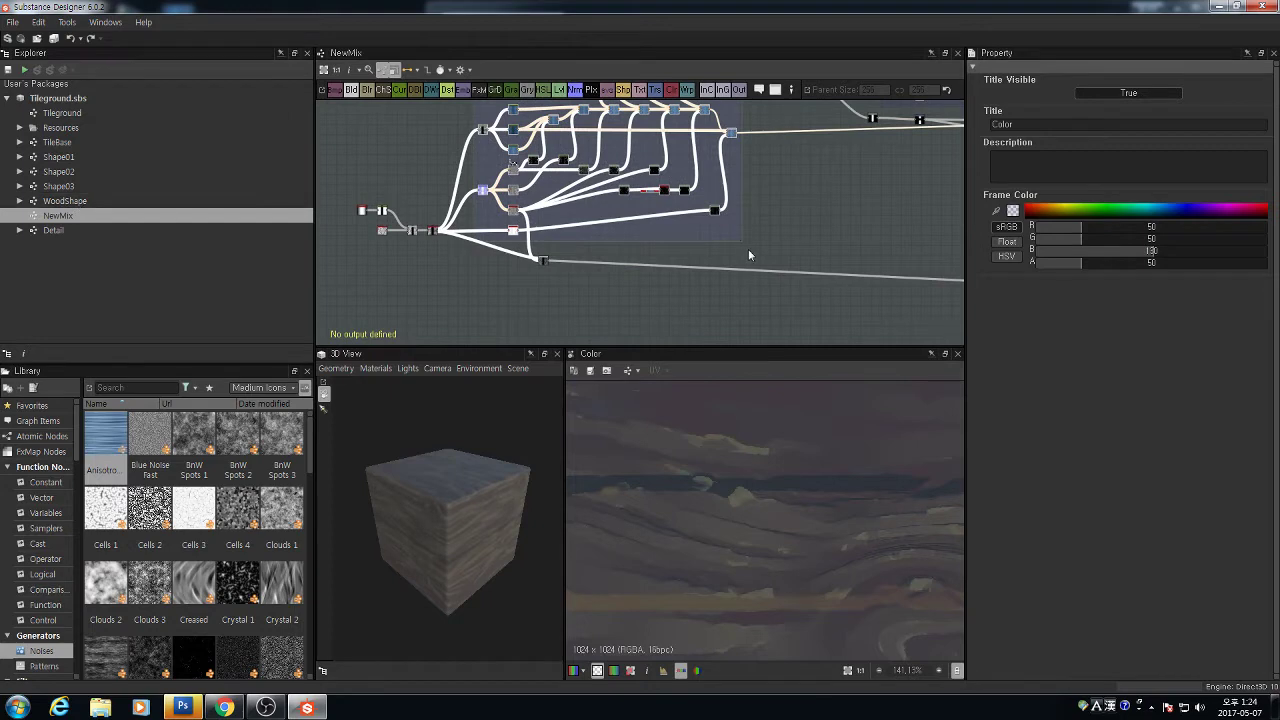
Show the settings and preview of the uppermost Gradient Map fed by the Levels node in NewMix's first Color frame
{"action": "left_click", "coordinate": [829, 210]}
{"action": "scroll", "coordinate": [829, 211], "scroll_direction": "down", "scroll_amount": 1}
{"action": "middle_click_drag", "start_coordinate": [829, 211], "coordinate": [822, 271]}
{"action": "scroll", "coordinate": [507, 223], "scroll_direction": "up", "scroll_amount": 3}
{"action": "middle_click_drag", "start_coordinate": [507, 223], "coordinate": [408, 300]}
{"action": "scroll", "coordinate": [408, 300], "scroll_direction": "up", "scroll_amount": 2}
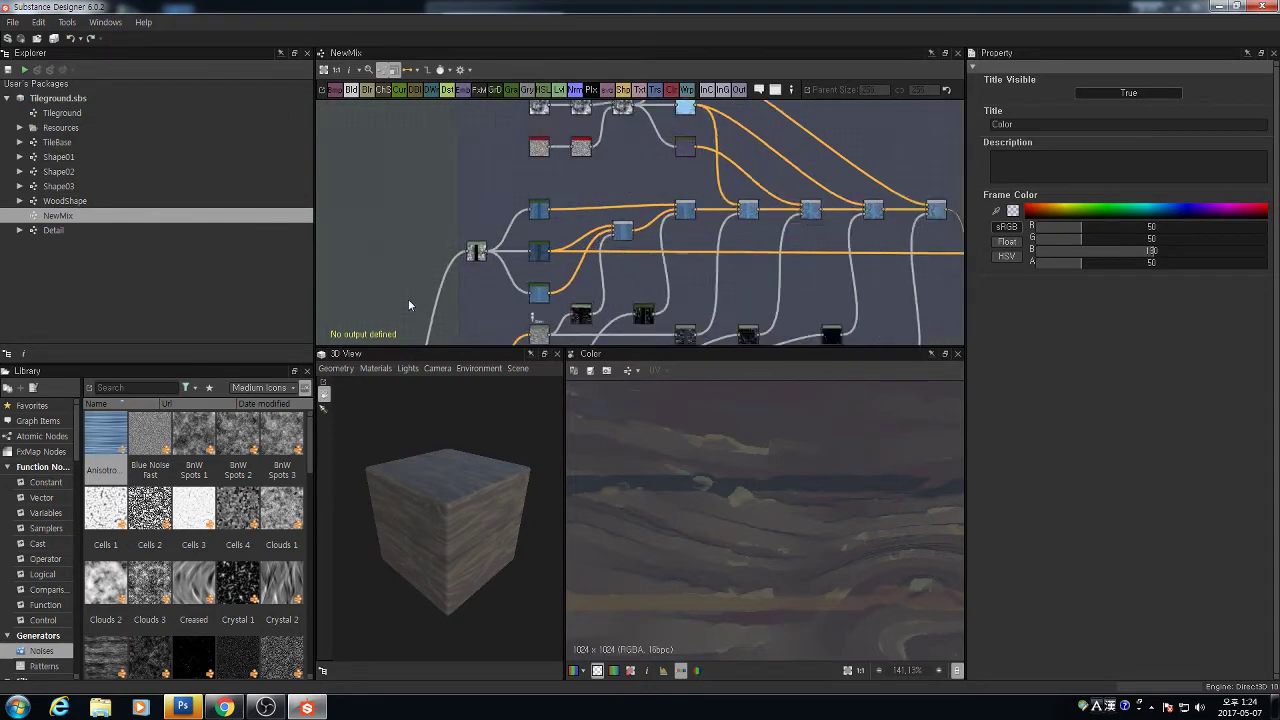
{"action": "scroll", "coordinate": [450, 262], "scroll_direction": "up", "scroll_amount": 2}
{"action": "left_click", "coordinate": [670, 130]}
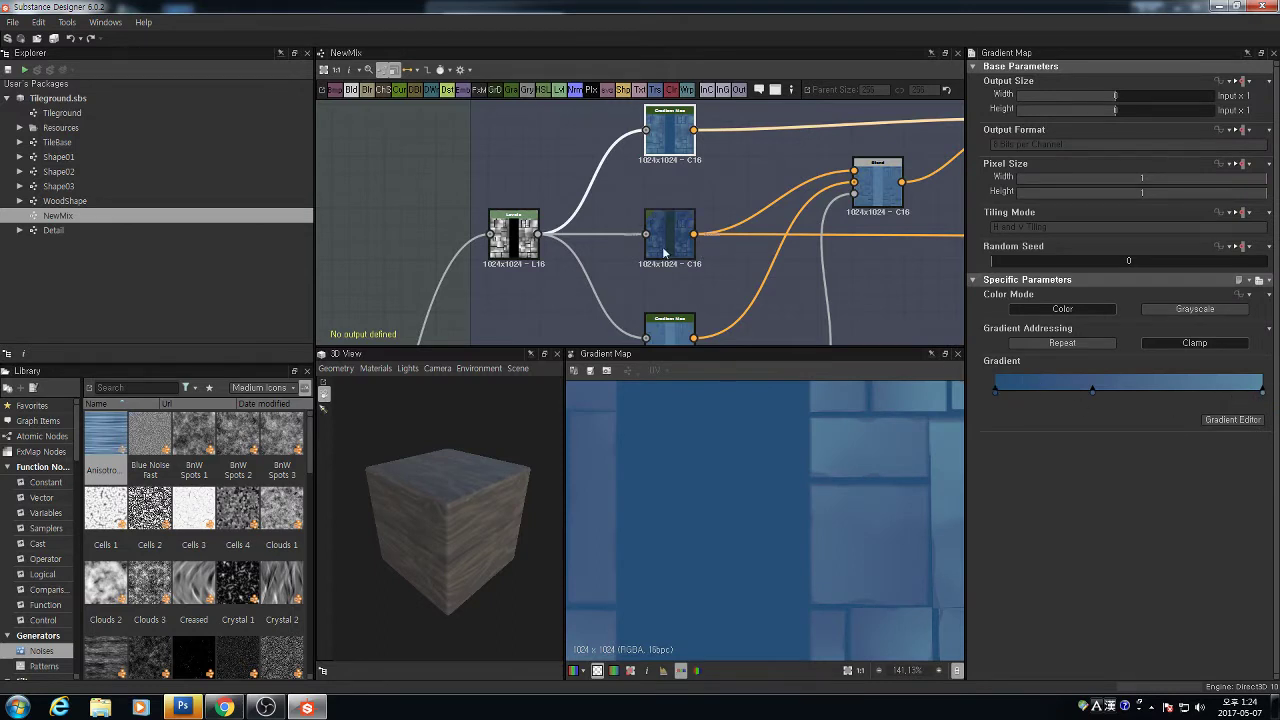
Examine the overall layout of NewMix, from the three Color frames to the snow and shadow frames
{"action": "scroll", "coordinate": [480, 177], "scroll_direction": "down", "scroll_amount": 6}
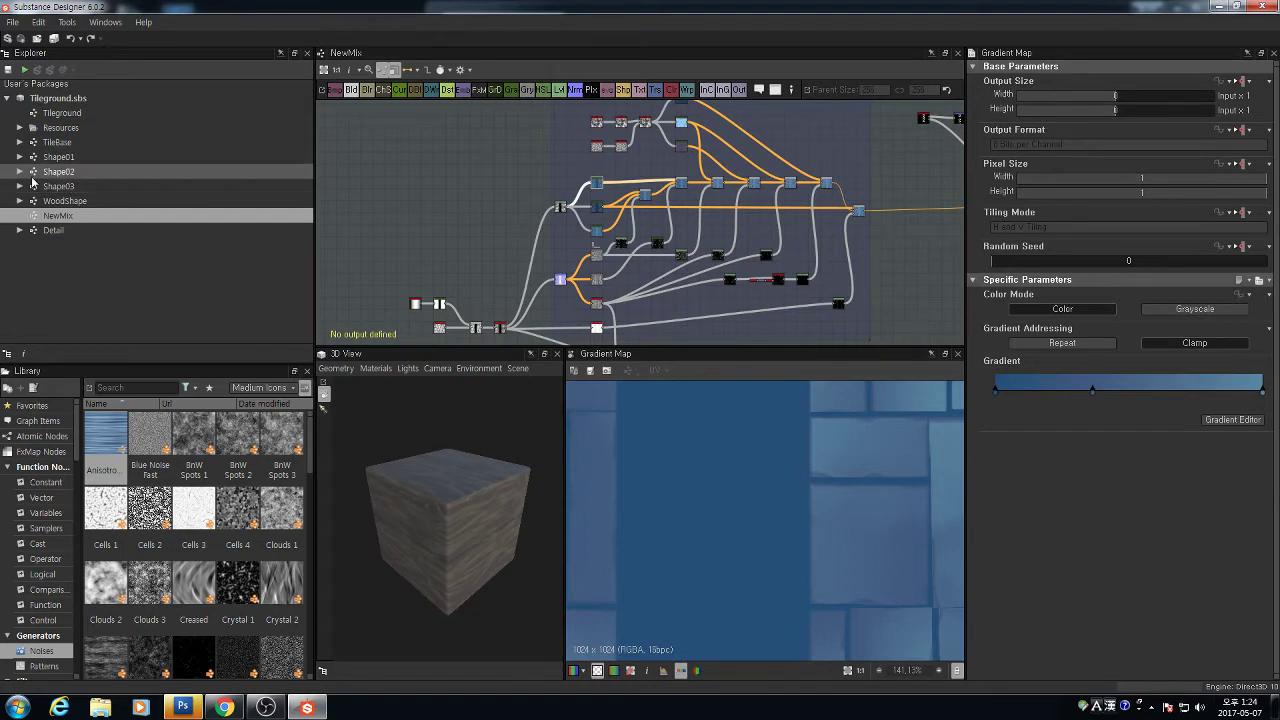
{"action": "scroll", "coordinate": [698, 250], "scroll_direction": "down", "scroll_amount": 8}
{"action": "middle_click_drag", "start_coordinate": [732, 298], "coordinate": [448, 260]}
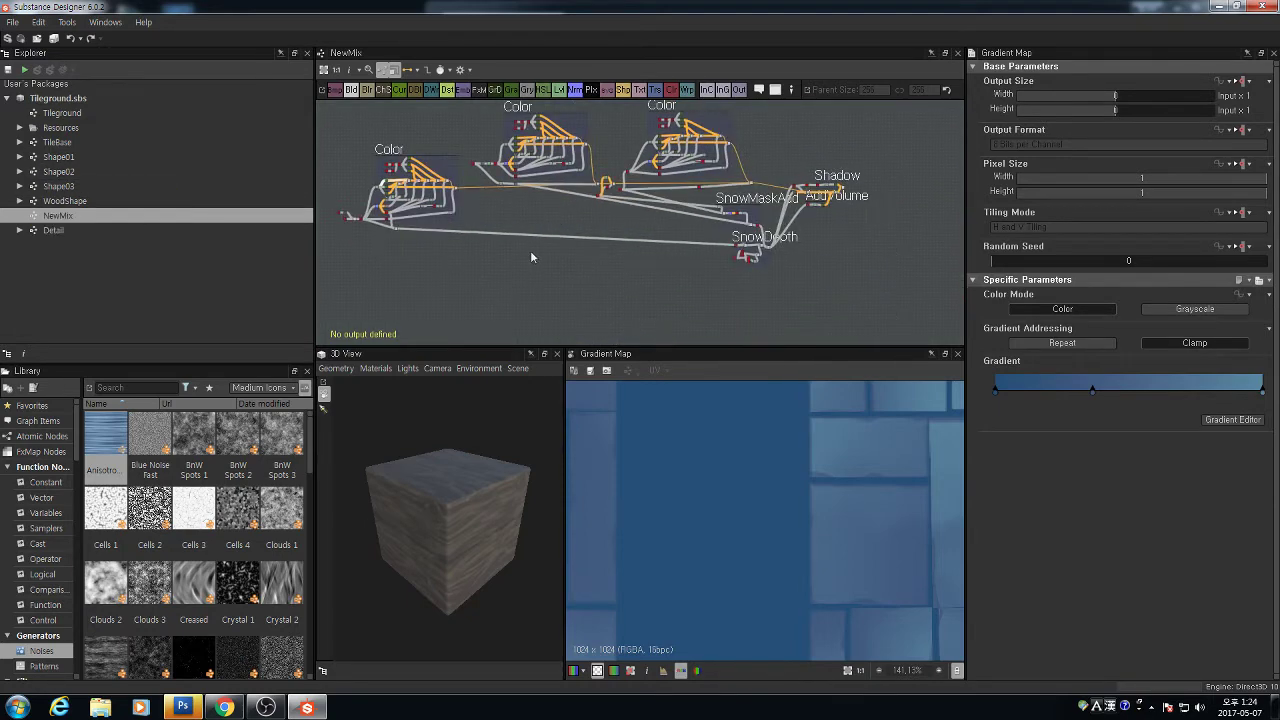
{"action": "scroll", "coordinate": [492, 198], "scroll_direction": "up", "scroll_amount": 8}
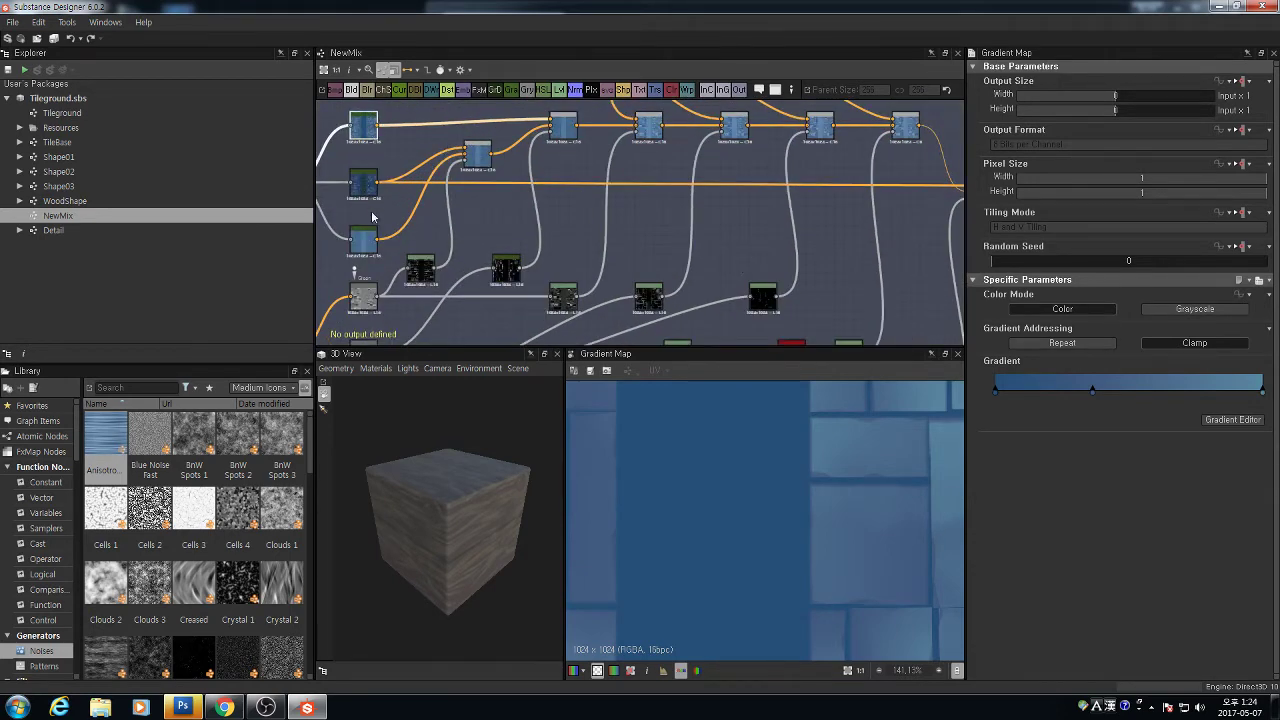
{"action": "scroll", "coordinate": [432, 243], "scroll_direction": "down", "scroll_amount": 8}
{"action": "middle_click_drag", "start_coordinate": [500, 247], "coordinate": [559, 236]}
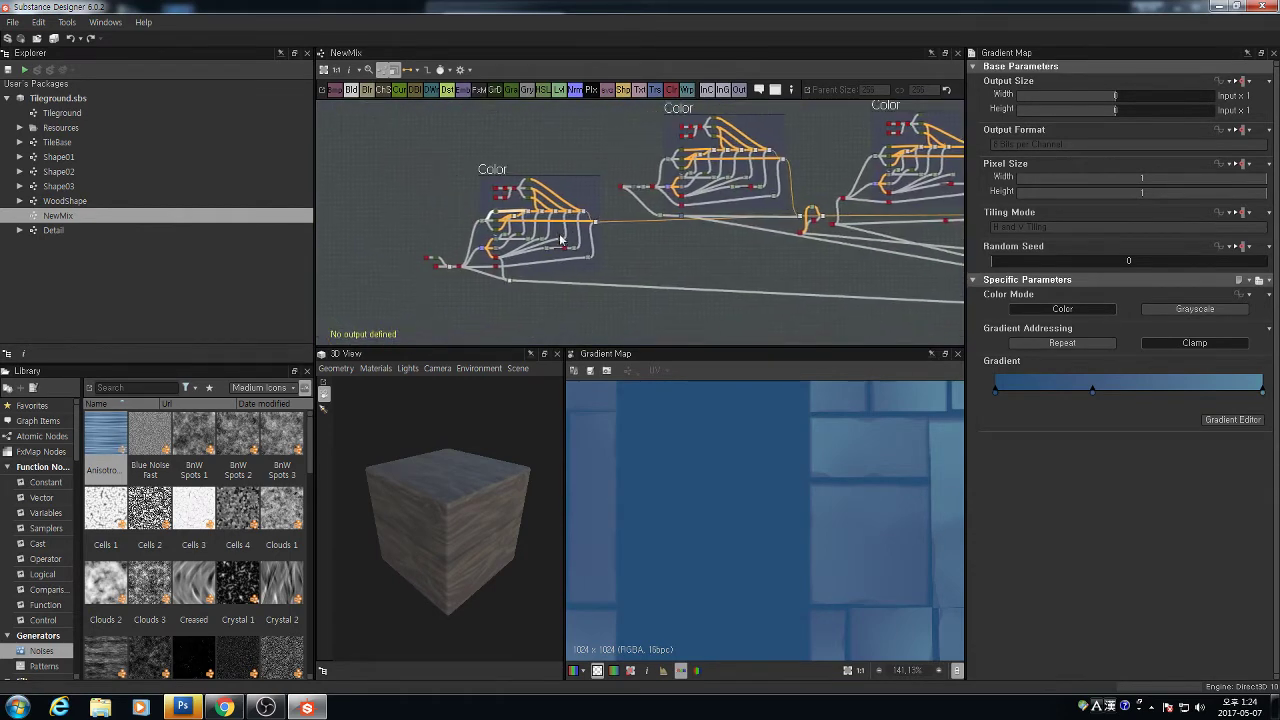
{"action": "scroll", "coordinate": [482, 260], "scroll_direction": "up", "scroll_amount": 4}
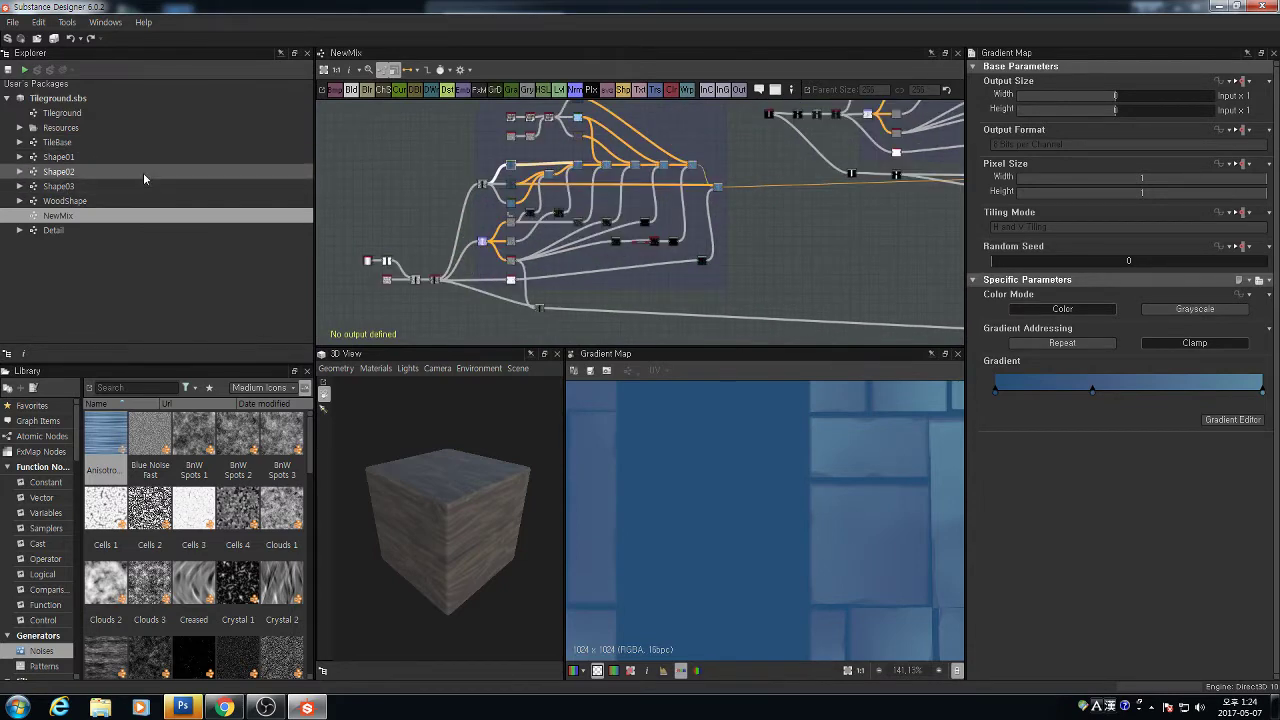
Inspect the input nodes feeding NewMix's first Color frame and show the TileBase instance's properties
{"action": "scroll", "coordinate": [403, 267], "scroll_direction": "up", "scroll_amount": 2}
{"action": "scroll", "coordinate": [403, 267], "scroll_direction": "up", "scroll_amount": 1}
{"action": "middle_click_drag", "start_coordinate": [403, 266], "coordinate": [537, 199]}
{"action": "scroll", "coordinate": [537, 199], "scroll_direction": "up", "scroll_amount": 1}
{"action": "scroll", "coordinate": [434, 193], "scroll_direction": "down", "scroll_amount": 4}
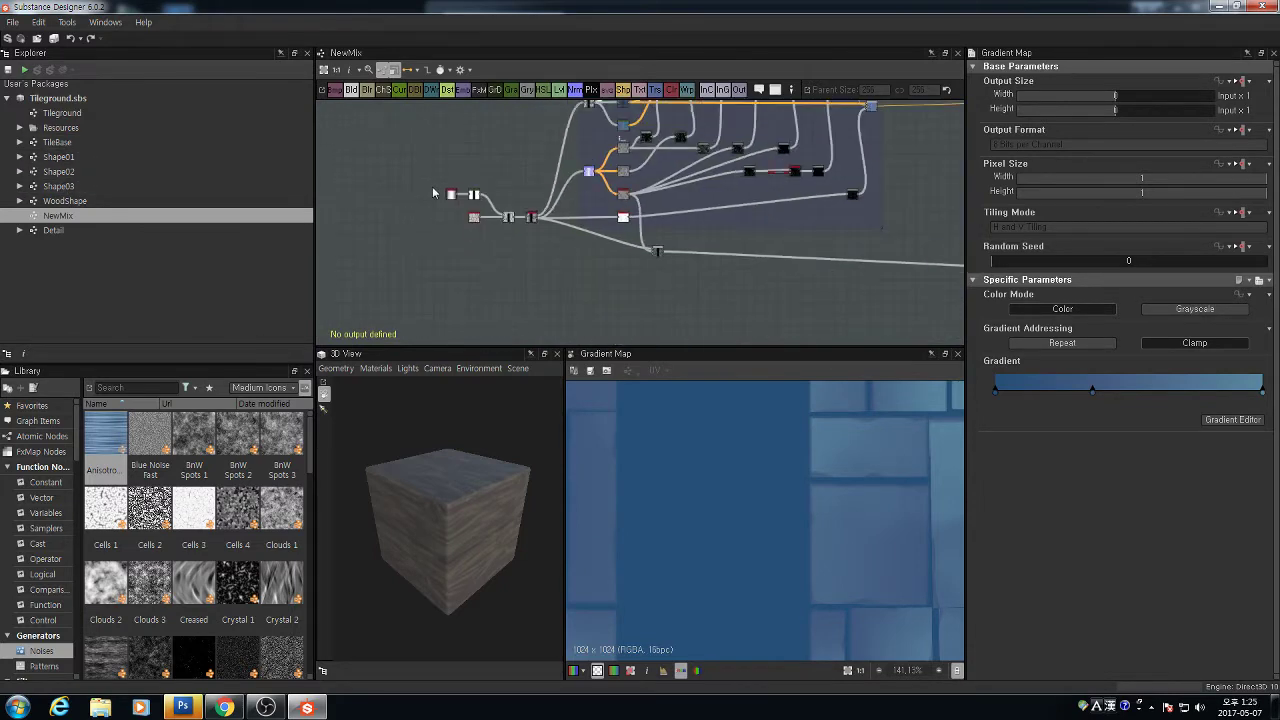
{"action": "scroll", "coordinate": [484, 243], "scroll_direction": "up", "scroll_amount": 3}
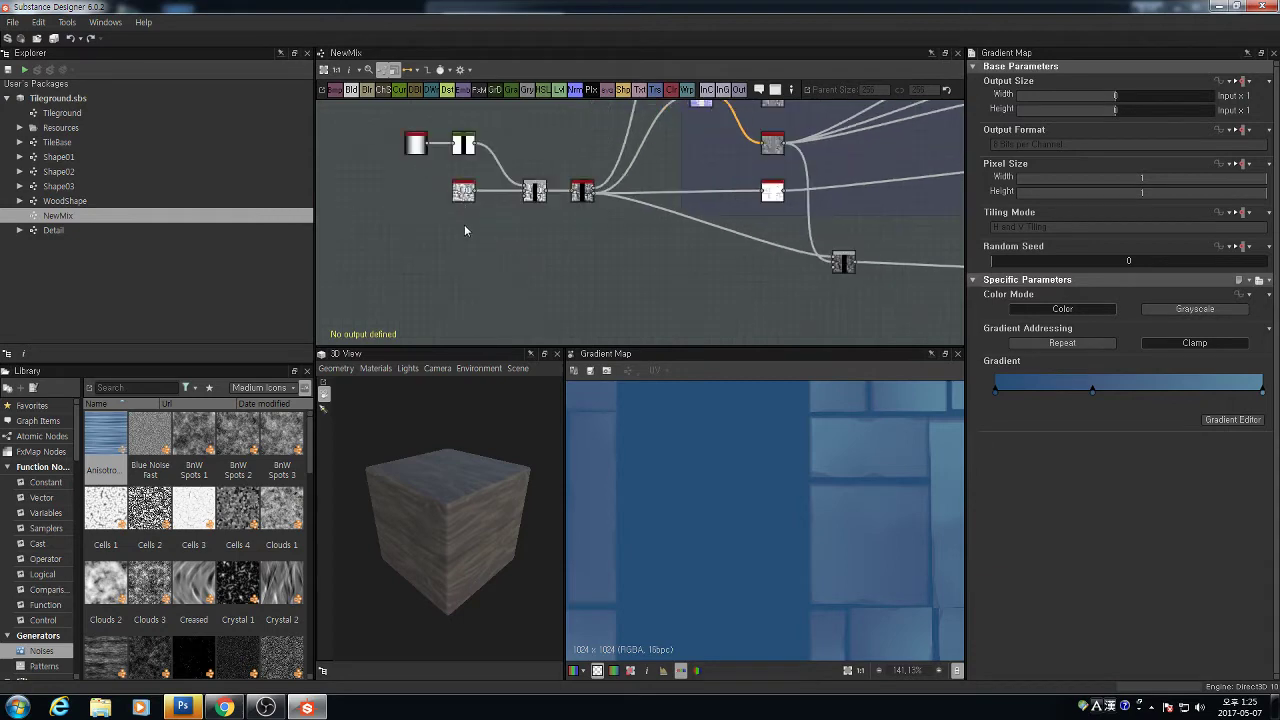
{"action": "left_click_drag", "start_coordinate": [440, 185], "coordinate": [440, 184]}
{"action": "scroll", "coordinate": [512, 206], "scroll_direction": "down", "scroll_amount": 6}
{"action": "middle_click_drag", "start_coordinate": [516, 206], "coordinate": [504, 274]}
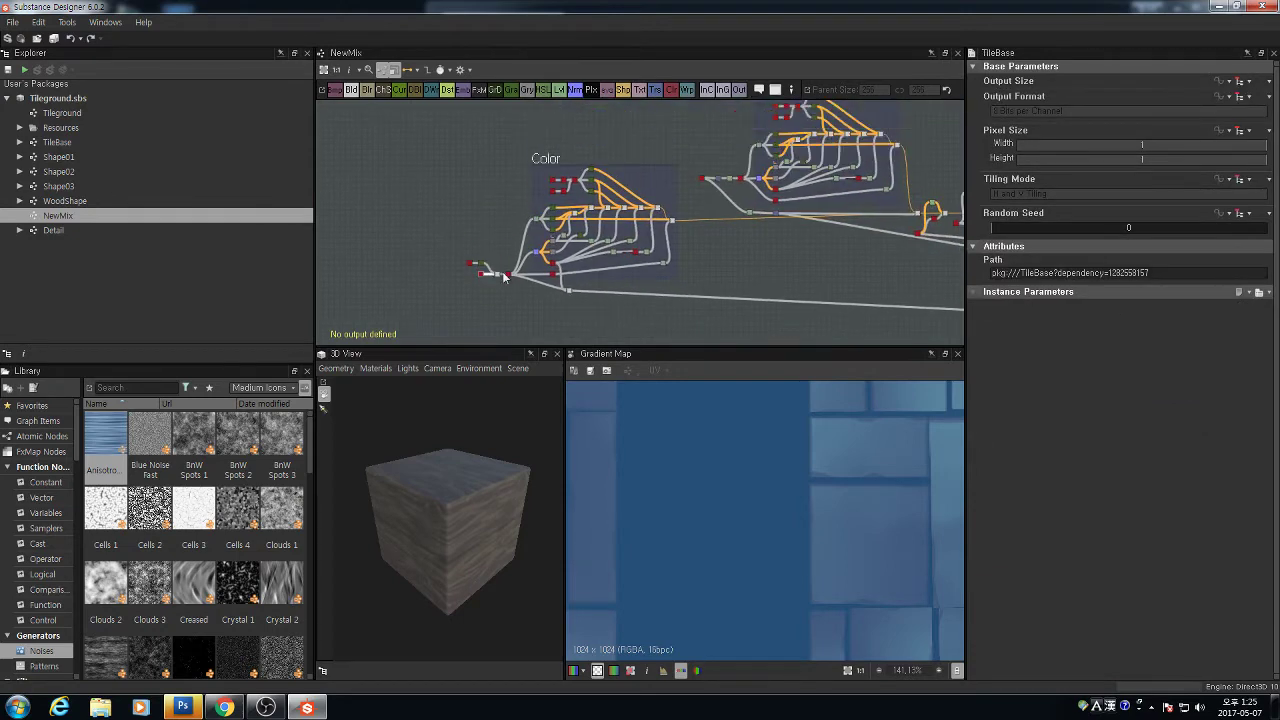
Examine the gradient and blend chain inside the first Color frame and its link to the other Color frames
{"action": "scroll", "coordinate": [572, 186], "scroll_direction": "up", "scroll_amount": 3}
{"action": "scroll", "coordinate": [613, 242], "scroll_direction": "up", "scroll_amount": 3}
{"action": "middle_click_drag", "start_coordinate": [612, 277], "coordinate": [570, 178]}
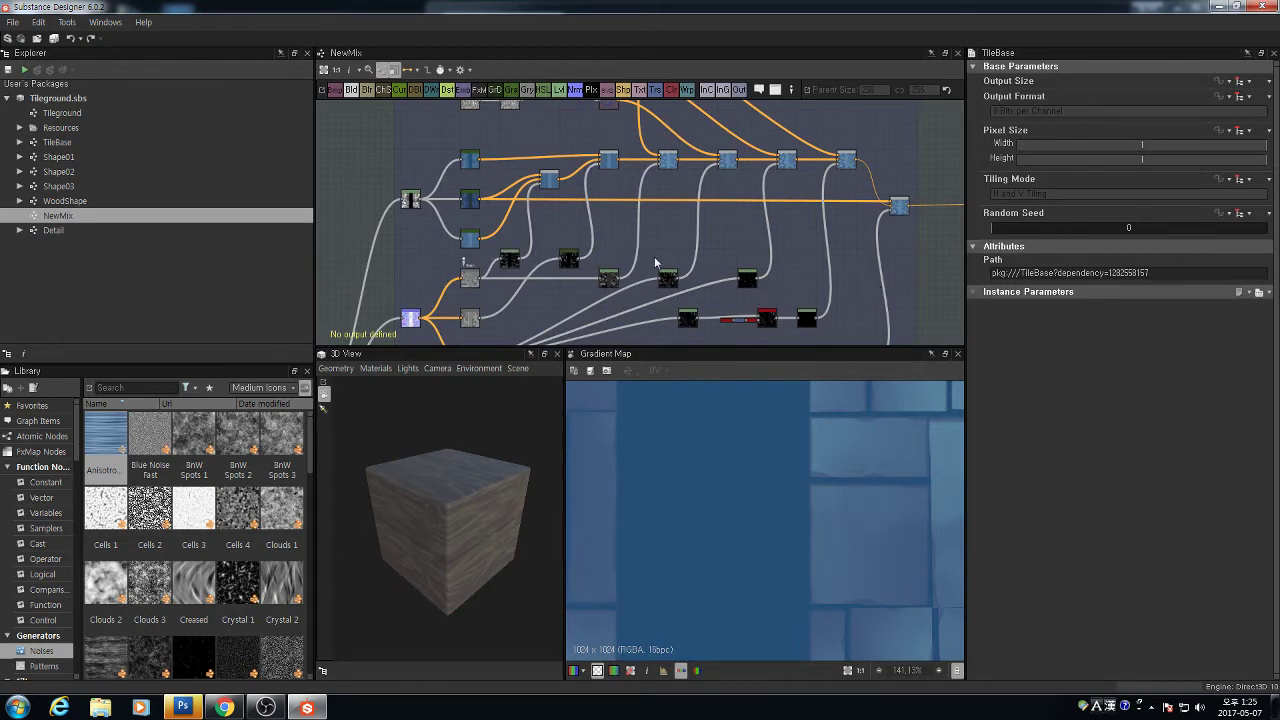
{"action": "scroll", "coordinate": [700, 245], "scroll_direction": "down", "scroll_amount": 8}
{"action": "middle_click_drag", "start_coordinate": [743, 255], "coordinate": [605, 222]}
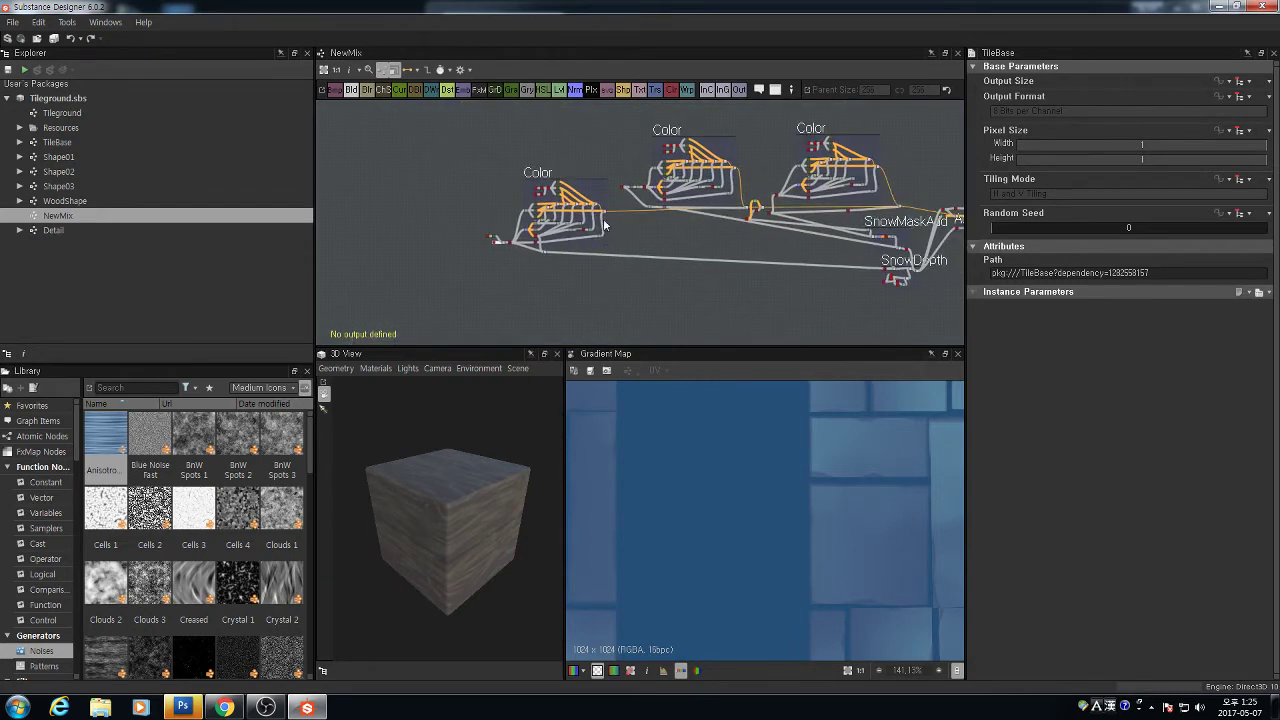
{"action": "scroll", "coordinate": [771, 258], "scroll_direction": "up", "scroll_amount": 6}
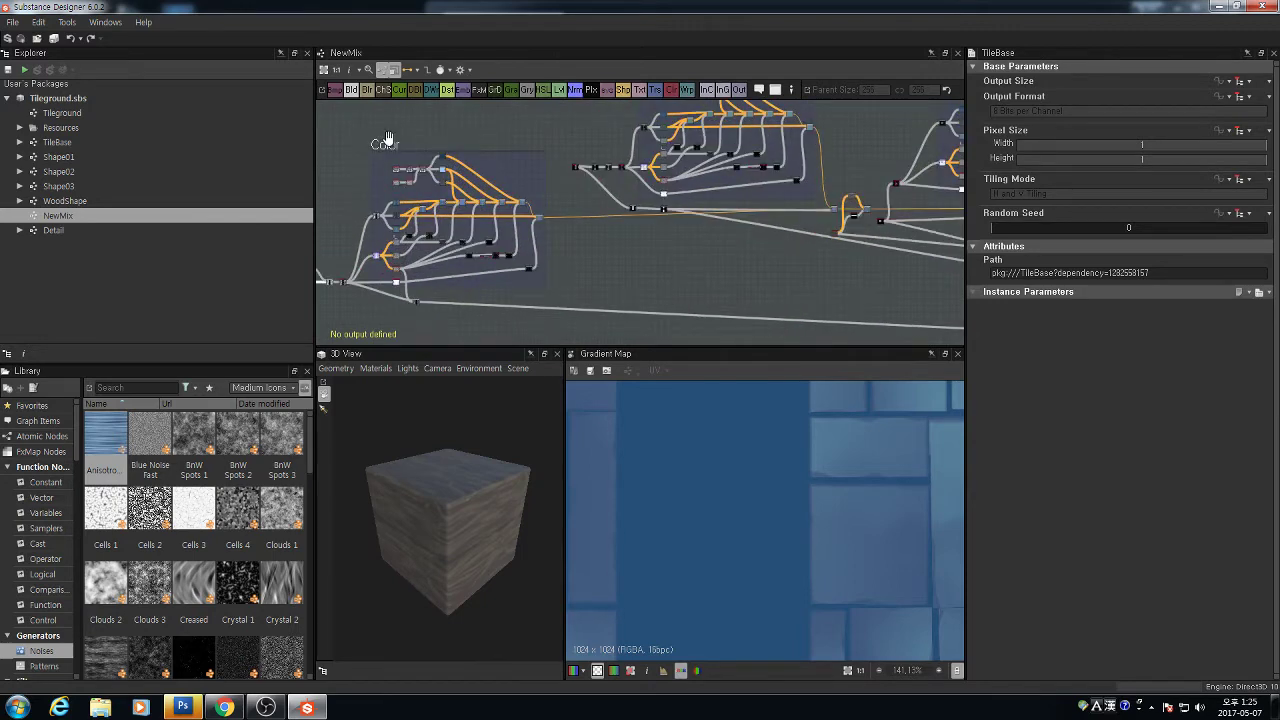
Show the frame properties of NewMix's three Color frames one after another and return to the first frame
{"action": "left_click", "coordinate": [386, 141]}
{"action": "middle_click_drag", "start_coordinate": [565, 266], "coordinate": [488, 329]}
{"action": "left_click", "coordinate": [577, 120]}
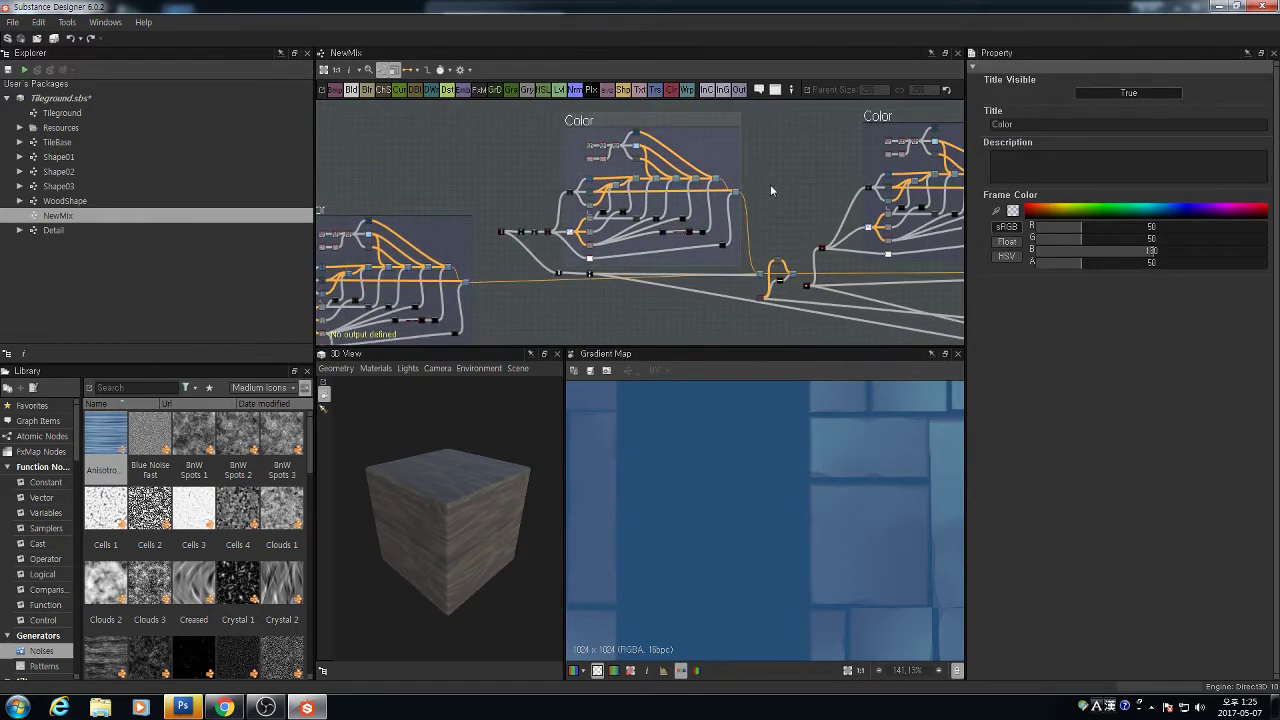
{"action": "middle_click_drag", "start_coordinate": [770, 184], "coordinate": [673, 199]}
{"action": "left_click", "coordinate": [775, 128]}
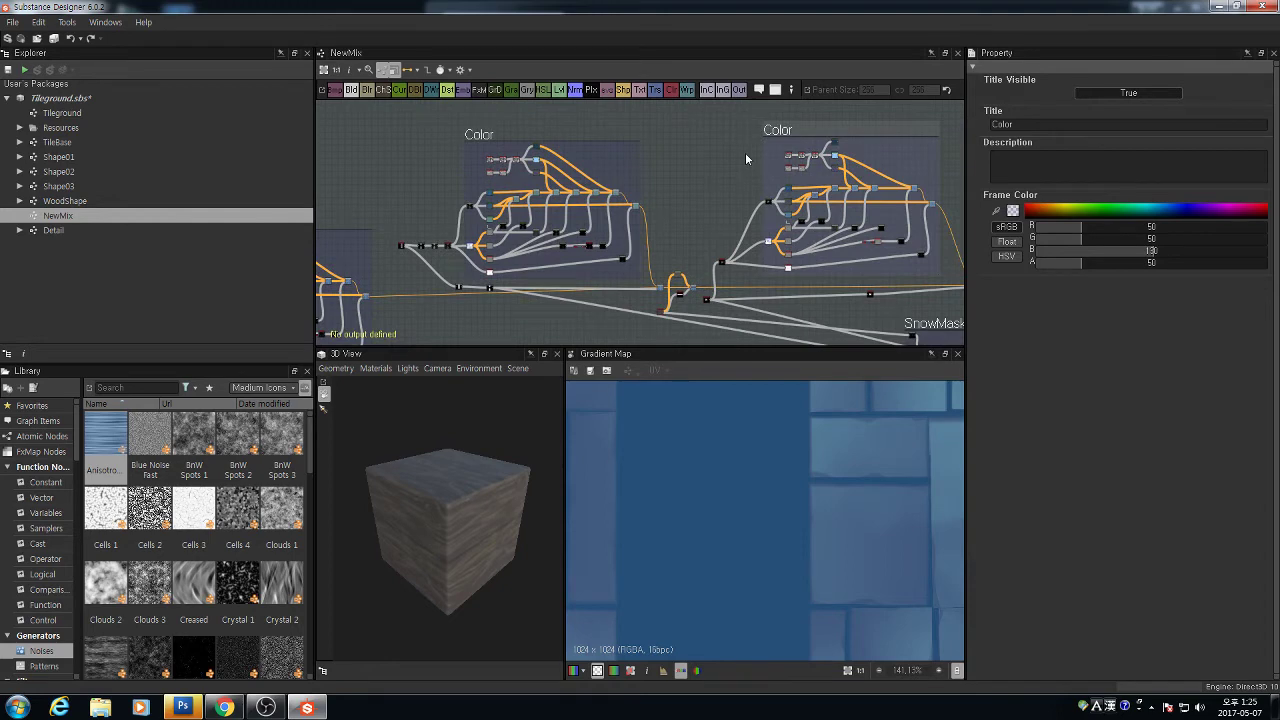
{"action": "scroll", "coordinate": [685, 258], "scroll_direction": "down", "scroll_amount": 1}
{"action": "scroll", "coordinate": [437, 234], "scroll_direction": "up", "scroll_amount": 3}
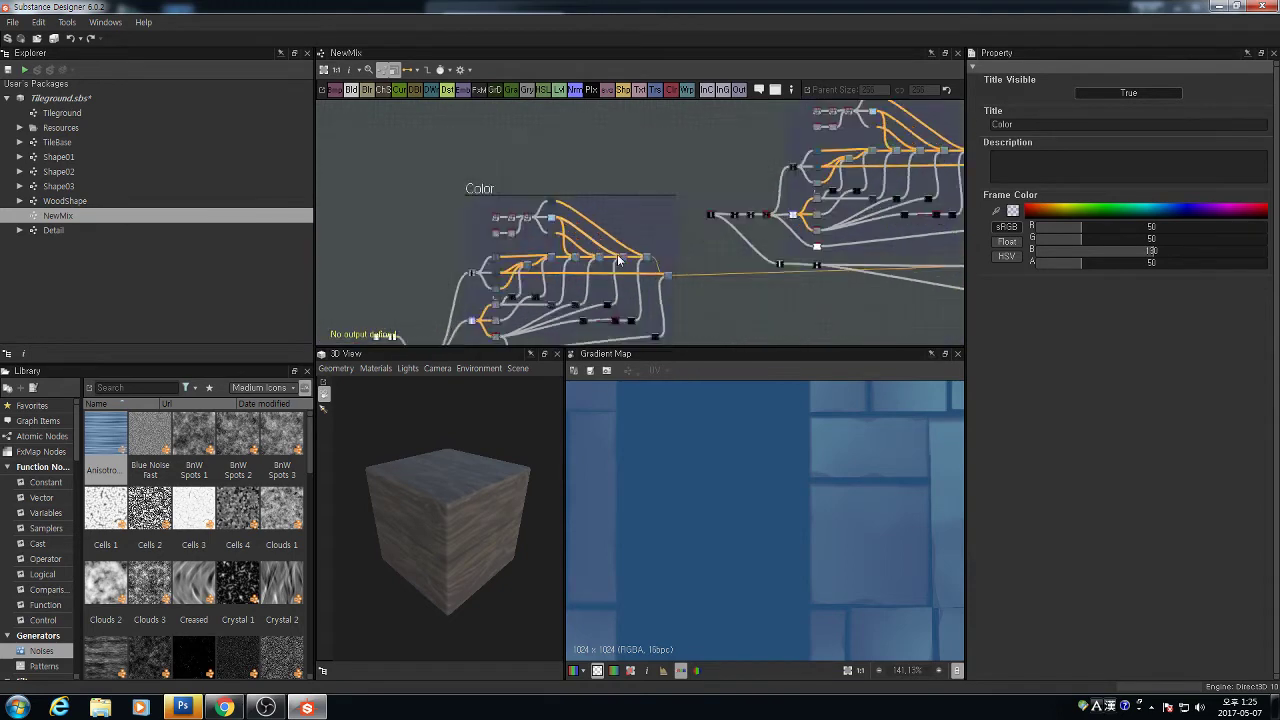
{"action": "left_click", "coordinate": [405, 160]}
{"action": "scroll", "coordinate": [560, 260], "scroll_direction": "down", "scroll_amount": 2}
{"action": "middle_click_drag", "start_coordinate": [552, 255], "coordinate": [600, 206]}
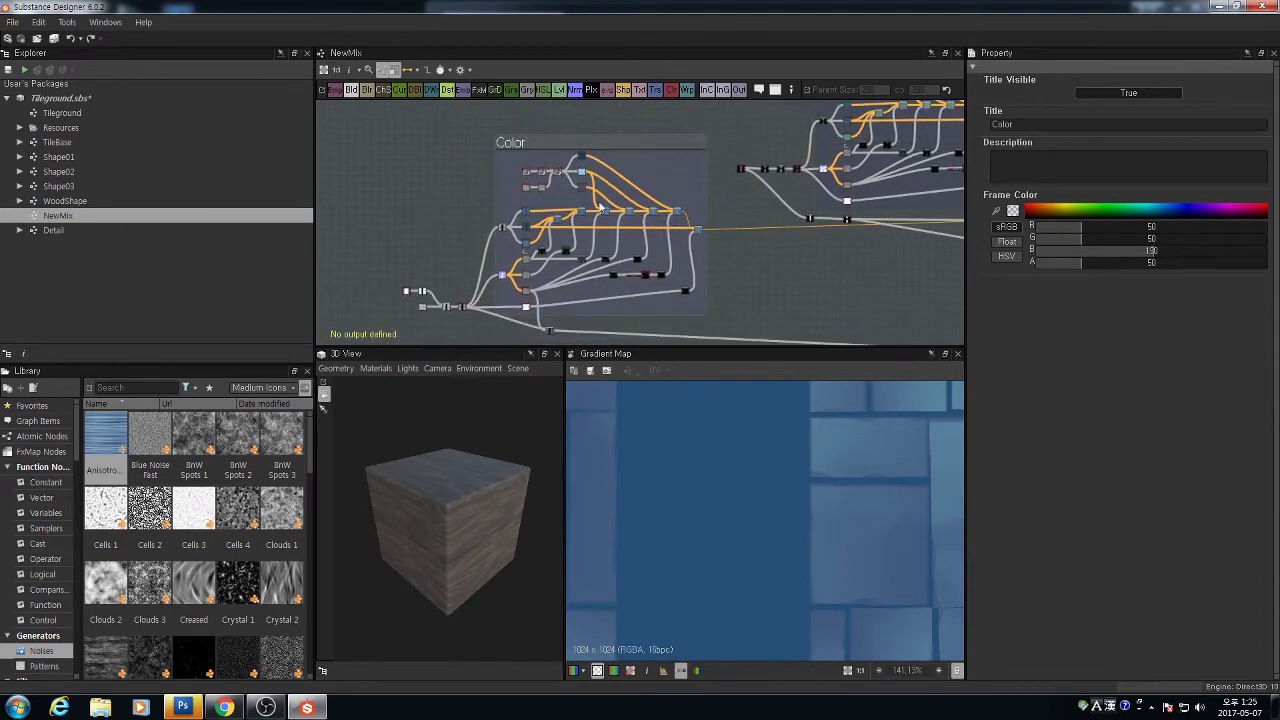
Show the gradient settings of the uppermost Gradient Map in the branch chain of NewMix's first Color frame
{"action": "scroll", "coordinate": [612, 122], "scroll_direction": "up", "scroll_amount": 1}
{"action": "scroll", "coordinate": [755, 237], "scroll_direction": "down", "scroll_amount": 1}
{"action": "middle_click_drag", "start_coordinate": [780, 234], "coordinate": [562, 255]}
{"action": "scroll", "coordinate": [606, 246], "scroll_direction": "up", "scroll_amount": 7}
{"action": "scroll", "coordinate": [668, 234], "scroll_direction": "down", "scroll_amount": 5}
{"action": "scroll", "coordinate": [562, 255], "scroll_direction": "up", "scroll_amount": 4}
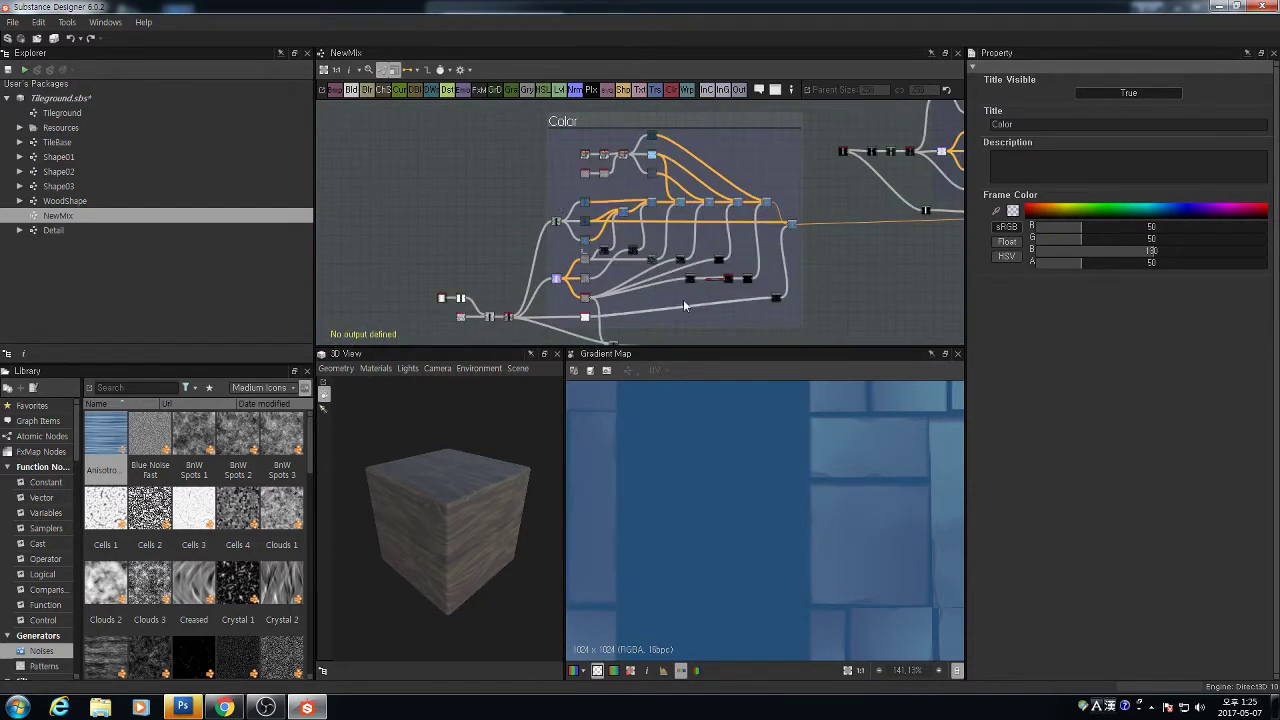
{"action": "scroll", "coordinate": [600, 230], "scroll_direction": "up", "scroll_amount": 5}
{"action": "left_click", "coordinate": [452, 181]}
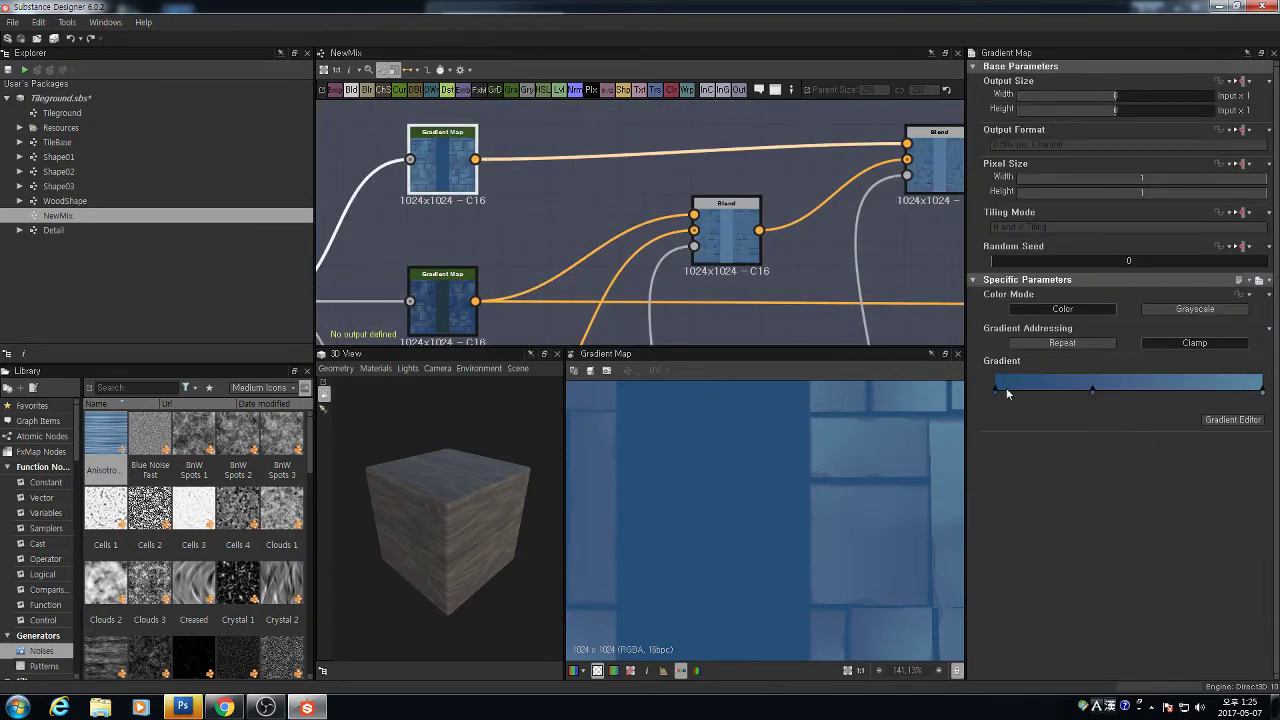
Examine how the input nodes feed the three Gradient Map branches of NewMix's first Color frame
{"action": "scroll", "coordinate": [698, 159], "scroll_direction": "down", "scroll_amount": 6}
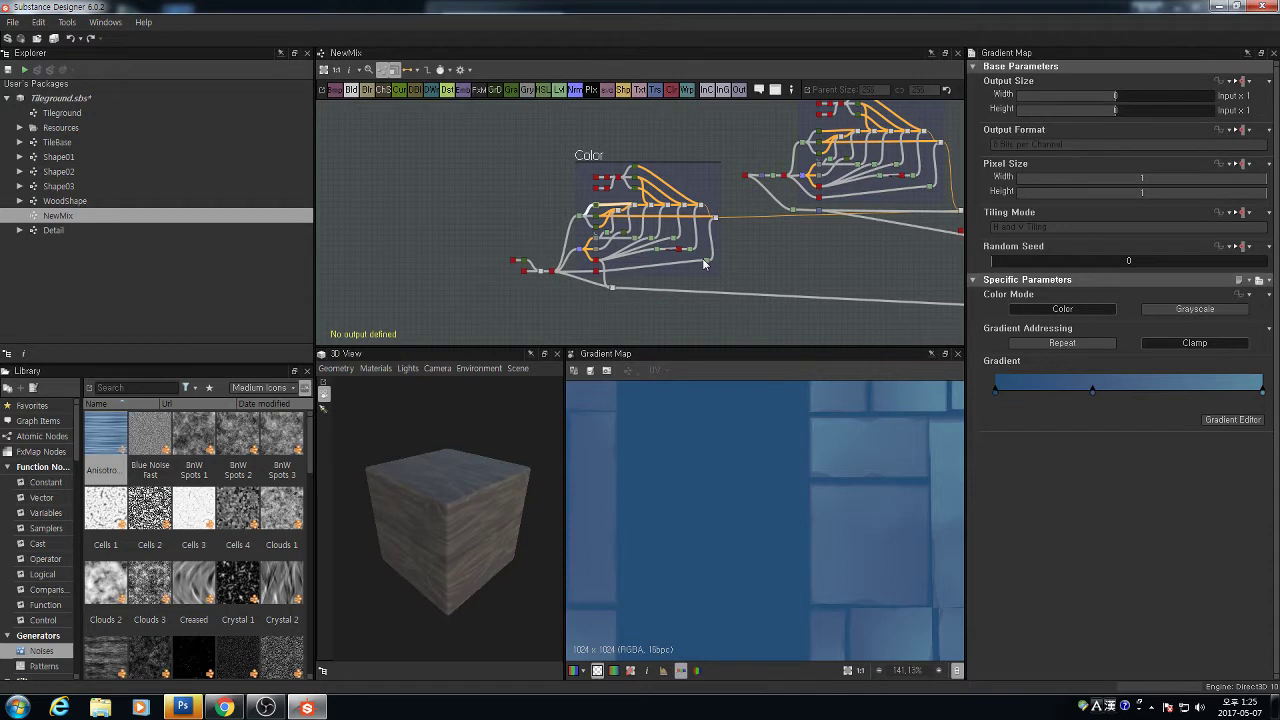
{"action": "scroll", "coordinate": [658, 215], "scroll_direction": "up", "scroll_amount": 2}
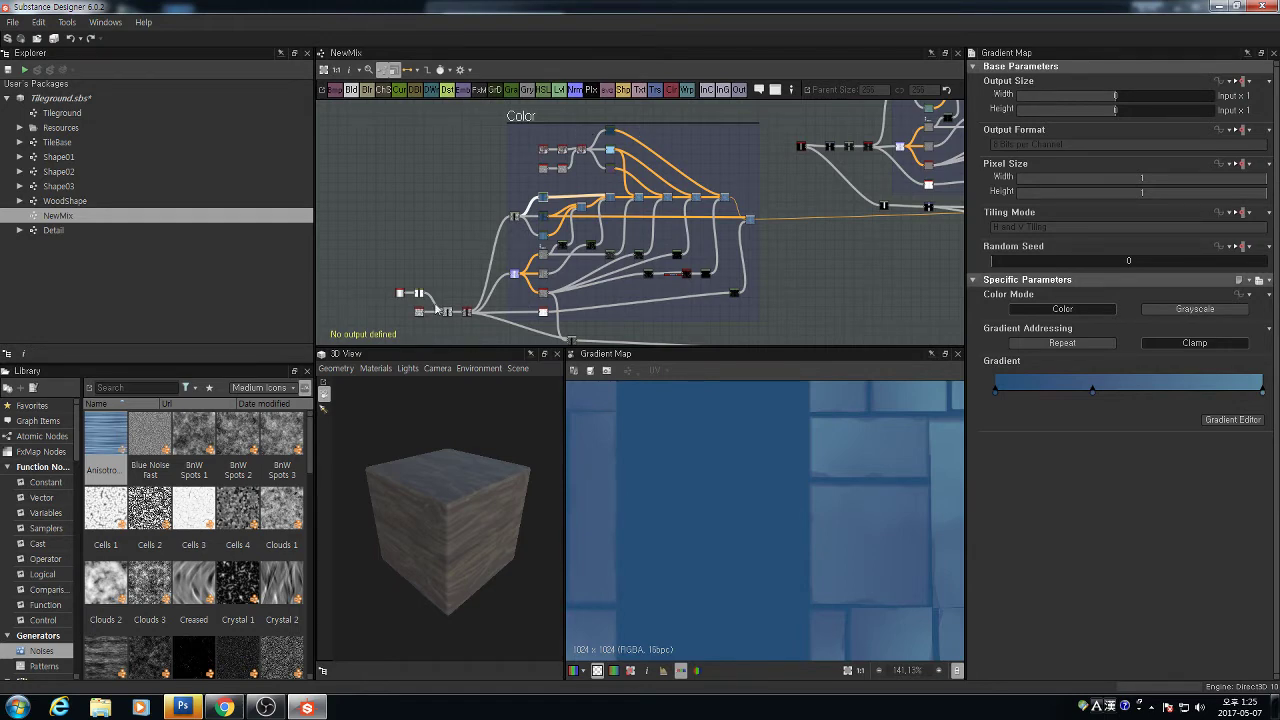
{"action": "scroll", "coordinate": [437, 310], "scroll_direction": "up", "scroll_amount": 1}
{"action": "scroll", "coordinate": [497, 228], "scroll_direction": "up", "scroll_amount": 1}
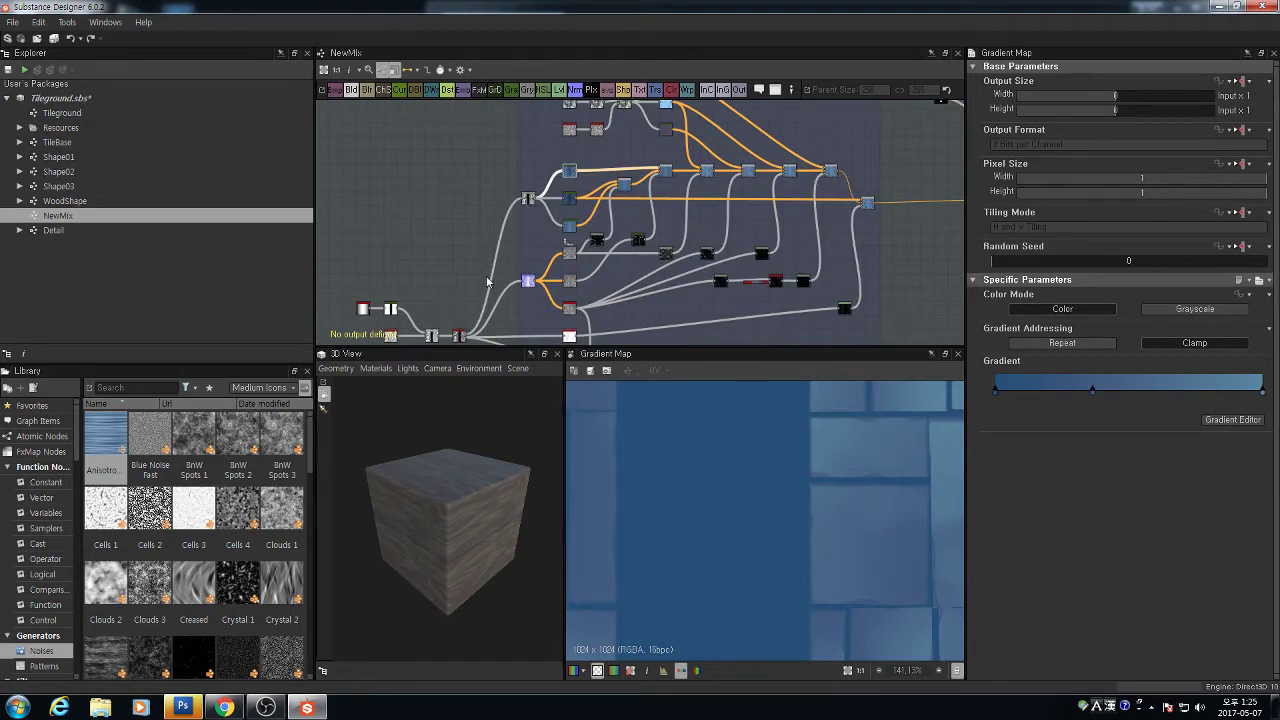
{"action": "scroll", "coordinate": [564, 176], "scroll_direction": "up", "scroll_amount": 5}
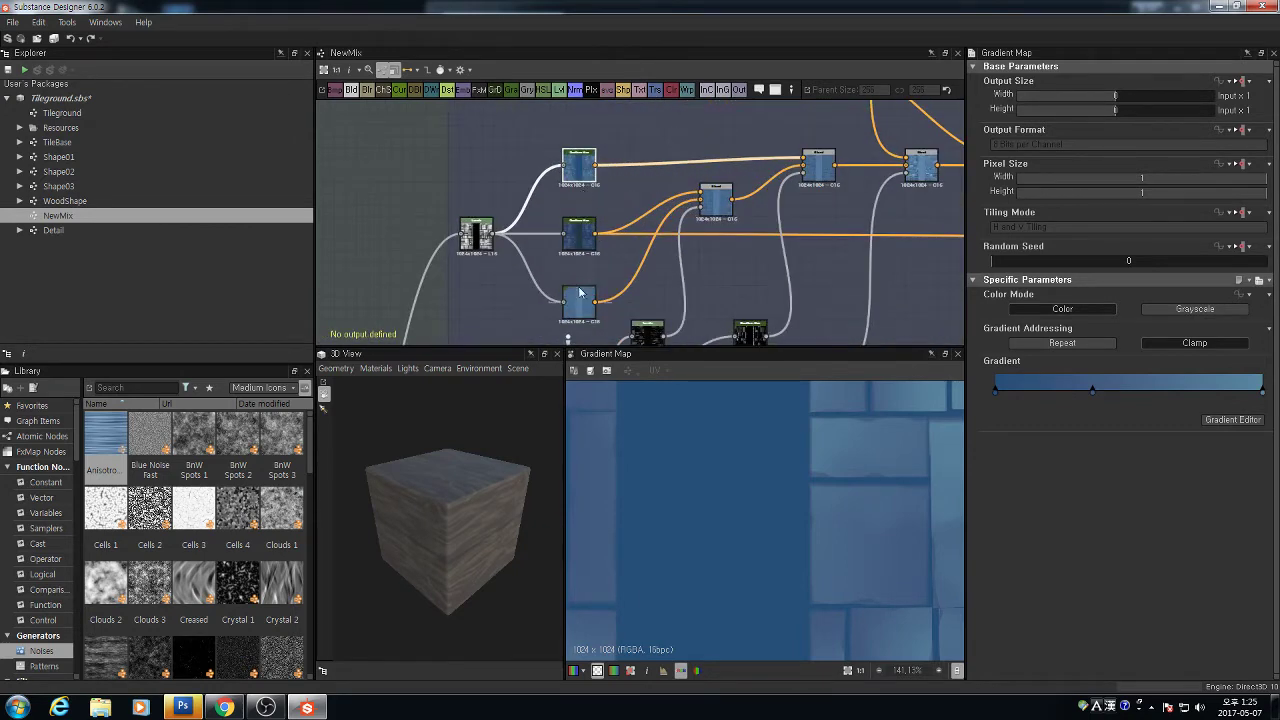
{"action": "scroll", "coordinate": [592, 272], "scroll_direction": "down", "scroll_amount": 1}
{"action": "middle_click_drag", "start_coordinate": [588, 234], "coordinate": [548, 215]}
{"action": "scroll", "coordinate": [898, 308], "scroll_direction": "down", "scroll_amount": 2}
{"action": "scroll", "coordinate": [710, 268], "scroll_direction": "down", "scroll_amount": 3}
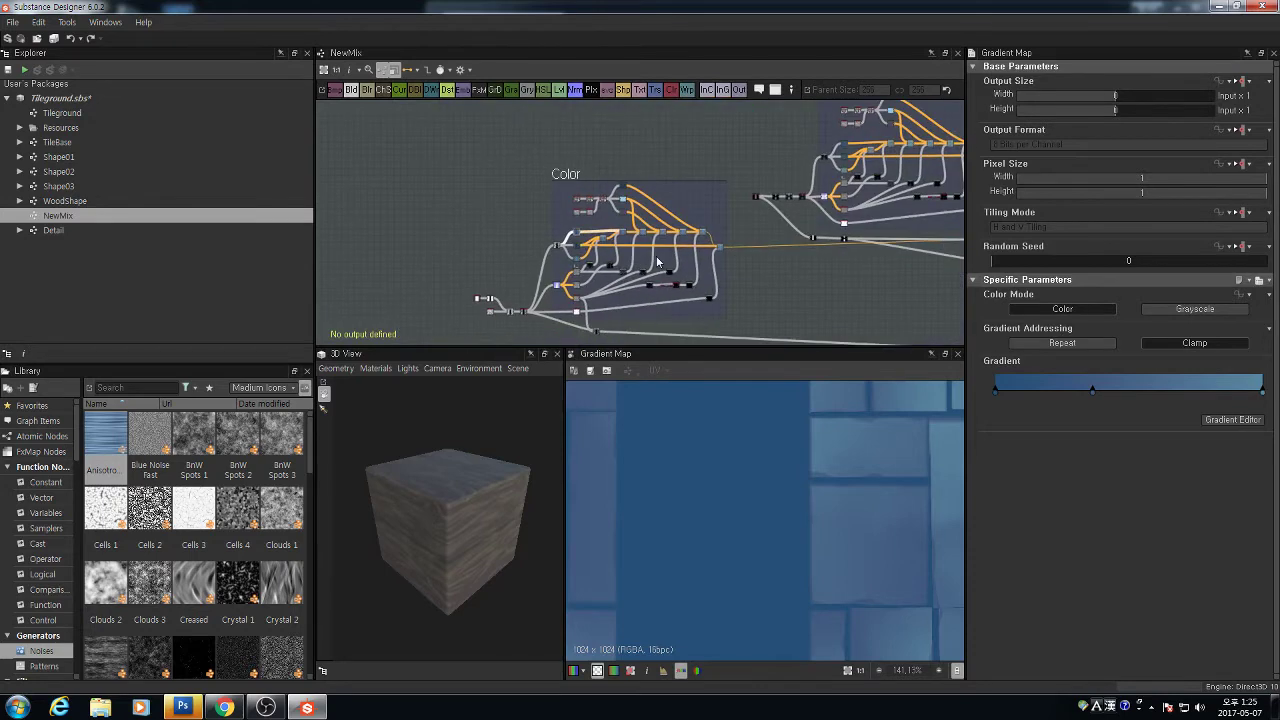
Select NewMix's first Color frame and show its frame properties
{"action": "middle_click_drag", "start_coordinate": [794, 285], "coordinate": [676, 277]}
{"action": "scroll", "coordinate": [660, 276], "scroll_direction": "down", "scroll_amount": 1}
{"action": "left_click", "coordinate": [462, 172]}
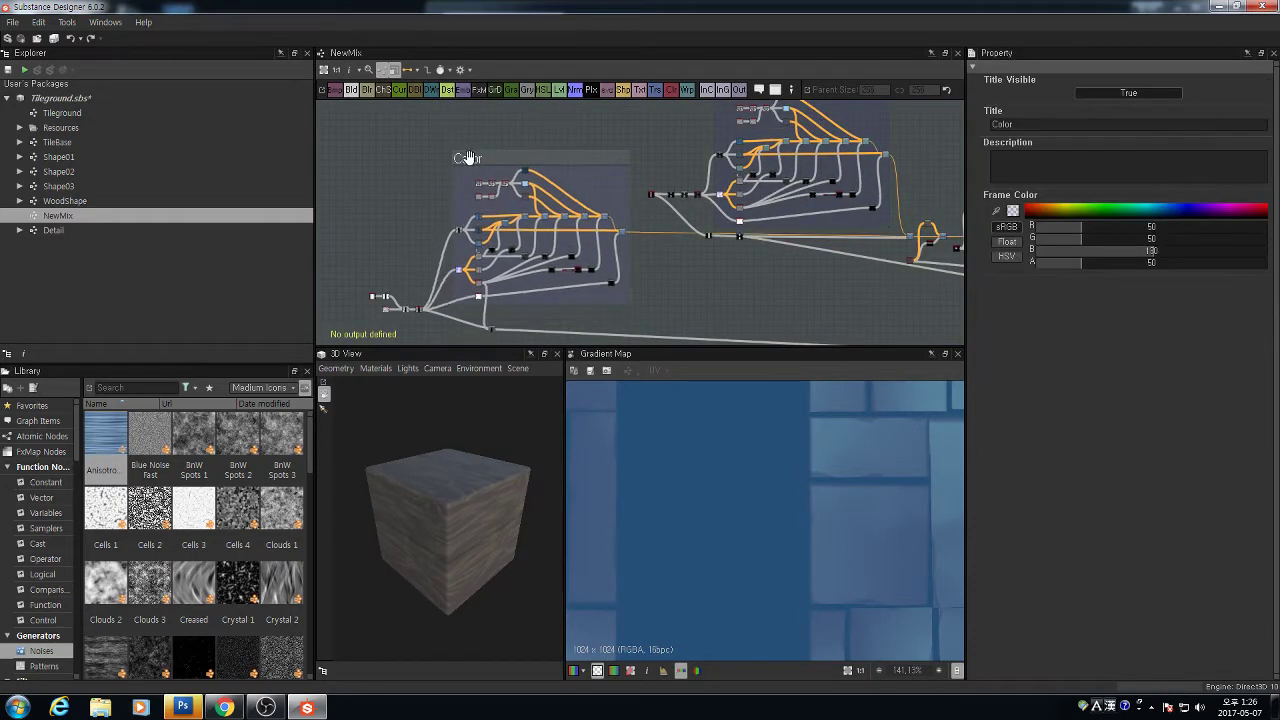
{"action": "left_click", "coordinate": [826, 280]}
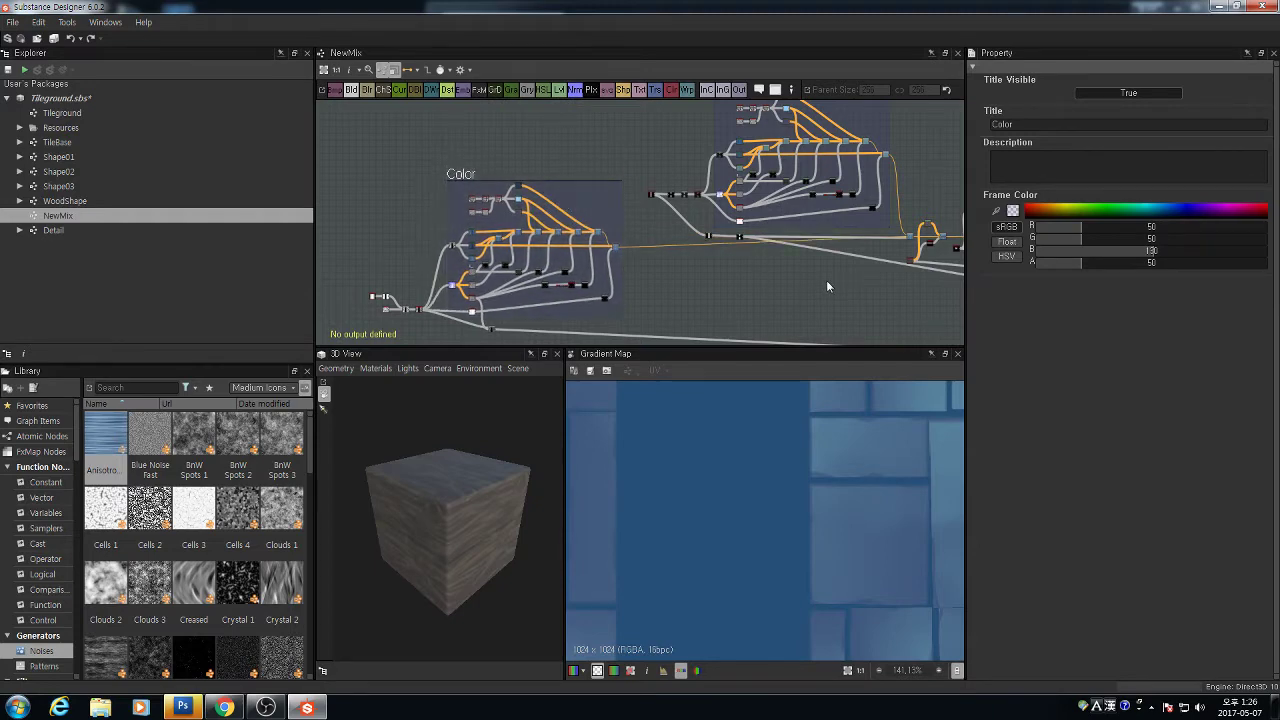
Examine NewMix's second and third Color frames and their links to the snow and shadow frames
{"action": "middle_click_drag", "start_coordinate": [826, 280], "coordinate": [755, 334]}
{"action": "scroll", "coordinate": [755, 333], "scroll_direction": "down", "scroll_amount": 1}
{"action": "scroll", "coordinate": [692, 198], "scroll_direction": "up", "scroll_amount": 3}
{"action": "middle_click_drag", "start_coordinate": [657, 151], "coordinate": [666, 154]}
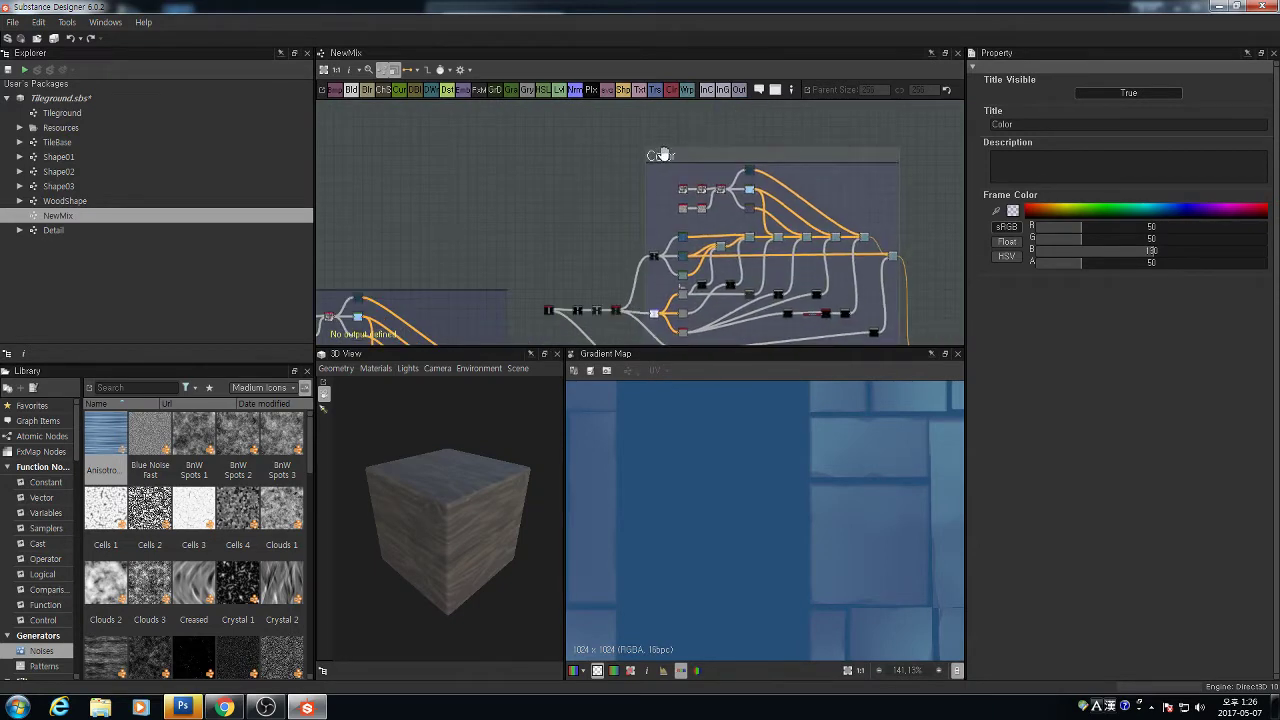
{"action": "scroll", "coordinate": [848, 222], "scroll_direction": "down", "scroll_amount": 3}
{"action": "middle_click_drag", "start_coordinate": [922, 224], "coordinate": [689, 158]}
{"action": "middle_click_drag", "start_coordinate": [668, 204], "coordinate": [552, 195]}
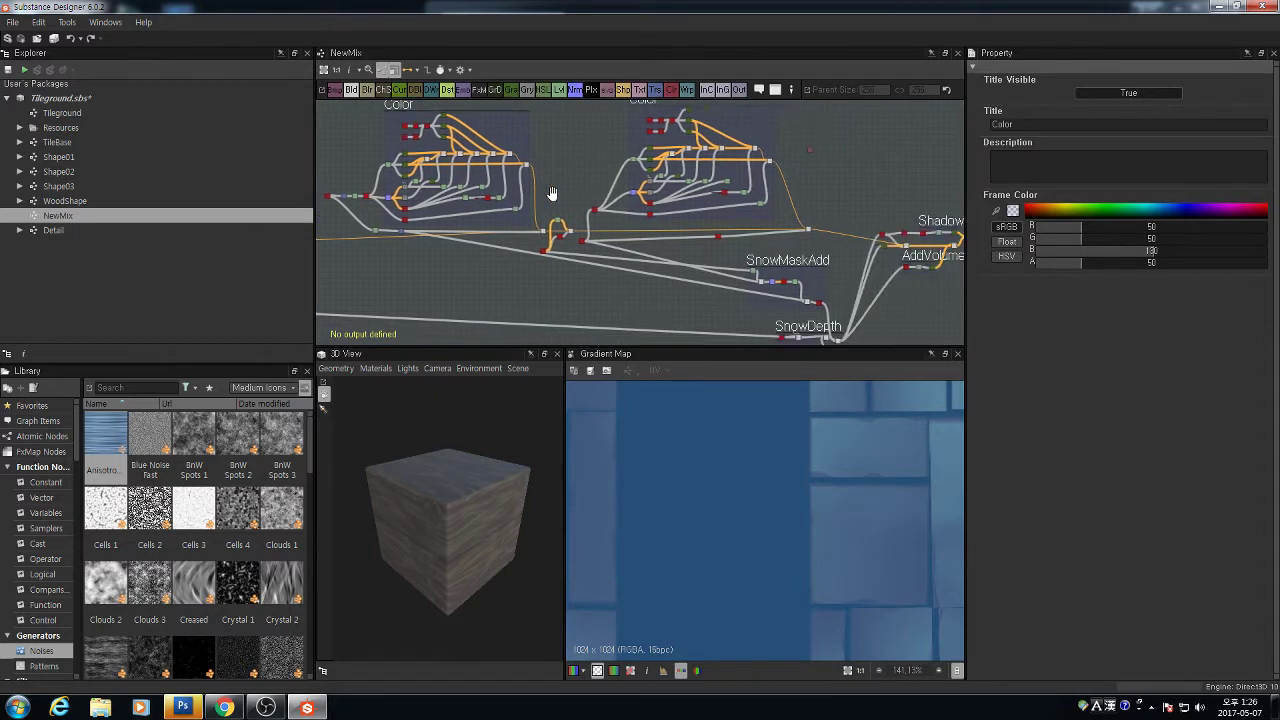
{"action": "scroll", "coordinate": [703, 184], "scroll_direction": "up", "scroll_amount": 4}
{"action": "middle_click_drag", "start_coordinate": [781, 217], "coordinate": [631, 263]}
{"action": "scroll", "coordinate": [631, 265], "scroll_direction": "down", "scroll_amount": 5}
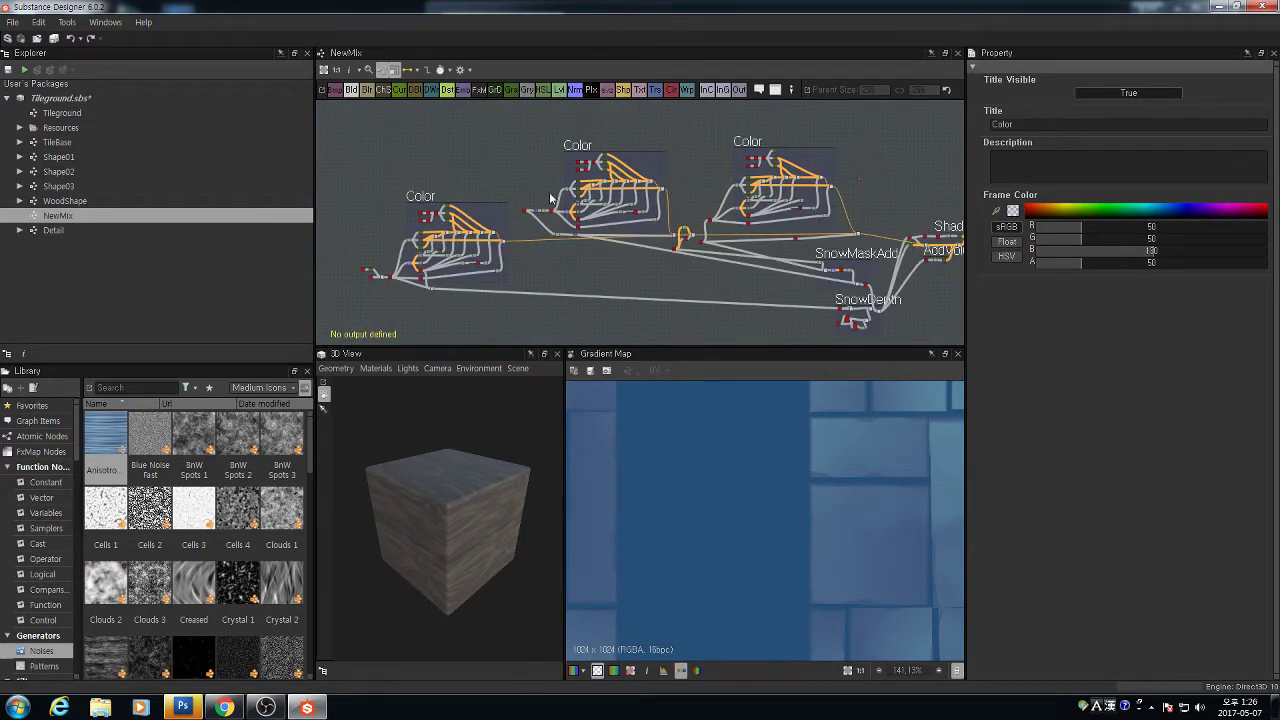
Open the Tileground graph and survey its shape, detail, color and wood frames
{"action": "left_click", "coordinate": [70, 117]}
{"action": "double_click", "coordinate": [70, 117]}
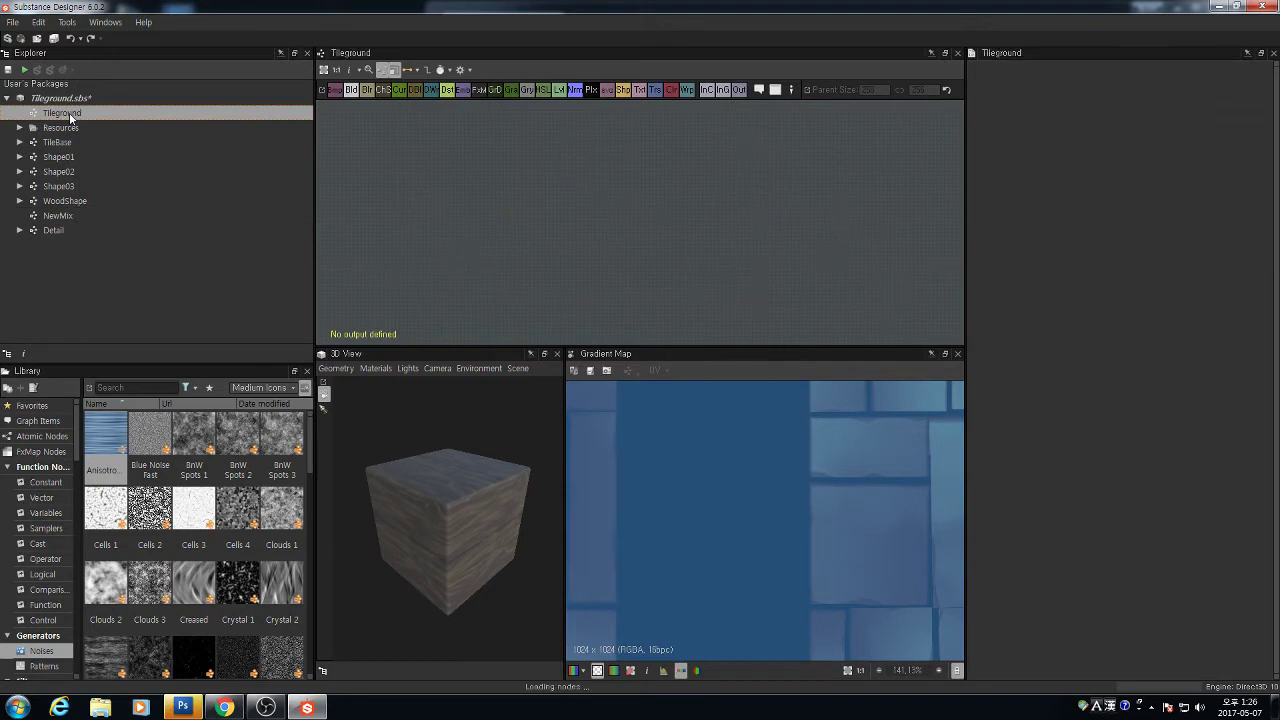
{"action": "middle_click_drag", "start_coordinate": [461, 214], "coordinate": [630, 248]}
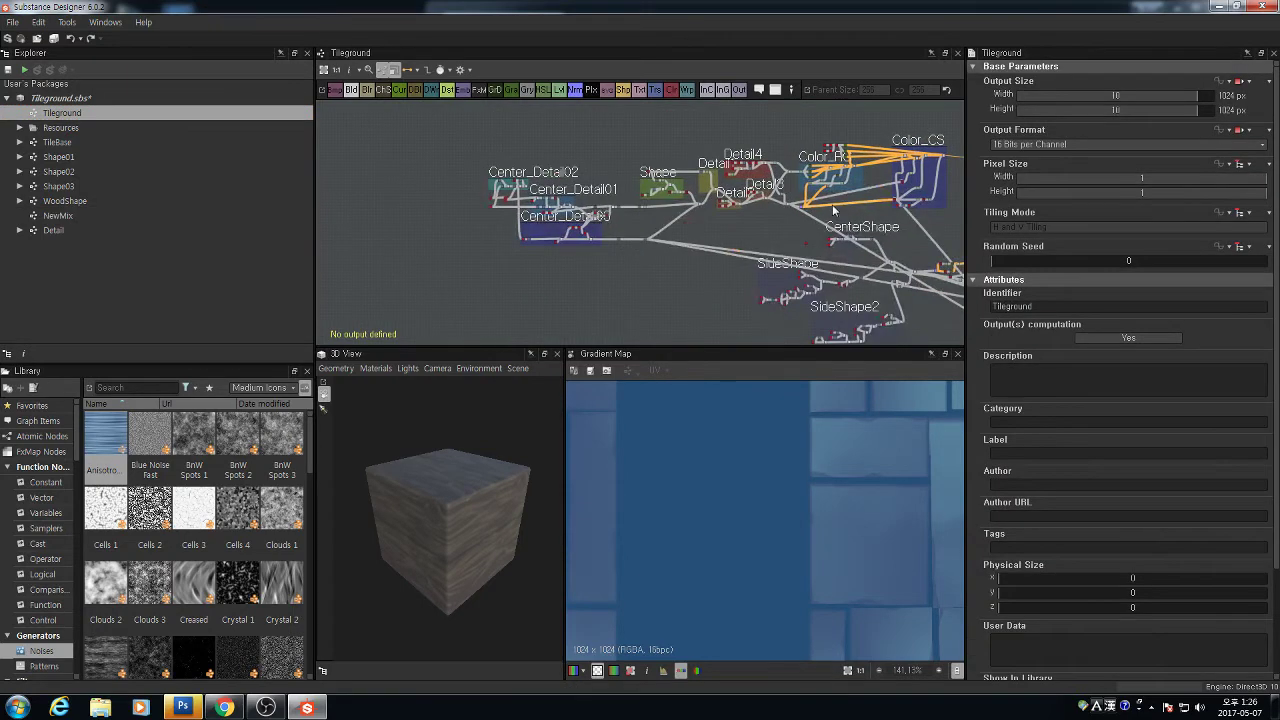
{"action": "middle_click_drag", "start_coordinate": [891, 230], "coordinate": [681, 206]}
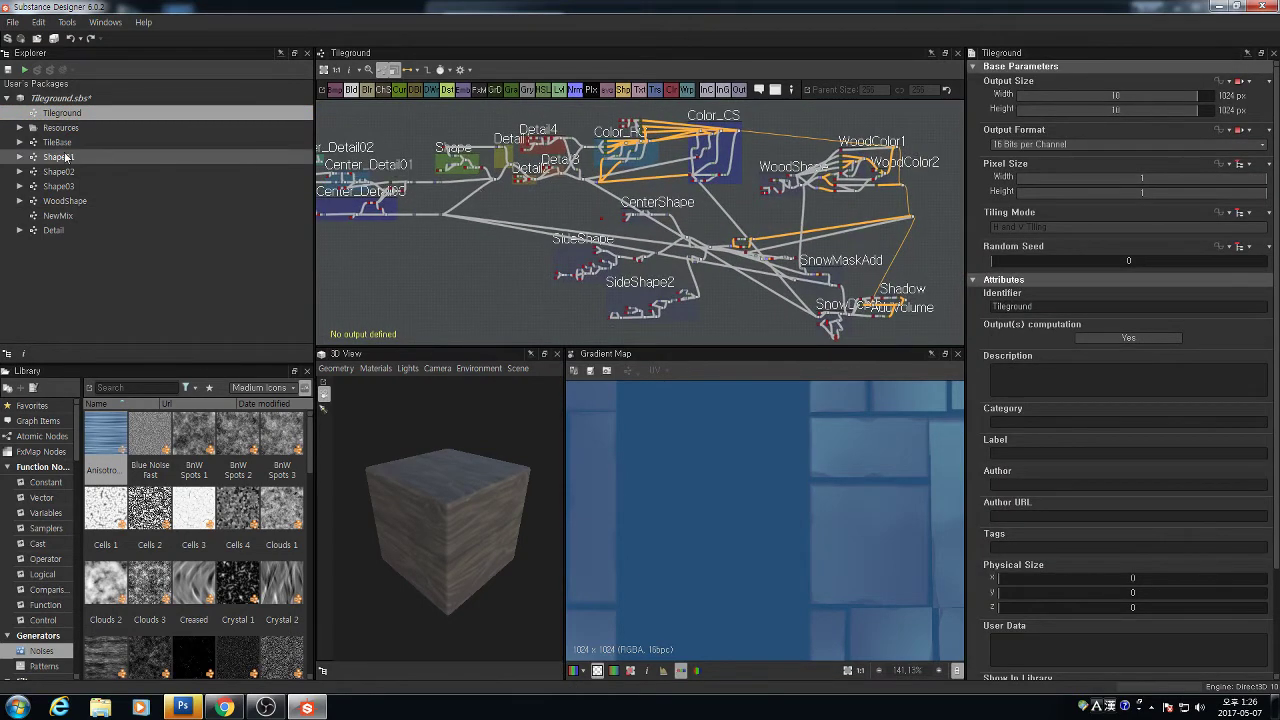
{"action": "scroll", "coordinate": [497, 150], "scroll_direction": "up", "scroll_amount": 2}
{"action": "middle_click_drag", "start_coordinate": [500, 152], "coordinate": [558, 166]}
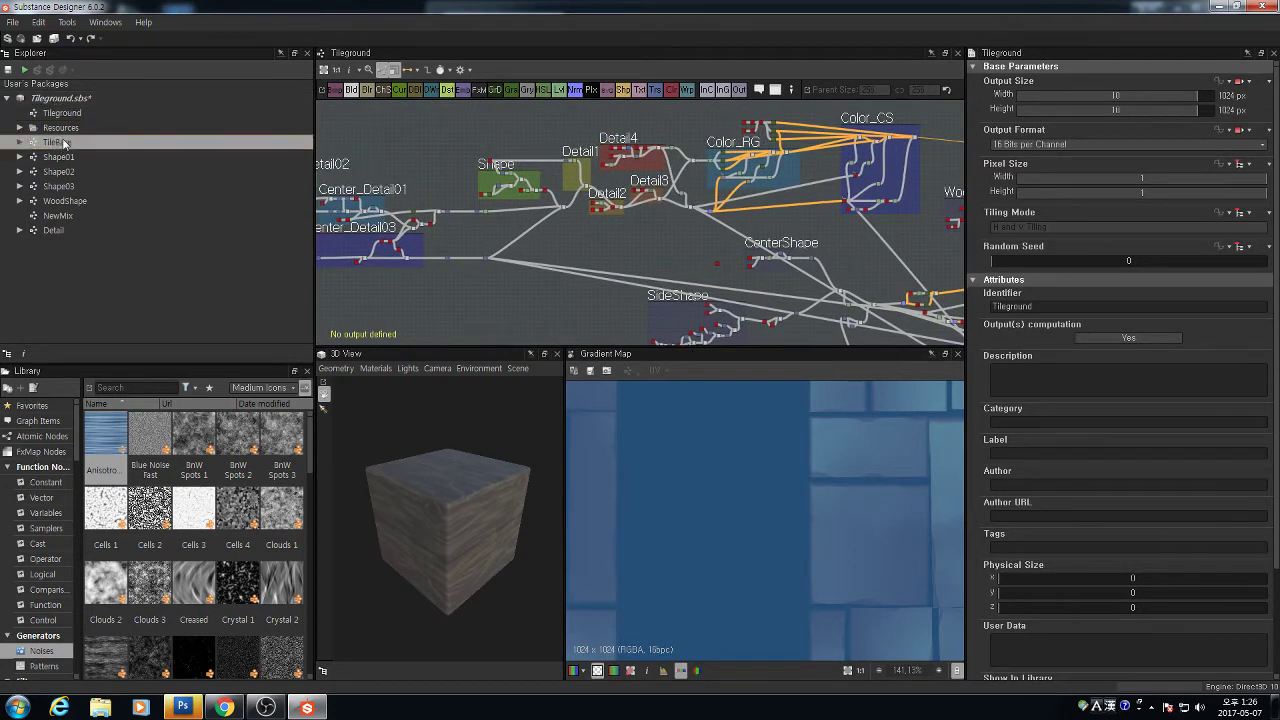
Examine the Shape frame and output node of the TileBase graph and return to the Tileground graph
{"action": "scroll", "coordinate": [640, 189], "scroll_direction": "down", "scroll_amount": 2}
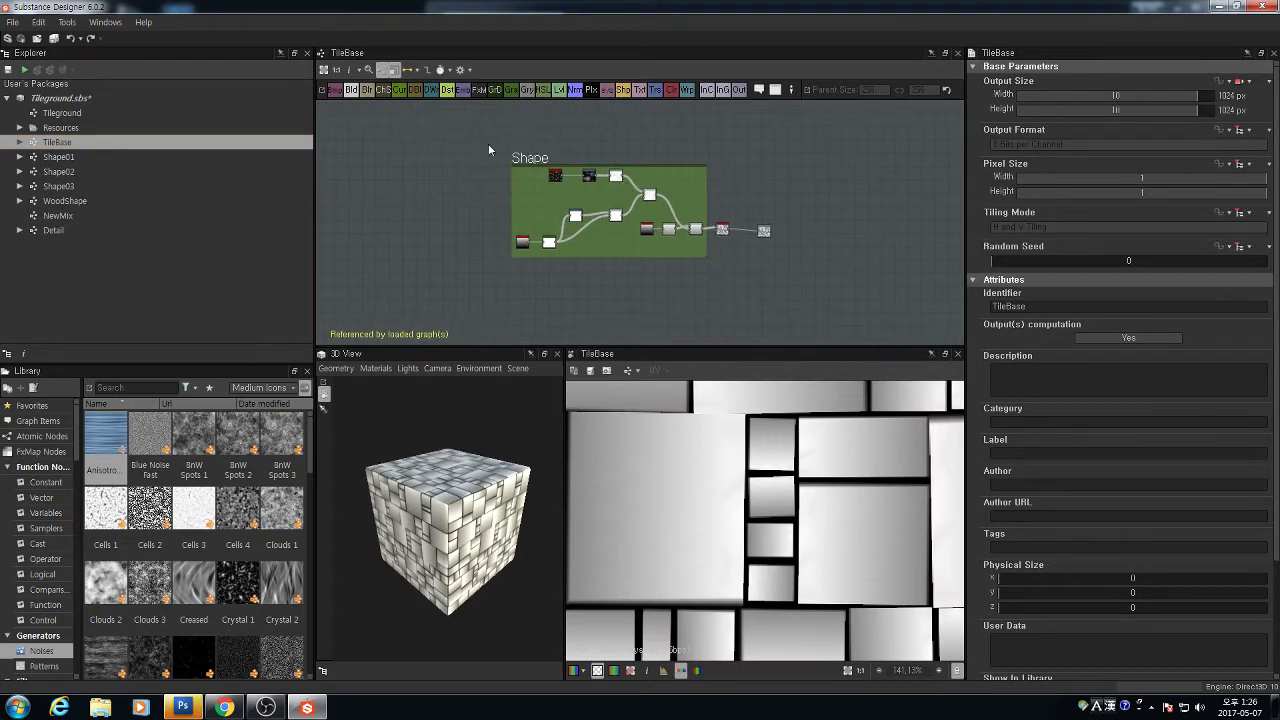
{"action": "left_click_drag", "start_coordinate": [488, 143], "coordinate": [832, 275]}
{"action": "scroll", "coordinate": [564, 198], "scroll_direction": "up", "scroll_amount": 3}
{"action": "scroll", "coordinate": [575, 199], "scroll_direction": "down", "scroll_amount": 1}
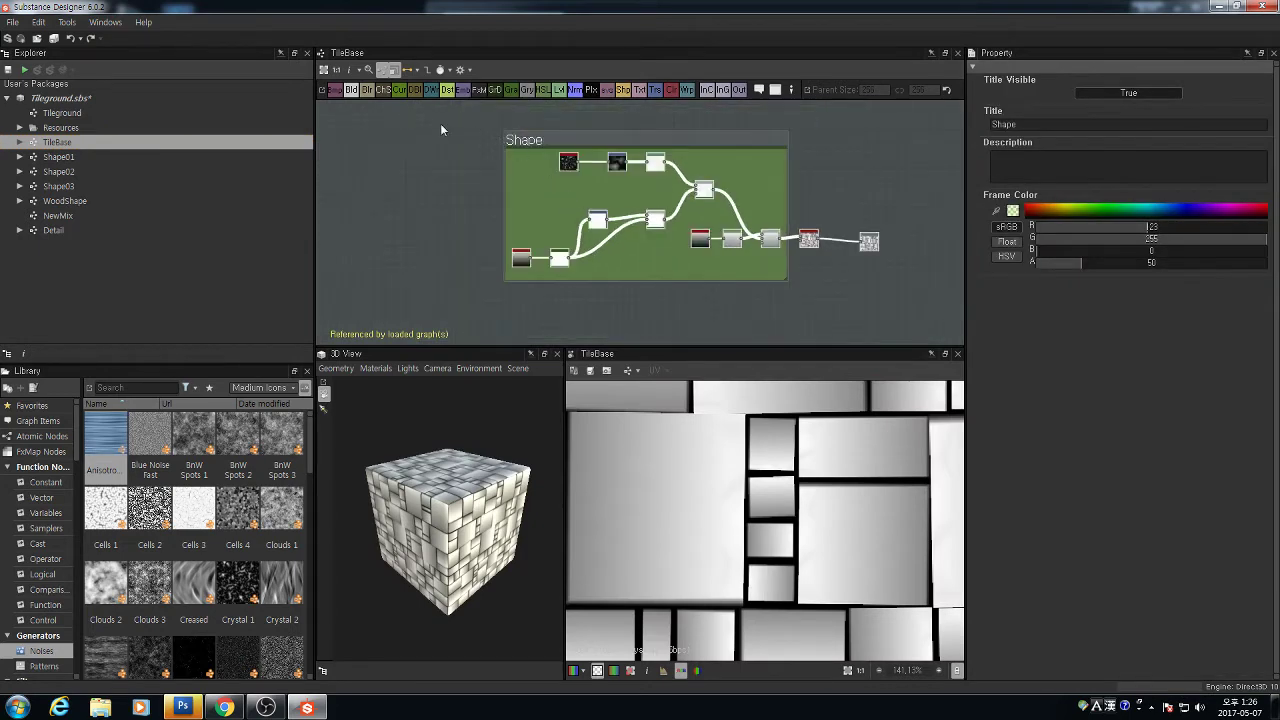
{"action": "left_click_drag", "start_coordinate": [440, 123], "coordinate": [890, 280]}
{"action": "left_click", "coordinate": [379, 200]}
{"action": "left_click", "coordinate": [45, 111]}
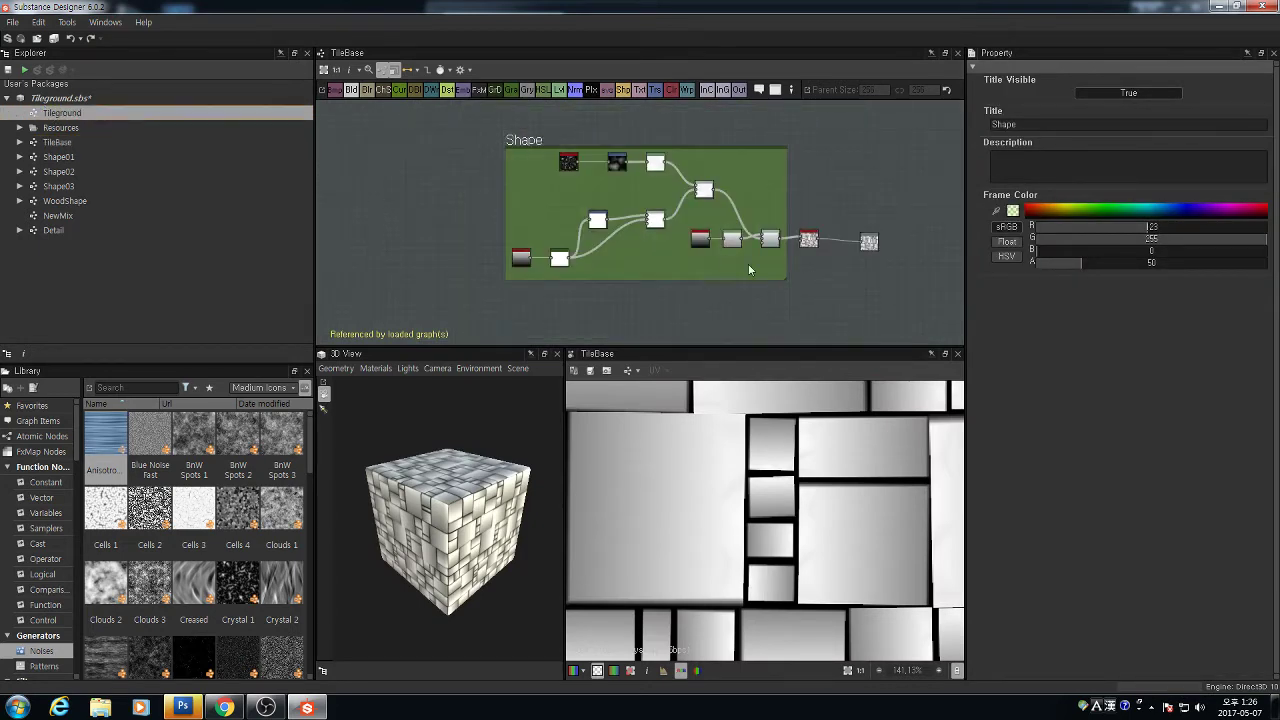
Create a new Substance graph named TileBase2 in the Tileground.sbs package from the Empty template
{"action": "right_click", "coordinate": [72, 99]}
{"action": "mouse_move", "coordinate": [150, 107]}
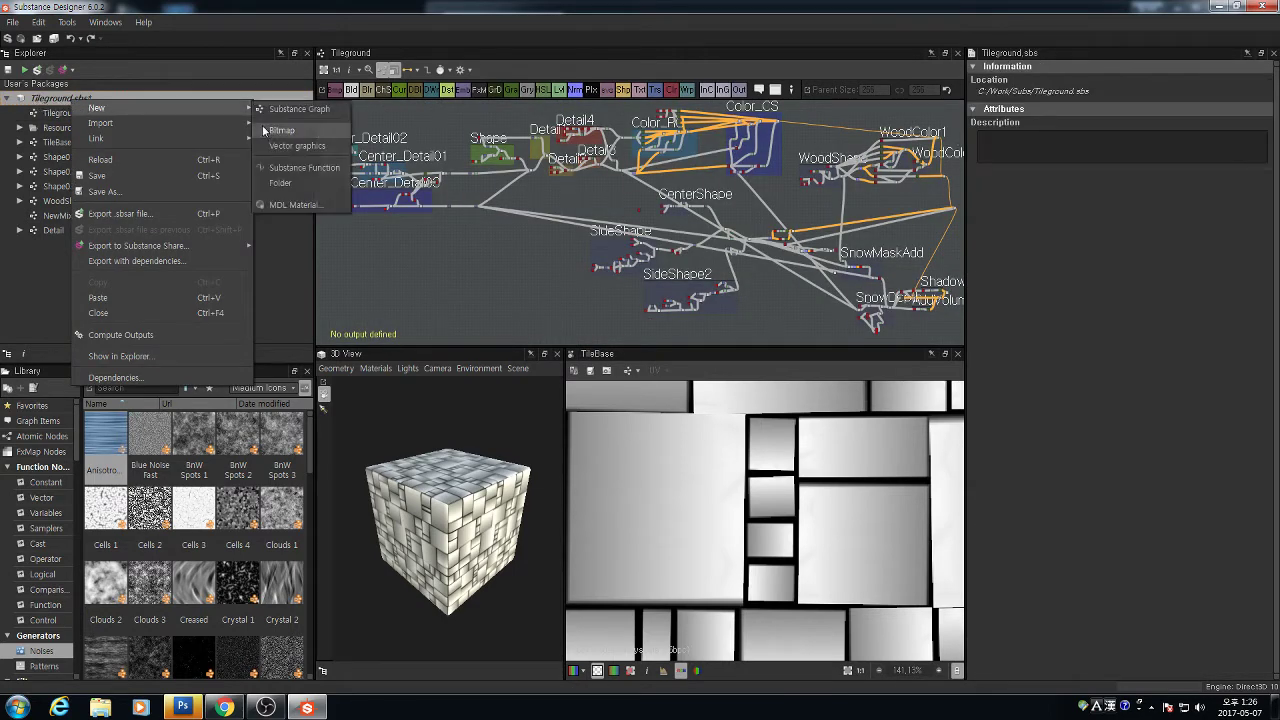
{"action": "left_click", "coordinate": [313, 109]}
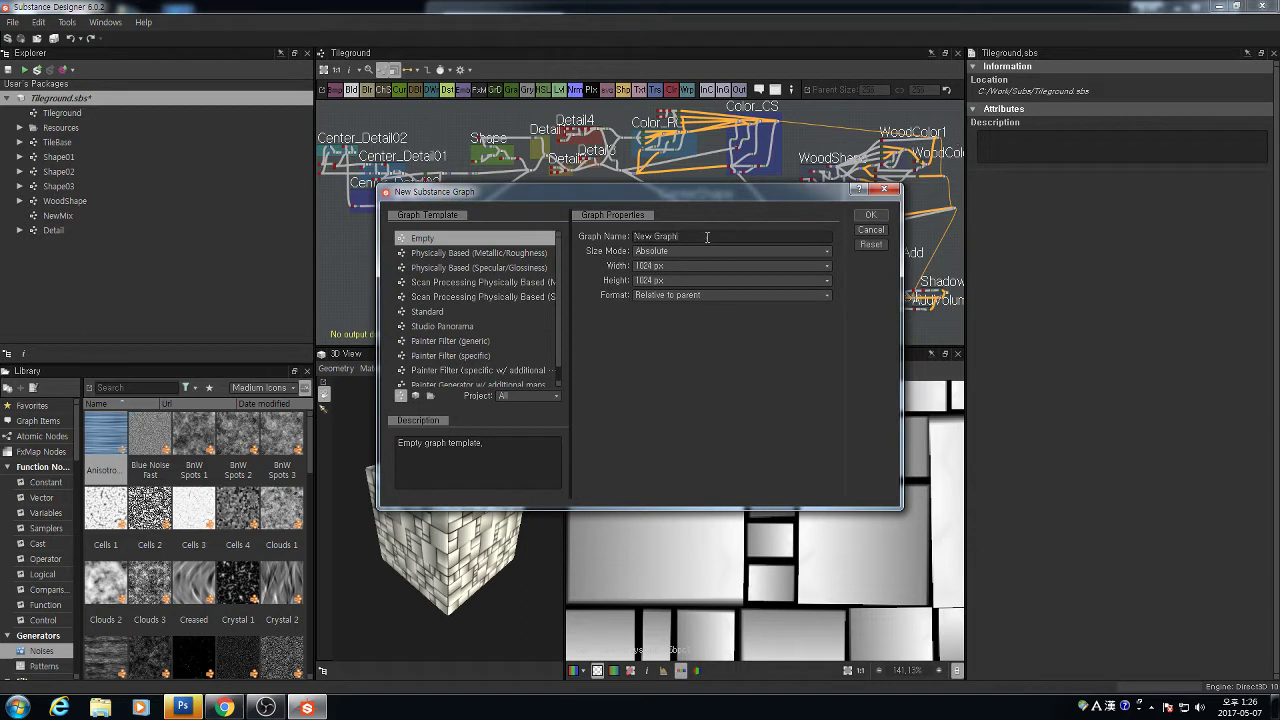
{"action": "type", "text": "TileBase2"}
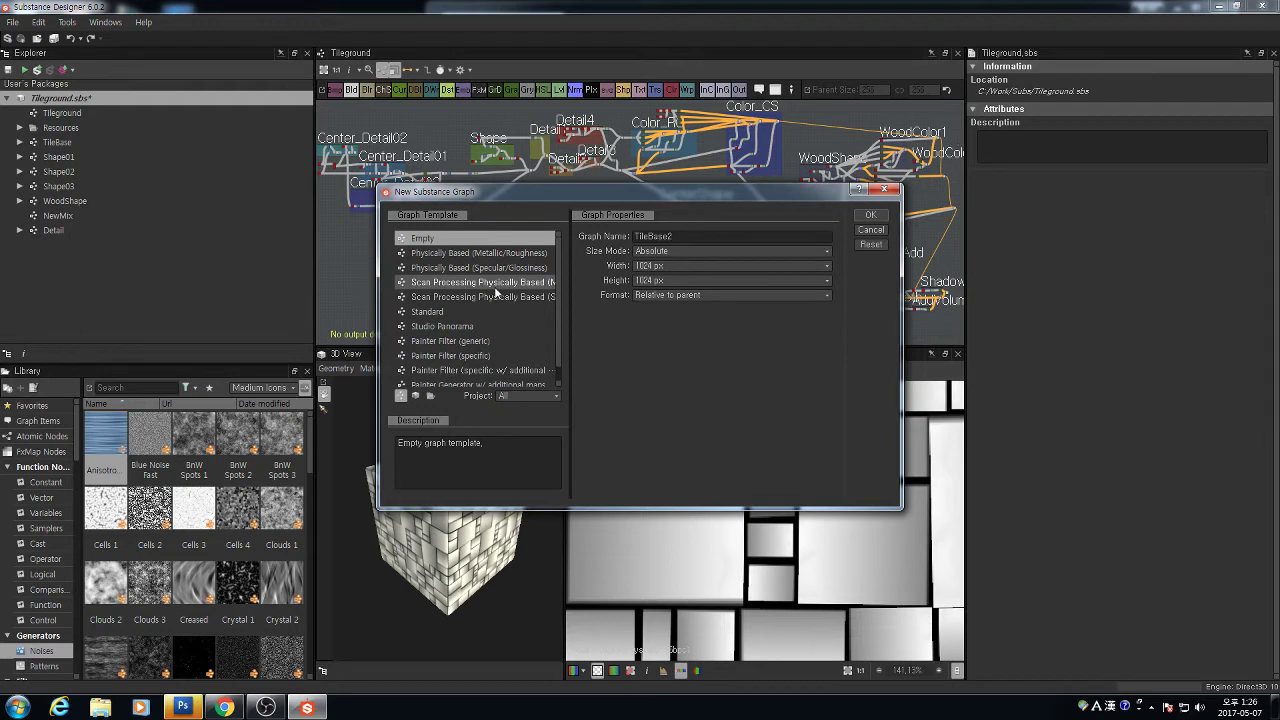
{"action": "key", "text": "Return"}
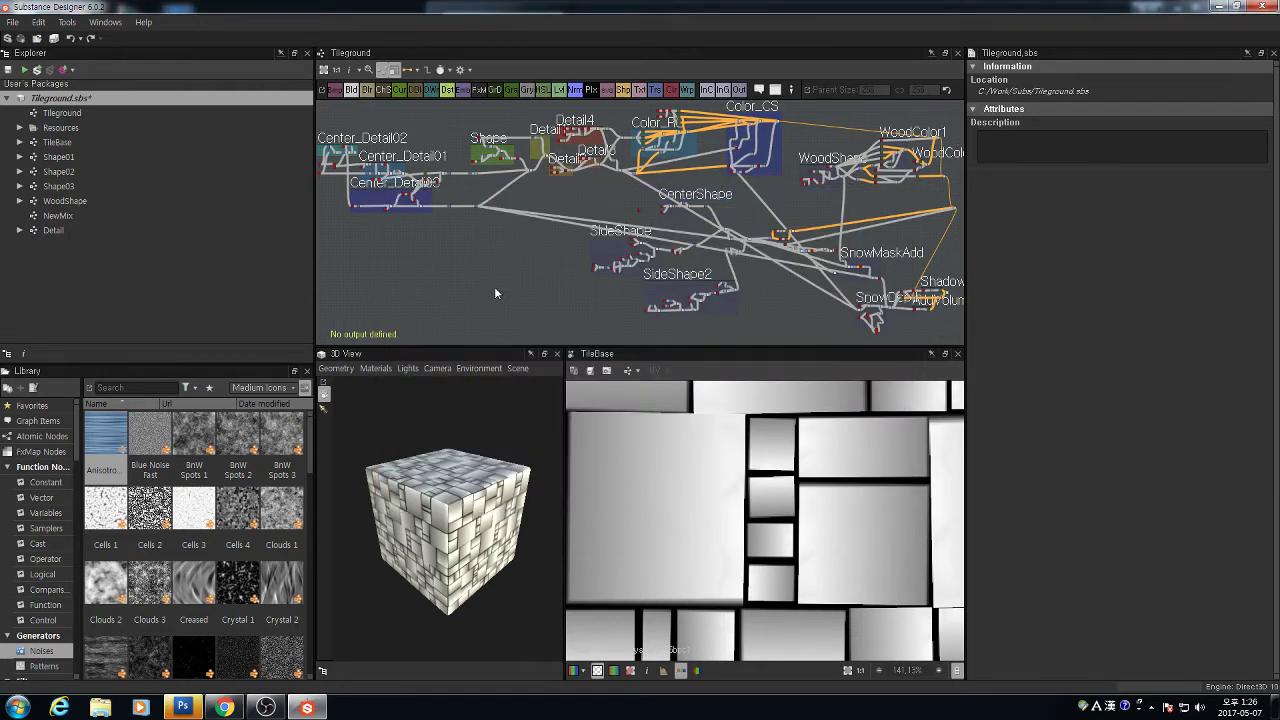
Copy the Tileground graph's Shape frame with its nodes, the crystal_1 node above it and the tile node it feeds
{"action": "left_click", "coordinate": [62, 115]}
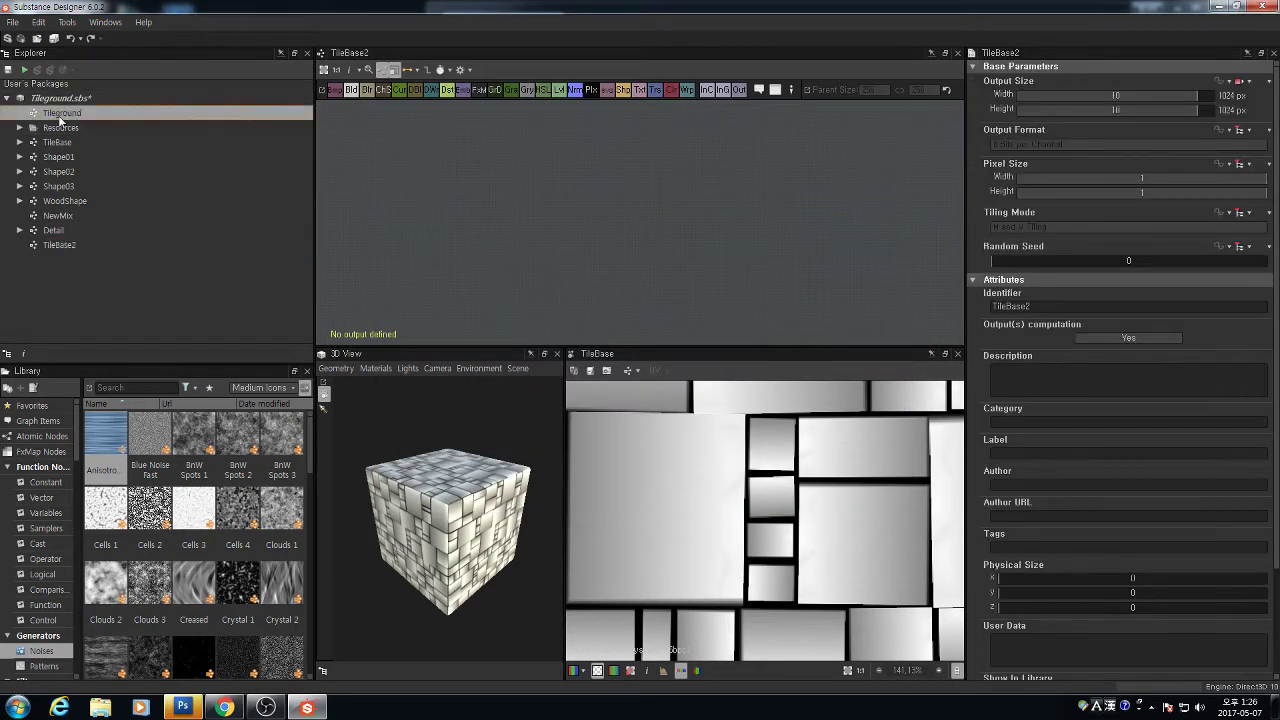
{"action": "double_click", "coordinate": [62, 114]}
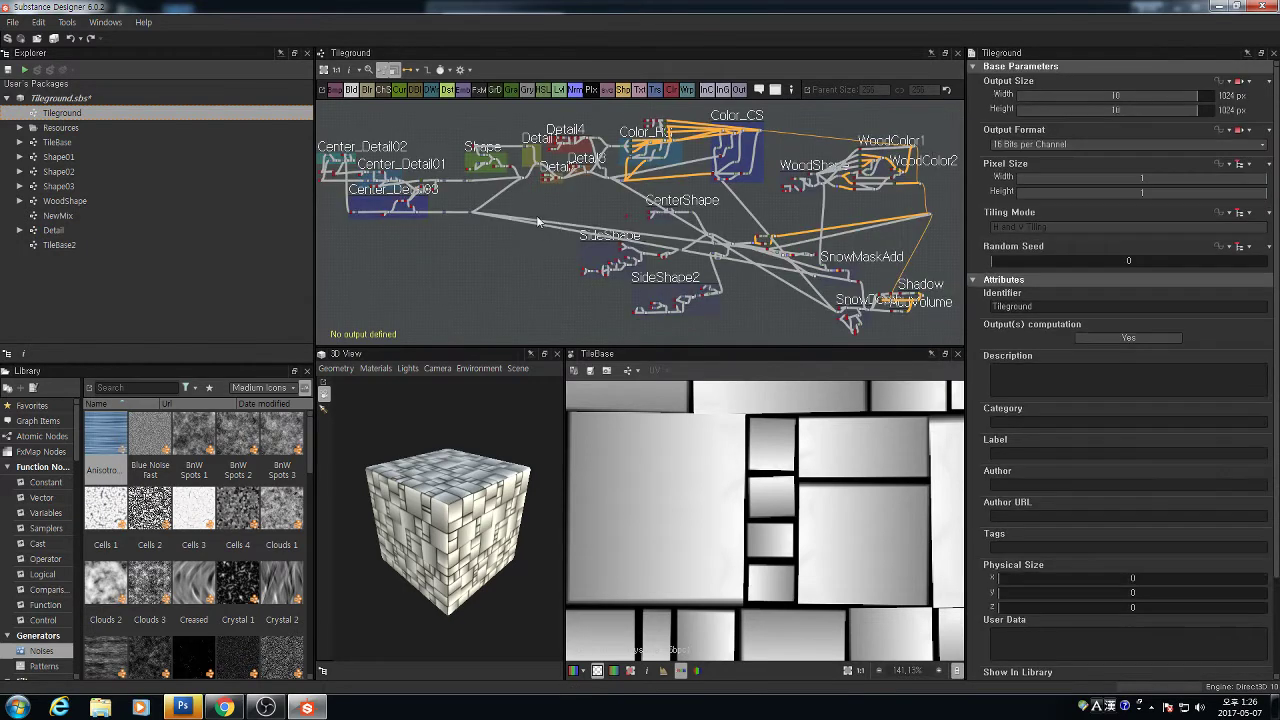
{"action": "scroll", "coordinate": [452, 175], "scroll_direction": "up", "scroll_amount": 5}
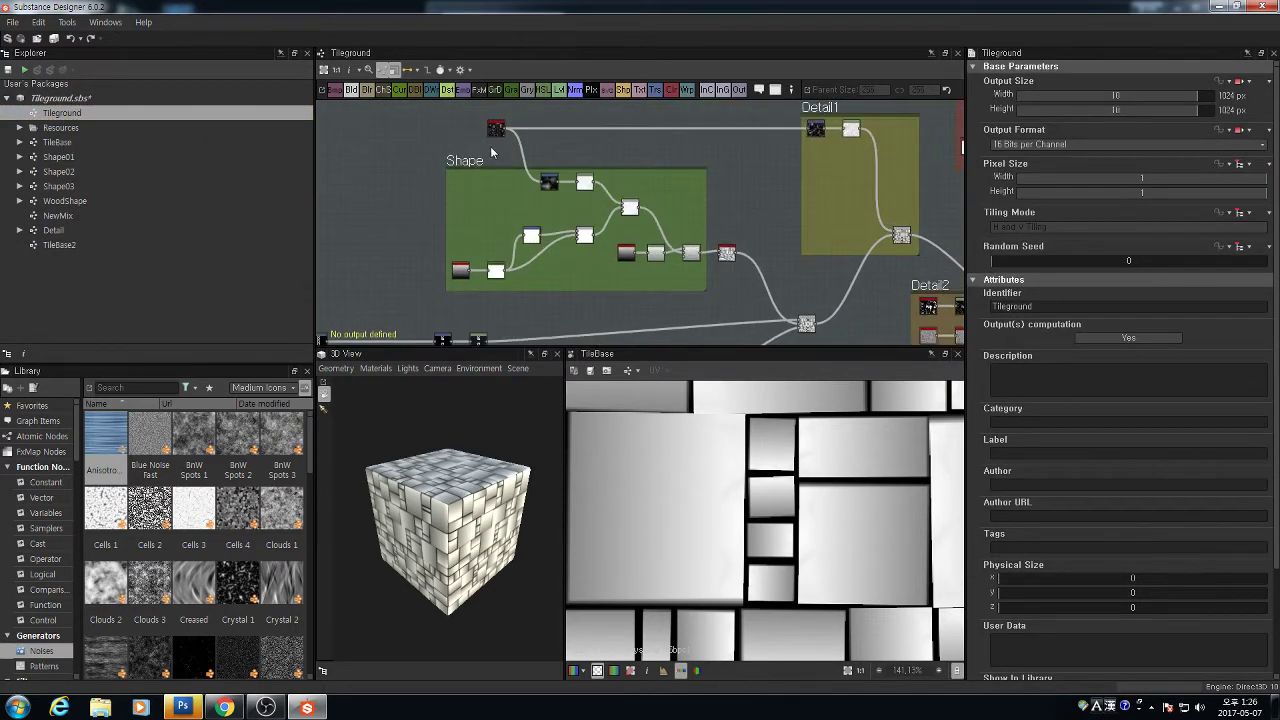
{"action": "left_click", "coordinate": [493, 126]}
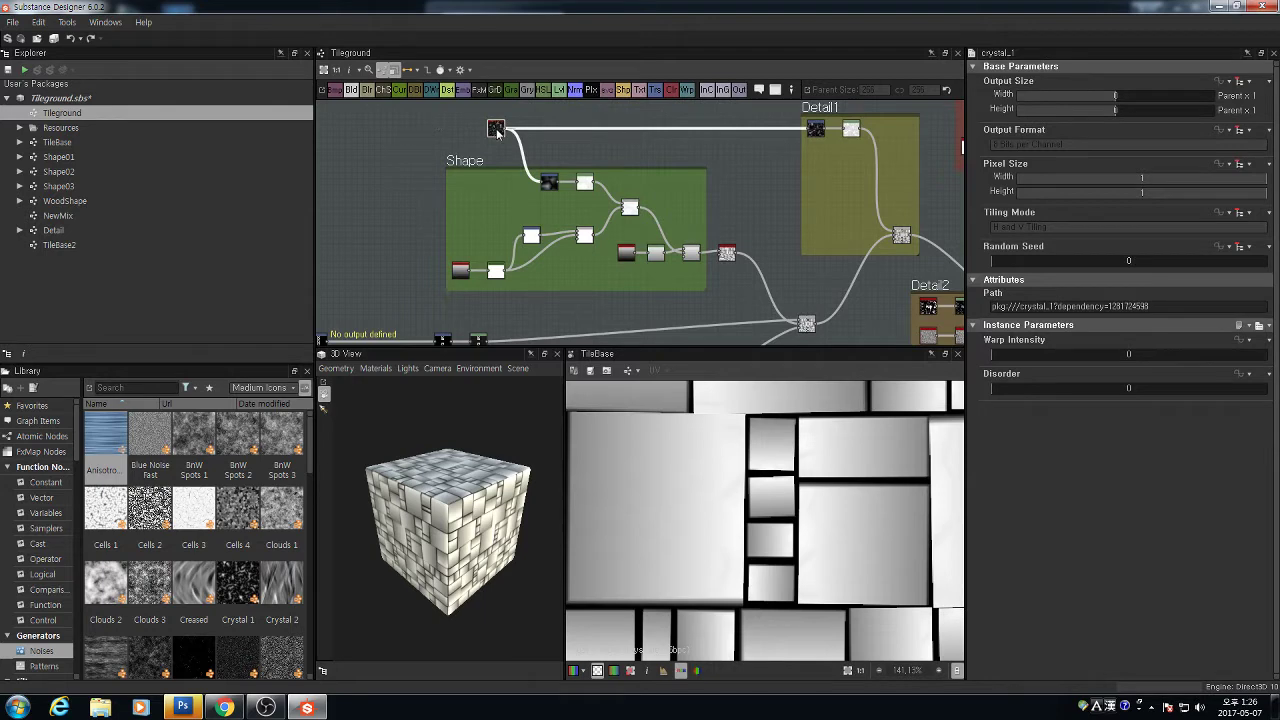
{"action": "left_click_drag", "start_coordinate": [495, 130], "coordinate": [492, 136]}
{"action": "left_click_drag", "start_coordinate": [417, 116], "coordinate": [734, 290]}
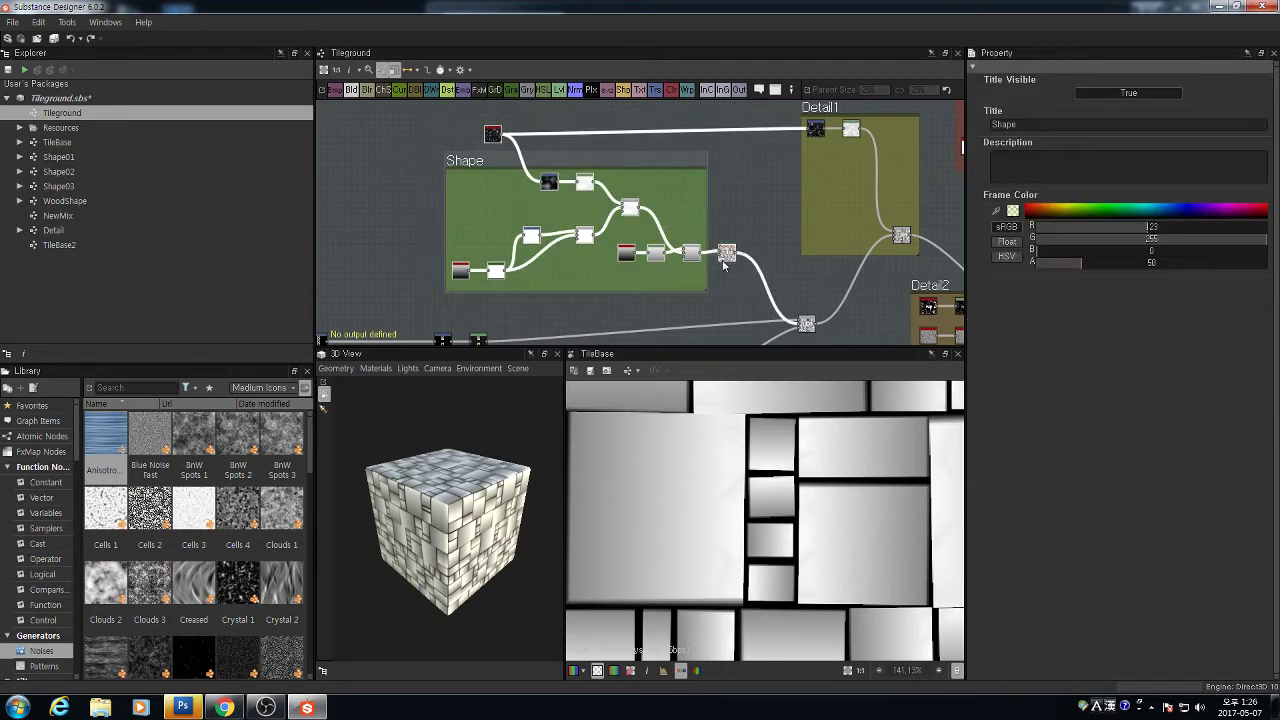
{"action": "scroll", "coordinate": [722, 257], "scroll_direction": "up", "scroll_amount": 4}
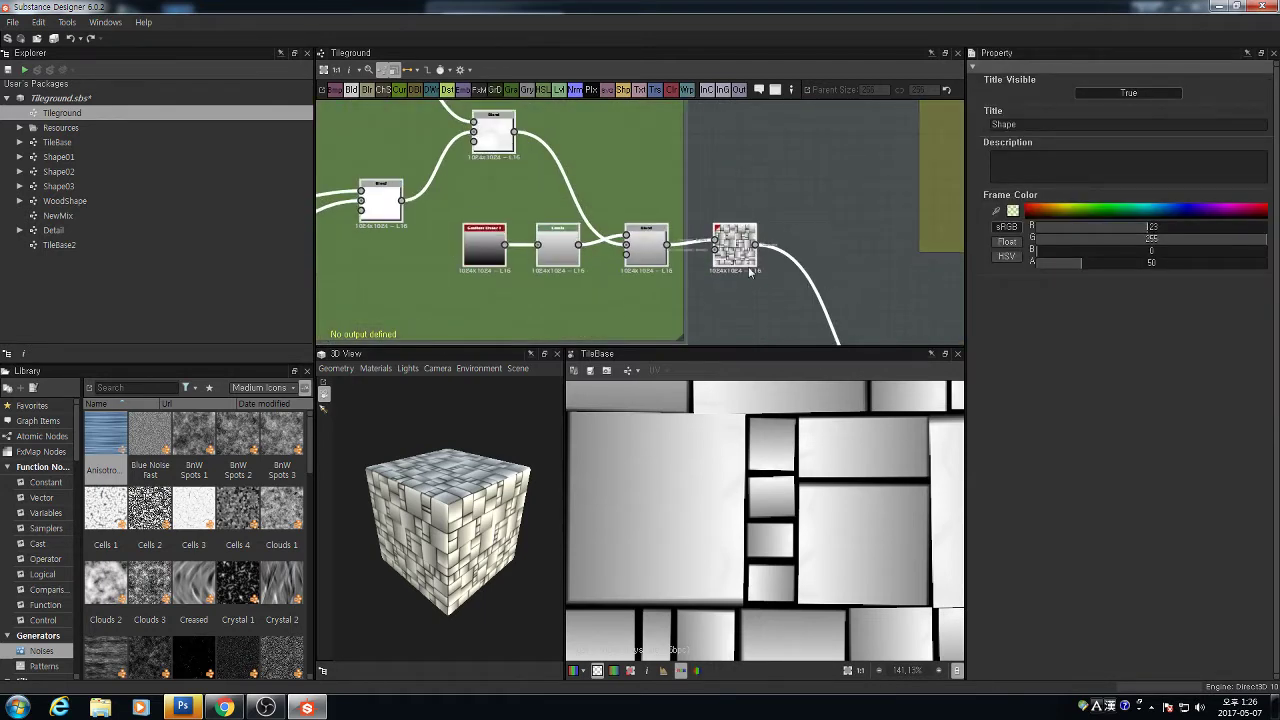
{"action": "scroll", "coordinate": [736, 258], "scroll_direction": "down", "scroll_amount": 4}
{"action": "right_click", "coordinate": [736, 257]}
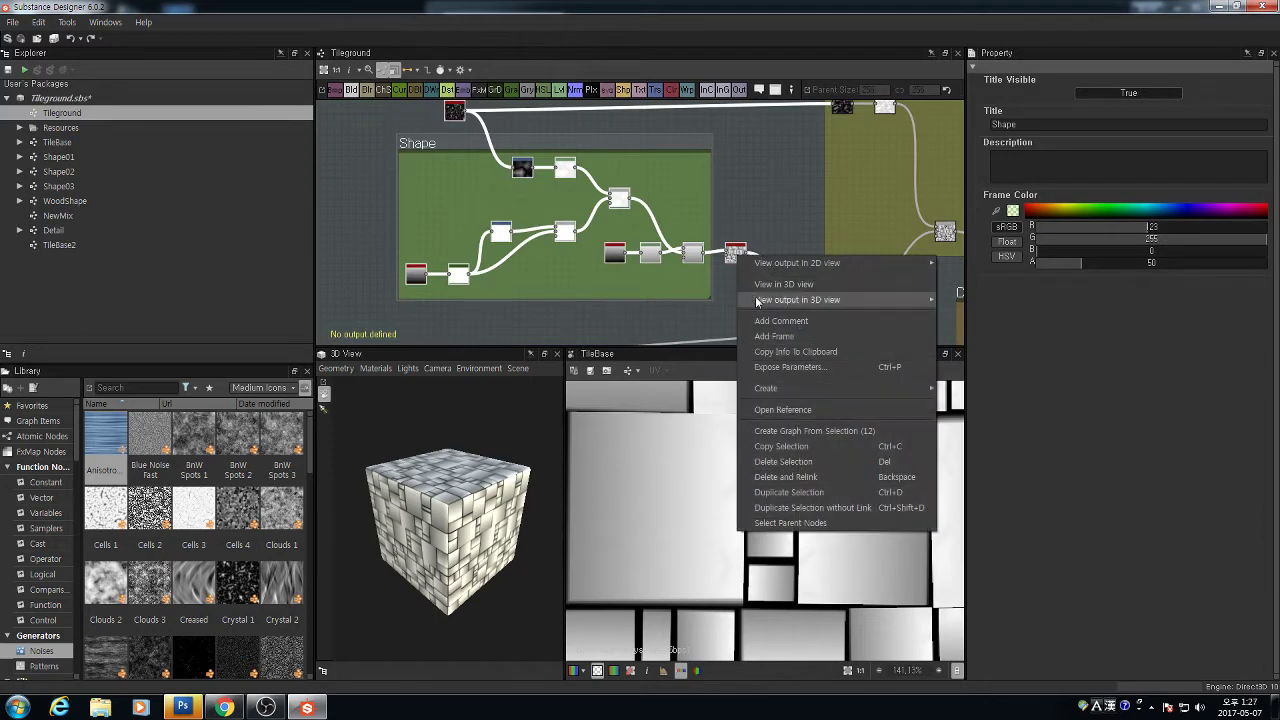
{"action": "left_click", "coordinate": [810, 450]}
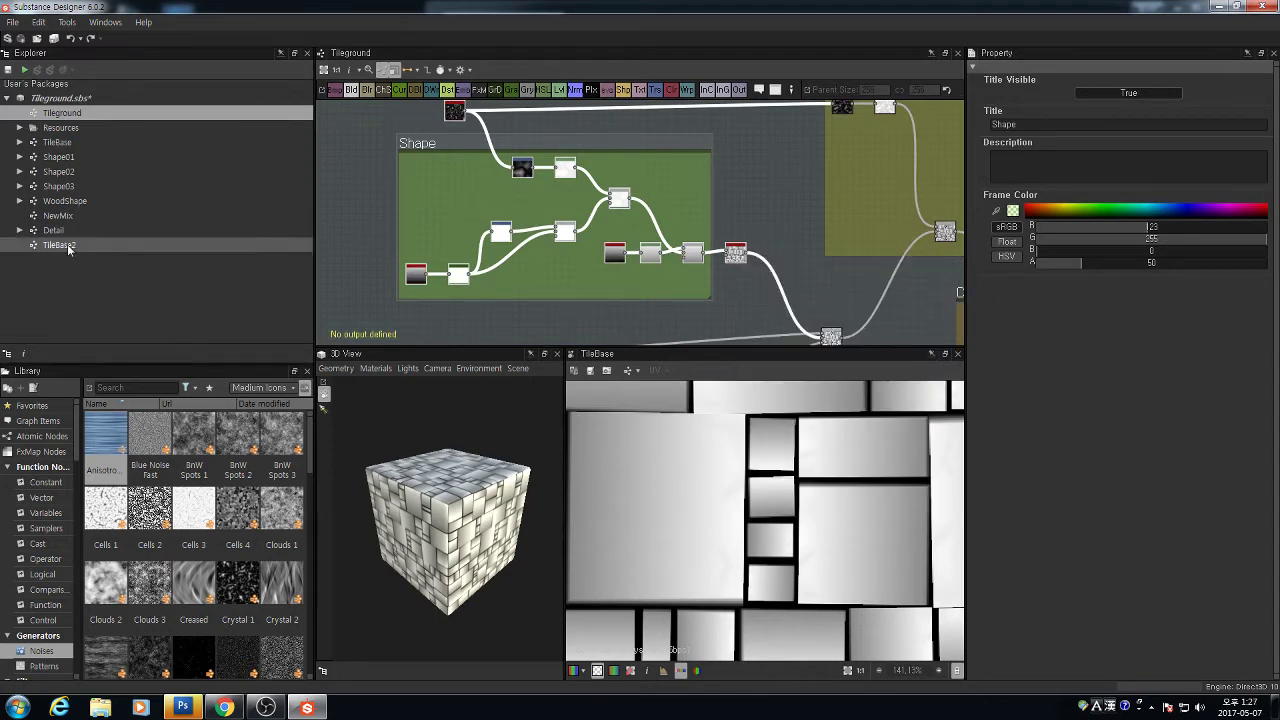
Paste the copied Shape nodes into the TileBase2 graph and move the crystal_1 node inside the Shape frame
{"action": "left_click", "coordinate": [98, 248]}
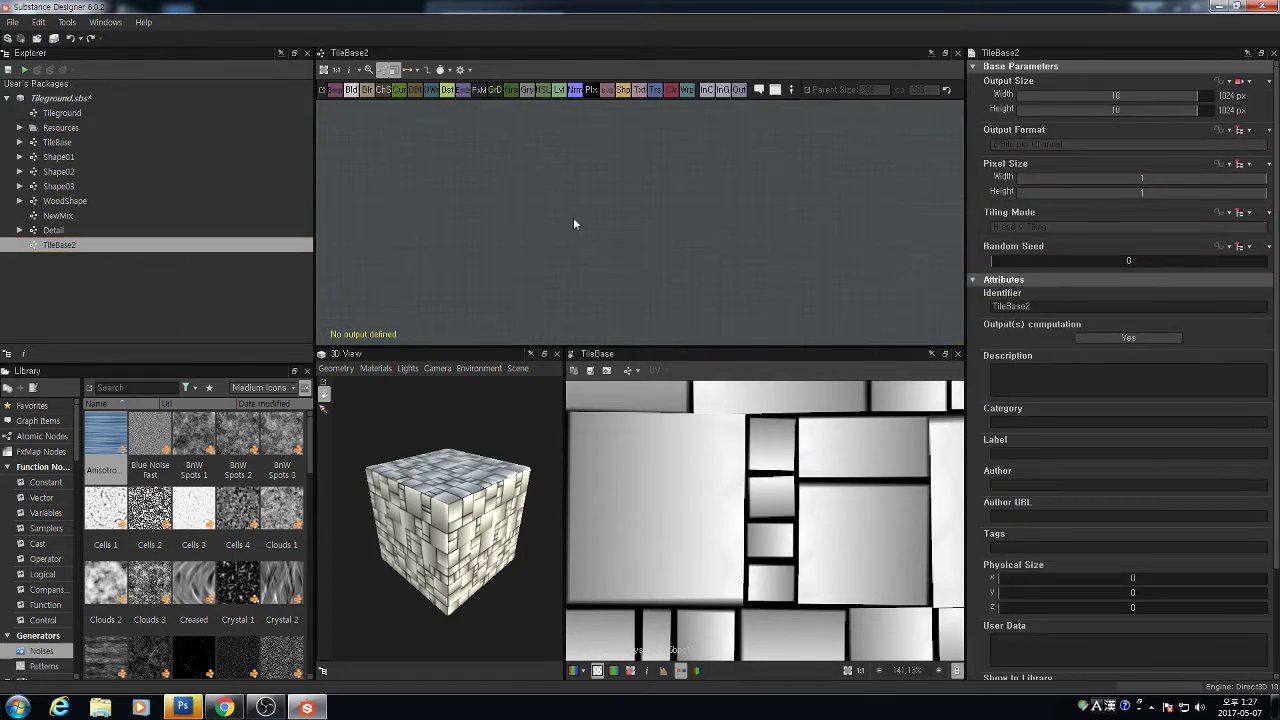
{"action": "key", "text": "ctrl+v"}
{"action": "scroll", "coordinate": [610, 164], "scroll_direction": "up", "scroll_amount": 2}
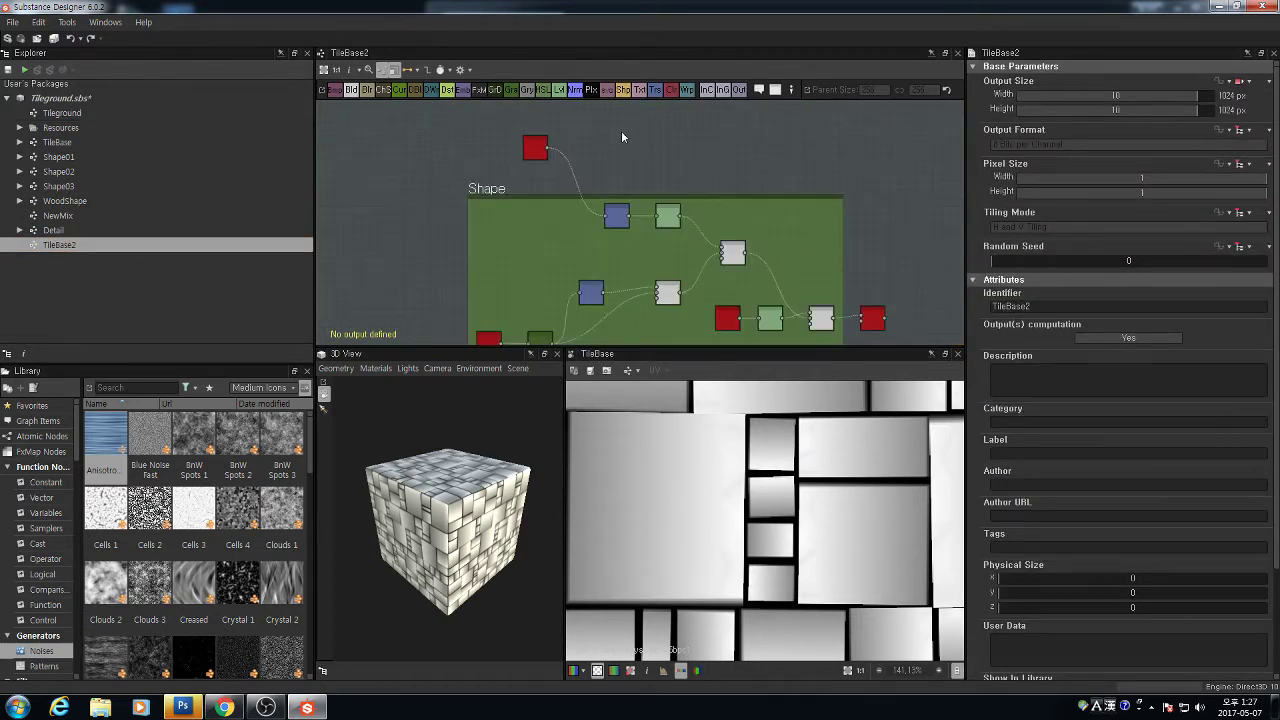
{"action": "left_click", "coordinate": [520, 249]}
{"action": "left_click_drag", "start_coordinate": [535, 148], "coordinate": [541, 224]}
Add an Output node fed by the tile_random node in the TileBase2 graph and set its identifier to Depth
{"action": "left_click", "coordinate": [870, 319]}
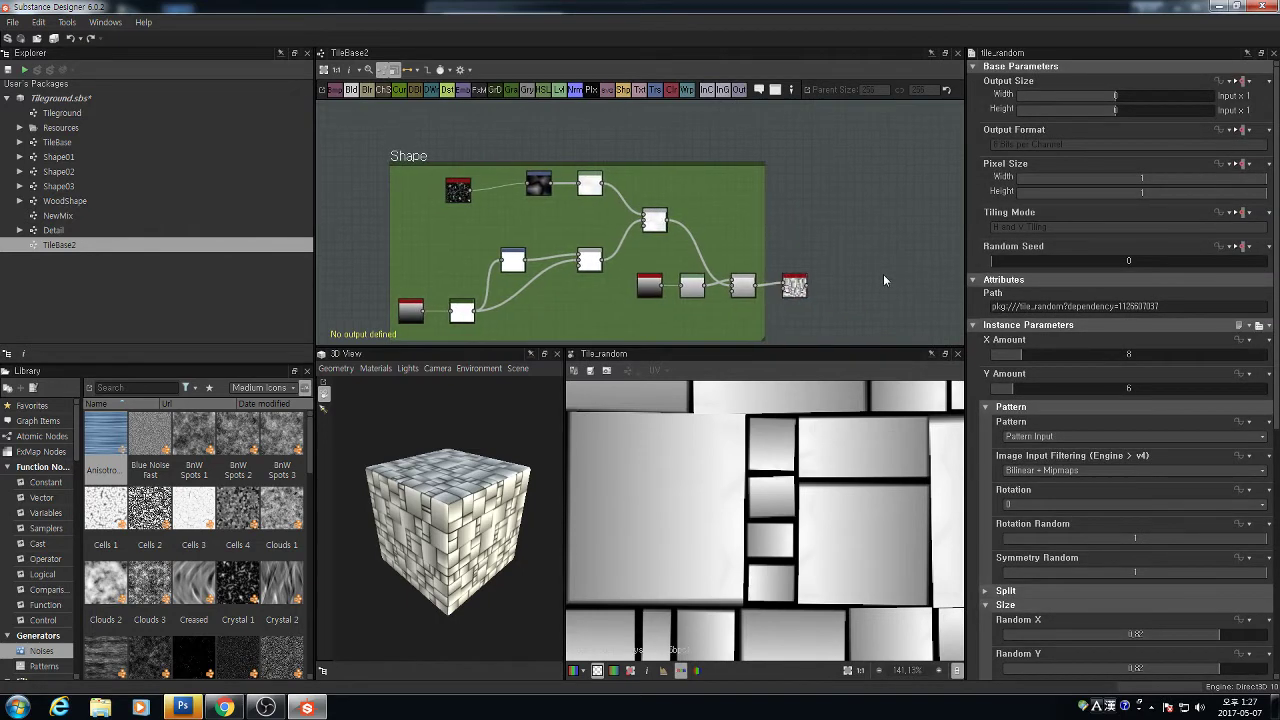
{"action": "key", "text": "space"}
{"action": "type", "text": "out"}
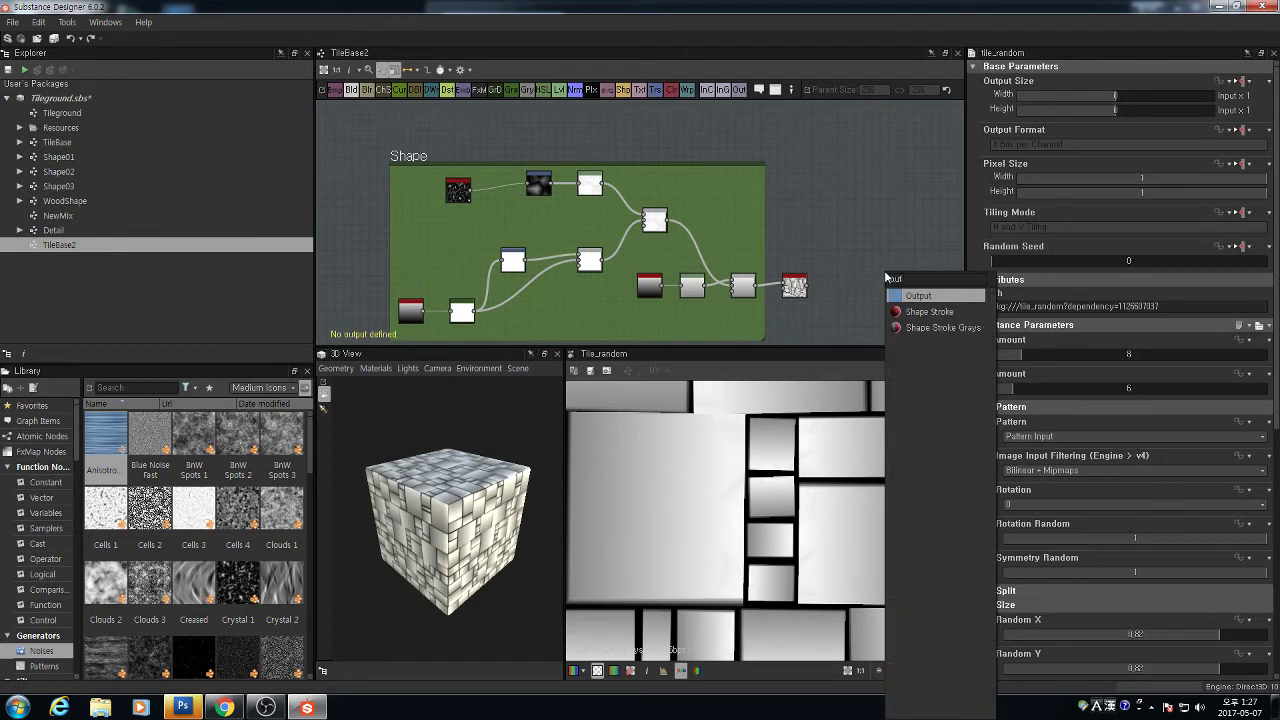
{"action": "key", "text": "Return"}
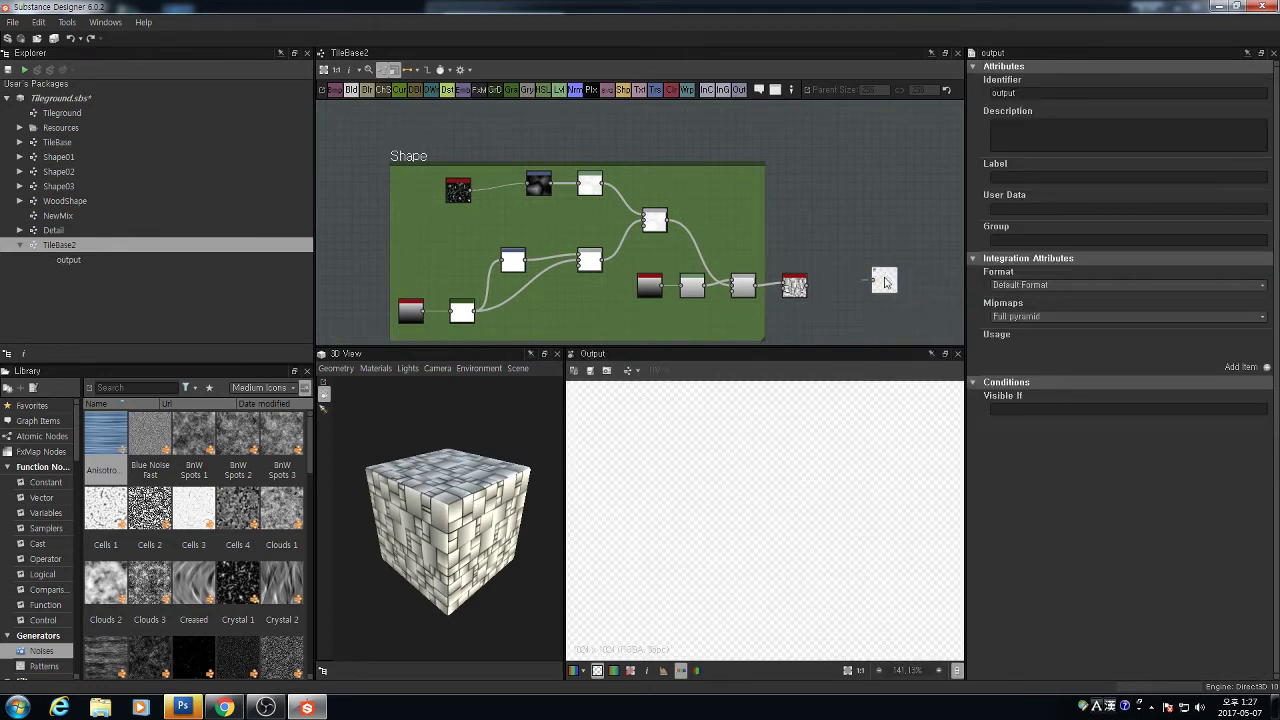
{"action": "left_click_drag", "start_coordinate": [884, 283], "coordinate": [848, 285]}
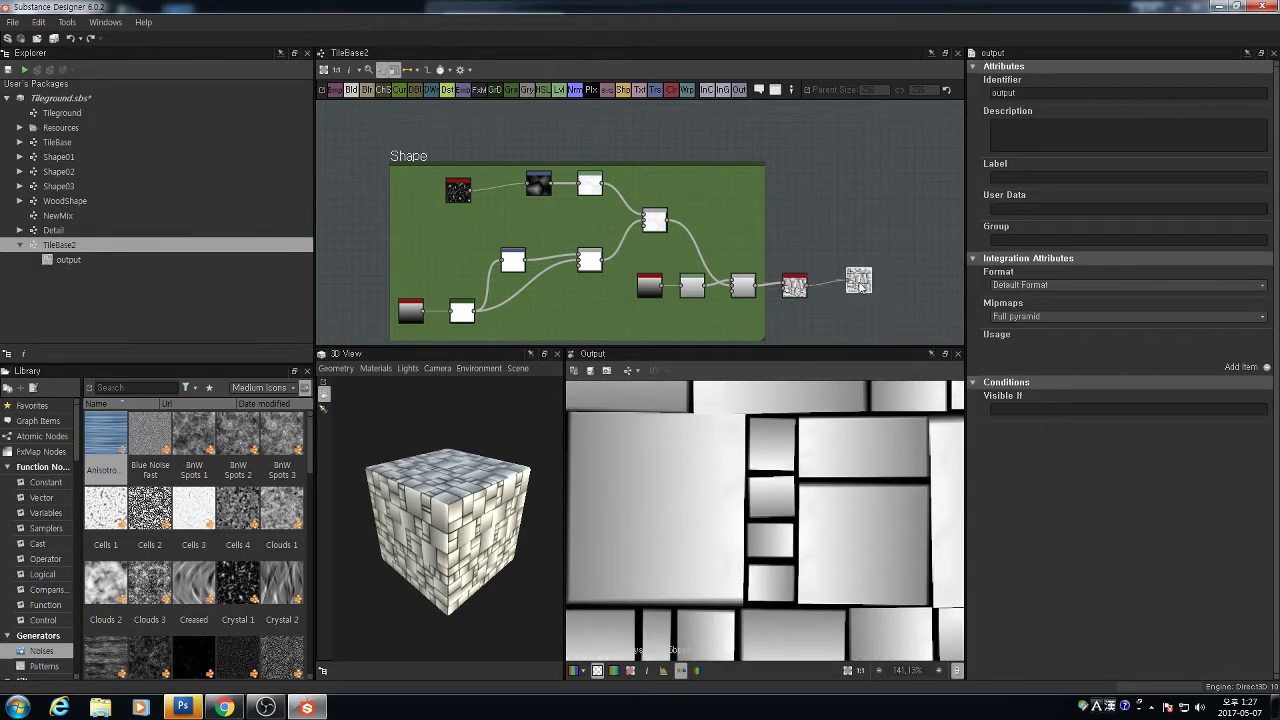
{"action": "double_click", "coordinate": [1049, 94]}
{"action": "type", "text": "Depth"}
{"action": "key", "text": "Return"}
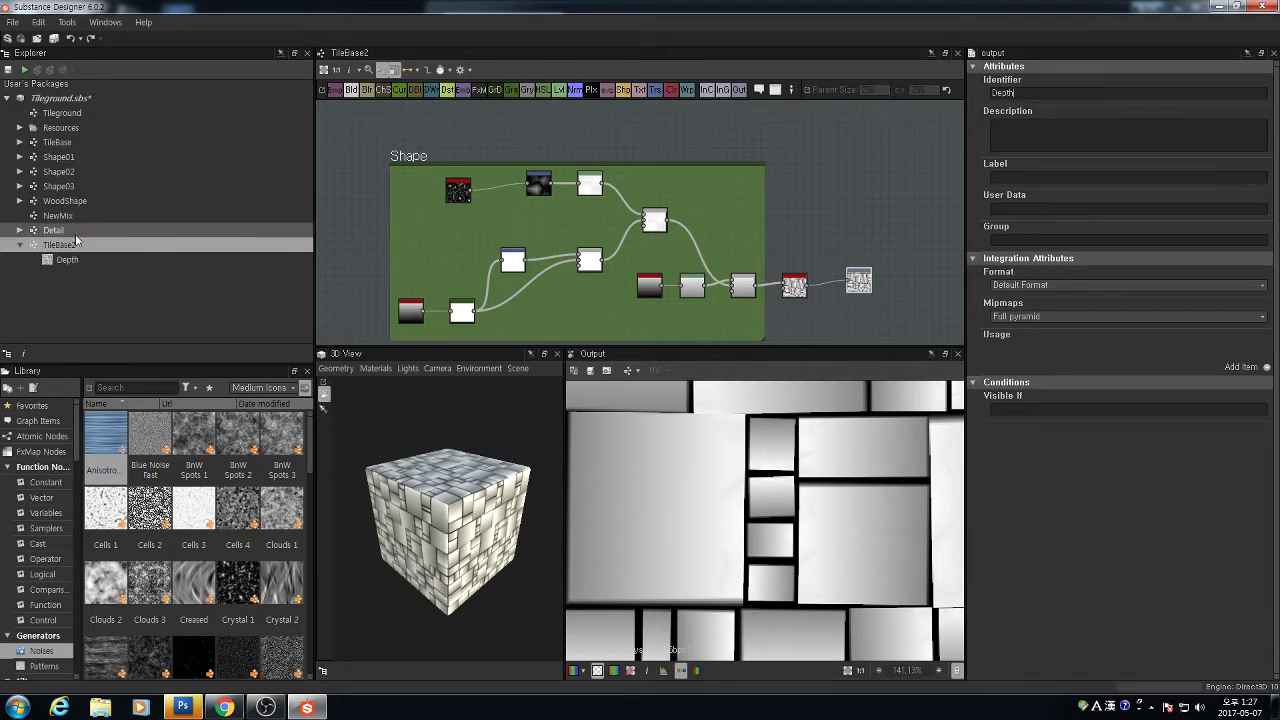
Show the TileBase graph's output in the package tree and compare it with the TileBase2 graph
{"action": "left_click", "coordinate": [20, 142]}
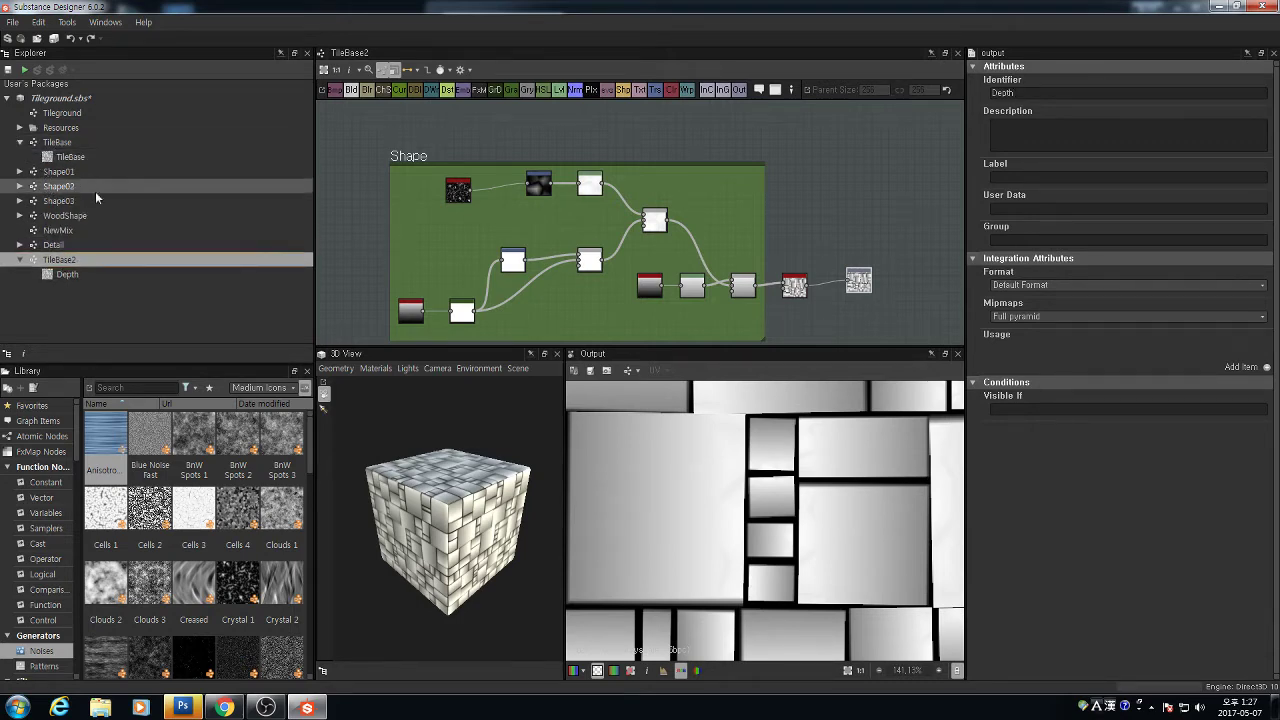
{"action": "left_click", "coordinate": [63, 261]}
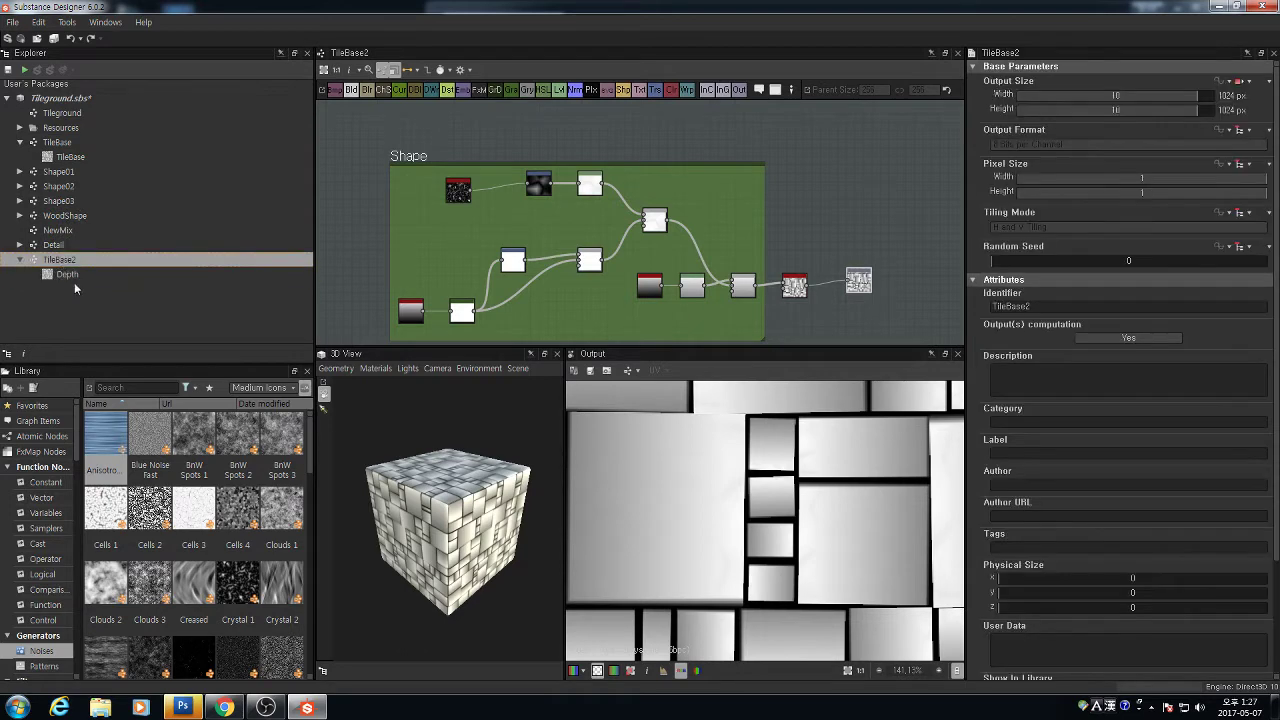
{"action": "scroll", "coordinate": [690, 225], "scroll_direction": "down", "scroll_amount": 3}
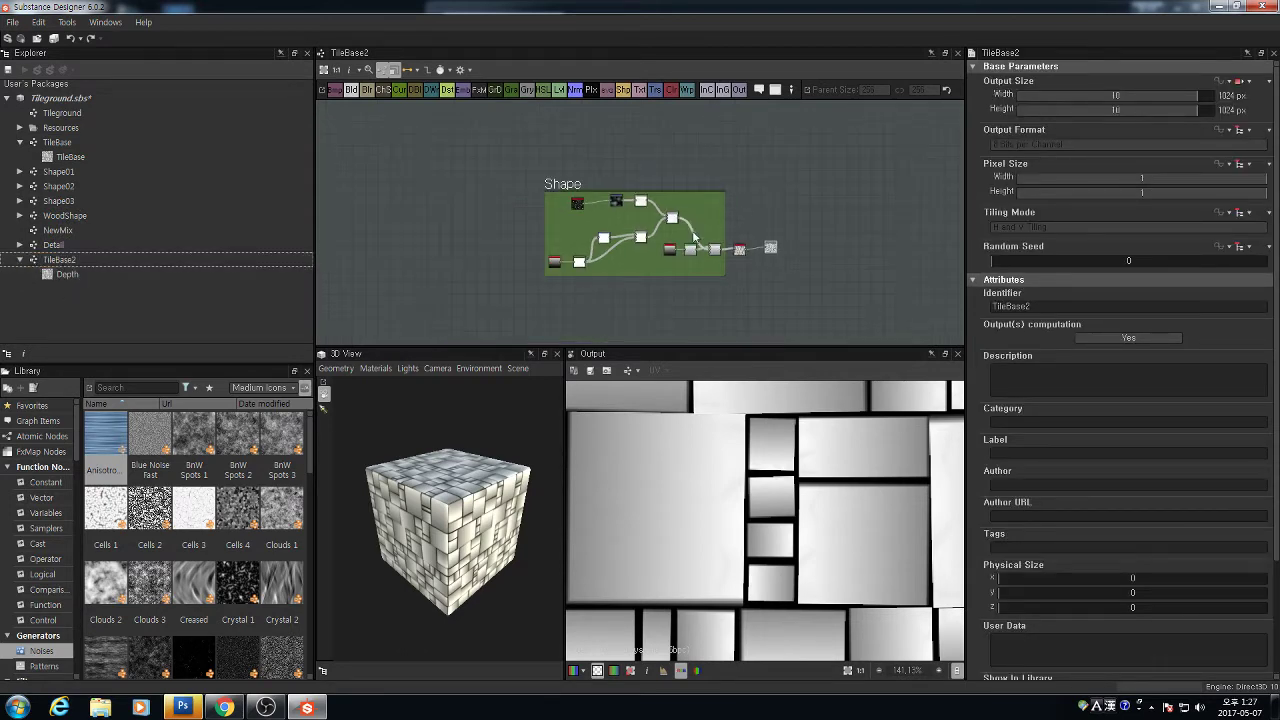
Duplicate the Tileground graph within the Tileground.sbs package and open the copy
{"action": "left_click", "coordinate": [59, 116]}
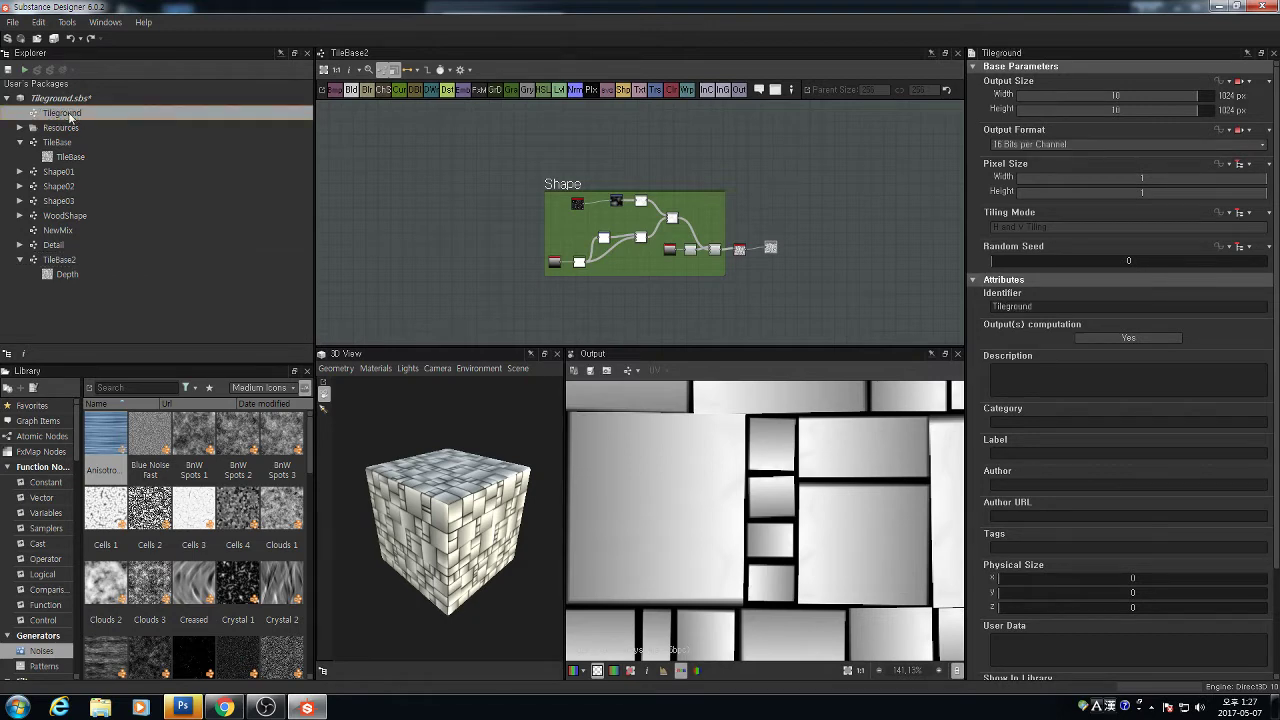
{"action": "right_click", "coordinate": [66, 116]}
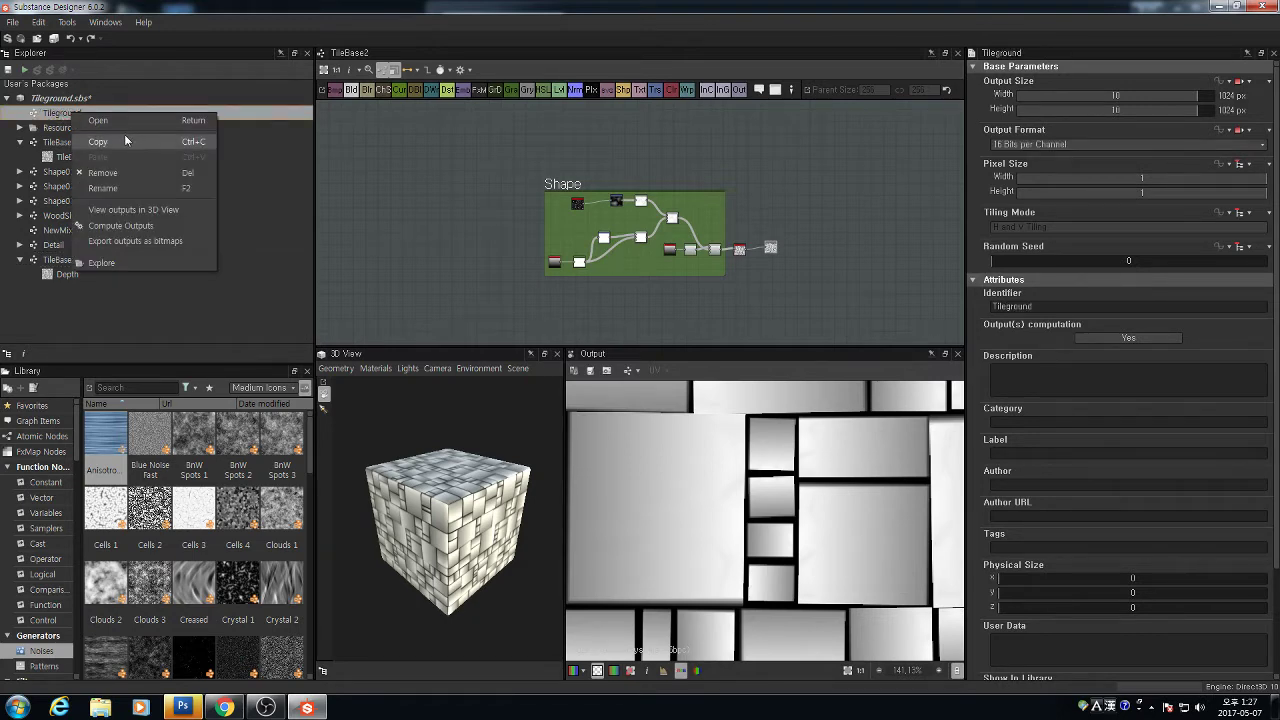
{"action": "left_click", "coordinate": [122, 139]}
{"action": "right_click", "coordinate": [77, 98]}
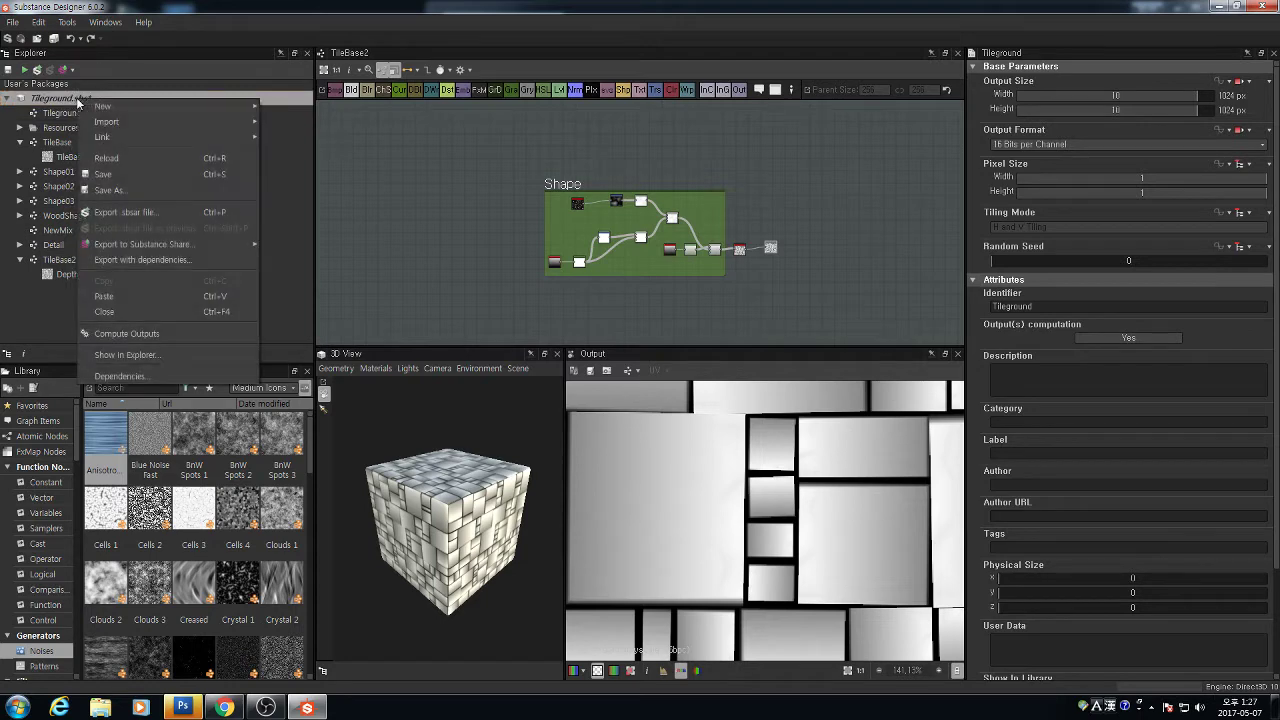
{"action": "left_click", "coordinate": [141, 297]}
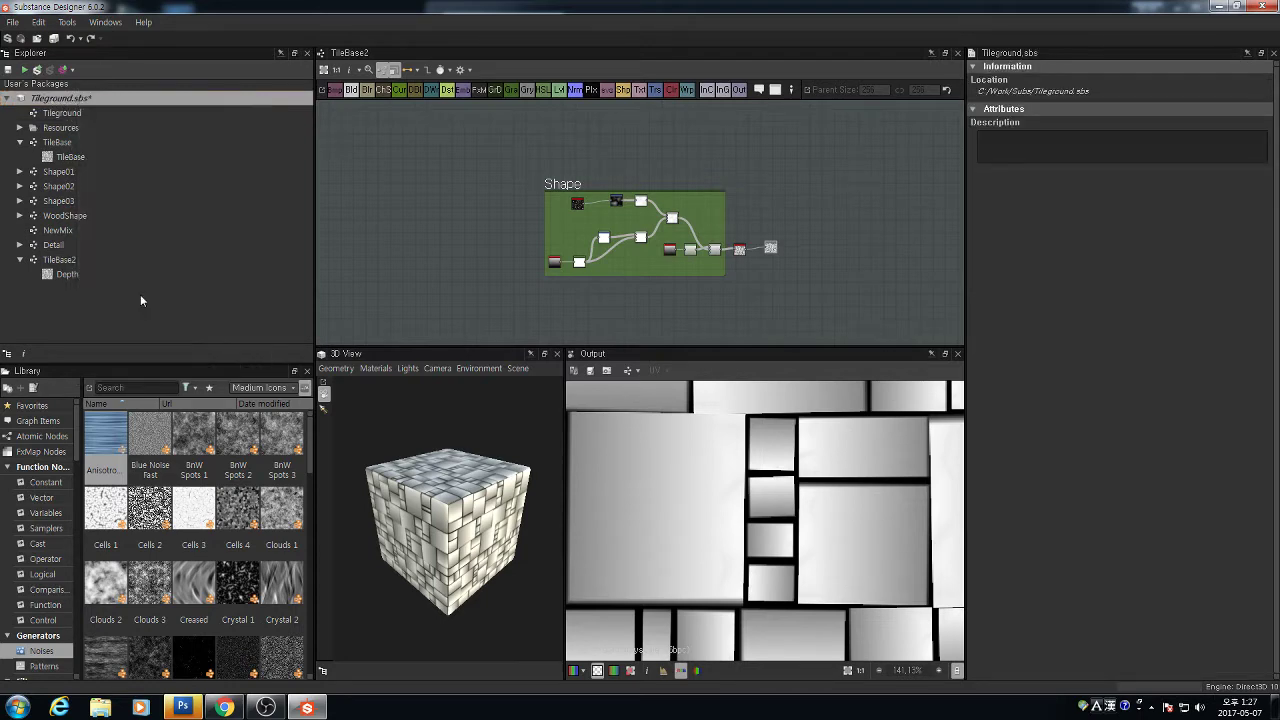
{"action": "left_click", "coordinate": [64, 113]}
{"action": "left_click", "coordinate": [82, 291]}
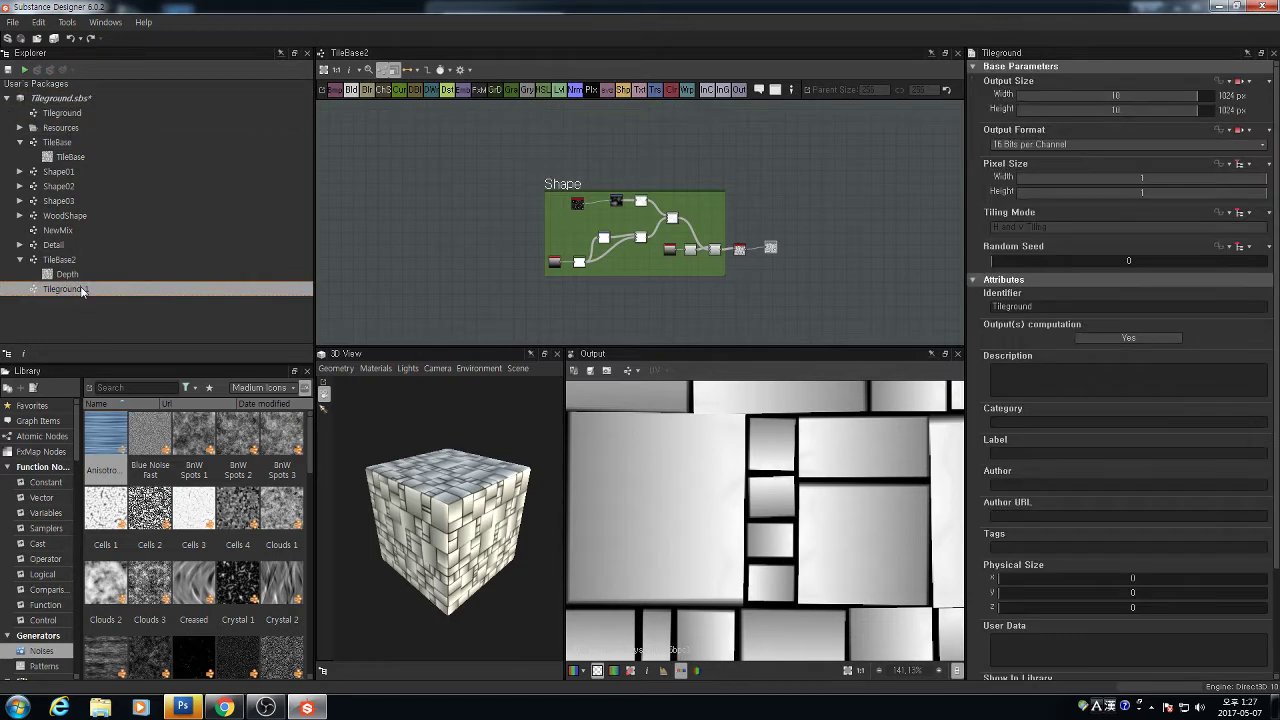
{"action": "double_click", "coordinate": [83, 290]}
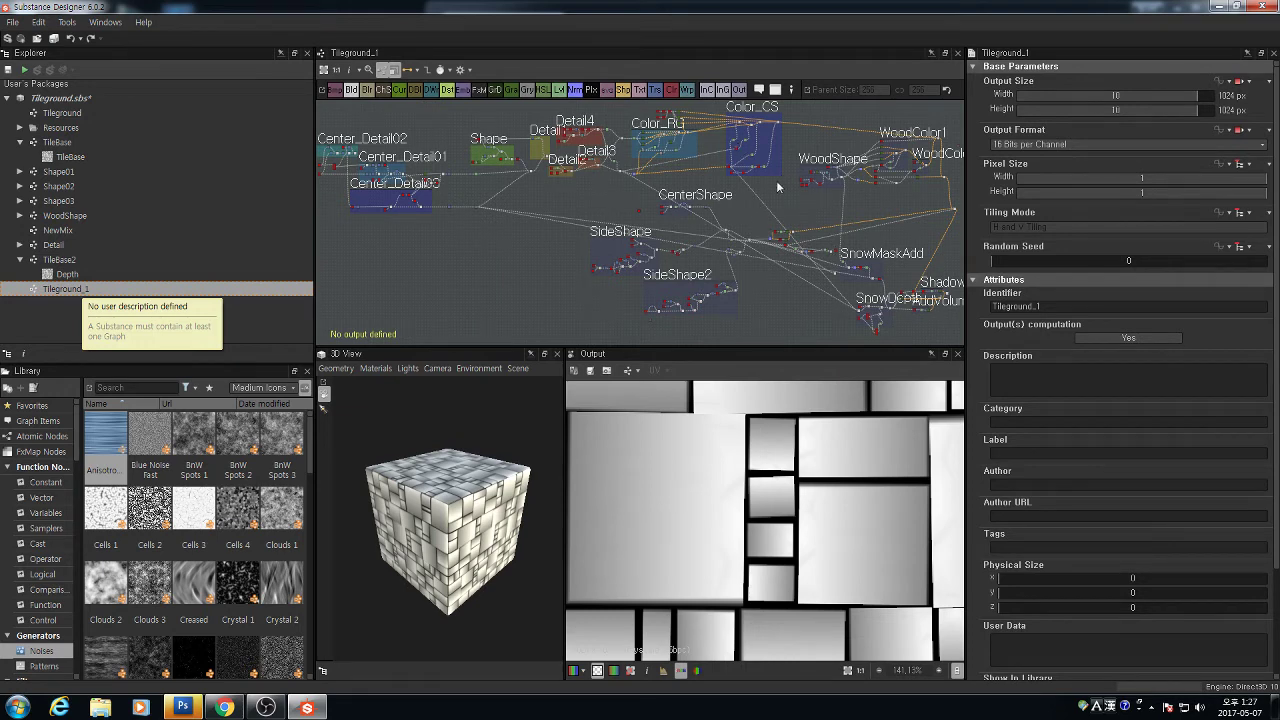
Insert the TileBase2 graph as an instance node beside the Shape frame in the Tileground_1 graph
{"action": "middle_click_drag", "start_coordinate": [397, 183], "coordinate": [490, 171]}
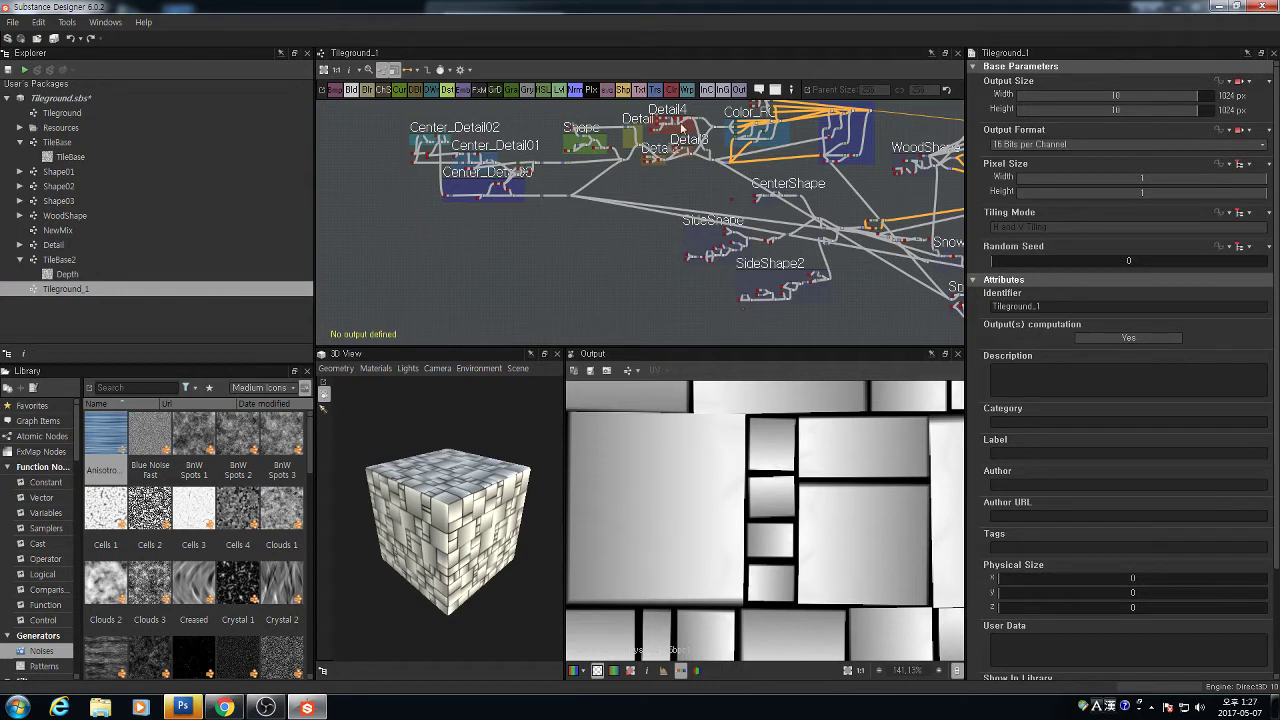
{"action": "scroll", "coordinate": [684, 128], "scroll_direction": "up", "scroll_amount": 3}
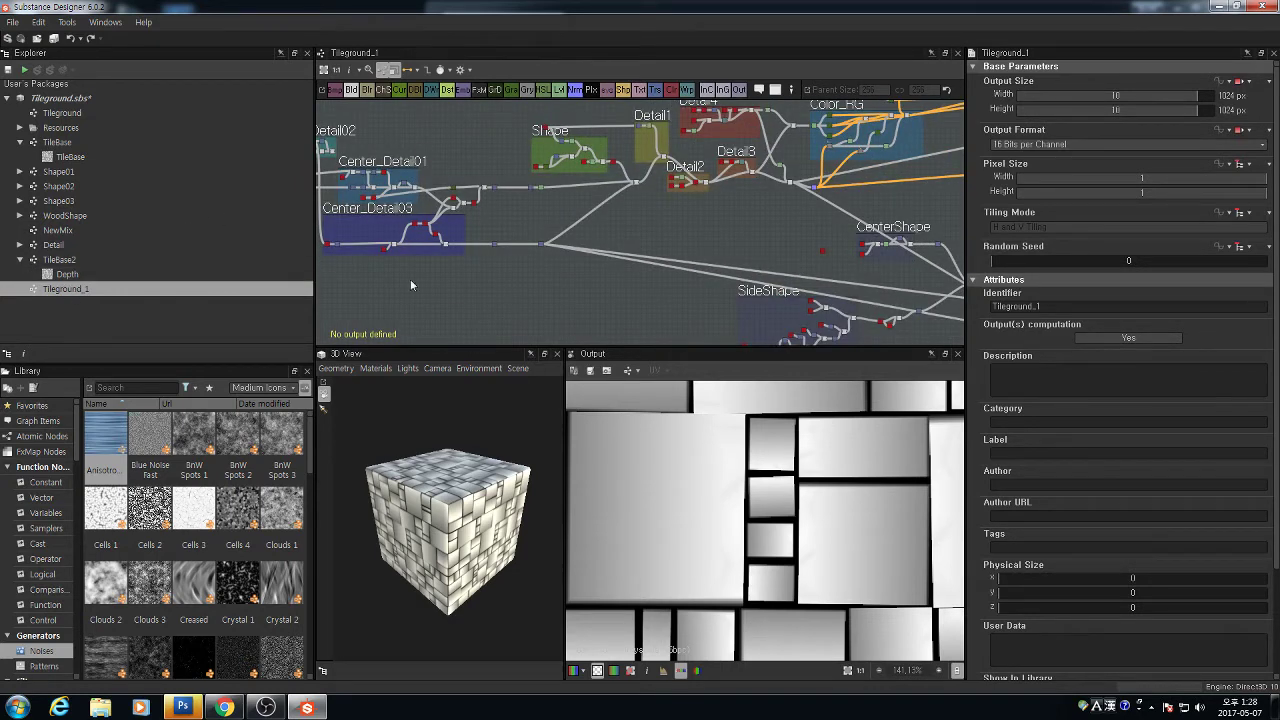
{"action": "scroll", "coordinate": [546, 191], "scroll_direction": "up", "scroll_amount": 9}
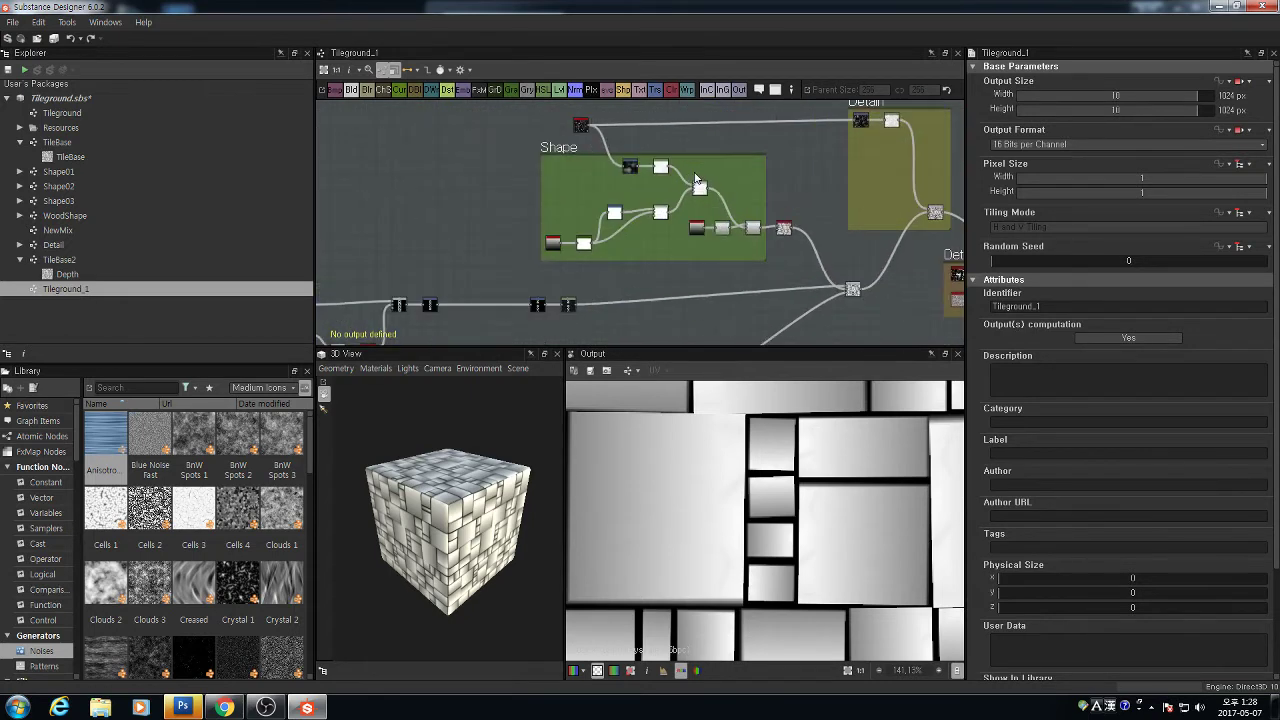
{"action": "scroll", "coordinate": [506, 226], "scroll_direction": "down", "scroll_amount": 4}
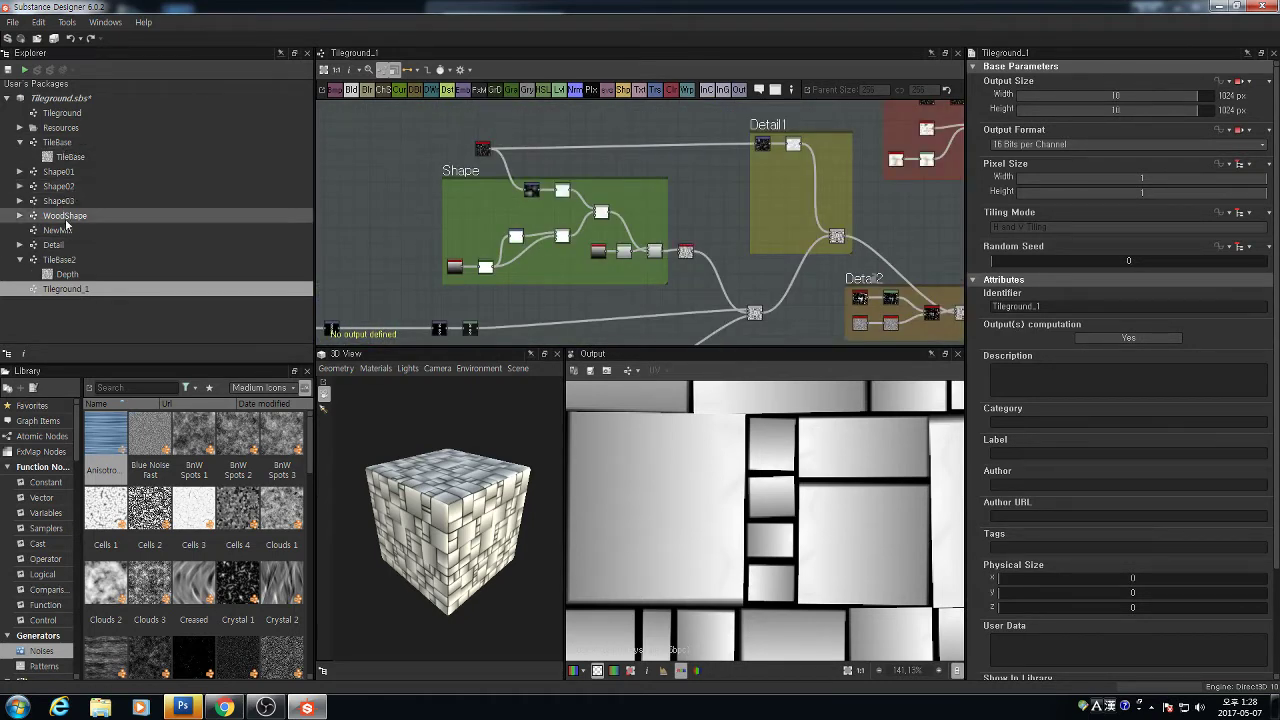
{"action": "left_click", "coordinate": [60, 260]}
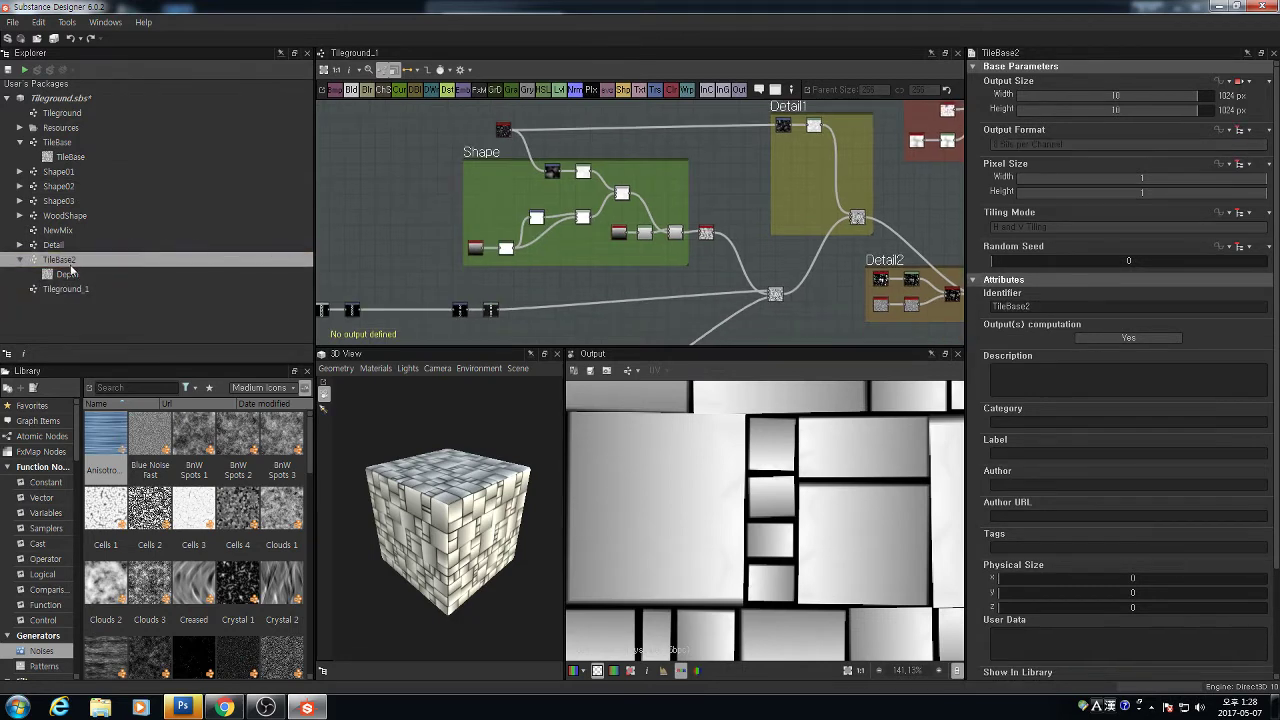
{"action": "left_click_drag", "start_coordinate": [62, 260], "coordinate": [393, 214]}
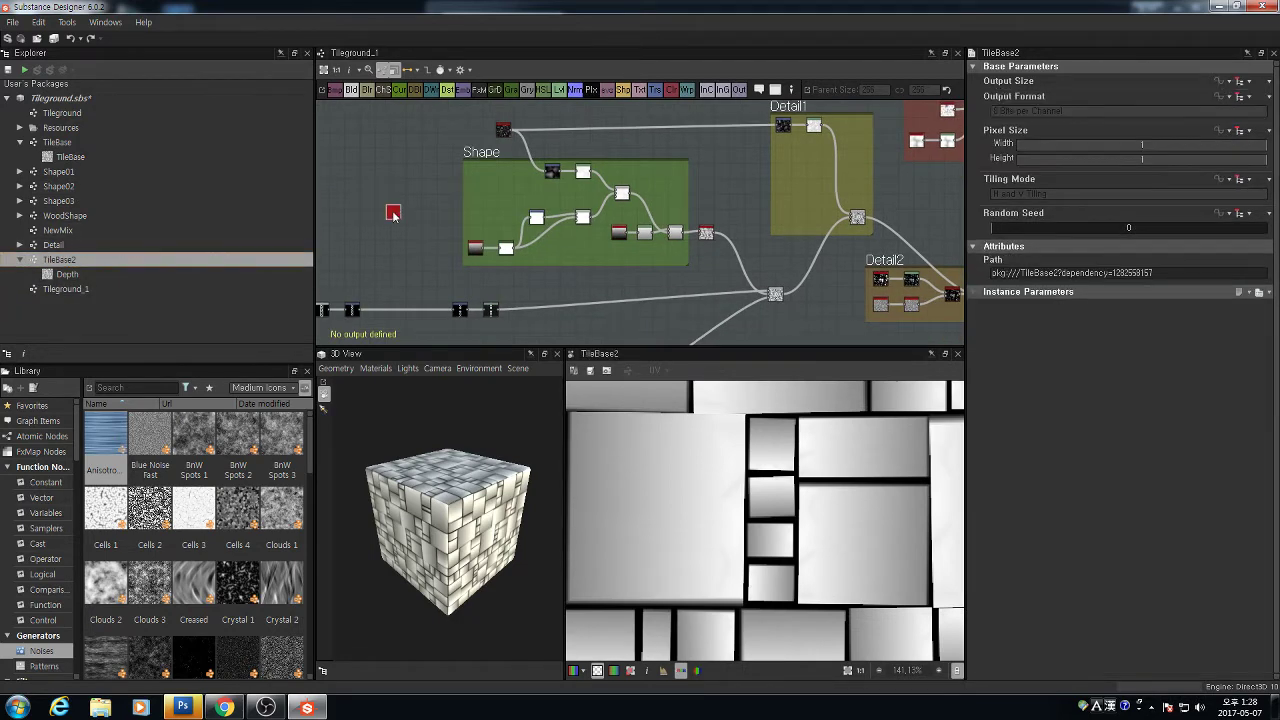
{"action": "scroll", "coordinate": [400, 215], "scroll_direction": "up", "scroll_amount": 3}
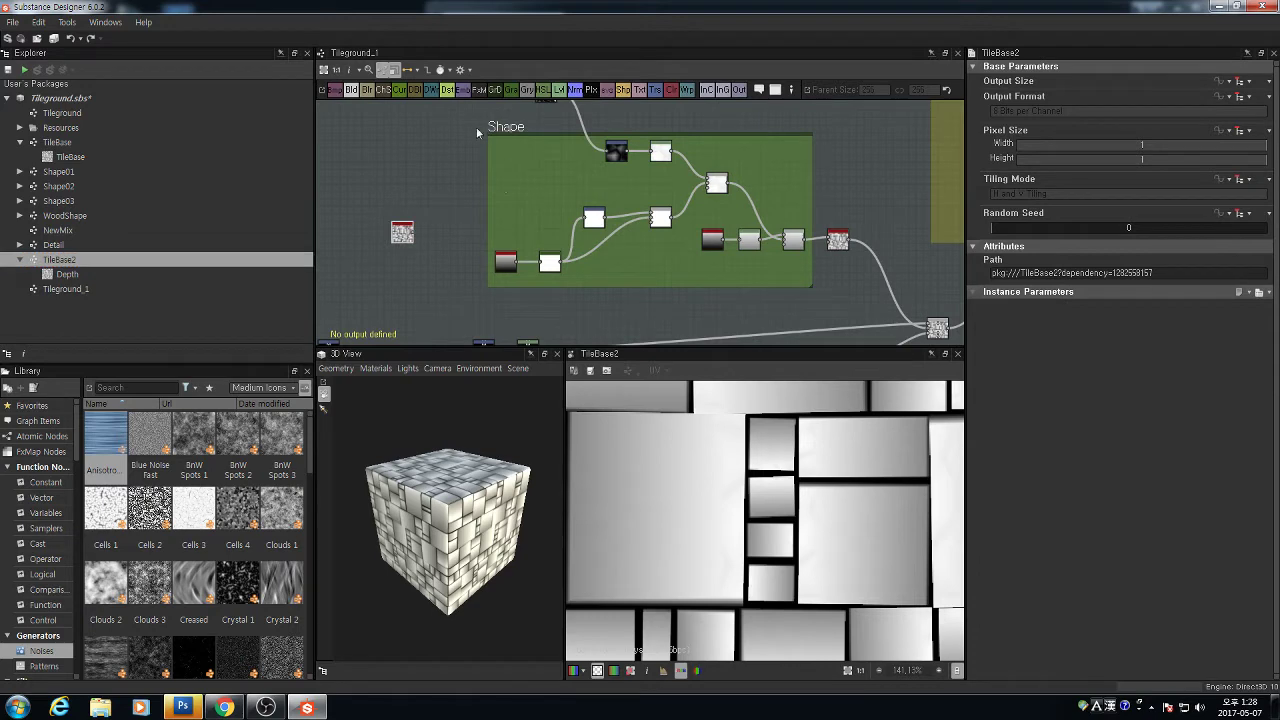
Transfer the tile_random node's outgoing link to the TileBase2 node and delete the Shape frame with its nodes
{"action": "left_click_drag", "start_coordinate": [476, 127], "coordinate": [837, 308]}
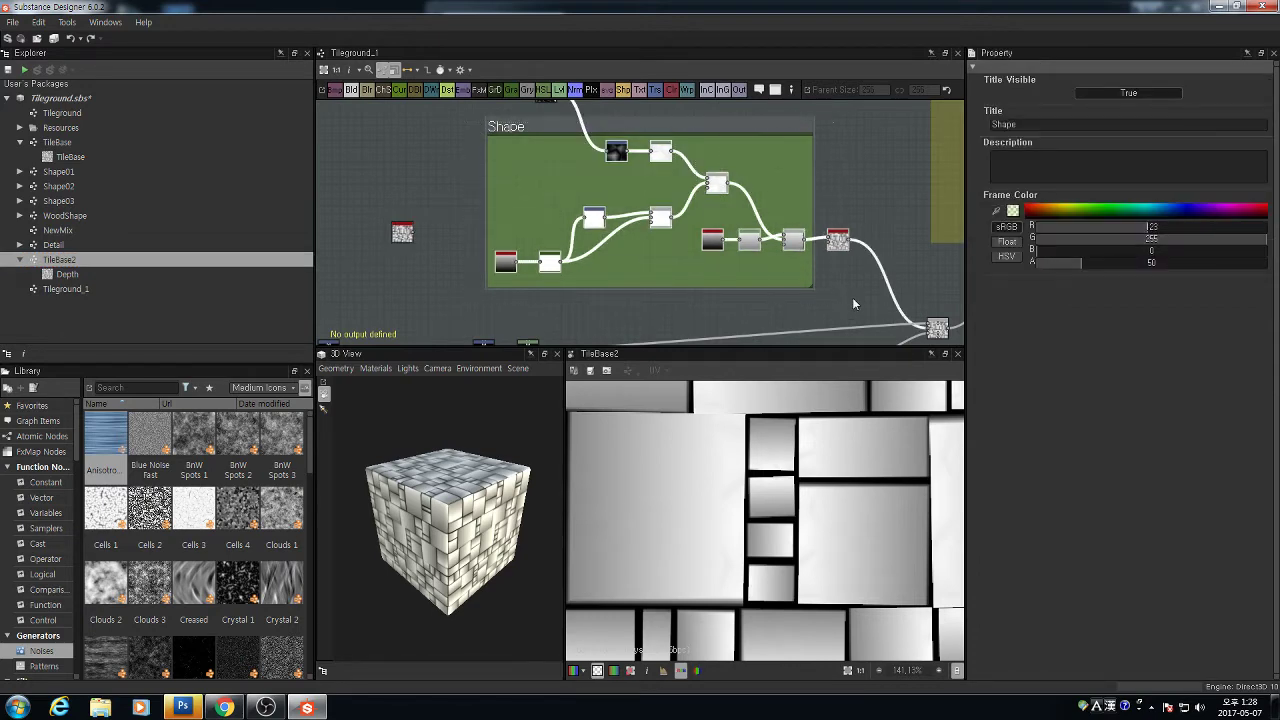
{"action": "left_click", "coordinate": [857, 290]}
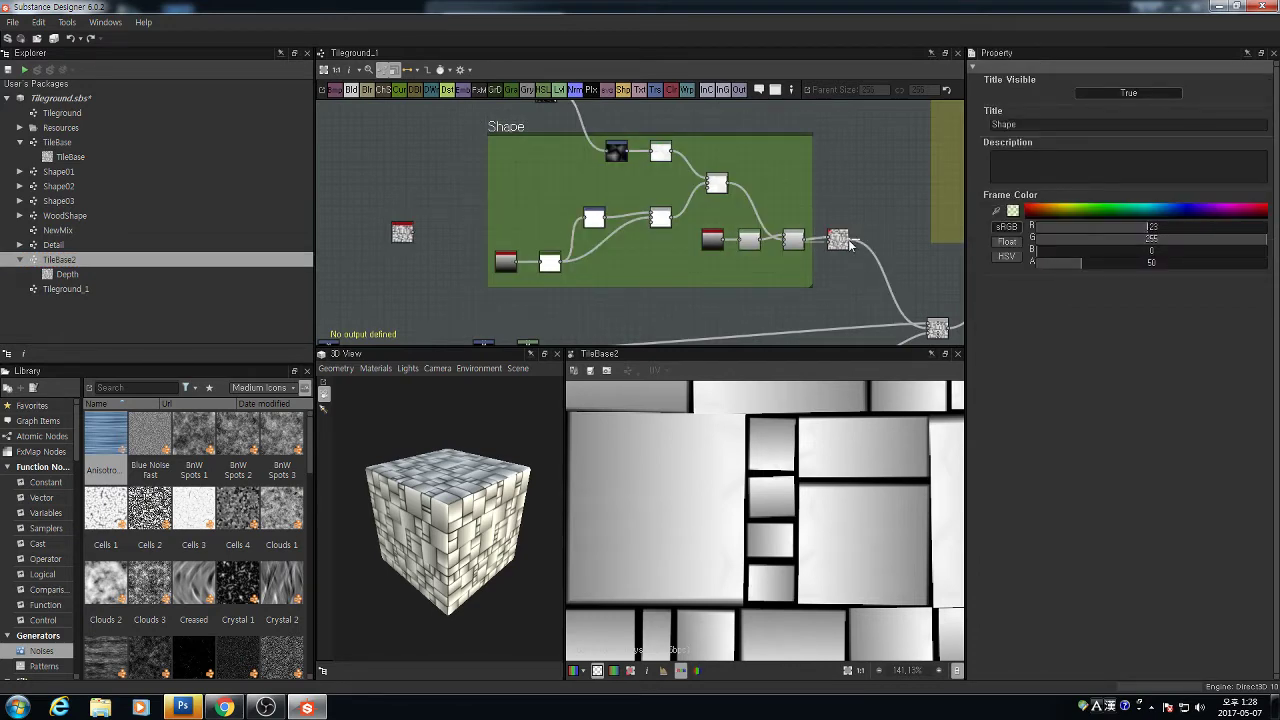
{"action": "left_click_drag", "start_coordinate": [849, 245], "coordinate": [878, 302], "text": "shift"}
{"action": "scroll", "coordinate": [847, 289], "scroll_direction": "down", "scroll_amount": 1}
{"action": "middle_click_drag", "start_coordinate": [838, 290], "coordinate": [827, 306]}
{"action": "left_click_drag", "start_coordinate": [827, 306], "coordinate": [494, 172]}
{"action": "key", "text": "Delete"}
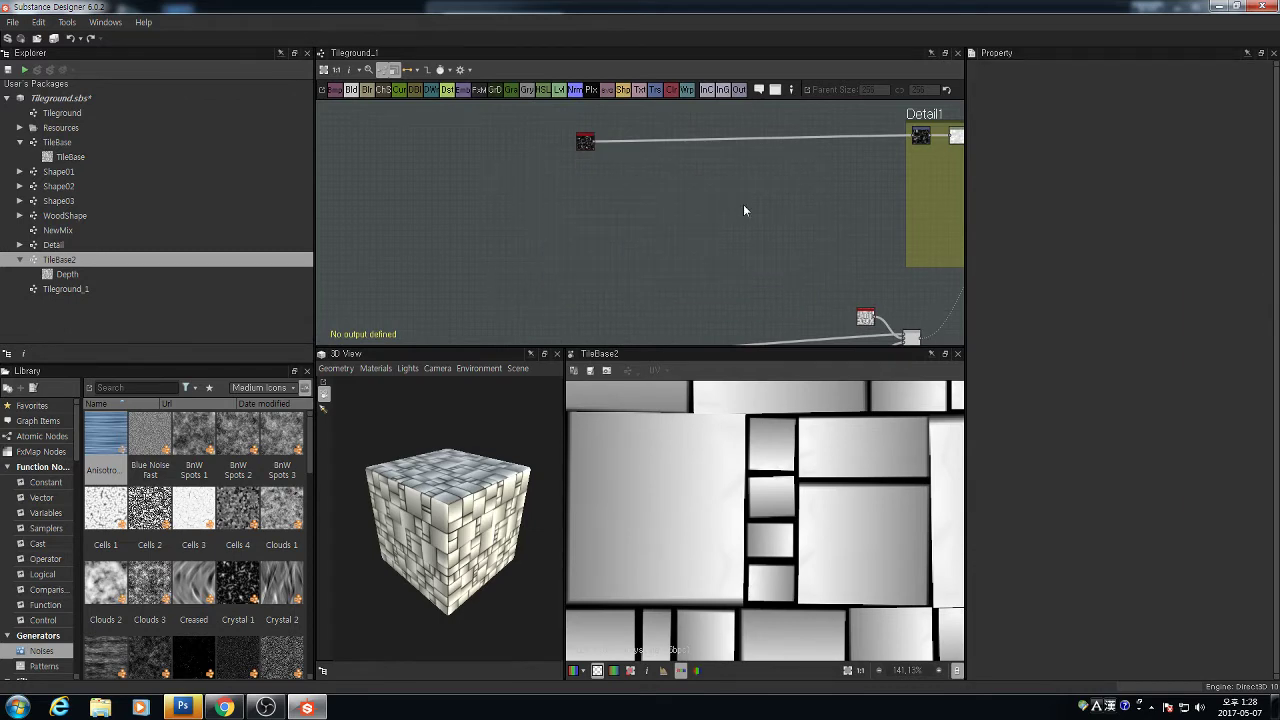
Place the TileBase2 node directly beside the blend node it feeds in the Tileground_1 graph
{"action": "scroll", "coordinate": [744, 208], "scroll_direction": "down", "scroll_amount": 3}
{"action": "middle_click_drag", "start_coordinate": [820, 254], "coordinate": [688, 164]}
{"action": "scroll", "coordinate": [690, 167], "scroll_direction": "up", "scroll_amount": 4}
{"action": "left_click_drag", "start_coordinate": [654, 193], "coordinate": [653, 227]}
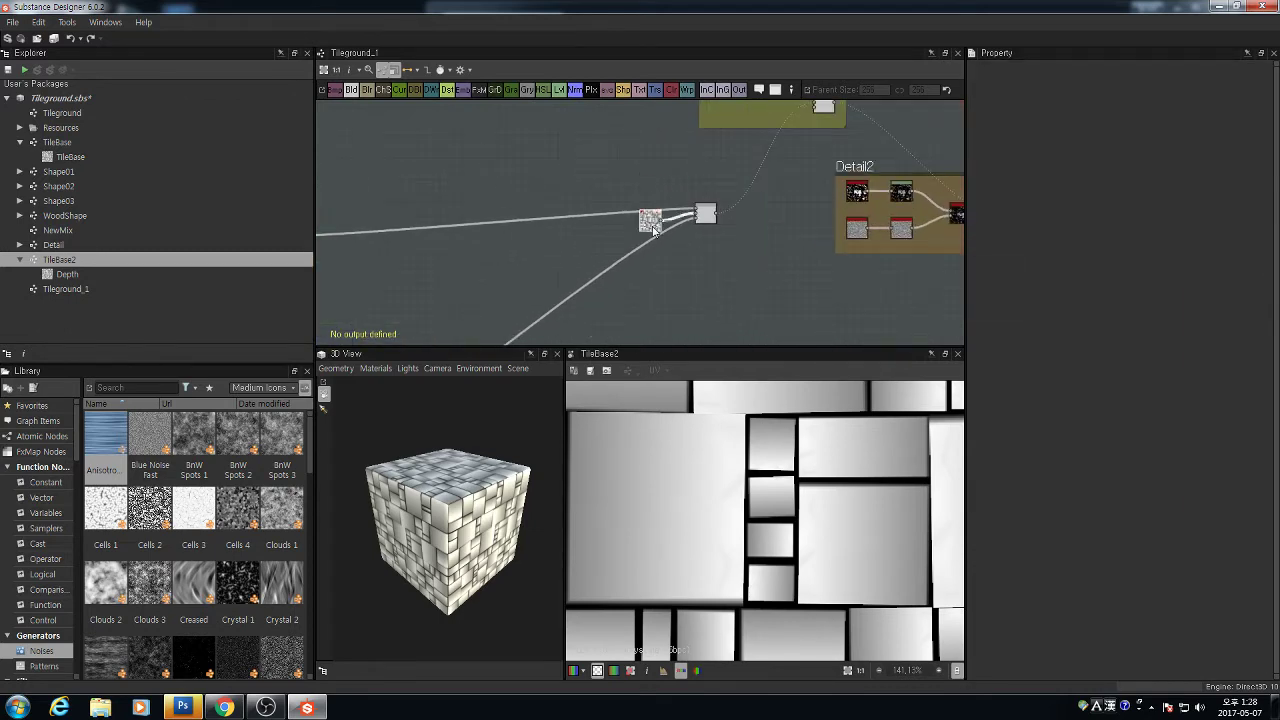
Examine the Center_Detail01, Center_Detail02 and Center_Detail03 frames and the node chains leaving them
{"action": "scroll", "coordinate": [681, 243], "scroll_direction": "down", "scroll_amount": 3}
{"action": "scroll", "coordinate": [760, 226], "scroll_direction": "up", "scroll_amount": 4}
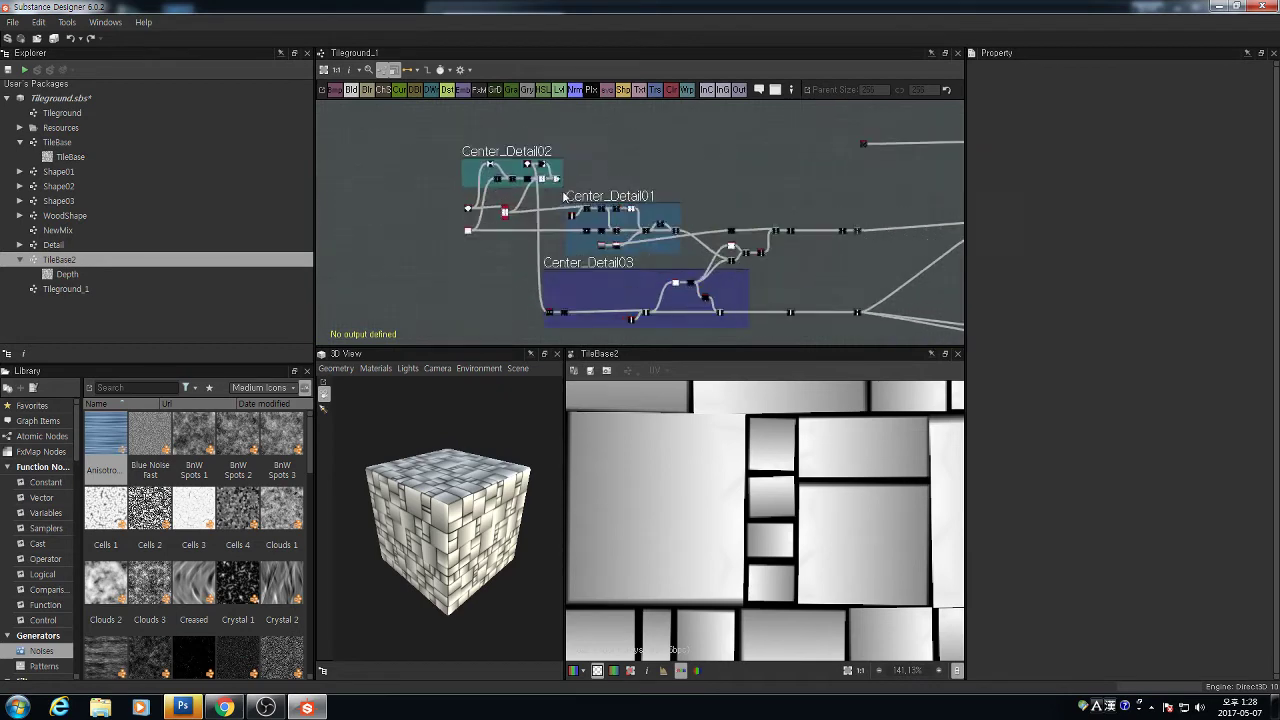
{"action": "scroll", "coordinate": [609, 197], "scroll_direction": "down", "scroll_amount": 3}
{"action": "left_click_drag", "start_coordinate": [611, 197], "coordinate": [751, 326]}
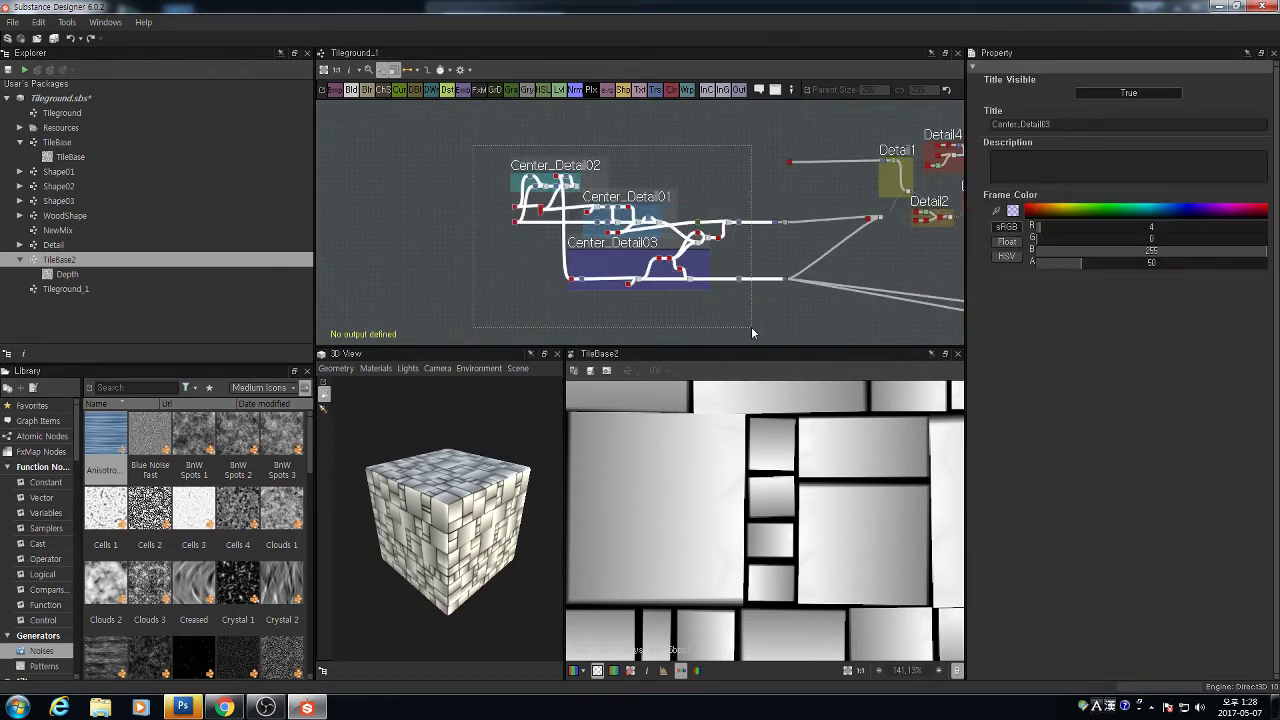
{"action": "scroll", "coordinate": [758, 224], "scroll_direction": "up", "scroll_amount": 5}
{"action": "scroll", "coordinate": [744, 238], "scroll_direction": "down", "scroll_amount": 3}
{"action": "scroll", "coordinate": [741, 243], "scroll_direction": "down", "scroll_amount": 2}
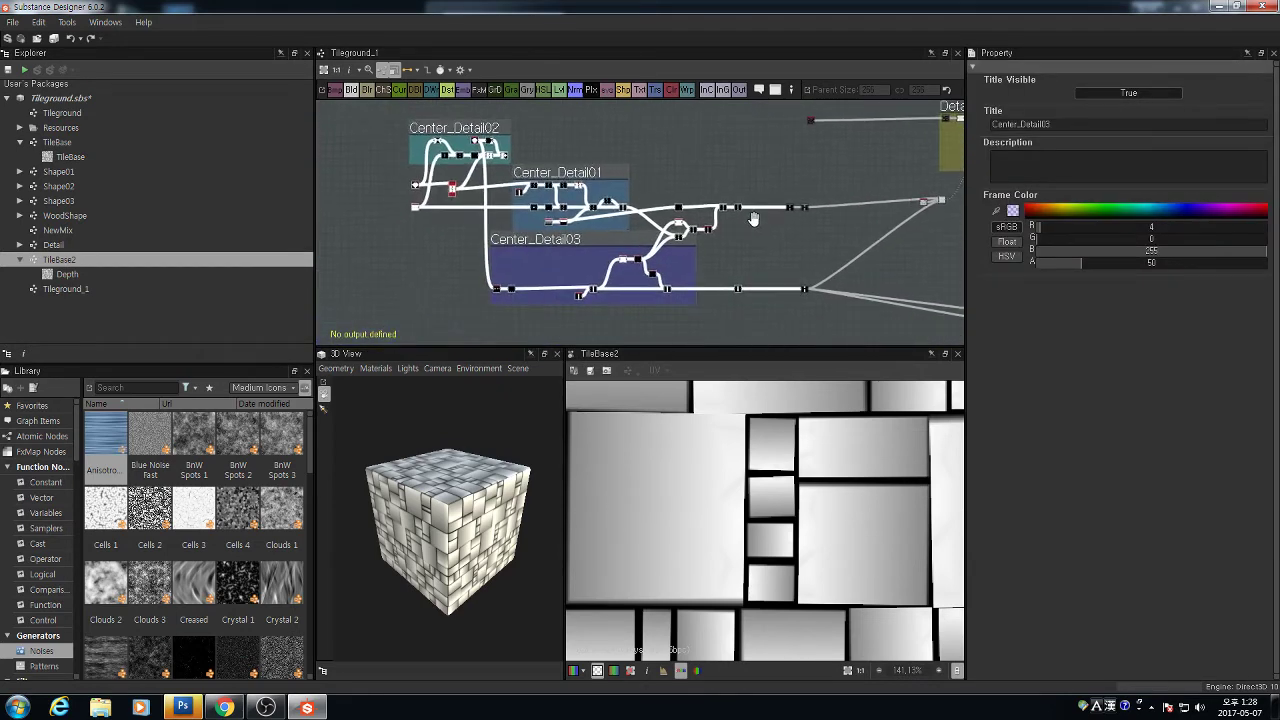
{"action": "scroll", "coordinate": [753, 221], "scroll_direction": "up", "scroll_amount": 3}
{"action": "scroll", "coordinate": [740, 215], "scroll_direction": "down", "scroll_amount": 3}
Move the node that follows the Center_Detail chains' merging blend closer to the two nodes after it
{"action": "scroll", "coordinate": [688, 205], "scroll_direction": "up", "scroll_amount": 4}
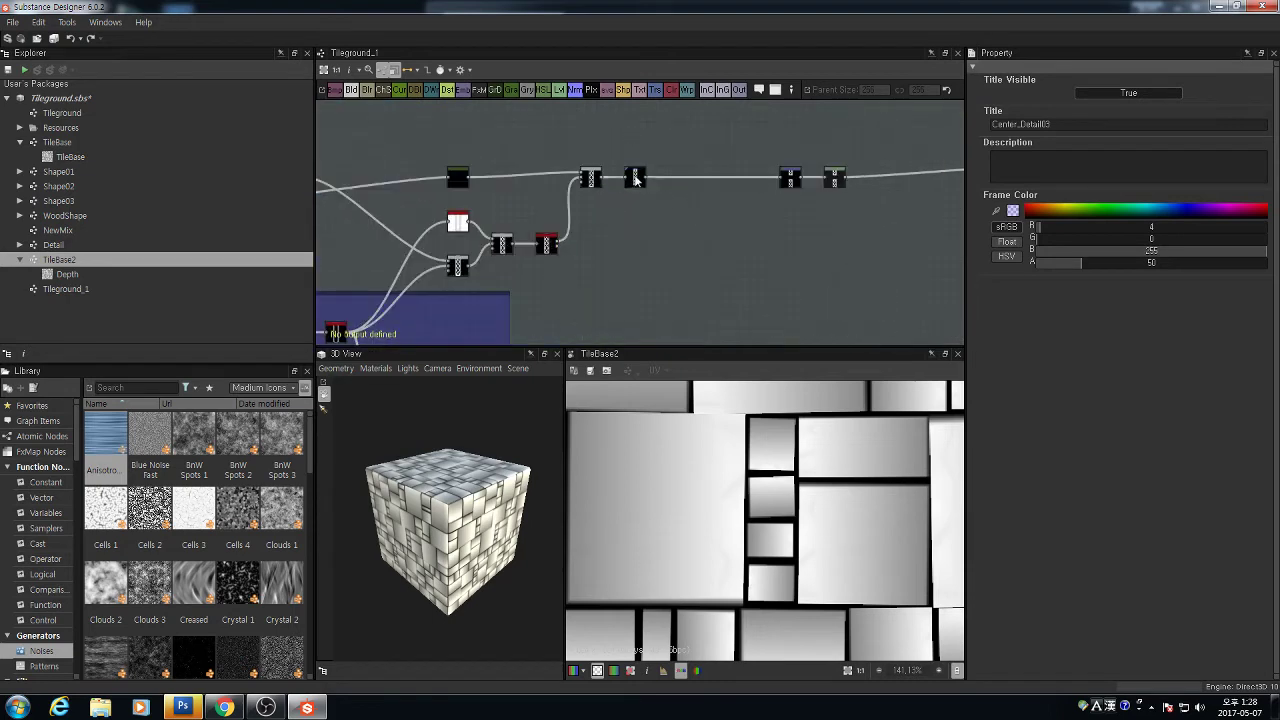
{"action": "scroll", "coordinate": [737, 188], "scroll_direction": "down", "scroll_amount": 4}
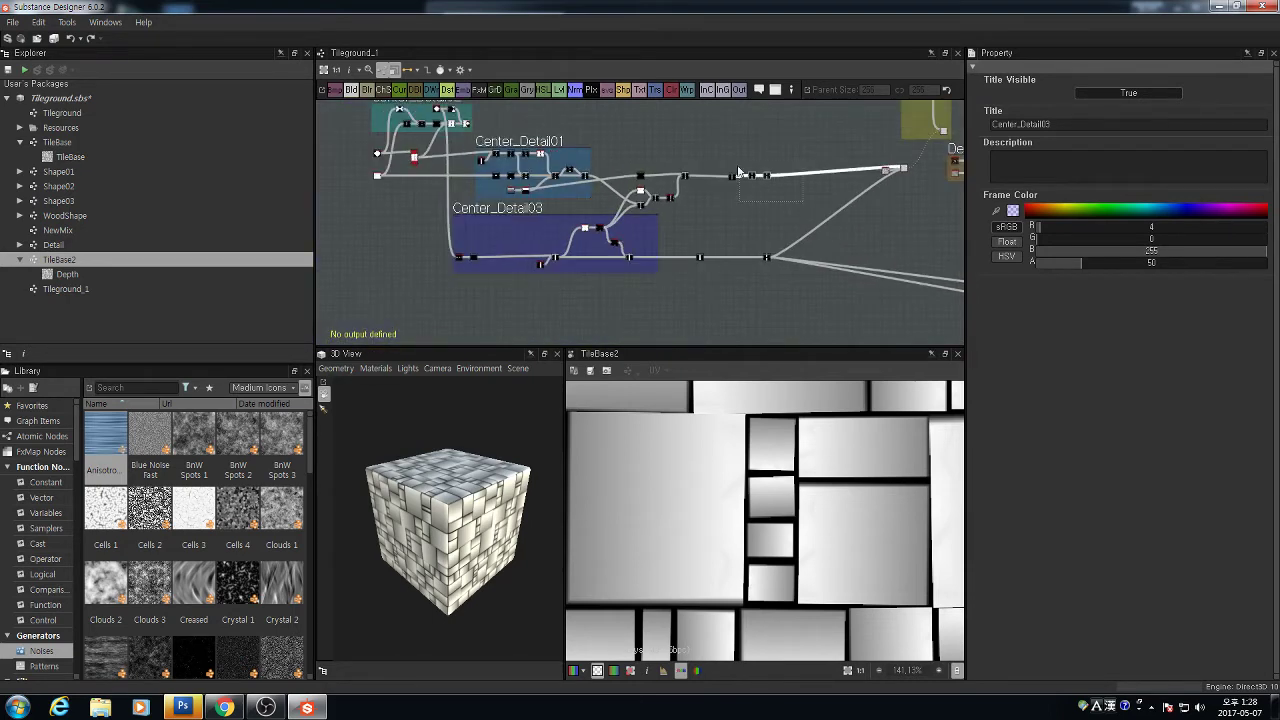
{"action": "scroll", "coordinate": [737, 187], "scroll_direction": "up", "scroll_amount": 3}
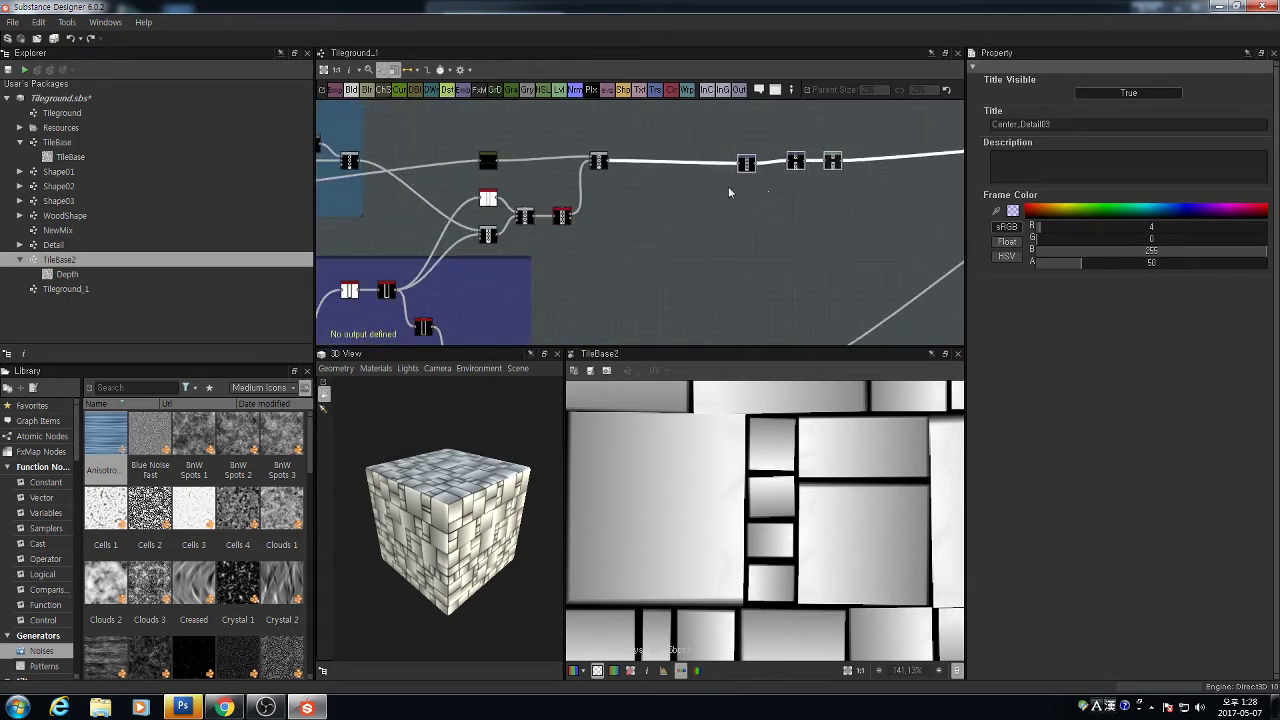
Check the chain leaving Center_Detail03, and line up the first of the three nodes after the merging blend with its neighbours
{"action": "scroll", "coordinate": [724, 185], "scroll_direction": "down", "scroll_amount": 2}
{"action": "scroll", "coordinate": [722, 200], "scroll_direction": "down", "scroll_amount": 2}
{"action": "scroll", "coordinate": [744, 266], "scroll_direction": "up", "scroll_amount": 4}
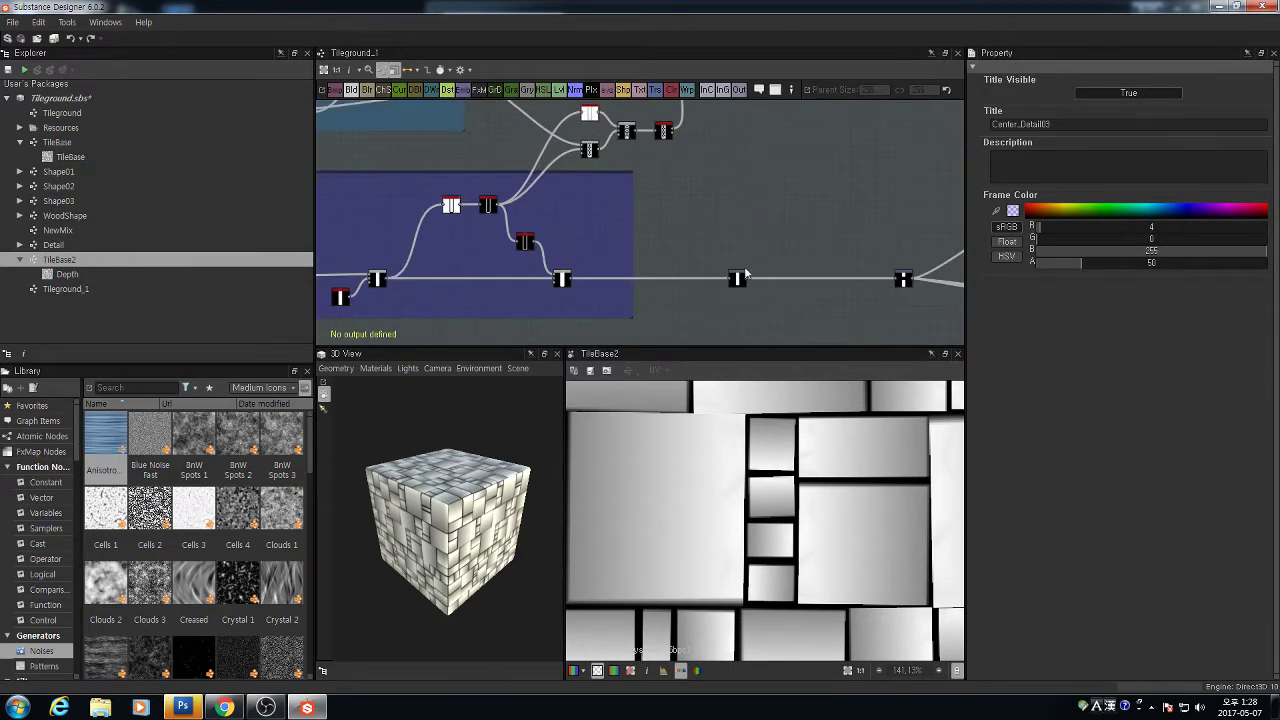
{"action": "scroll", "coordinate": [622, 212], "scroll_direction": "down", "scroll_amount": 4}
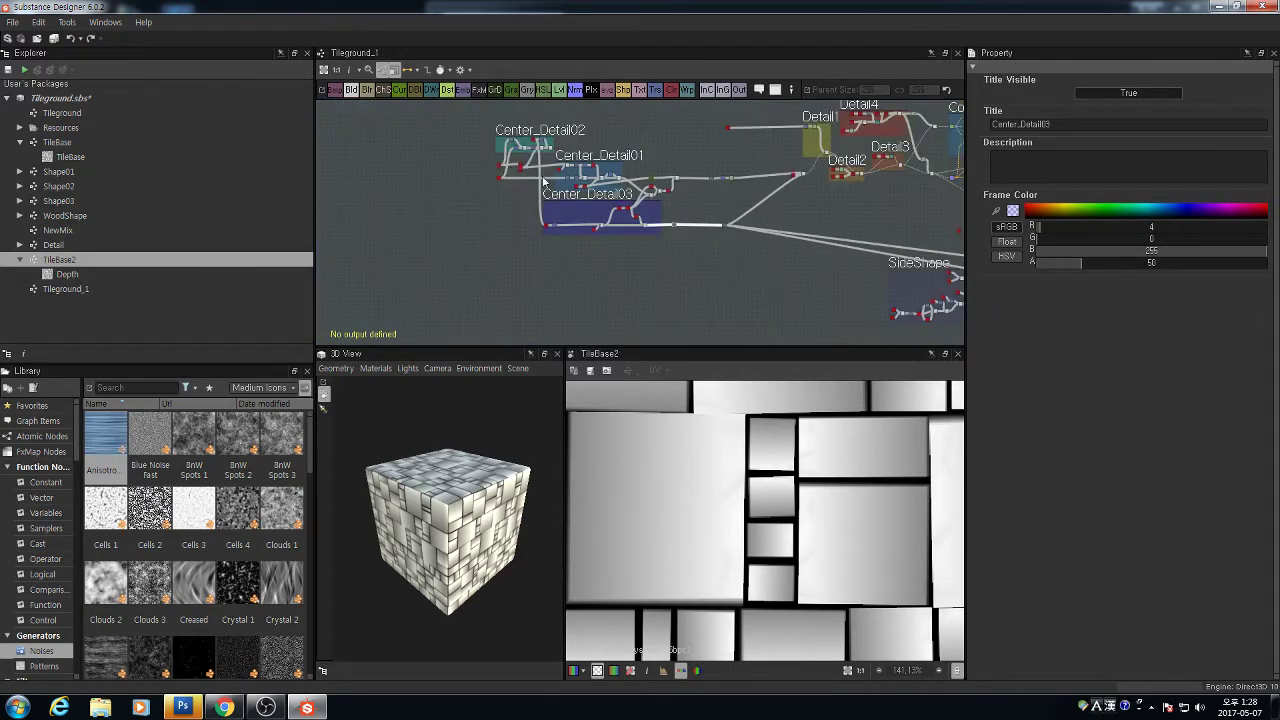
{"action": "left_click_drag", "start_coordinate": [472, 112], "coordinate": [692, 262]}
{"action": "scroll", "coordinate": [714, 181], "scroll_direction": "up", "scroll_amount": 4}
{"action": "left_click", "coordinate": [711, 194]}
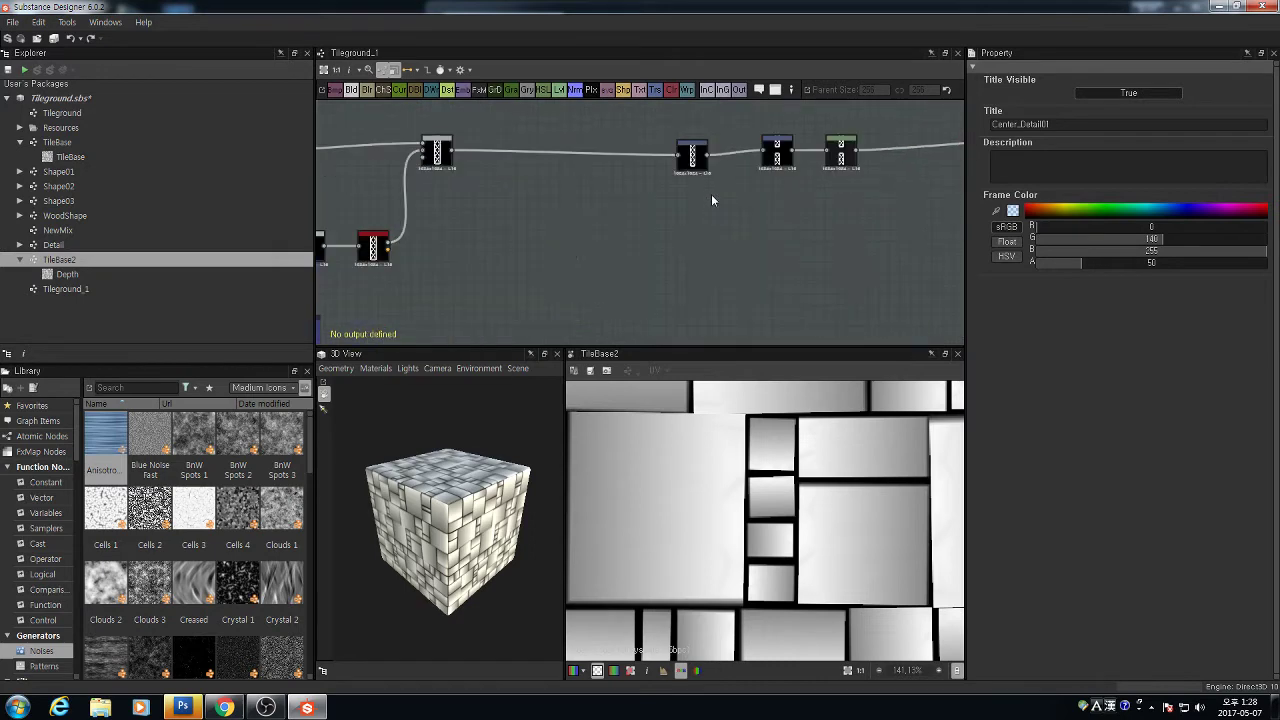
{"action": "mouse_move", "coordinate": [693, 157]}
{"action": "left_mouse_down"}
{"action": "mouse_move", "coordinate": [693, 174]}
{"action": "mouse_move", "coordinate": [699, 152]}
{"action": "left_mouse_up"}
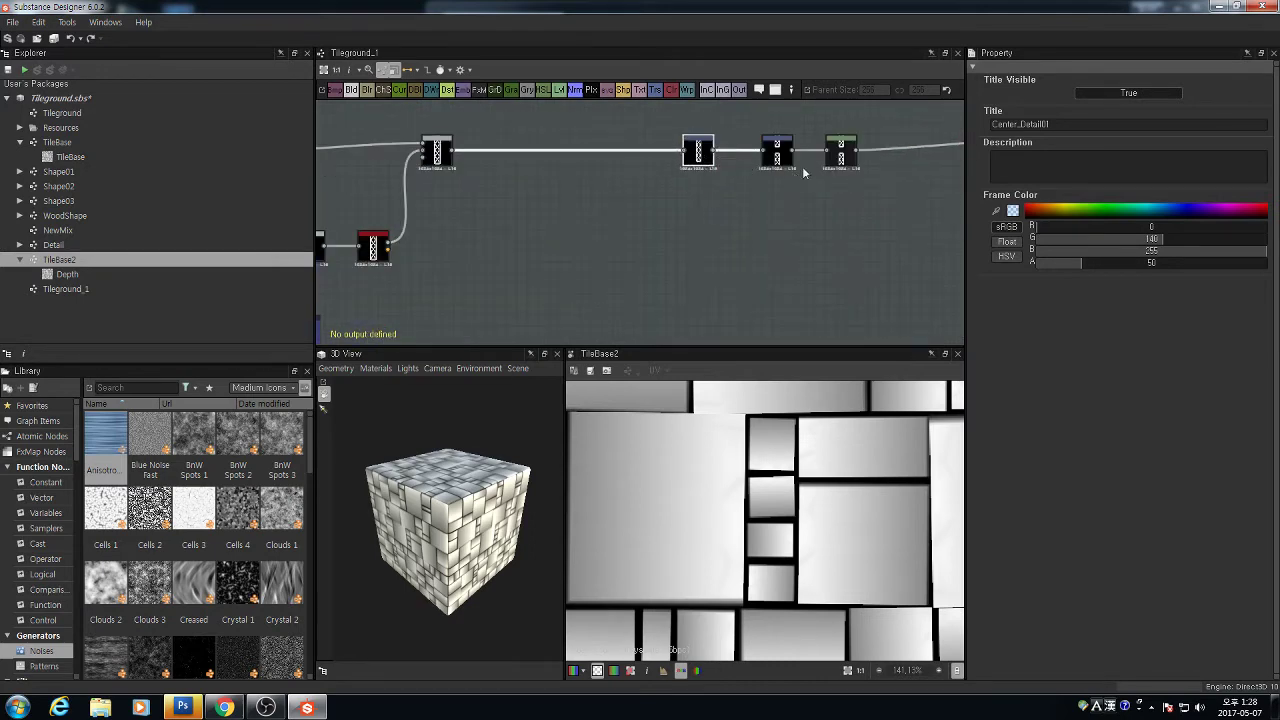
Examine the three nodes after the Center_Detail chains' merging blend and the links running into and out of them
{"action": "left_click_drag", "start_coordinate": [864, 202], "coordinate": [721, 138]}
{"action": "scroll", "coordinate": [538, 192], "scroll_direction": "down", "scroll_amount": 4}
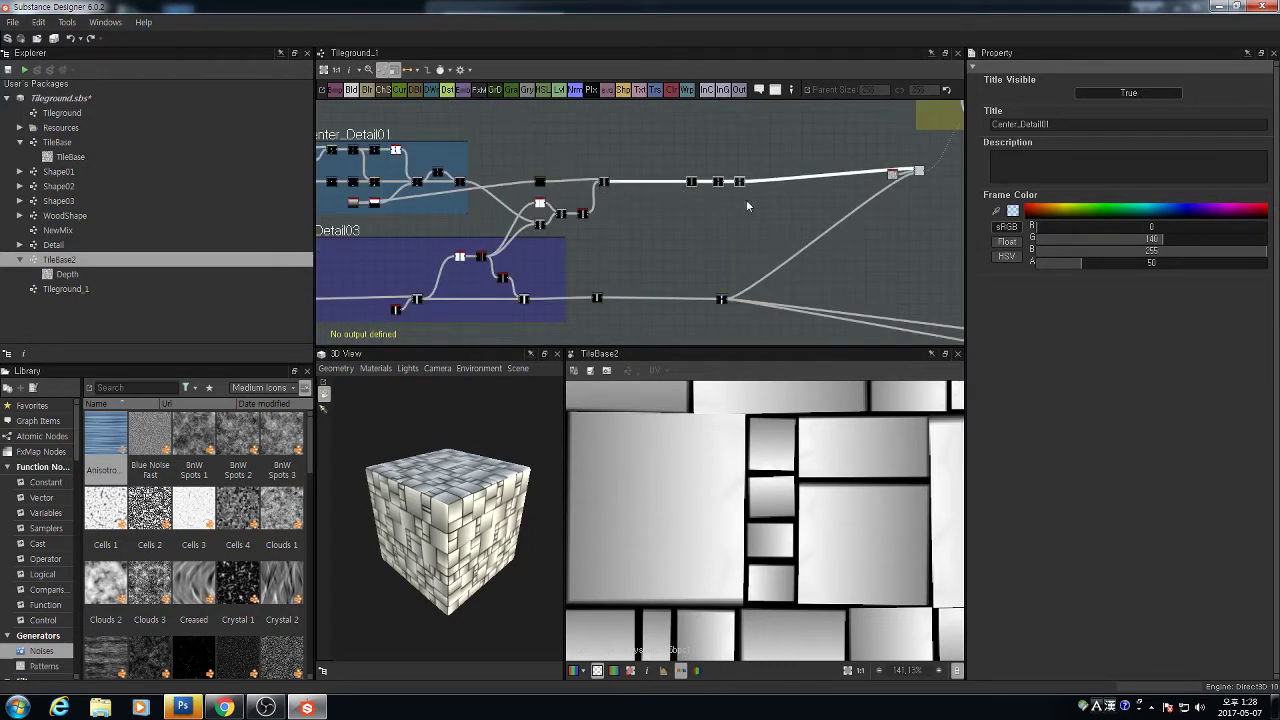
{"action": "scroll", "coordinate": [735, 187], "scroll_direction": "up", "scroll_amount": 4}
{"action": "left_click_drag", "start_coordinate": [767, 207], "coordinate": [576, 138]}
{"action": "scroll", "coordinate": [564, 247], "scroll_direction": "down", "scroll_amount": 3}
{"action": "middle_click_drag", "start_coordinate": [568, 245], "coordinate": [658, 202]}
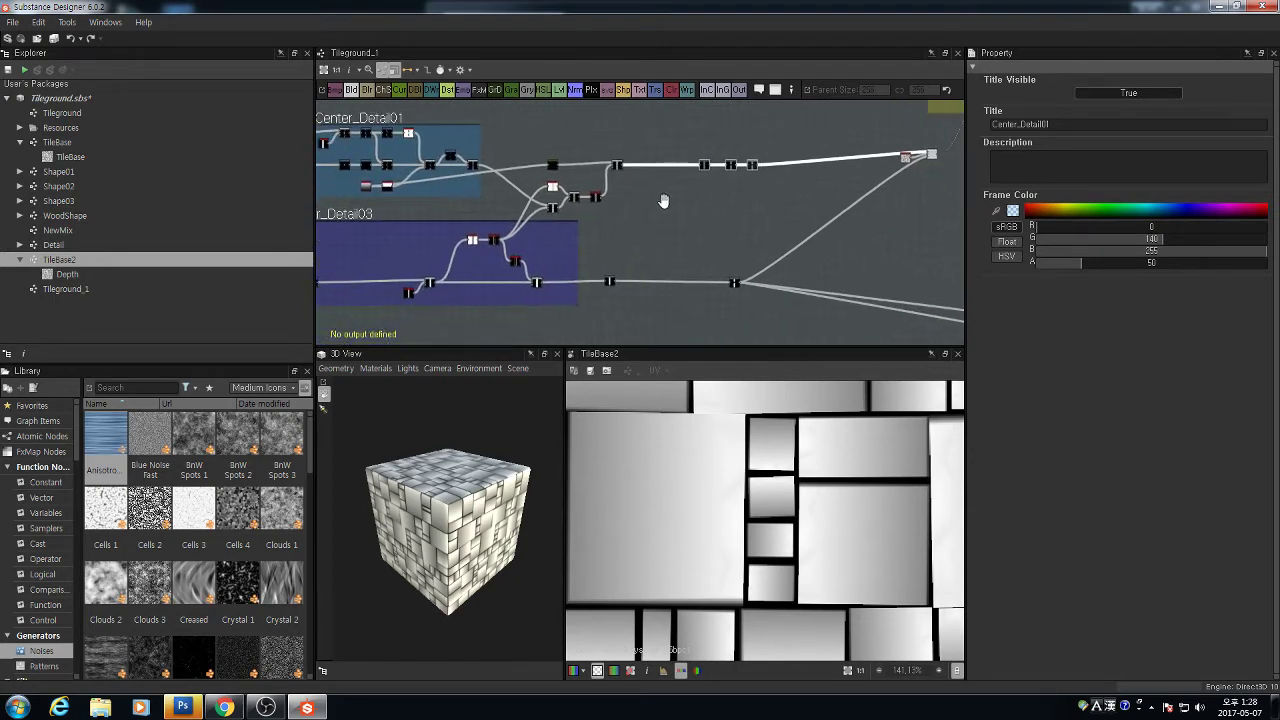
{"action": "scroll", "coordinate": [614, 226], "scroll_direction": "up", "scroll_amount": 3}
Move the node that follows the Center_Detail03 frame up, beneath the merging blend
{"action": "left_click", "coordinate": [665, 226]}
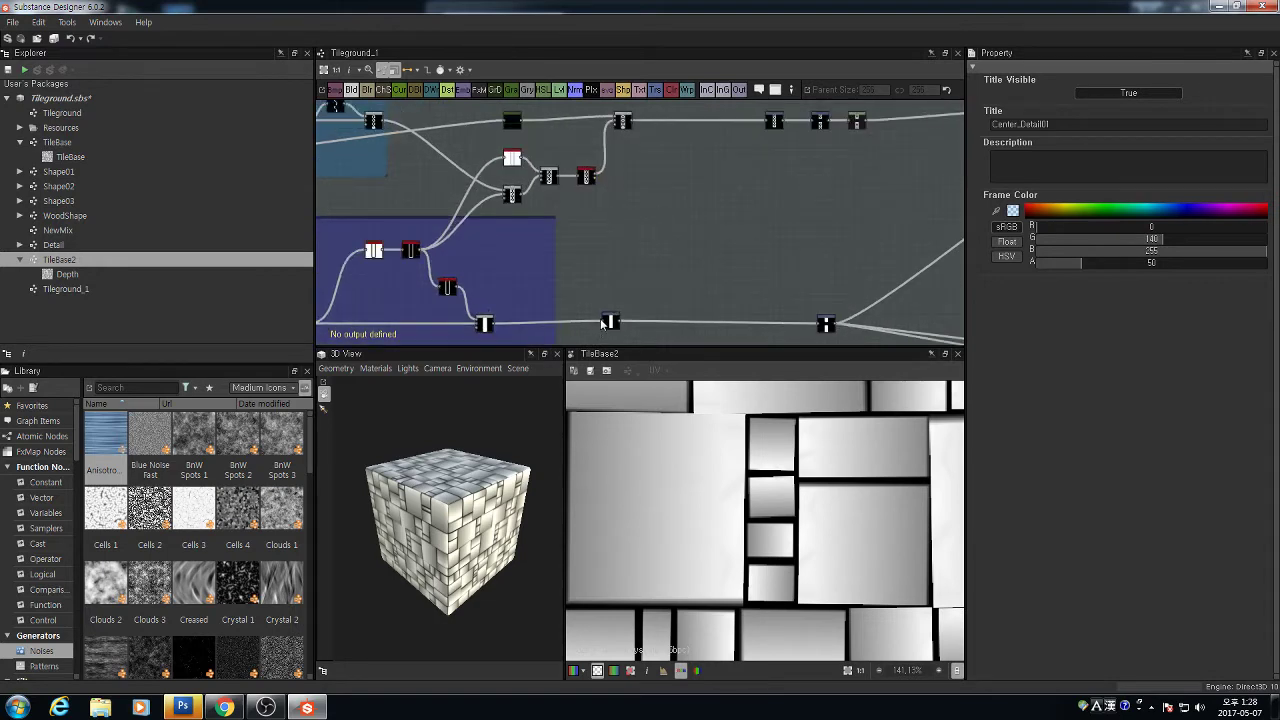
{"action": "scroll", "coordinate": [604, 322], "scroll_direction": "down", "scroll_amount": 2}
{"action": "scroll", "coordinate": [561, 228], "scroll_direction": "down", "scroll_amount": 1}
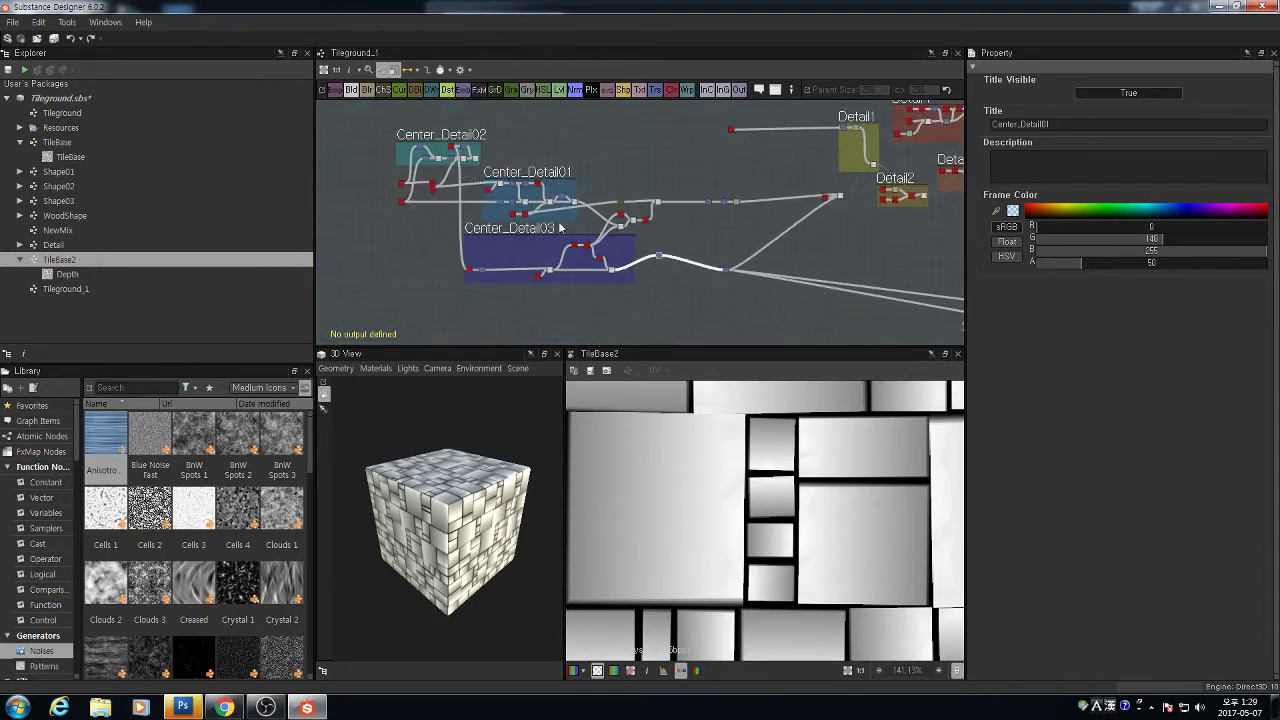
{"action": "scroll", "coordinate": [479, 175], "scroll_direction": "down", "scroll_amount": 2}
{"action": "left_click_drag", "start_coordinate": [410, 129], "coordinate": [612, 286]}
{"action": "scroll", "coordinate": [613, 257], "scroll_direction": "up", "scroll_amount": 3}
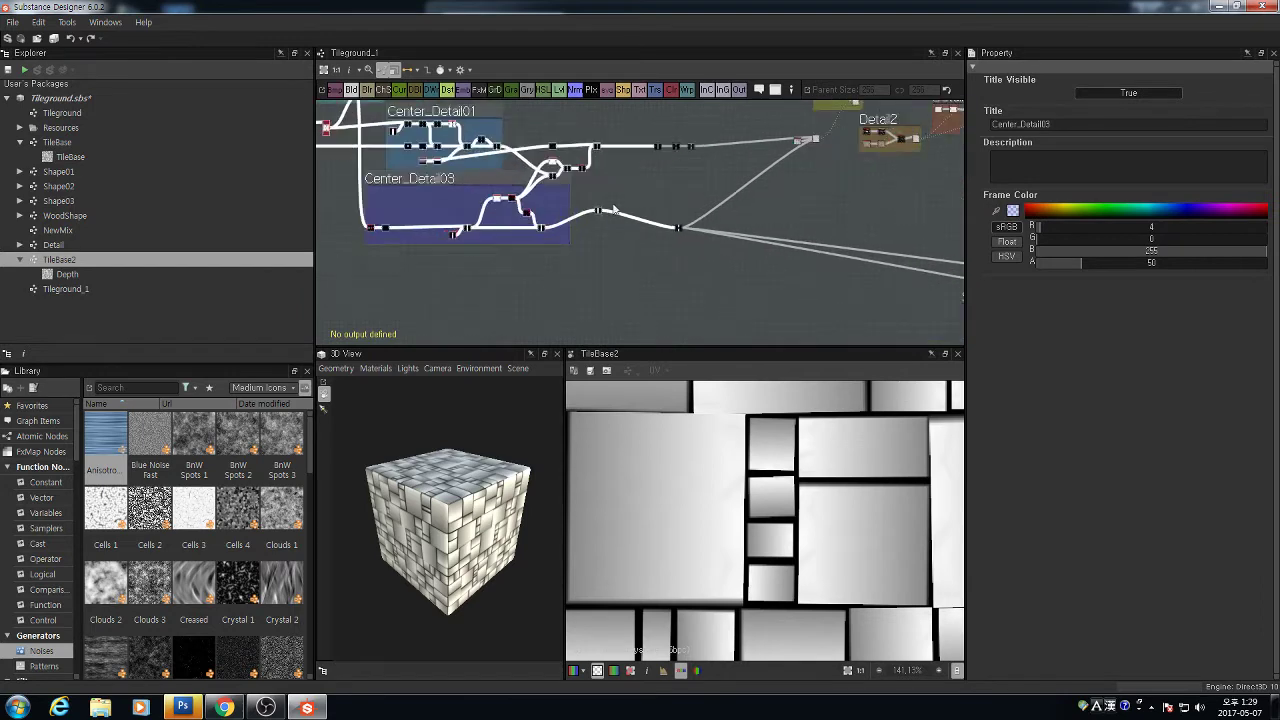
{"action": "scroll", "coordinate": [612, 206], "scroll_direction": "down", "scroll_amount": 1}
{"action": "middle_click_drag", "start_coordinate": [602, 190], "coordinate": [664, 211]}
{"action": "left_click", "coordinate": [346, 232]}
Create a new graph named Shape01_2 in the Tileground package from the Empty template
{"action": "left_click", "coordinate": [43, 101]}
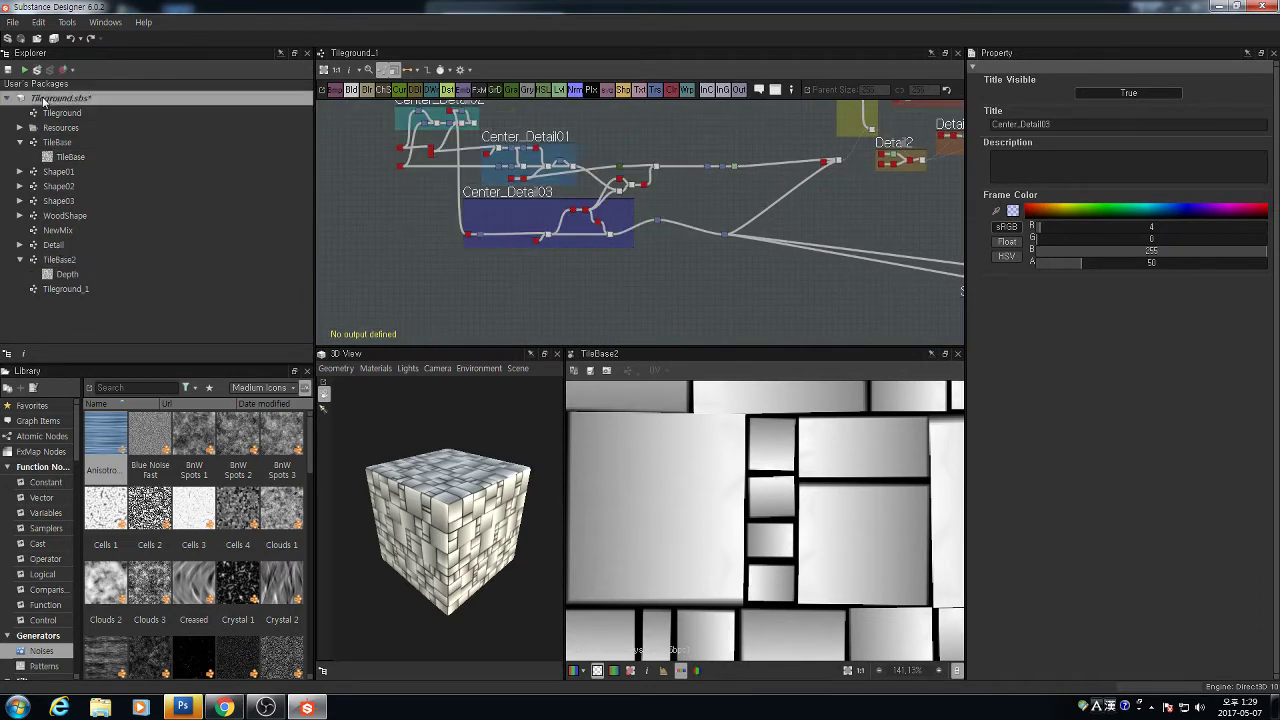
{"action": "right_click", "coordinate": [43, 101]}
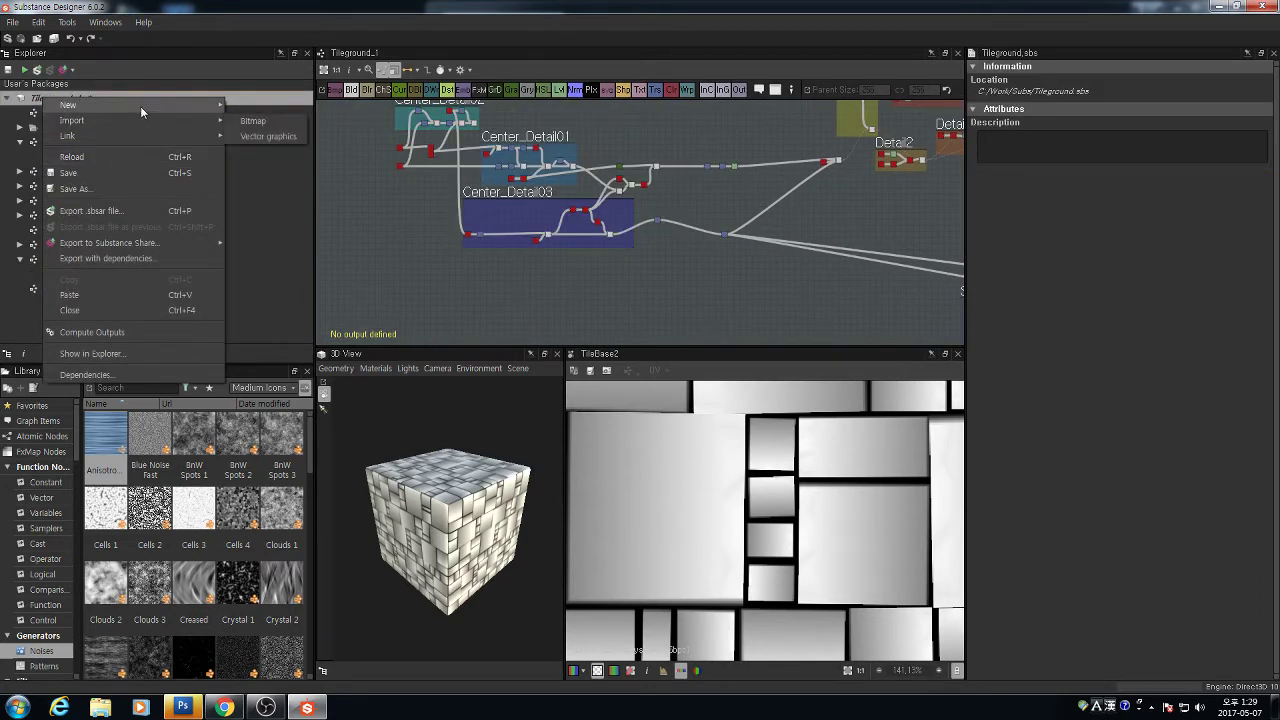
{"action": "mouse_move", "coordinate": [140, 106]}
{"action": "left_click", "coordinate": [262, 106]}
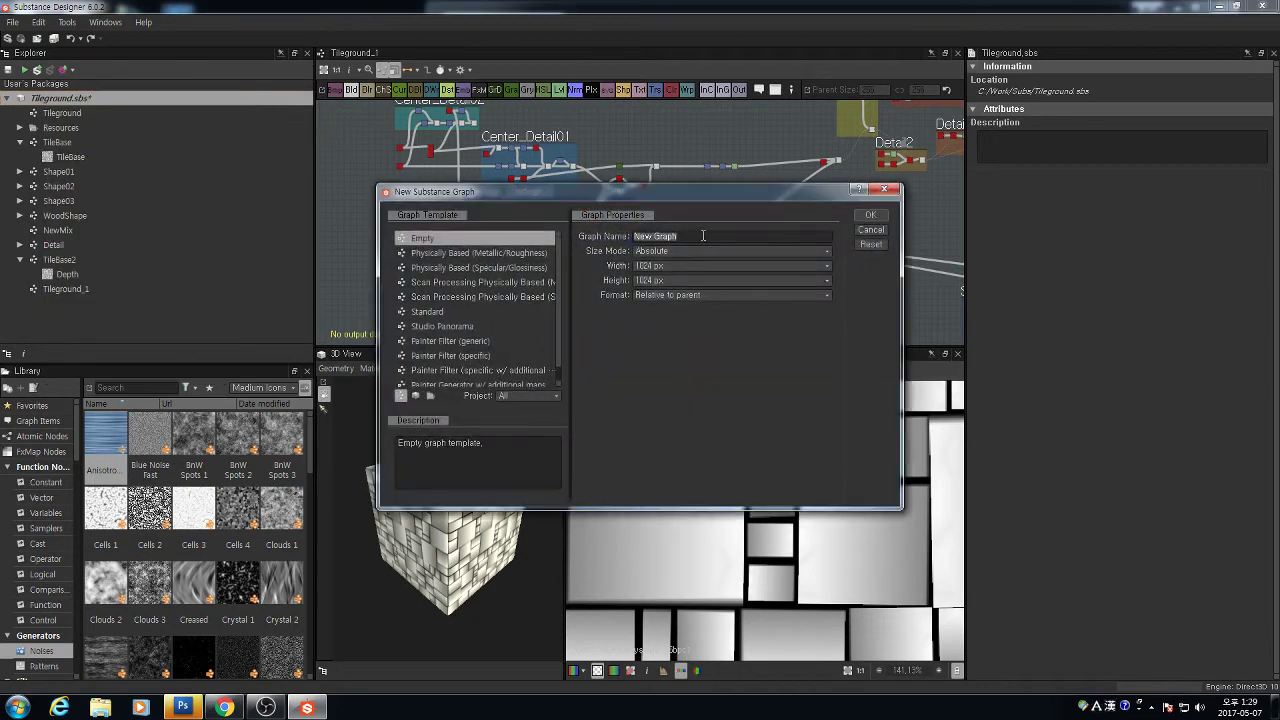
{"action": "type", "text": "SN"}
{"action": "left_click", "coordinate": [880, 216]}
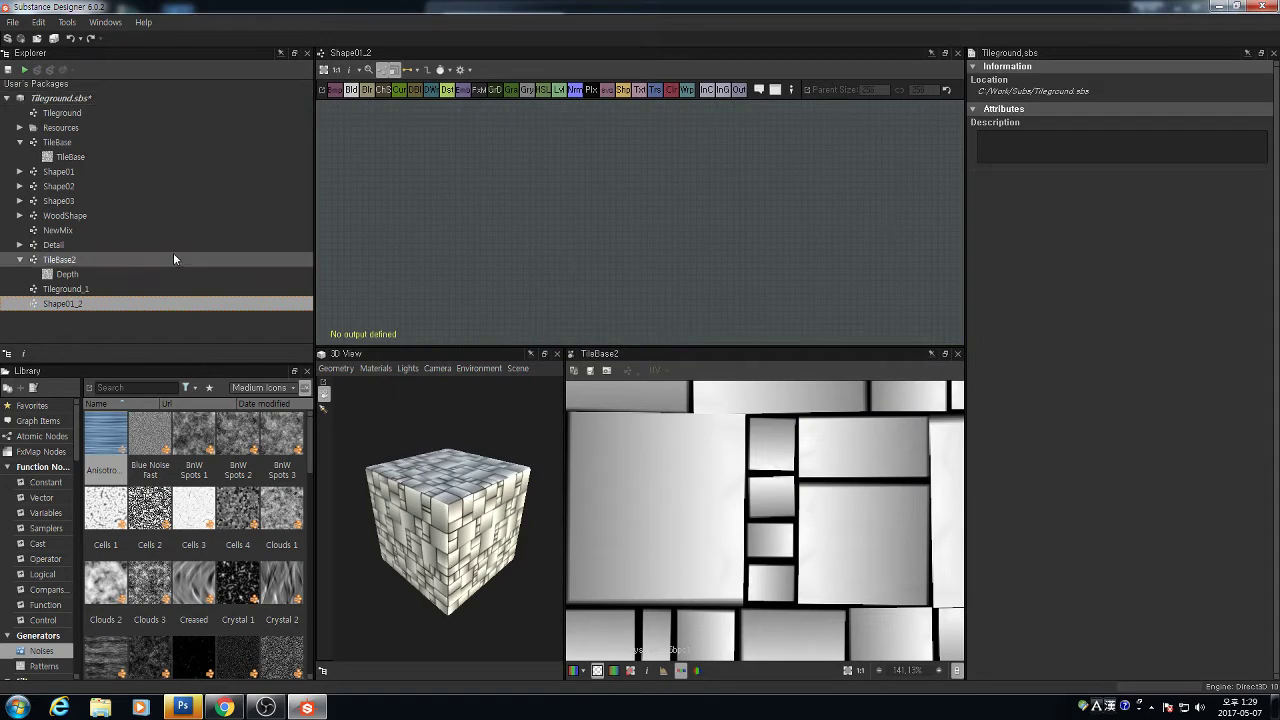
Copy the Center_Detail01, Center_Detail02 and Center_Detail03 frames with their nodes and merging blend from Tileground_1 into Shape01_2
{"action": "left_click", "coordinate": [84, 288]}
{"action": "double_click", "coordinate": [237, 293]}
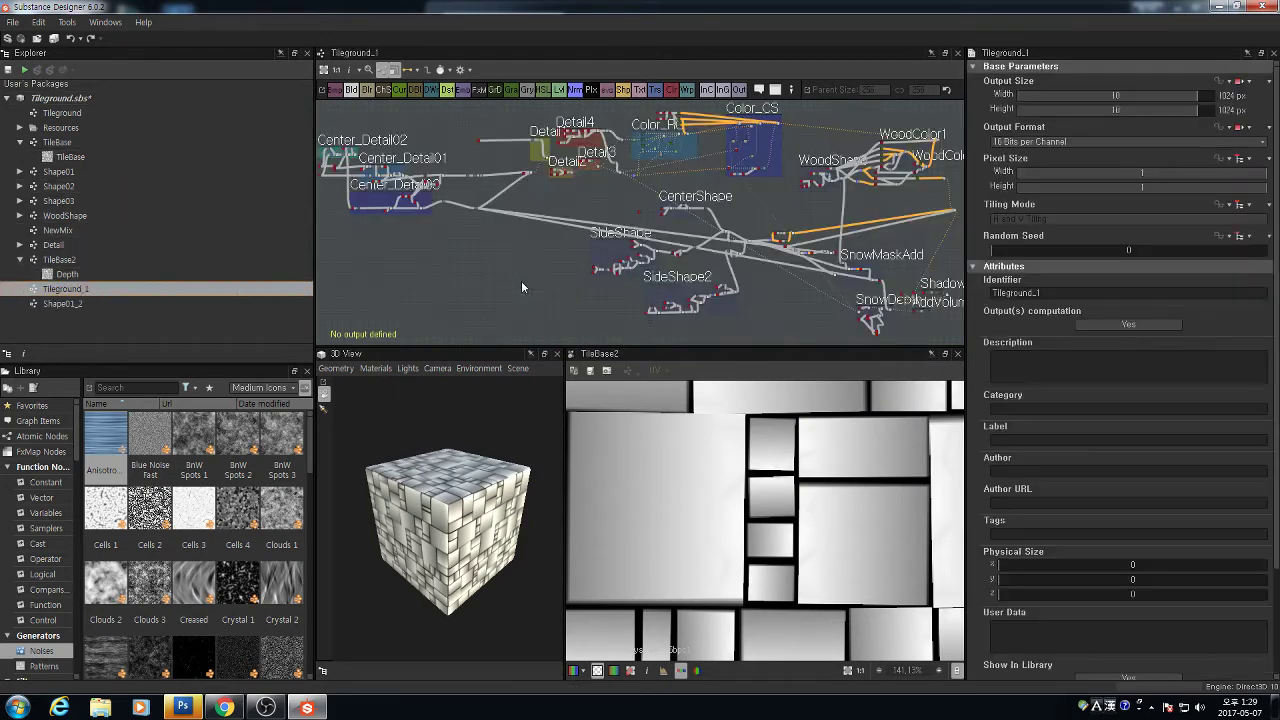
{"action": "middle_click_drag", "start_coordinate": [626, 301], "coordinate": [811, 319]}
{"action": "scroll", "coordinate": [527, 133], "scroll_direction": "up", "scroll_amount": 3}
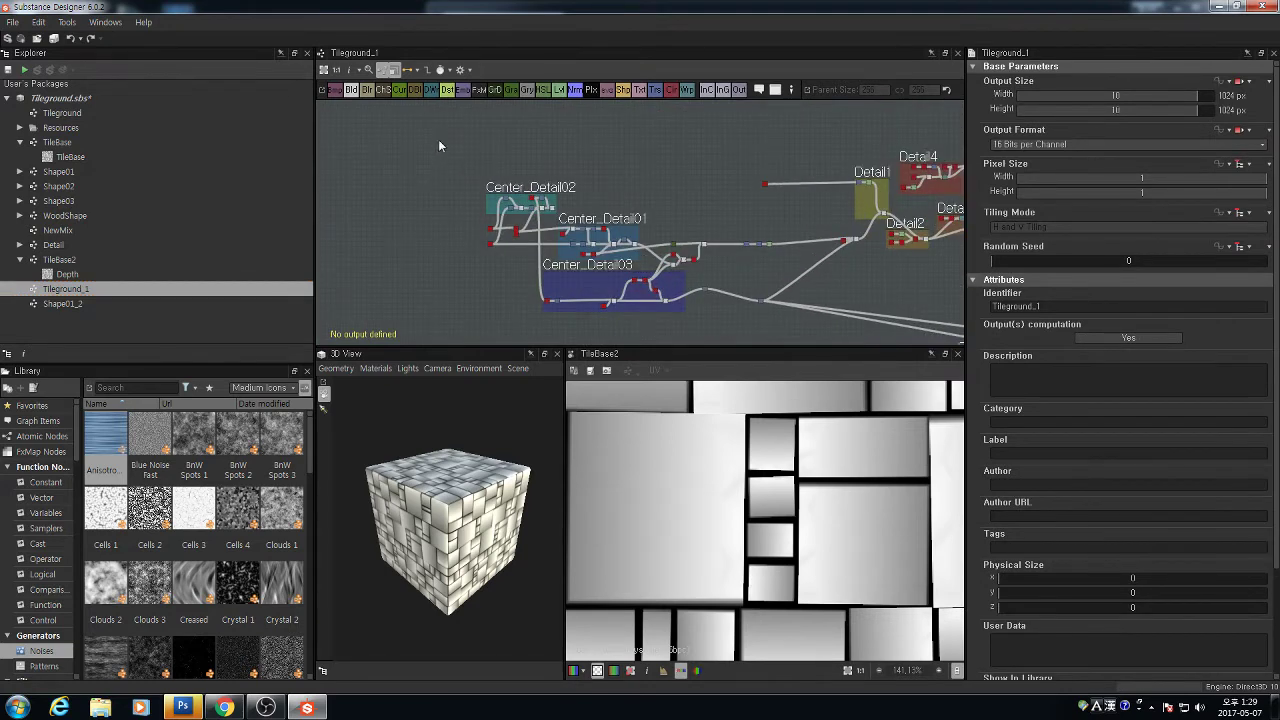
{"action": "left_click_drag", "start_coordinate": [438, 140], "coordinate": [714, 346]}
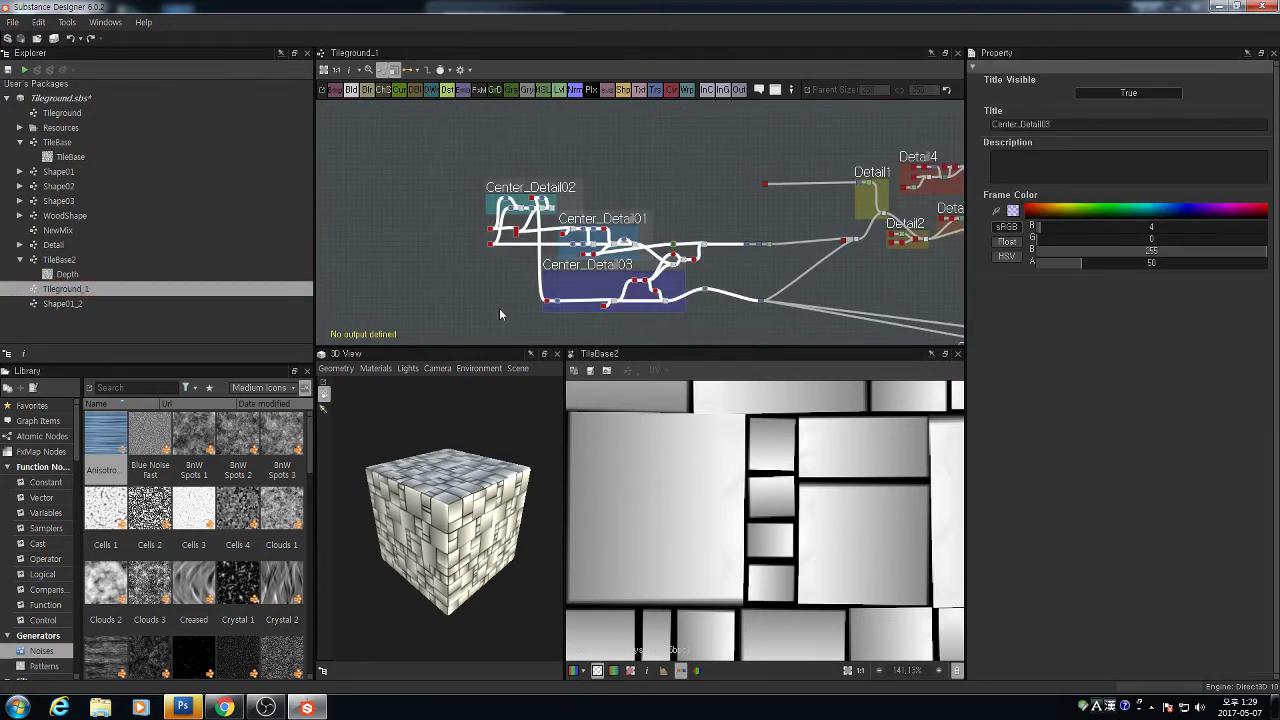
{"action": "left_click", "coordinate": [95, 304]}
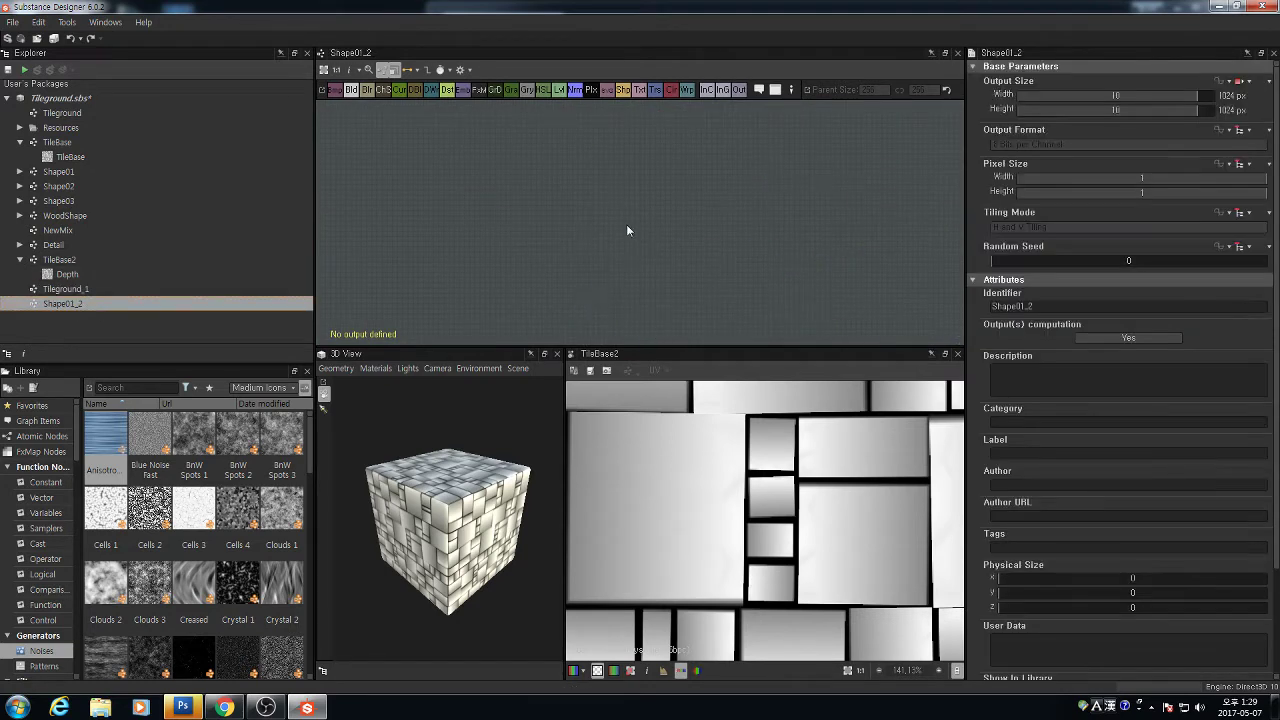
{"action": "key", "text": "ctrl+v"}
{"action": "key", "text": "f"}
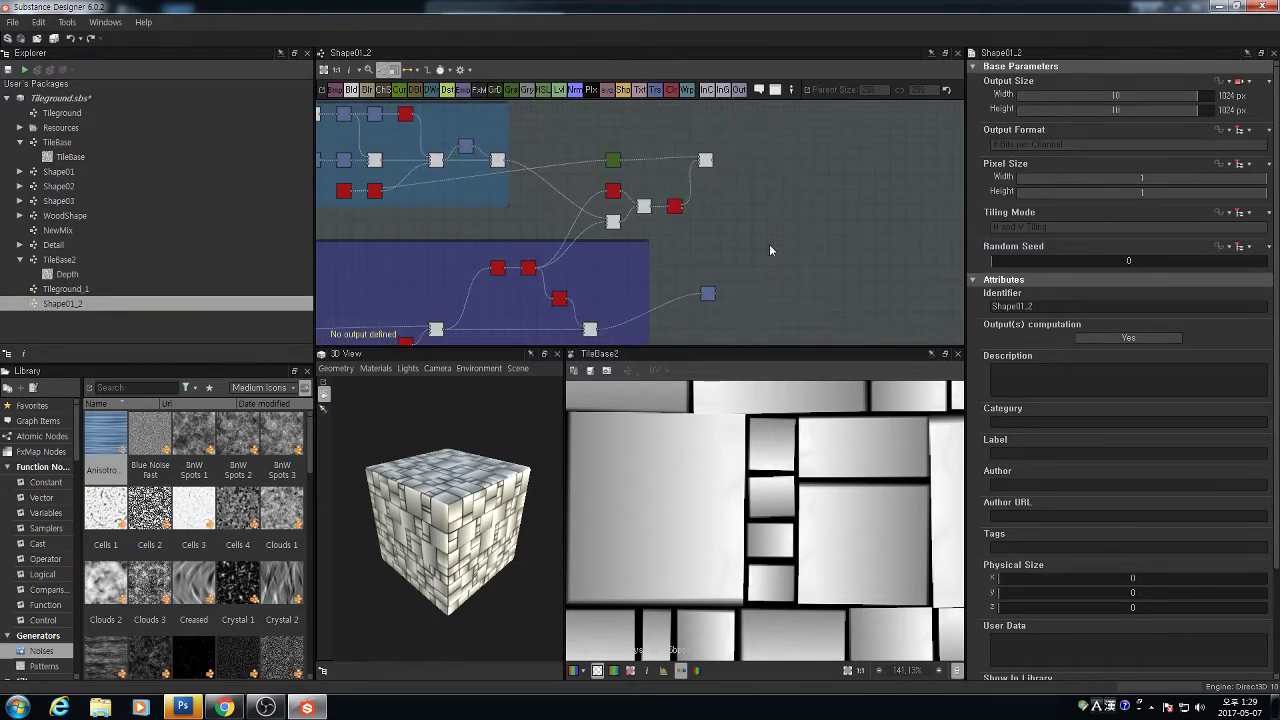
Add an Output node in Shape01_2, feed it from the merging blend and set its identifier to Depth
{"action": "key", "text": "space"}
{"action": "type", "text": "out"}
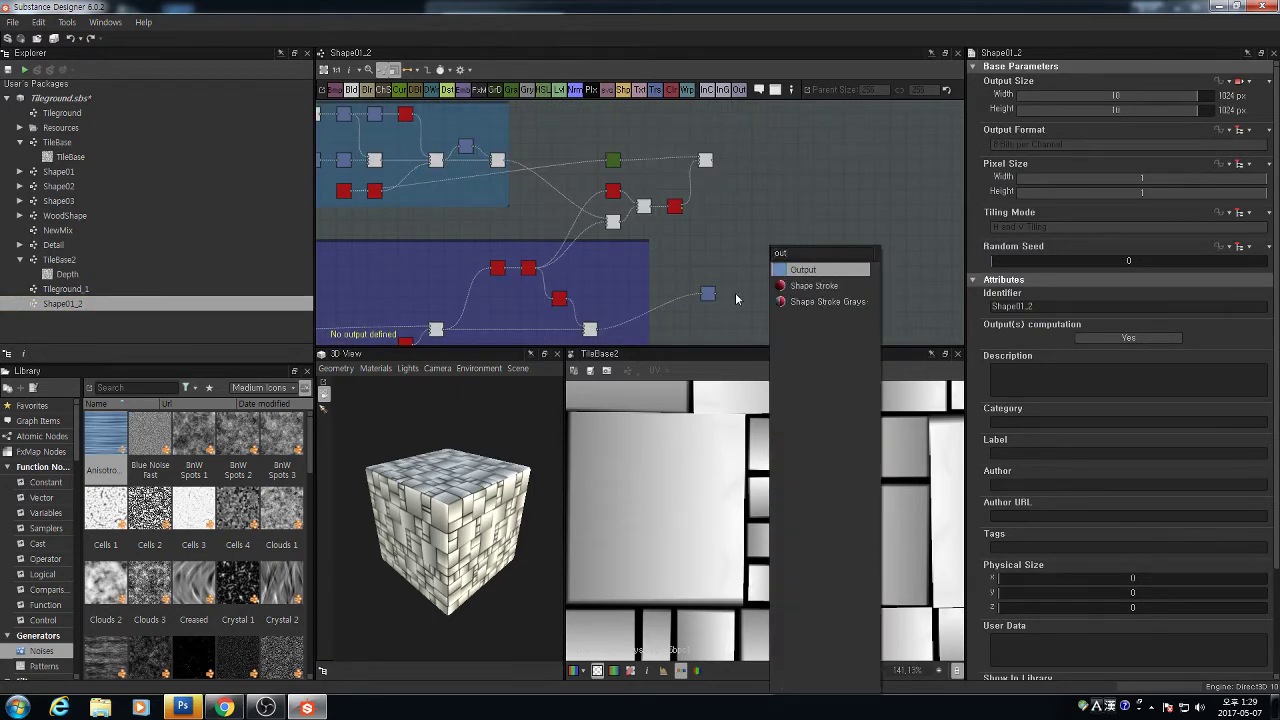
{"action": "left_click", "coordinate": [783, 270]}
{"action": "scroll", "coordinate": [769, 241], "scroll_direction": "up", "scroll_amount": 4}
{"action": "left_click_drag", "start_coordinate": [769, 243], "coordinate": [752, 75]}
{"action": "middle_click_drag", "start_coordinate": [701, 188], "coordinate": [697, 276]}
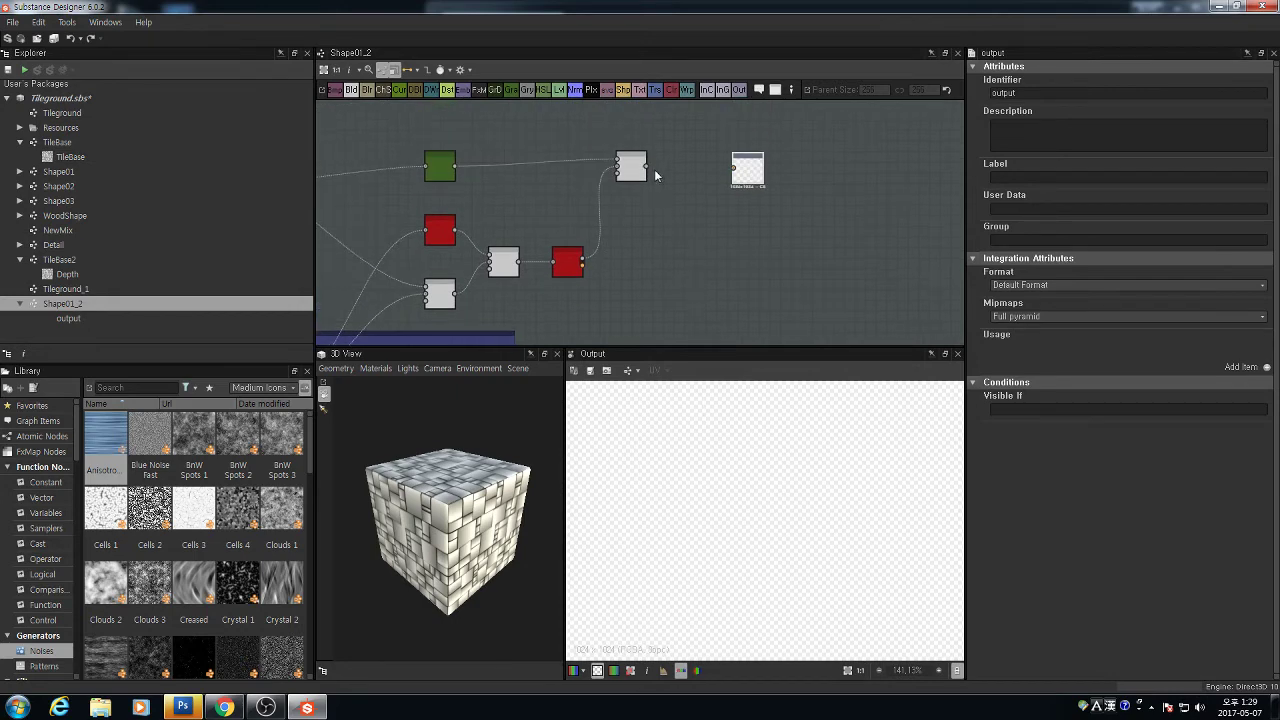
{"action": "left_click_drag", "start_coordinate": [647, 166], "coordinate": [738, 169]}
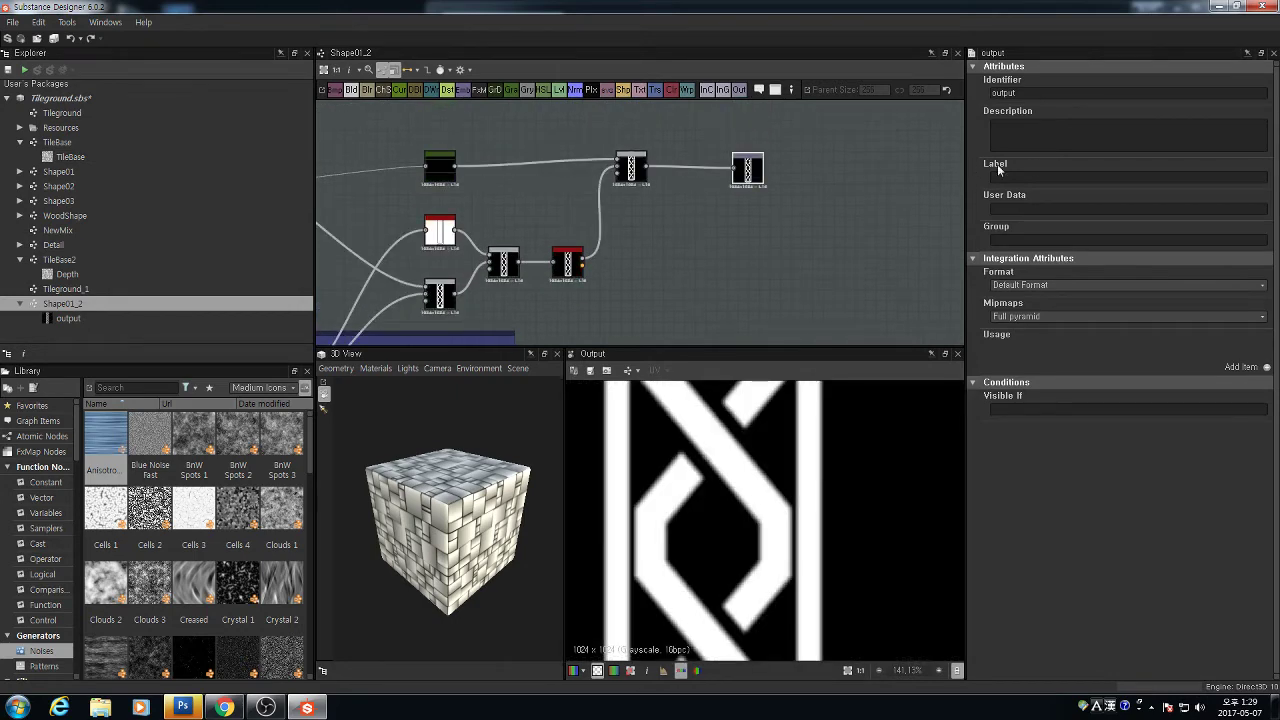
{"action": "double_click", "coordinate": [1040, 93]}
{"action": "type", "text": "Depth"}
Add a second Output node fed by the node following the Center_Detail03 frame, and set its identifier to Mask
{"action": "middle_click_drag", "start_coordinate": [761, 345], "coordinate": [770, 211]}
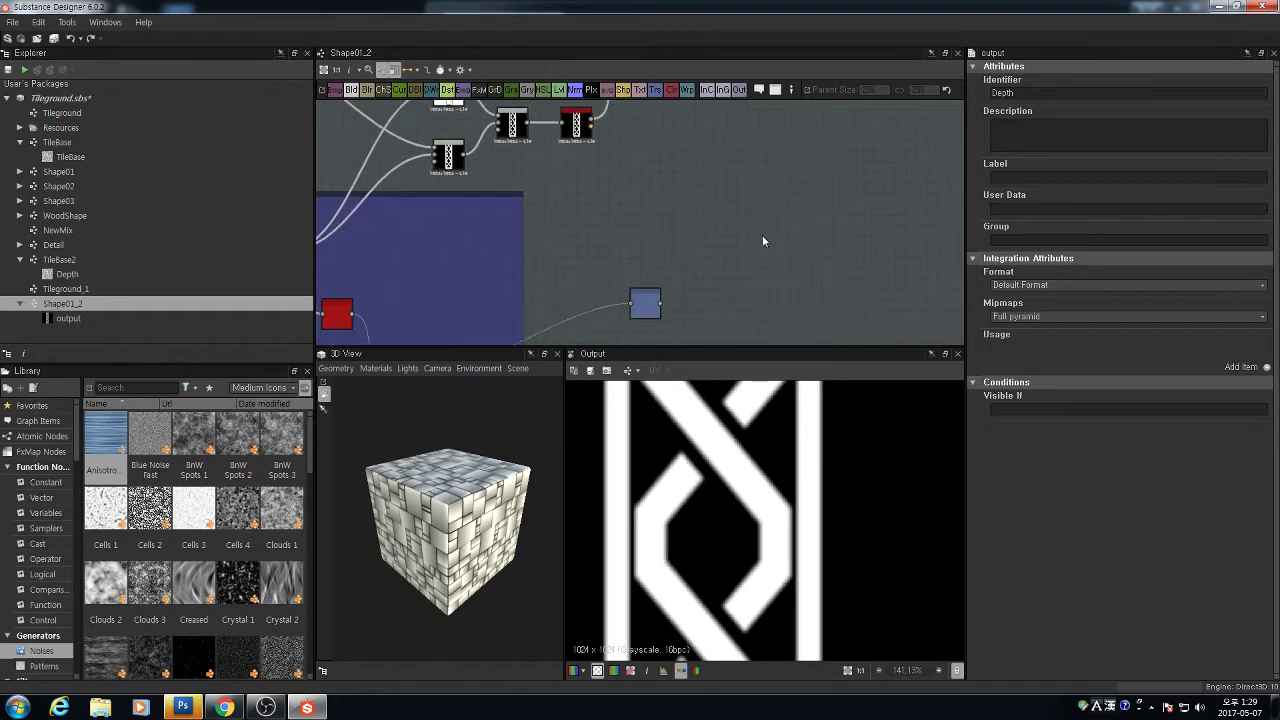
{"action": "right_click", "coordinate": [762, 234]}
{"action": "type", "text": "out"}
{"action": "left_click", "coordinate": [781, 263]}
{"action": "left_click_drag", "start_coordinate": [660, 304], "coordinate": [761, 300]}
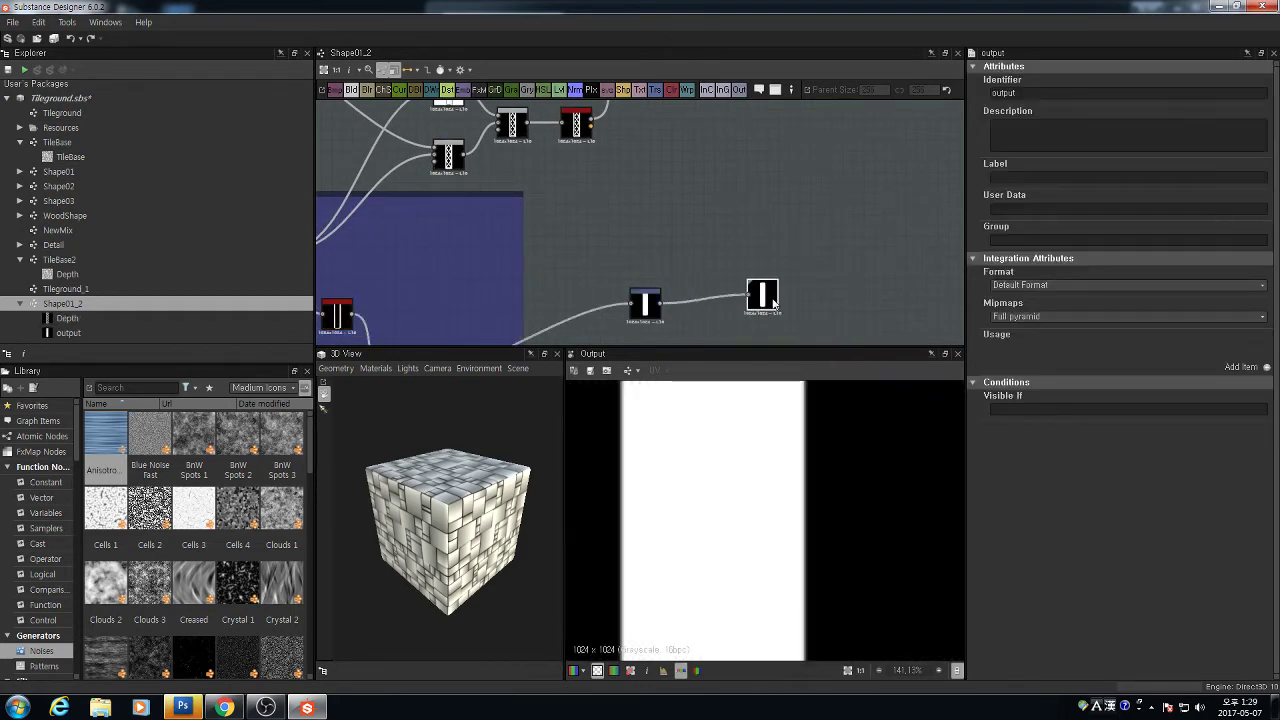
{"action": "left_click_drag", "start_coordinate": [1036, 97], "coordinate": [955, 91]}
{"action": "type", "text": "Mask"}
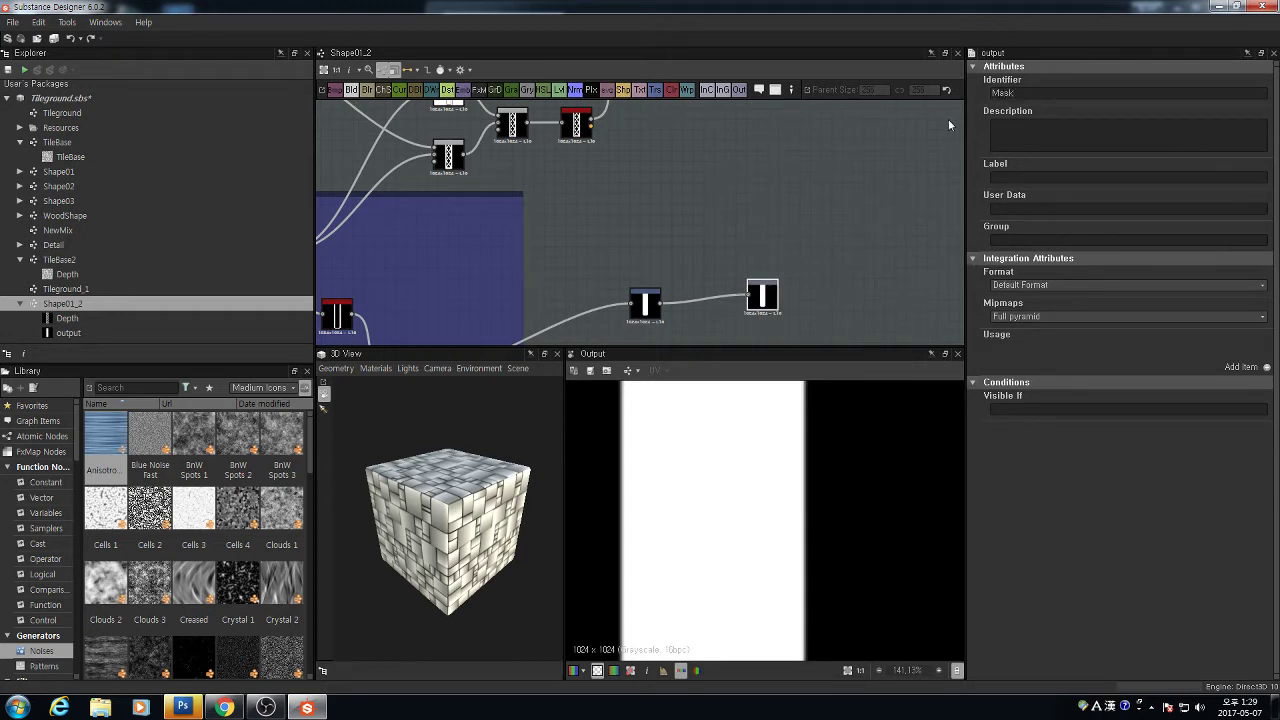
{"action": "key", "text": "Return"}
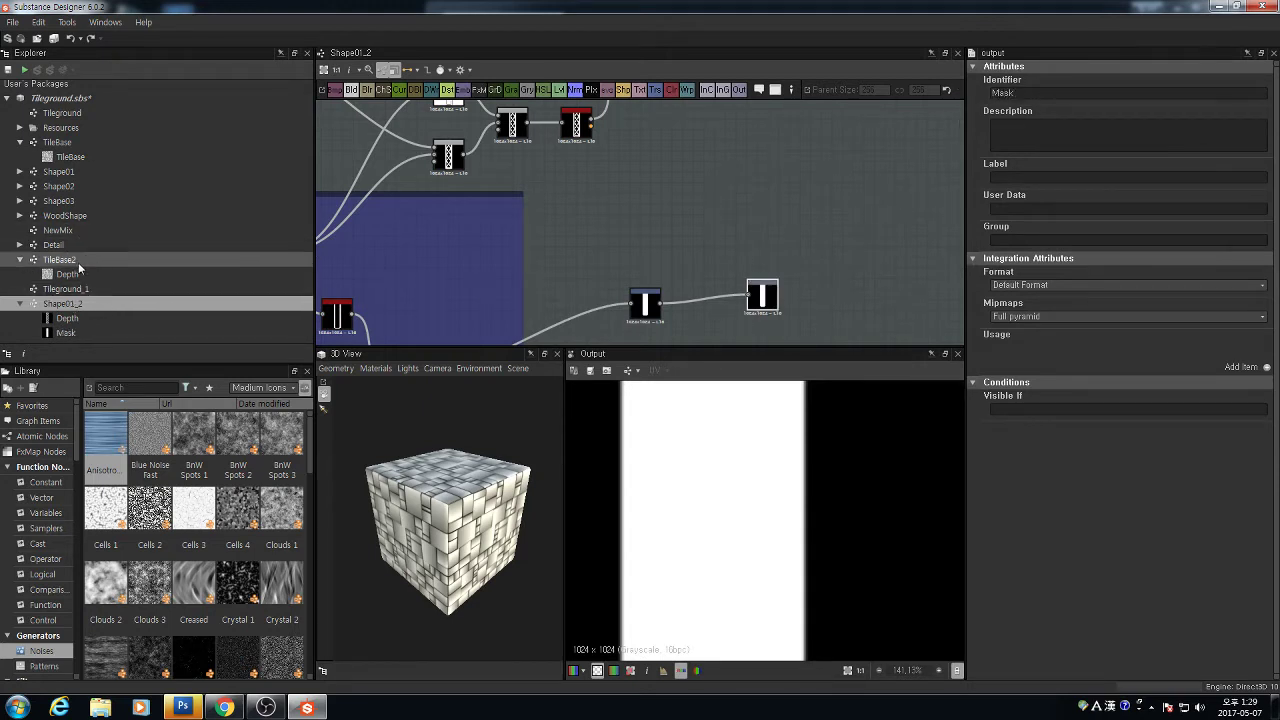
In the Tileground_1 graph, move the Center_Detail frames and their nodes away from the nodes they feed
{"action": "double_click", "coordinate": [78, 289]}
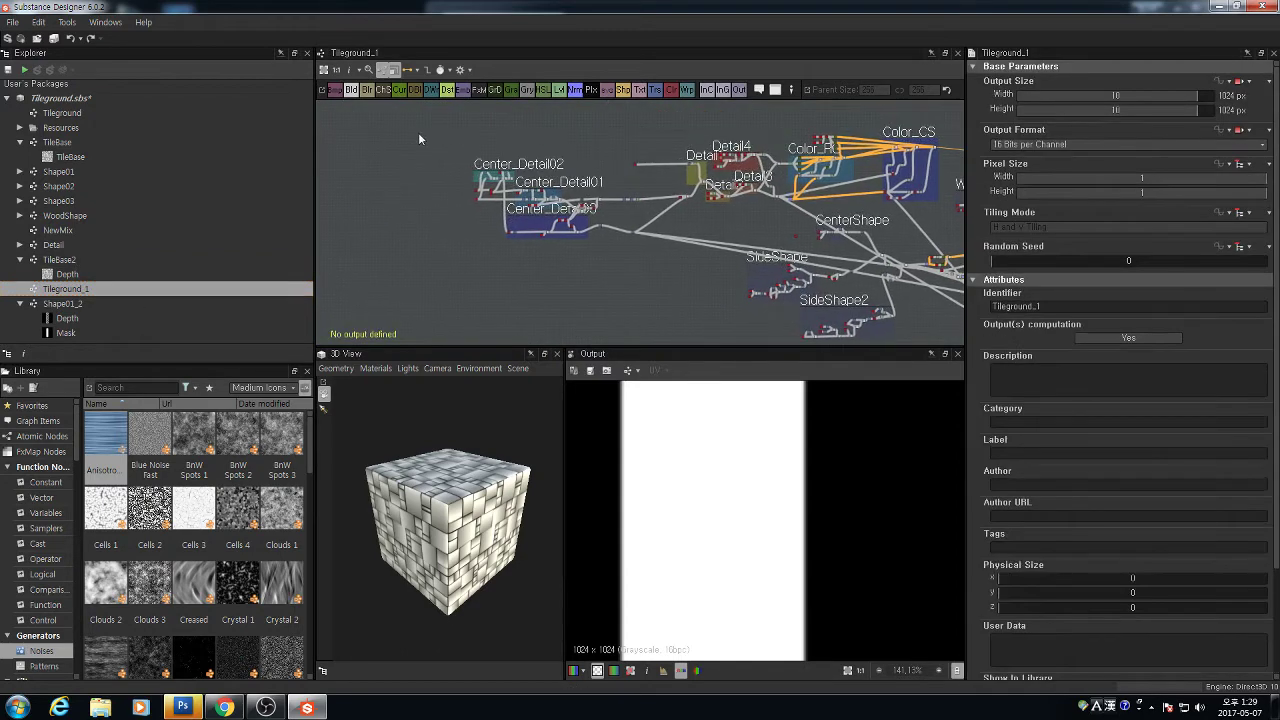
{"action": "scroll", "coordinate": [646, 236], "scroll_direction": "down", "scroll_amount": 1}
{"action": "left_click_drag", "start_coordinate": [459, 144], "coordinate": [748, 348]}
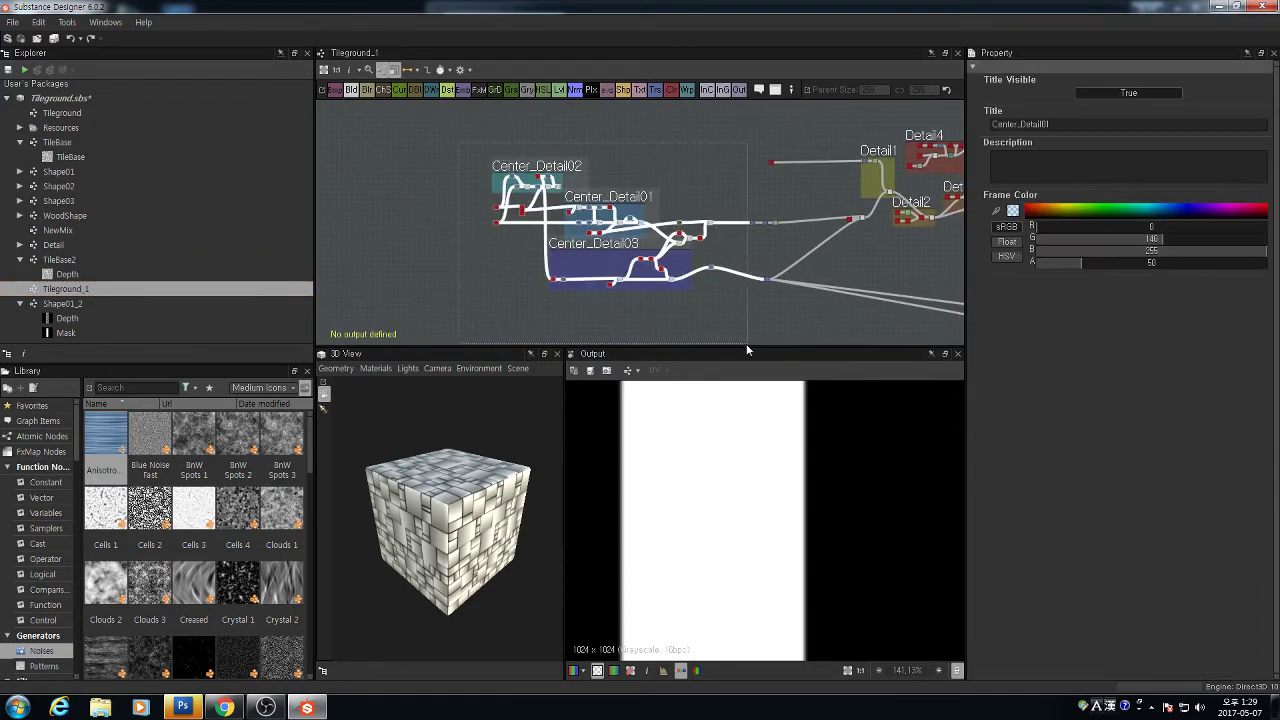
{"action": "scroll", "coordinate": [710, 268], "scroll_direction": "up", "scroll_amount": 1}
{"action": "scroll", "coordinate": [691, 269], "scroll_direction": "up", "scroll_amount": 2}
{"action": "left_click_drag", "start_coordinate": [706, 217], "coordinate": [582, 176]}
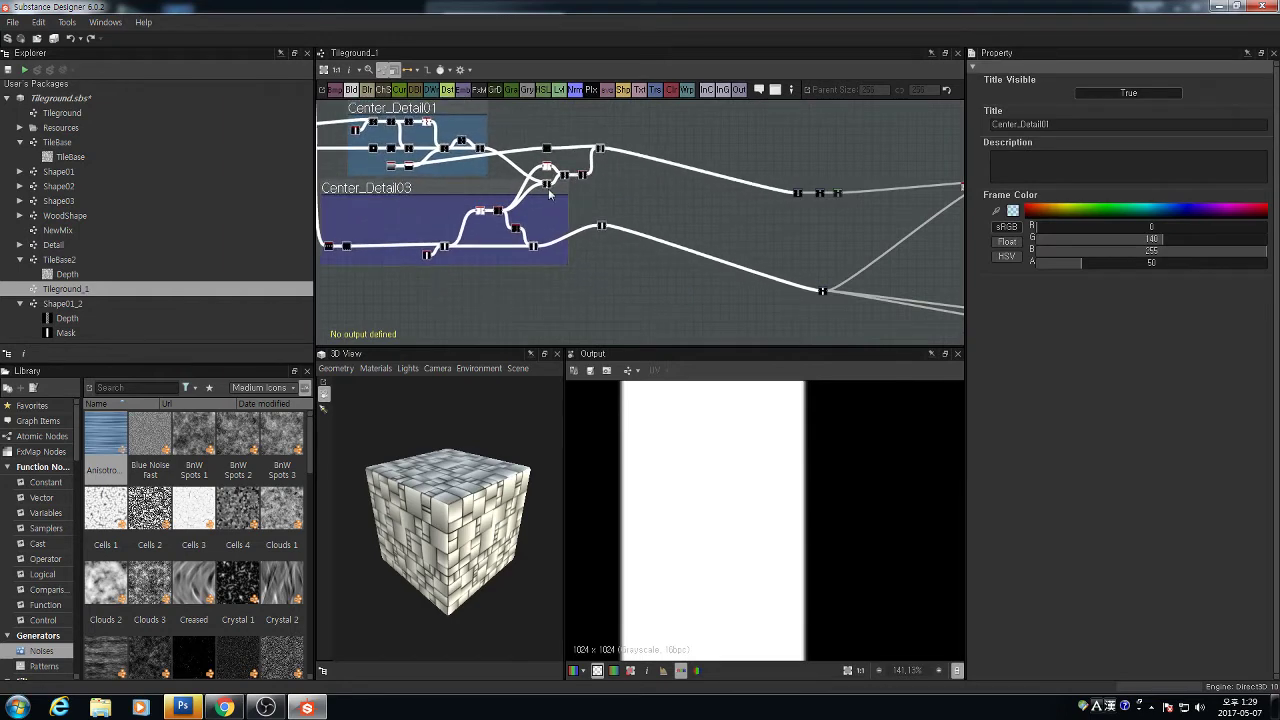
Place a Shape01_2 instance in Tileground_1 and connect its Depth and Mask outputs to the nodes the Center_Detail chains fed
{"action": "left_click", "coordinate": [73, 304]}
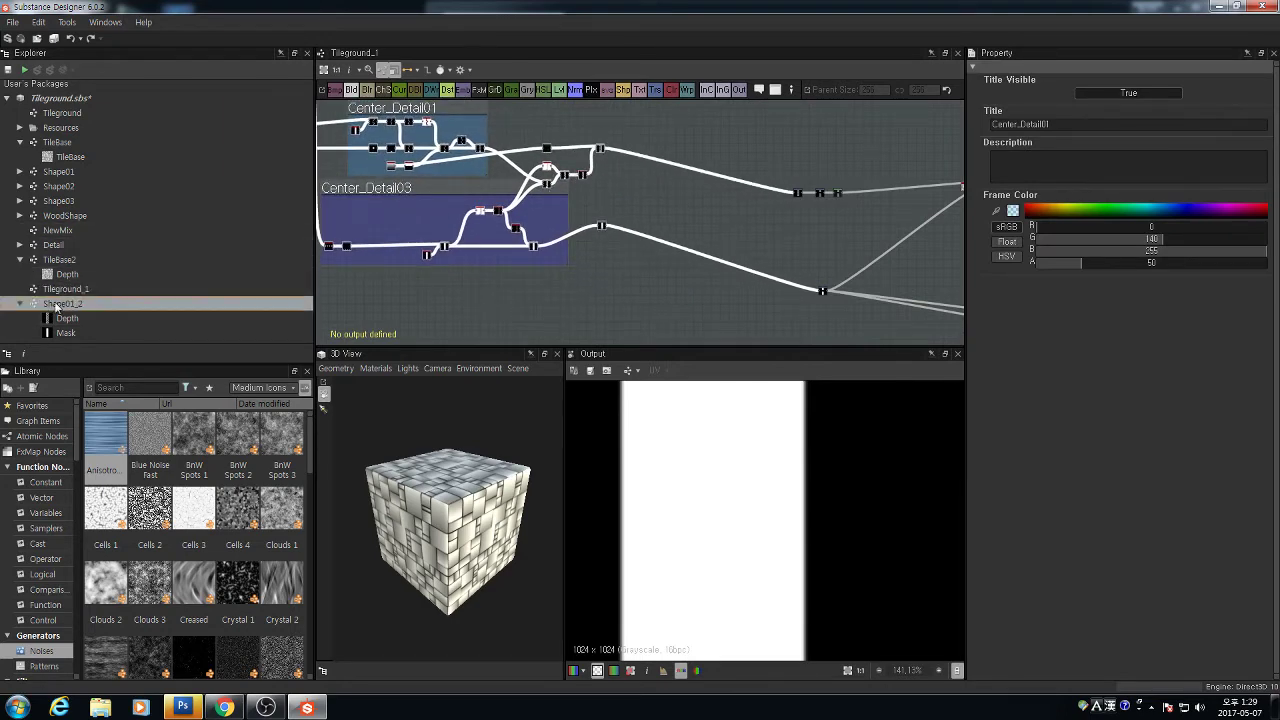
{"action": "left_click_drag", "start_coordinate": [57, 308], "coordinate": [739, 214]}
{"action": "scroll", "coordinate": [706, 230], "scroll_direction": "up", "scroll_amount": 2}
{"action": "scroll", "coordinate": [803, 194], "scroll_direction": "up", "scroll_amount": 4}
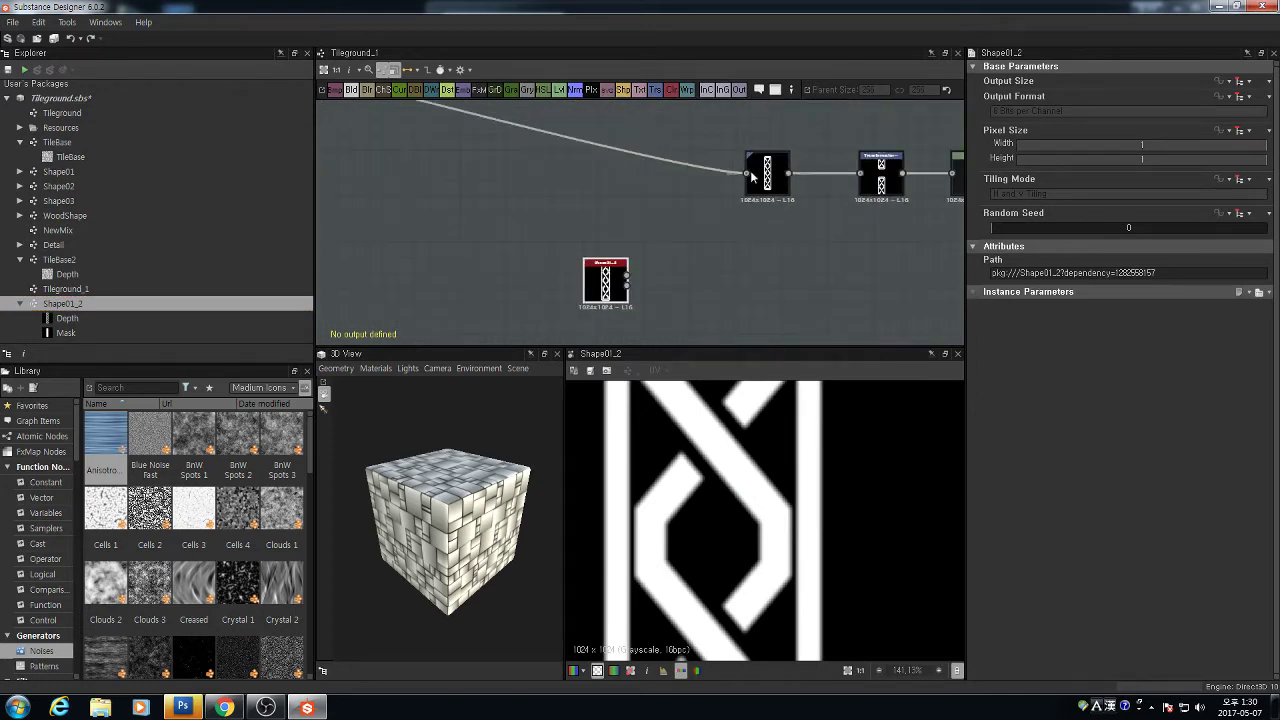
{"action": "left_click_drag", "start_coordinate": [657, 253], "coordinate": [627, 275]}
{"action": "scroll", "coordinate": [711, 251], "scroll_direction": "down", "scroll_amount": 5}
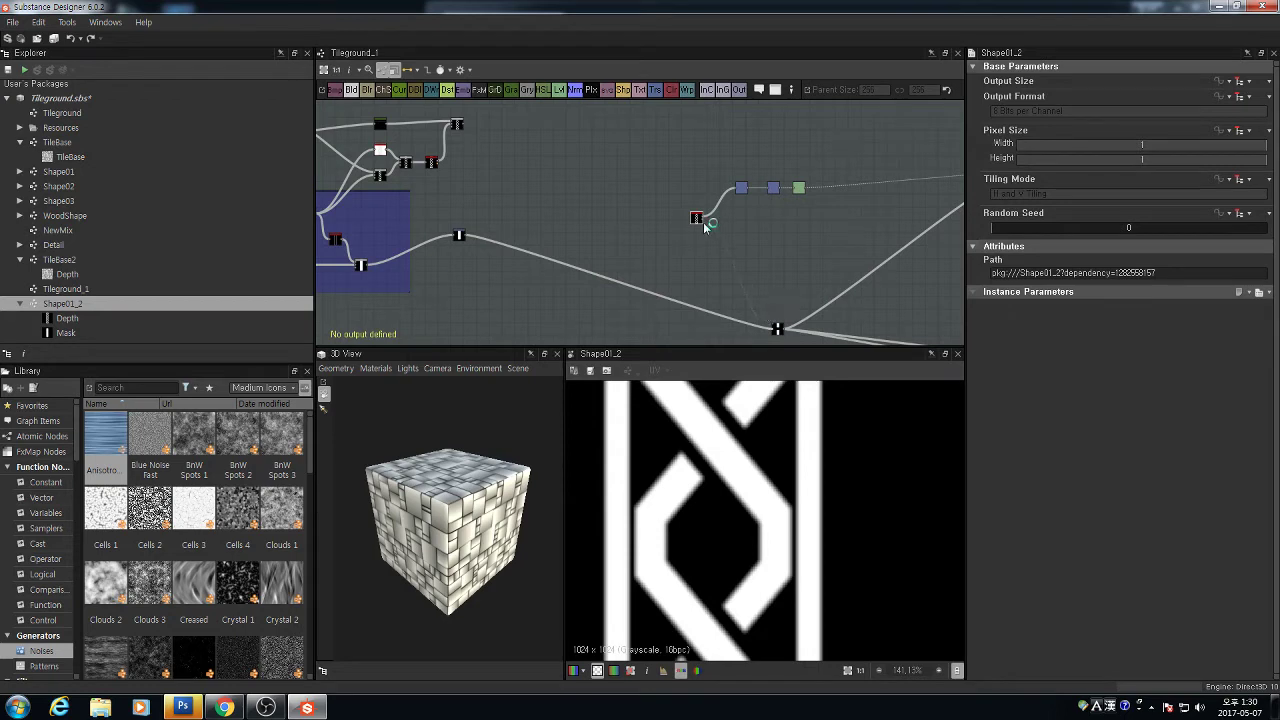
Delete the replaced Center_Detail frames and their nodes from Tileground_1
{"action": "scroll", "coordinate": [655, 261], "scroll_direction": "down", "scroll_amount": 5}
{"action": "left_click_drag", "start_coordinate": [630, 123], "coordinate": [336, 316]}
{"action": "key", "text": "Delete"}
Preview the blend that combines the Shape01_2 chain with the TileBase2 node
{"action": "scroll", "coordinate": [697, 250], "scroll_direction": "up", "scroll_amount": 5}
{"action": "middle_click_drag", "start_coordinate": [694, 246], "coordinate": [483, 253]}
{"action": "scroll", "coordinate": [780, 200], "scroll_direction": "up", "scroll_amount": 5}
{"action": "double_click", "coordinate": [782, 240]}
{"action": "scroll", "coordinate": [705, 242], "scroll_direction": "down", "scroll_amount": 3}
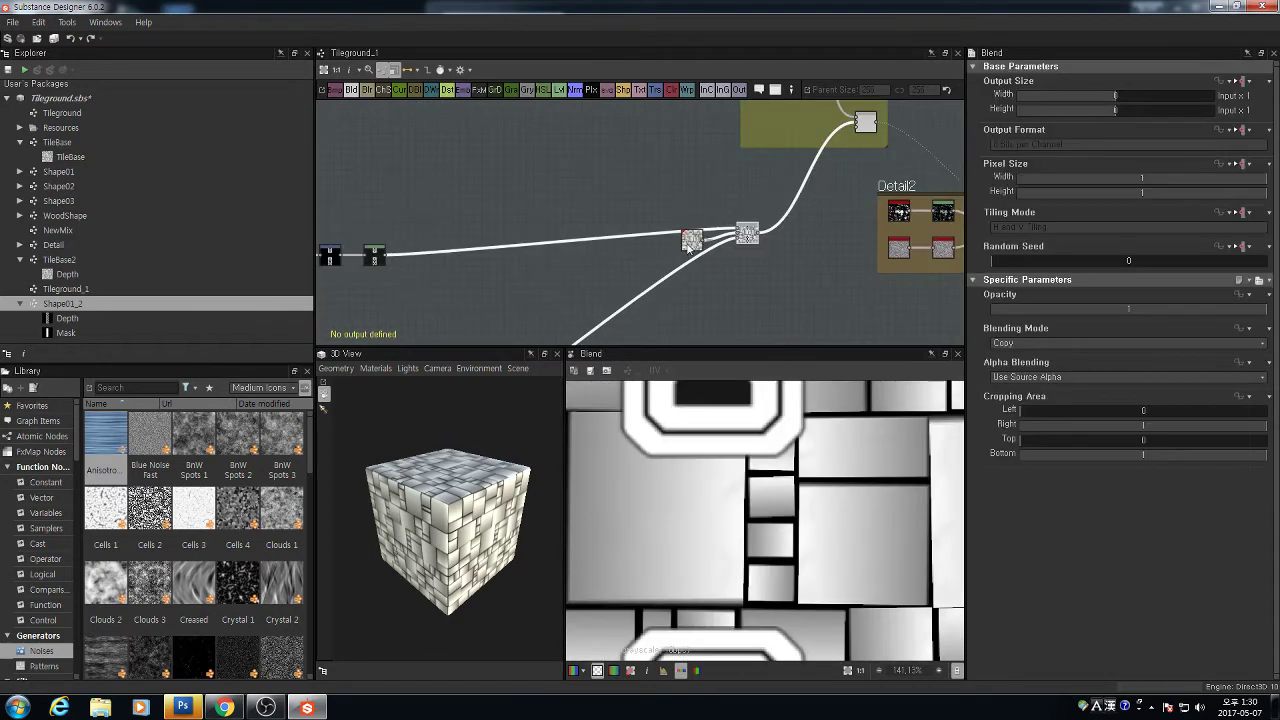
Move the Shape01_2 chain and the node carrying its mask close to the blend they feed
{"action": "scroll", "coordinate": [675, 249], "scroll_direction": "down", "scroll_amount": 7}
{"action": "scroll", "coordinate": [580, 257], "scroll_direction": "up", "scroll_amount": 3}
{"action": "left_click_drag", "start_coordinate": [535, 209], "coordinate": [746, 199]}
{"action": "scroll", "coordinate": [645, 238], "scroll_direction": "up", "scroll_amount": 1}
{"action": "middle_click_drag", "start_coordinate": [624, 321], "coordinate": [598, 304]}
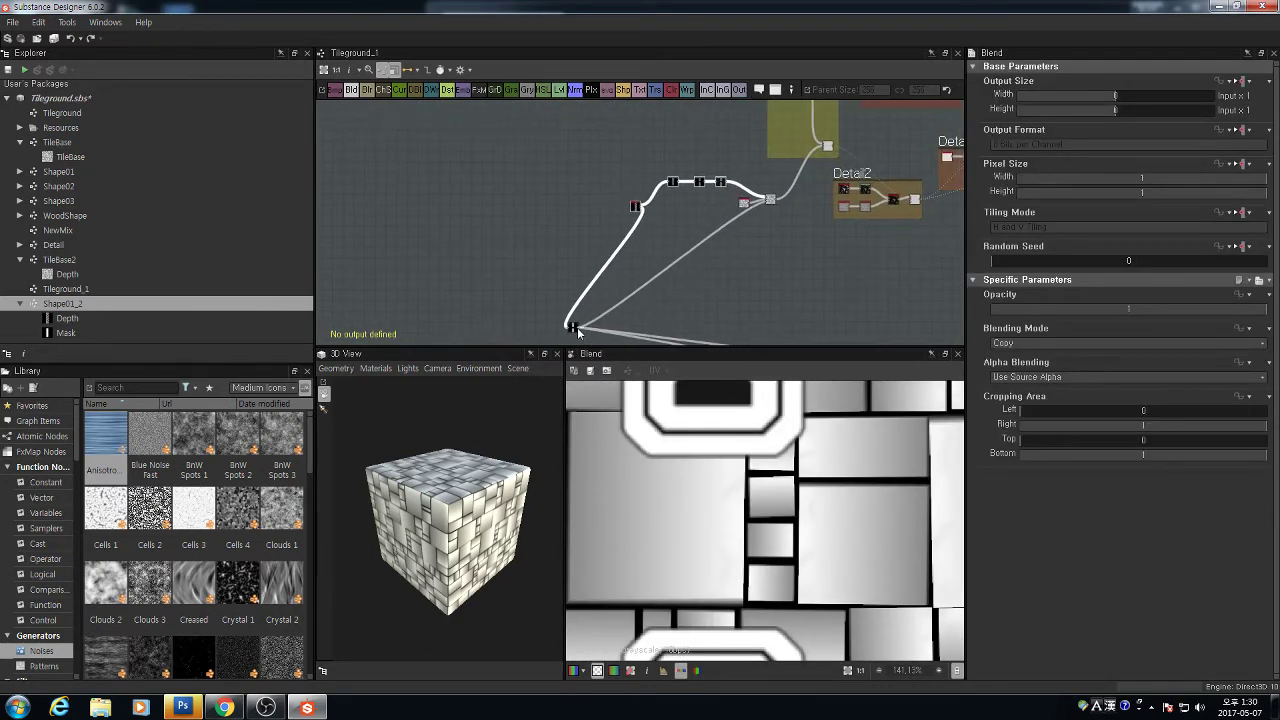
{"action": "left_click_drag", "start_coordinate": [573, 328], "coordinate": [771, 230]}
{"action": "scroll", "coordinate": [778, 200], "scroll_direction": "up", "scroll_amount": 5}
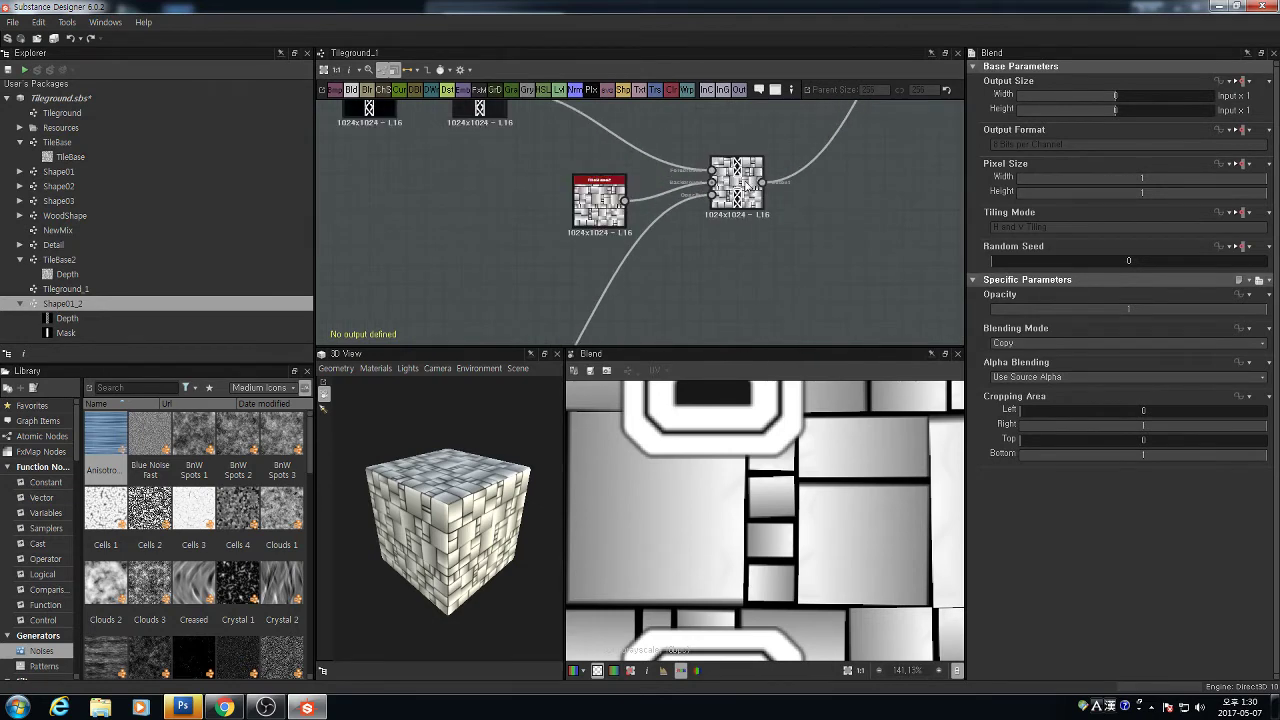
{"action": "scroll", "coordinate": [745, 185], "scroll_direction": "down", "scroll_amount": 5}
Shift the whole Shape01_2, TileBase2 and blend group down and away from the Detail1 frame
{"action": "left_click_drag", "start_coordinate": [699, 201], "coordinate": [789, 276]}
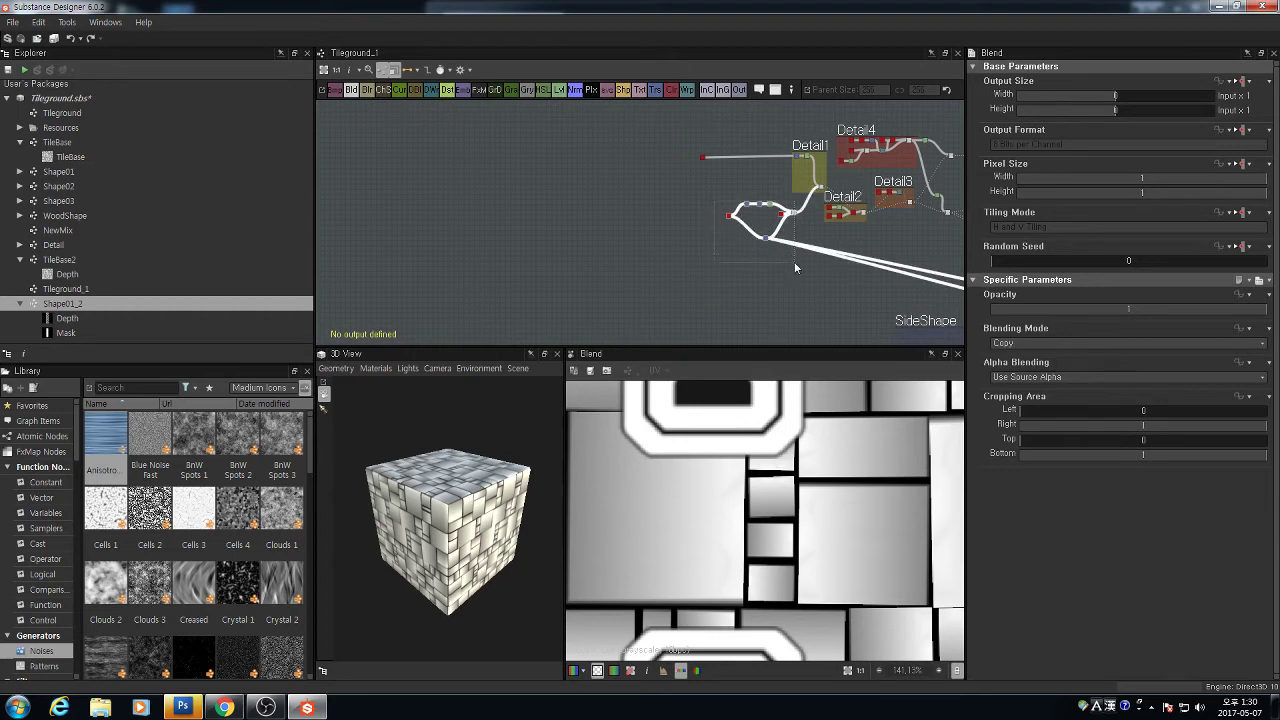
{"action": "left_click_drag", "start_coordinate": [792, 214], "coordinate": [755, 250]}
{"action": "left_click", "coordinate": [727, 167]}
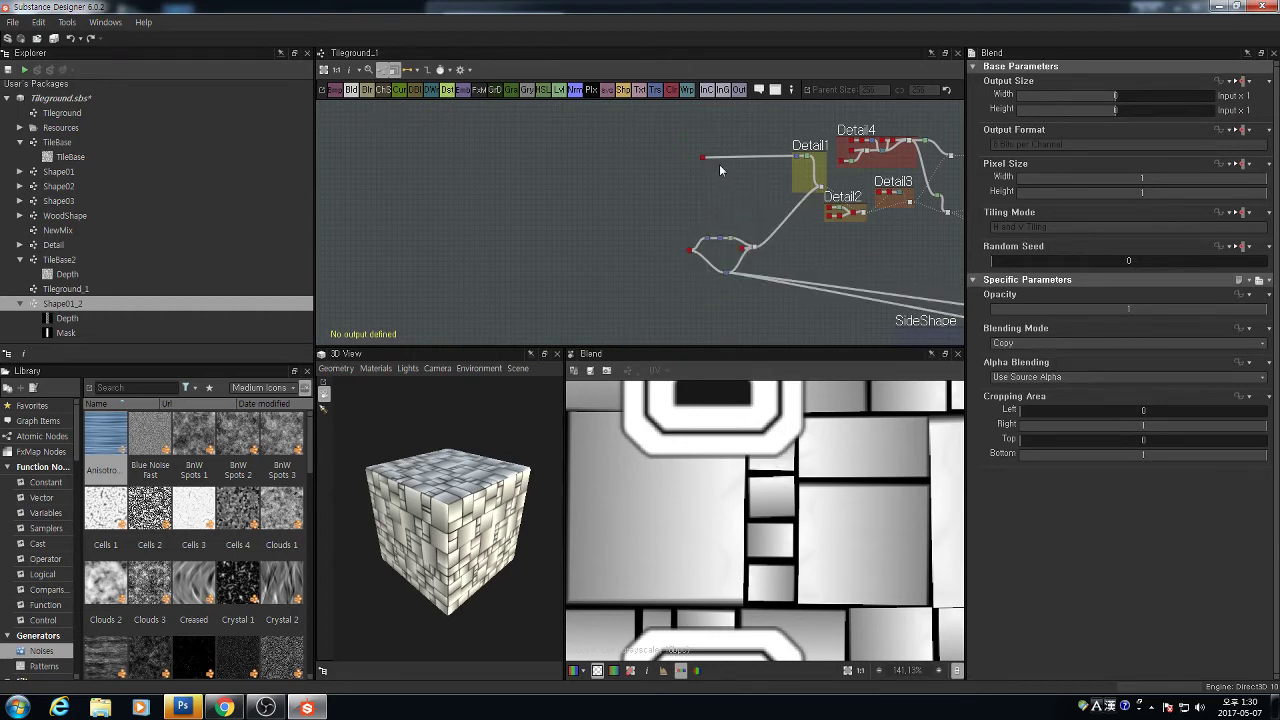
Move the distant node that feeds Detail1 right beside the Detail1 frame
{"action": "scroll", "coordinate": [719, 170], "scroll_direction": "up", "scroll_amount": 3}
{"action": "left_click_drag", "start_coordinate": [511, 162], "coordinate": [714, 161]}
{"action": "scroll", "coordinate": [720, 159], "scroll_direction": "down", "scroll_amount": 3}
Examine the Detail1, Detail2, Detail3 and Detail4 frames and the links between them
{"action": "middle_click_drag", "start_coordinate": [715, 152], "coordinate": [574, 169]}
{"action": "left_click_drag", "start_coordinate": [547, 115], "coordinate": [756, 285]}
{"action": "scroll", "coordinate": [758, 285], "scroll_direction": "up", "scroll_amount": 2}
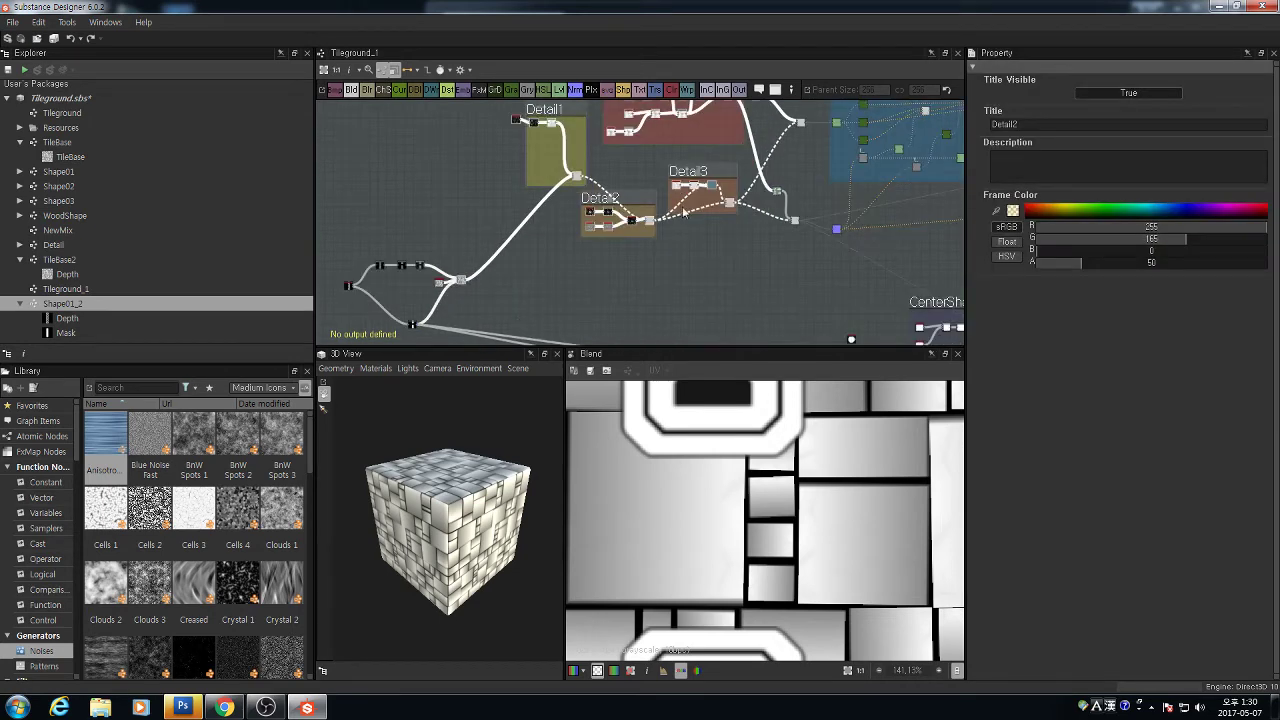
{"action": "left_click", "coordinate": [643, 176]}
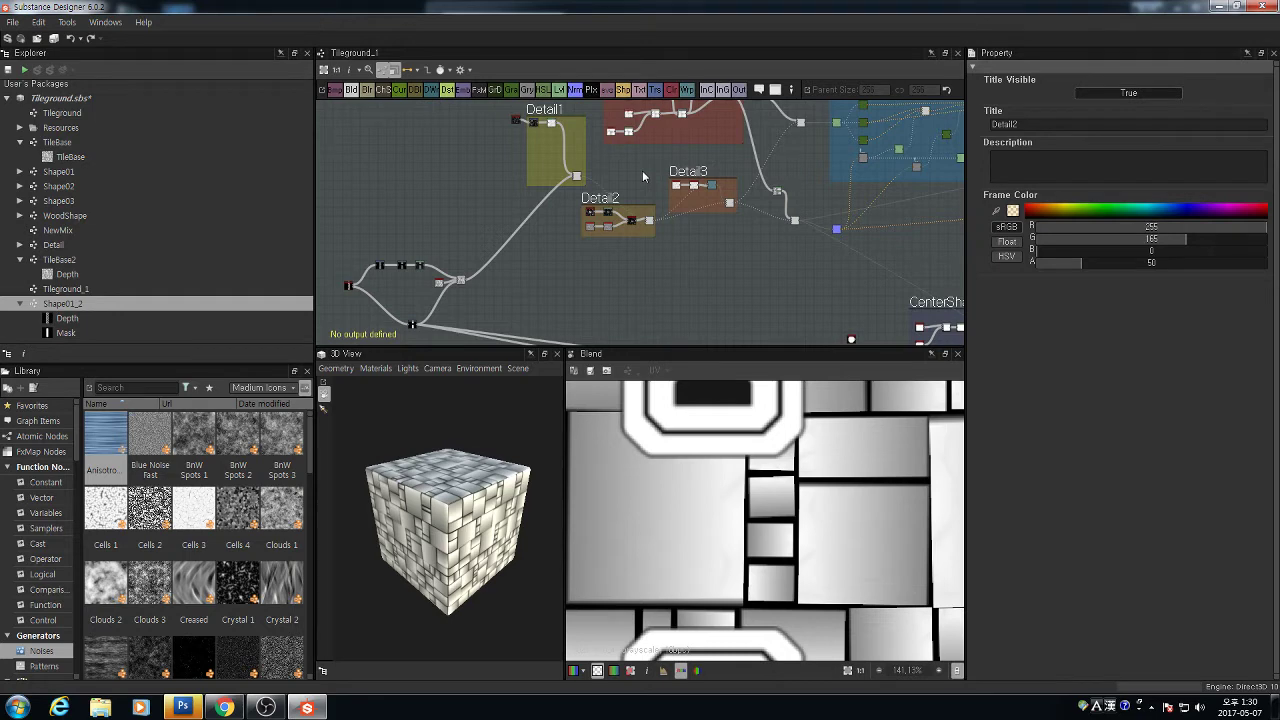
{"action": "middle_click_drag", "start_coordinate": [573, 112], "coordinate": [537, 180]}
{"action": "scroll", "coordinate": [537, 180], "scroll_direction": "up", "scroll_amount": 1}
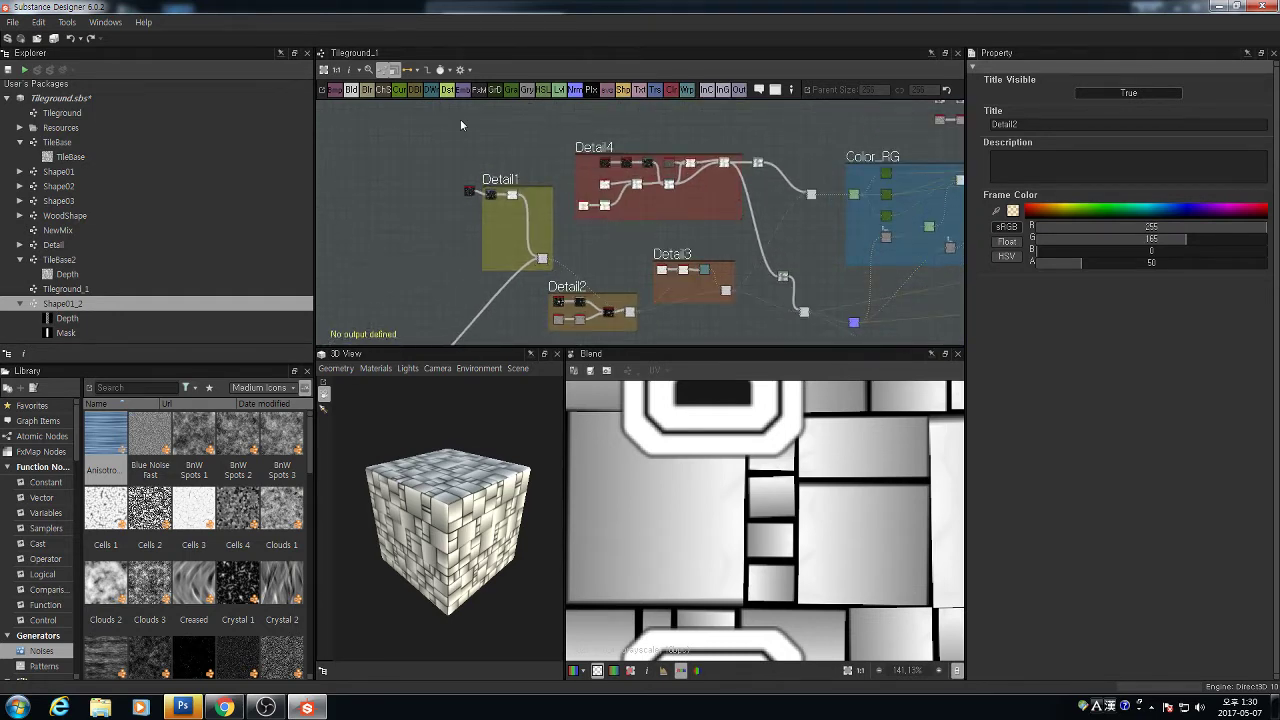
Preview the Warp node in the Detail3 frame and examine the nodes that feed it from the Detail2 frame
{"action": "left_click_drag", "start_coordinate": [460, 119], "coordinate": [757, 332]}
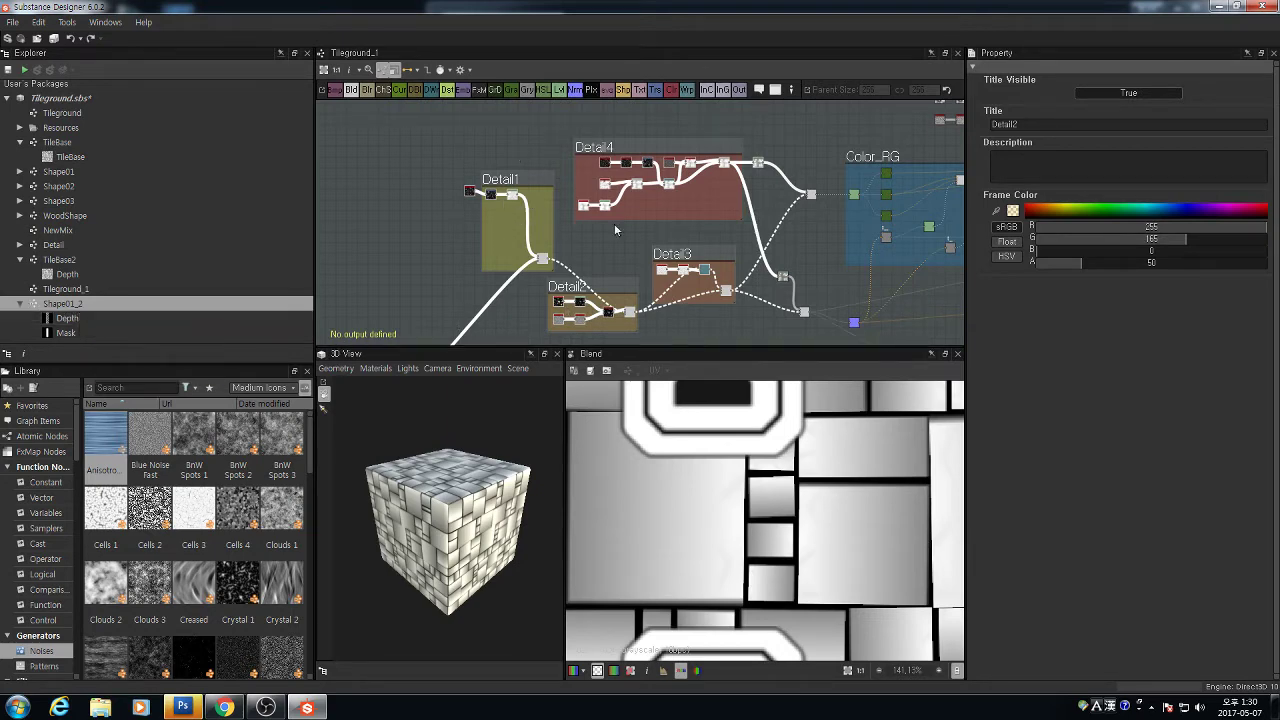
{"action": "scroll", "coordinate": [716, 281], "scroll_direction": "up", "scroll_amount": 5}
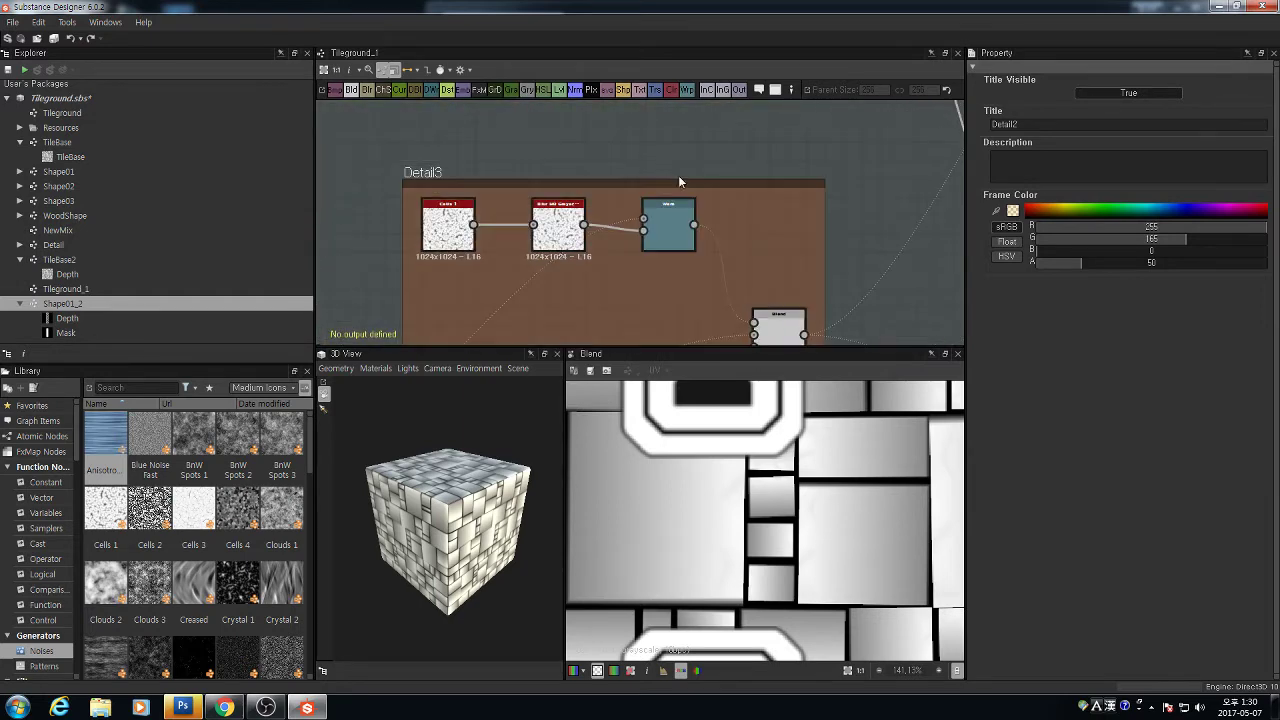
{"action": "double_click", "coordinate": [668, 225]}
{"action": "scroll", "coordinate": [712, 240], "scroll_direction": "down", "scroll_amount": 2}
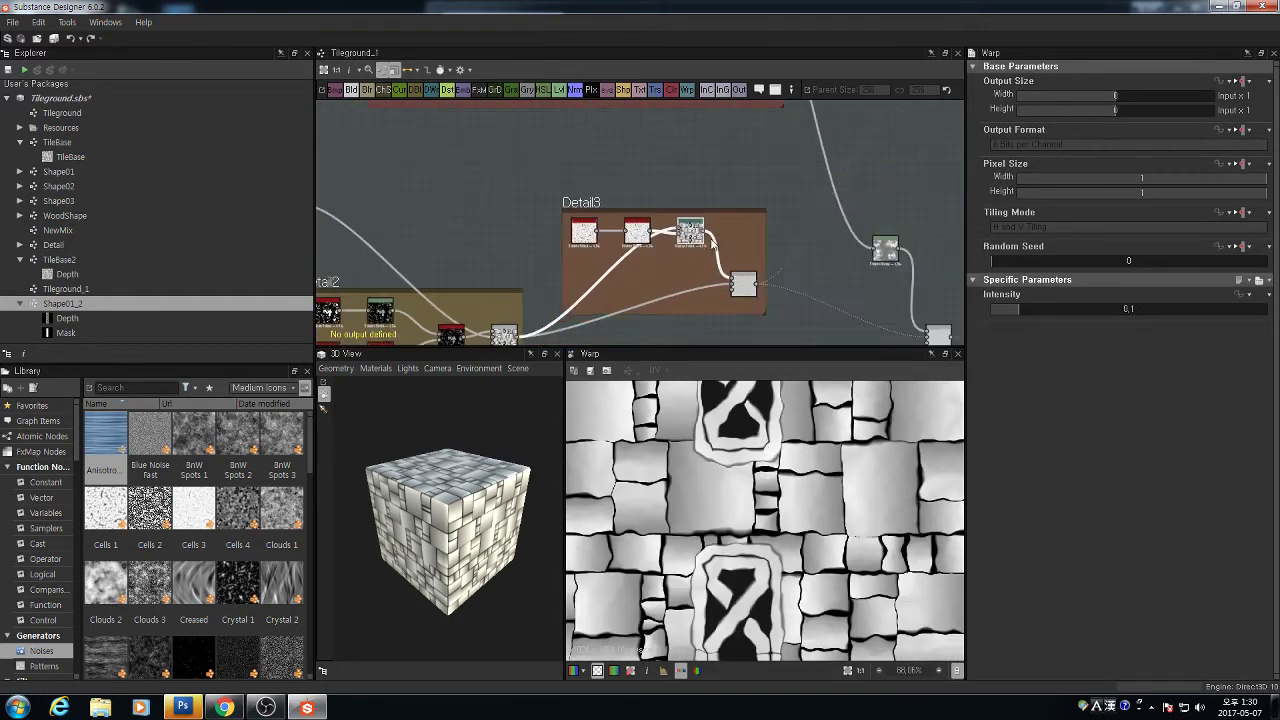
{"action": "scroll", "coordinate": [586, 245], "scroll_direction": "down", "scroll_amount": 1}
{"action": "middle_click_drag", "start_coordinate": [586, 239], "coordinate": [666, 219]}
{"action": "scroll", "coordinate": [538, 306], "scroll_direction": "up", "scroll_amount": 1}
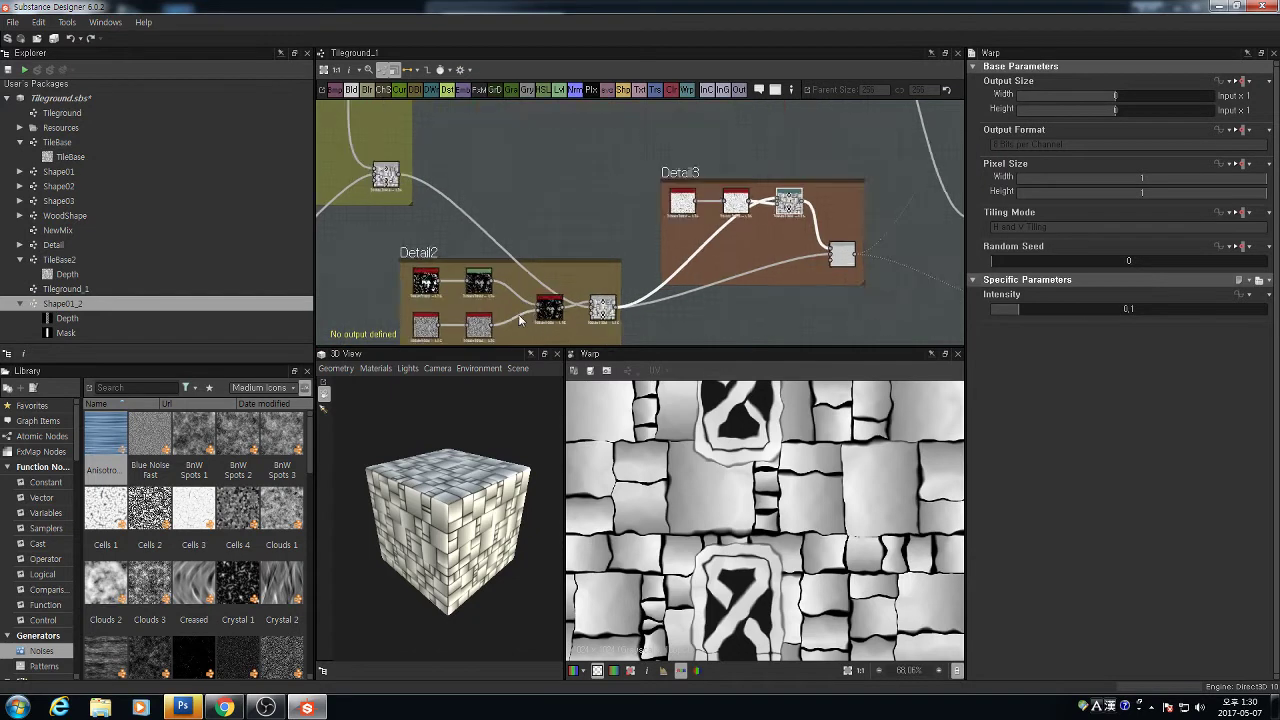
{"action": "scroll", "coordinate": [519, 319], "scroll_direction": "up", "scroll_amount": 4}
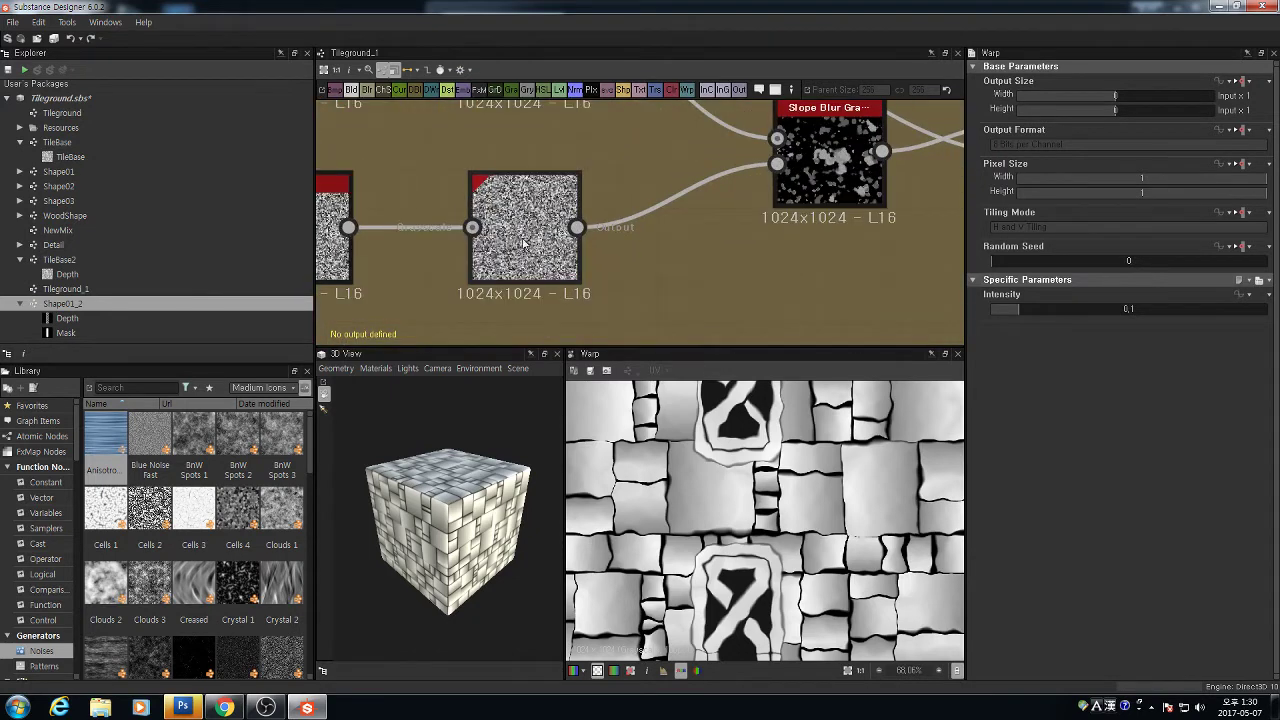
{"action": "scroll", "coordinate": [522, 242], "scroll_direction": "down", "scroll_amount": 5}
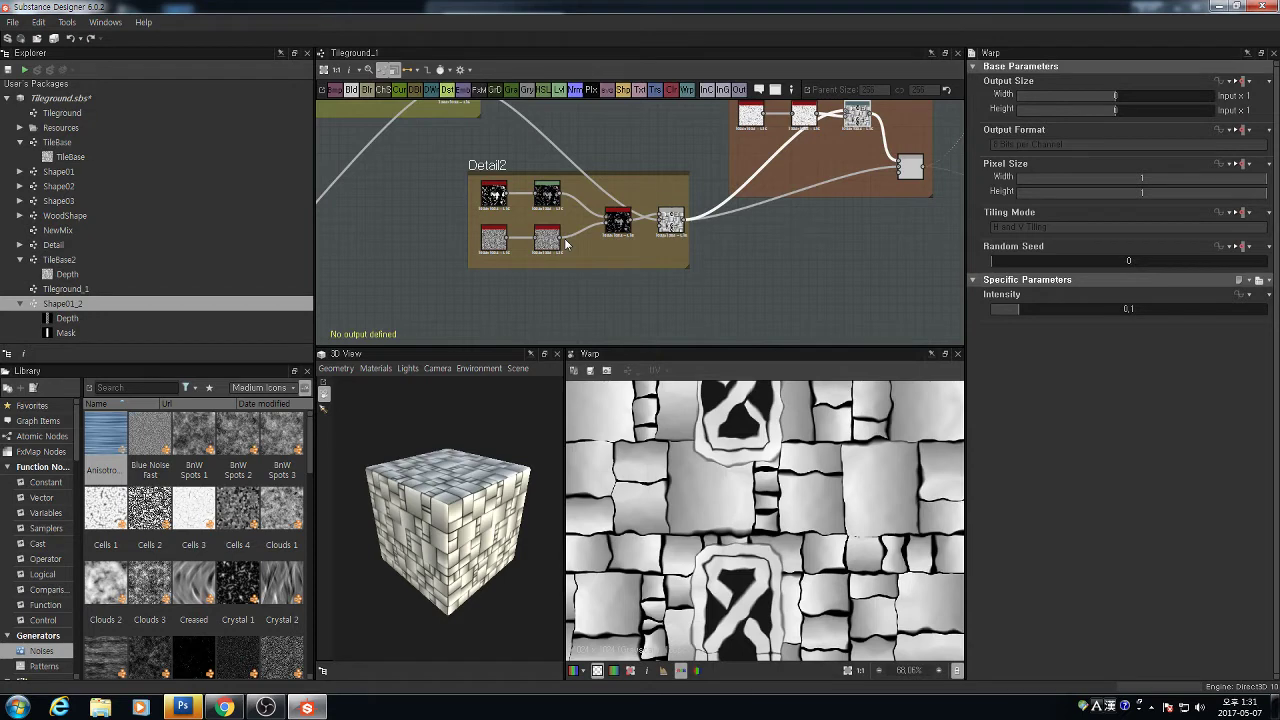
Preview the Blend node that ends the Detail3 frame and check its links to the rest of the graph
{"action": "double_click", "coordinate": [912, 168]}
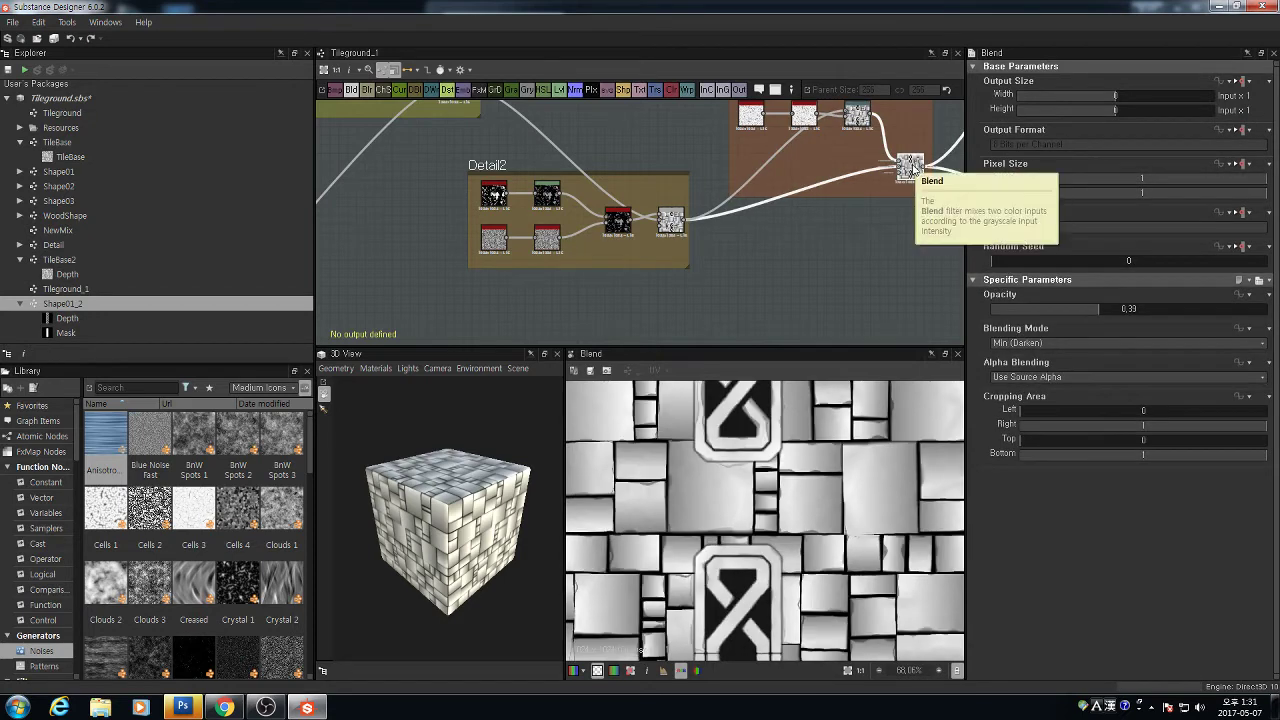
{"action": "scroll", "coordinate": [860, 185], "scroll_direction": "down", "scroll_amount": 6}
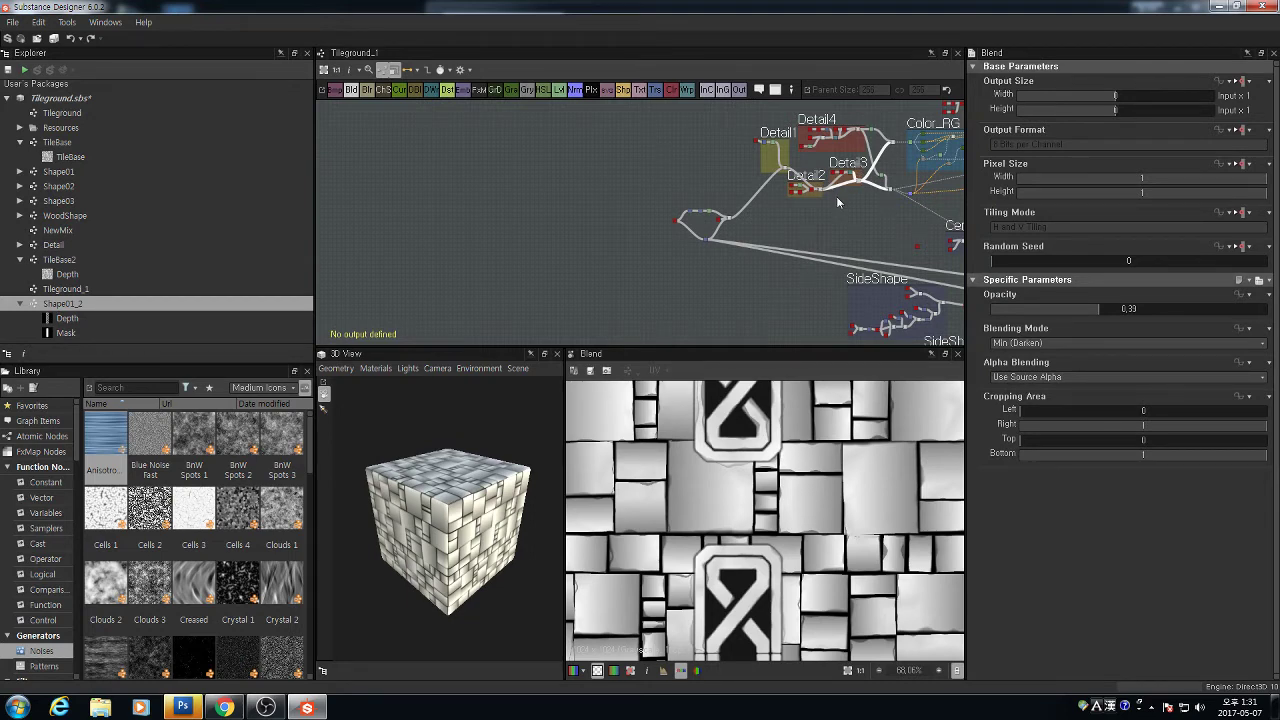
{"action": "scroll", "coordinate": [842, 195], "scroll_direction": "up", "scroll_amount": 2}
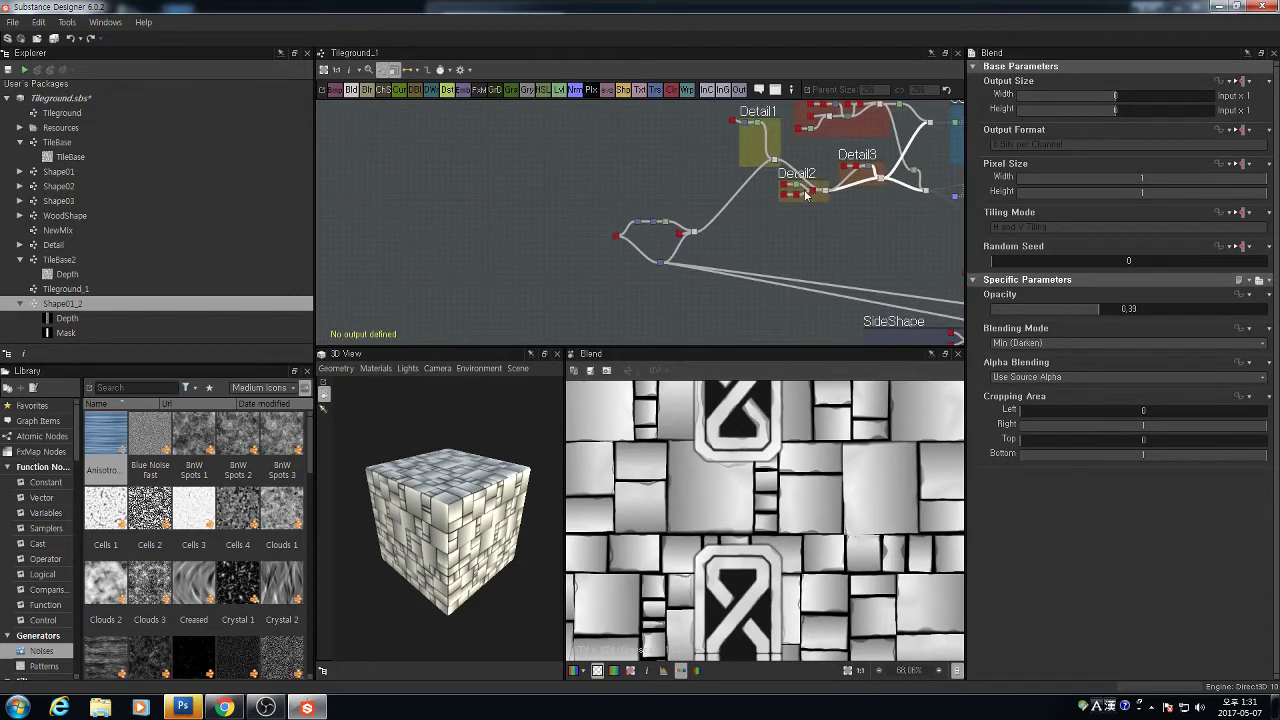
Create a new empty Substance graph named Detail2 in the Tileground.sbs package
{"action": "left_click", "coordinate": [19, 303]}
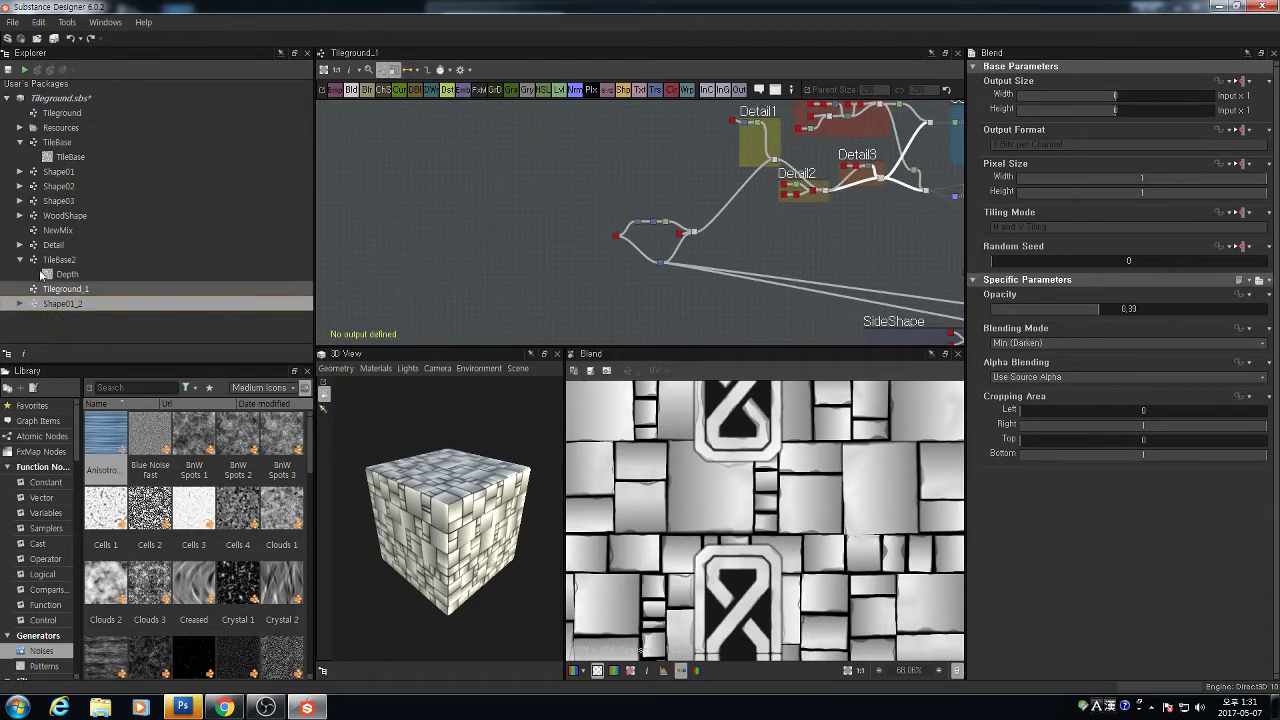
{"action": "scroll", "coordinate": [509, 190], "scroll_direction": "down", "scroll_amount": 2}
{"action": "right_click", "coordinate": [70, 99]}
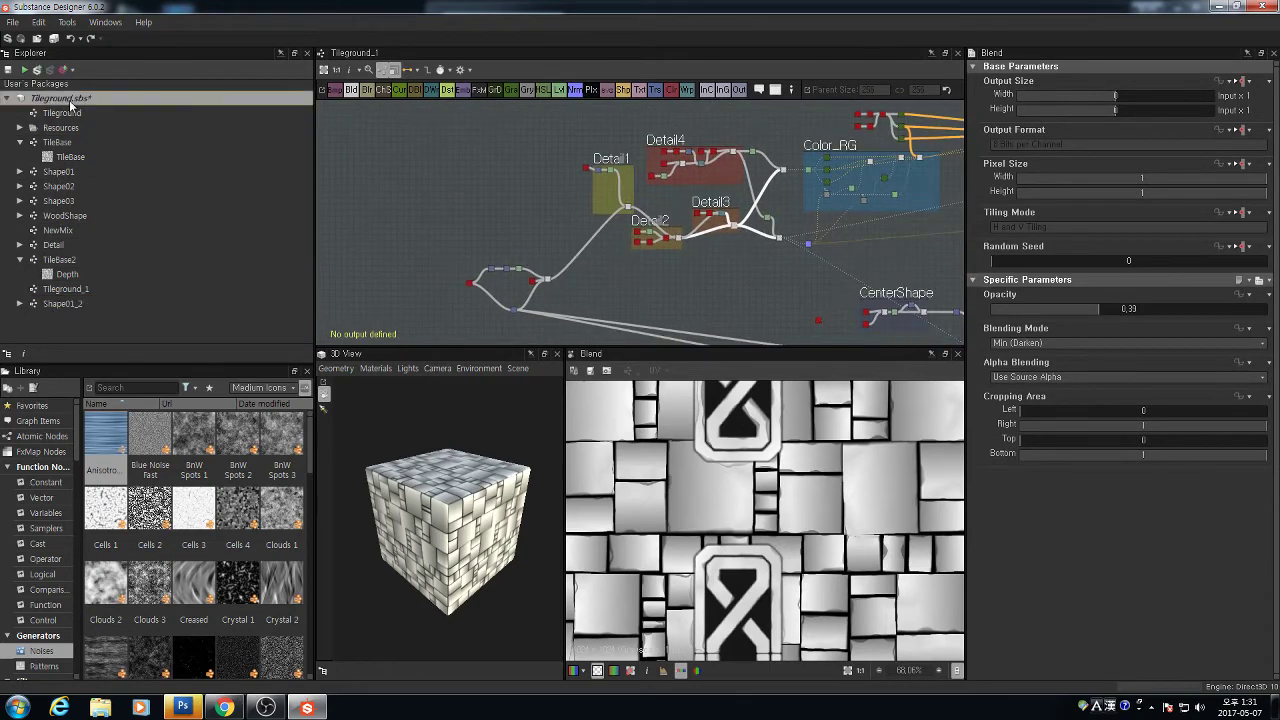
{"action": "mouse_move", "coordinate": [158, 109]}
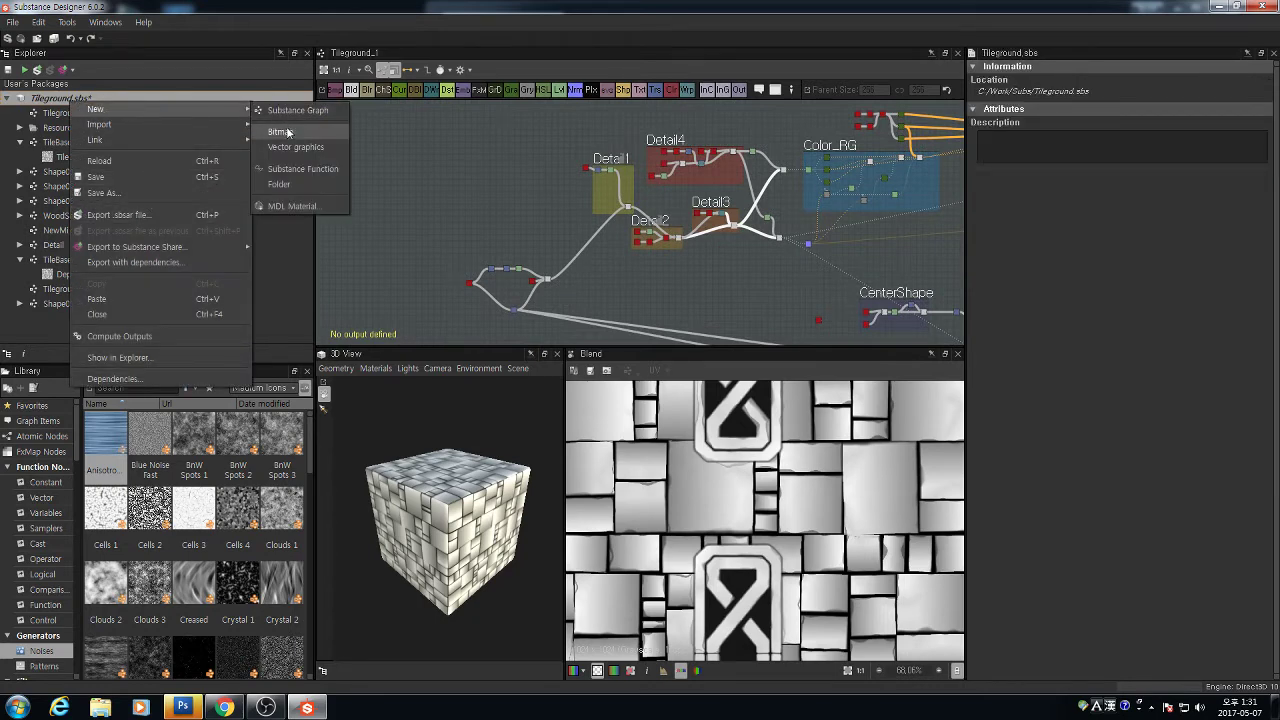
{"action": "left_click", "coordinate": [297, 111]}
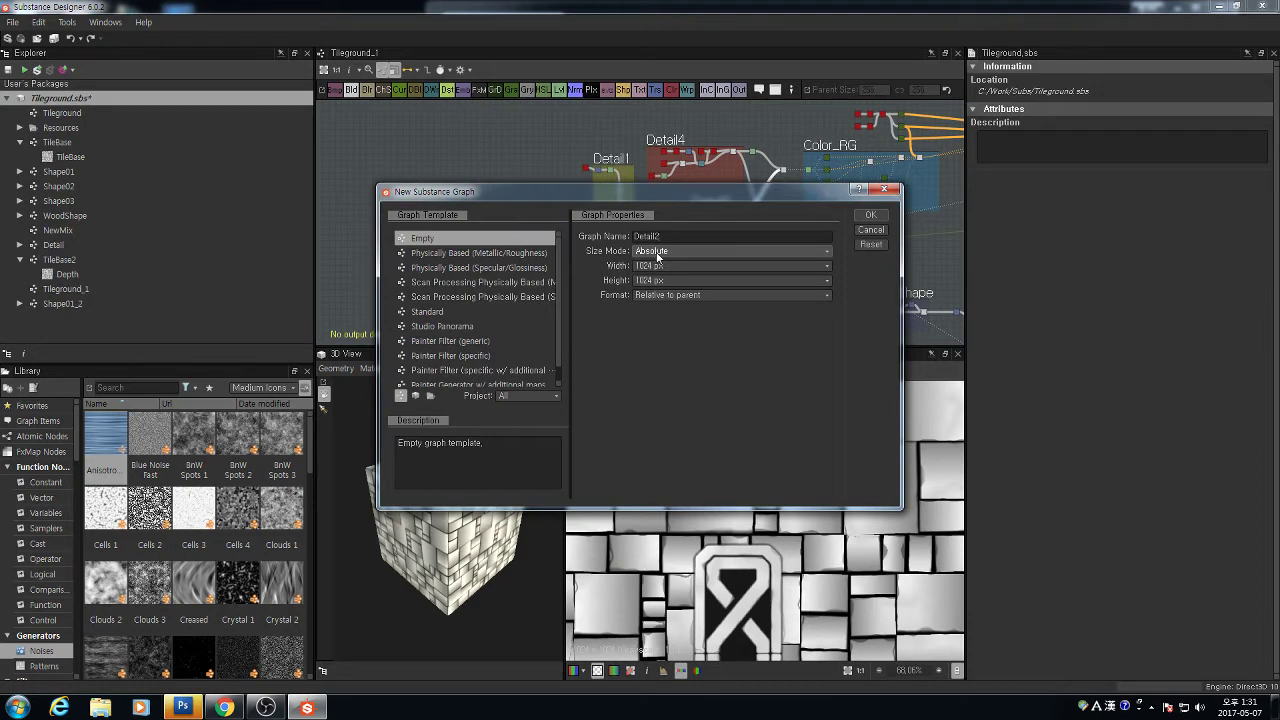
{"action": "key", "text": "Return"}
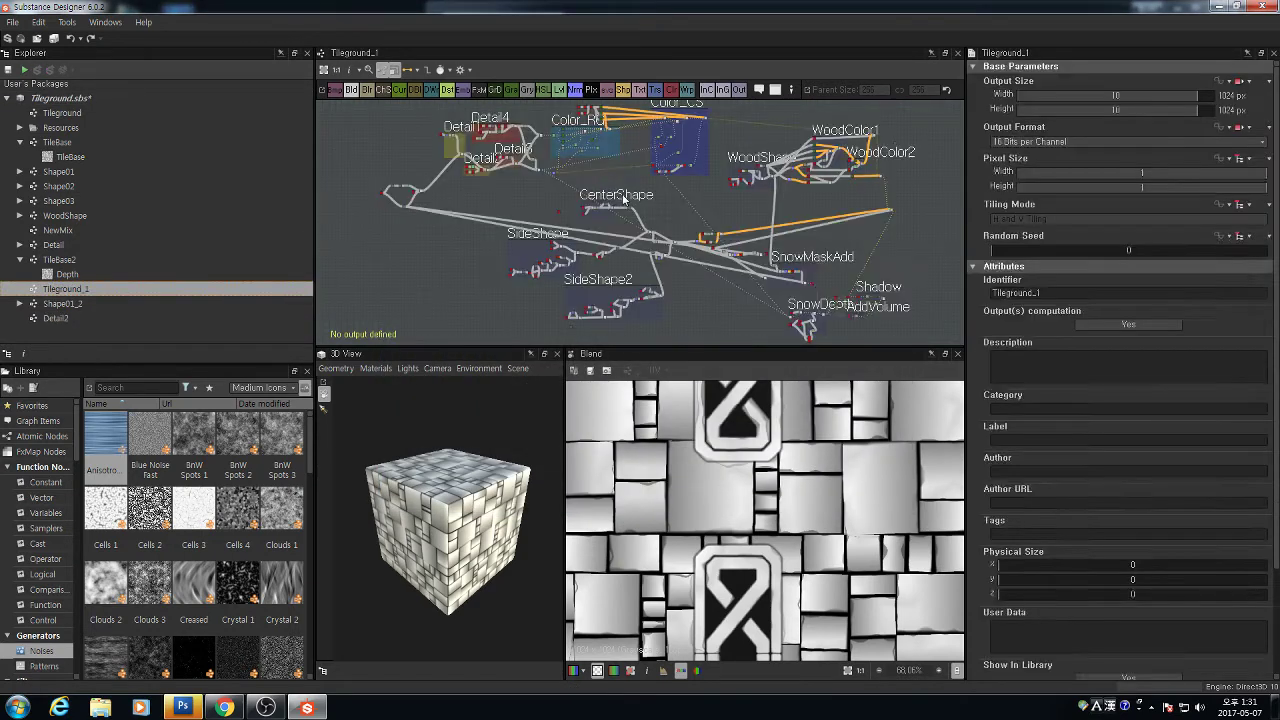
Examine in Tileground_1 how the tile base group runs through the Detail frames and their final blends to Color_RG
{"action": "middle_click_drag", "start_coordinate": [383, 171], "coordinate": [537, 192]}
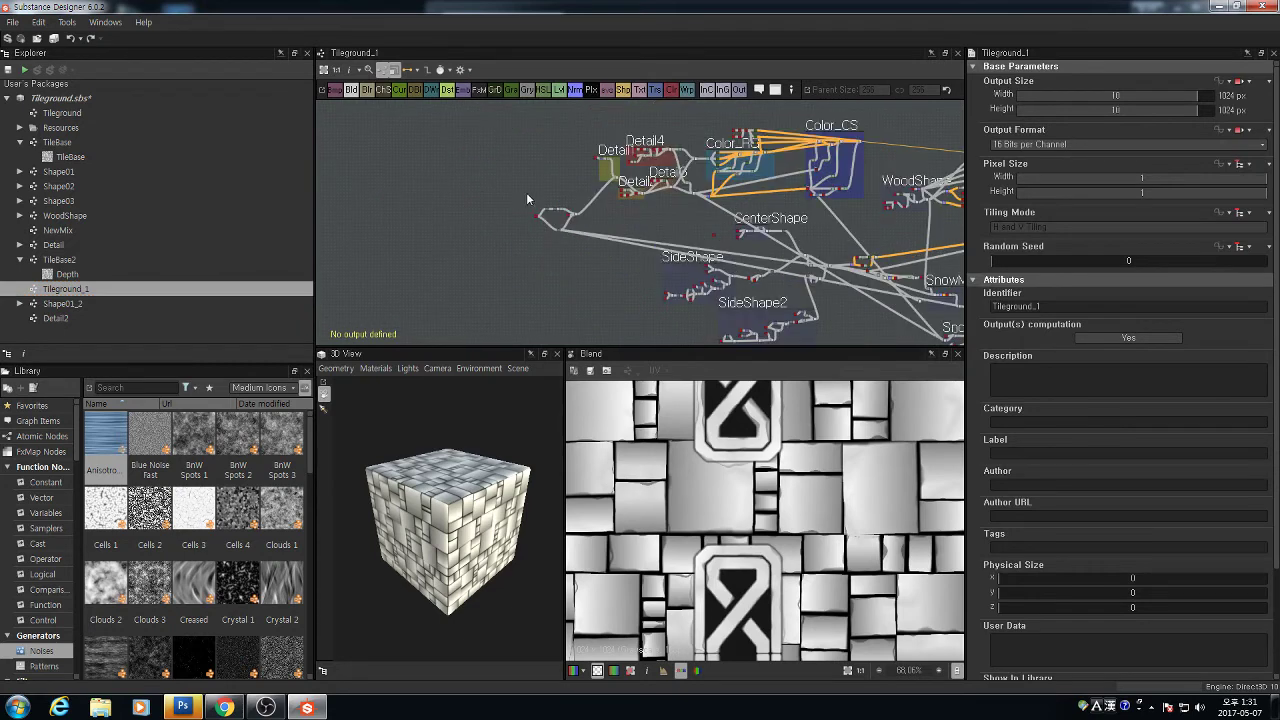
{"action": "scroll", "coordinate": [580, 213], "scroll_direction": "up", "scroll_amount": 6}
{"action": "left_click_drag", "start_coordinate": [535, 246], "coordinate": [539, 217]}
{"action": "scroll", "coordinate": [705, 240], "scroll_direction": "down", "scroll_amount": 3}
{"action": "middle_click_drag", "start_coordinate": [705, 240], "coordinate": [597, 325]}
{"action": "scroll", "coordinate": [706, 152], "scroll_direction": "up", "scroll_amount": 1}
{"action": "scroll", "coordinate": [764, 190], "scroll_direction": "down", "scroll_amount": 5}
{"action": "middle_click_drag", "start_coordinate": [937, 300], "coordinate": [818, 324]}
{"action": "scroll", "coordinate": [632, 218], "scroll_direction": "up", "scroll_amount": 1}
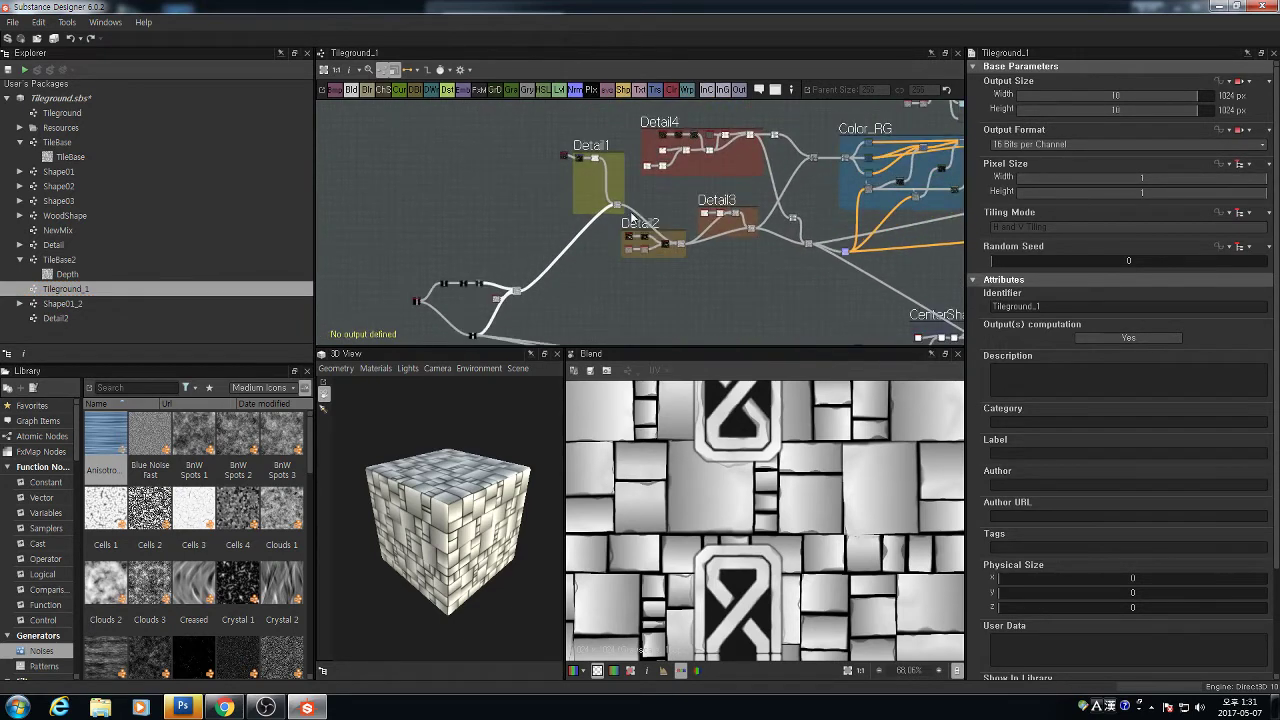
{"action": "scroll", "coordinate": [632, 218], "scroll_direction": "up", "scroll_amount": 1}
{"action": "scroll", "coordinate": [814, 184], "scroll_direction": "up", "scroll_amount": 3}
{"action": "middle_click_drag", "start_coordinate": [815, 176], "coordinate": [753, 226]}
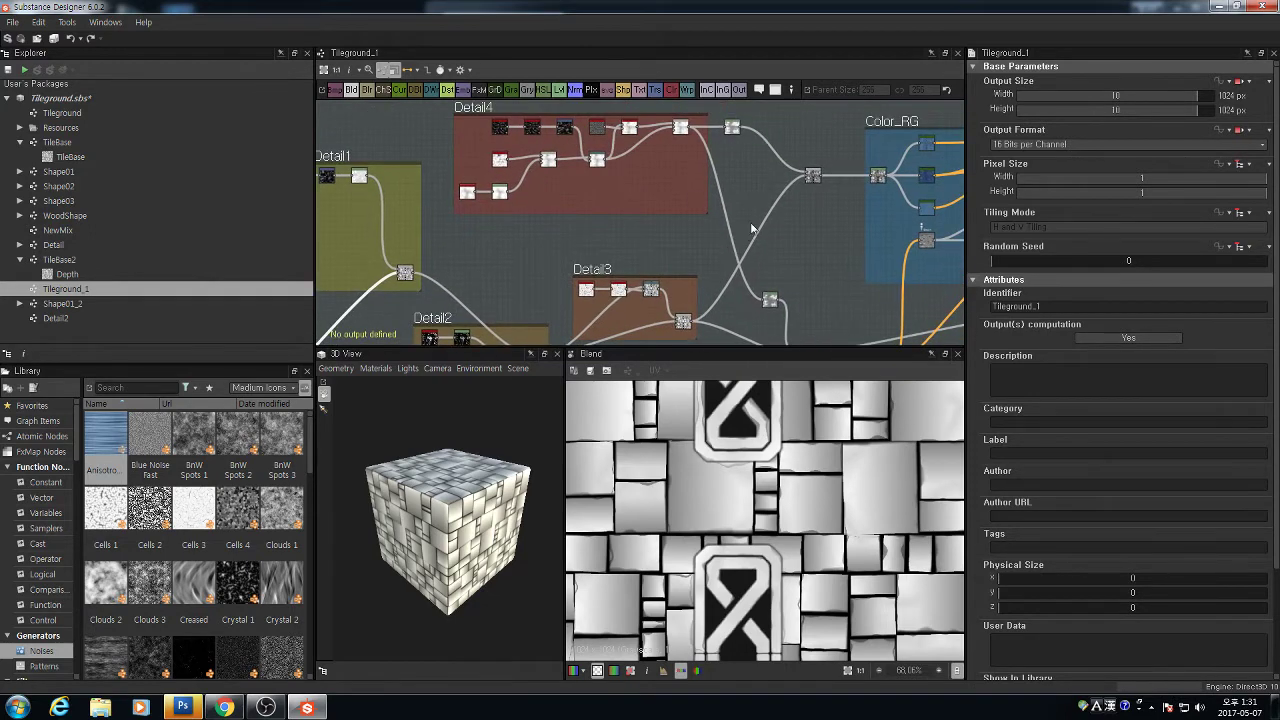
{"action": "scroll", "coordinate": [748, 130], "scroll_direction": "up", "scroll_amount": 1}
{"action": "middle_click_drag", "start_coordinate": [790, 188], "coordinate": [700, 152]}
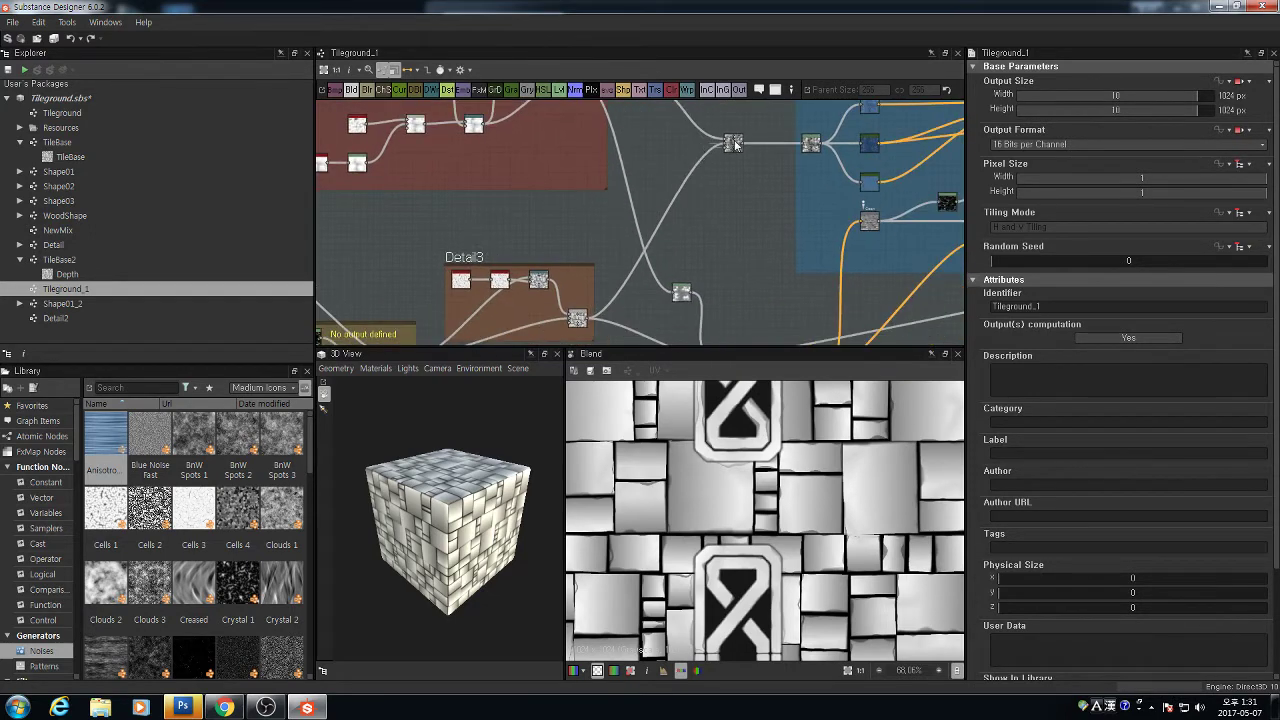
Move the adjustment node between Detail4 and the lower final blend closer to the Detail3 frame
{"action": "scroll", "coordinate": [722, 188], "scroll_direction": "down", "scroll_amount": 2}
{"action": "left_click_drag", "start_coordinate": [722, 284], "coordinate": [675, 248]}
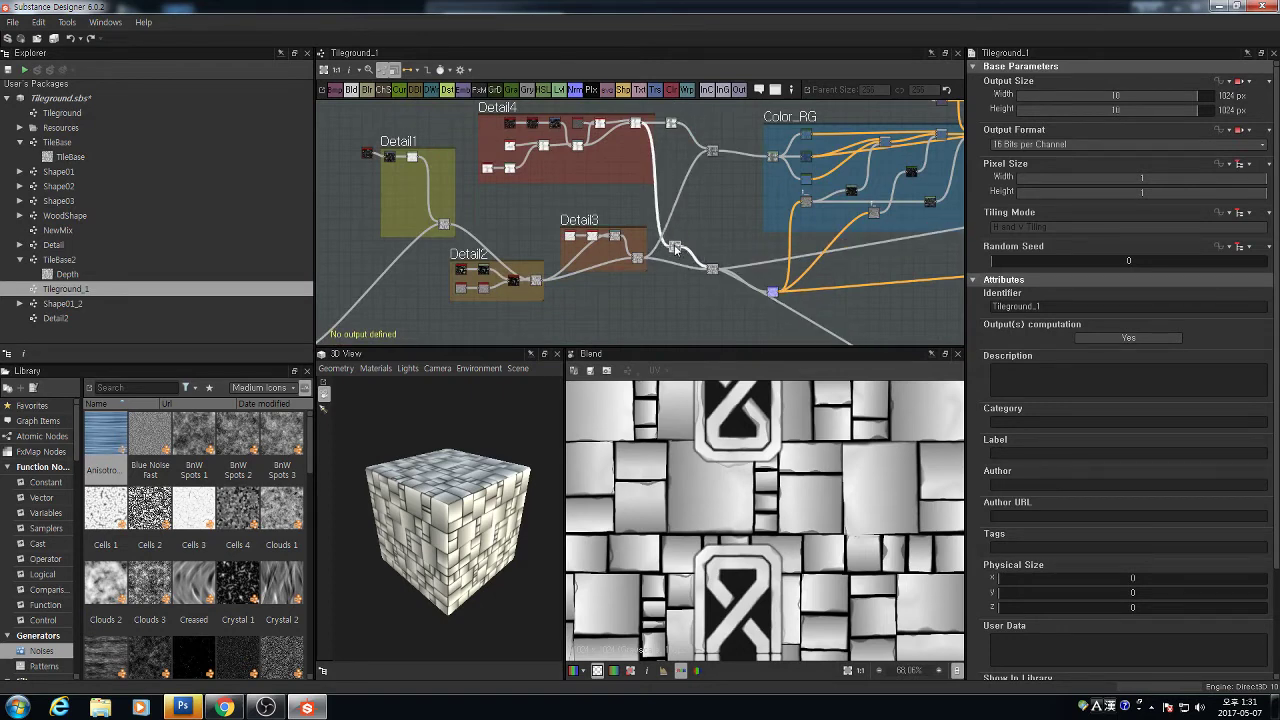
{"action": "left_click", "coordinate": [672, 127]}
{"action": "scroll", "coordinate": [662, 185], "scroll_direction": "down", "scroll_amount": 2}
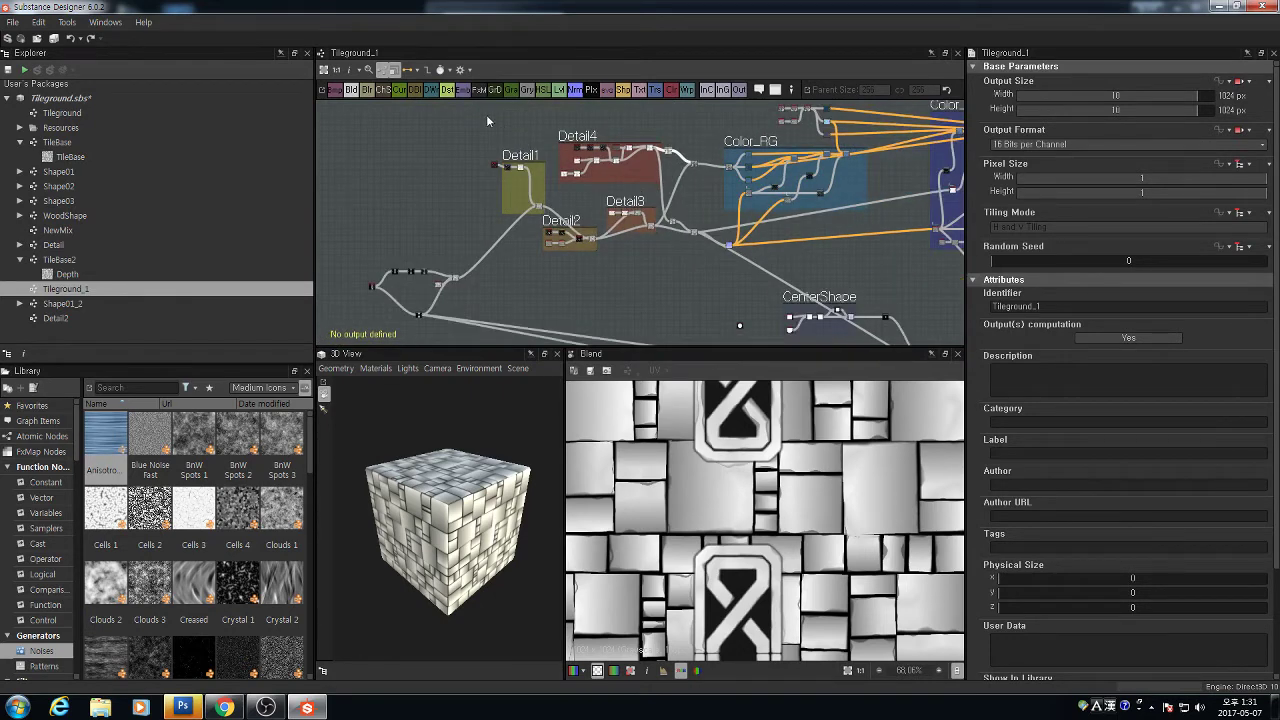
Copy the Detail1 to Detail4 frames with their nodes and the two final blends from Tileground_1 into the Detail2 graph
{"action": "left_click_drag", "start_coordinate": [486, 116], "coordinate": [700, 282]}
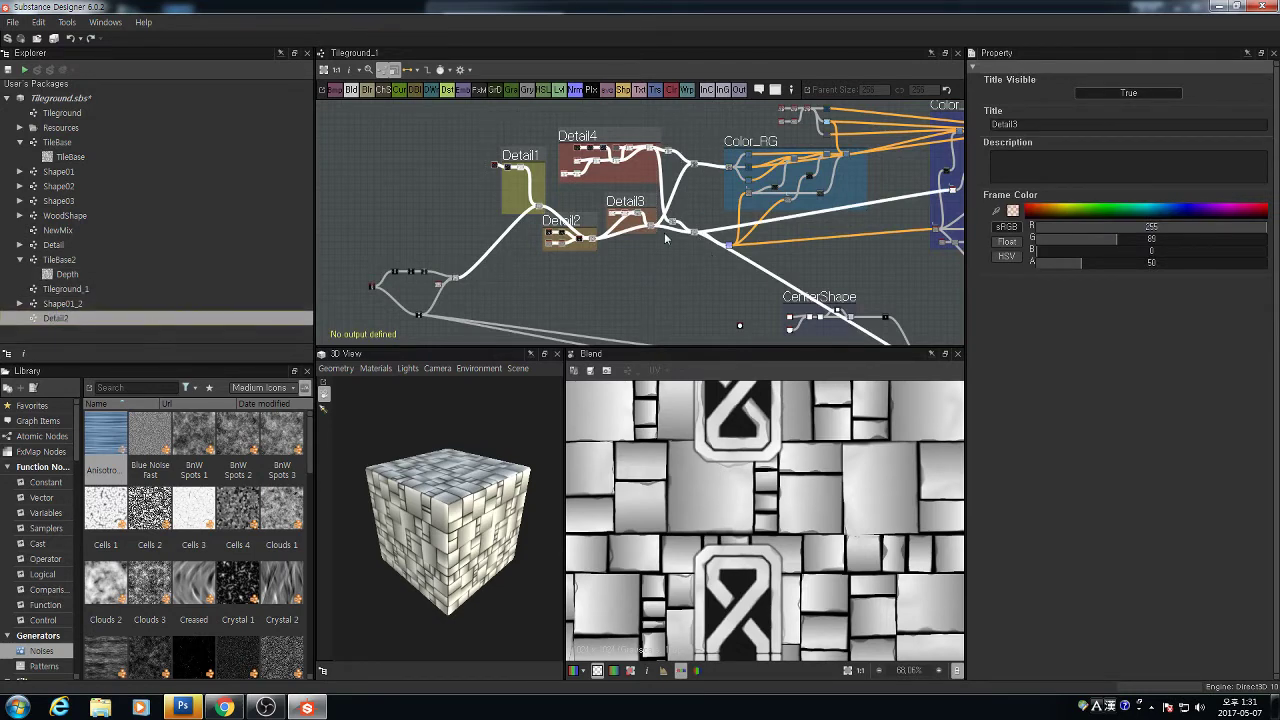
{"action": "scroll", "coordinate": [550, 245], "scroll_direction": "up", "scroll_amount": 4}
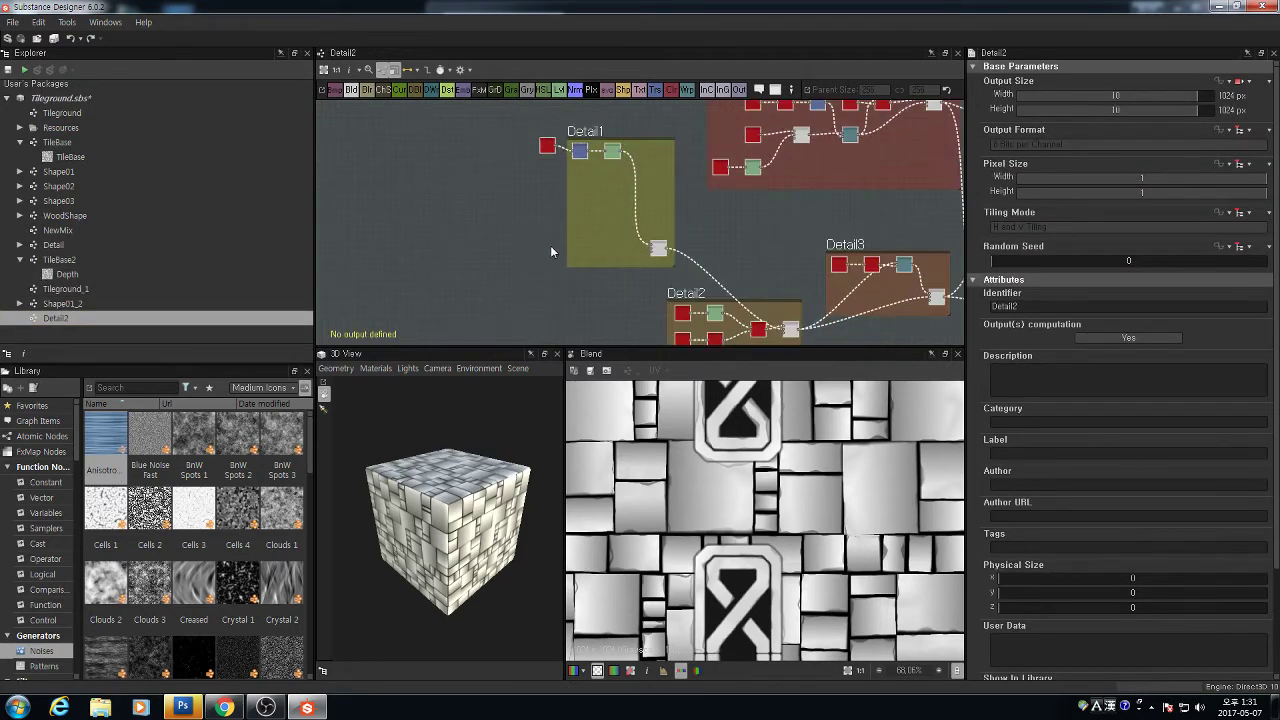
{"action": "scroll", "coordinate": [669, 254], "scroll_direction": "up", "scroll_amount": 5}
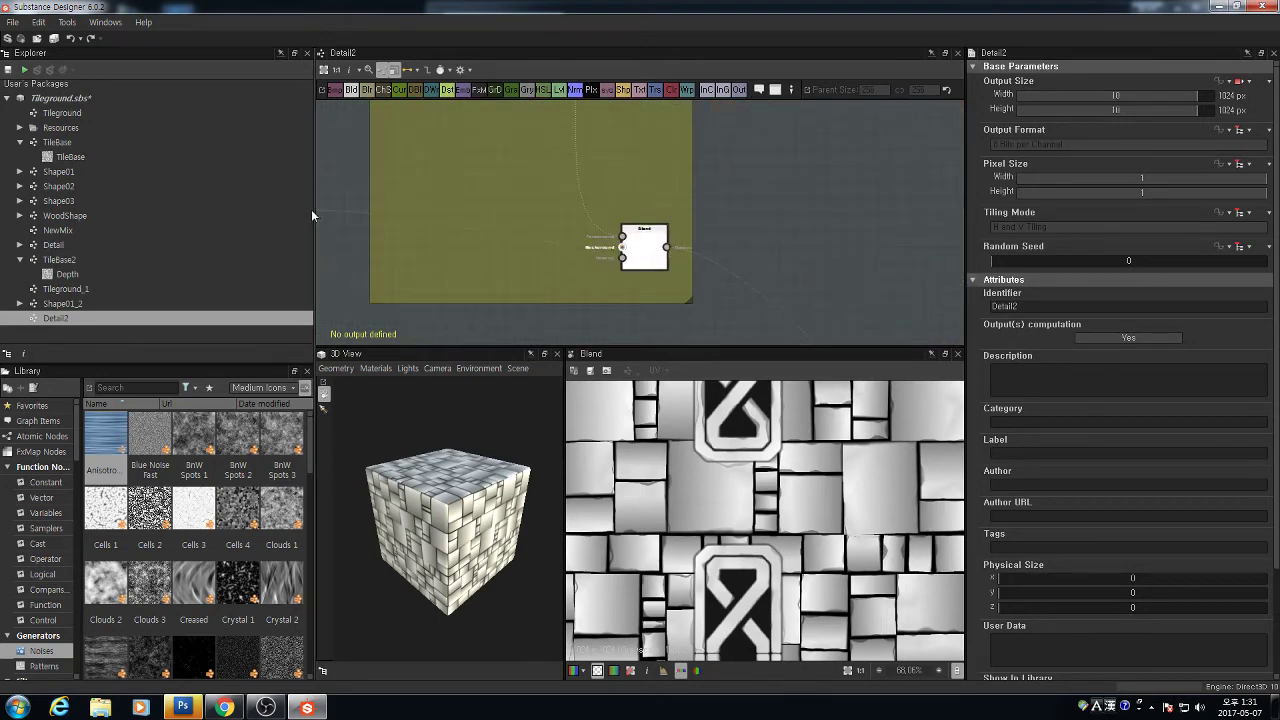
{"action": "scroll", "coordinate": [427, 251], "scroll_direction": "down", "scroll_amount": 2}
{"action": "middle_click_drag", "start_coordinate": [427, 251], "coordinate": [571, 268]}
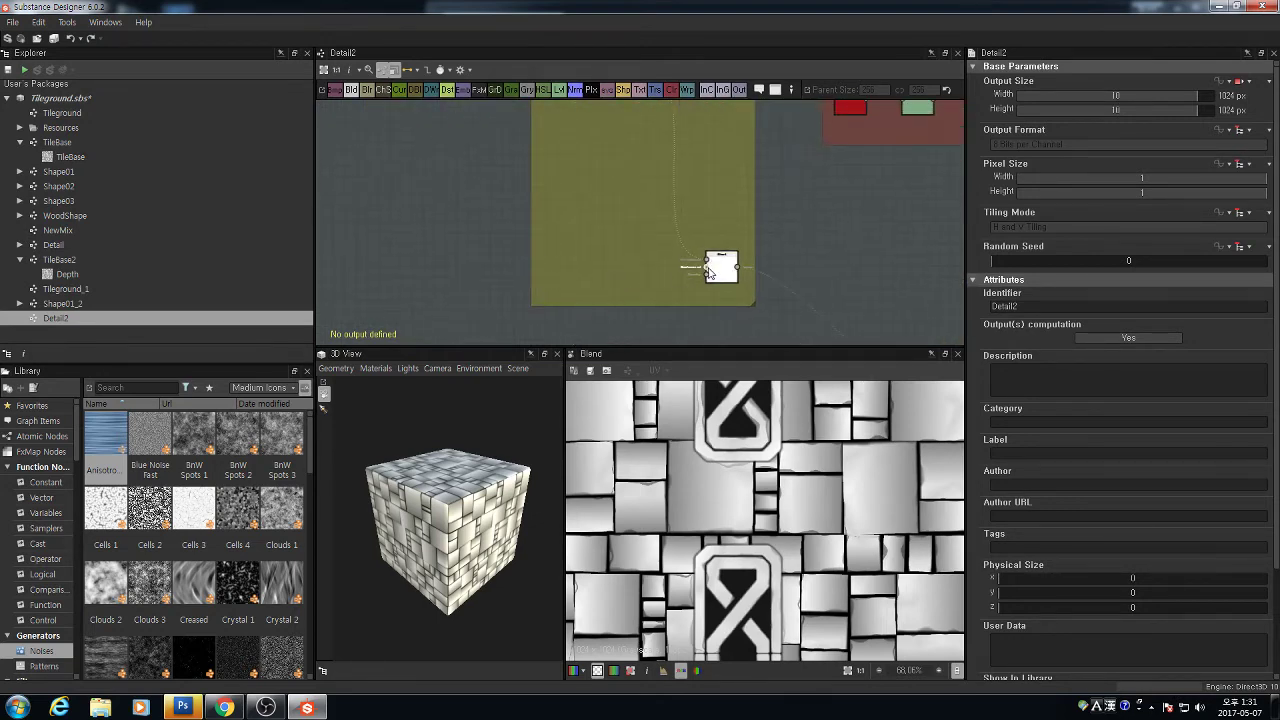
{"action": "scroll", "coordinate": [589, 220], "scroll_direction": "down", "scroll_amount": 4}
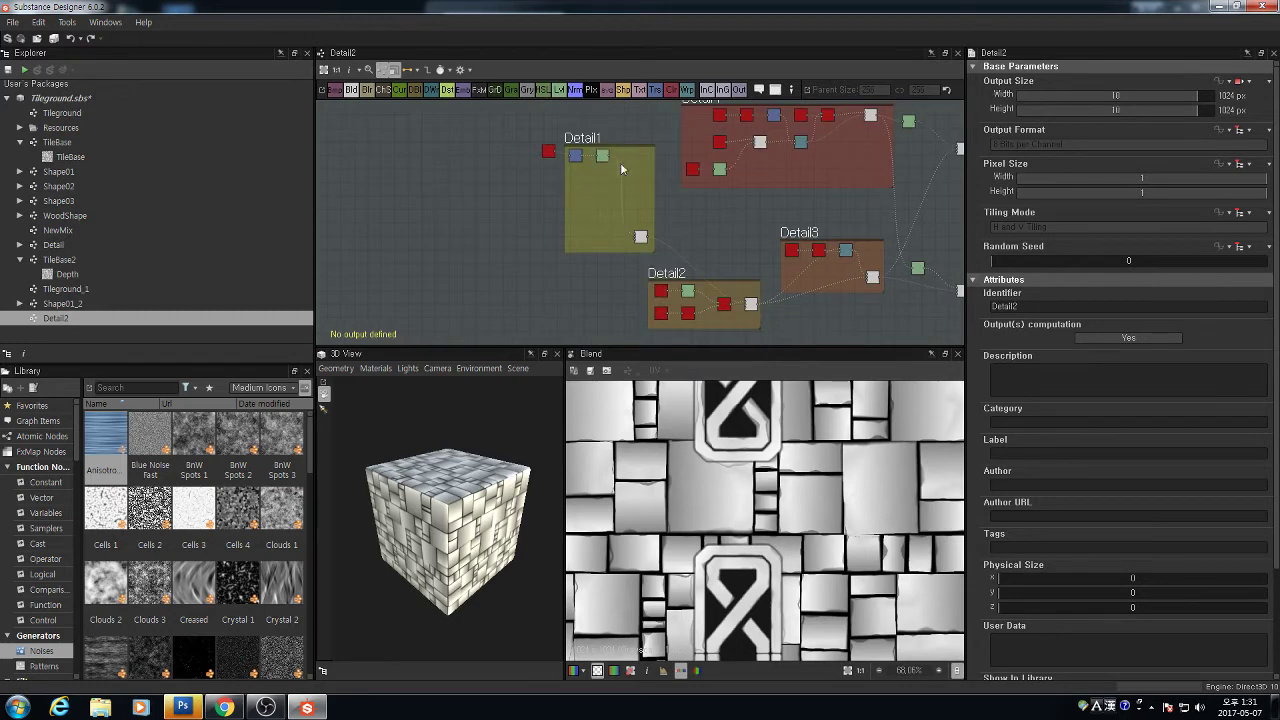
{"action": "scroll", "coordinate": [818, 182], "scroll_direction": "down", "scroll_amount": 1}
{"action": "middle_click_drag", "start_coordinate": [822, 134], "coordinate": [752, 128]}
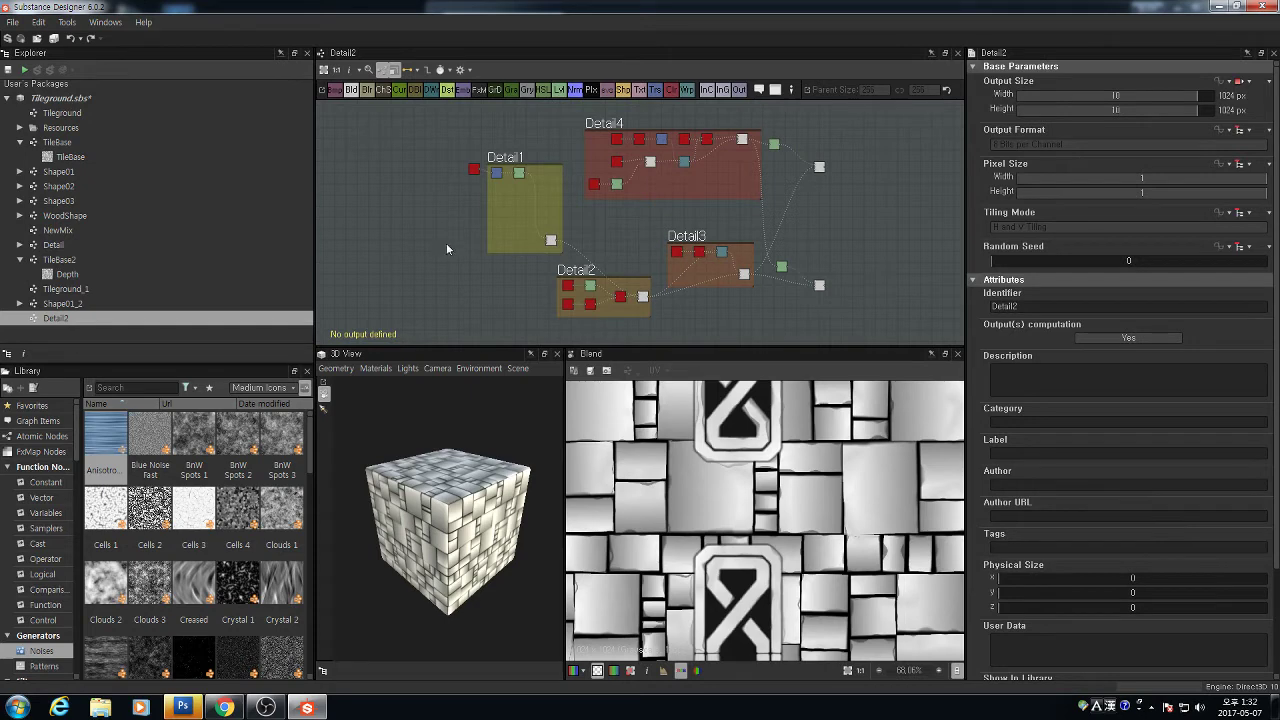
Add an Input Grayscale node and connect it to the background input of the Blend in the Detail1 frame
{"action": "key", "text": "space"}
{"action": "type", "text": "in"}
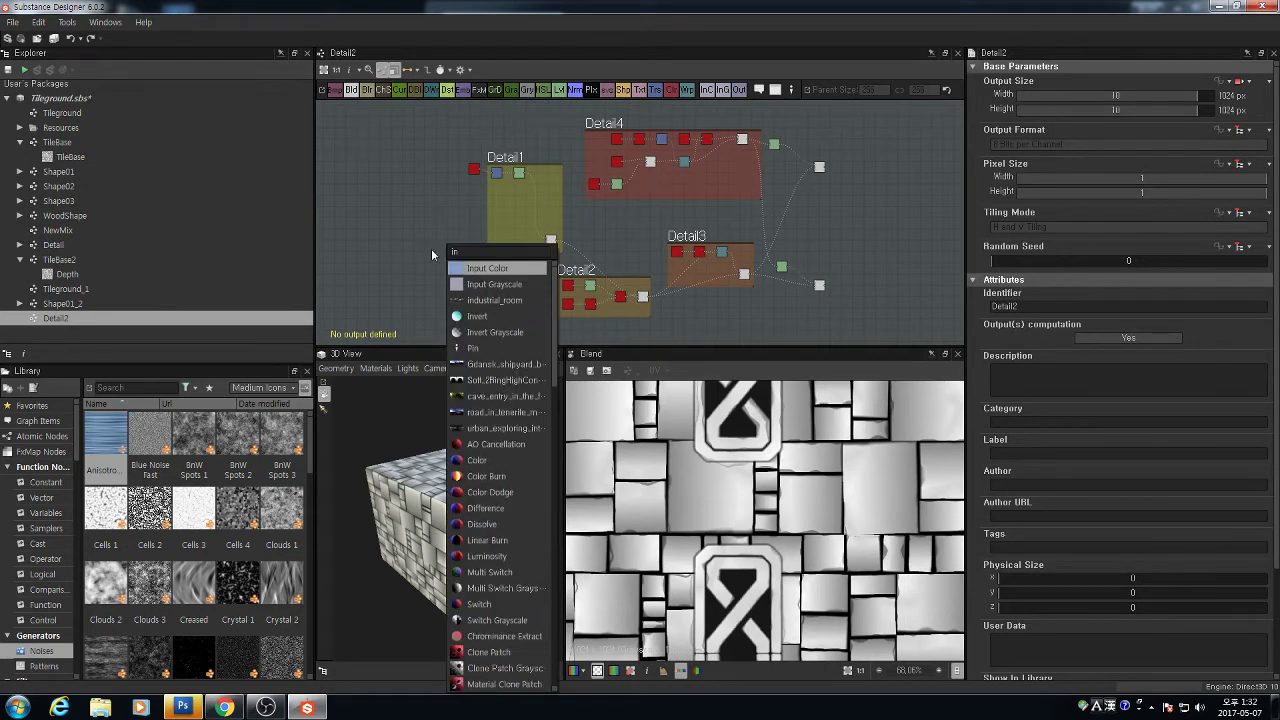
{"action": "left_click", "coordinate": [494, 284]}
{"action": "scroll", "coordinate": [480, 270], "scroll_direction": "up", "scroll_amount": 3}
{"action": "left_click_drag", "start_coordinate": [454, 251], "coordinate": [684, 222]}
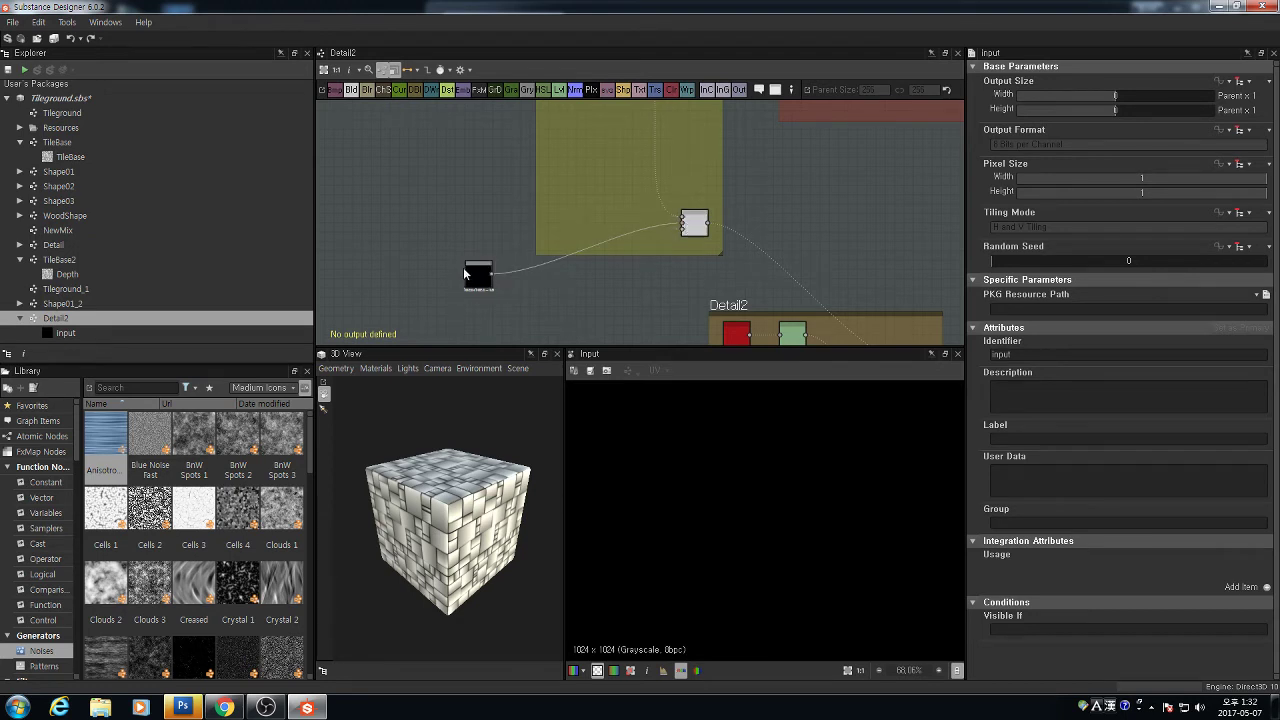
Set the new input node's identifier to InputDepth
{"action": "left_click", "coordinate": [473, 275]}
{"action": "type", "text": "Depth"}
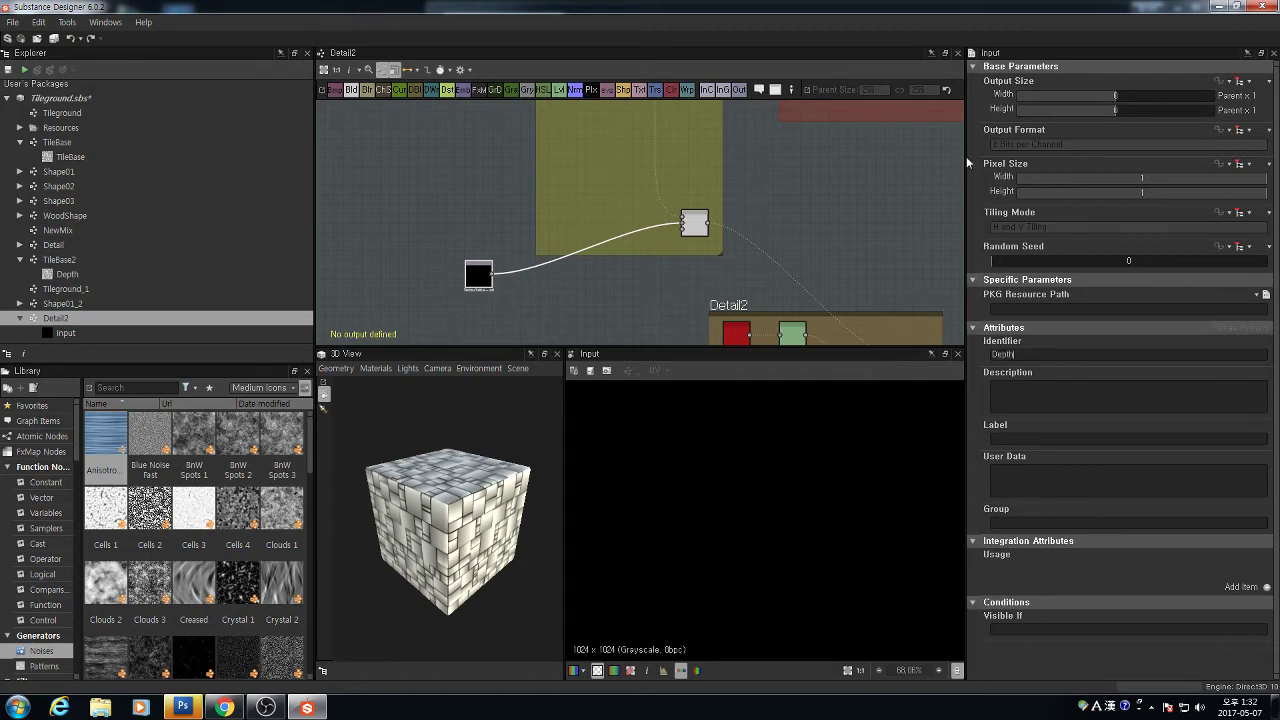
{"action": "scroll", "coordinate": [784, 221], "scroll_direction": "down", "scroll_amount": 5}
{"action": "middle_click_drag", "start_coordinate": [945, 190], "coordinate": [980, 203]}
{"action": "scroll", "coordinate": [740, 192], "scroll_direction": "up", "scroll_amount": 3}
{"action": "scroll", "coordinate": [745, 198], "scroll_direction": "down", "scroll_amount": 2}
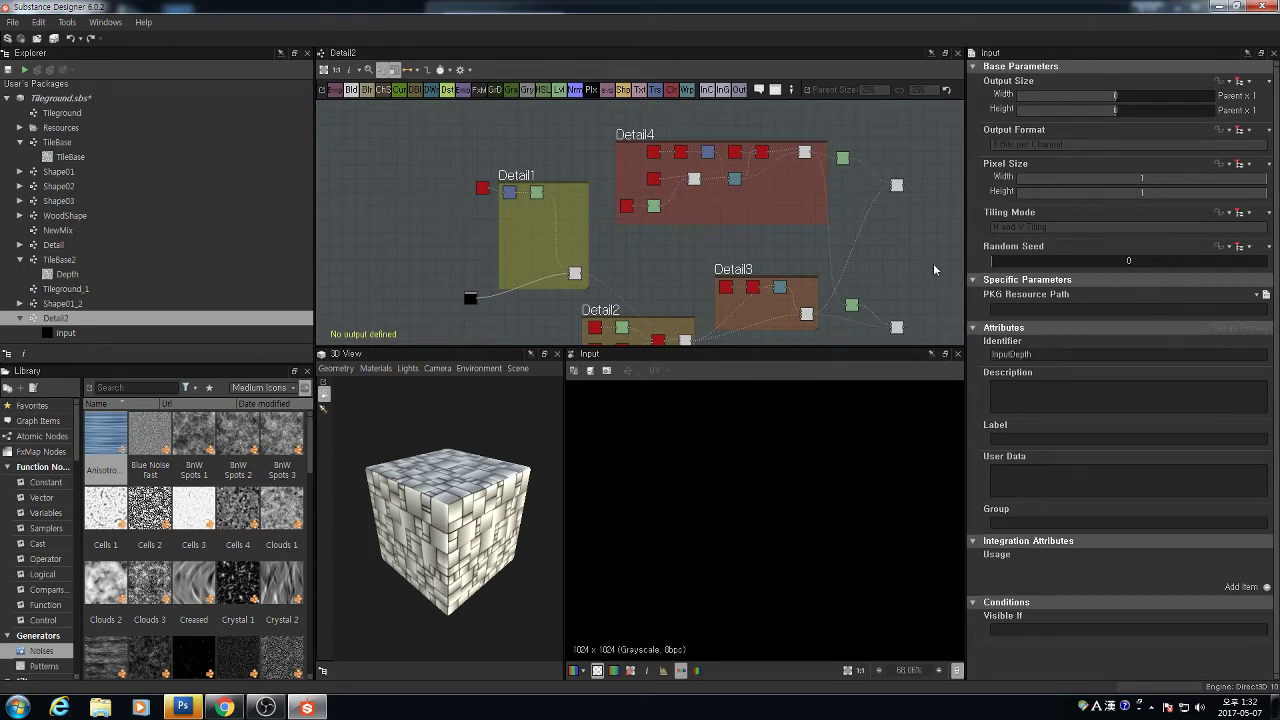
Add an Output node and connect the upper final Blend after the Detail4 frame to it
{"action": "middle_click_drag", "start_coordinate": [860, 228], "coordinate": [726, 225]}
{"action": "scroll", "coordinate": [774, 180], "scroll_direction": "up", "scroll_amount": 4}
{"action": "key", "text": "space"}
{"action": "type", "text": "o"}
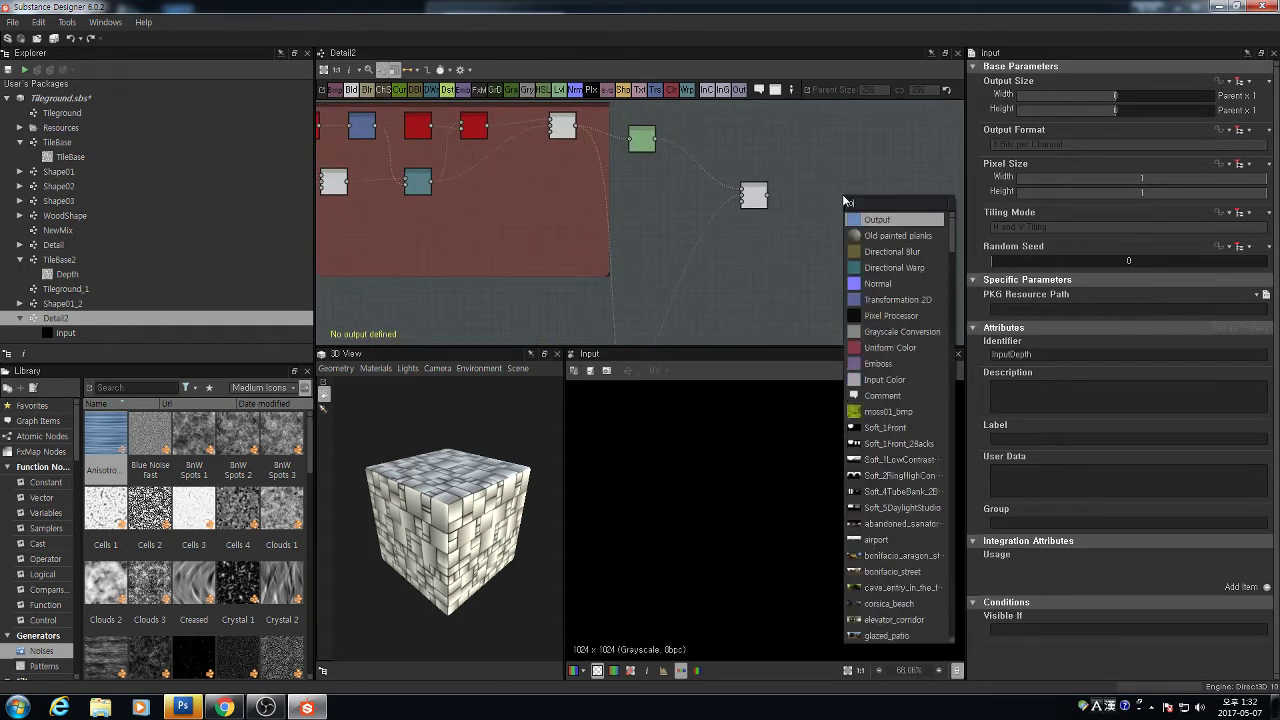
{"action": "type", "text": "ut"}
{"action": "left_click", "coordinate": [880, 219]}
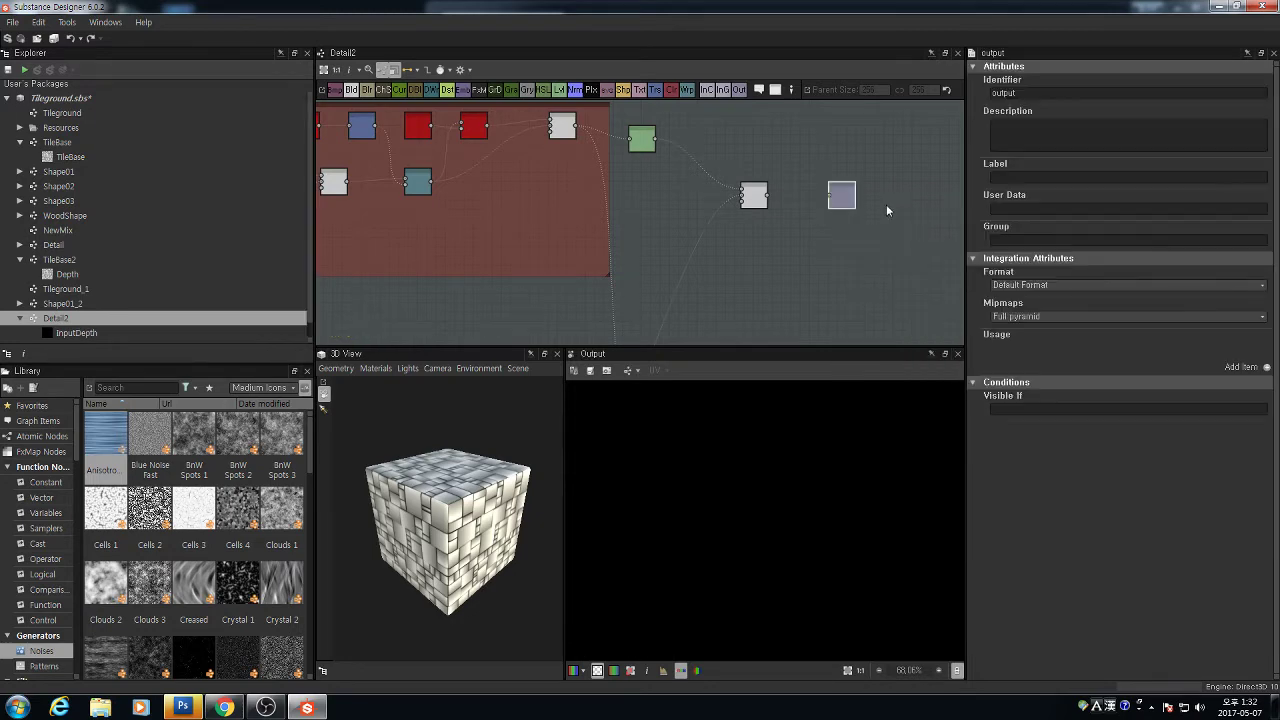
{"action": "scroll", "coordinate": [773, 181], "scroll_direction": "up", "scroll_amount": 3}
{"action": "left_click_drag", "start_coordinate": [763, 168], "coordinate": [890, 168]}
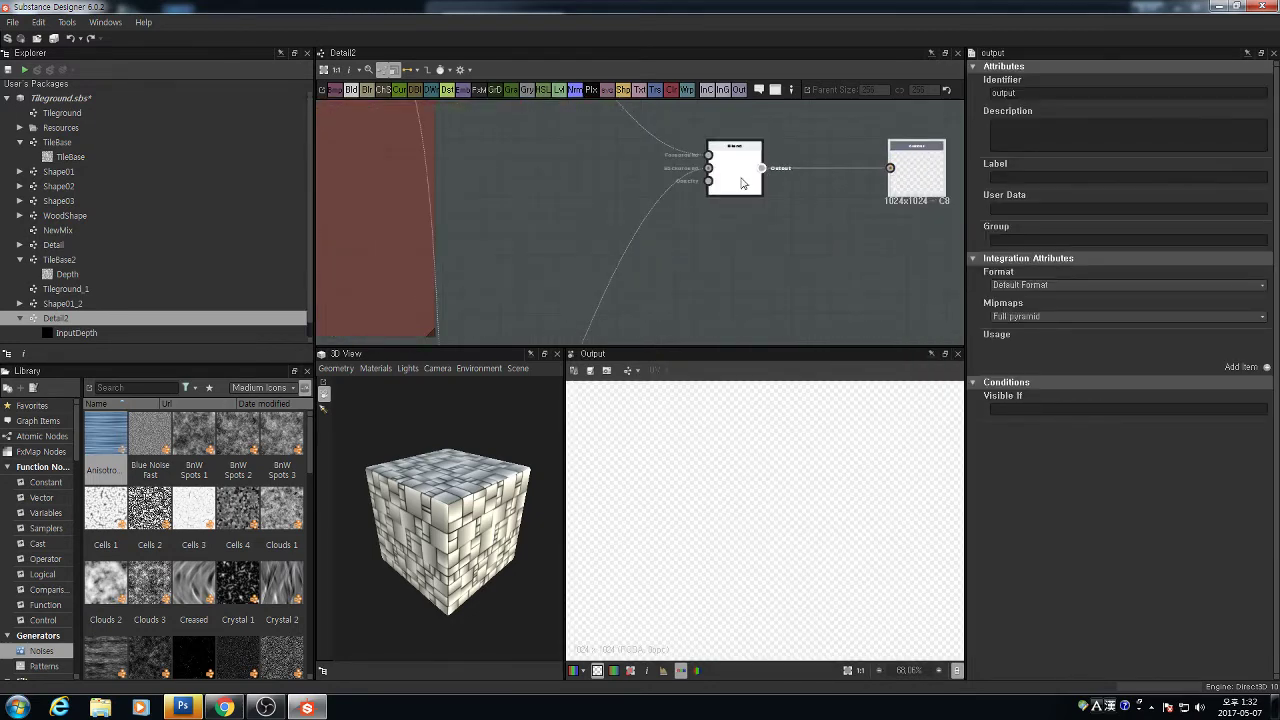
{"action": "scroll", "coordinate": [742, 183], "scroll_direction": "down", "scroll_amount": 4}
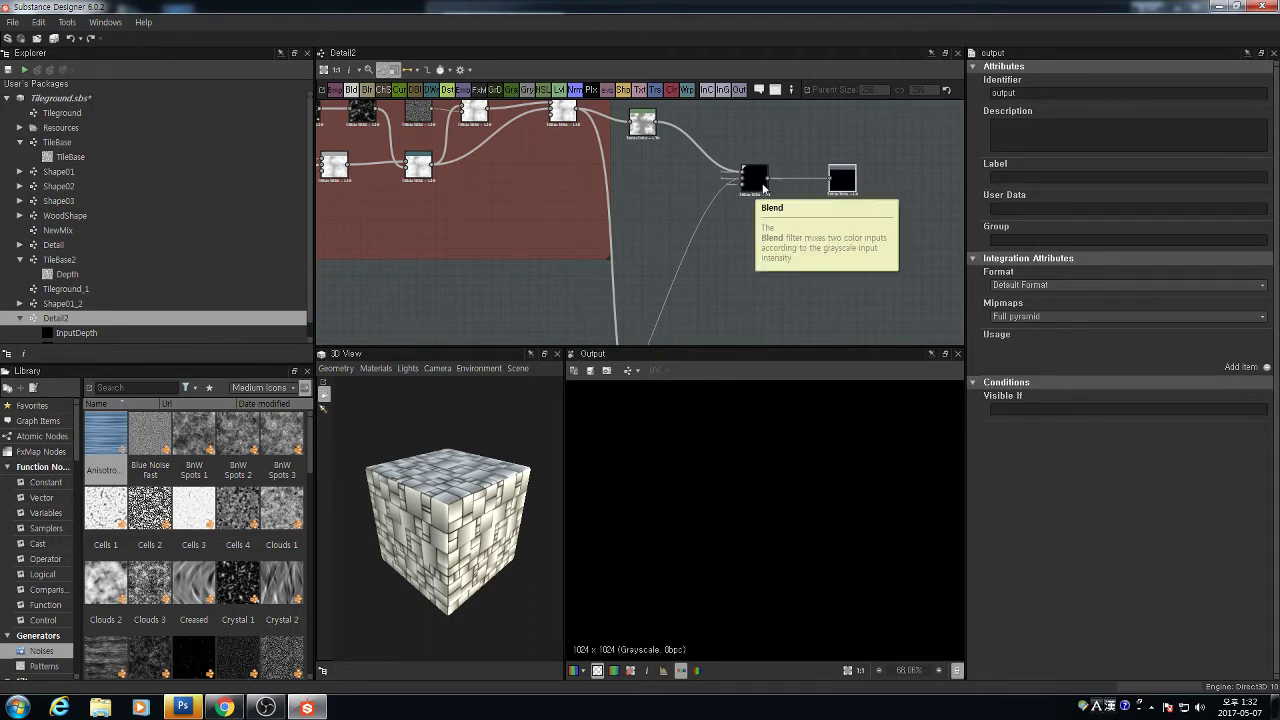
Set the identifier of the output node after the upper final Blend to ForColor
{"action": "double_click", "coordinate": [1046, 93]}
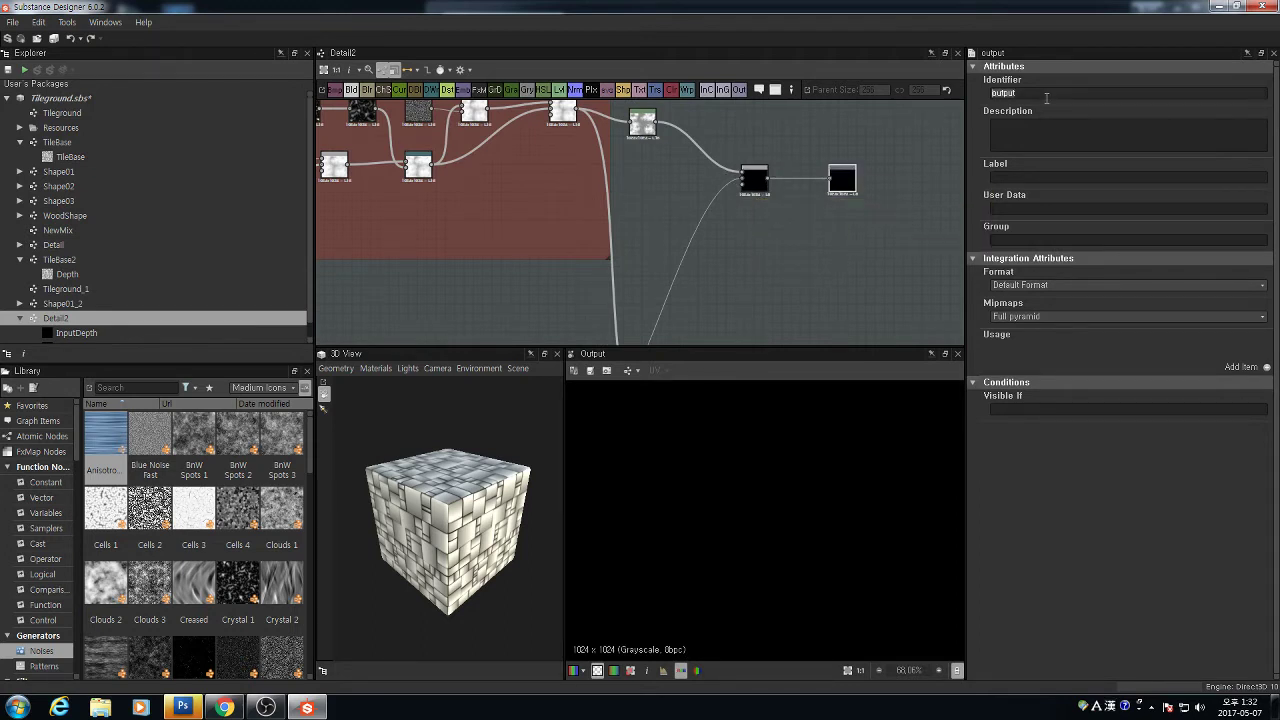
{"action": "type", "text": "R"}
Add a second Output node fed by the lower final Blend near Detail3 and set its identifier to ForNormal
{"action": "scroll", "coordinate": [816, 224], "scroll_direction": "down", "scroll_amount": 2}
{"action": "middle_click_drag", "start_coordinate": [817, 222], "coordinate": [801, 116]}
{"action": "key", "text": "space"}
{"action": "type", "text": "o"}
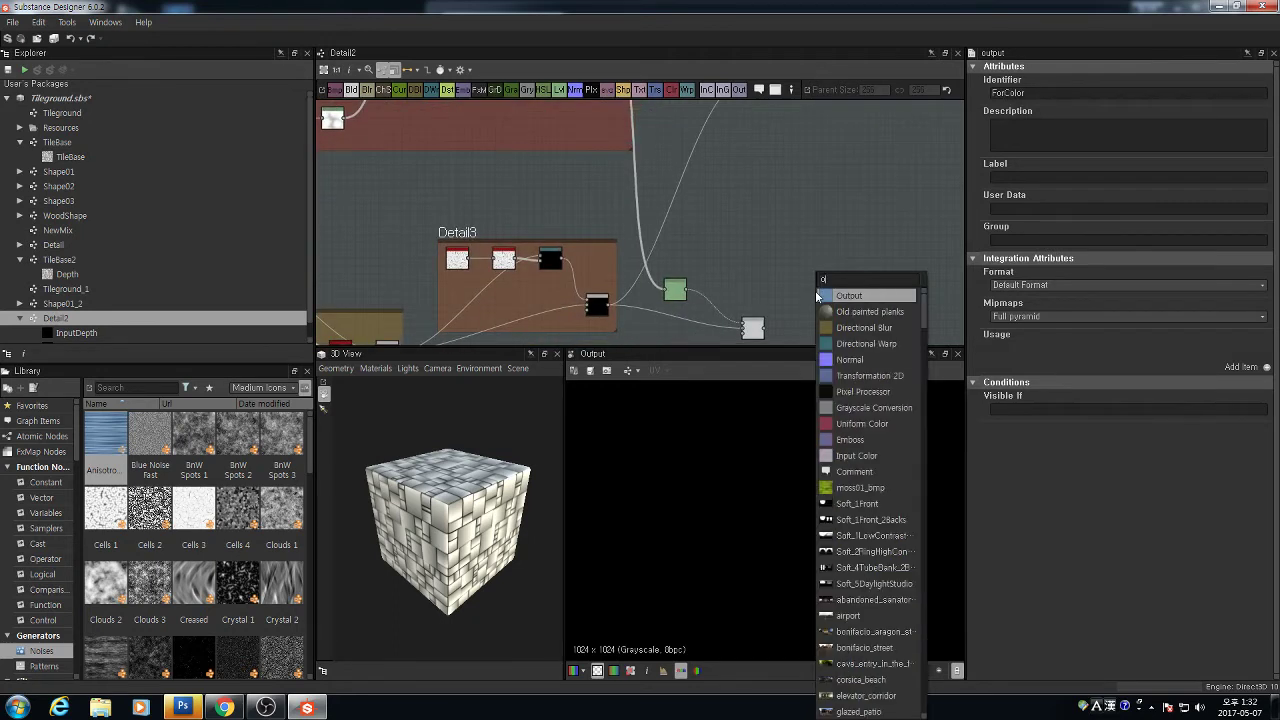
{"action": "type", "text": "ut"}
{"action": "left_click", "coordinate": [848, 296]}
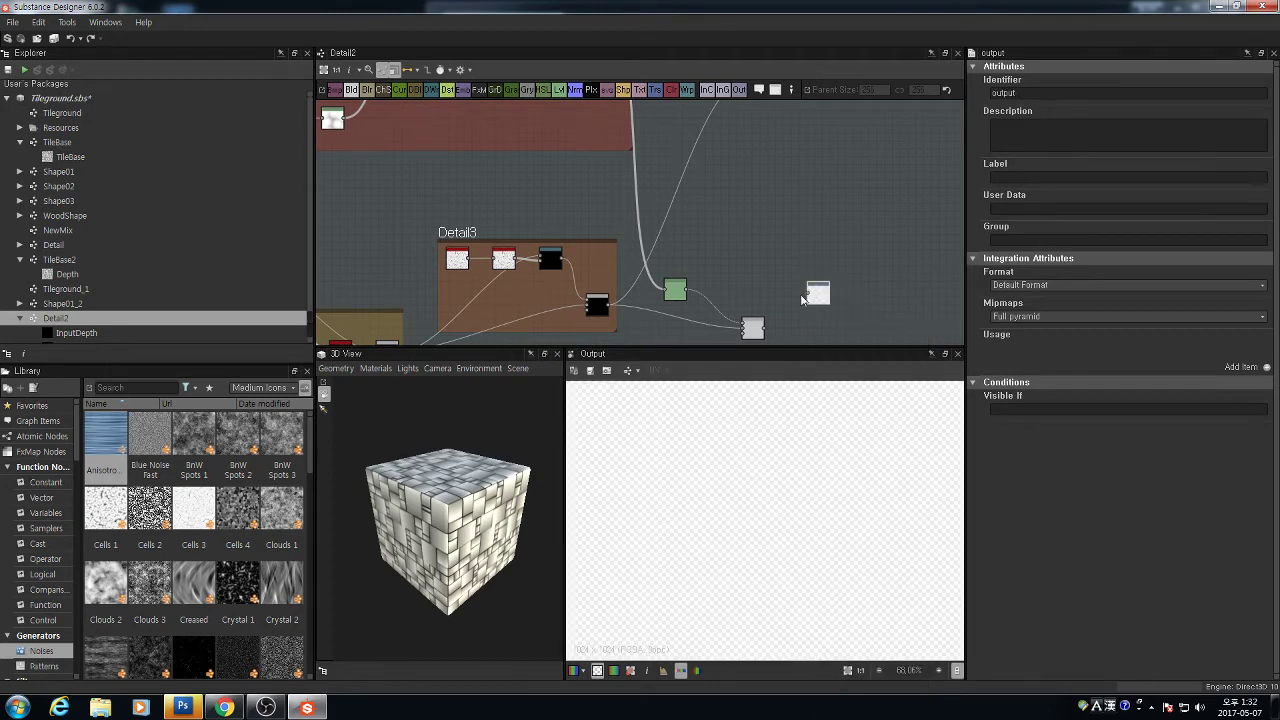
{"action": "left_click_drag", "start_coordinate": [767, 329], "coordinate": [812, 293]}
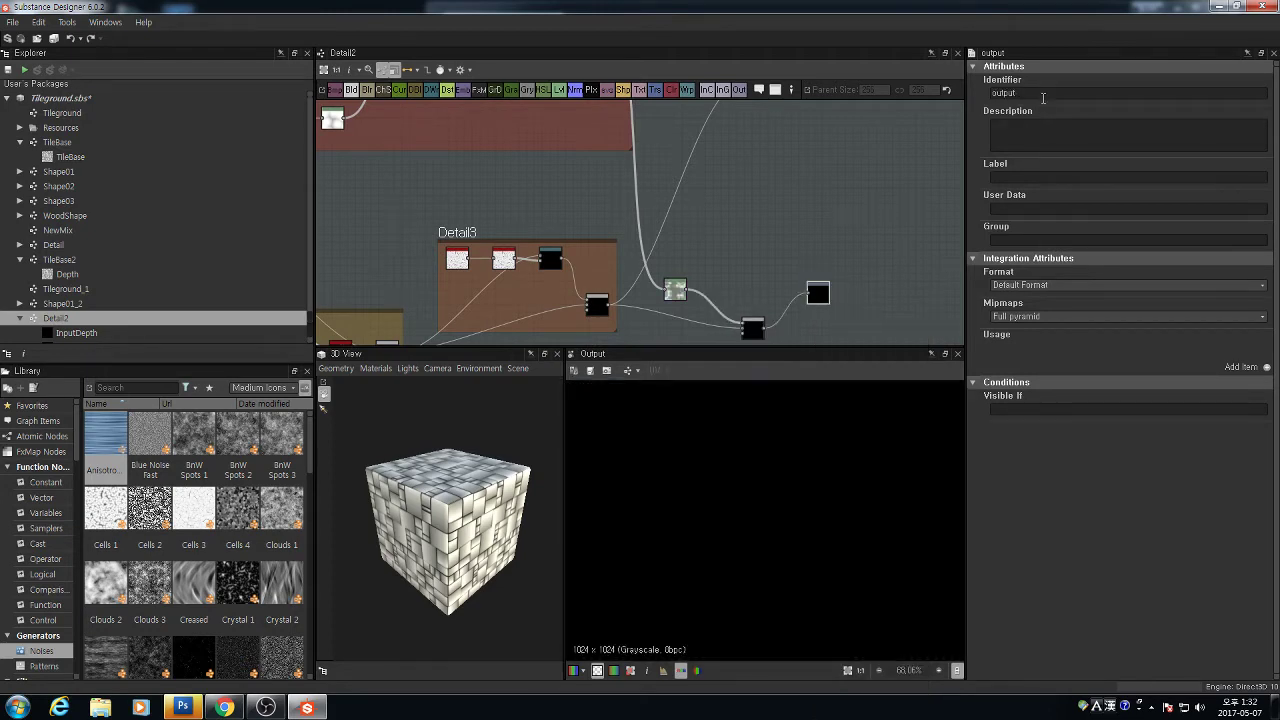
{"action": "type", "text": "ForNormal"}
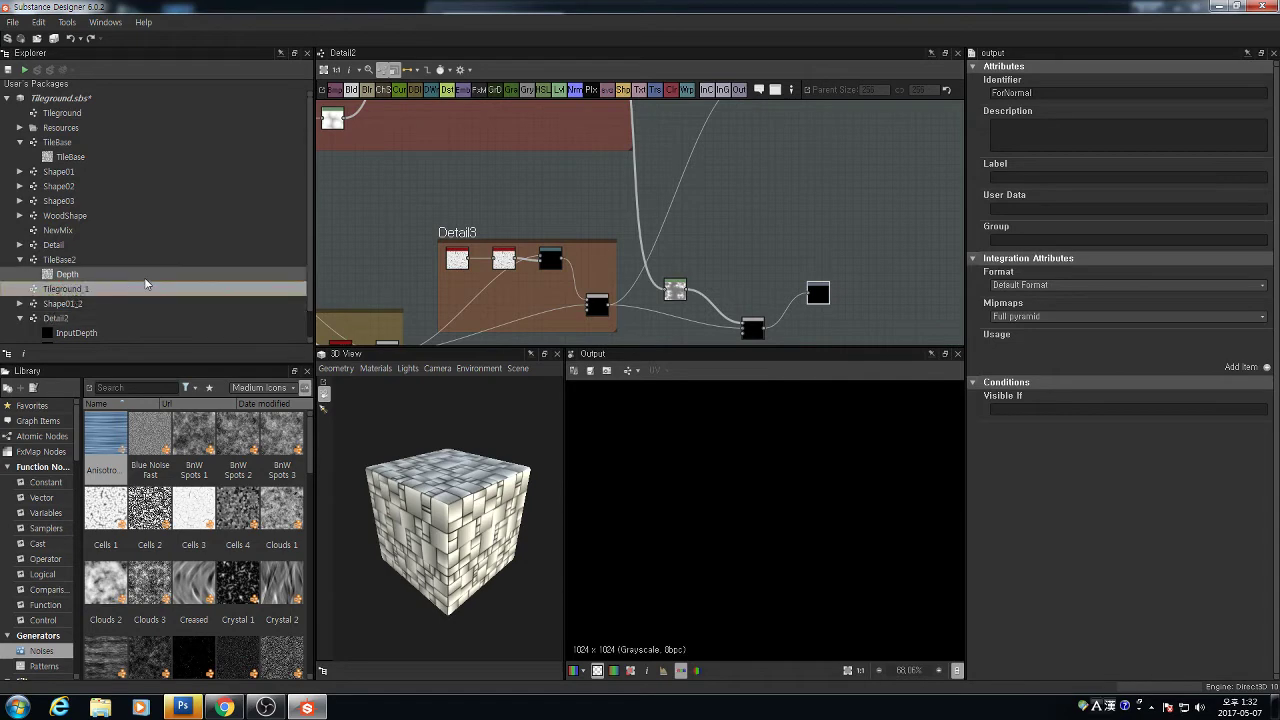
Open the Tileground_1 graph and place the Detail2 graph in it as a node
{"action": "double_click", "coordinate": [78, 288]}
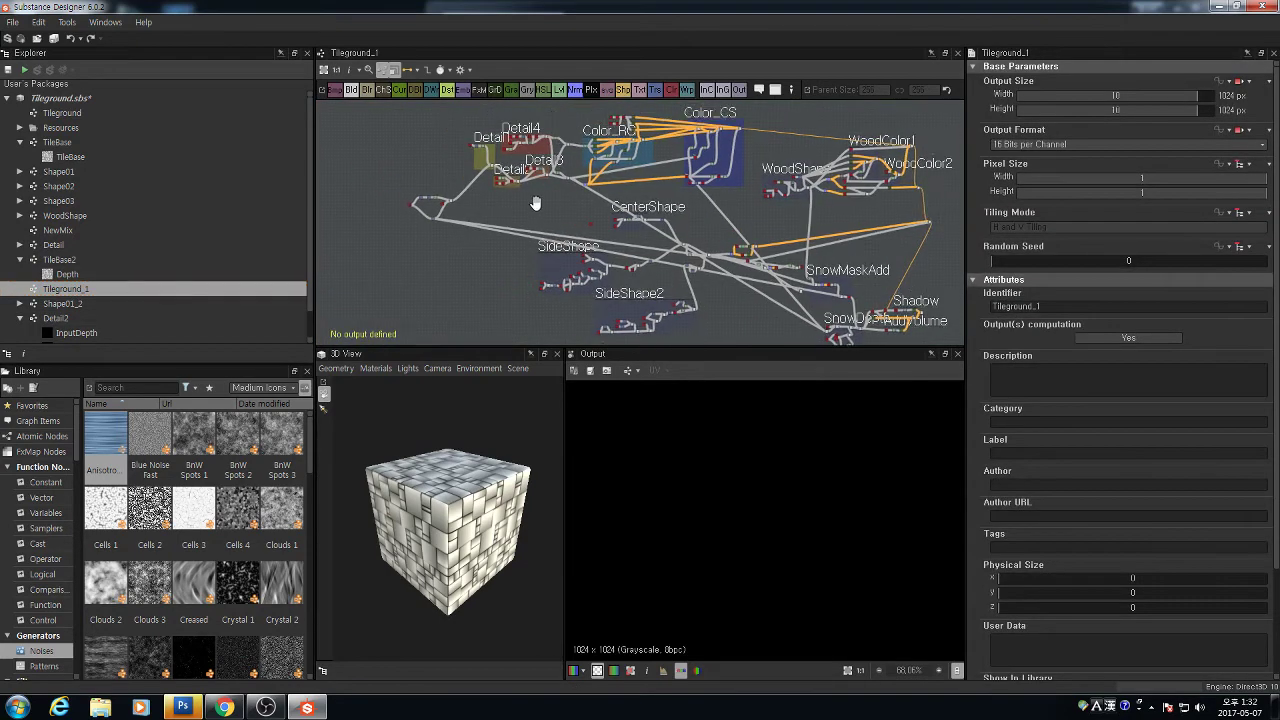
{"action": "left_click_drag", "start_coordinate": [90, 306], "coordinate": [525, 214]}
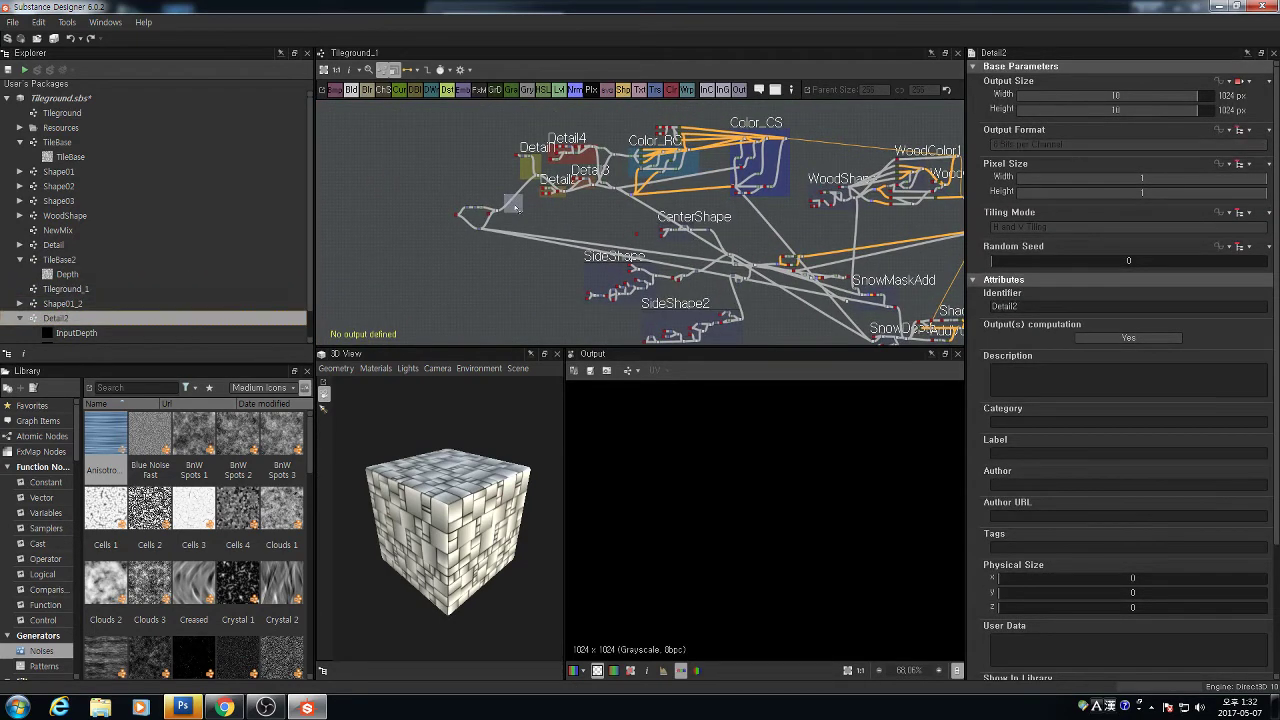
{"action": "scroll", "coordinate": [525, 216], "scroll_direction": "up", "scroll_amount": 10}
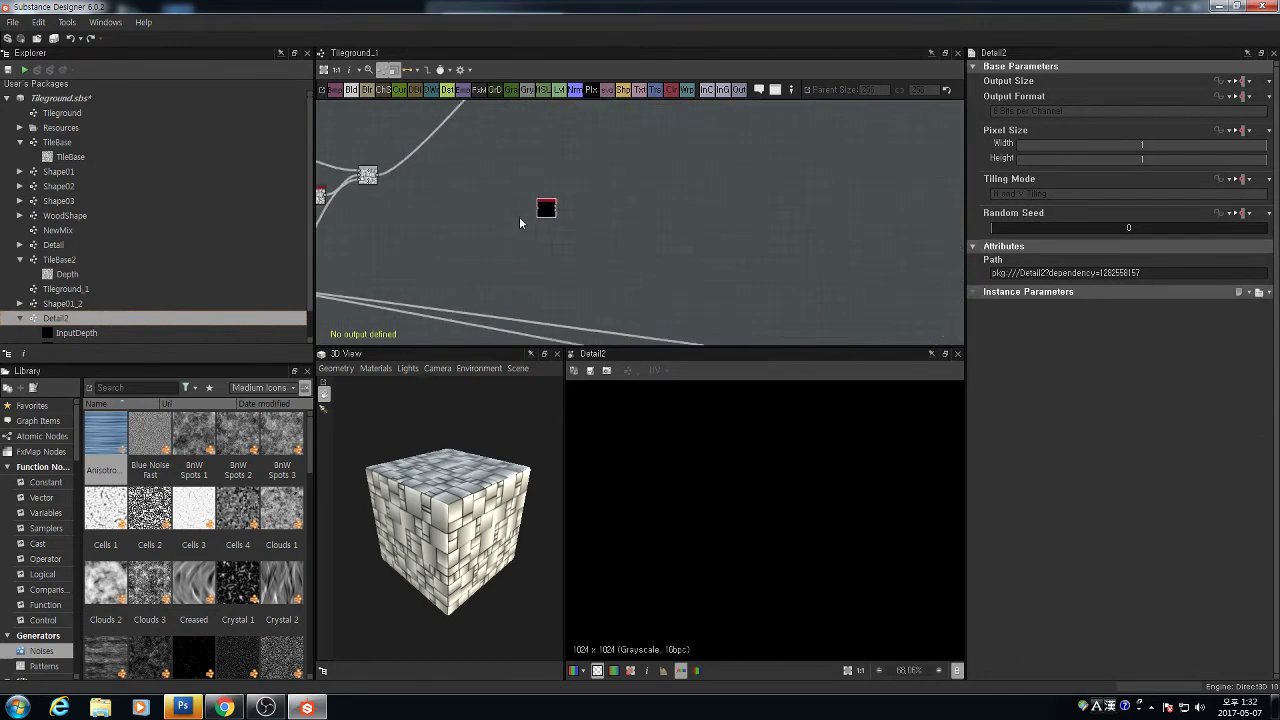
{"action": "left_click_drag", "start_coordinate": [396, 189], "coordinate": [399, 189]}
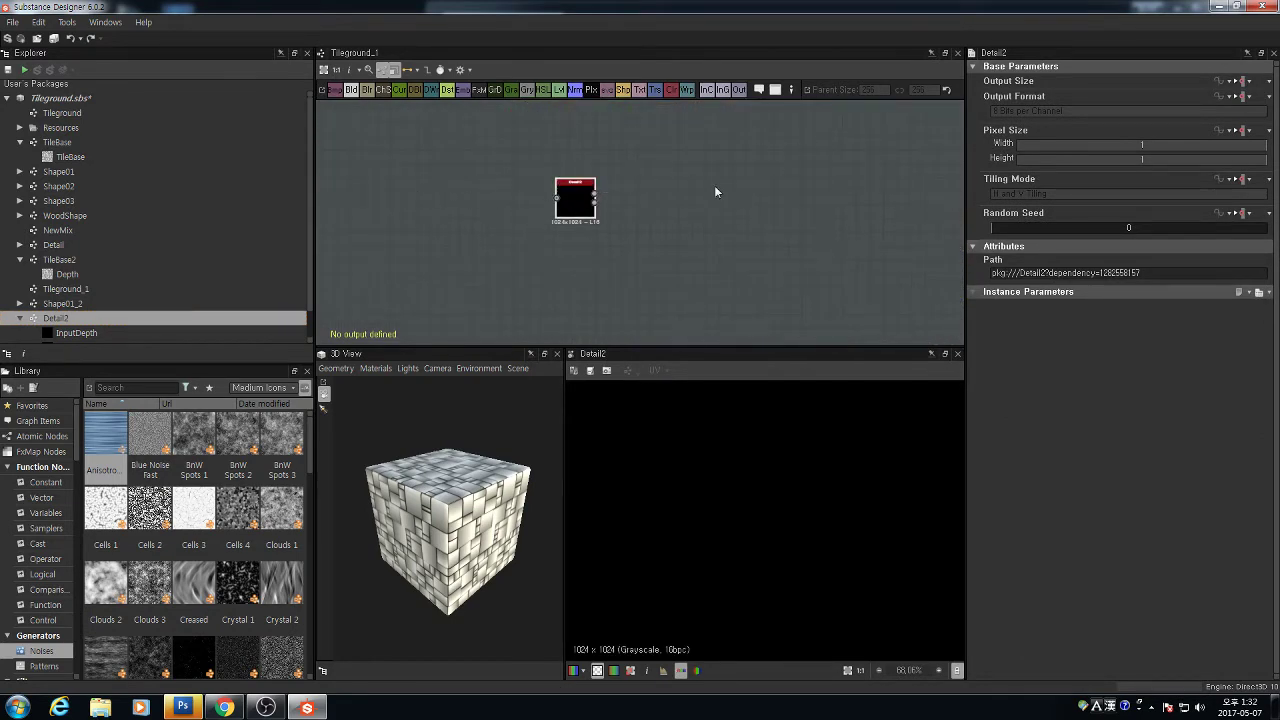
Connect the Blend fed by TileBase2 to the InputDepth input of the Detail2 node
{"action": "scroll", "coordinate": [504, 226], "scroll_direction": "down", "scroll_amount": 8}
{"action": "middle_click_drag", "start_coordinate": [455, 226], "coordinate": [529, 238]}
{"action": "scroll", "coordinate": [520, 226], "scroll_direction": "up", "scroll_amount": 8}
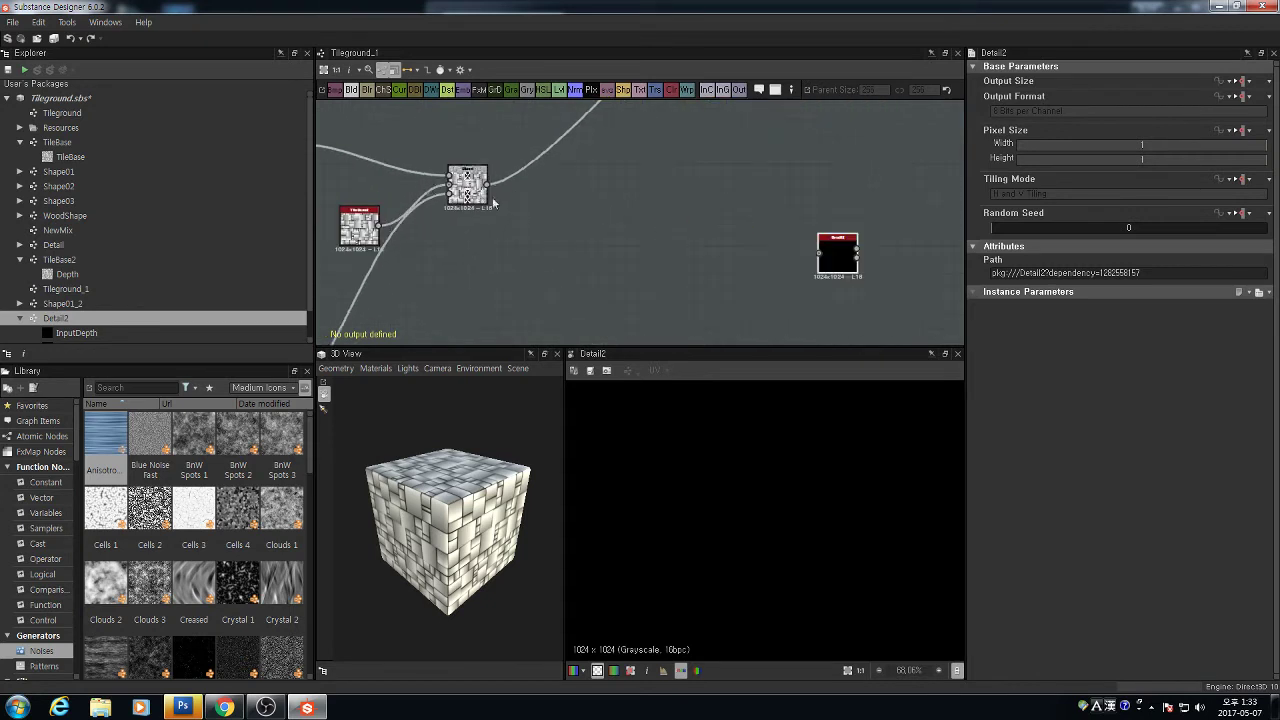
{"action": "scroll", "coordinate": [493, 203], "scroll_direction": "up", "scroll_amount": 2}
{"action": "left_click_drag", "start_coordinate": [500, 198], "coordinate": [836, 248]}
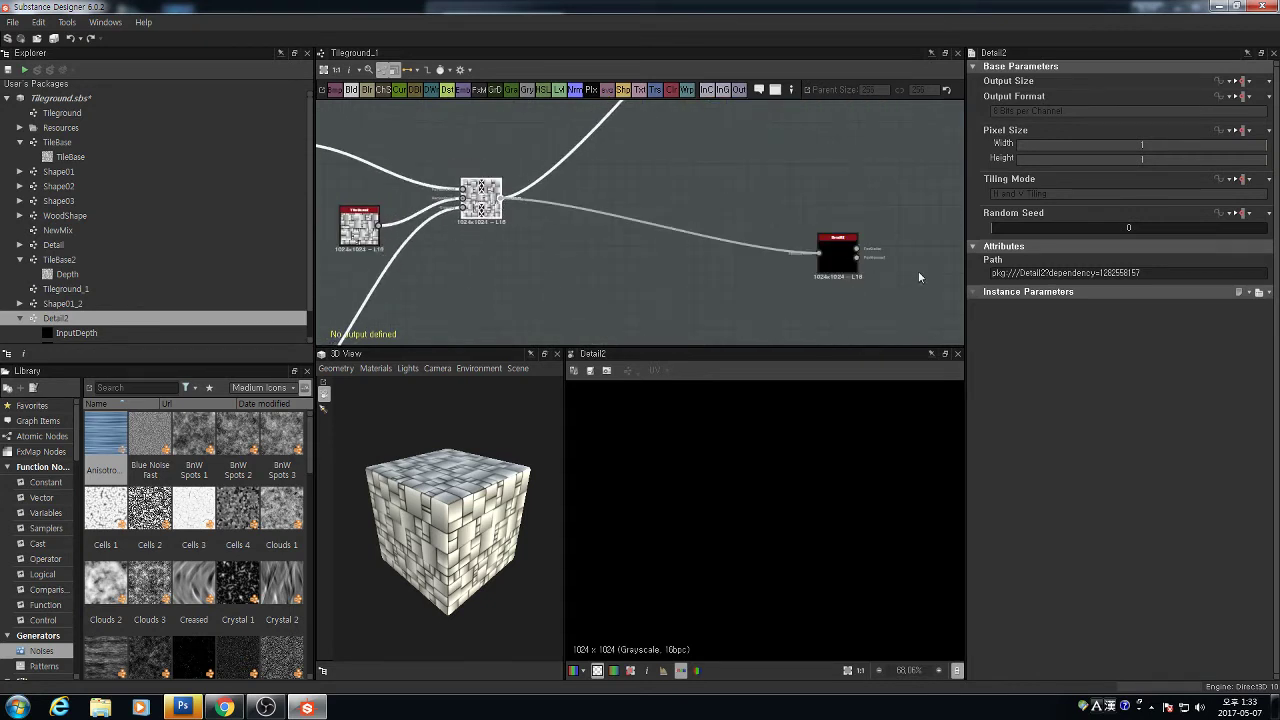
Move the Detail2 node farther away from the Blend that feeds it
{"action": "scroll", "coordinate": [920, 262], "scroll_direction": "down", "scroll_amount": 8}
{"action": "middle_click_drag", "start_coordinate": [920, 258], "coordinate": [761, 269]}
{"action": "scroll", "coordinate": [761, 269], "scroll_direction": "up", "scroll_amount": 5}
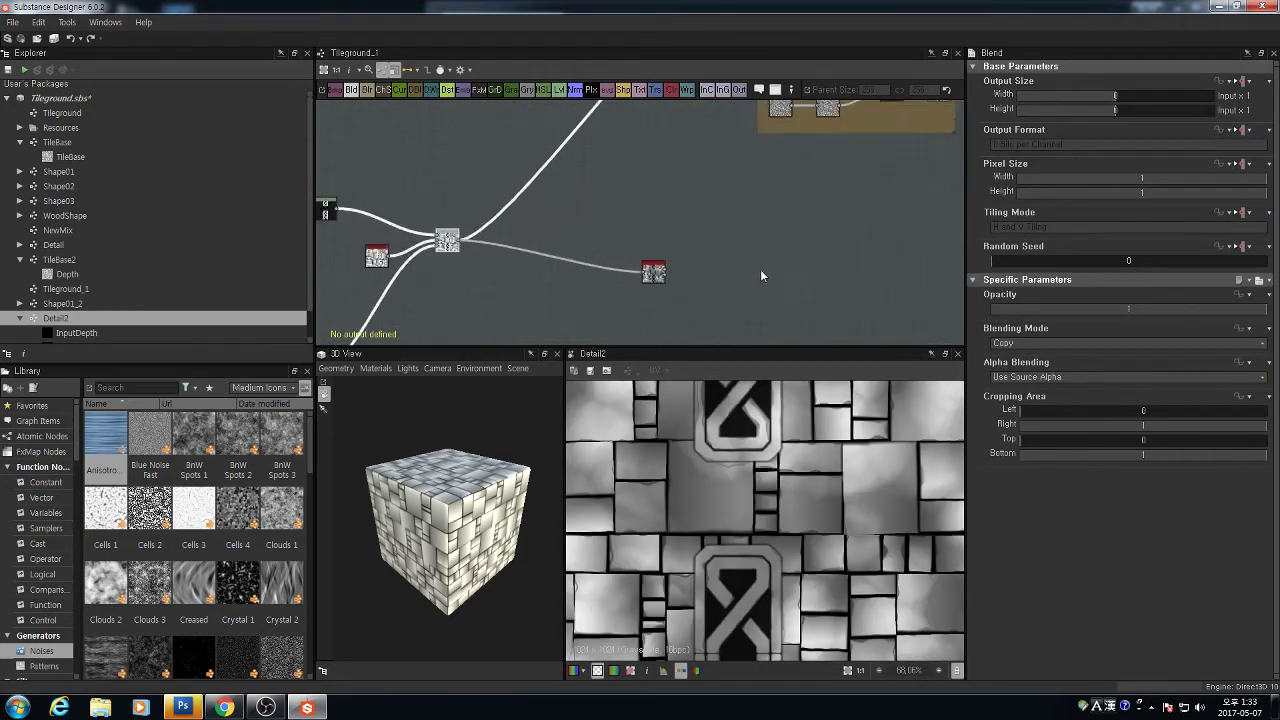
{"action": "scroll", "coordinate": [700, 276], "scroll_direction": "up", "scroll_amount": 4}
{"action": "left_click_drag", "start_coordinate": [611, 266], "coordinate": [757, 187]}
{"action": "scroll", "coordinate": [785, 493], "scroll_direction": "up", "scroll_amount": 4}
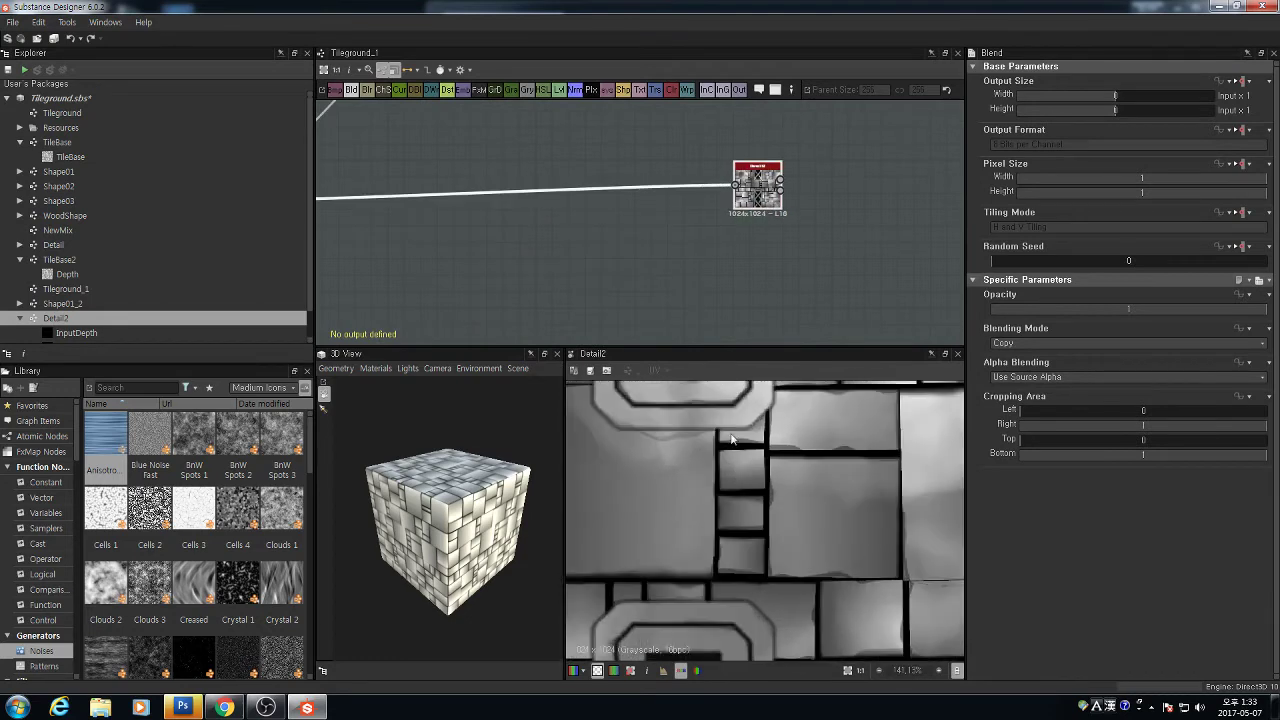
Compare the output of the Blend fed by TileBase2 with the Detail2 node's output in the 2D view
{"action": "scroll", "coordinate": [731, 438], "scroll_direction": "down", "scroll_amount": 5}
{"action": "scroll", "coordinate": [581, 219], "scroll_direction": "down", "scroll_amount": 6}
{"action": "scroll", "coordinate": [498, 236], "scroll_direction": "up", "scroll_amount": 10}
{"action": "double_click", "coordinate": [661, 277]}
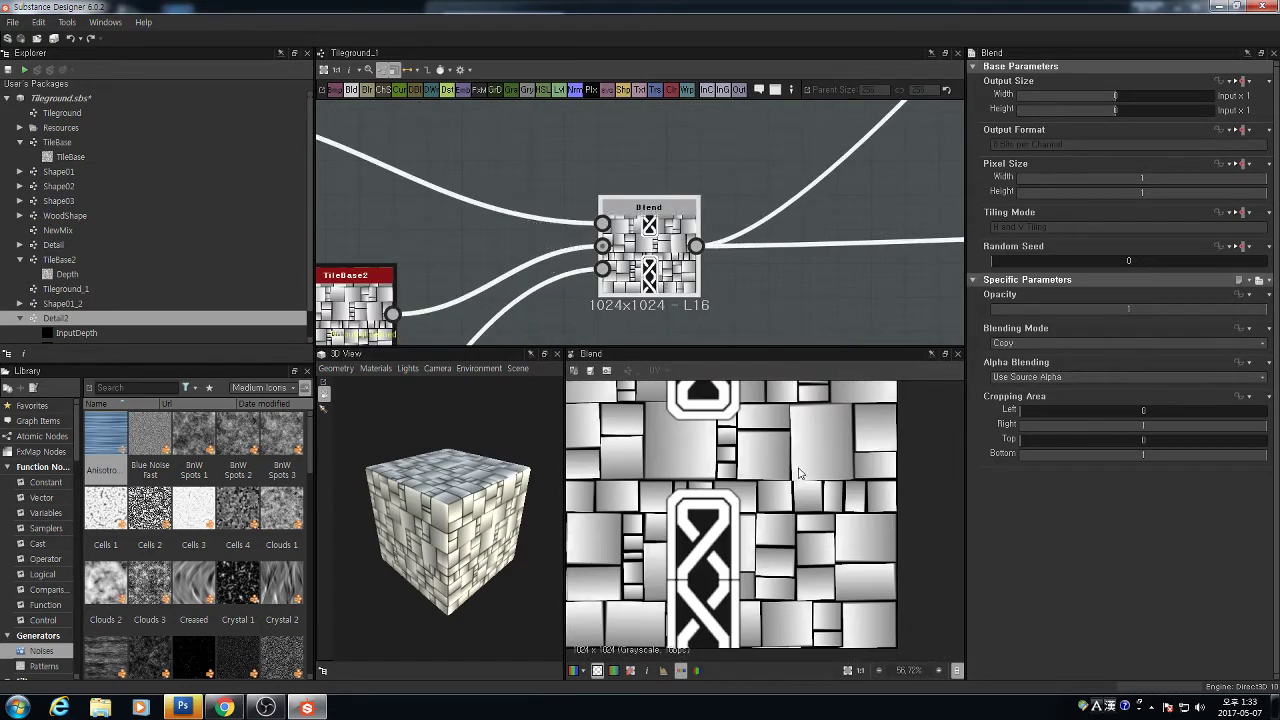
{"action": "scroll", "coordinate": [857, 226], "scroll_direction": "down", "scroll_amount": 2}
{"action": "middle_click_drag", "start_coordinate": [857, 226], "coordinate": [474, 194]}
{"action": "middle_click_drag", "start_coordinate": [789, 251], "coordinate": [259, 262]}
{"action": "scroll", "coordinate": [259, 262], "scroll_direction": "down", "scroll_amount": 1}
{"action": "scroll", "coordinate": [546, 212], "scroll_direction": "up", "scroll_amount": 4}
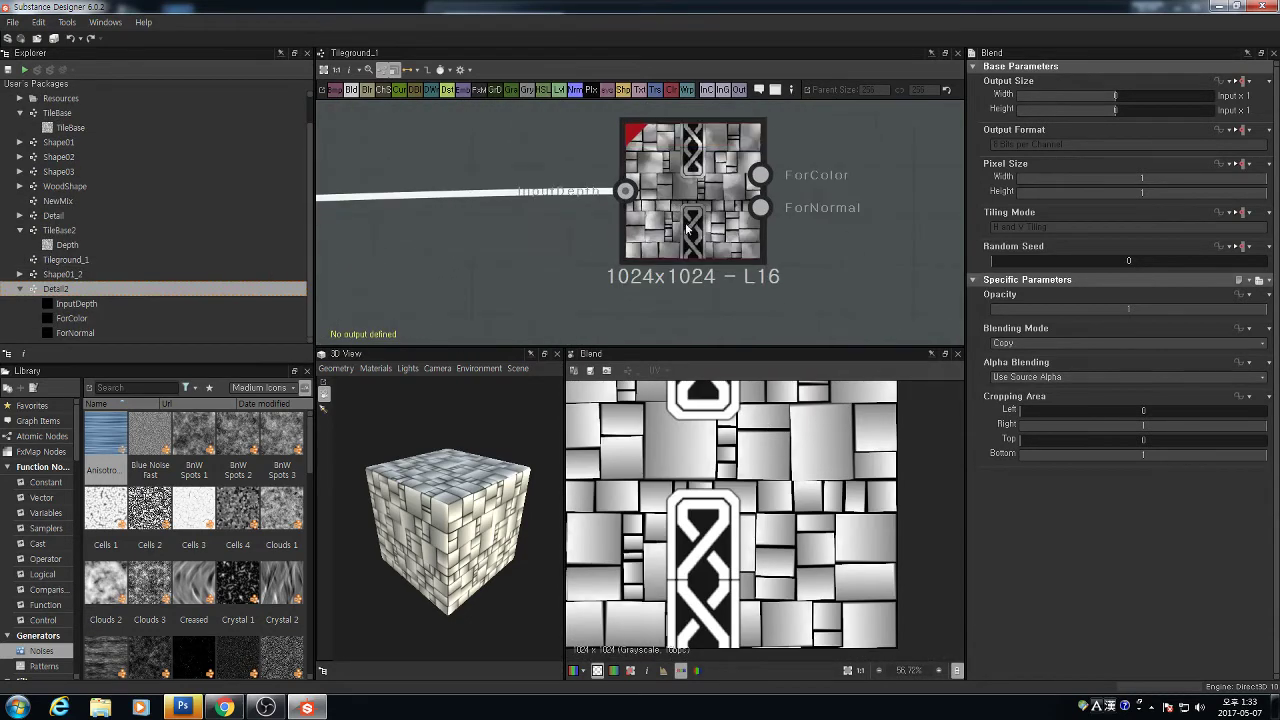
{"action": "double_click", "coordinate": [673, 190]}
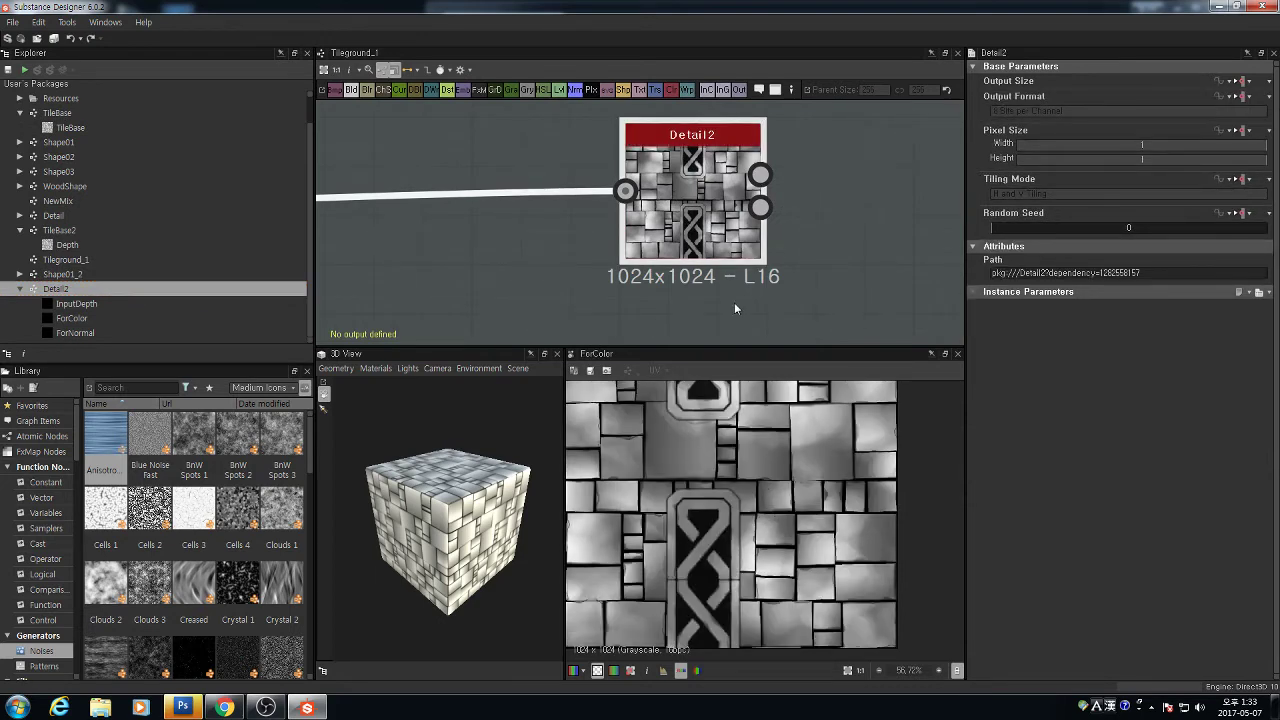
Compare the ForColor and ForNormal outputs of the Detail2 node in the 2D view
{"action": "scroll", "coordinate": [840, 180], "scroll_direction": "down", "scroll_amount": 8}
{"action": "middle_click_drag", "start_coordinate": [820, 204], "coordinate": [680, 292]}
{"action": "scroll", "coordinate": [715, 276], "scroll_direction": "up", "scroll_amount": 3}
{"action": "scroll", "coordinate": [651, 284], "scroll_direction": "up", "scroll_amount": 6}
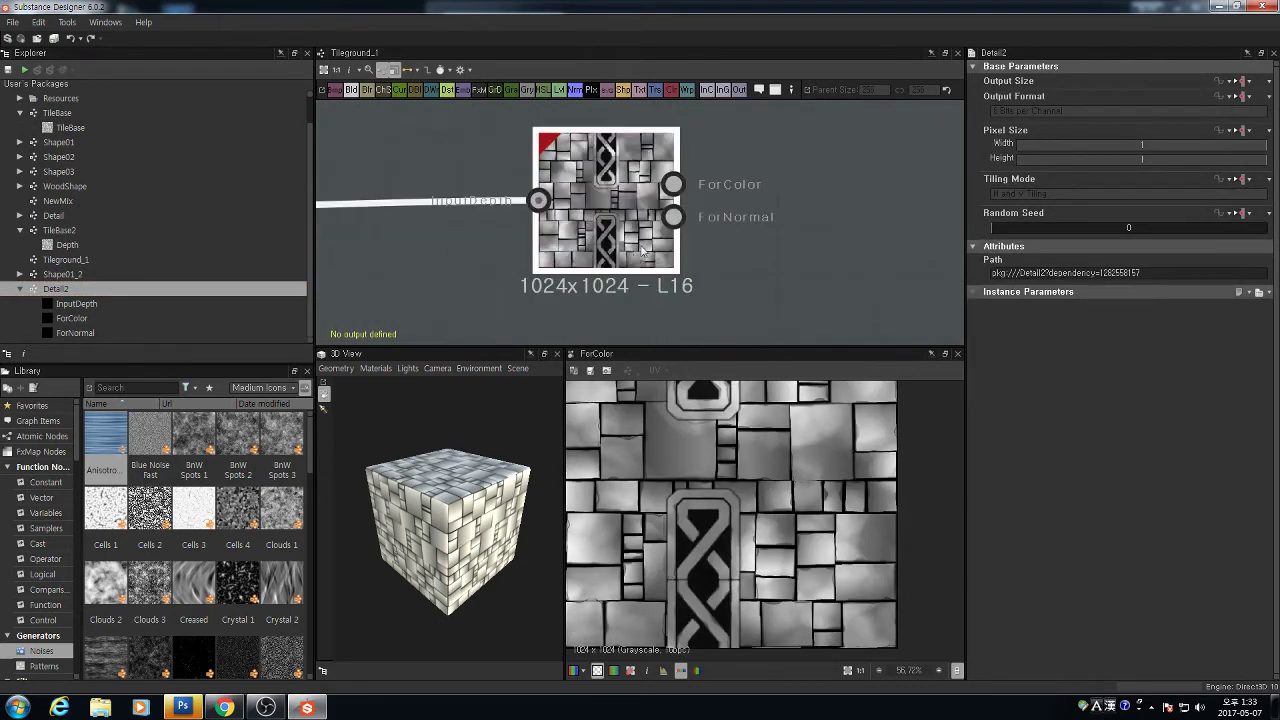
{"action": "scroll", "coordinate": [643, 252], "scroll_direction": "up", "scroll_amount": 1}
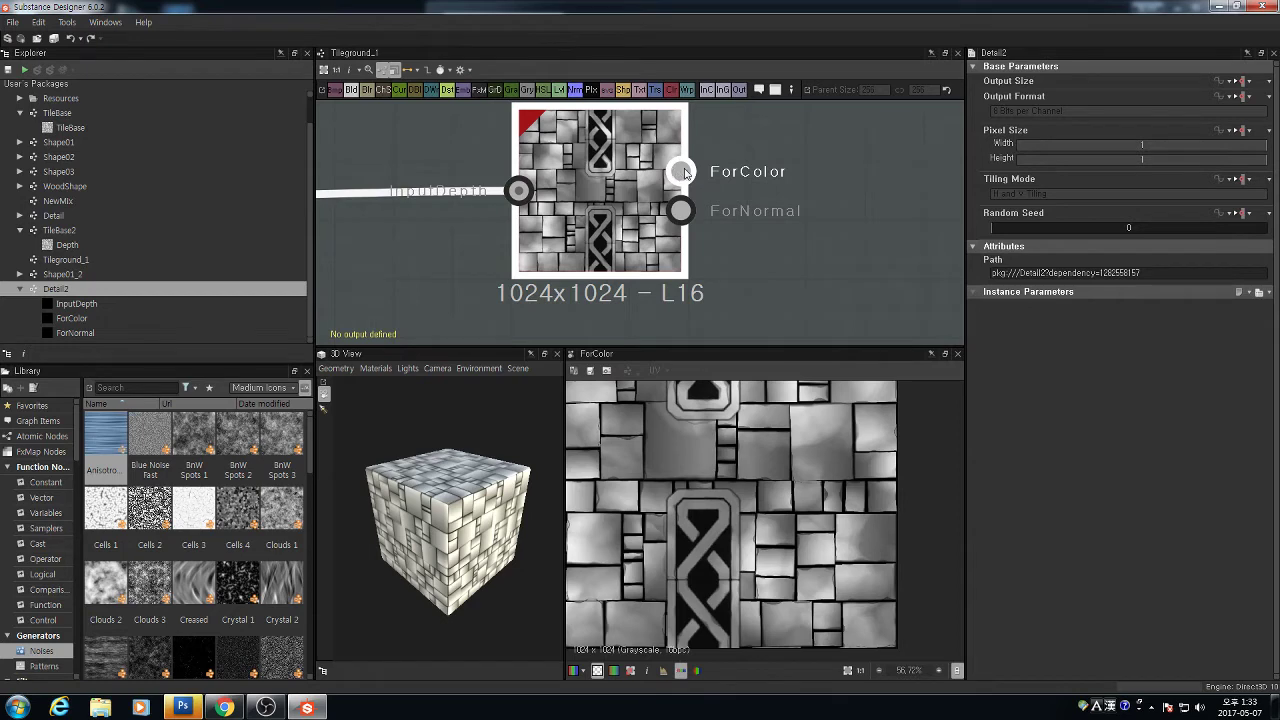
{"action": "left_click", "coordinate": [681, 210]}
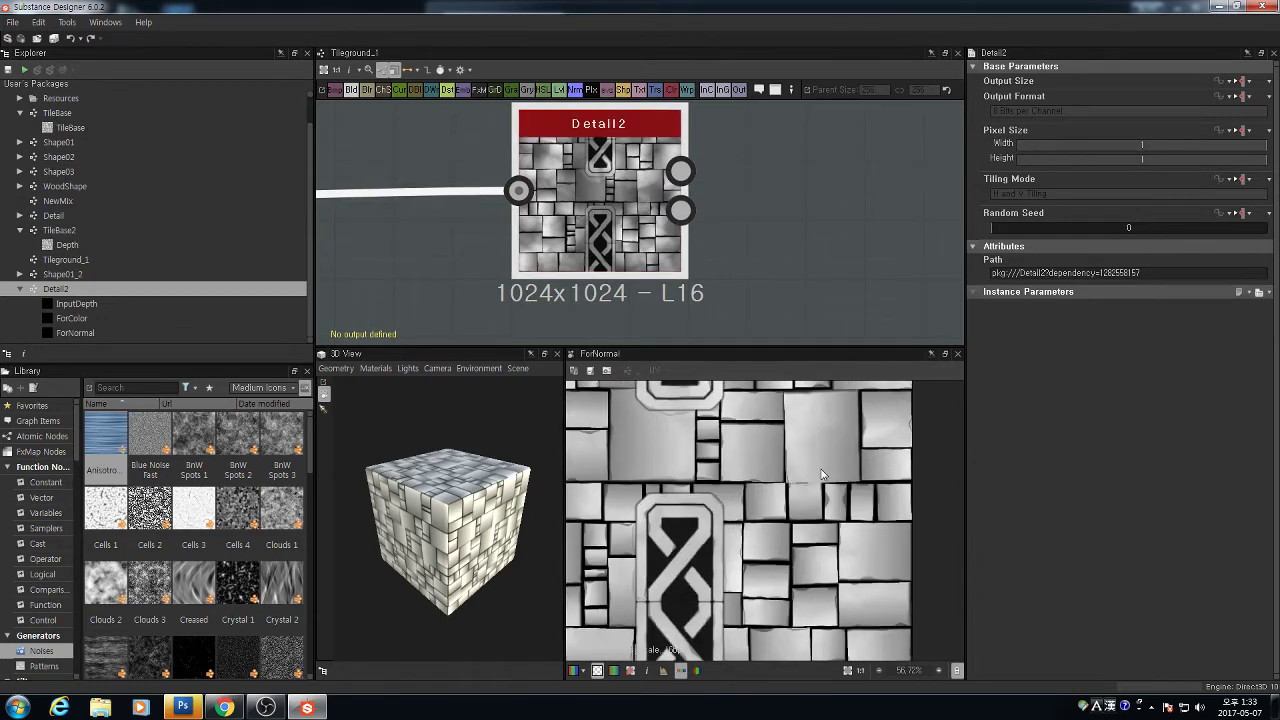
{"action": "scroll", "coordinate": [822, 474], "scroll_direction": "up", "scroll_amount": 5}
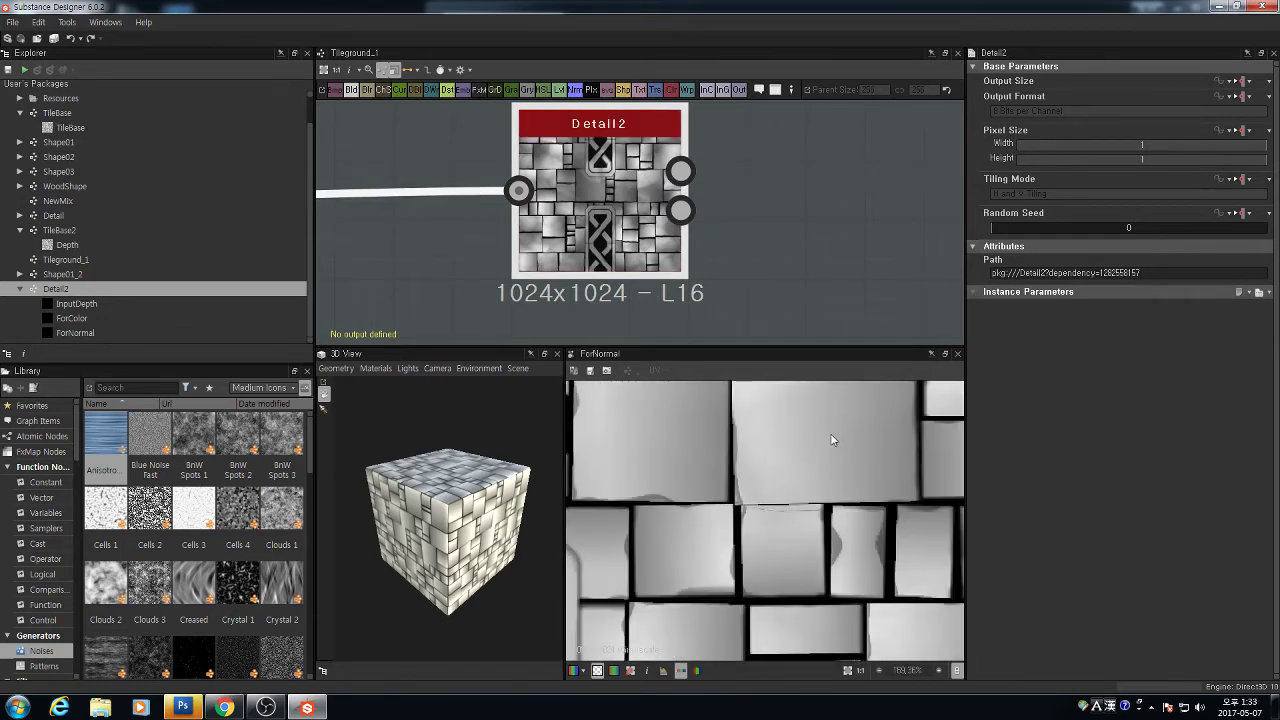
{"action": "left_click", "coordinate": [680, 171]}
{"action": "left_click", "coordinate": [681, 210]}
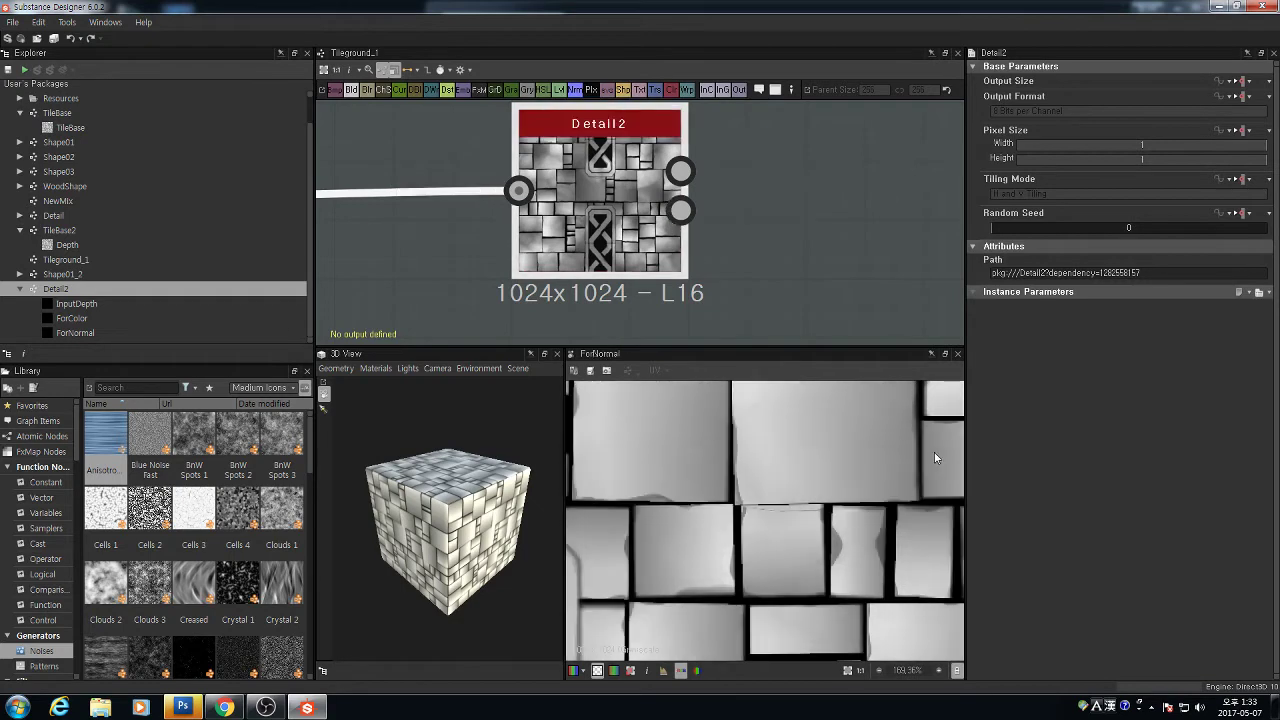
Preview the two original final Blends after Detail3 and Detail4 to compare them with the Detail2 outputs
{"action": "scroll", "coordinate": [715, 159], "scroll_direction": "down", "scroll_amount": 6}
{"action": "middle_click_drag", "start_coordinate": [820, 123], "coordinate": [737, 314]}
{"action": "middle_click_drag", "start_coordinate": [906, 224], "coordinate": [515, 222]}
{"action": "scroll", "coordinate": [548, 220], "scroll_direction": "up", "scroll_amount": 3}
{"action": "scroll", "coordinate": [545, 227], "scroll_direction": "up", "scroll_amount": 3}
{"action": "double_click", "coordinate": [551, 216]}
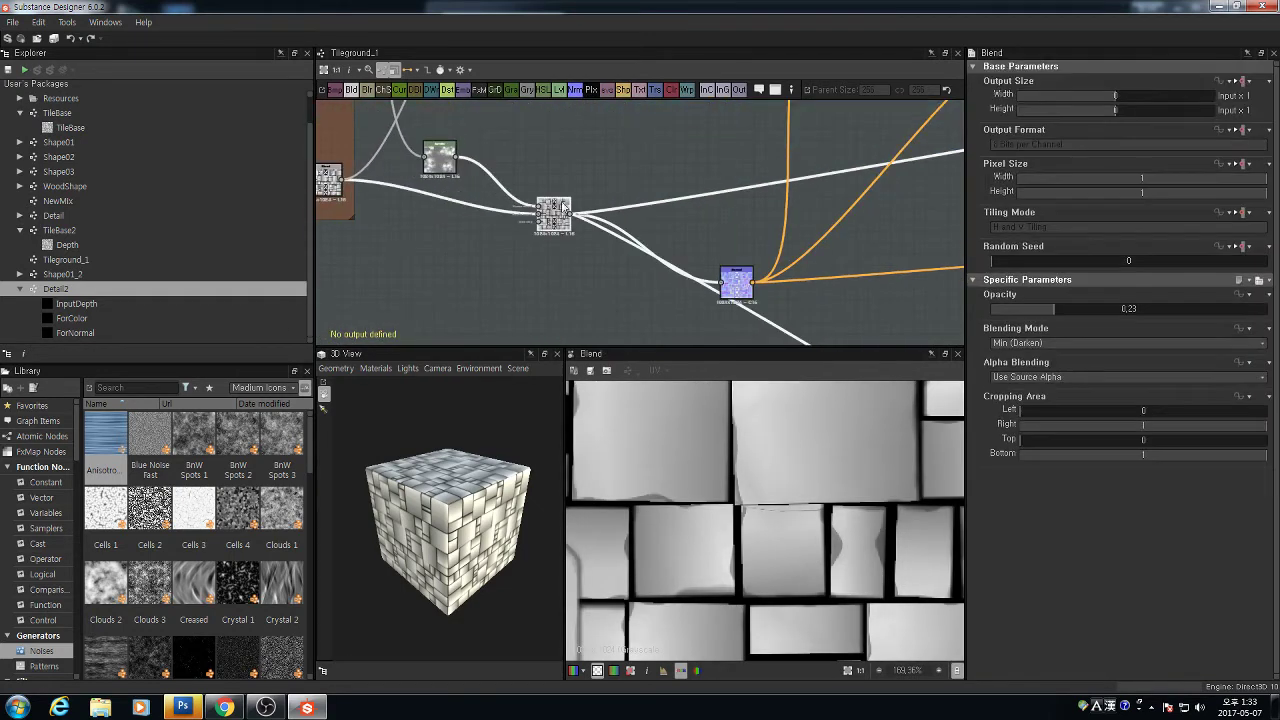
{"action": "scroll", "coordinate": [603, 178], "scroll_direction": "down", "scroll_amount": 5}
{"action": "middle_click_drag", "start_coordinate": [594, 198], "coordinate": [590, 302]}
{"action": "scroll", "coordinate": [578, 178], "scroll_direction": "up", "scroll_amount": 3}
{"action": "left_click", "coordinate": [562, 119]}
{"action": "double_click", "coordinate": [560, 118]}
Move the Detail2 node between the two original final Blends beside the Color_RG frame
{"action": "scroll", "coordinate": [559, 116], "scroll_direction": "down", "scroll_amount": 6}
{"action": "middle_click_drag", "start_coordinate": [550, 145], "coordinate": [540, 211]}
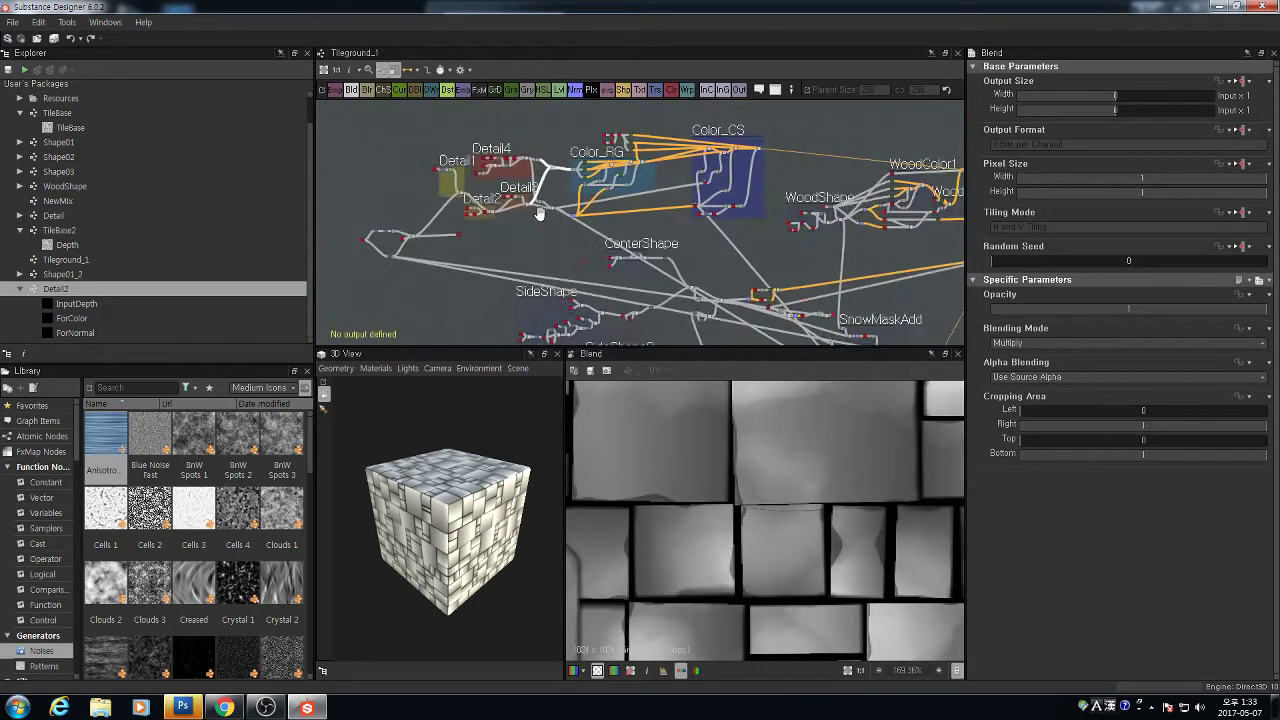
{"action": "scroll", "coordinate": [476, 245], "scroll_direction": "up", "scroll_amount": 3}
{"action": "left_click", "coordinate": [515, 240]}
{"action": "left_click_drag", "start_coordinate": [526, 243], "coordinate": [621, 158]}
{"action": "scroll", "coordinate": [621, 158], "scroll_direction": "up", "scroll_amount": 5}
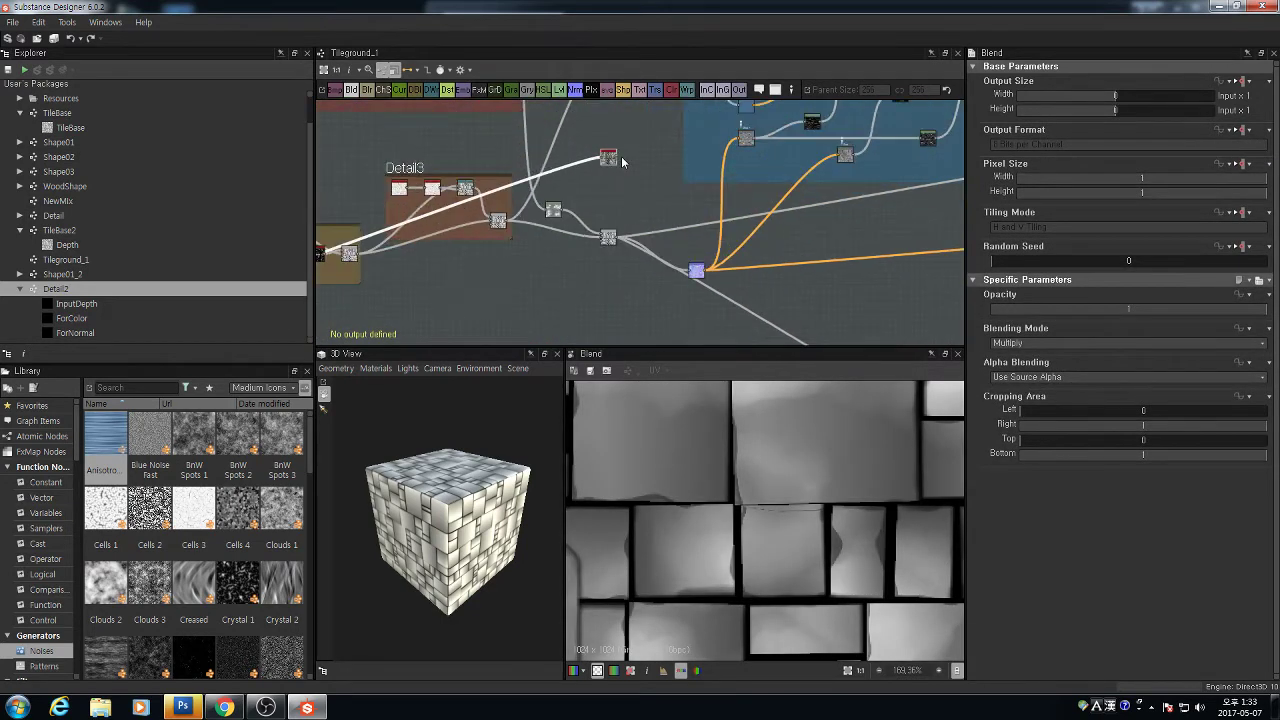
{"action": "scroll", "coordinate": [617, 321], "scroll_direction": "up", "scroll_amount": 3}
{"action": "scroll", "coordinate": [617, 322], "scroll_direction": "down", "scroll_amount": 3}
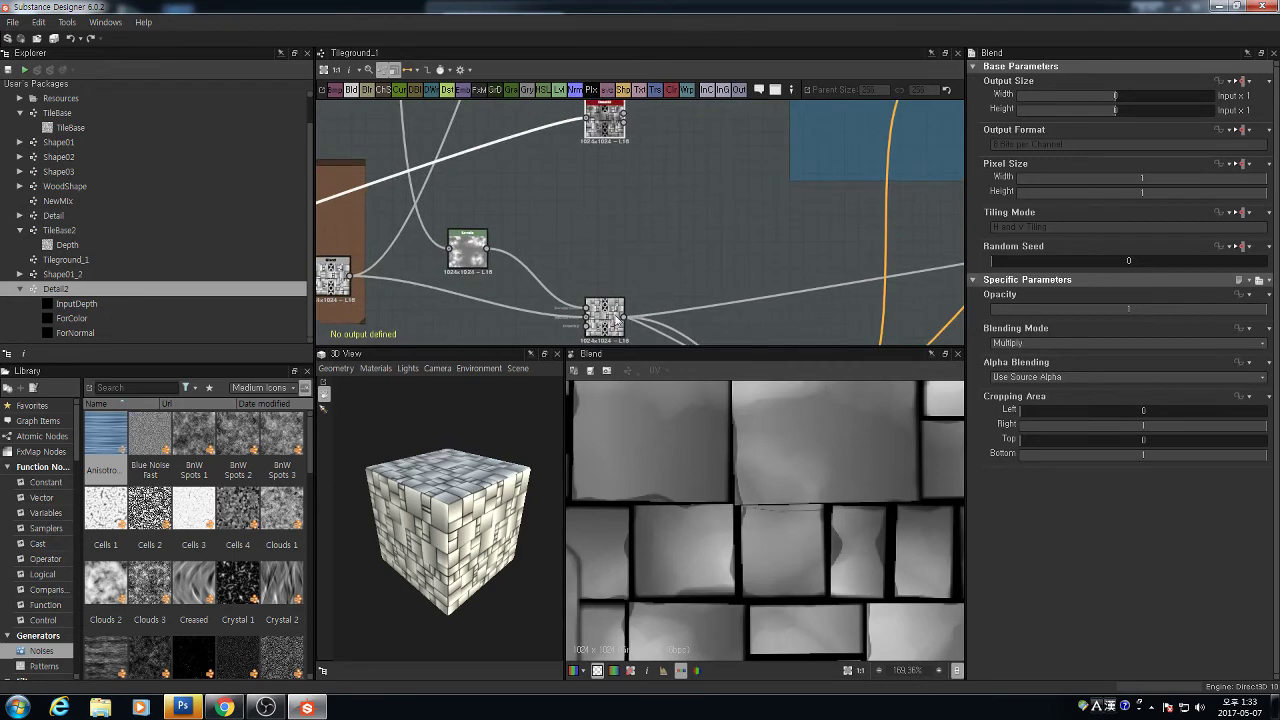
Transfer the lower final Blend's outgoing connections to Detail2's ForNormal output and the upper one's to ForColor
{"action": "left_click_drag", "start_coordinate": [622, 318], "coordinate": [625, 121], "text": "shift"}
{"action": "middle_click_drag", "start_coordinate": [688, 176], "coordinate": [676, 335]}
{"action": "scroll", "coordinate": [676, 335], "scroll_direction": "down", "scroll_amount": 2}
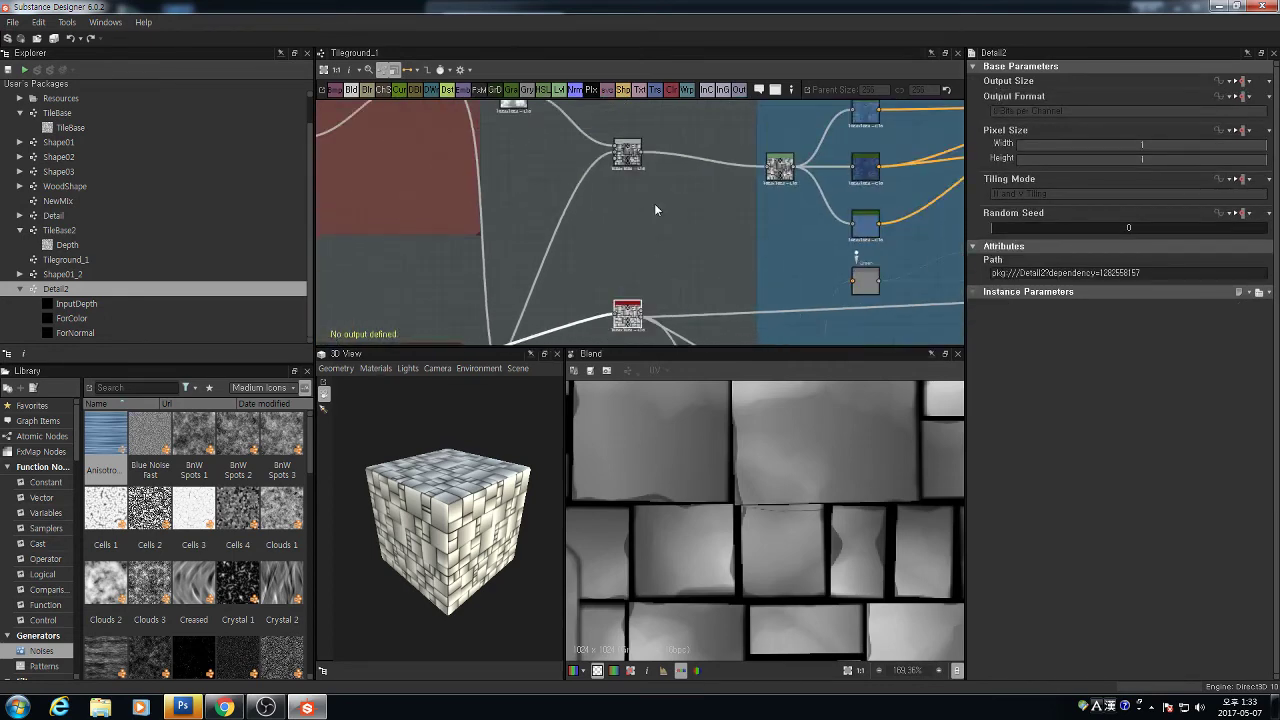
{"action": "scroll", "coordinate": [650, 195], "scroll_direction": "up", "scroll_amount": 1}
{"action": "middle_click_drag", "start_coordinate": [663, 277], "coordinate": [643, 220]}
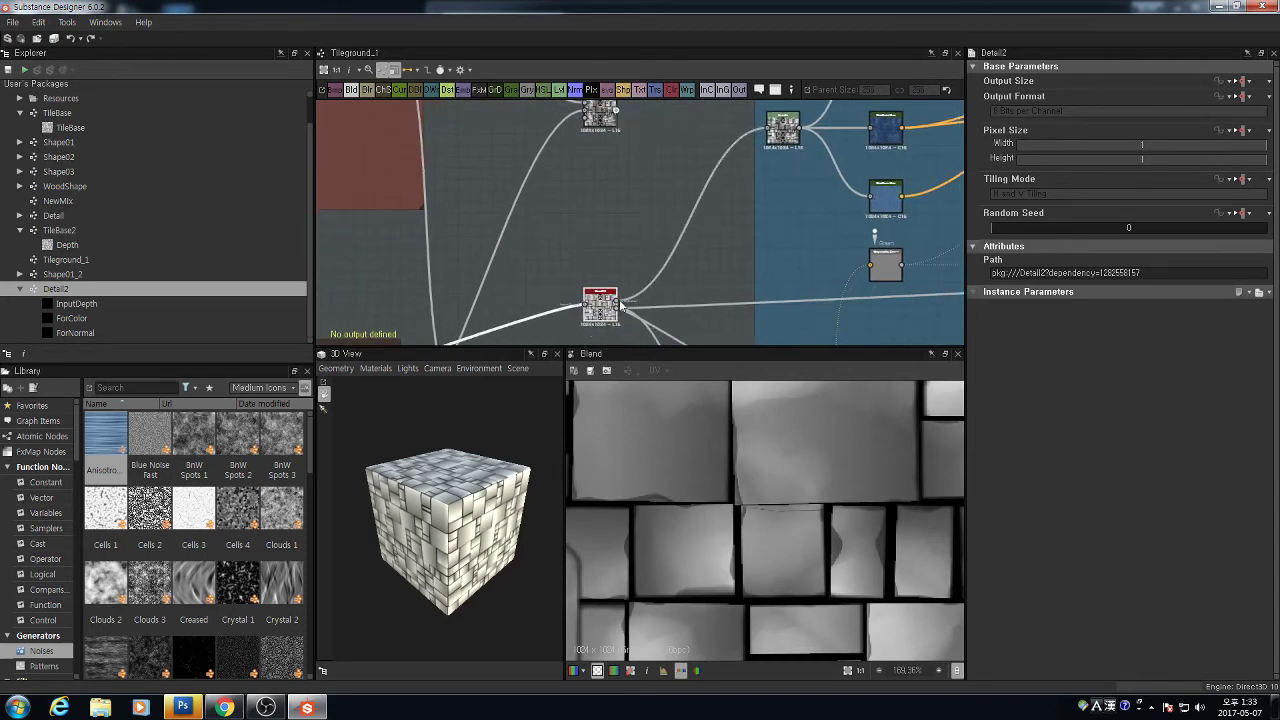
Delete the Detail1 to Detail4 frames with their nodes and the final Blends from Tileground_1
{"action": "scroll", "coordinate": [645, 210], "scroll_direction": "down", "scroll_amount": 4}
{"action": "left_click_drag", "start_coordinate": [651, 213], "coordinate": [441, 147]}
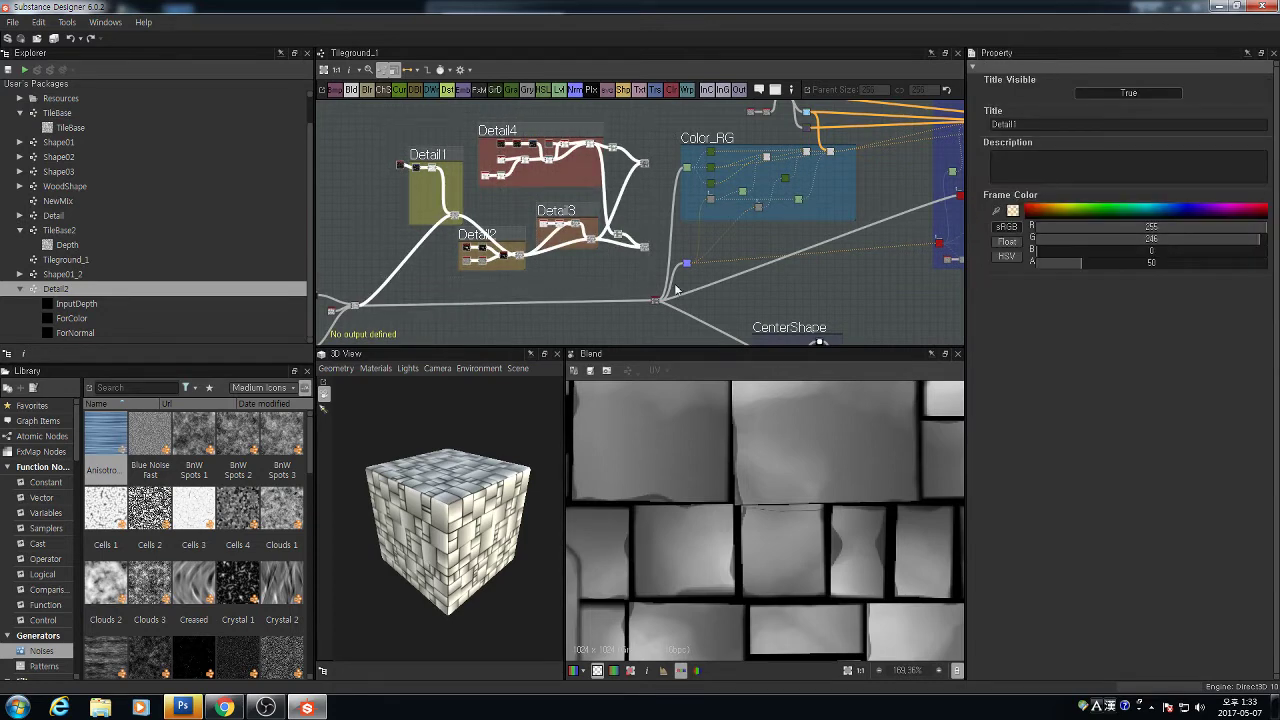
{"action": "key", "text": "Delete"}
Move the Detail2 node close to the Blend that feeds its InputDepth input
{"action": "middle_click_drag", "start_coordinate": [655, 298], "coordinate": [820, 243]}
{"action": "left_click_drag", "start_coordinate": [855, 218], "coordinate": [566, 220]}
{"action": "scroll", "coordinate": [545, 220], "scroll_direction": "up", "scroll_amount": 5}
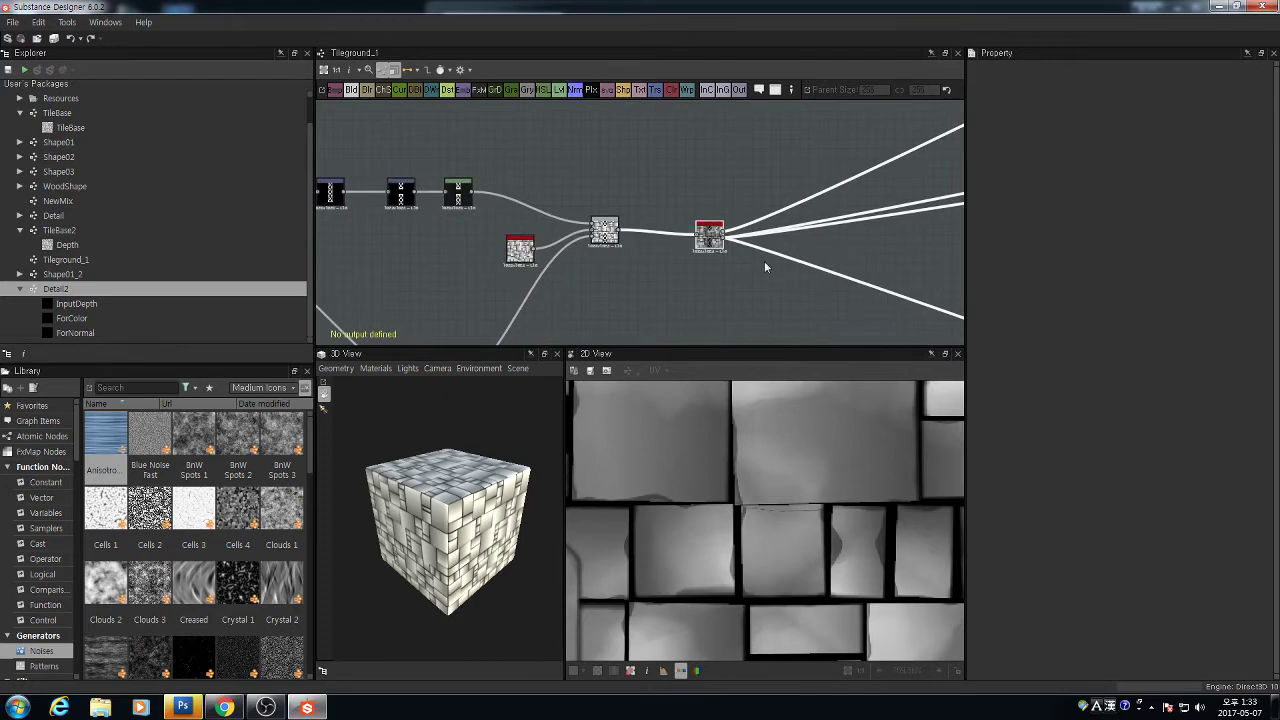
Inspect the Detail2 node's ForColor and ForNormal outputs and their connections to the rest of the graph
{"action": "left_click", "coordinate": [714, 240]}
{"action": "scroll", "coordinate": [728, 246], "scroll_direction": "down", "scroll_amount": 4}
{"action": "scroll", "coordinate": [732, 246], "scroll_direction": "down", "scroll_amount": 3}
{"action": "middle_click_drag", "start_coordinate": [802, 236], "coordinate": [632, 240]}
{"action": "scroll", "coordinate": [570, 246], "scroll_direction": "up", "scroll_amount": 8}
{"action": "scroll", "coordinate": [460, 252], "scroll_direction": "up", "scroll_amount": 3}
{"action": "scroll", "coordinate": [545, 268], "scroll_direction": "down", "scroll_amount": 8}
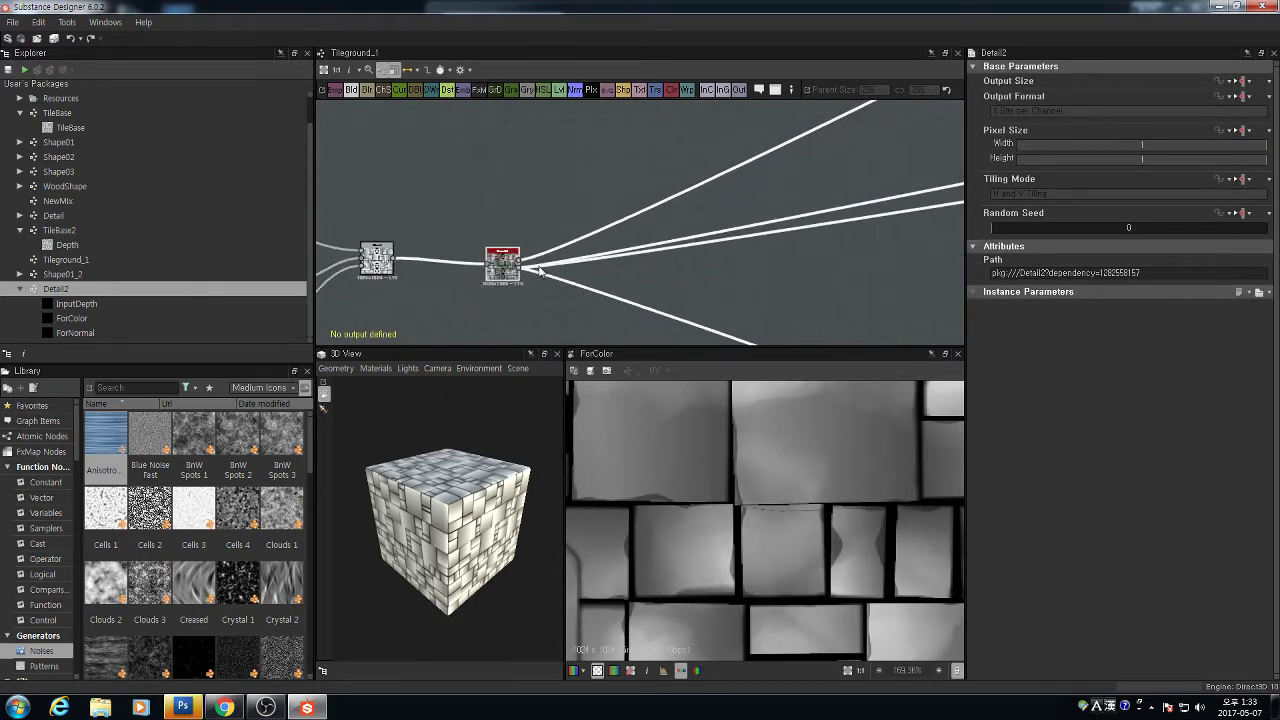
{"action": "middle_click_drag", "start_coordinate": [591, 280], "coordinate": [609, 235]}
{"action": "scroll", "coordinate": [570, 223], "scroll_direction": "up", "scroll_amount": 10}
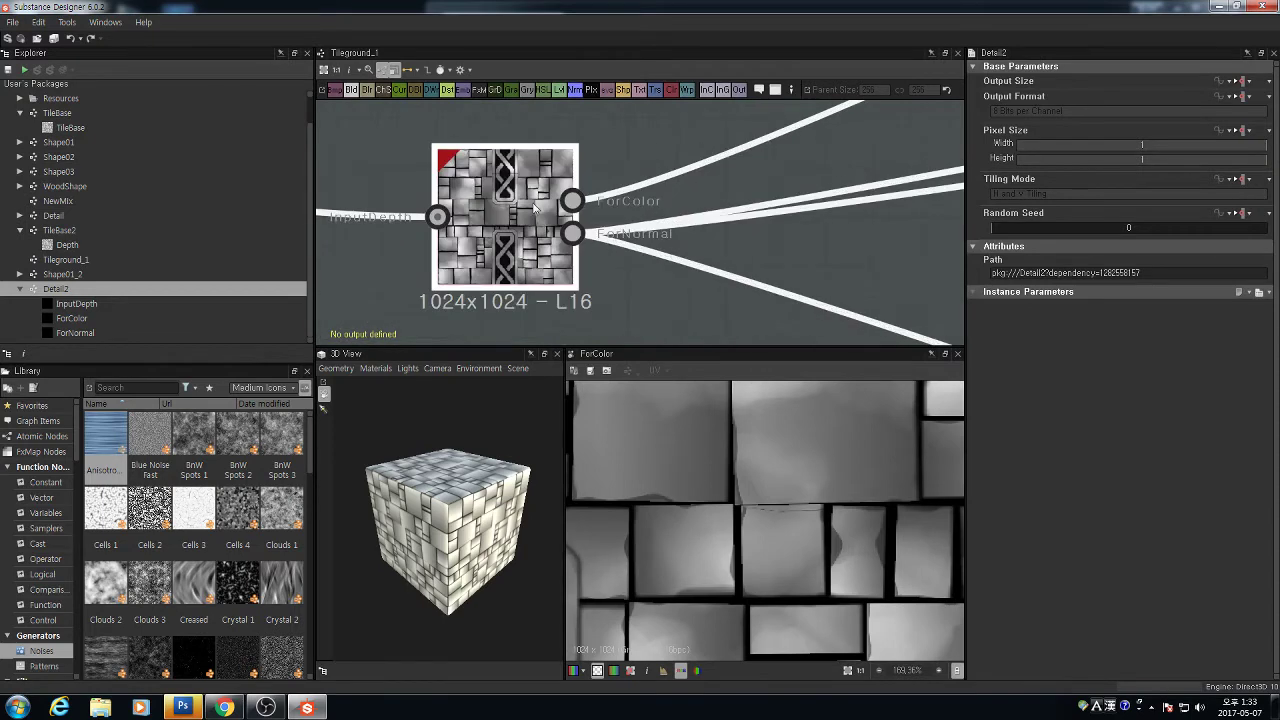
{"action": "scroll", "coordinate": [497, 188], "scroll_direction": "up", "scroll_amount": 3}
{"action": "scroll", "coordinate": [497, 188], "scroll_direction": "down", "scroll_amount": 11}
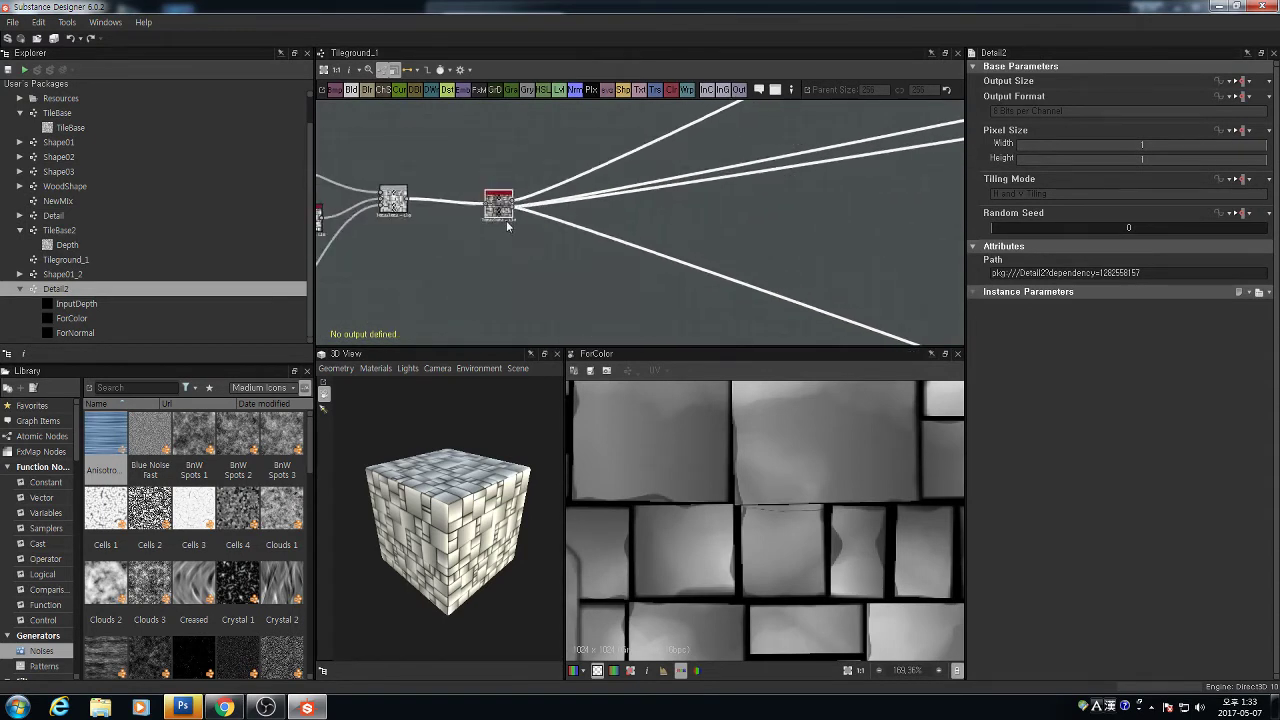
Preview the TileBase2 node's Depth output in the 2D view
{"action": "middle_click_drag", "start_coordinate": [508, 222], "coordinate": [558, 226]}
{"action": "scroll", "coordinate": [500, 222], "scroll_direction": "down", "scroll_amount": 4}
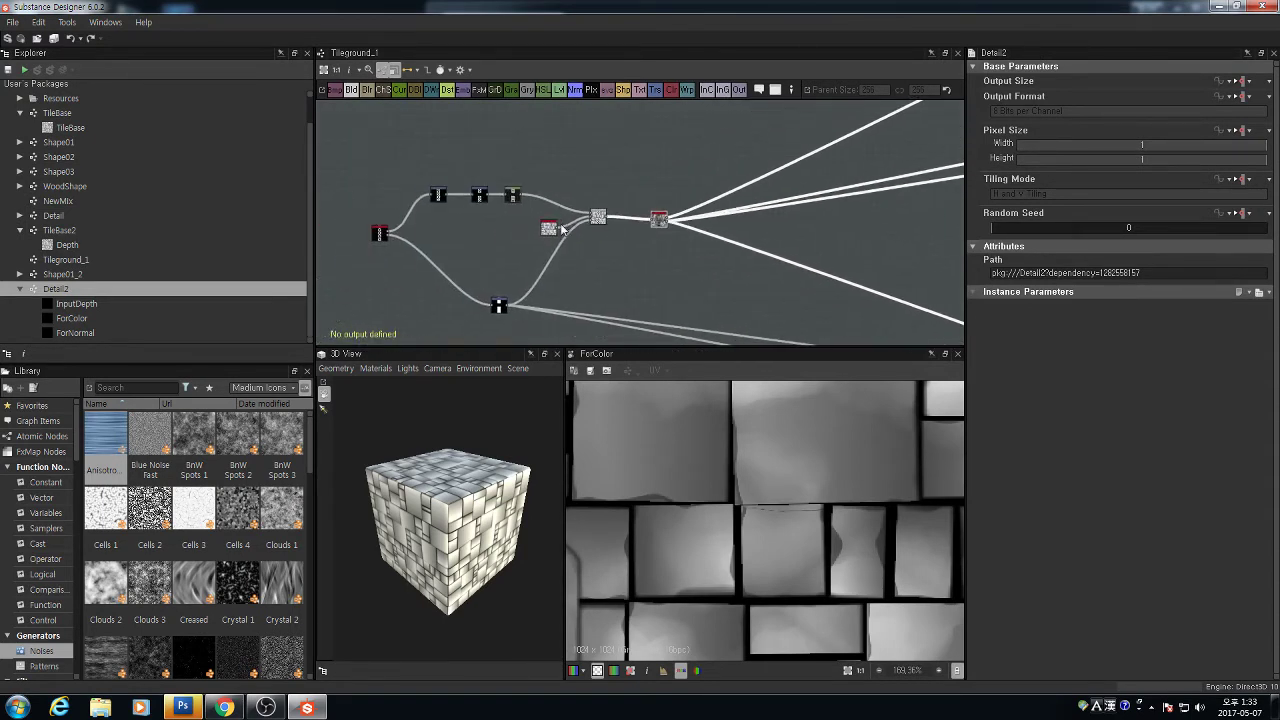
{"action": "scroll", "coordinate": [555, 238], "scroll_direction": "up", "scroll_amount": 8}
{"action": "scroll", "coordinate": [555, 240], "scroll_direction": "down", "scroll_amount": 2}
{"action": "scroll", "coordinate": [613, 240], "scroll_direction": "up", "scroll_amount": 4}
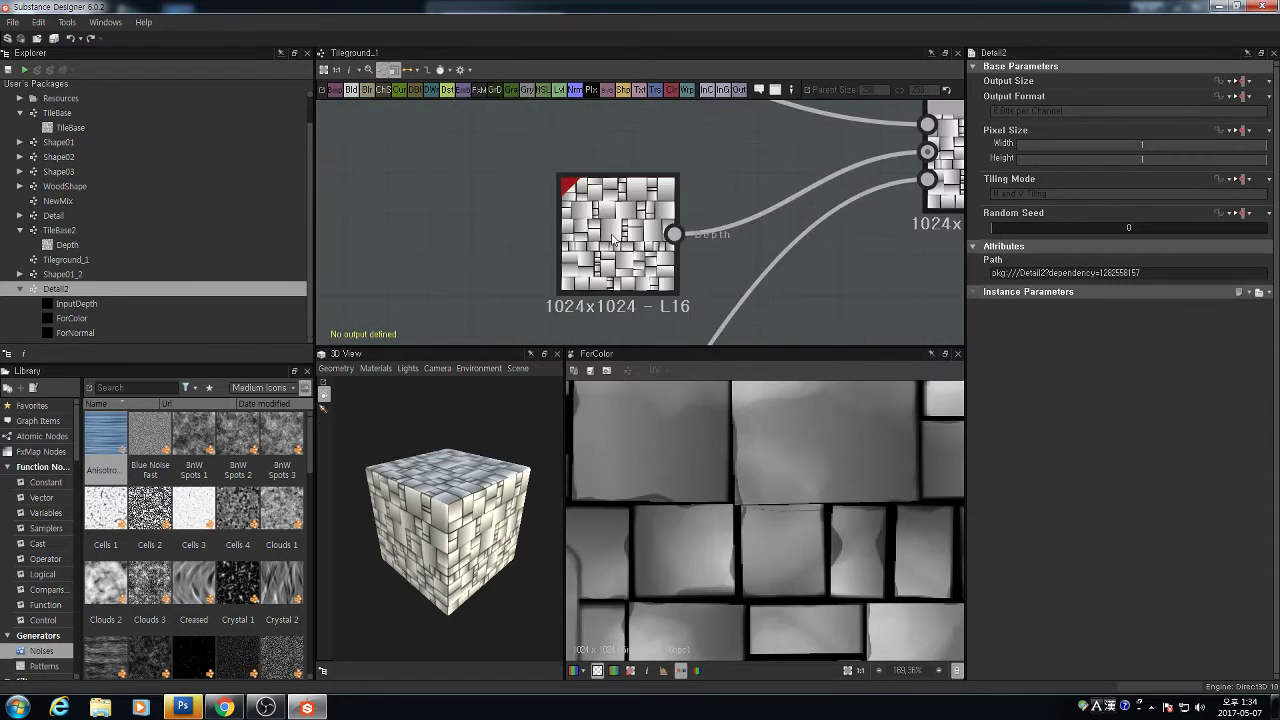
{"action": "double_click", "coordinate": [638, 245]}
{"action": "scroll", "coordinate": [665, 245], "scroll_direction": "down", "scroll_amount": 5}
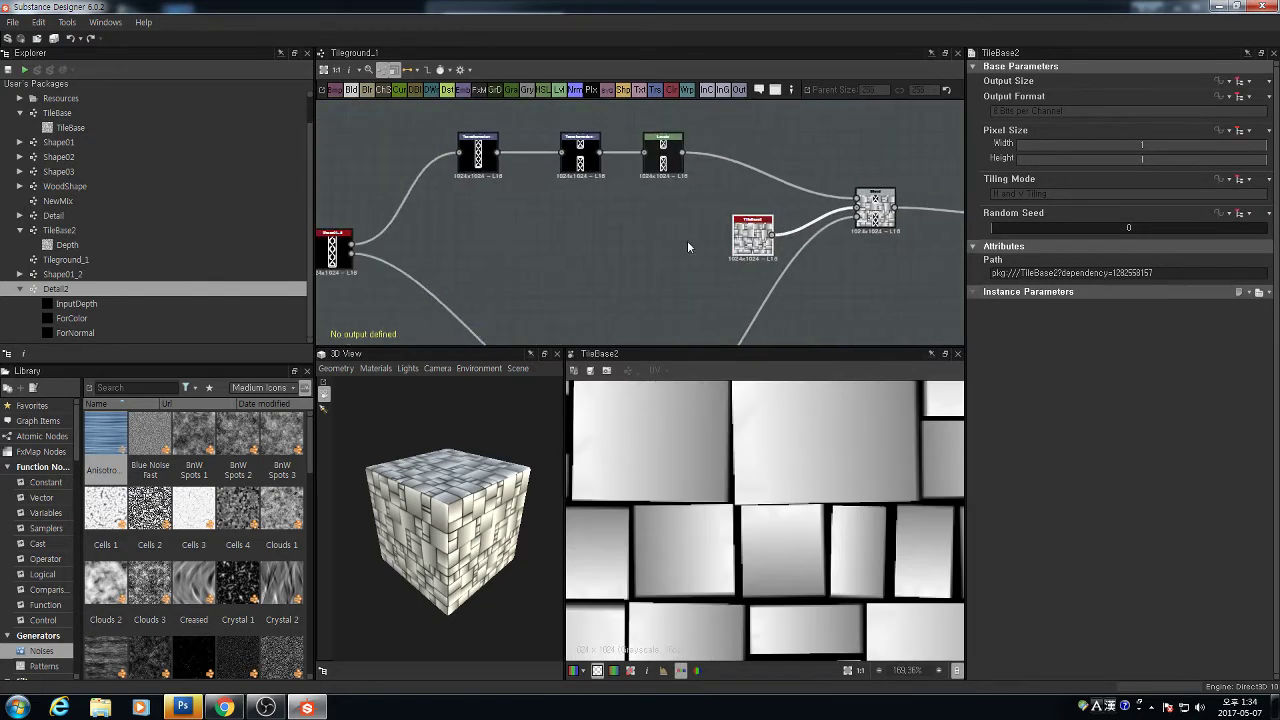
Preview the Detail2 node's ForColor output in the 2D view and examine the tile result and the surrounding connections
{"action": "double_click", "coordinate": [889, 217]}
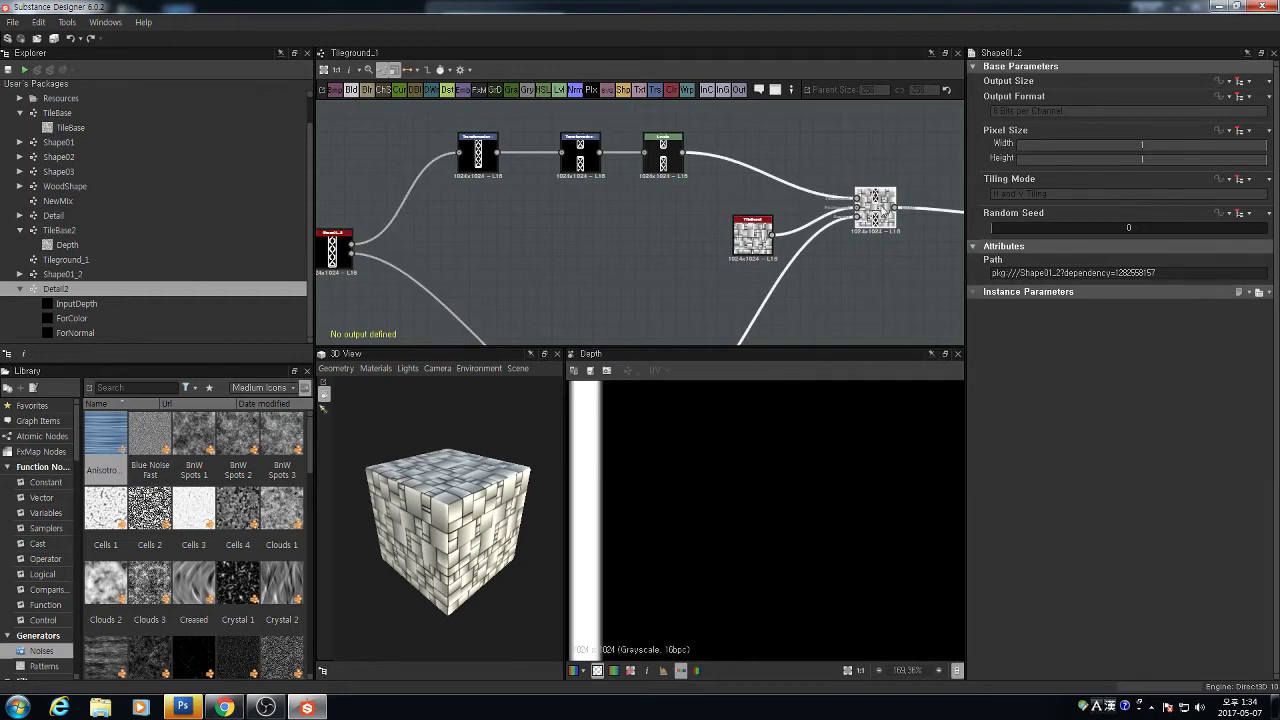
{"action": "middle_click_drag", "start_coordinate": [893, 224], "coordinate": [779, 190]}
{"action": "double_click", "coordinate": [760, 176]}
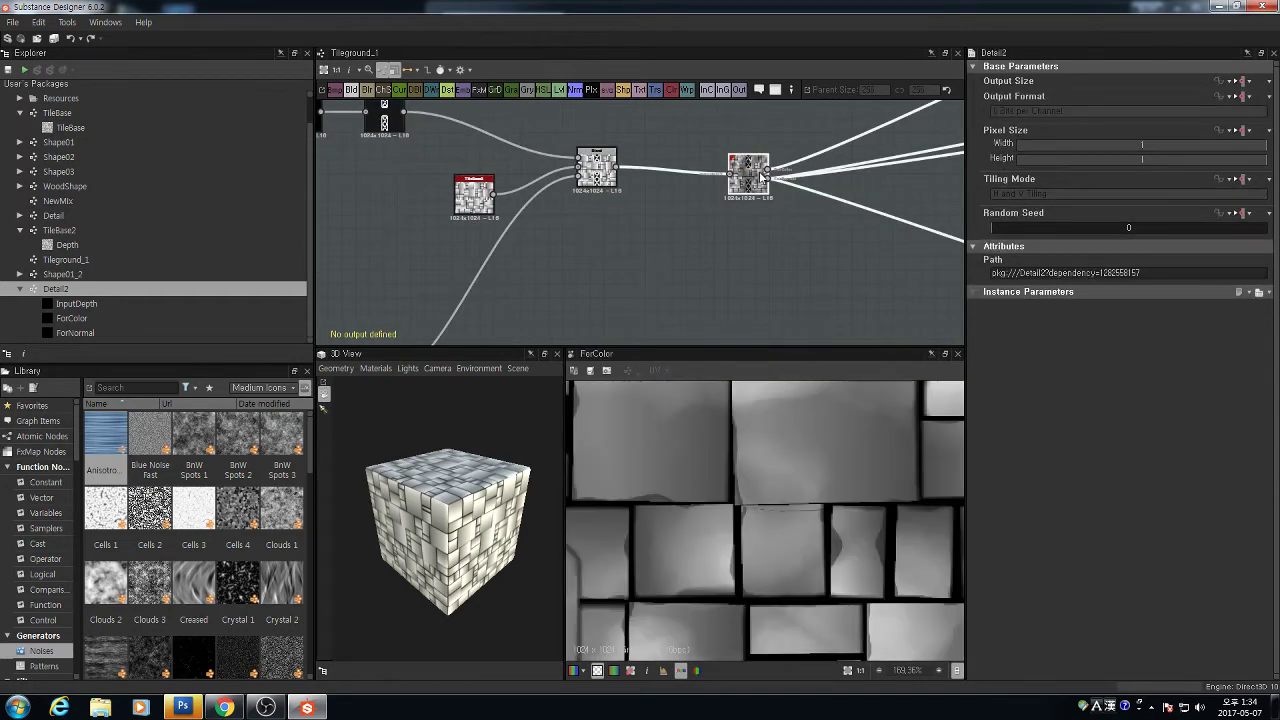
{"action": "scroll", "coordinate": [750, 512], "scroll_direction": "down", "scroll_amount": 6}
{"action": "middle_click_drag", "start_coordinate": [804, 467], "coordinate": [930, 364]}
{"action": "scroll", "coordinate": [762, 460], "scroll_direction": "up", "scroll_amount": 3}
{"action": "middle_click_drag", "start_coordinate": [727, 464], "coordinate": [840, 463]}
{"action": "scroll", "coordinate": [805, 432], "scroll_direction": "up", "scroll_amount": 1}
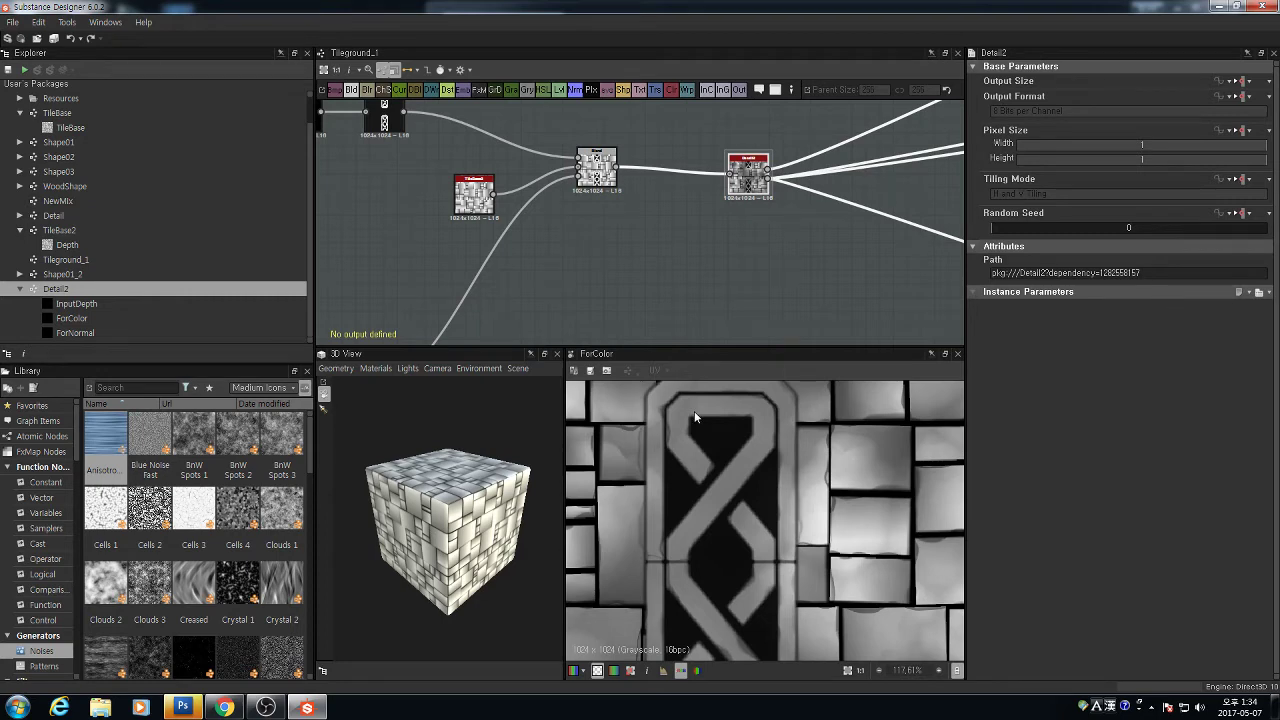
{"action": "scroll", "coordinate": [780, 220], "scroll_direction": "down", "scroll_amount": 3}
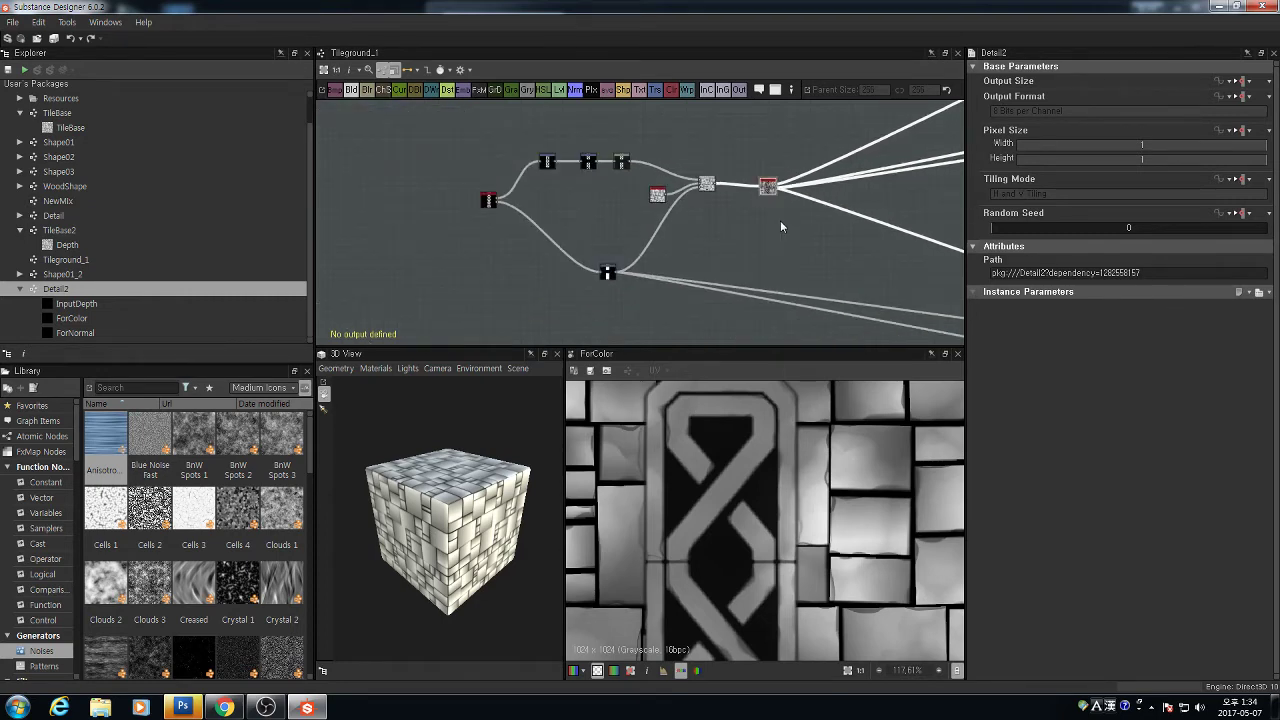
{"action": "middle_click_drag", "start_coordinate": [772, 227], "coordinate": [537, 321]}
{"action": "scroll", "coordinate": [587, 256], "scroll_direction": "down", "scroll_amount": 3}
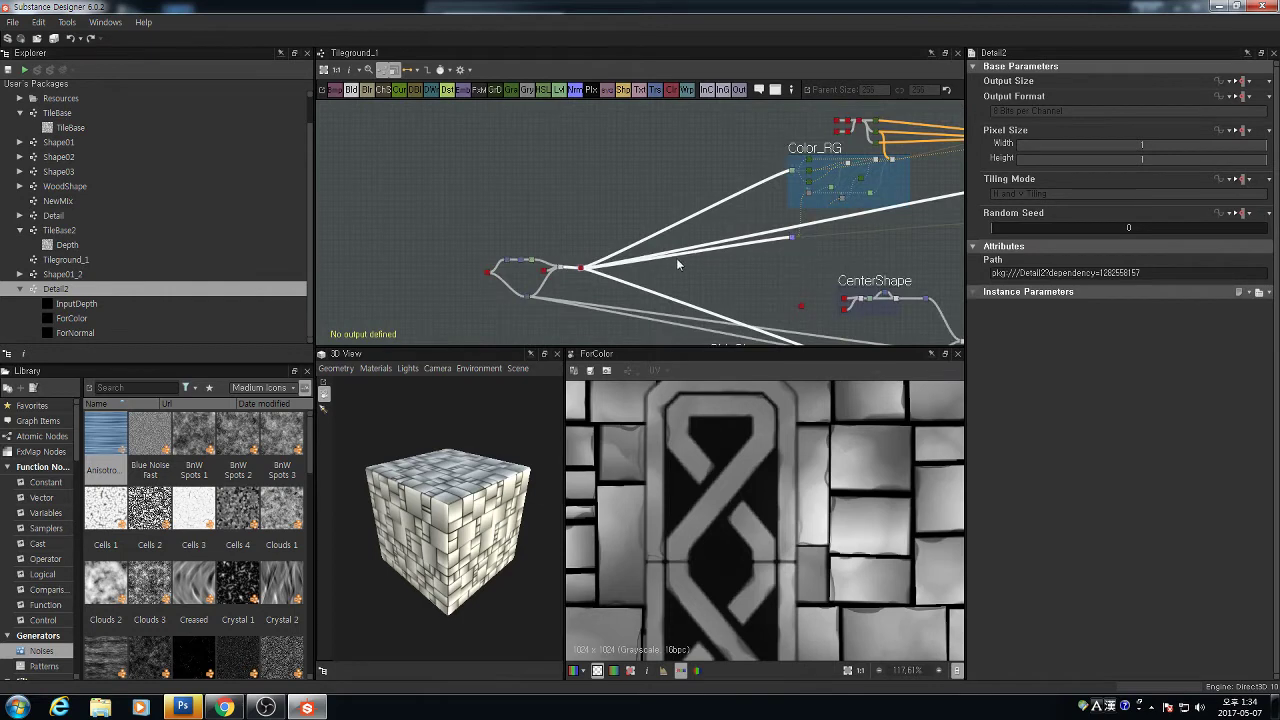
{"action": "middle_click_drag", "start_coordinate": [678, 264], "coordinate": [781, 222]}
{"action": "scroll", "coordinate": [781, 222], "scroll_direction": "up", "scroll_amount": 3}
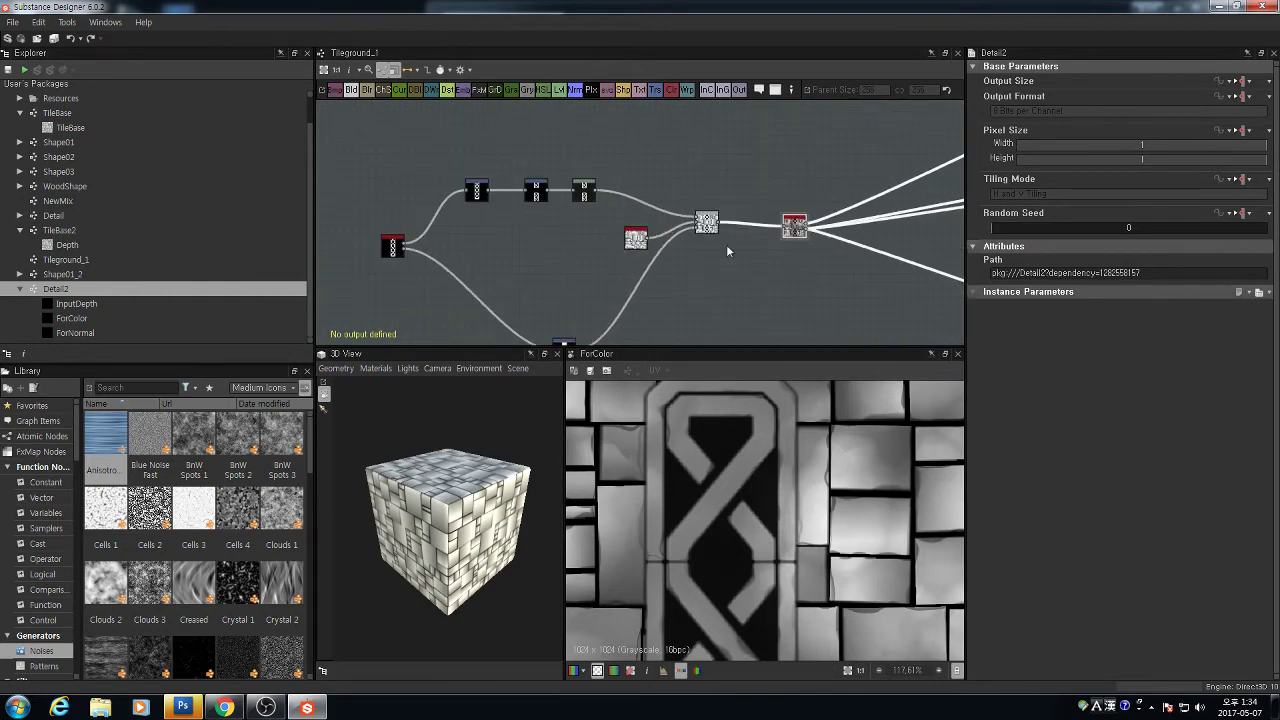
Open the Detail2 graph and examine the Warp node in the Detail3 frame
{"action": "double_click", "coordinate": [60, 289]}
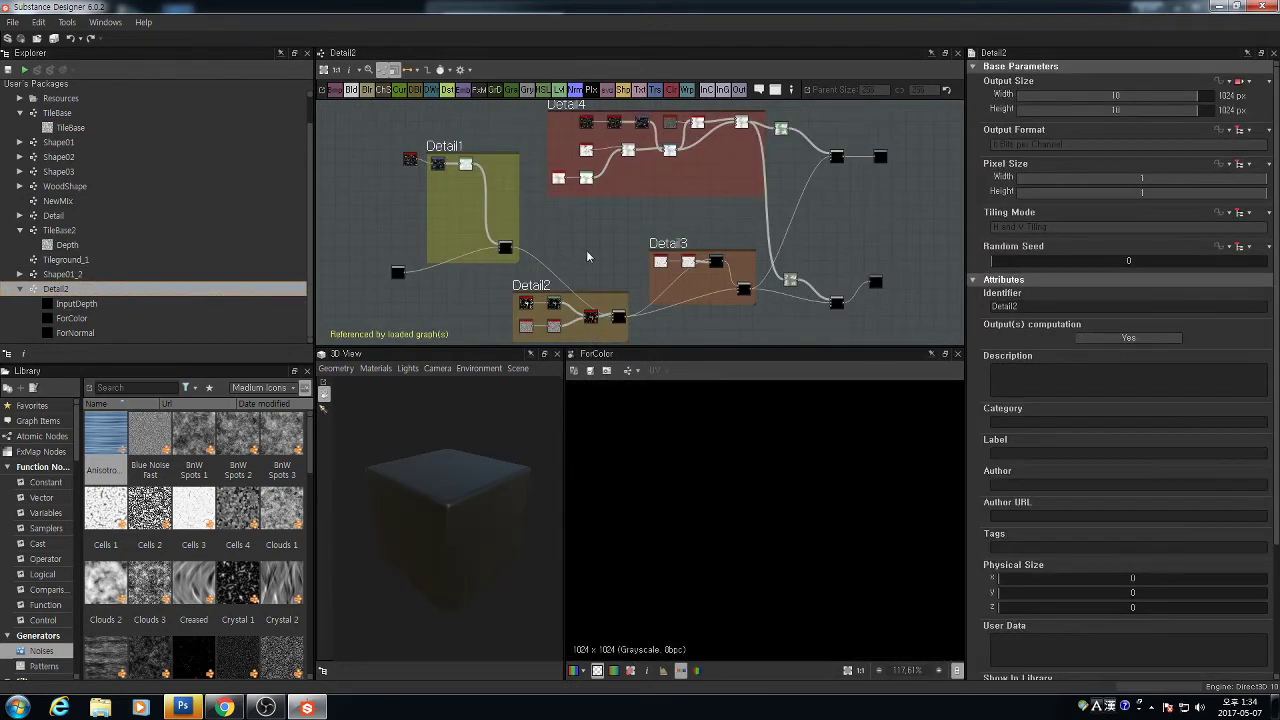
{"action": "scroll", "coordinate": [590, 256], "scroll_direction": "up", "scroll_amount": 6}
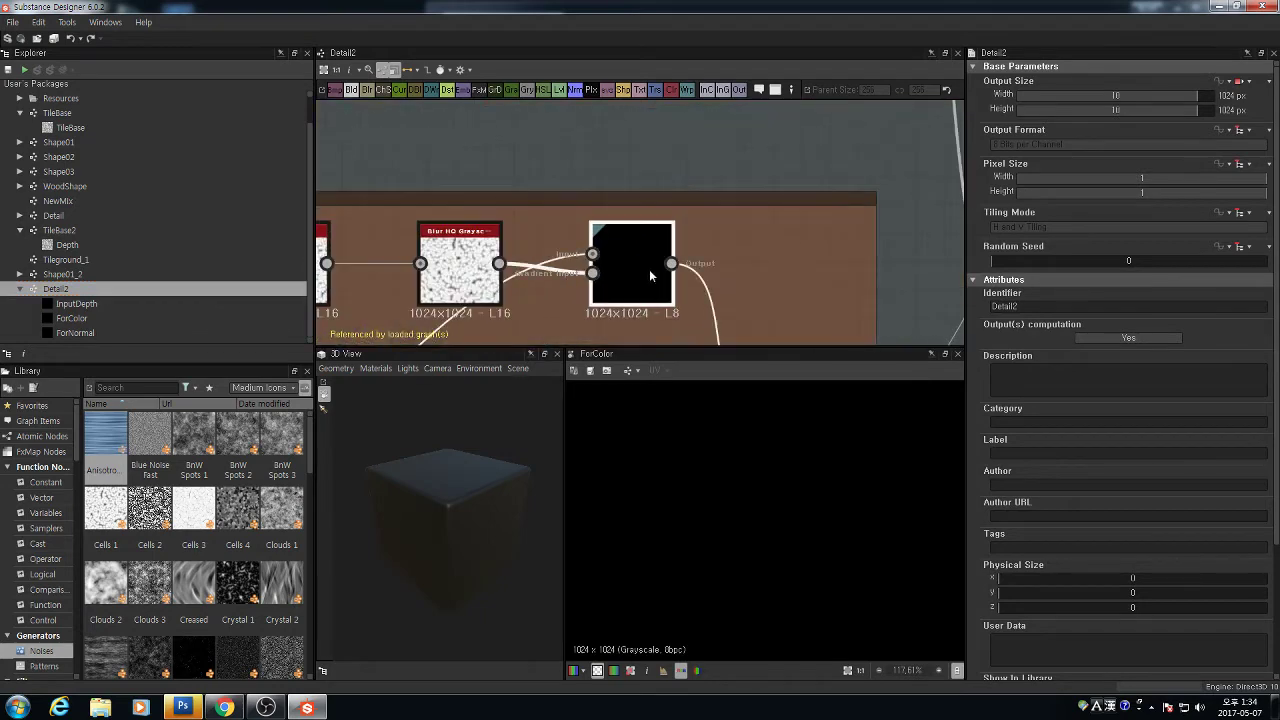
{"action": "double_click", "coordinate": [649, 269]}
{"action": "scroll", "coordinate": [843, 308], "scroll_direction": "down", "scroll_amount": 6}
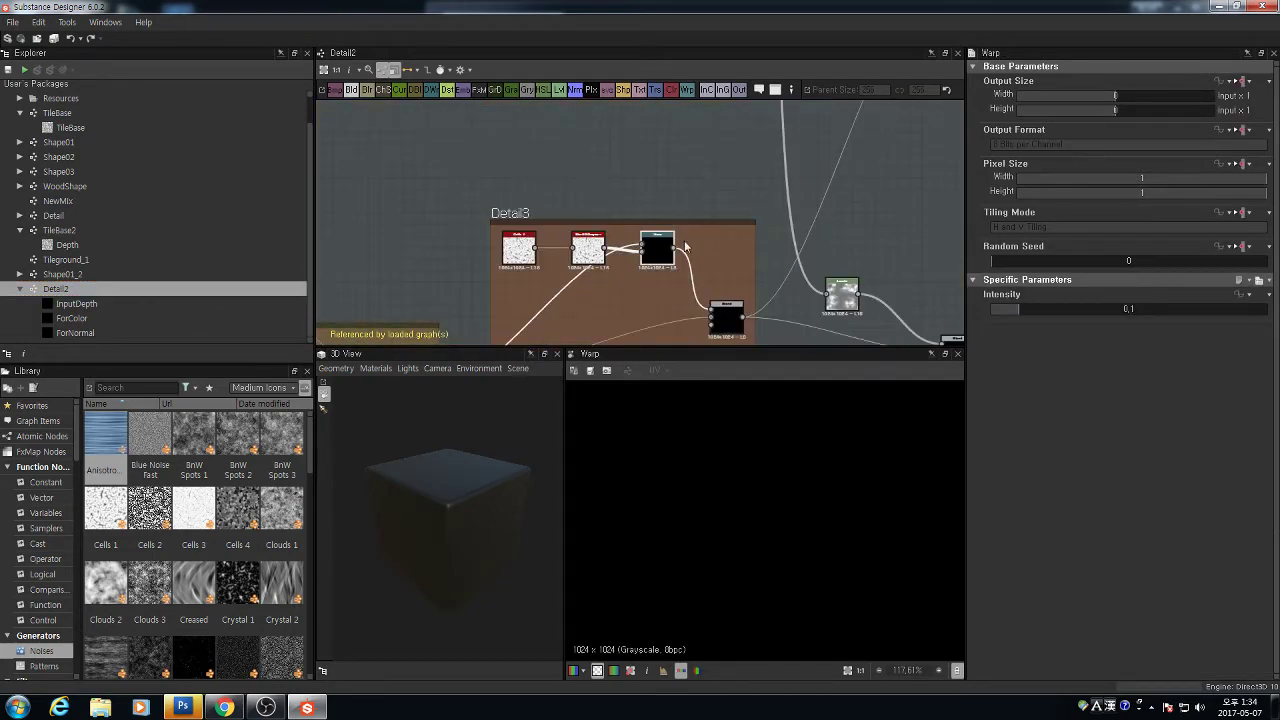
{"action": "scroll", "coordinate": [607, 177], "scroll_direction": "up", "scroll_amount": 2}
{"action": "scroll", "coordinate": [659, 200], "scroll_direction": "up", "scroll_amount": 6}
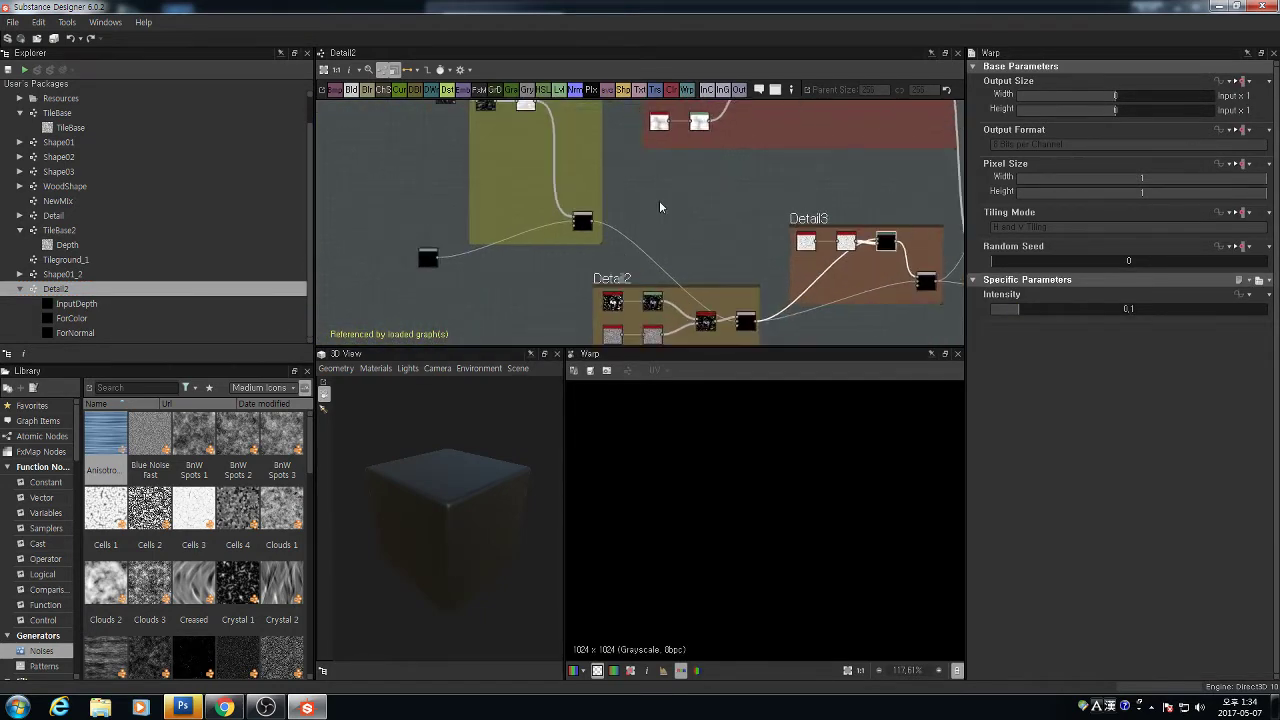
Check the opacity and blending mode of the final Blend nodes in the Detail2 and Detail4 frames
{"action": "left_click", "coordinate": [697, 258]}
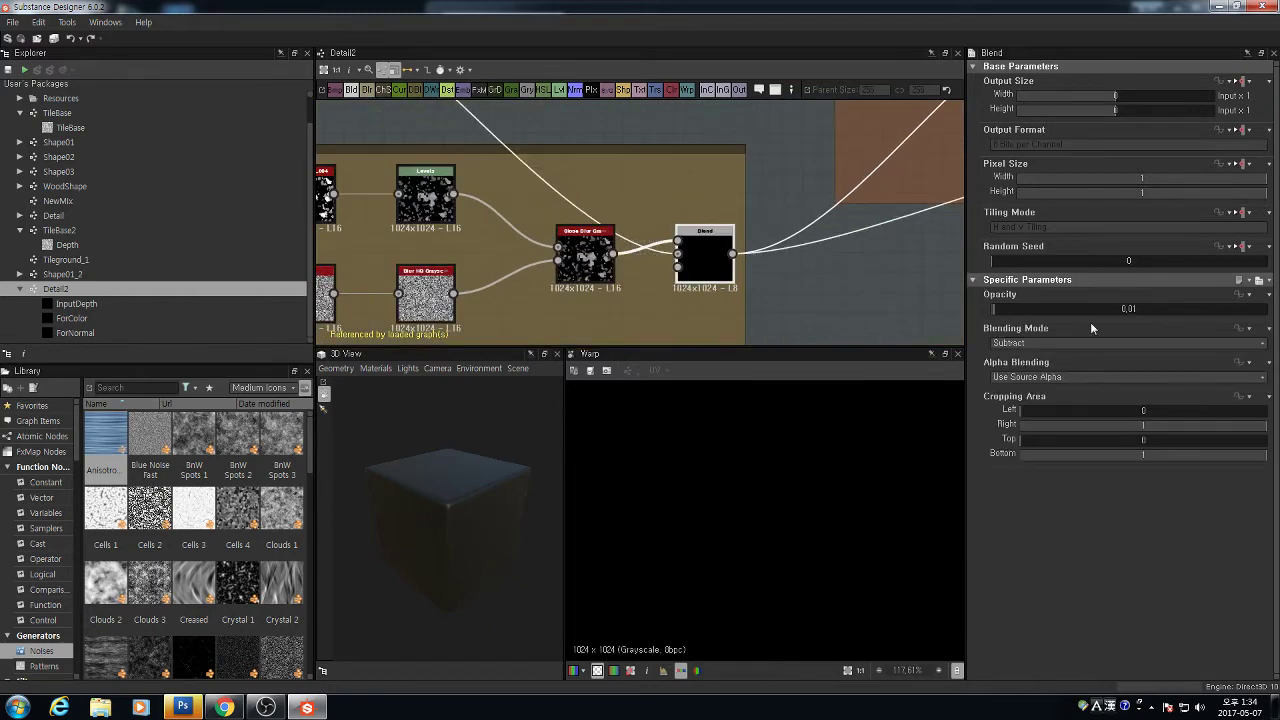
{"action": "scroll", "coordinate": [797, 182], "scroll_direction": "down", "scroll_amount": 6}
{"action": "middle_click_drag", "start_coordinate": [797, 182], "coordinate": [740, 279]}
{"action": "scroll", "coordinate": [786, 158], "scroll_direction": "up", "scroll_amount": 5}
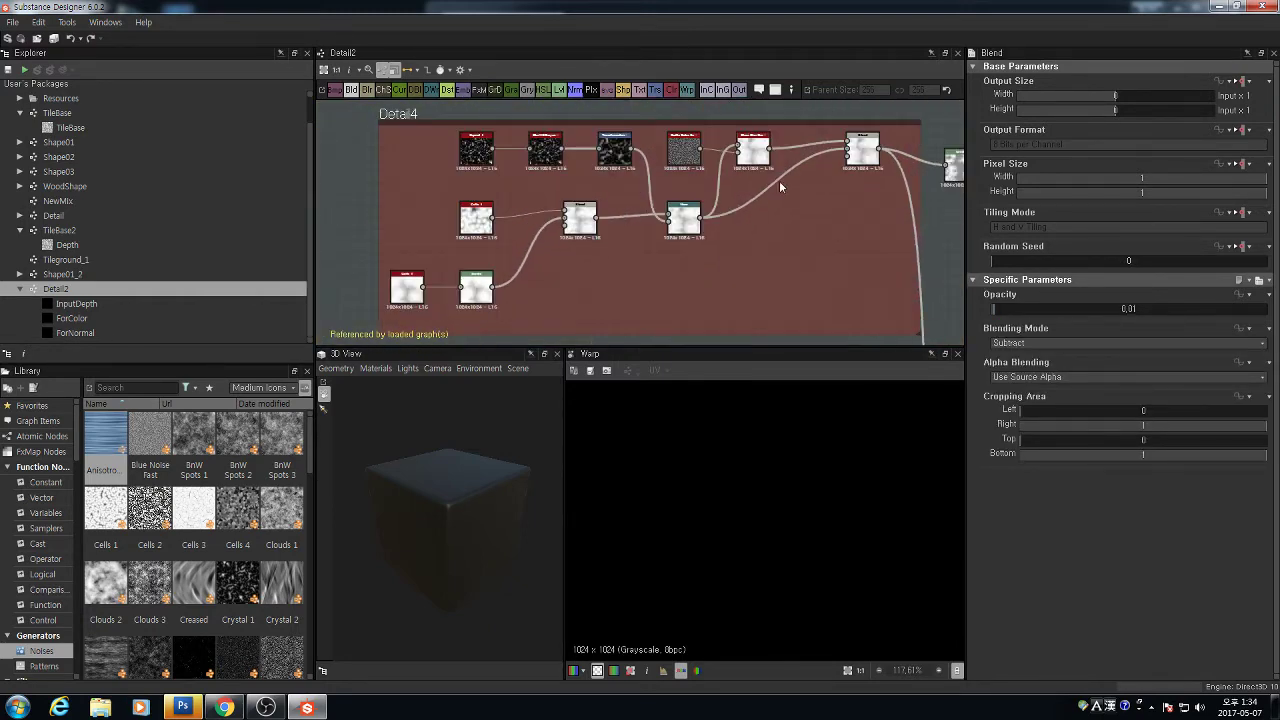
{"action": "middle_click_drag", "start_coordinate": [779, 180], "coordinate": [694, 206]}
{"action": "scroll", "coordinate": [712, 172], "scroll_direction": "up", "scroll_amount": 3}
{"action": "left_click", "coordinate": [760, 189]}
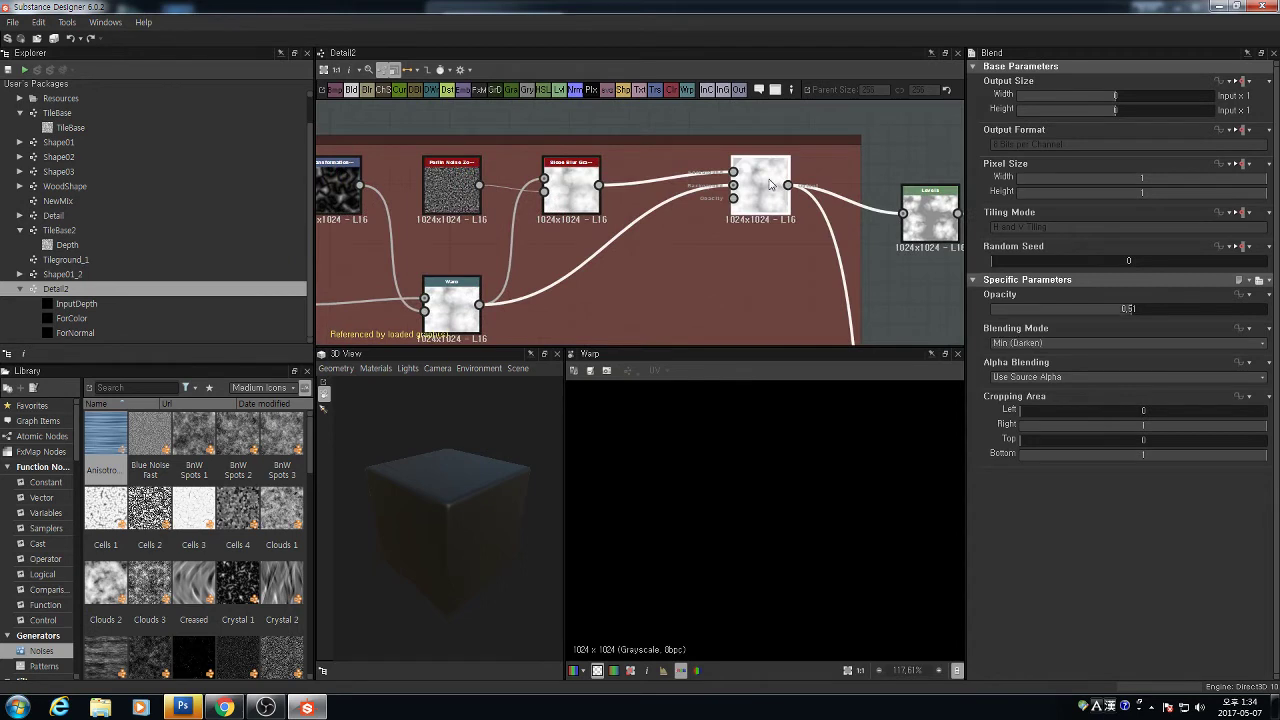
Examine the links leaving the Detail4 frame and the Intensity of its Warp node
{"action": "scroll", "coordinate": [807, 260], "scroll_direction": "down", "scroll_amount": 4}
{"action": "middle_click_drag", "start_coordinate": [804, 257], "coordinate": [712, 126]}
{"action": "scroll", "coordinate": [750, 240], "scroll_direction": "down", "scroll_amount": 1}
{"action": "middle_click_drag", "start_coordinate": [779, 325], "coordinate": [769, 124]}
{"action": "scroll", "coordinate": [762, 150], "scroll_direction": "down", "scroll_amount": 2}
{"action": "middle_click_drag", "start_coordinate": [760, 168], "coordinate": [750, 304]}
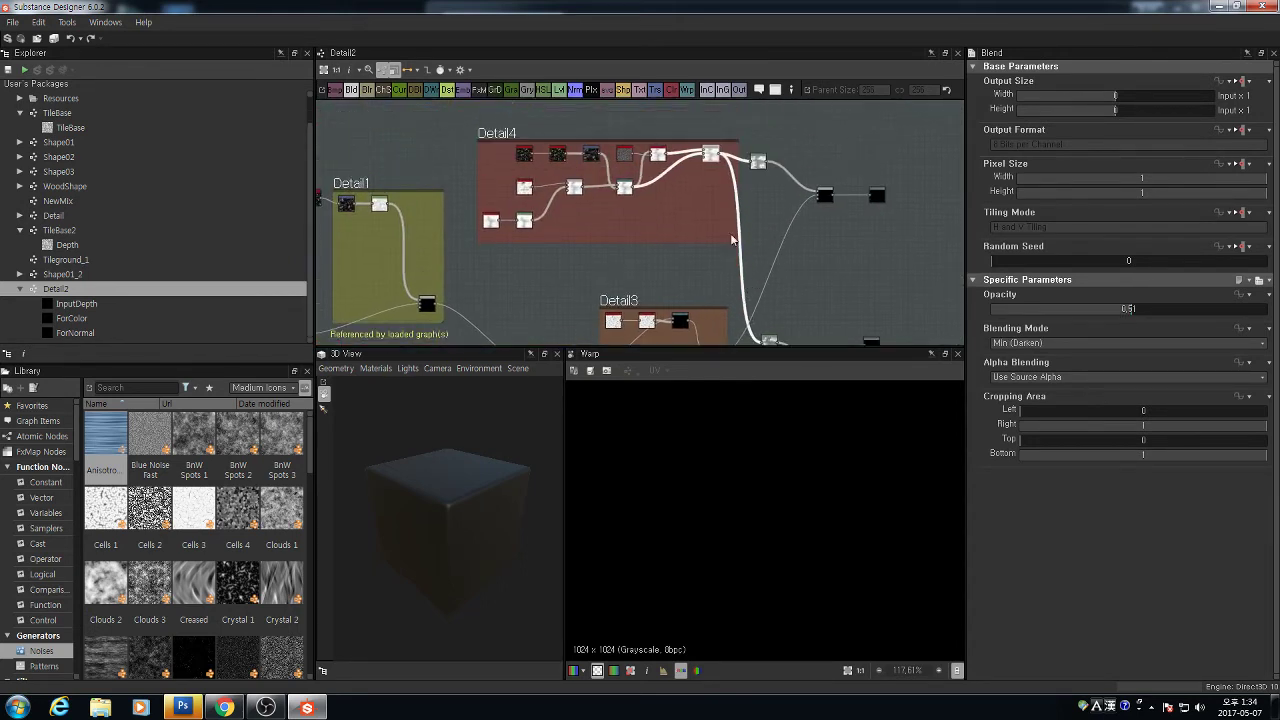
{"action": "scroll", "coordinate": [704, 156], "scroll_direction": "up", "scroll_amount": 5}
{"action": "middle_click_drag", "start_coordinate": [552, 238], "coordinate": [700, 230]}
{"action": "scroll", "coordinate": [677, 233], "scroll_direction": "up", "scroll_amount": 5}
{"action": "left_click", "coordinate": [677, 234]}
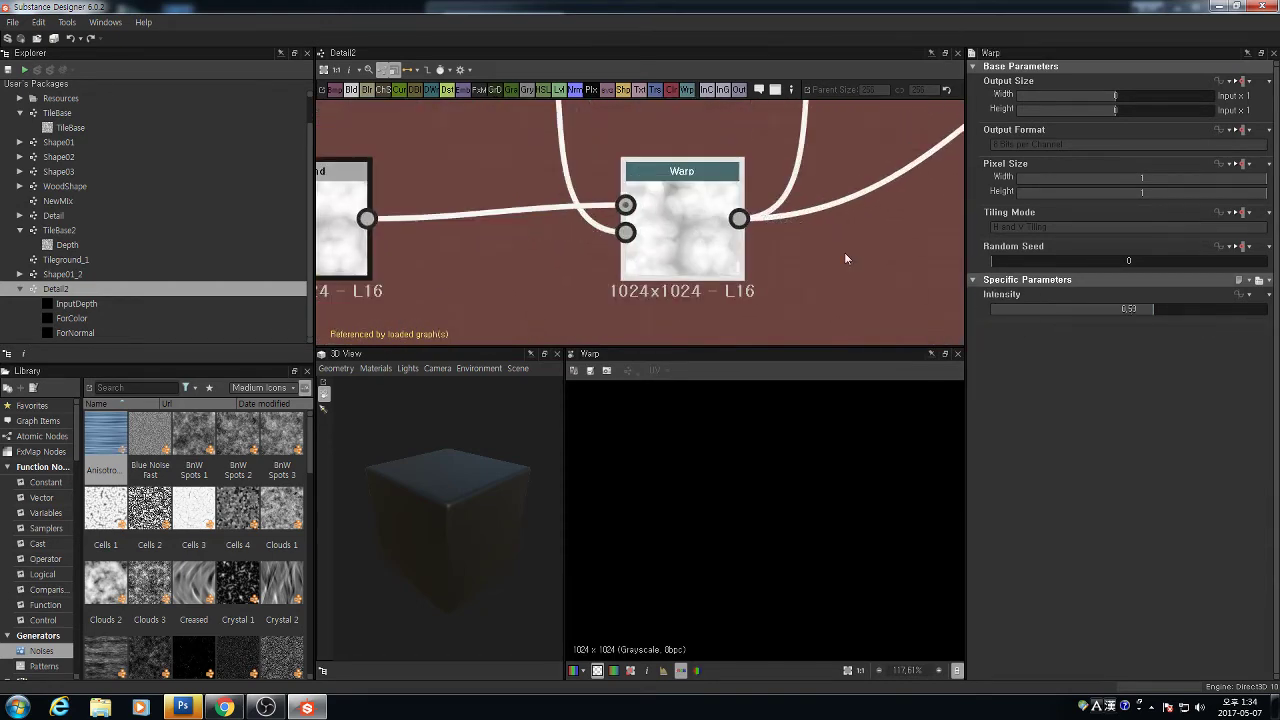
{"action": "scroll", "coordinate": [845, 259], "scroll_direction": "down", "scroll_amount": 4}
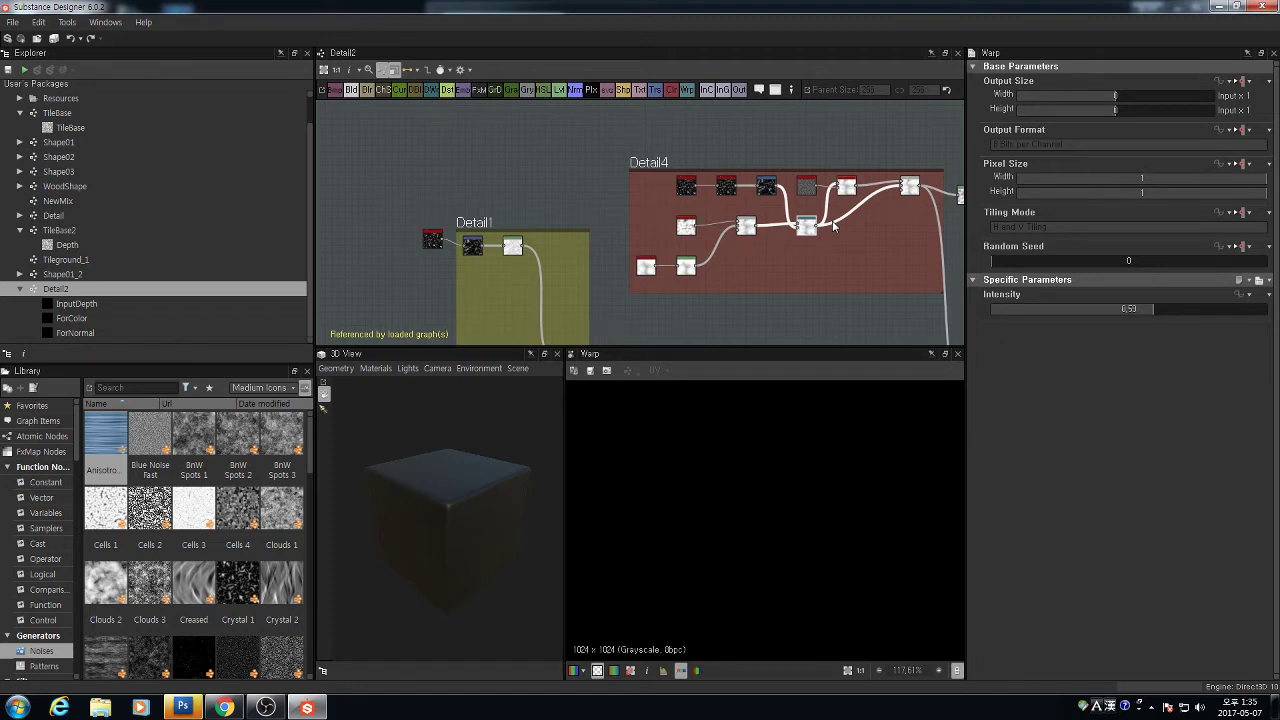
Review which parameters of the Blend nodes in the Detail2 and Detail4 frames could be exposed
{"action": "scroll", "coordinate": [818, 248], "scroll_direction": "down", "scroll_amount": 4}
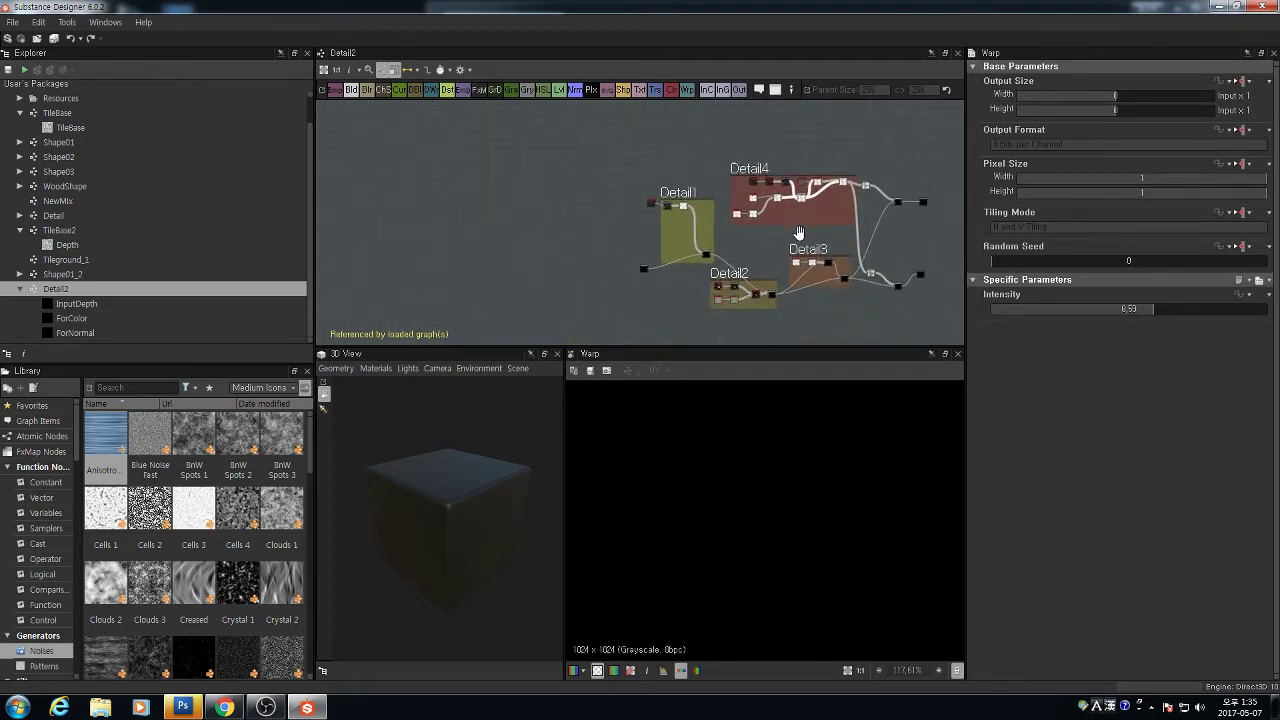
{"action": "scroll", "coordinate": [729, 272], "scroll_direction": "up", "scroll_amount": 6}
{"action": "middle_click_drag", "start_coordinate": [830, 235], "coordinate": [771, 238]}
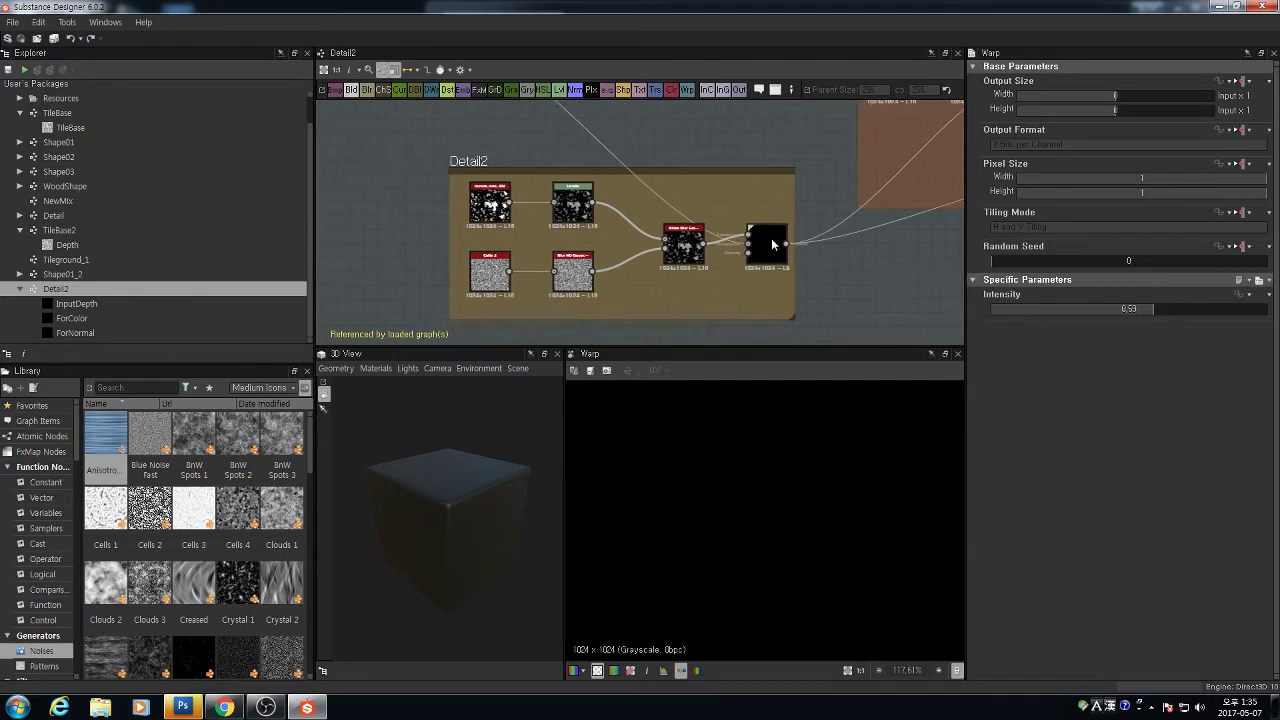
{"action": "left_click", "coordinate": [771, 238]}
{"action": "scroll", "coordinate": [811, 204], "scroll_direction": "down", "scroll_amount": 4}
{"action": "middle_click_drag", "start_coordinate": [888, 150], "coordinate": [630, 273]}
{"action": "scroll", "coordinate": [743, 265], "scroll_direction": "up", "scroll_amount": 4}
{"action": "scroll", "coordinate": [766, 290], "scroll_direction": "down", "scroll_amount": 4}
{"action": "middle_click_drag", "start_coordinate": [780, 225], "coordinate": [740, 250]}
{"action": "scroll", "coordinate": [734, 198], "scroll_direction": "up", "scroll_amount": 4}
{"action": "left_click", "coordinate": [734, 165]}
{"action": "scroll", "coordinate": [757, 240], "scroll_direction": "down", "scroll_amount": 3}
{"action": "scroll", "coordinate": [760, 280], "scroll_direction": "up", "scroll_amount": 2}
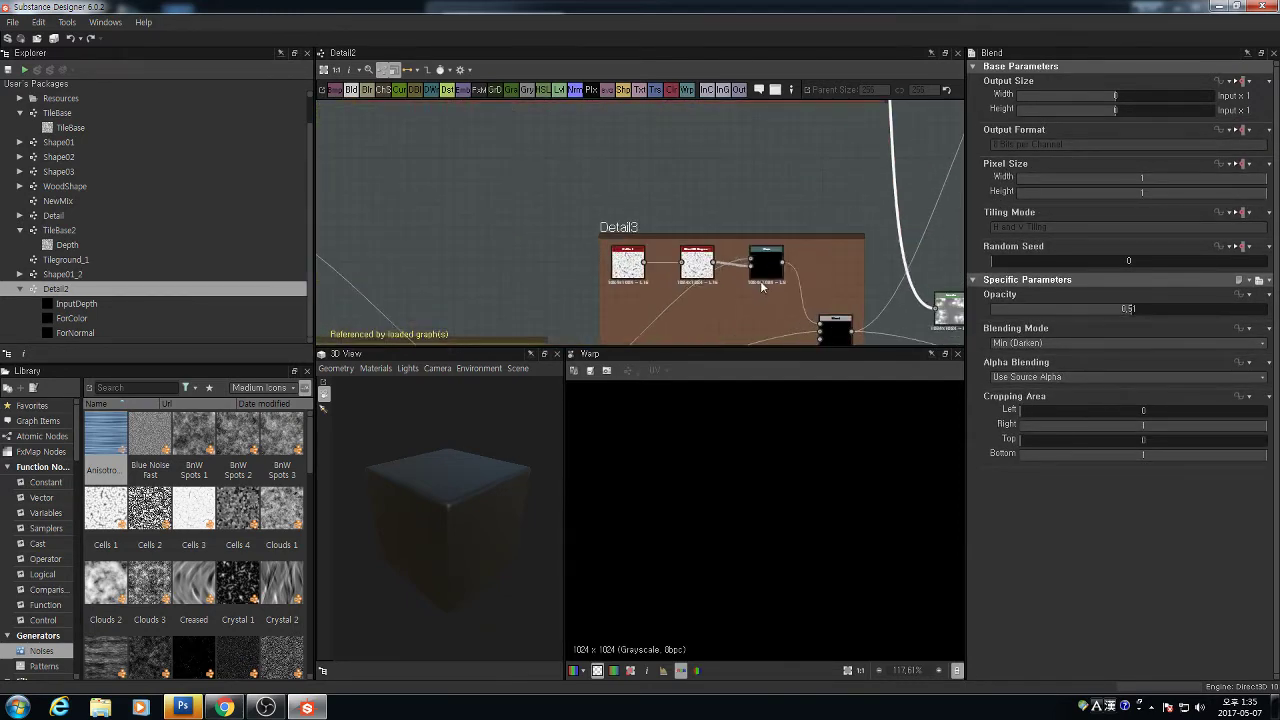
{"action": "left_click", "coordinate": [763, 261]}
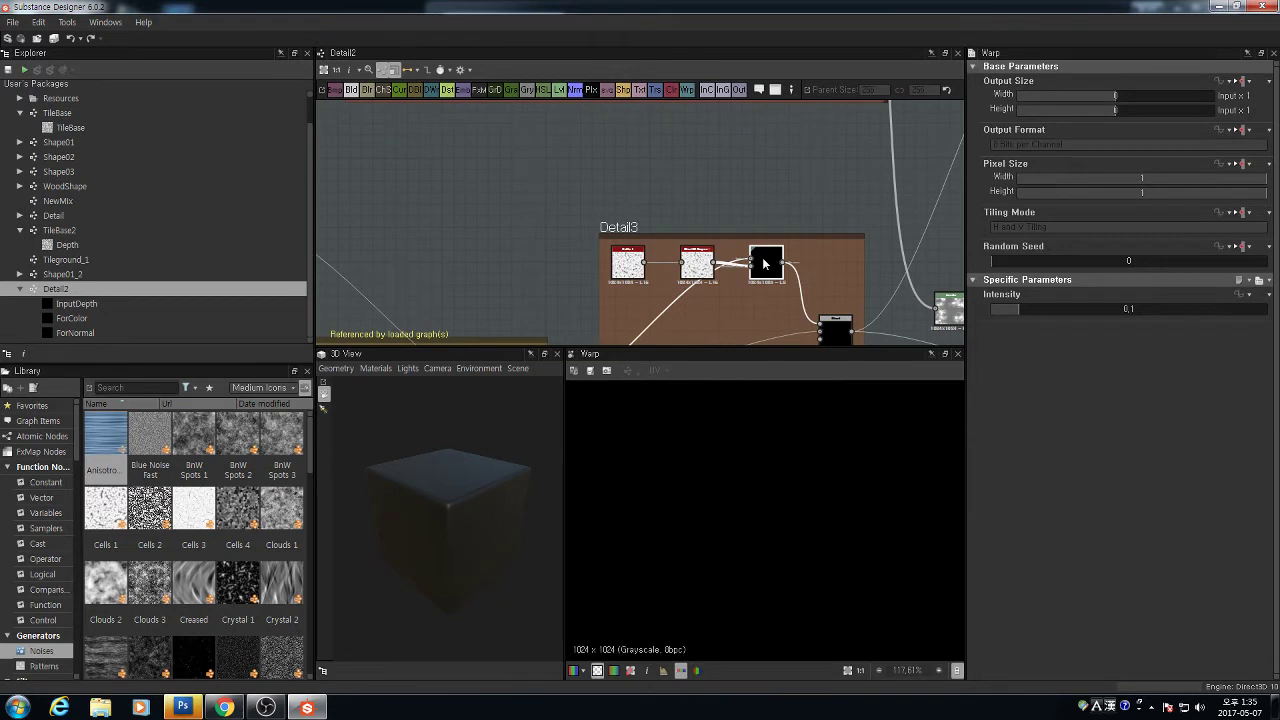
{"action": "left_click", "coordinate": [1247, 296]}
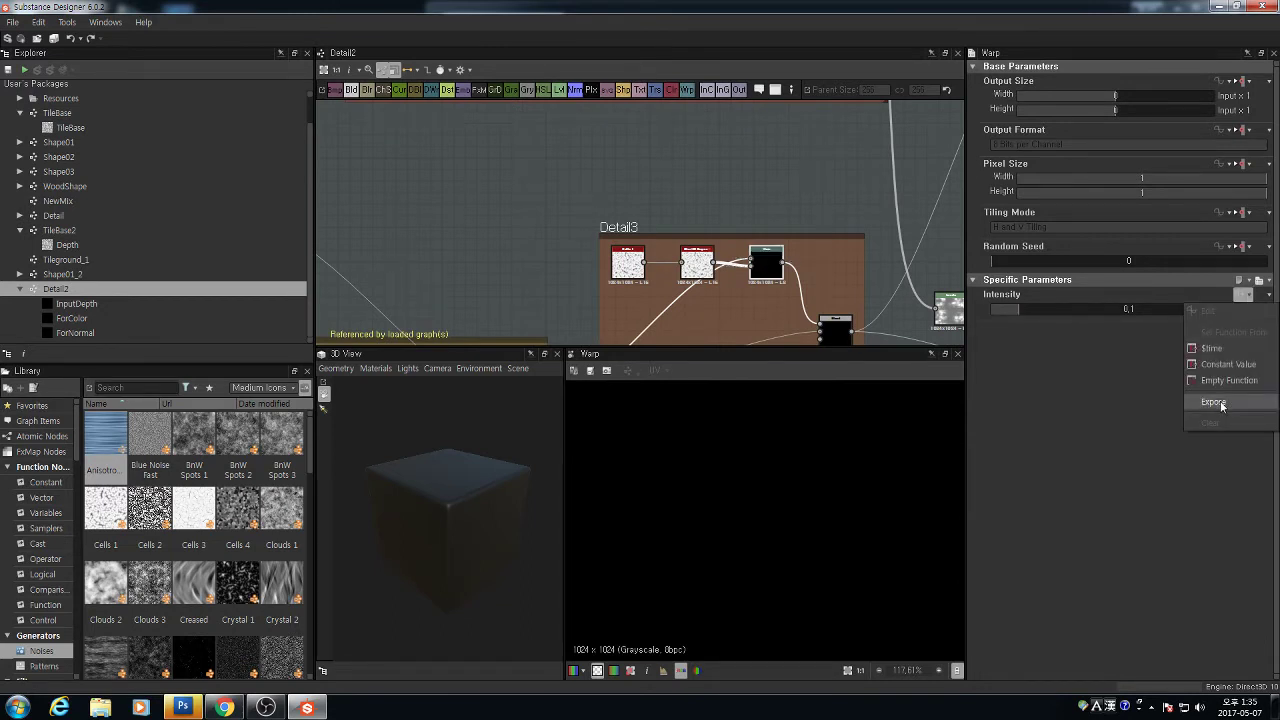
{"action": "left_click", "coordinate": [757, 162]}
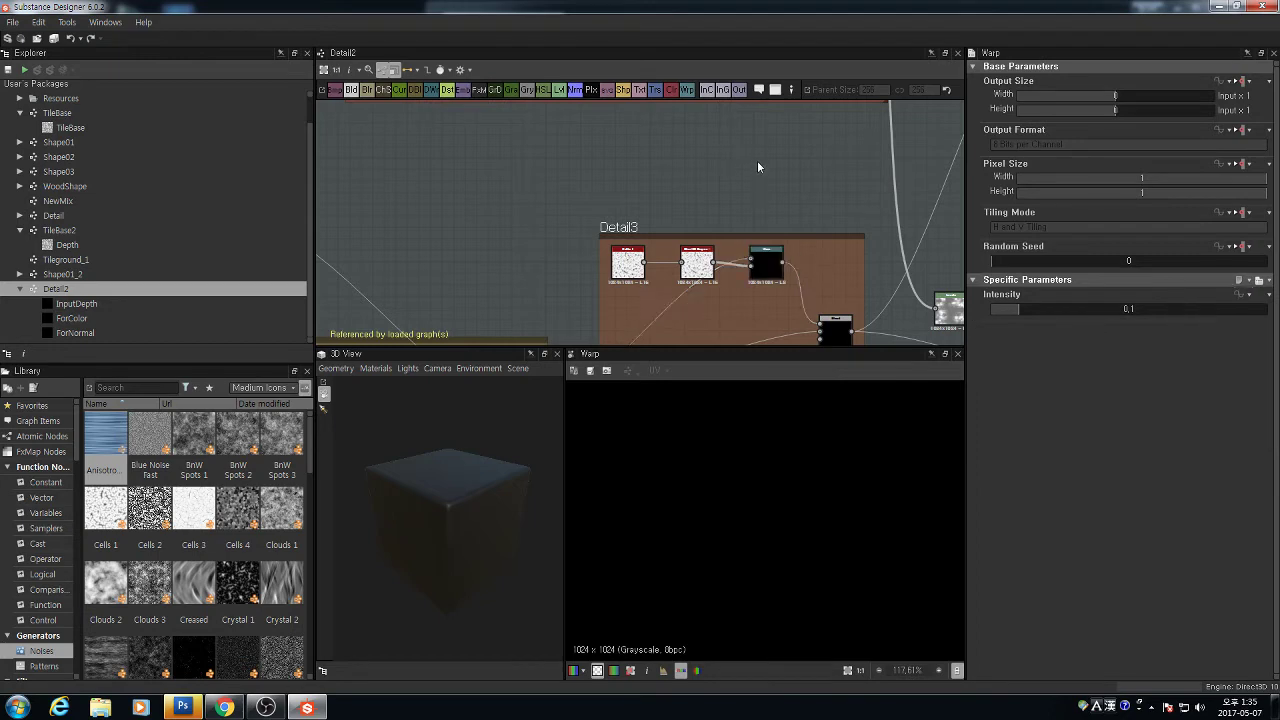
Return to the Tileground_1 graph and check the Detail2 node's instance parameters and ForColor preview
{"action": "left_click", "coordinate": [79, 262]}
{"action": "double_click", "coordinate": [97, 262]}
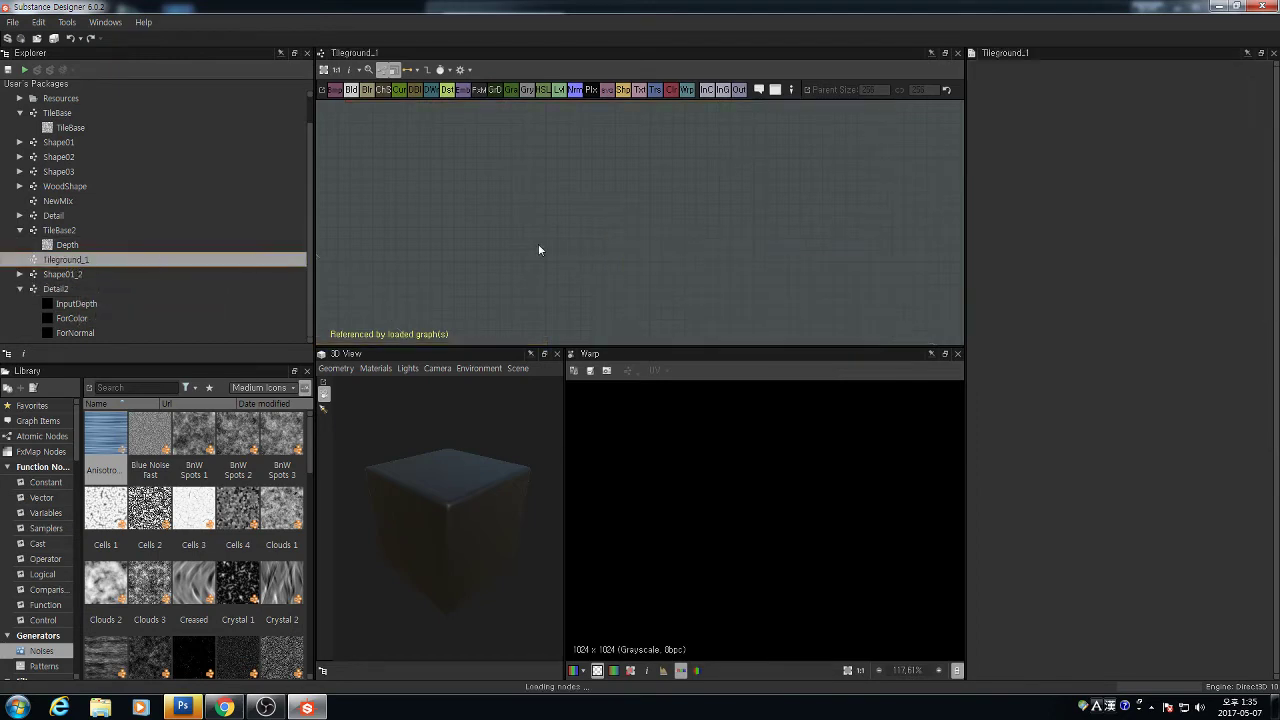
{"action": "scroll", "coordinate": [558, 213], "scroll_direction": "up", "scroll_amount": 5}
{"action": "scroll", "coordinate": [798, 239], "scroll_direction": "down", "scroll_amount": 5}
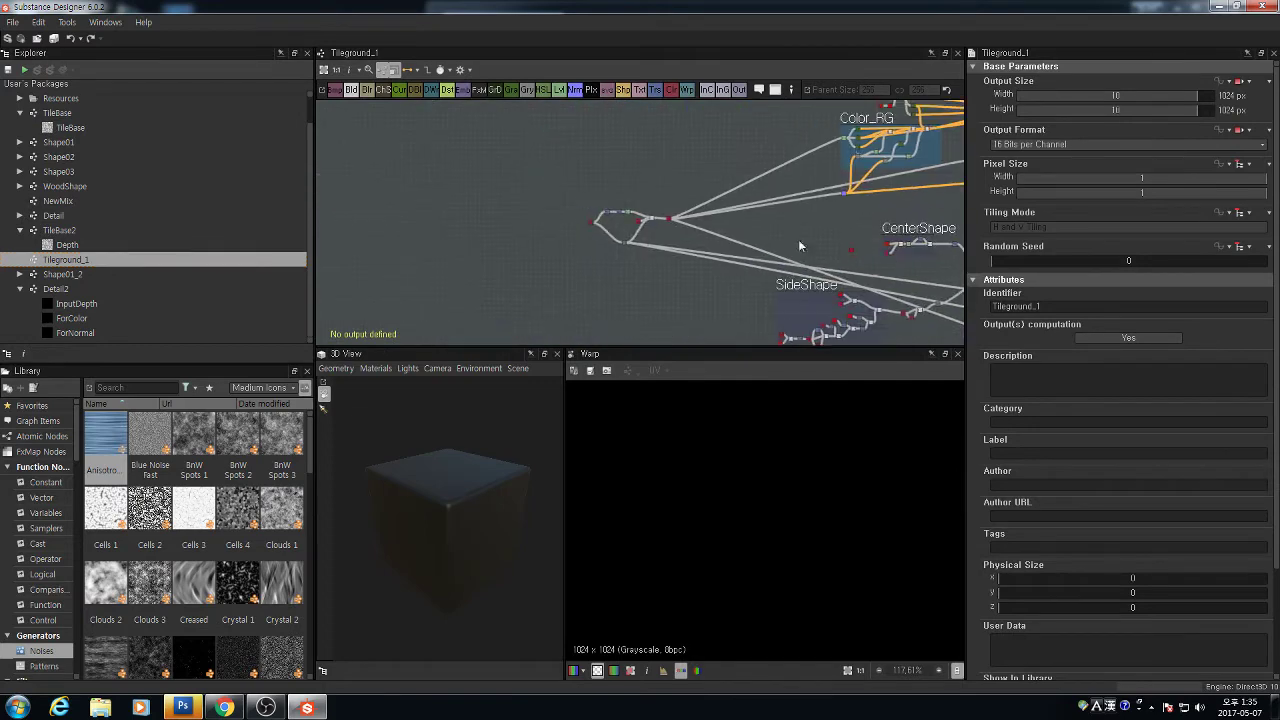
{"action": "scroll", "coordinate": [751, 262], "scroll_direction": "up", "scroll_amount": 6}
{"action": "double_click", "coordinate": [574, 172]}
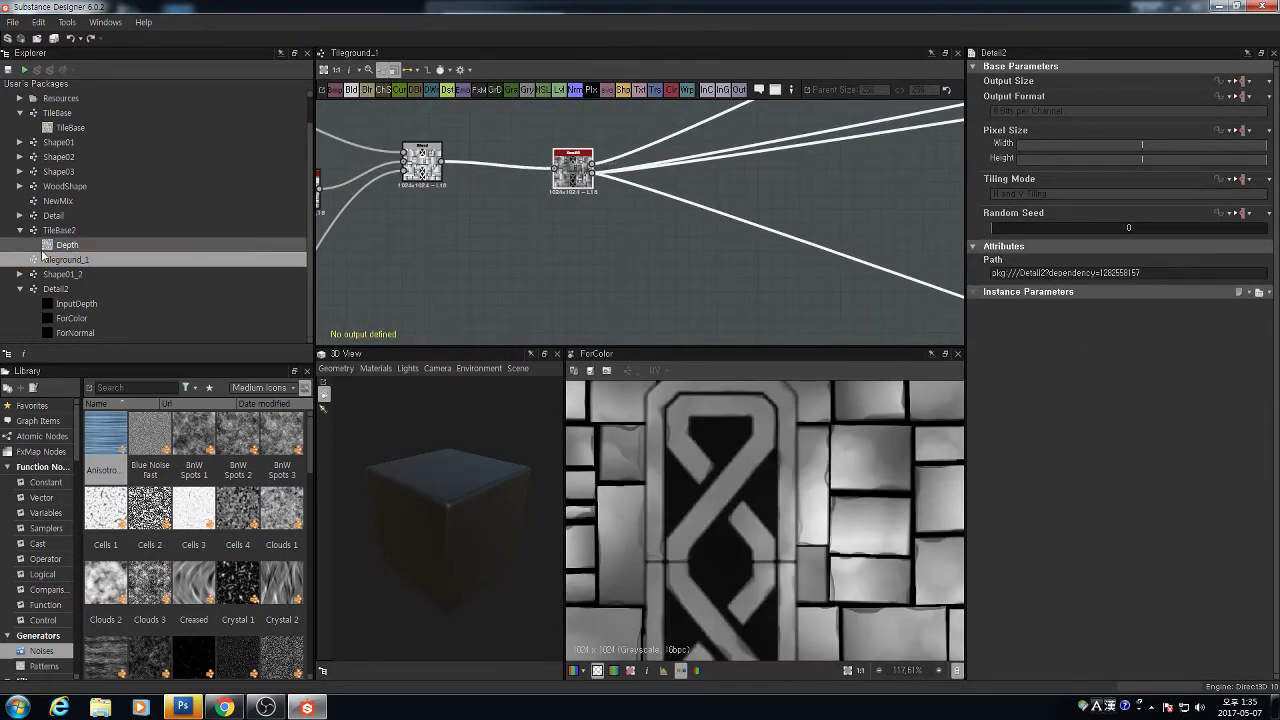
In the Detail2 graph, expose the Intensity of the Detail3 frame's Warp node as an input named intensity
{"action": "left_click", "coordinate": [57, 289]}
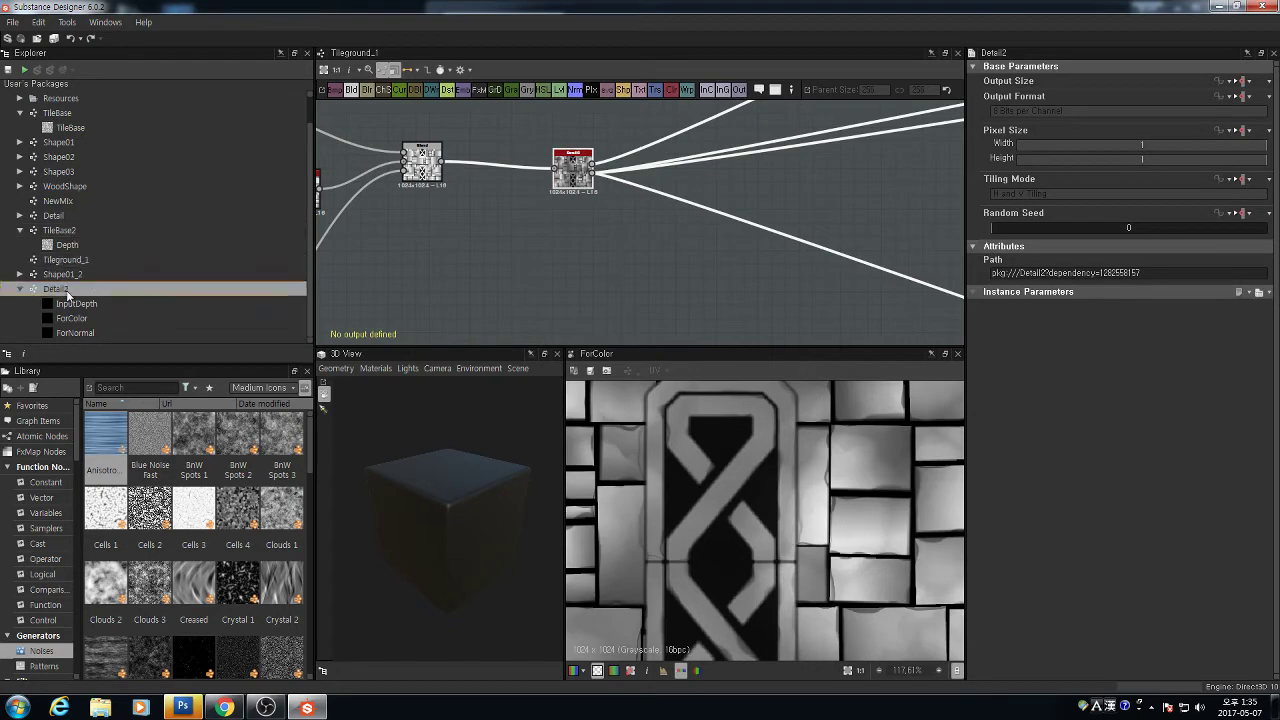
{"action": "middle_click_drag", "start_coordinate": [703, 312], "coordinate": [697, 265]}
{"action": "scroll", "coordinate": [697, 265], "scroll_direction": "up", "scroll_amount": 8}
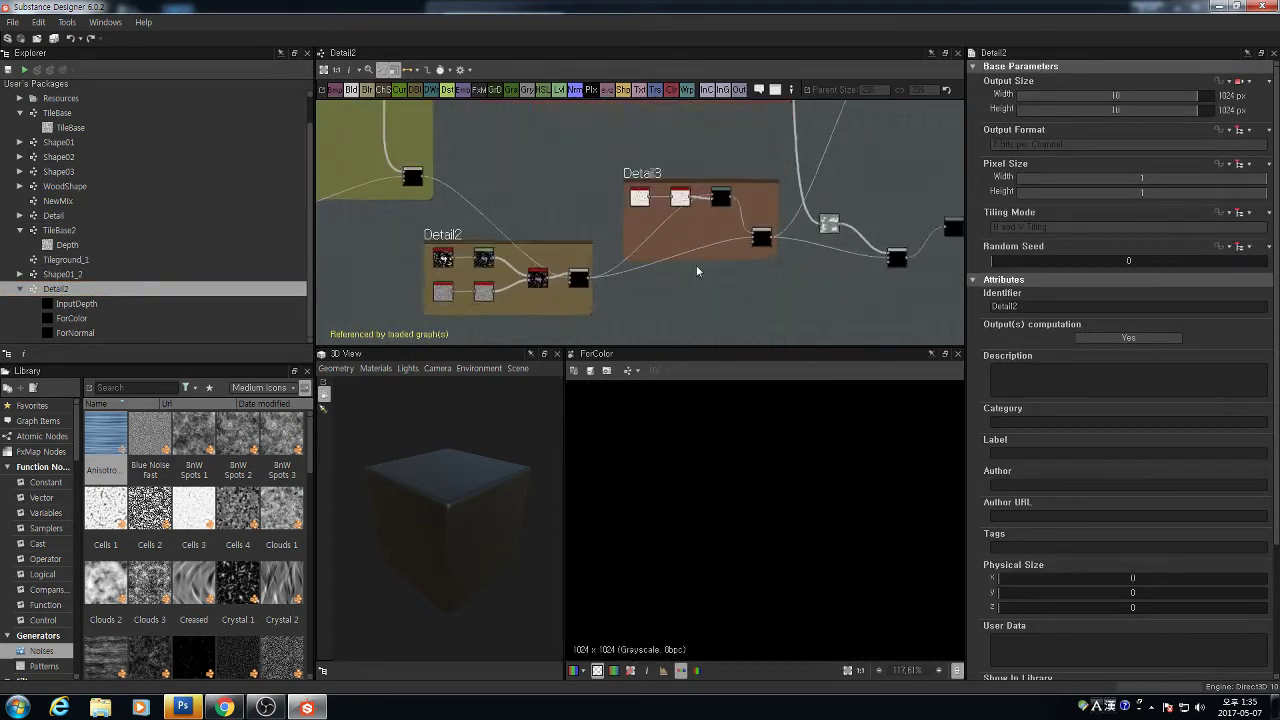
{"action": "left_click", "coordinate": [748, 168]}
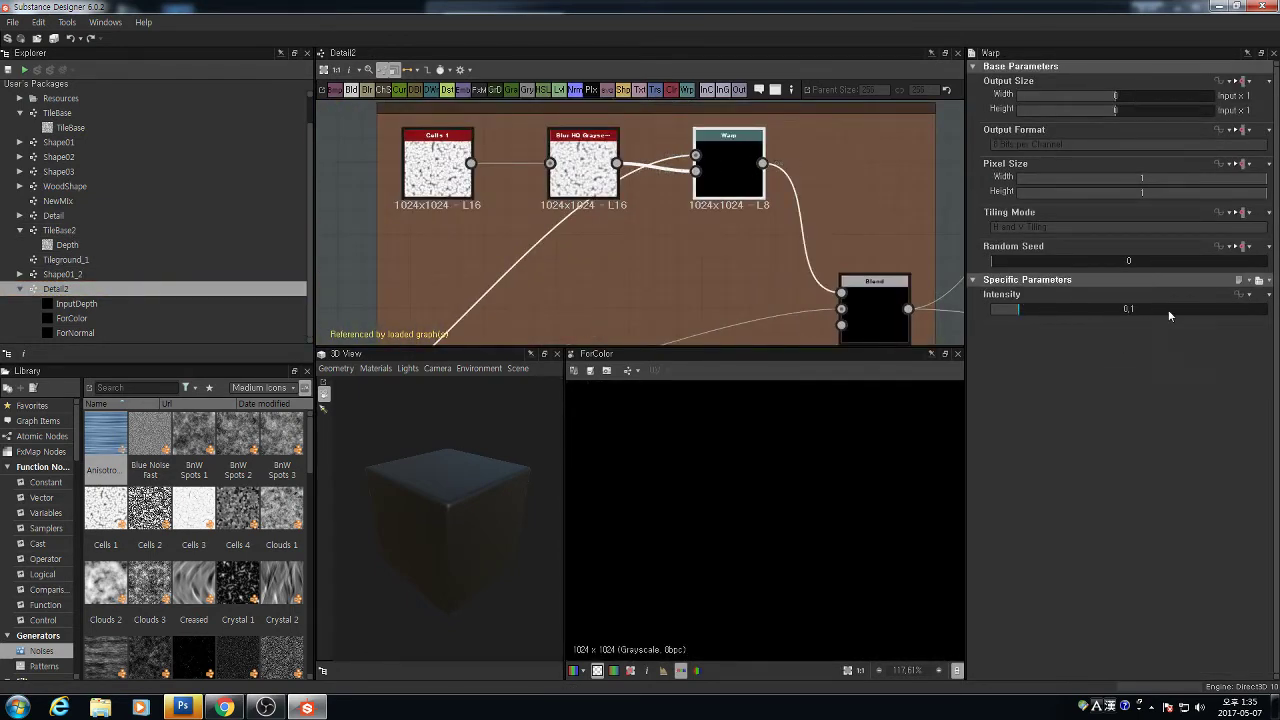
{"action": "left_click", "coordinate": [1250, 296]}
{"action": "left_click", "coordinate": [1212, 400]}
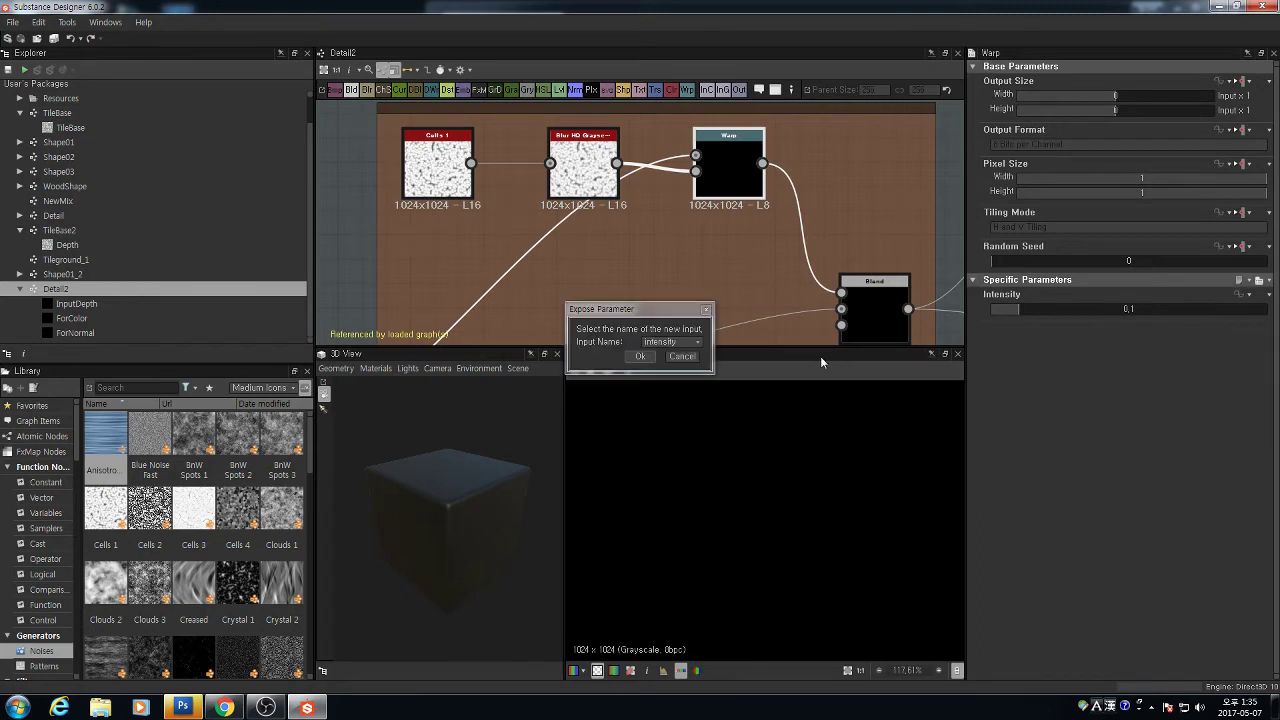
{"action": "left_click", "coordinate": [640, 356]}
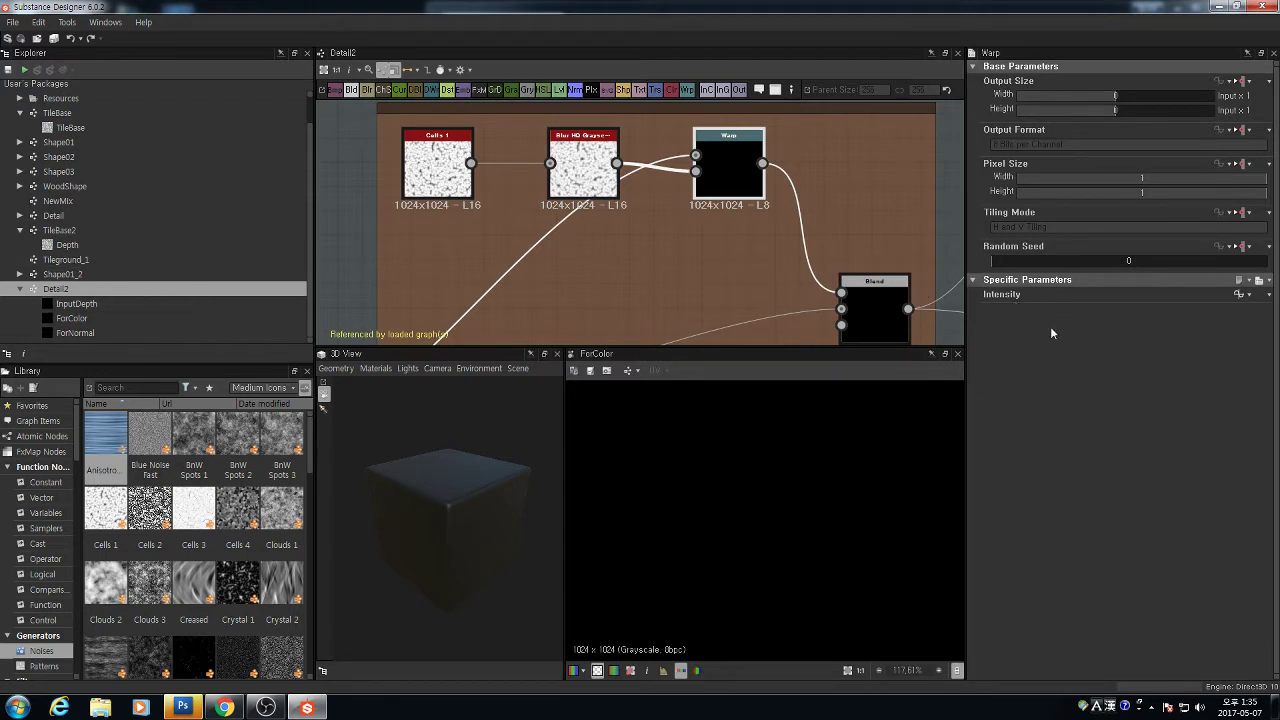
Reopen Tileground_1, preview the Detail2 node's ForColor output and move the node closer to the Blend feeding it
{"action": "double_click", "coordinate": [65, 259]}
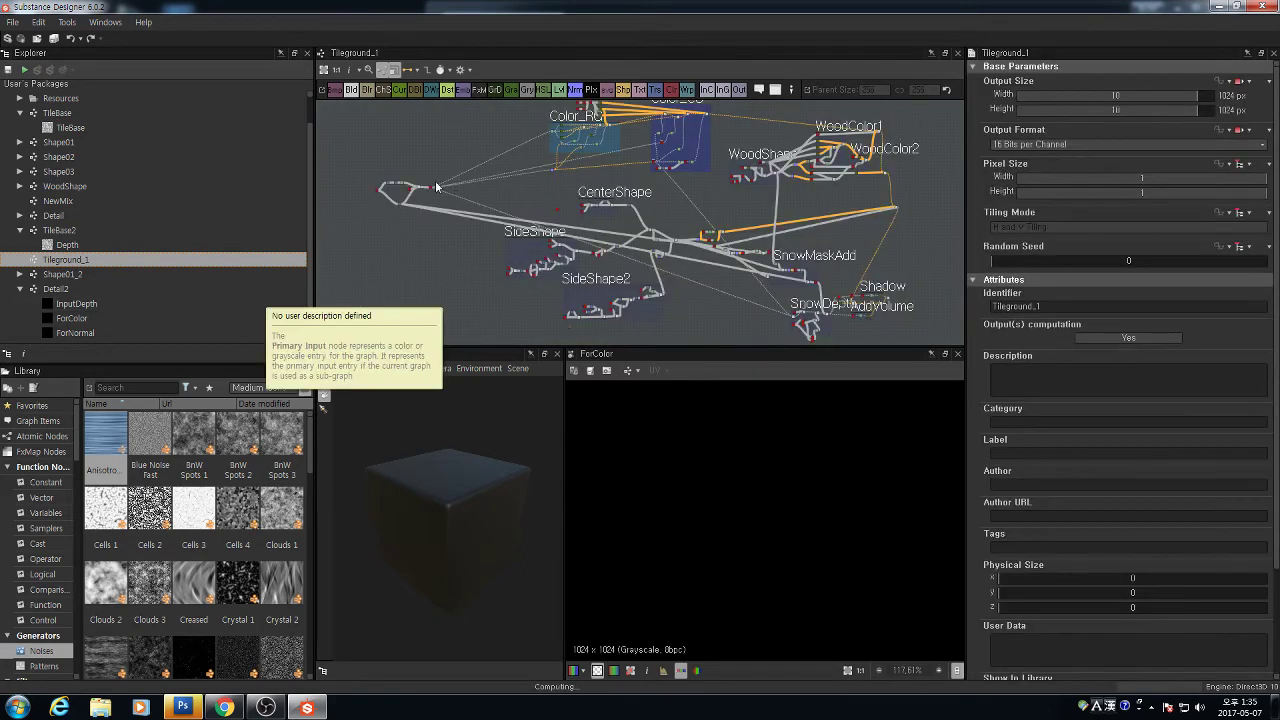
{"action": "scroll", "coordinate": [591, 209], "scroll_direction": "up", "scroll_amount": 10}
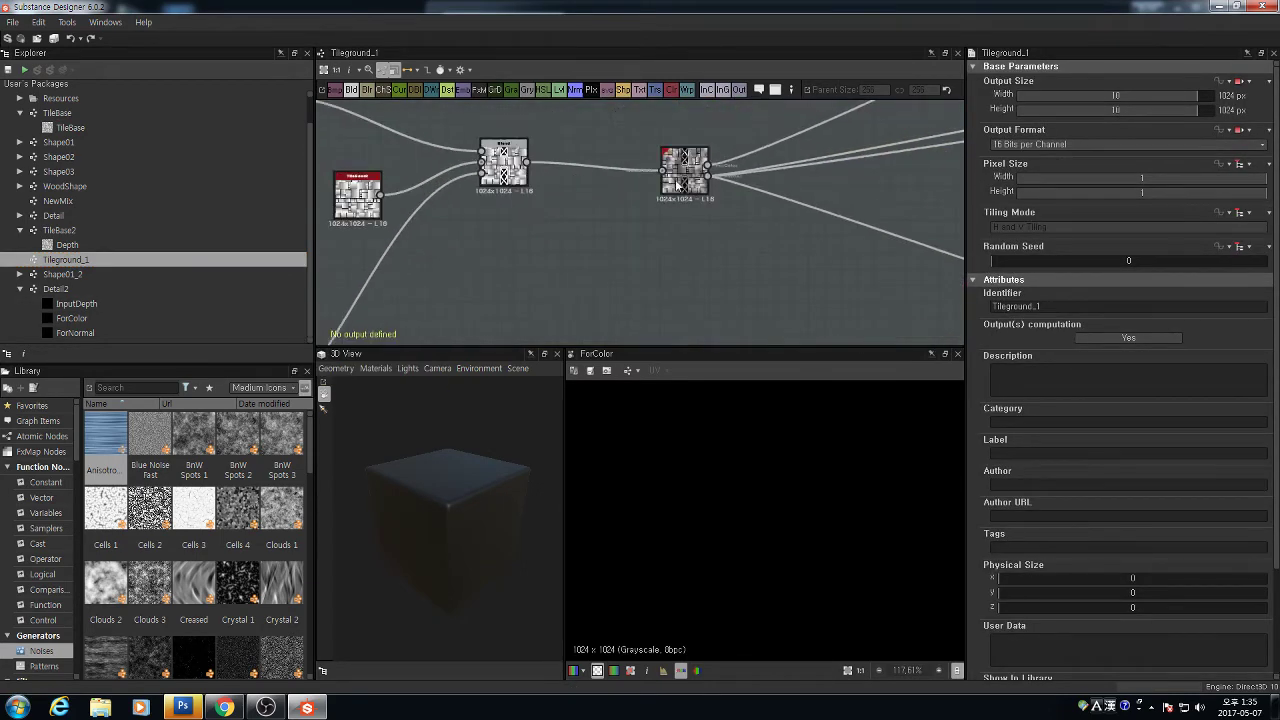
{"action": "double_click", "coordinate": [678, 183]}
{"action": "left_click_drag", "start_coordinate": [680, 181], "coordinate": [634, 181]}
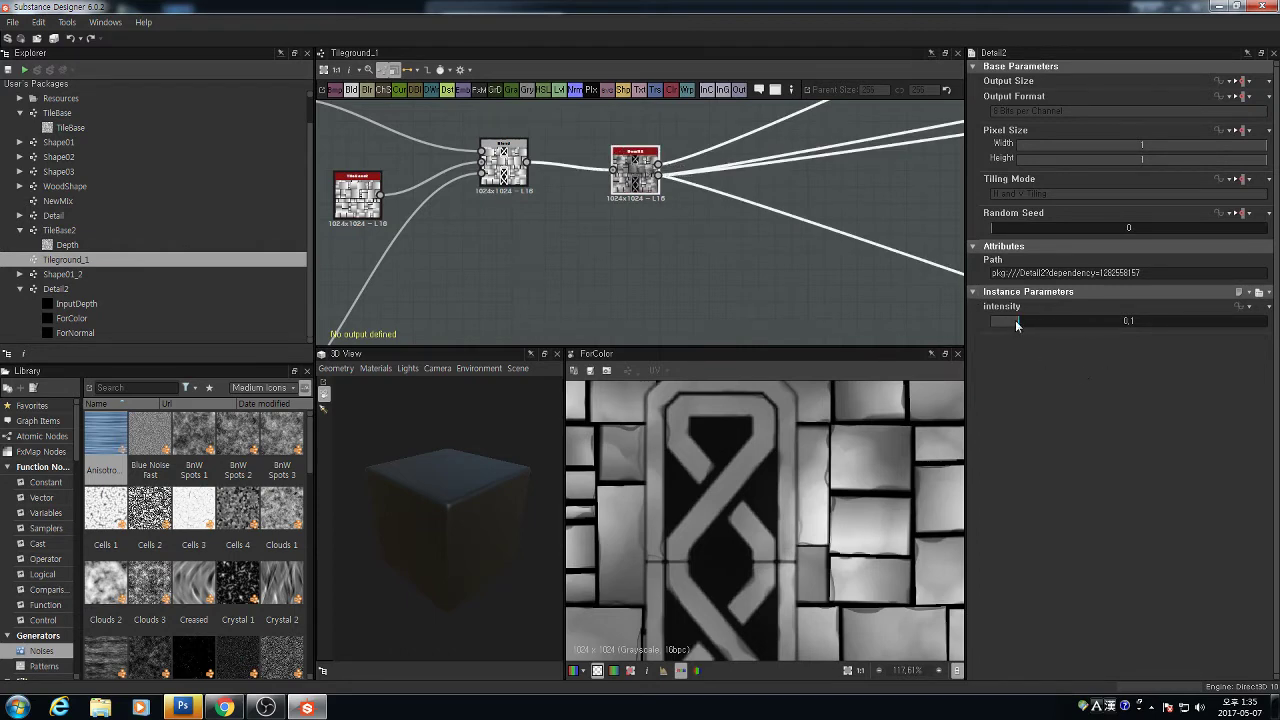
Set the Detail2 node's exposed intensity parameter to 0.13 while checking the tile edges up close
{"action": "scroll", "coordinate": [800, 528], "scroll_direction": "down", "scroll_amount": 3}
{"action": "scroll", "coordinate": [741, 520], "scroll_direction": "up", "scroll_amount": 4}
{"action": "scroll", "coordinate": [741, 520], "scroll_direction": "up", "scroll_amount": 4}
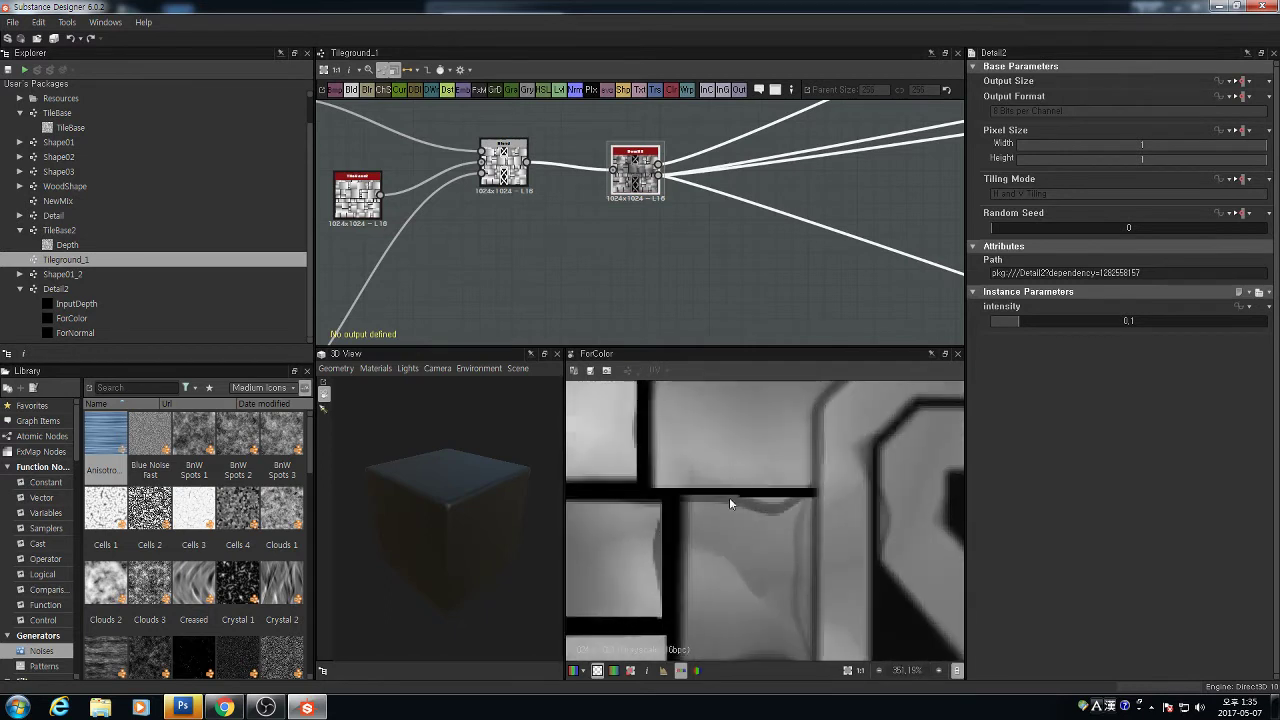
{"action": "mouse_move", "coordinate": [1011, 322]}
{"action": "left_mouse_down"}
{"action": "mouse_move", "coordinate": [1000, 327]}
{"action": "mouse_move", "coordinate": [1031, 331]}
{"action": "left_mouse_up"}
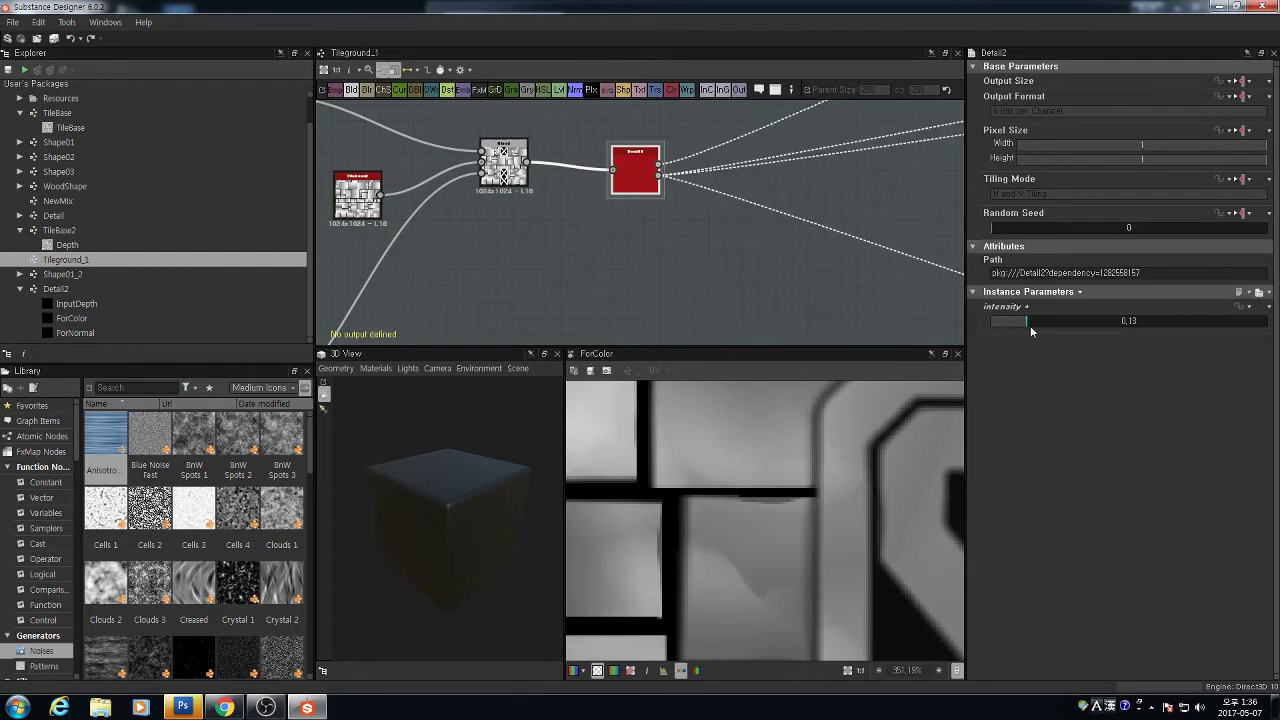
Set the Detail2 node's intensity parameter to 0.1 and check the tile edges in the ForColor preview
{"action": "double_click", "coordinate": [1145, 323]}
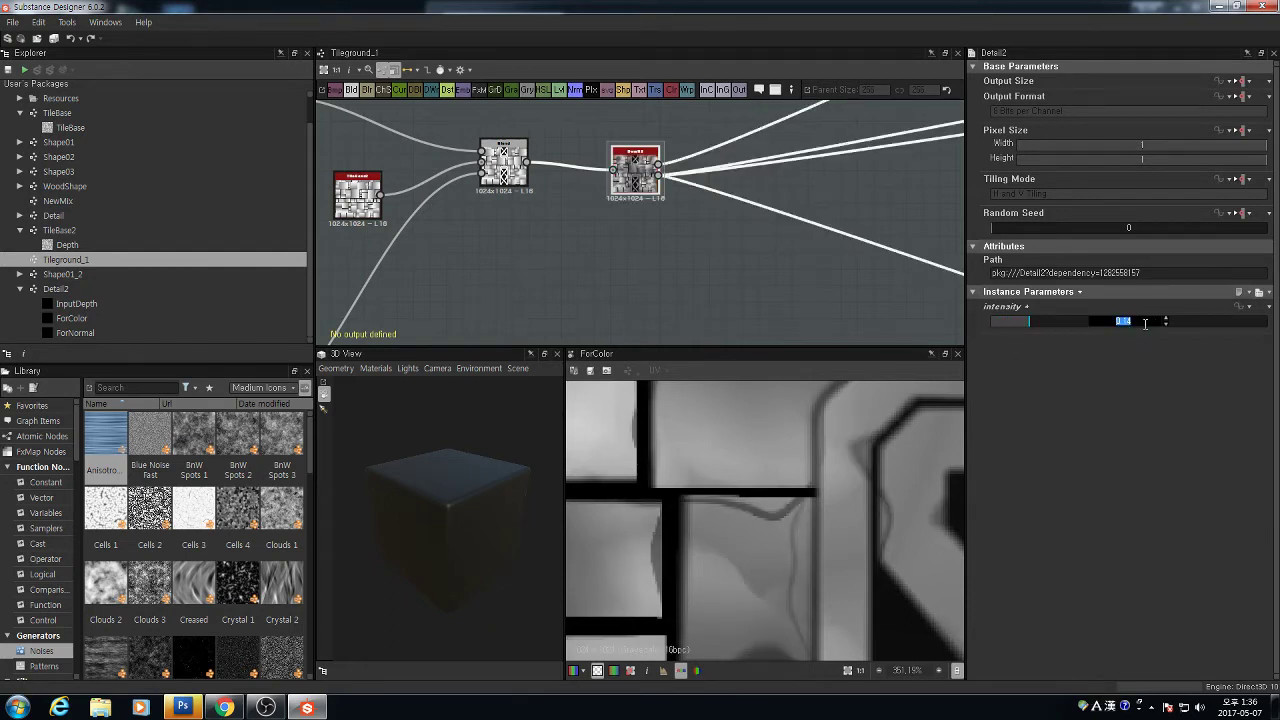
{"action": "type", "text": "0.1"}
{"action": "key", "text": "Return"}
{"action": "scroll", "coordinate": [879, 470], "scroll_direction": "down", "scroll_amount": 3}
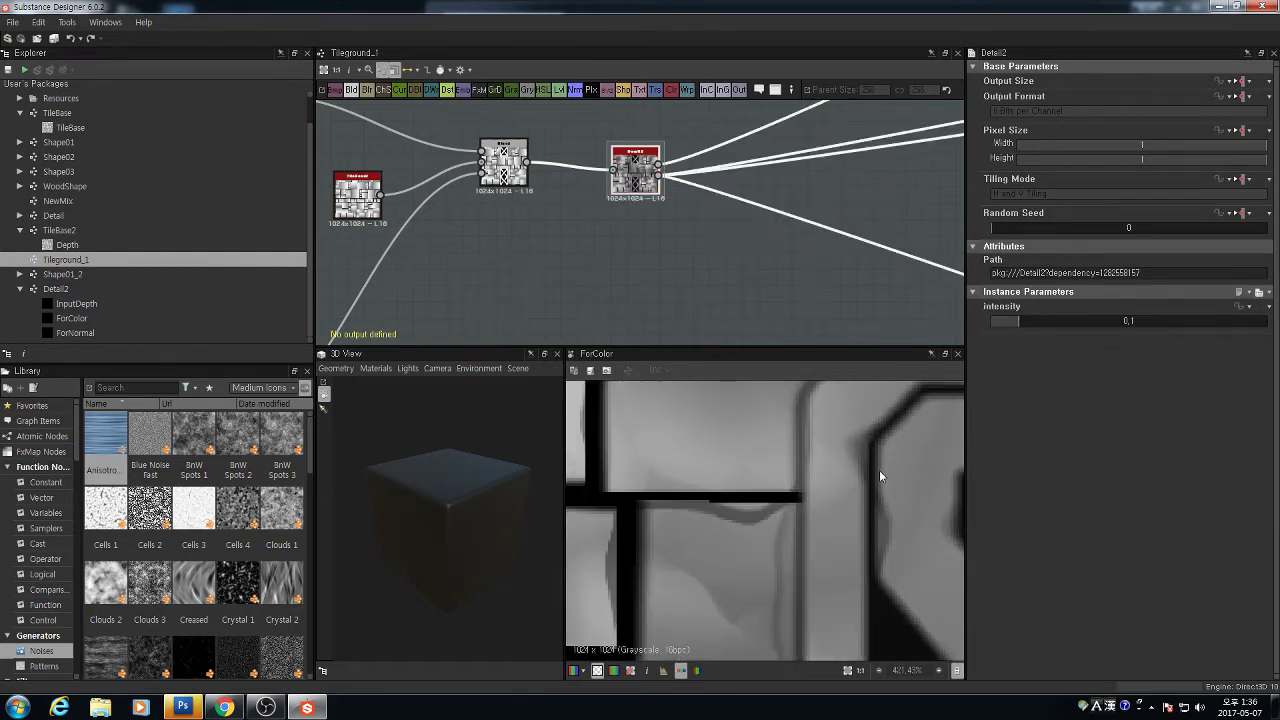
{"action": "scroll", "coordinate": [905, 502], "scroll_direction": "down", "scroll_amount": 3}
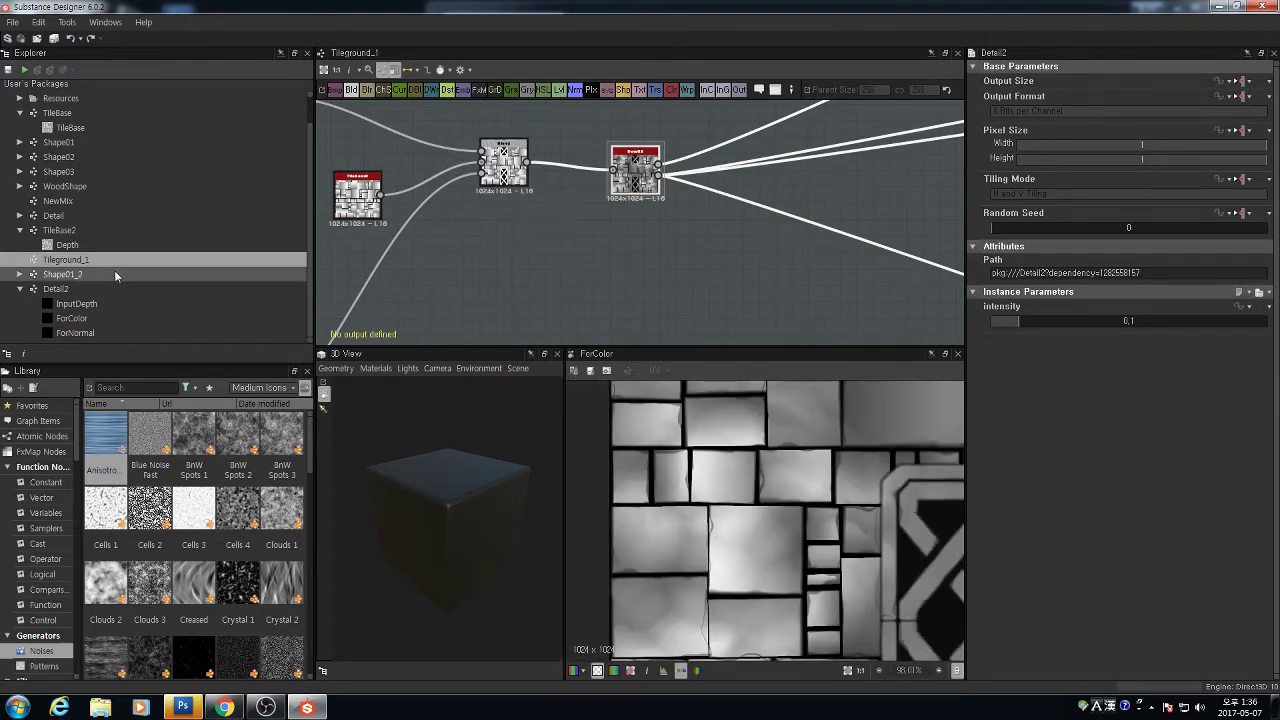
In the Detail2 graph, expose the Opacity of the Detail2 frame's Blend node as a new input named Detail2_LowDetail
{"action": "left_click", "coordinate": [58, 289]}
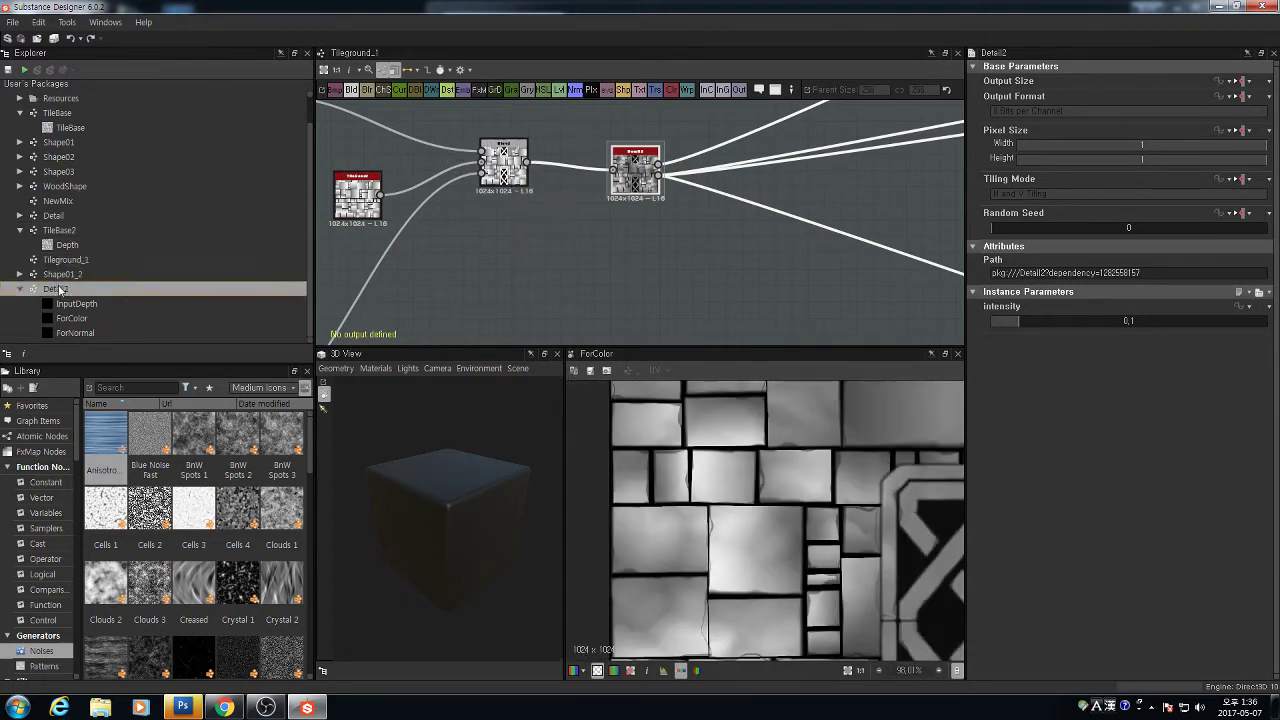
{"action": "scroll", "coordinate": [663, 194], "scroll_direction": "up", "scroll_amount": 4}
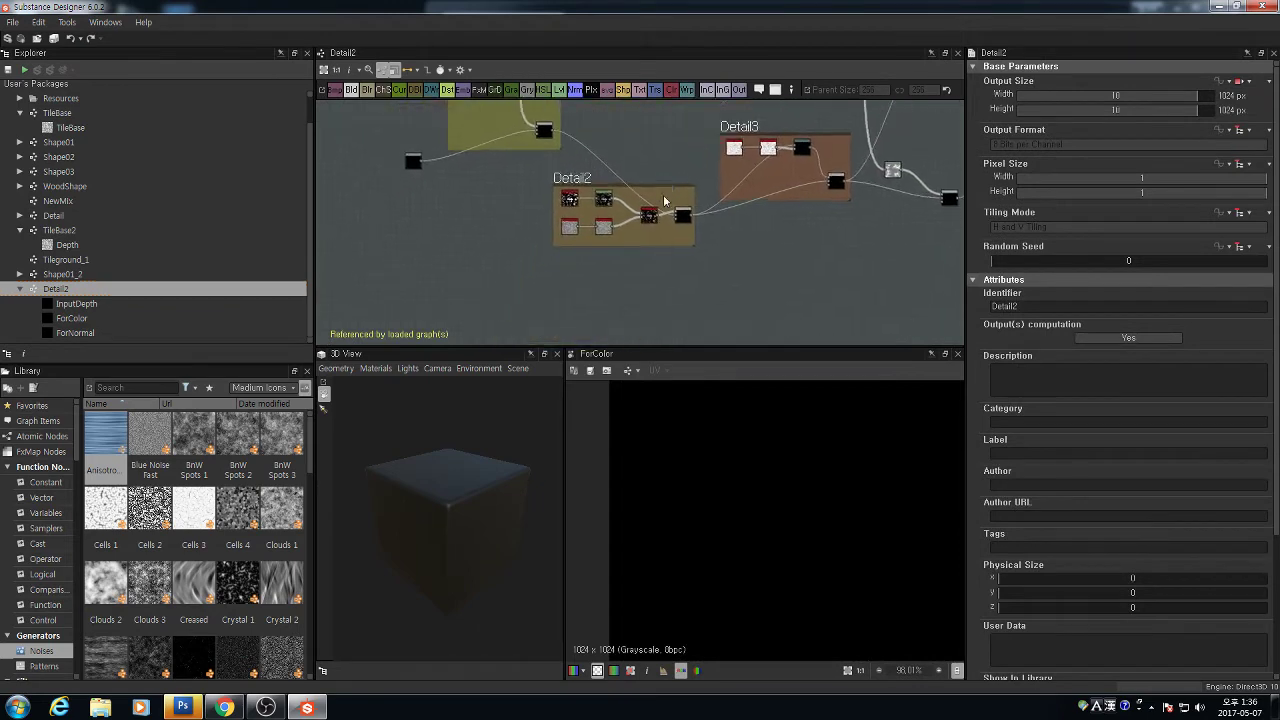
{"action": "left_click", "coordinate": [720, 204]}
{"action": "scroll", "coordinate": [760, 207], "scroll_direction": "up", "scroll_amount": 1}
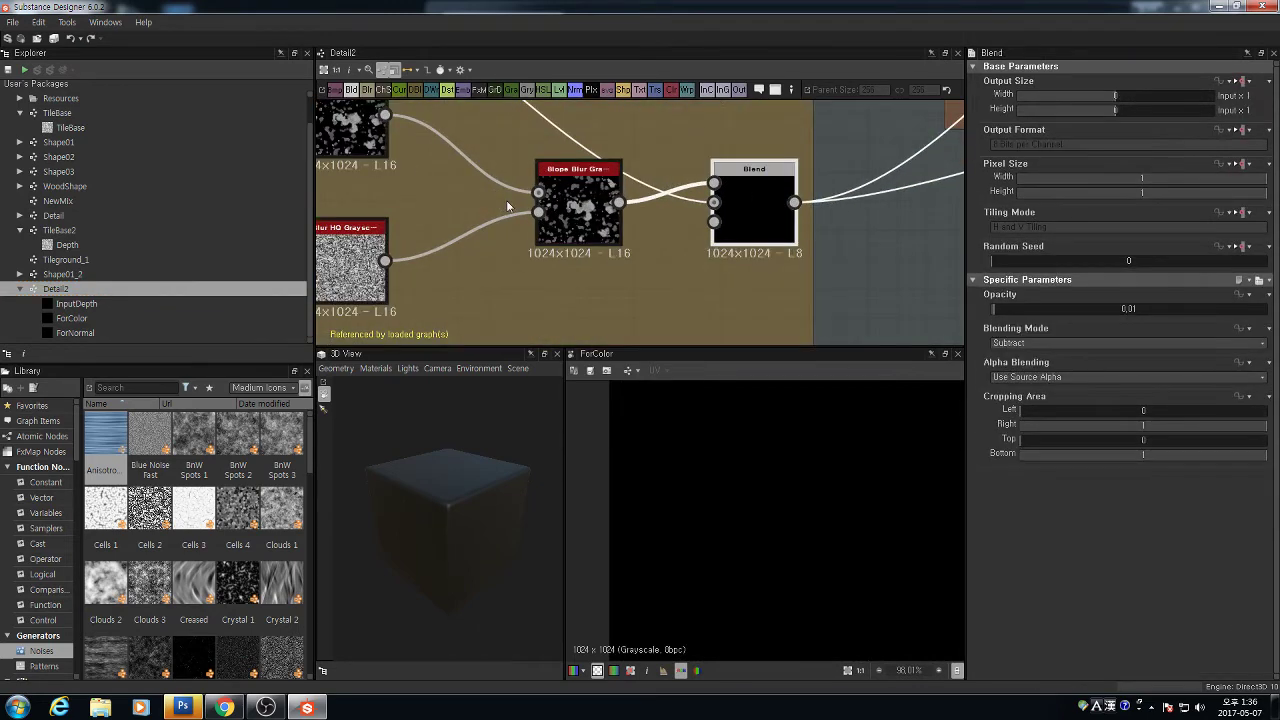
{"action": "left_click", "coordinate": [1245, 294]}
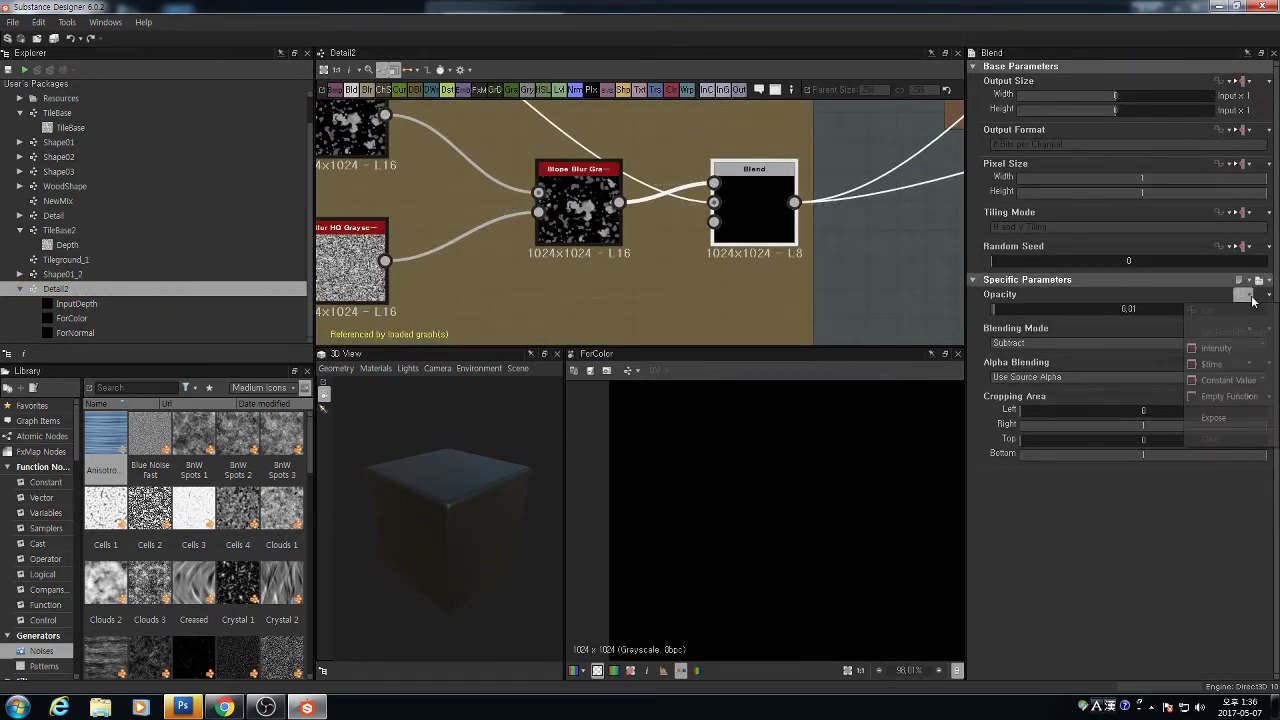
{"action": "left_click", "coordinate": [1248, 421]}
{"action": "left_click", "coordinate": [690, 342]}
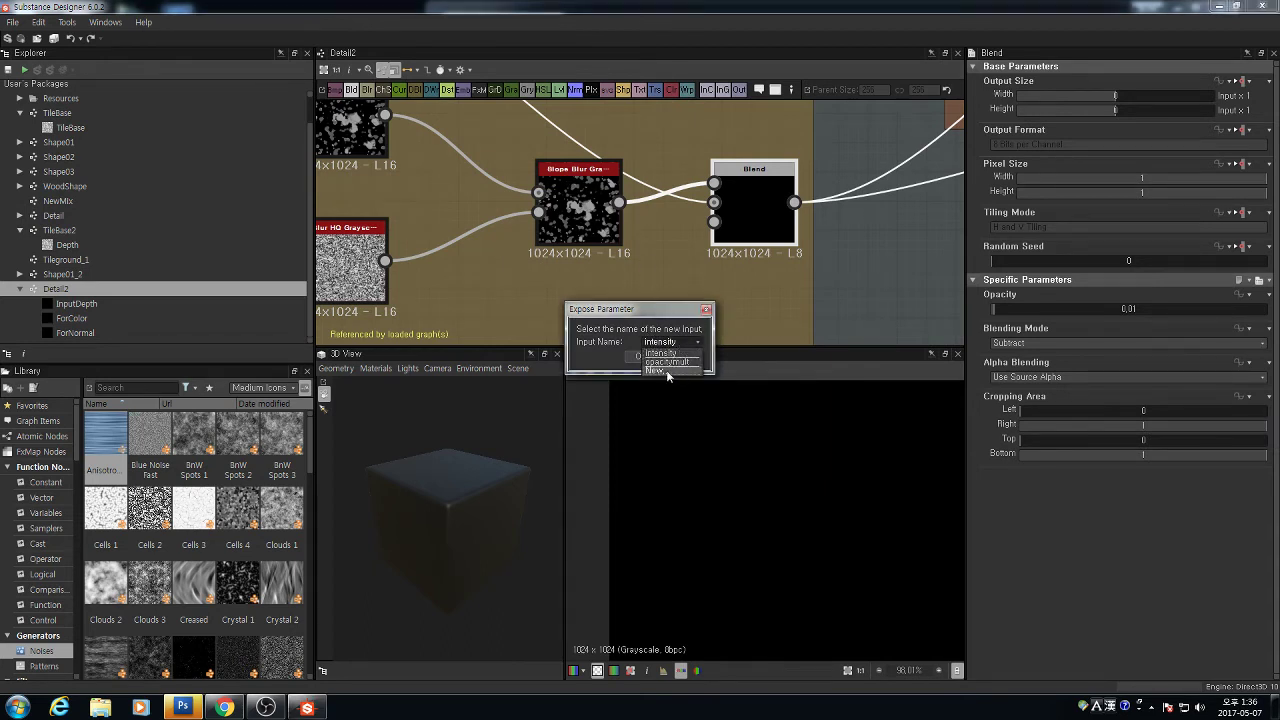
{"action": "left_click", "coordinate": [658, 371]}
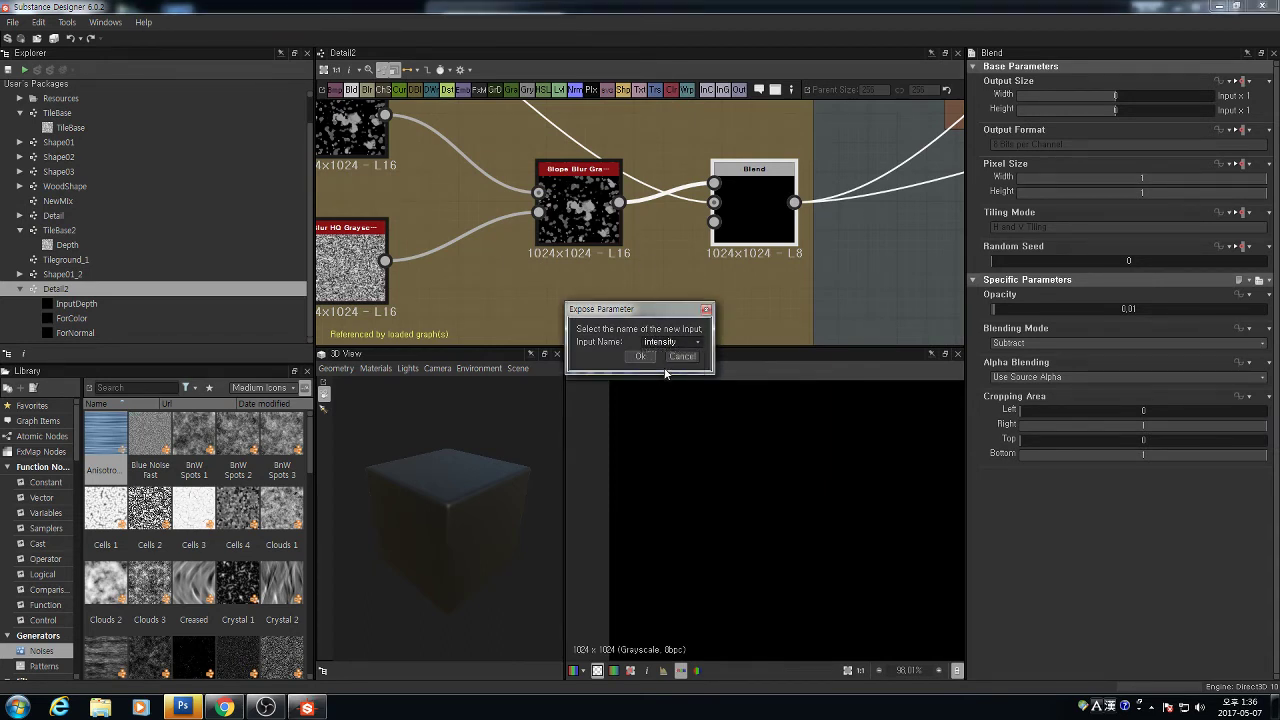
{"action": "type", "text": "O"}
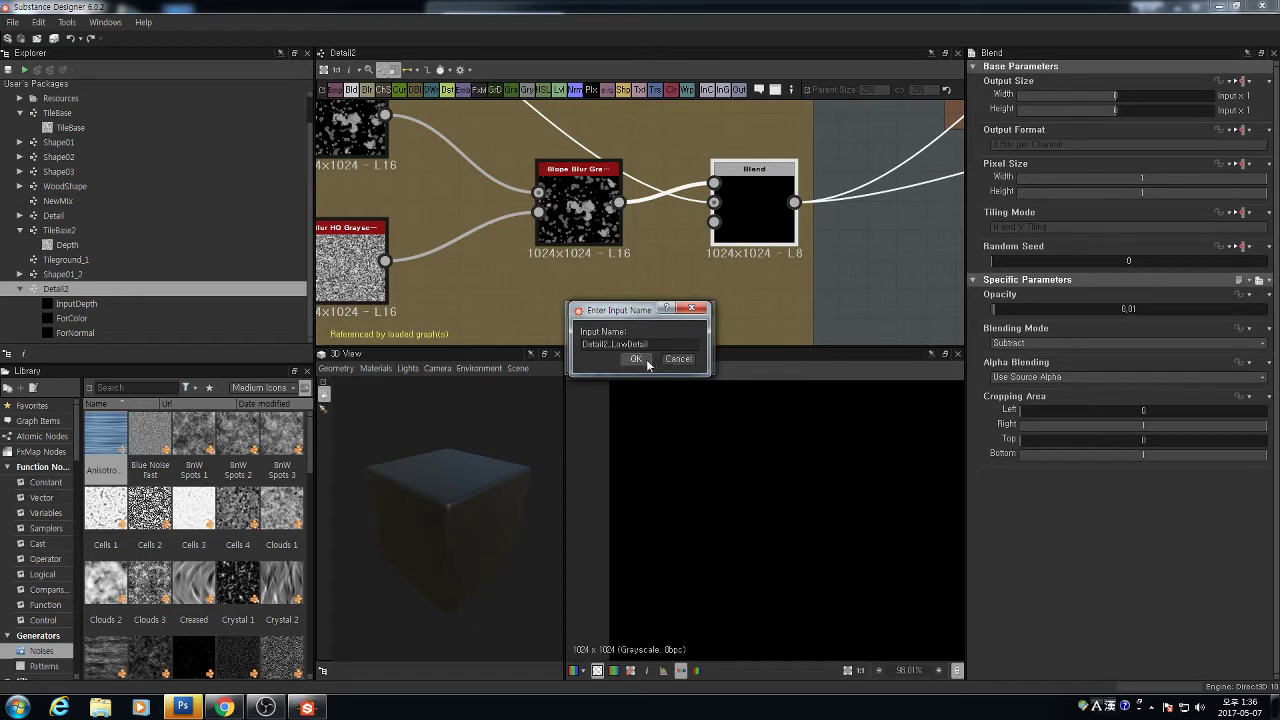
{"action": "left_click", "coordinate": [638, 359]}
{"action": "left_click", "coordinate": [639, 358]}
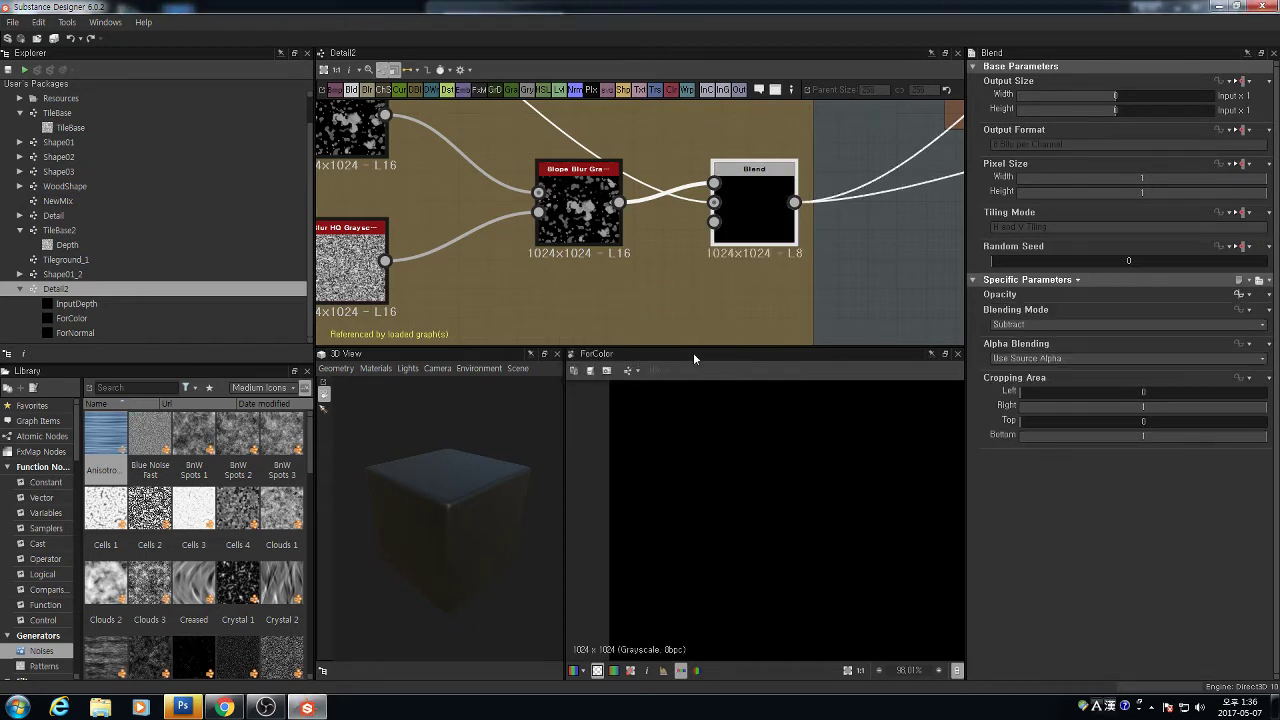
{"action": "middle_click_drag", "start_coordinate": [700, 252], "coordinate": [636, 206]}
Return to the Tileground_1 graph and preview the Detail2 node's ForColor output with its instance parameters
{"action": "double_click", "coordinate": [128, 258]}
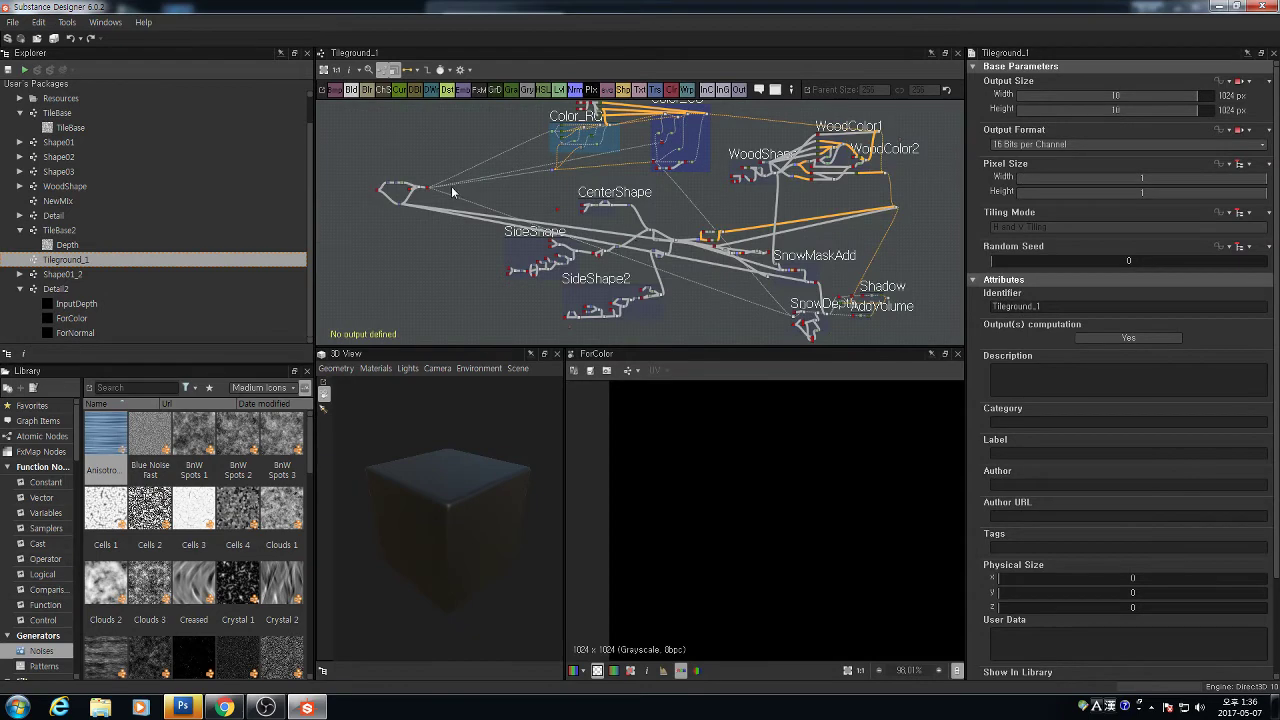
{"action": "scroll", "coordinate": [452, 192], "scroll_direction": "up", "scroll_amount": 8}
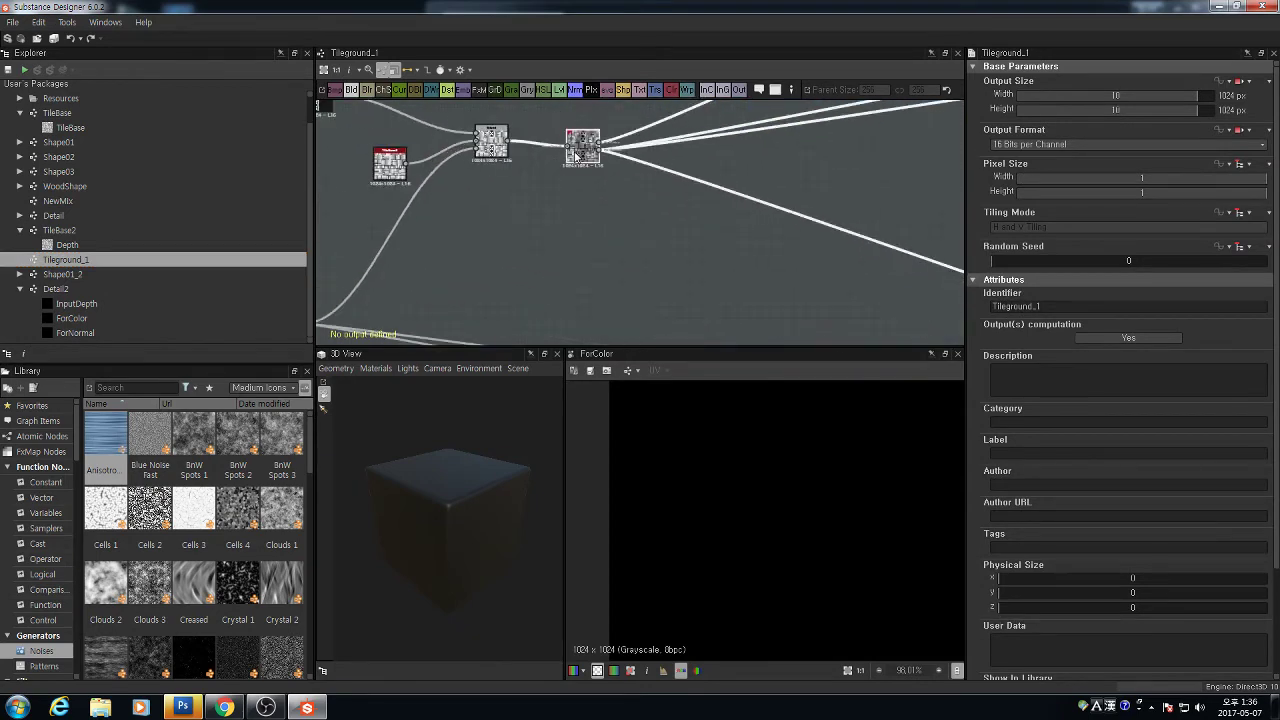
{"action": "double_click", "coordinate": [578, 148]}
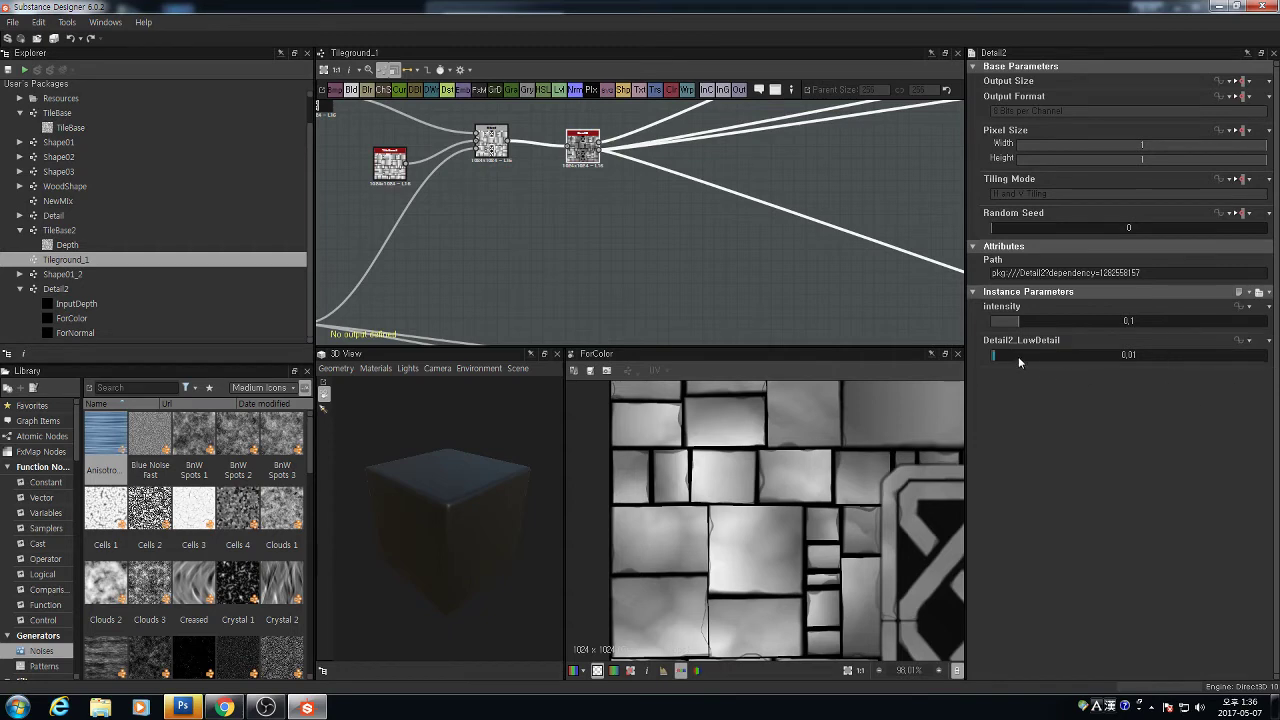
Try the Detail2 node's Detail2_LowDetail parameter at 0.14 on the tile surfaces, and return it to 0.01
{"action": "left_click_drag", "start_coordinate": [996, 354], "coordinate": [1028, 352]}
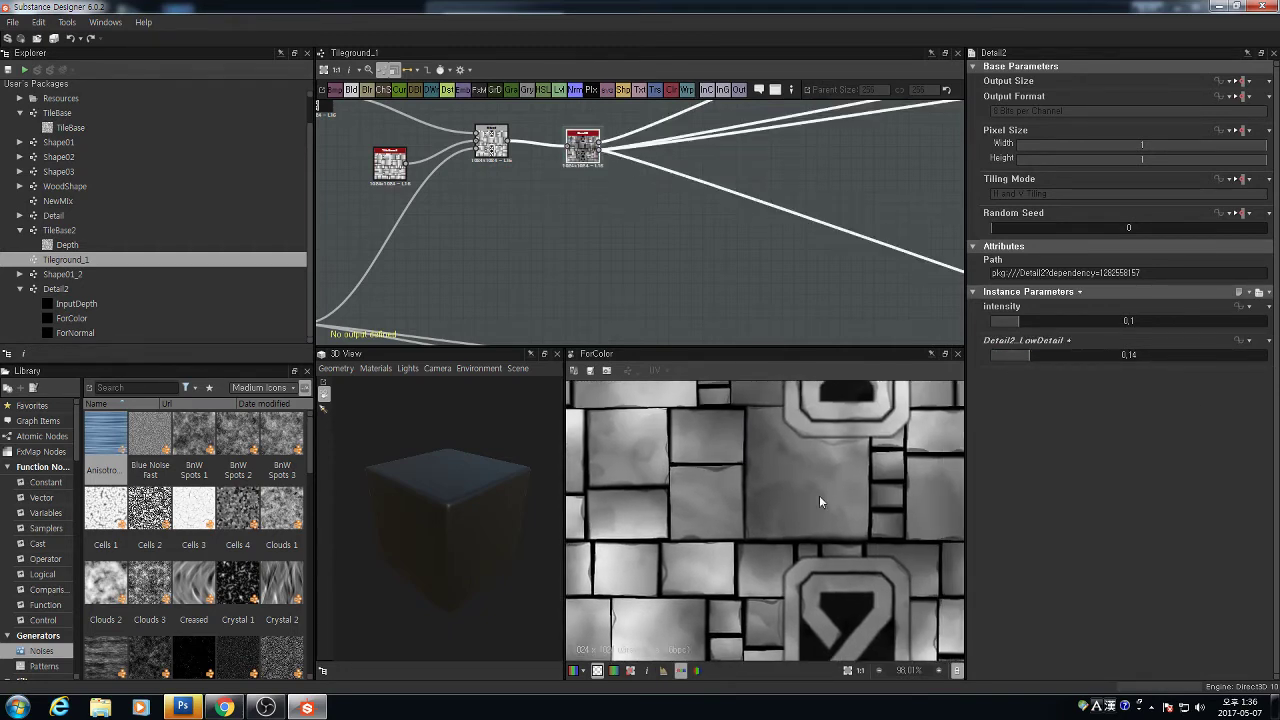
{"action": "double_click", "coordinate": [1144, 354]}
{"action": "type", "text": "0.01"}
{"action": "key", "text": "Return"}
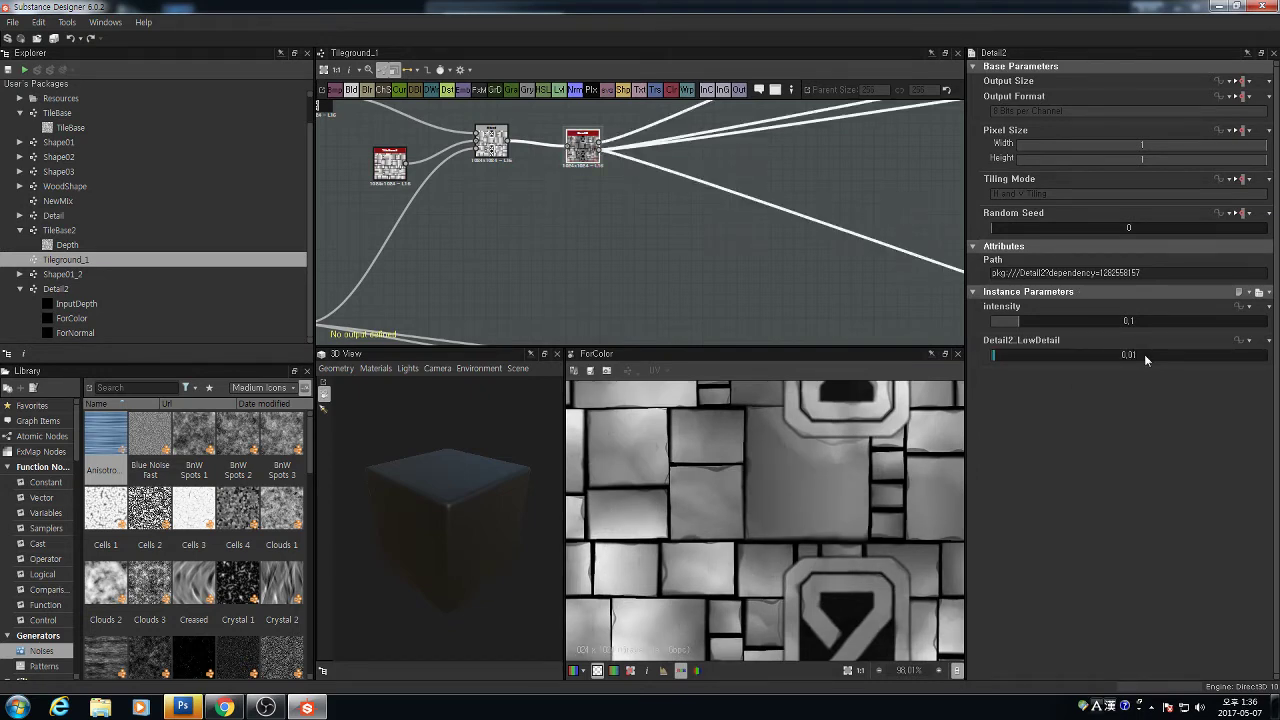
Reopen the Detail2 graph and examine the Detail4 frame's last Blend node and the nodes feeding it
{"action": "left_click", "coordinate": [63, 289]}
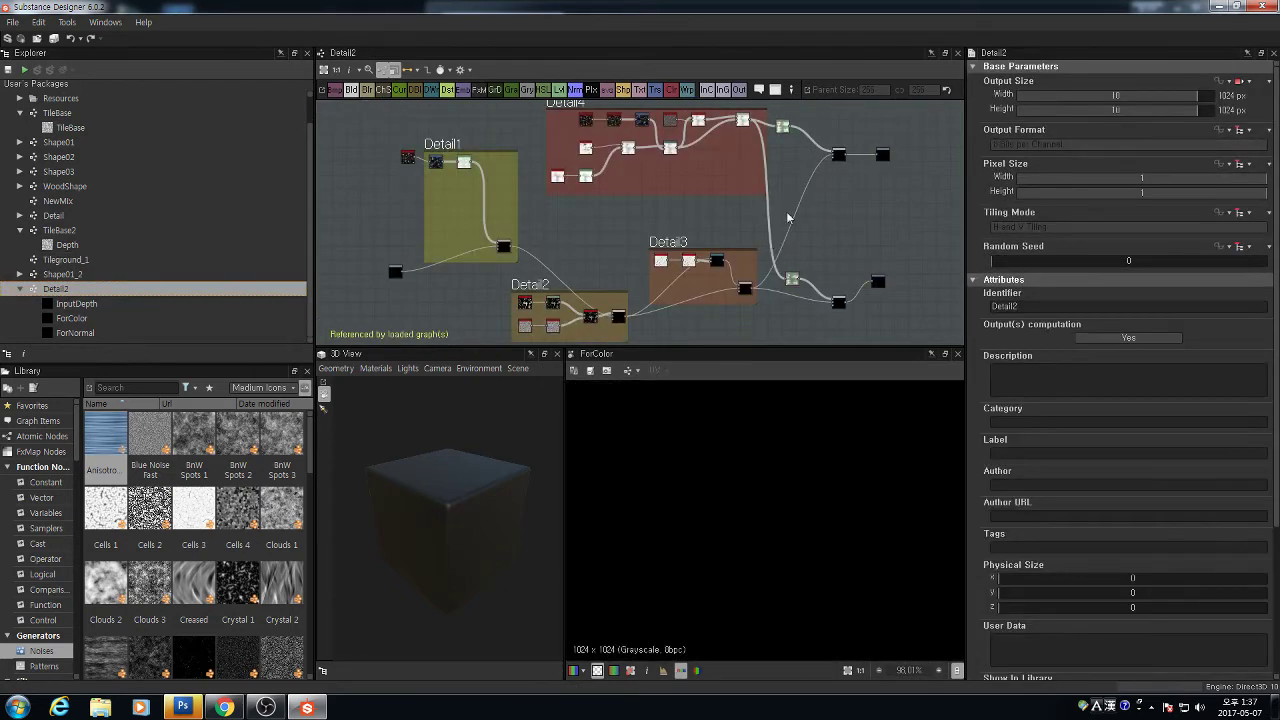
{"action": "middle_click_drag", "start_coordinate": [732, 130], "coordinate": [734, 222]}
{"action": "scroll", "coordinate": [734, 221], "scroll_direction": "up", "scroll_amount": 5}
{"action": "left_click", "coordinate": [788, 221]}
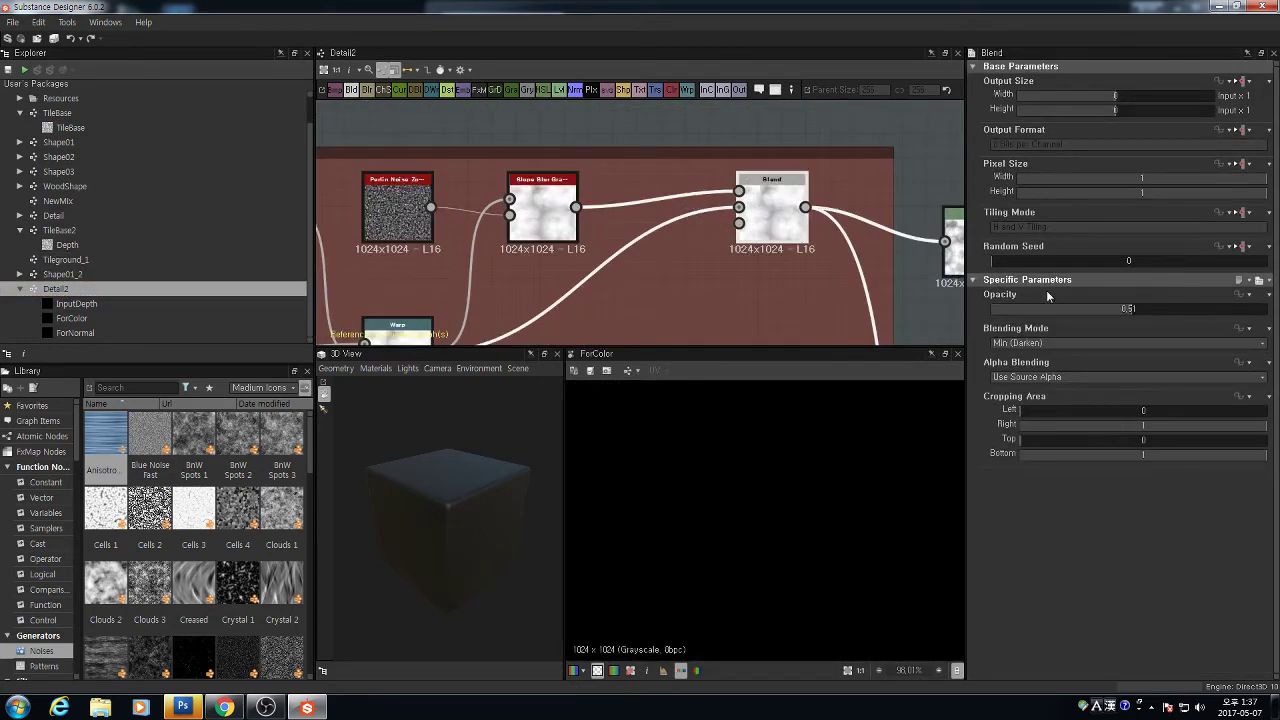
{"action": "scroll", "coordinate": [694, 219], "scroll_direction": "down", "scroll_amount": 2}
{"action": "scroll", "coordinate": [694, 223], "scroll_direction": "down", "scroll_amount": 5}
{"action": "scroll", "coordinate": [539, 220], "scroll_direction": "down", "scroll_amount": 2}
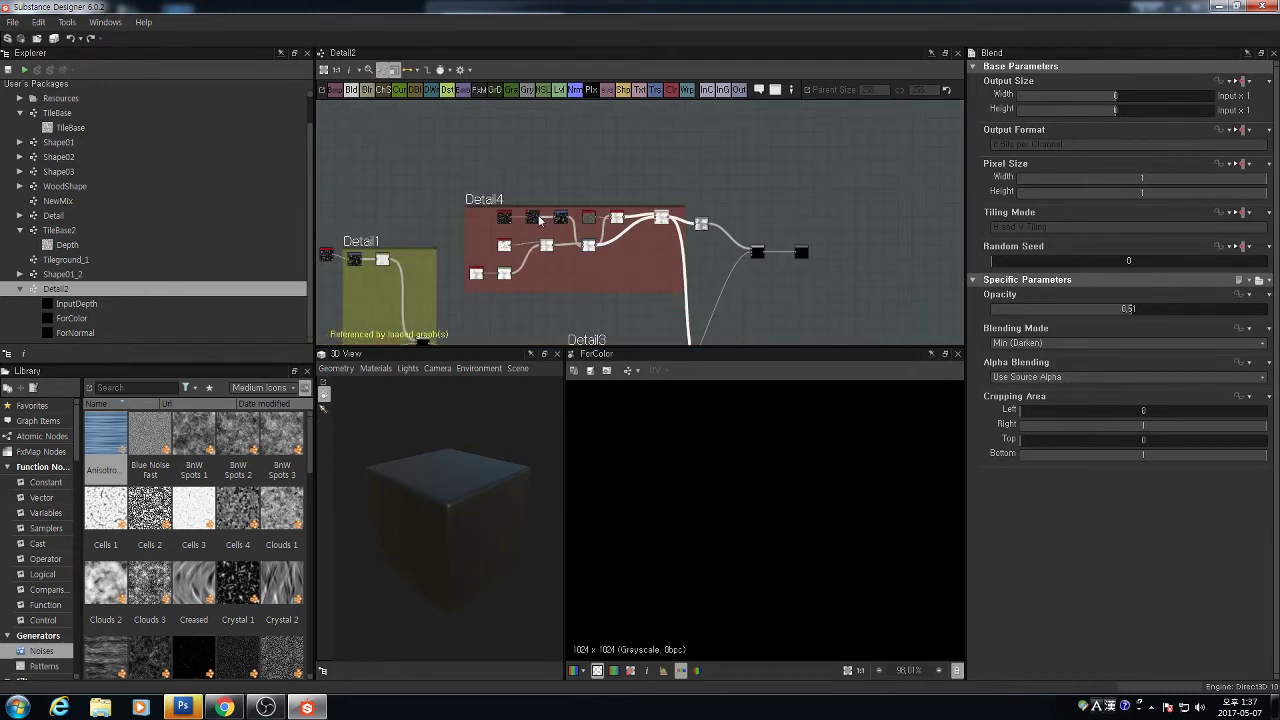
{"action": "scroll", "coordinate": [537, 220], "scroll_direction": "up", "scroll_amount": 5}
{"action": "scroll", "coordinate": [736, 234], "scroll_direction": "up", "scroll_amount": 5}
{"action": "middle_click_drag", "start_coordinate": [745, 235], "coordinate": [467, 222]}
{"action": "scroll", "coordinate": [752, 180], "scroll_direction": "down", "scroll_amount": 4}
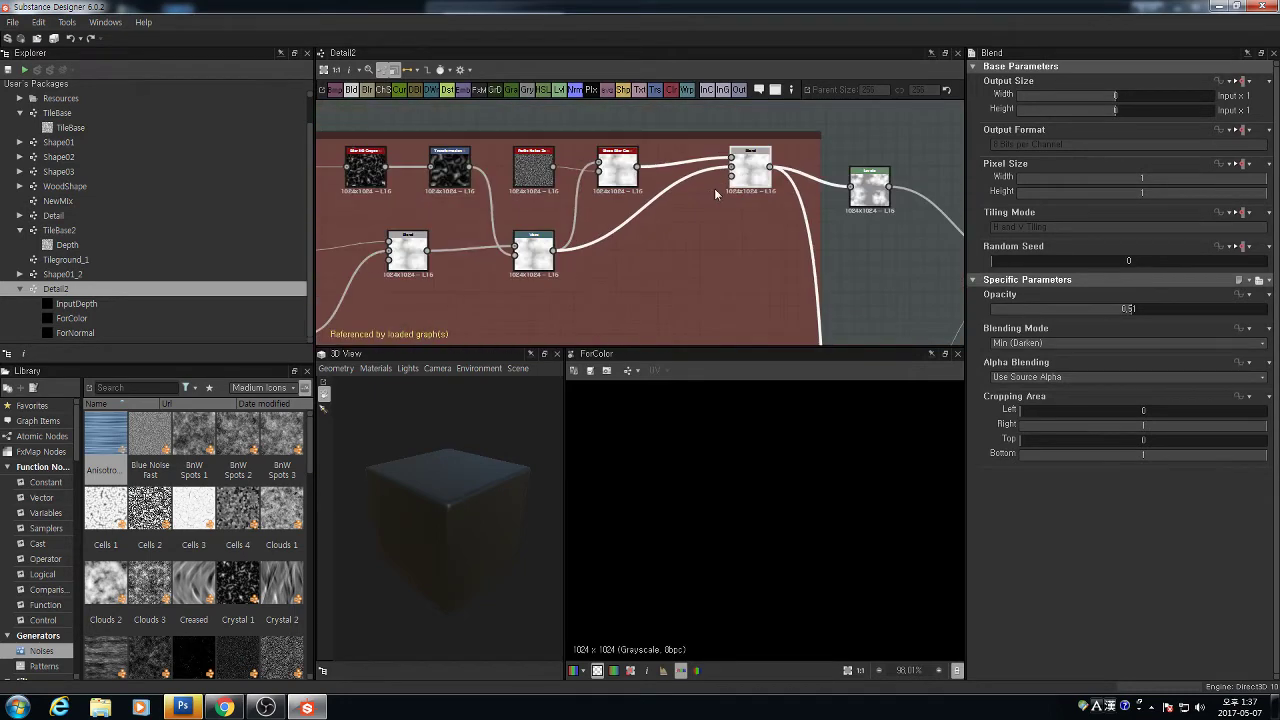
{"action": "scroll", "coordinate": [730, 180], "scroll_direction": "up", "scroll_amount": 8}
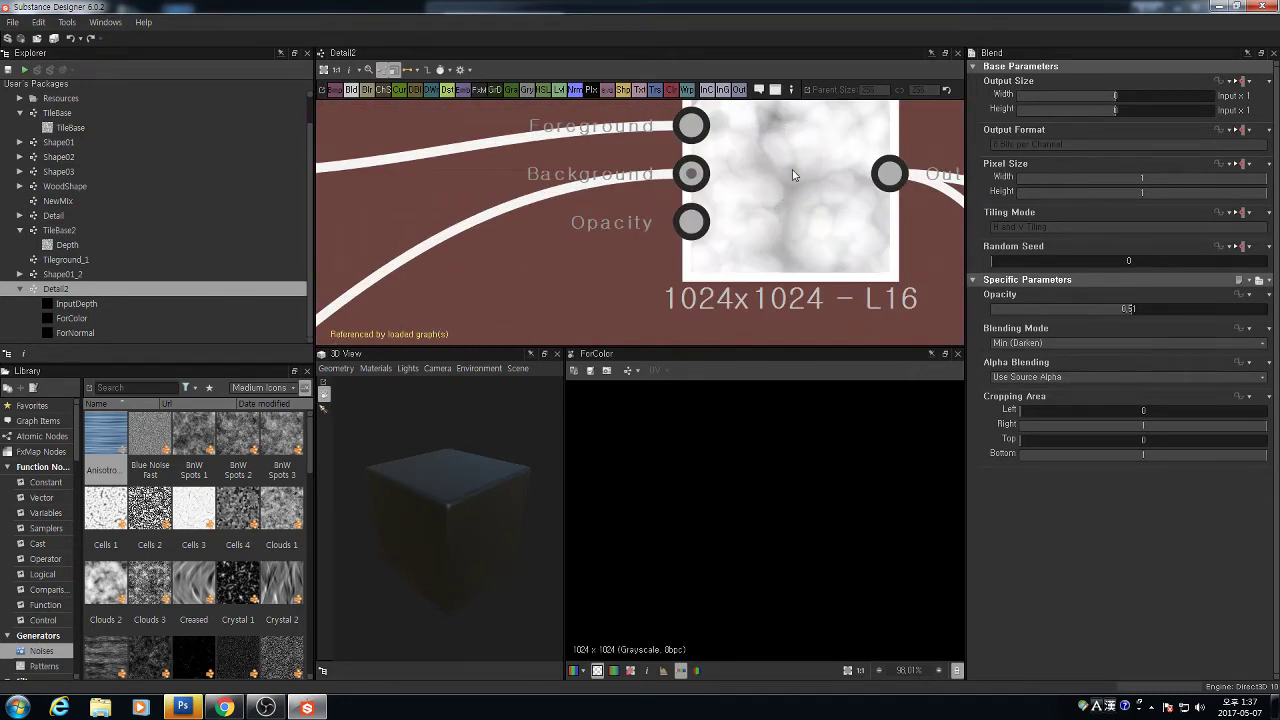
{"action": "scroll", "coordinate": [793, 175], "scroll_direction": "down", "scroll_amount": 5}
{"action": "left_click", "coordinate": [1243, 295]}
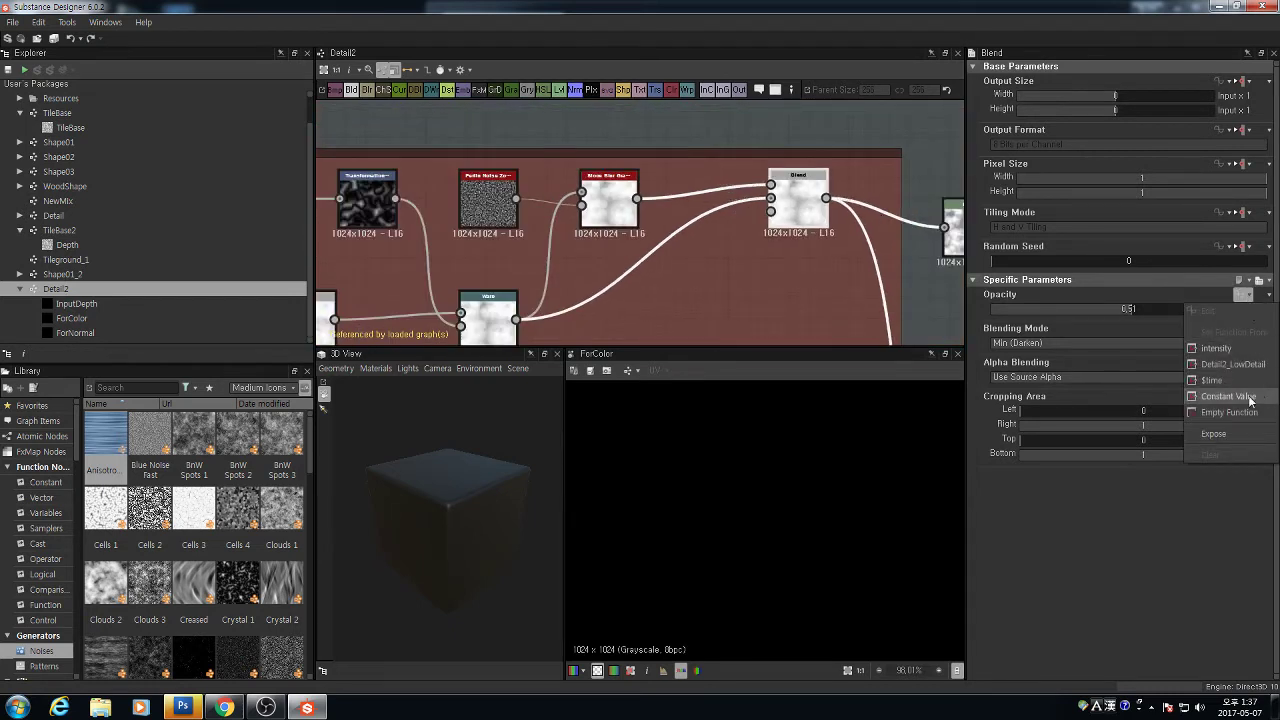
{"action": "left_click", "coordinate": [1213, 433]}
{"action": "left_click", "coordinate": [660, 342]}
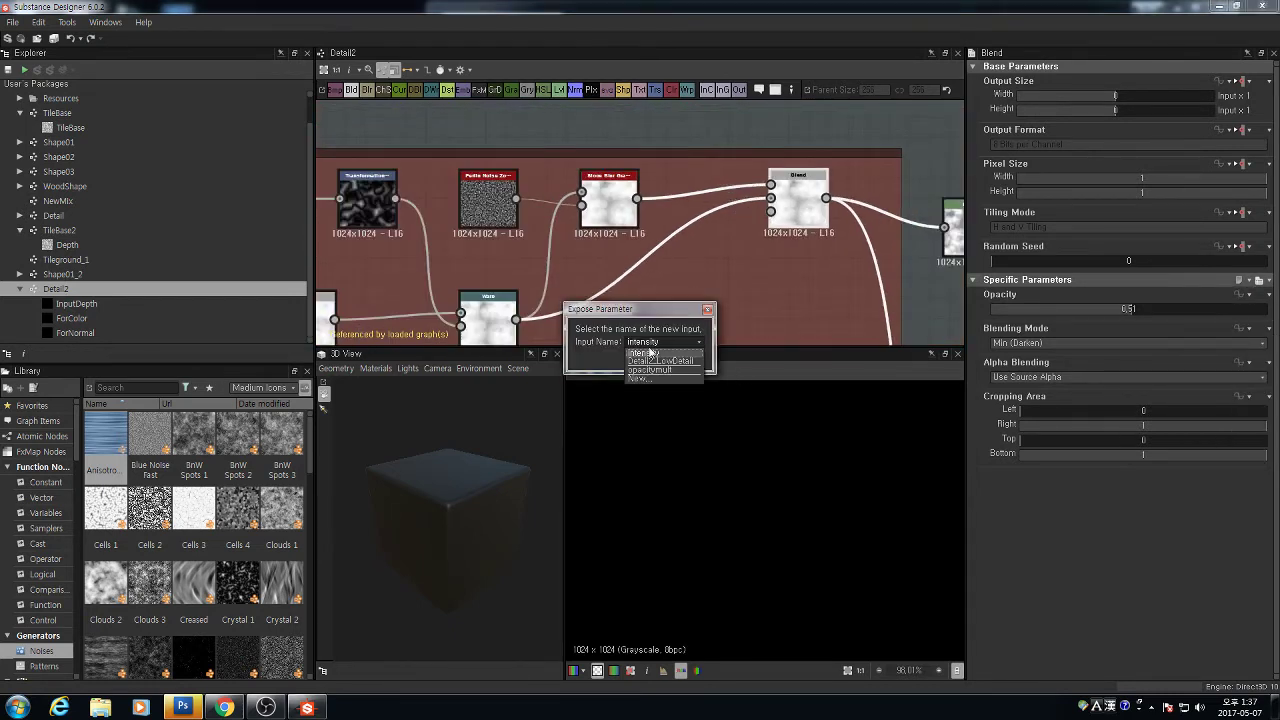
{"action": "left_click", "coordinate": [645, 377]}
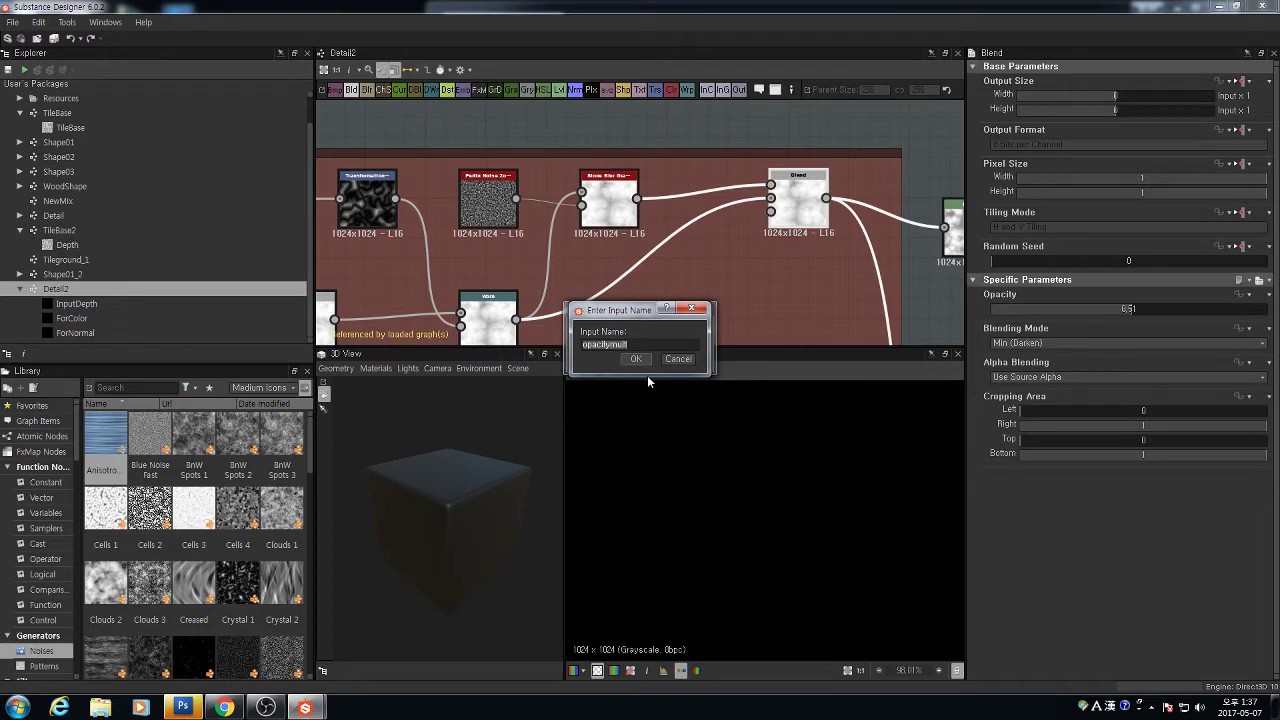
{"action": "key", "text": "Escape"}
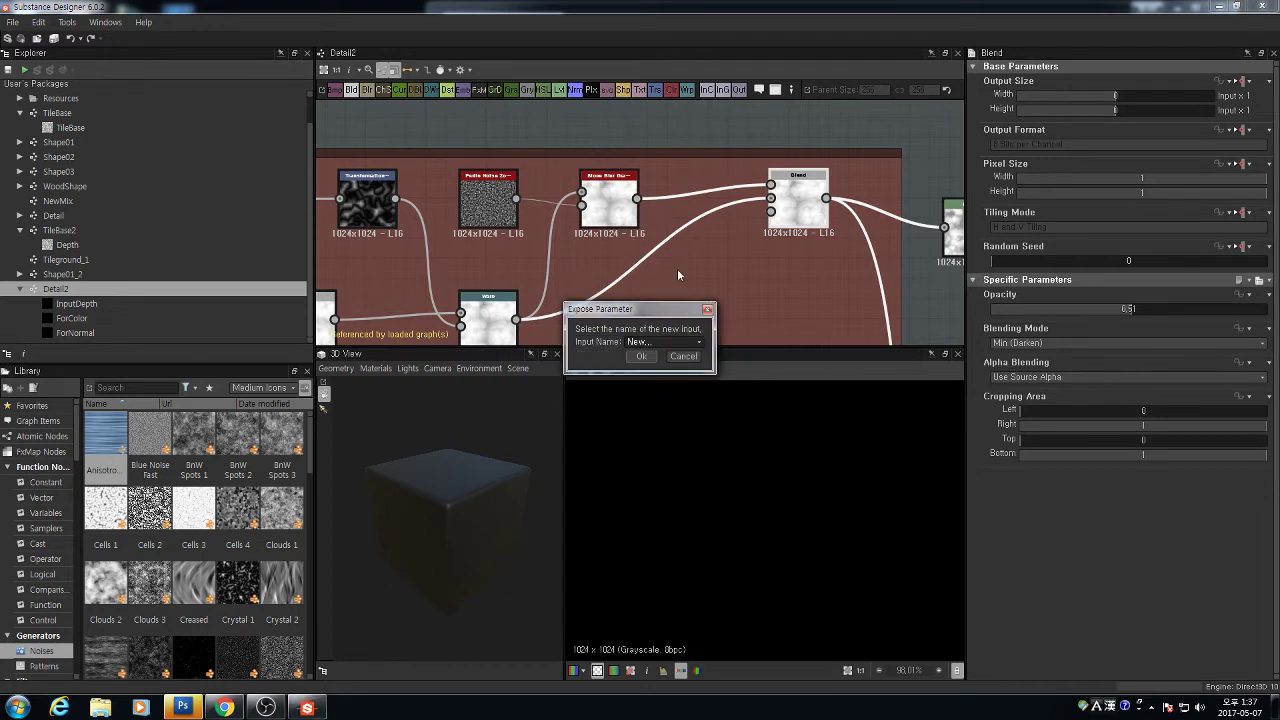
{"action": "left_click", "coordinate": [706, 312]}
Expose the Opacity of the Detail4 frame's last Blend node as a new input named Detail4_Mid
{"action": "scroll", "coordinate": [574, 246], "scroll_direction": "down", "scroll_amount": 5}
{"action": "middle_click_drag", "start_coordinate": [603, 232], "coordinate": [610, 228]}
{"action": "scroll", "coordinate": [694, 233], "scroll_direction": "up", "scroll_amount": 6}
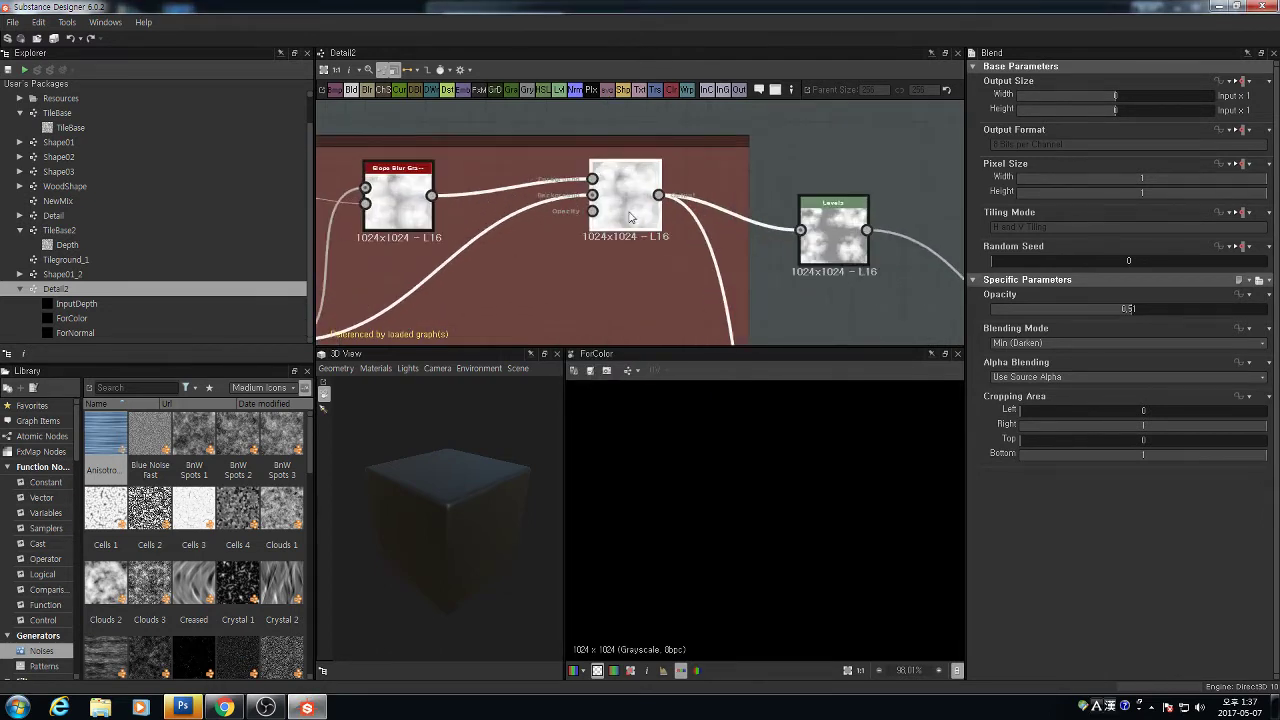
{"action": "left_click", "coordinate": [1260, 292]}
{"action": "left_click", "coordinate": [1216, 434]}
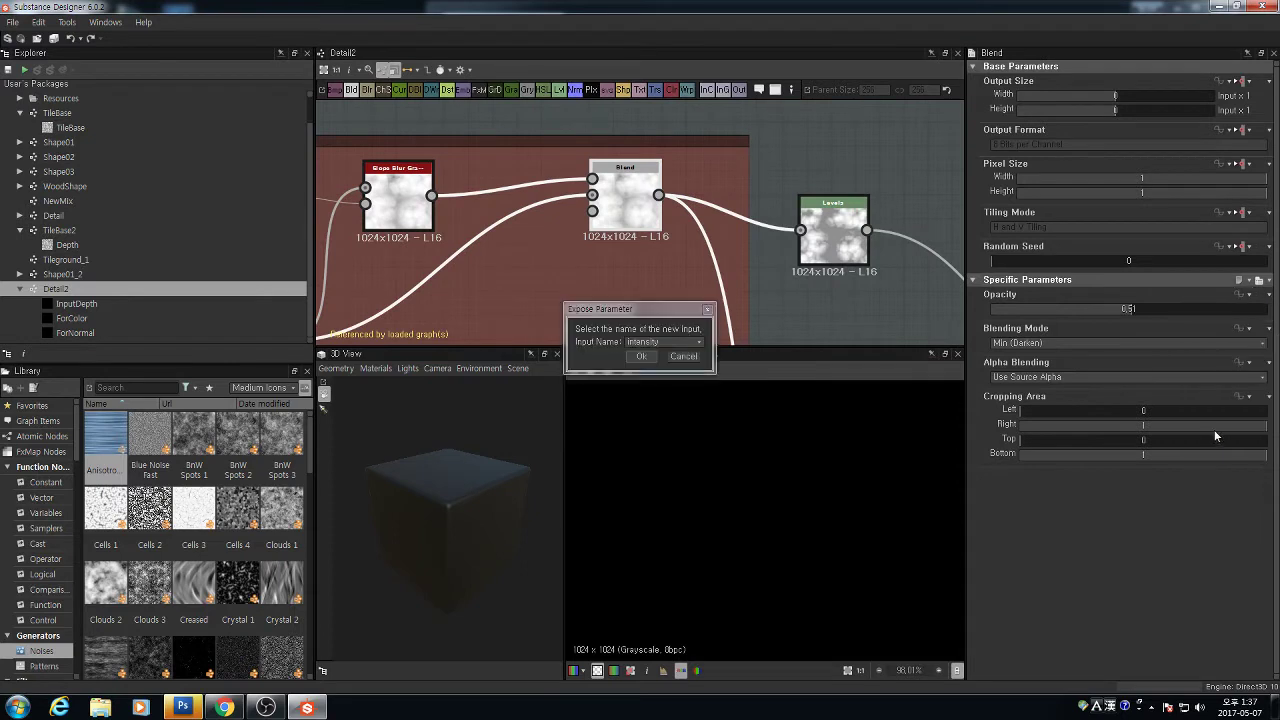
{"action": "left_click", "coordinate": [685, 341]}
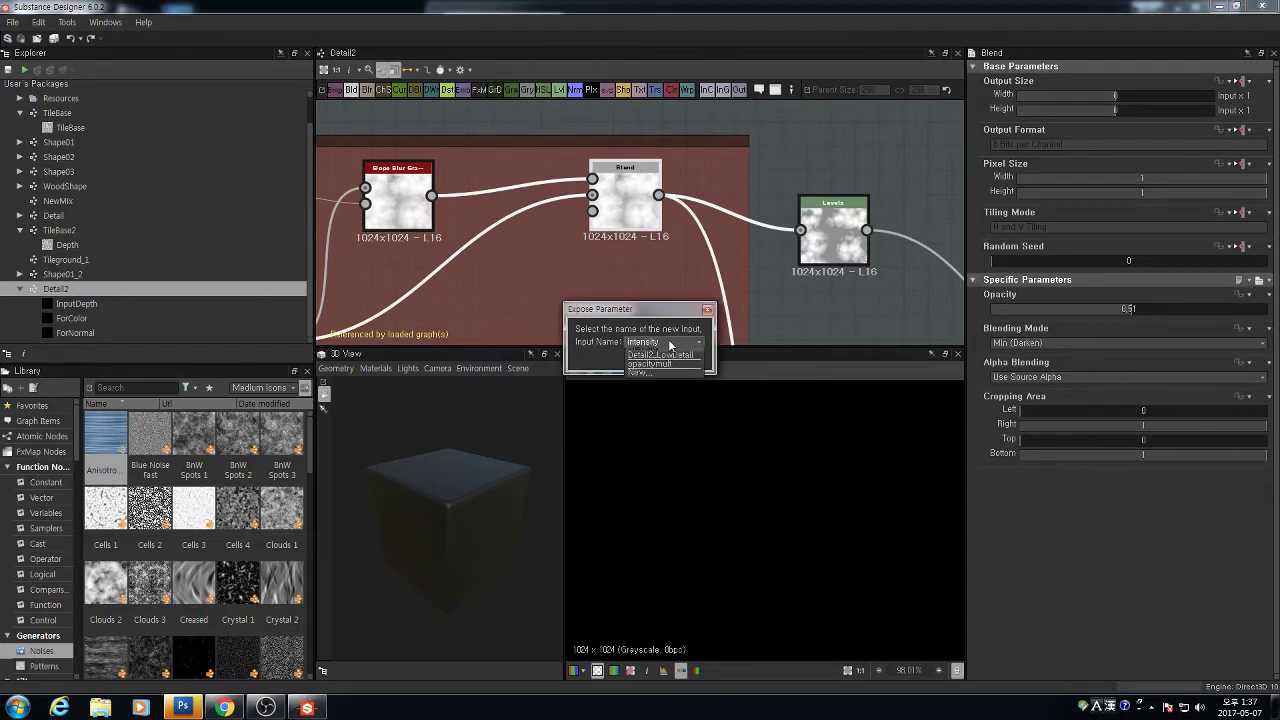
{"action": "left_click", "coordinate": [651, 376]}
{"action": "type", "text": "Detail4_Mid"}
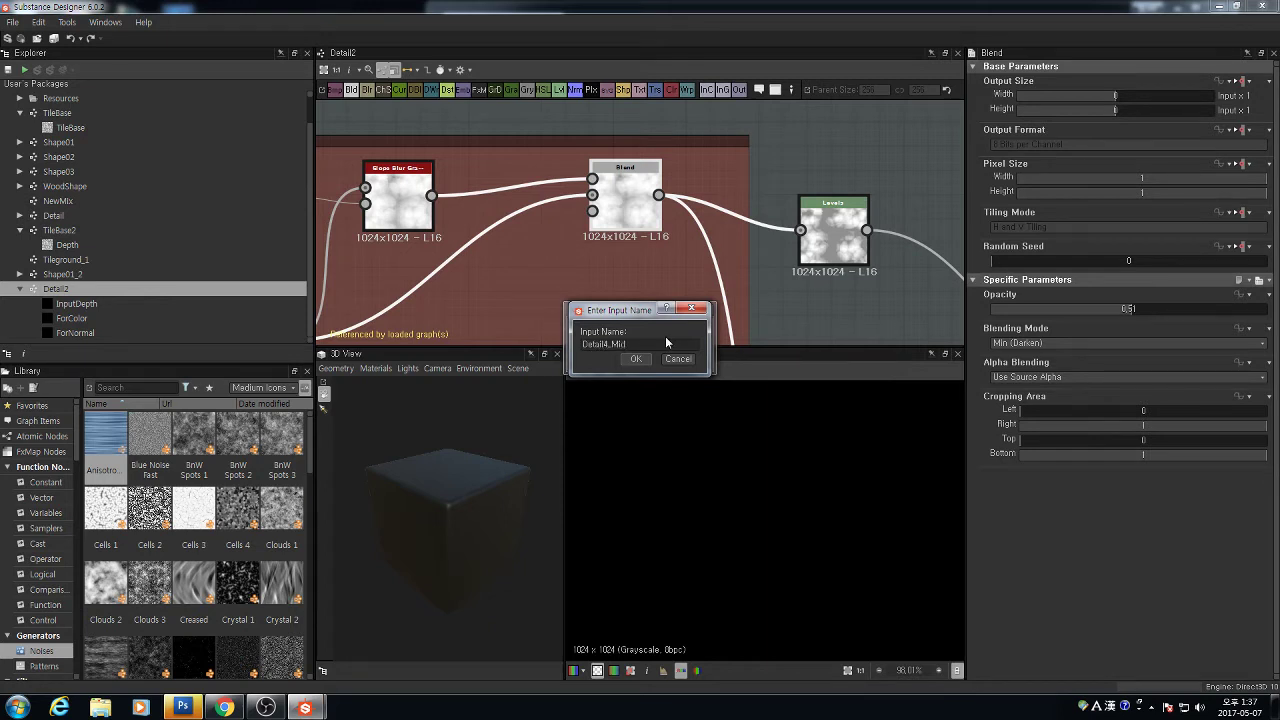
{"action": "left_click", "coordinate": [640, 358]}
{"action": "left_click", "coordinate": [646, 358]}
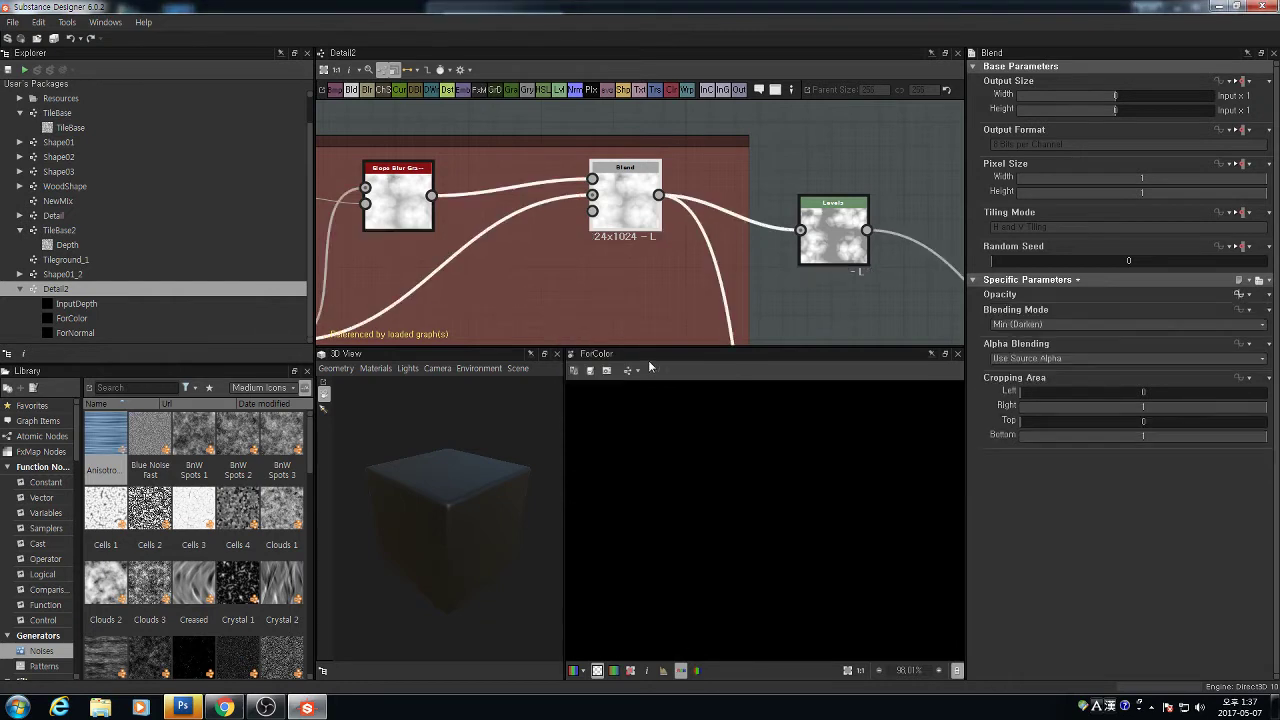
Return to Tileground_1 and check the Detail2 node's instance parameters and the nodes leading into it
{"action": "double_click", "coordinate": [70, 259]}
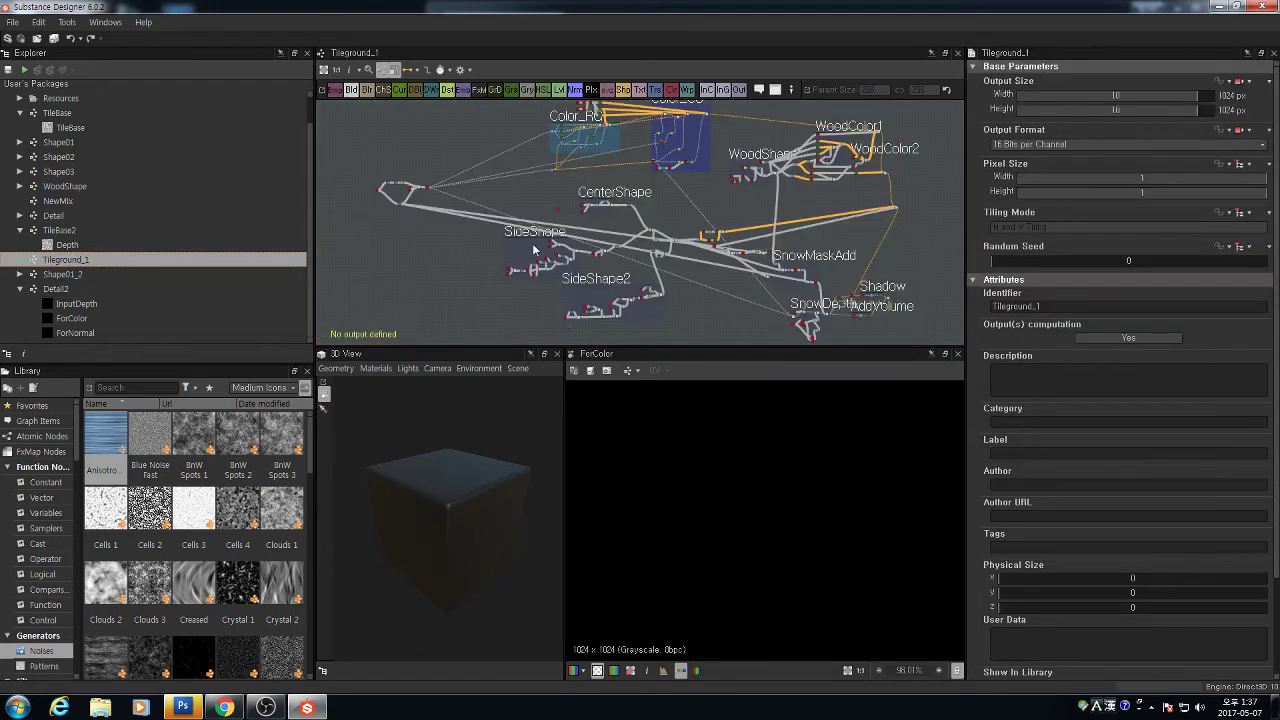
{"action": "scroll", "coordinate": [430, 195], "scroll_direction": "up", "scroll_amount": 8}
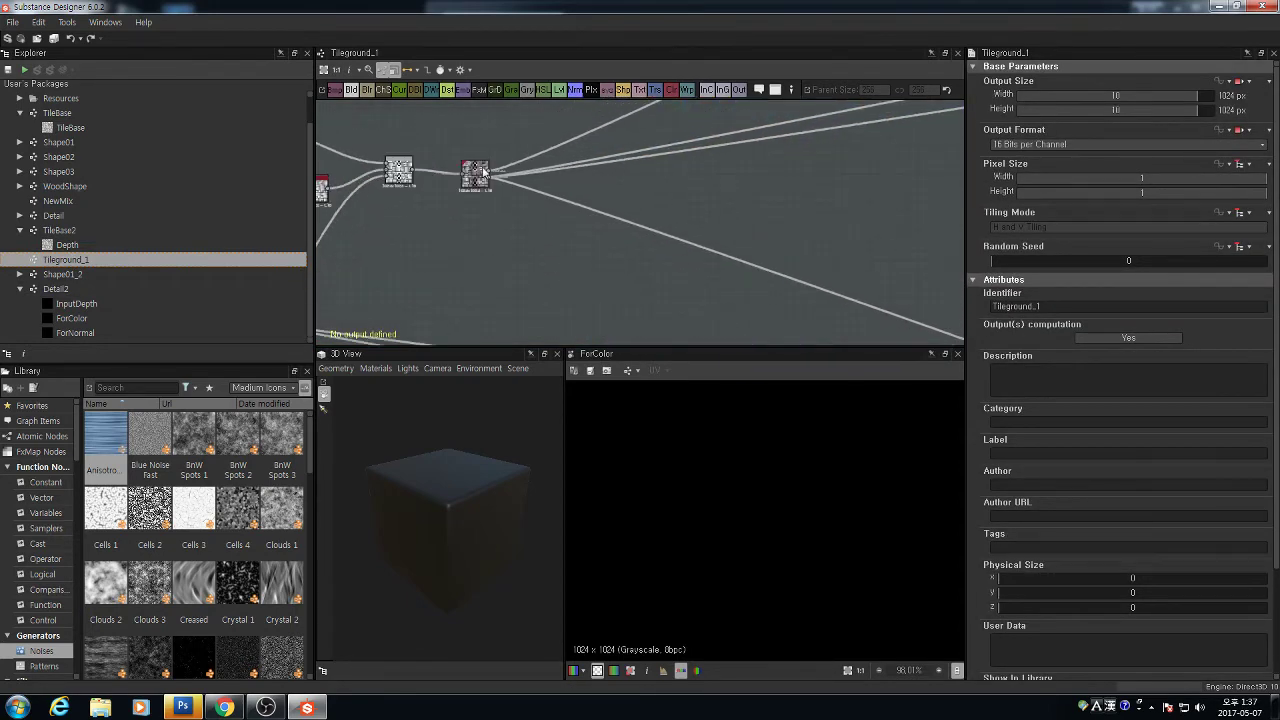
{"action": "left_click", "coordinate": [488, 176]}
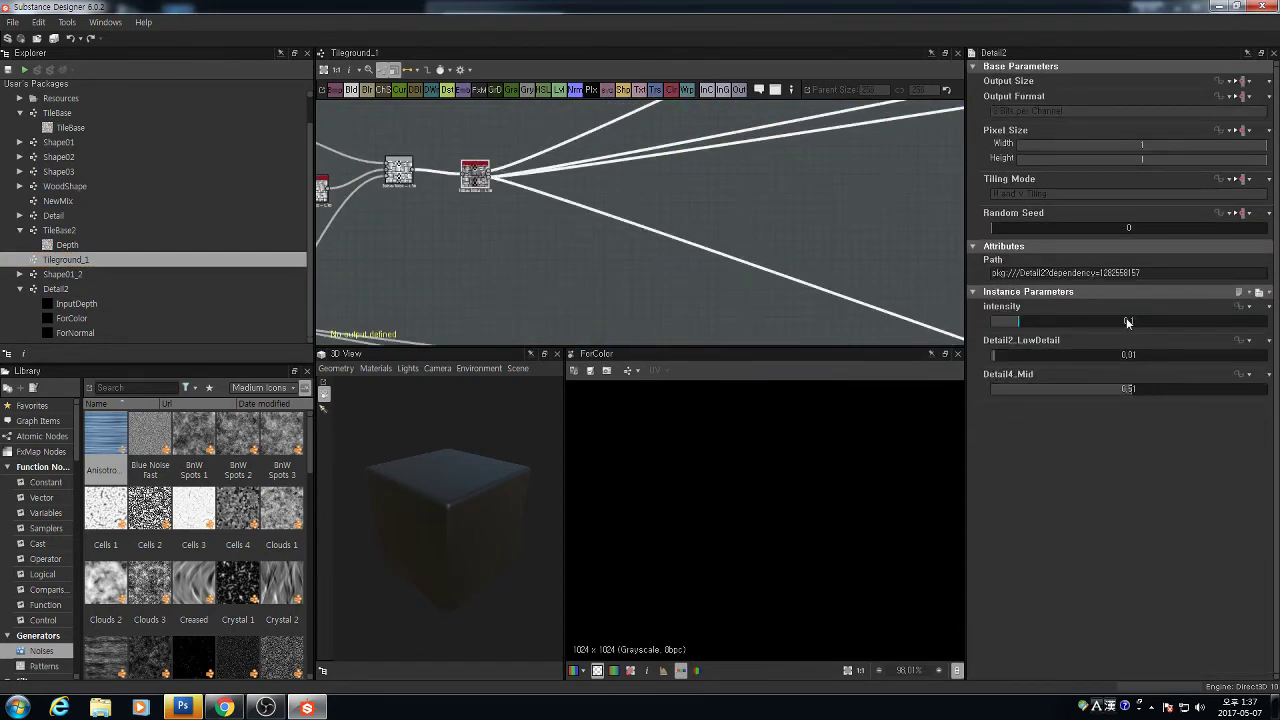
{"action": "middle_click_drag", "start_coordinate": [436, 192], "coordinate": [650, 195]}
{"action": "scroll", "coordinate": [626, 190], "scroll_direction": "down", "scroll_amount": 2}
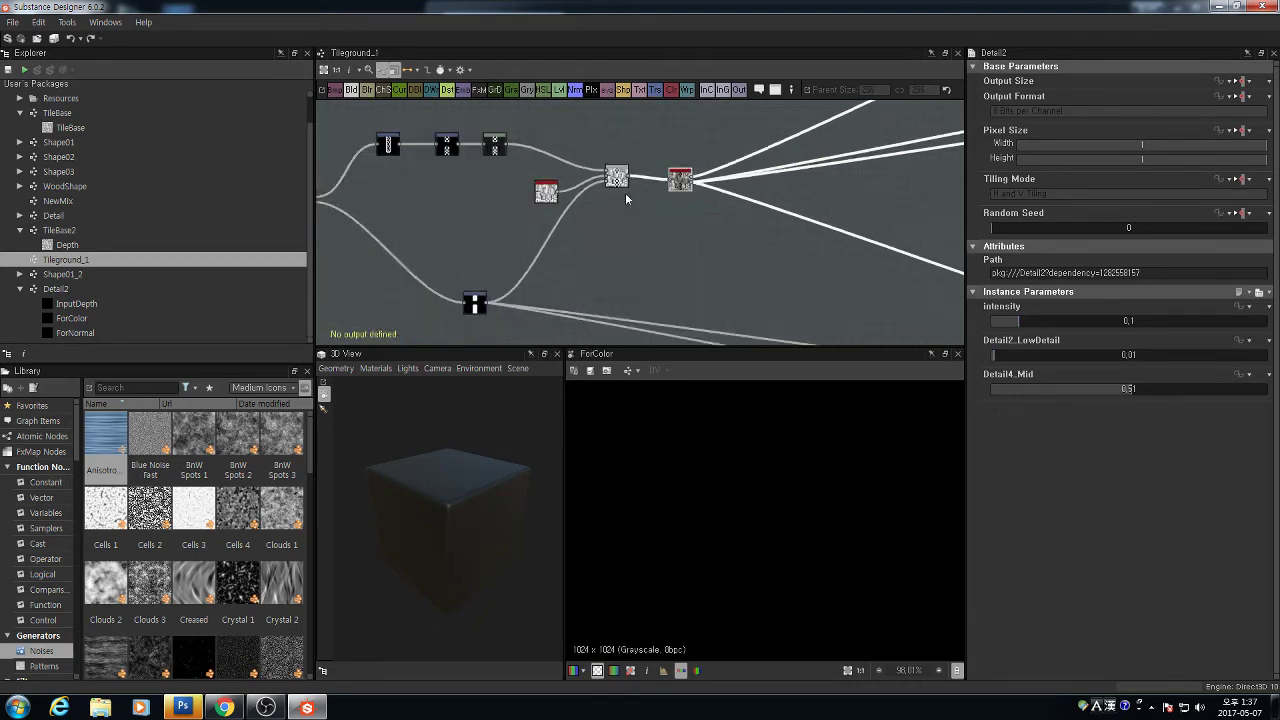
{"action": "scroll", "coordinate": [610, 193], "scroll_direction": "up", "scroll_amount": 5}
{"action": "scroll", "coordinate": [547, 212], "scroll_direction": "down", "scroll_amount": 1}
{"action": "middle_click_drag", "start_coordinate": [547, 212], "coordinate": [748, 226]}
{"action": "middle_click_drag", "start_coordinate": [571, 181], "coordinate": [581, 237]}
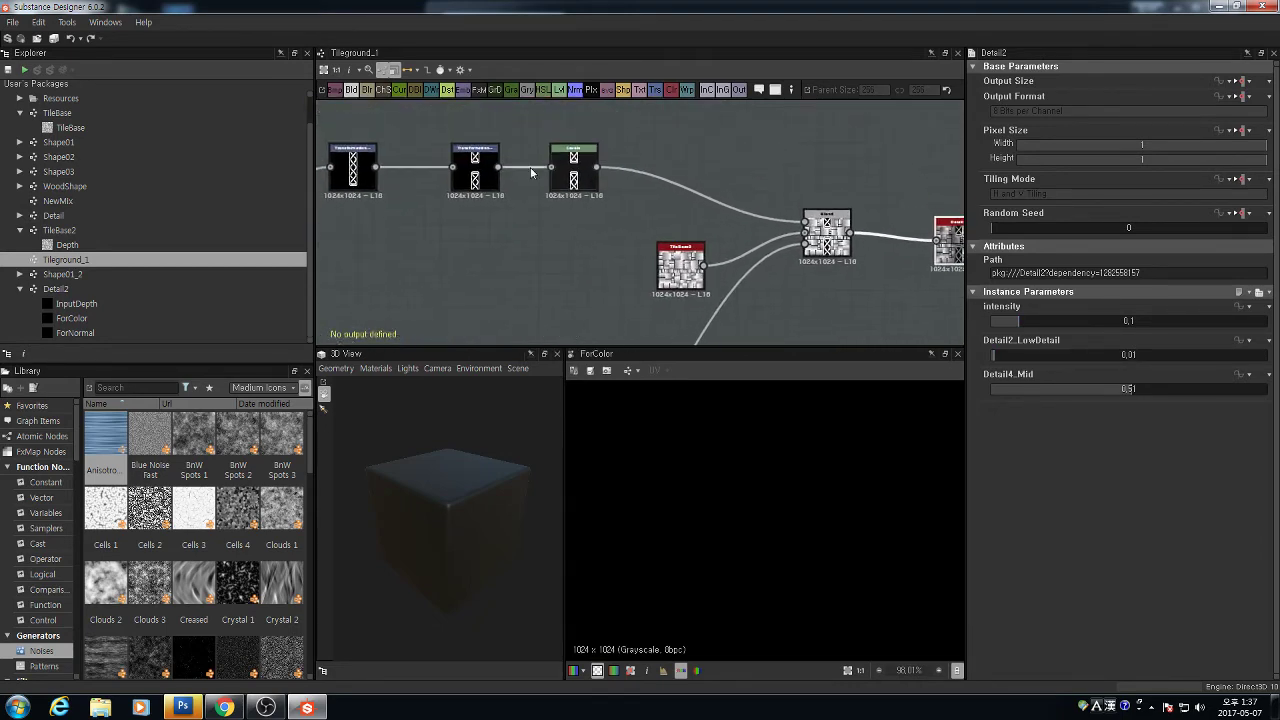
Move the Blend node up out of the way and connect TileBase2's output directly to the Detail2 node's input
{"action": "middle_click_drag", "start_coordinate": [918, 249], "coordinate": [802, 213]}
{"action": "scroll", "coordinate": [715, 192], "scroll_direction": "up", "scroll_amount": 2}
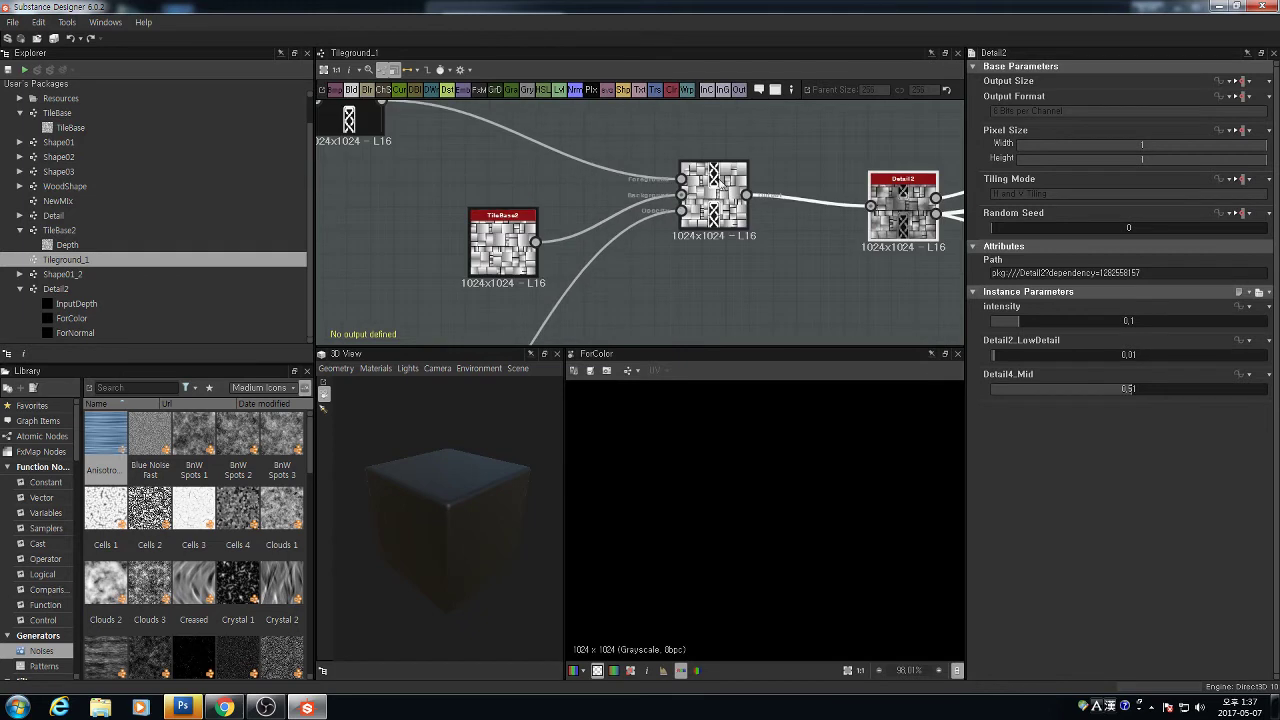
{"action": "scroll", "coordinate": [714, 215], "scroll_direction": "down", "scroll_amount": 4}
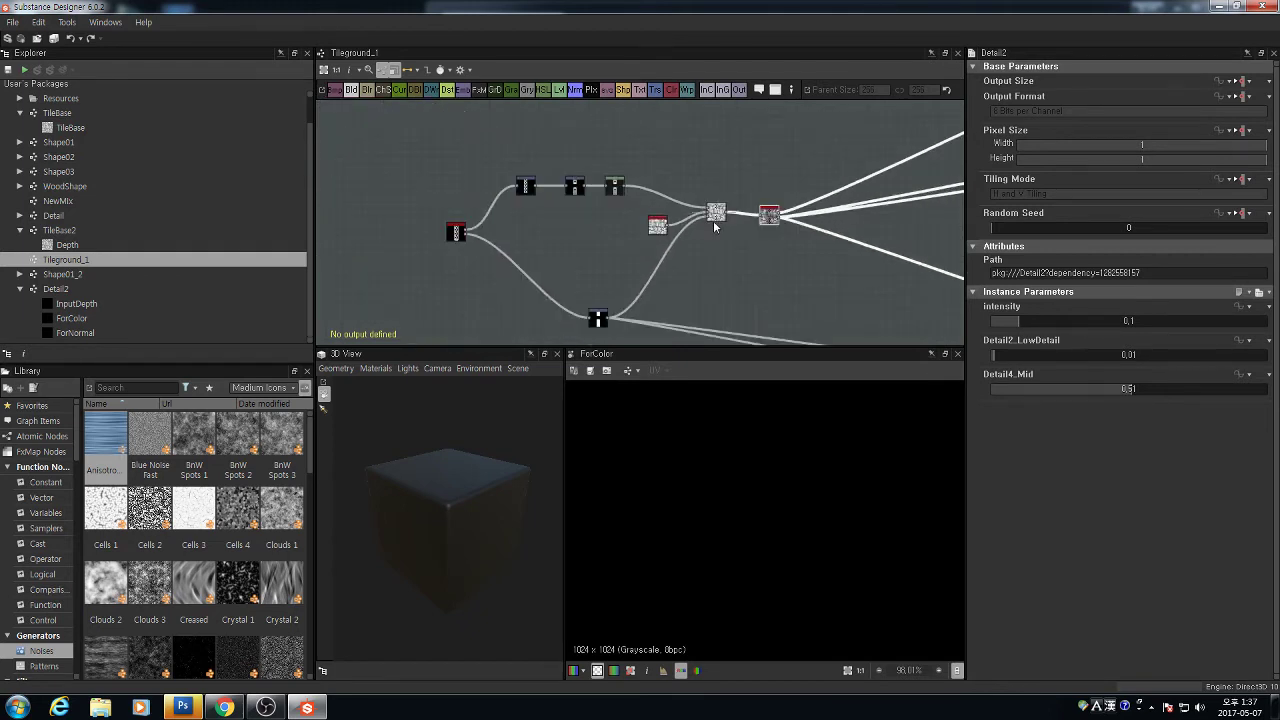
{"action": "scroll", "coordinate": [713, 220], "scroll_direction": "up", "scroll_amount": 3}
{"action": "left_click_drag", "start_coordinate": [720, 217], "coordinate": [720, 178]}
{"action": "scroll", "coordinate": [727, 212], "scroll_direction": "down", "scroll_amount": 2}
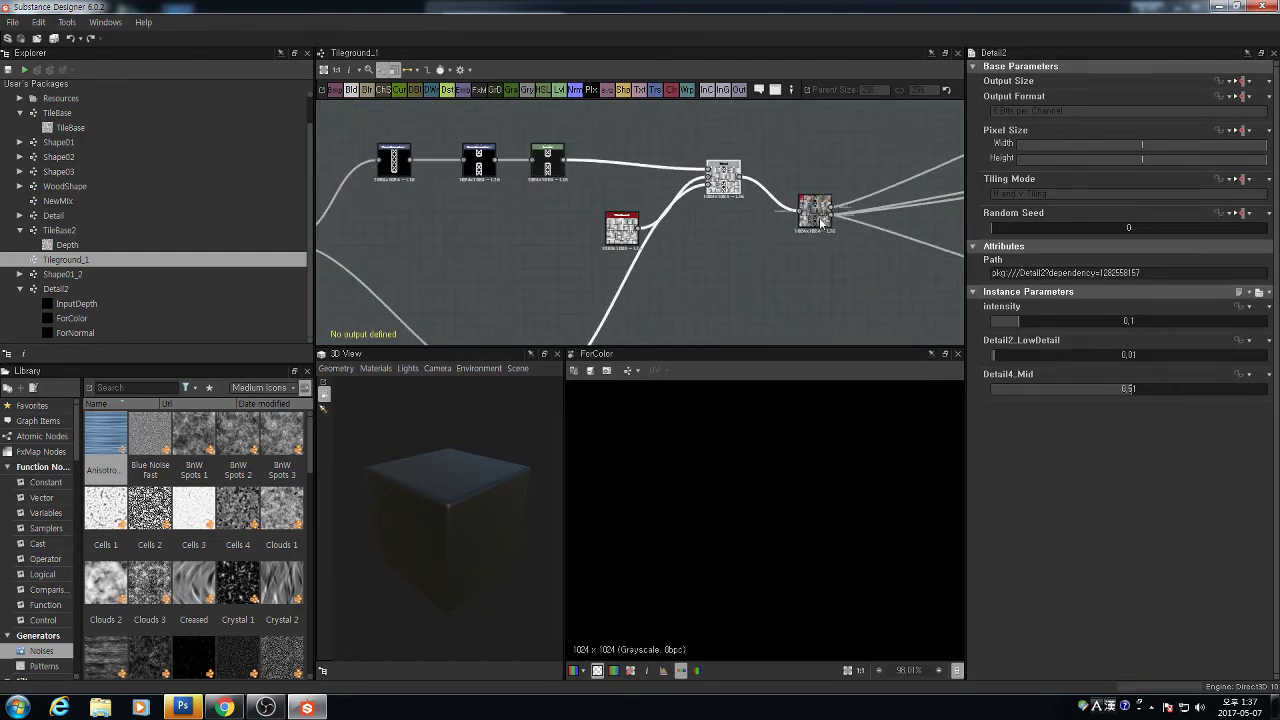
{"action": "left_click_drag", "start_coordinate": [638, 231], "coordinate": [800, 212]}
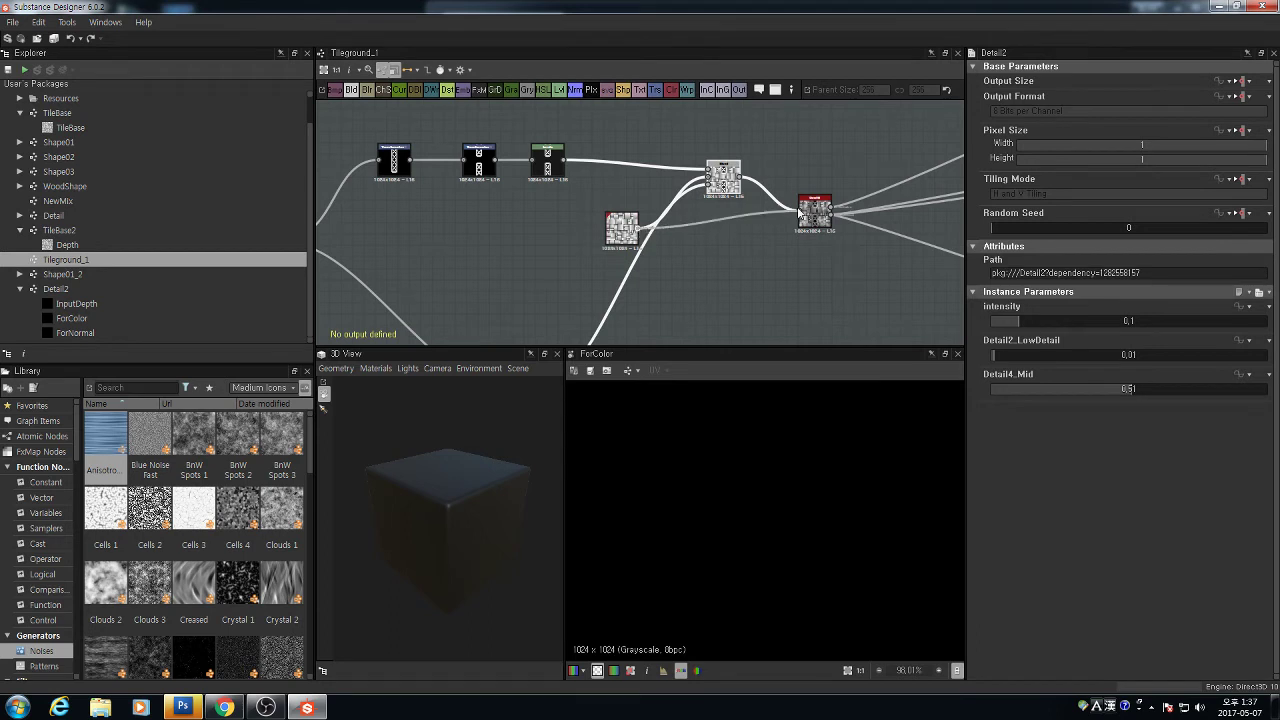
Place the TileBase2 node beside Detail2 and delete the bypassed Blend node
{"action": "left_click_drag", "start_coordinate": [621, 228], "coordinate": [746, 233]}
{"action": "scroll", "coordinate": [713, 205], "scroll_direction": "down", "scroll_amount": 4}
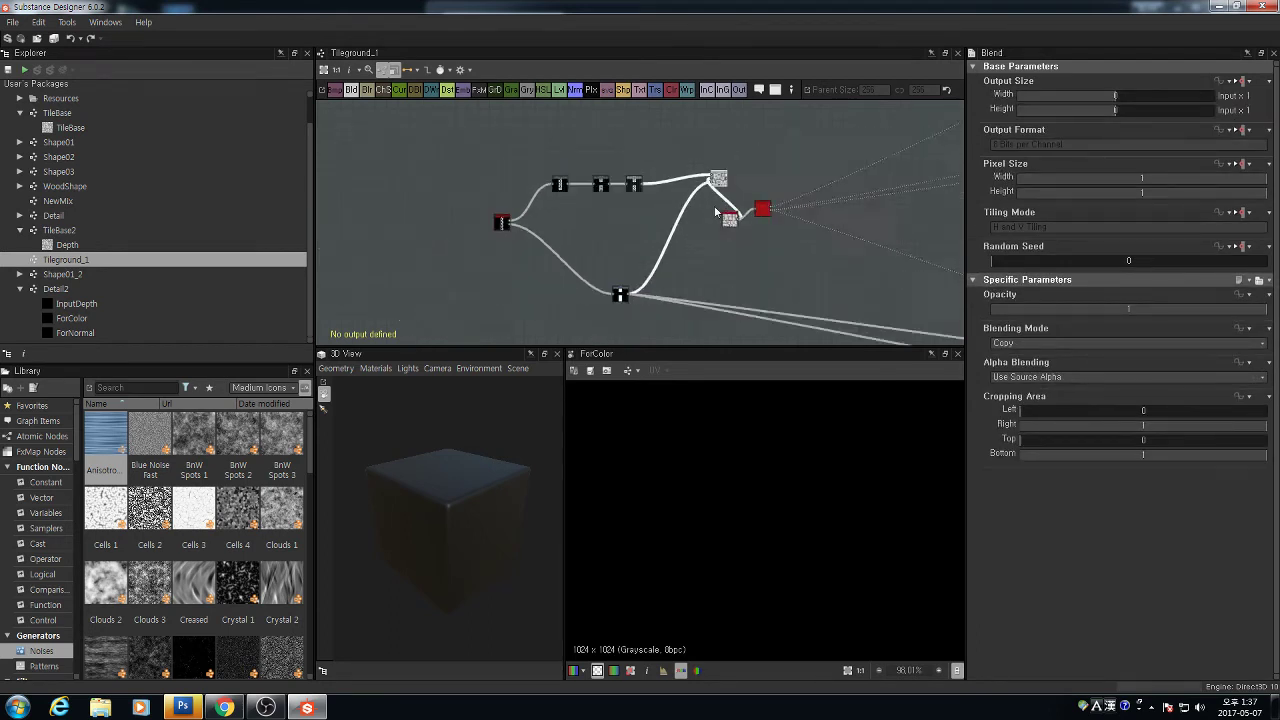
{"action": "middle_click_drag", "start_coordinate": [631, 251], "coordinate": [619, 214]}
{"action": "scroll", "coordinate": [617, 215], "scroll_direction": "up", "scroll_amount": 2}
{"action": "key", "text": "Delete"}
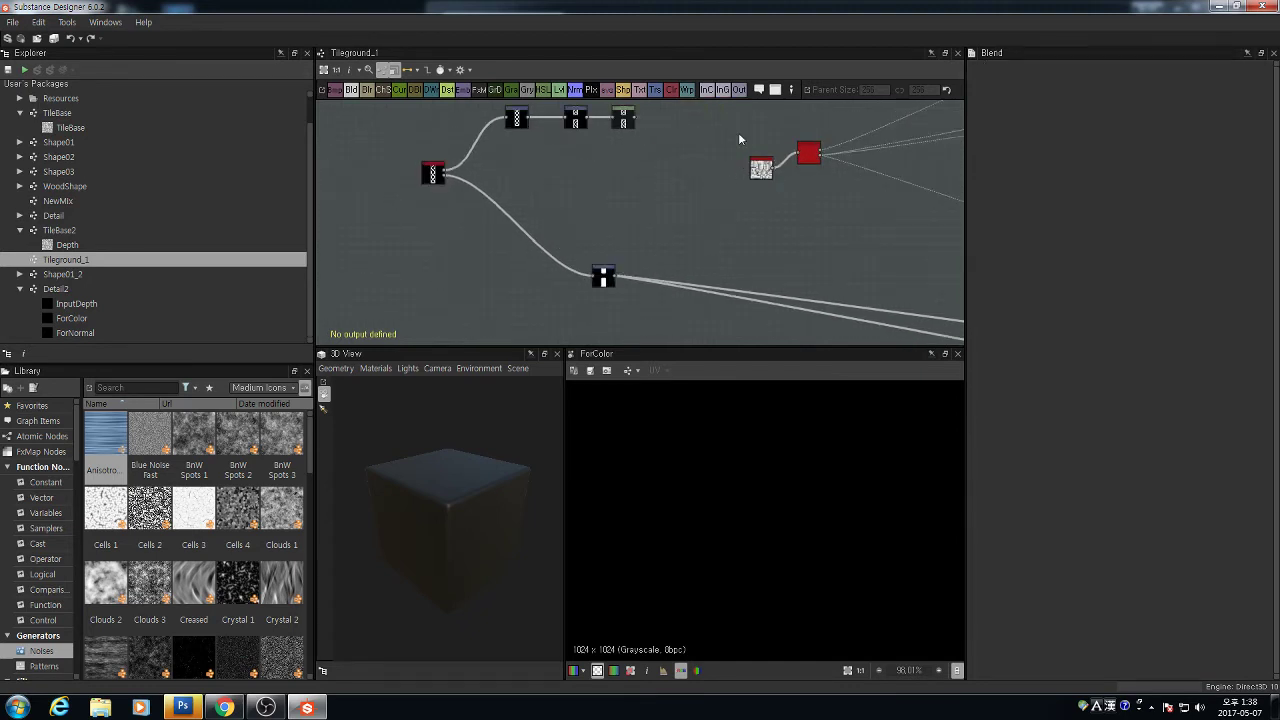
Examine the links from Detail2 and the shape-mask nodes to the Color_RG, Color_CS, CenterShape and SideShape frames
{"action": "left_click", "coordinate": [757, 172]}
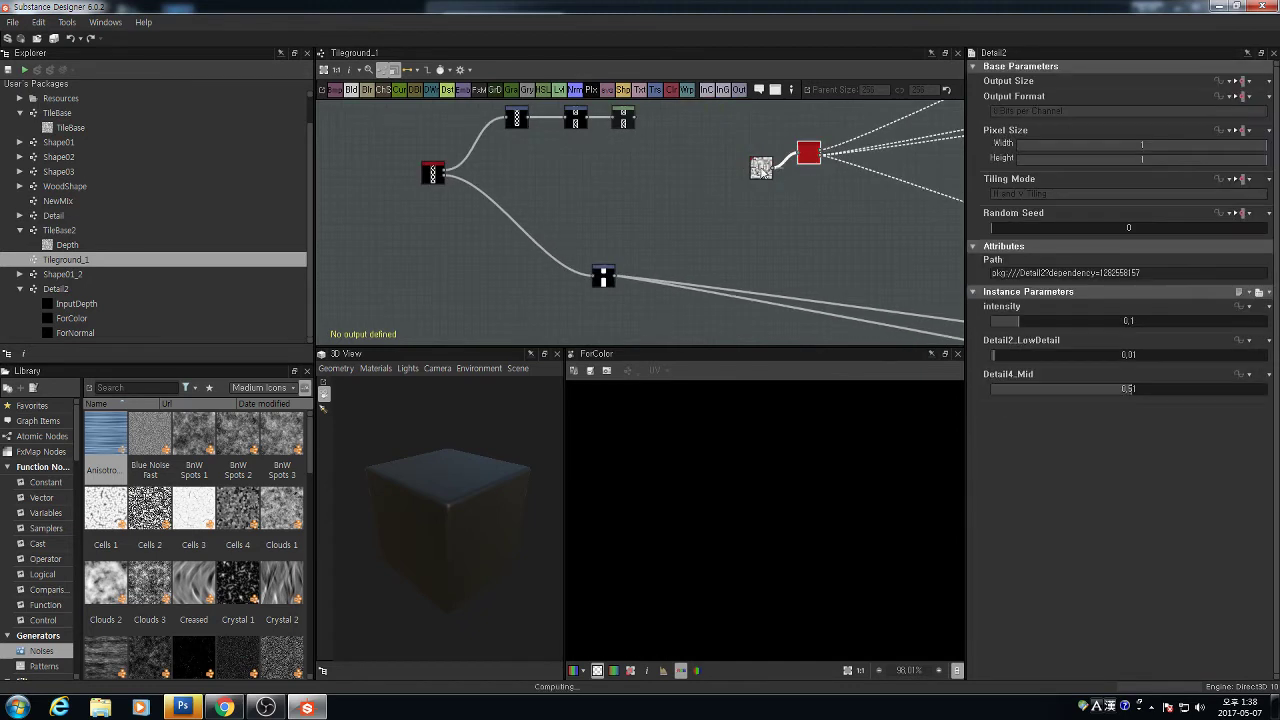
{"action": "scroll", "coordinate": [711, 189], "scroll_direction": "down", "scroll_amount": 3}
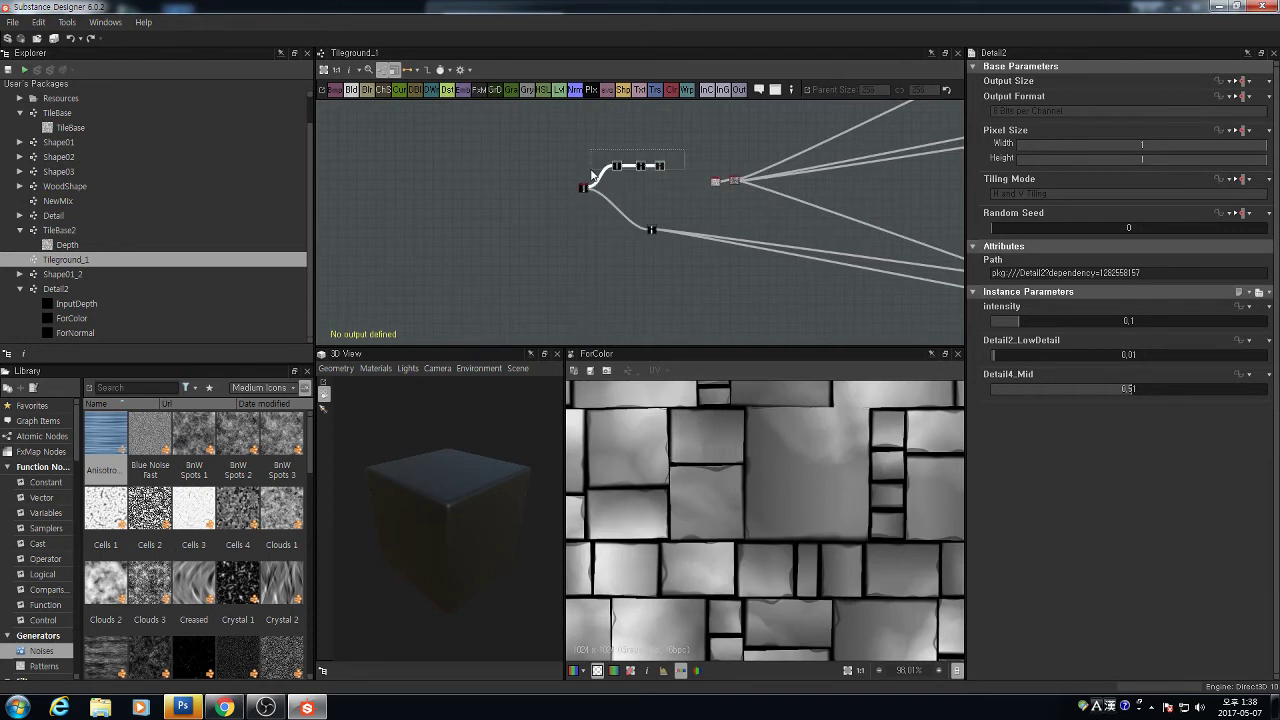
{"action": "scroll", "coordinate": [775, 189], "scroll_direction": "down", "scroll_amount": 5}
{"action": "middle_click_drag", "start_coordinate": [821, 204], "coordinate": [645, 248]}
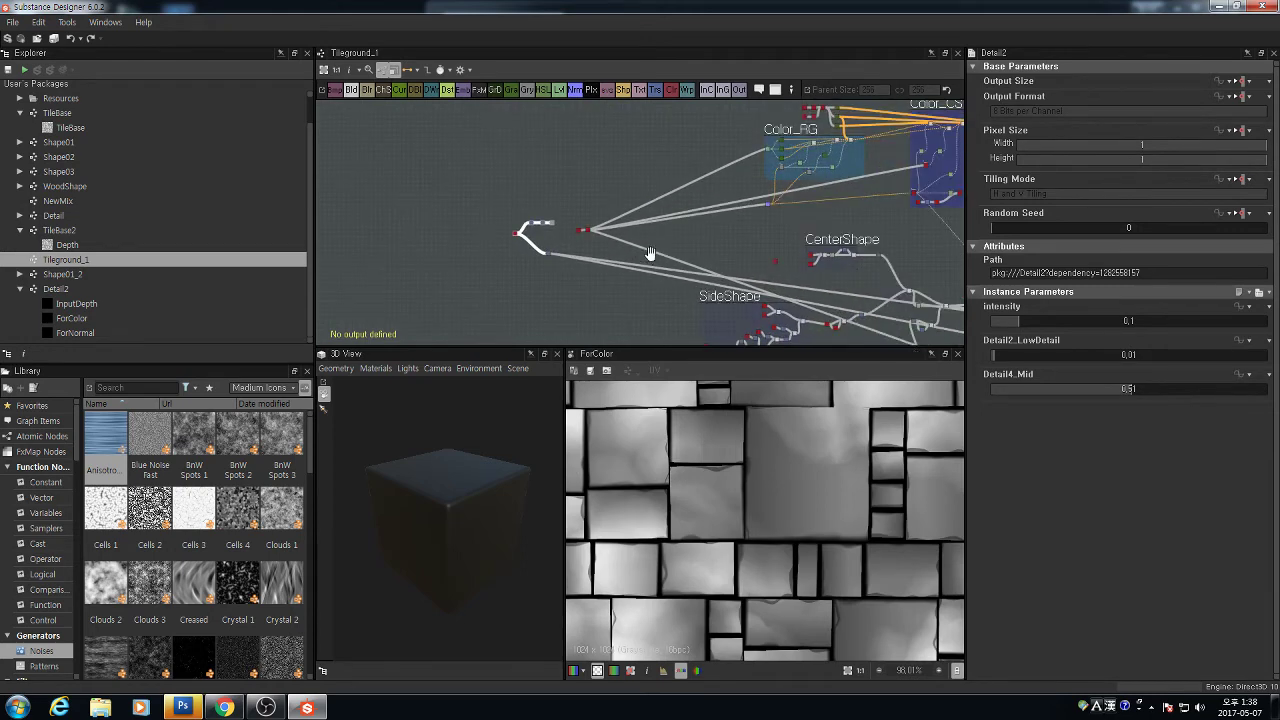
{"action": "scroll", "coordinate": [600, 224], "scroll_direction": "up", "scroll_amount": 6}
{"action": "scroll", "coordinate": [660, 240], "scroll_direction": "down", "scroll_amount": 3}
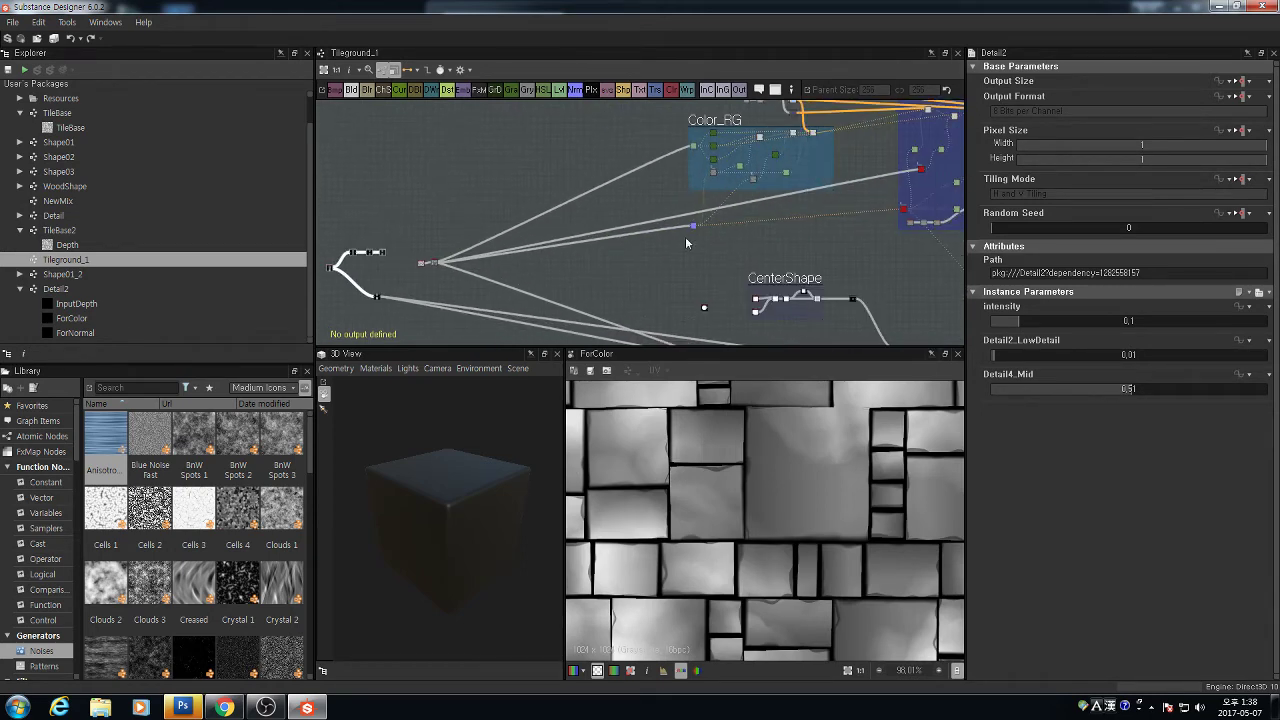
{"action": "middle_click_drag", "start_coordinate": [766, 225], "coordinate": [508, 248]}
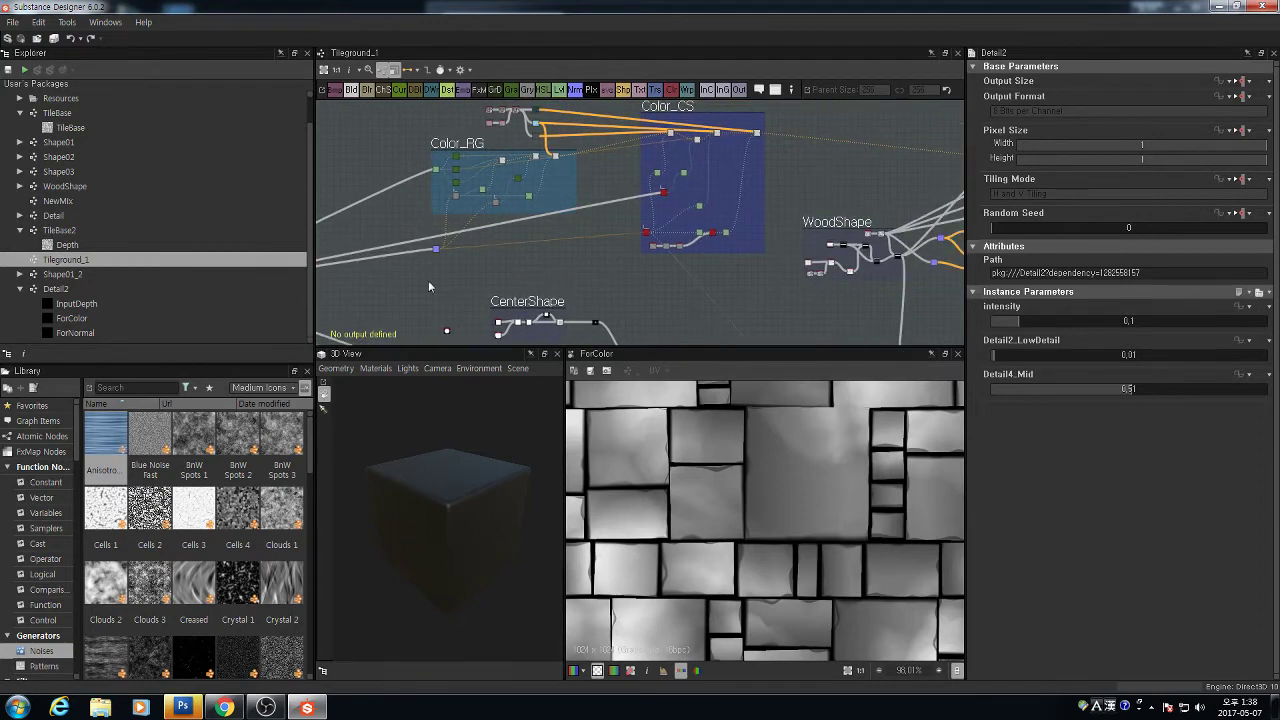
{"action": "middle_click_drag", "start_coordinate": [428, 282], "coordinate": [932, 230]}
{"action": "scroll", "coordinate": [641, 238], "scroll_direction": "up", "scroll_amount": 4}
{"action": "scroll", "coordinate": [680, 226], "scroll_direction": "up", "scroll_amount": 3}
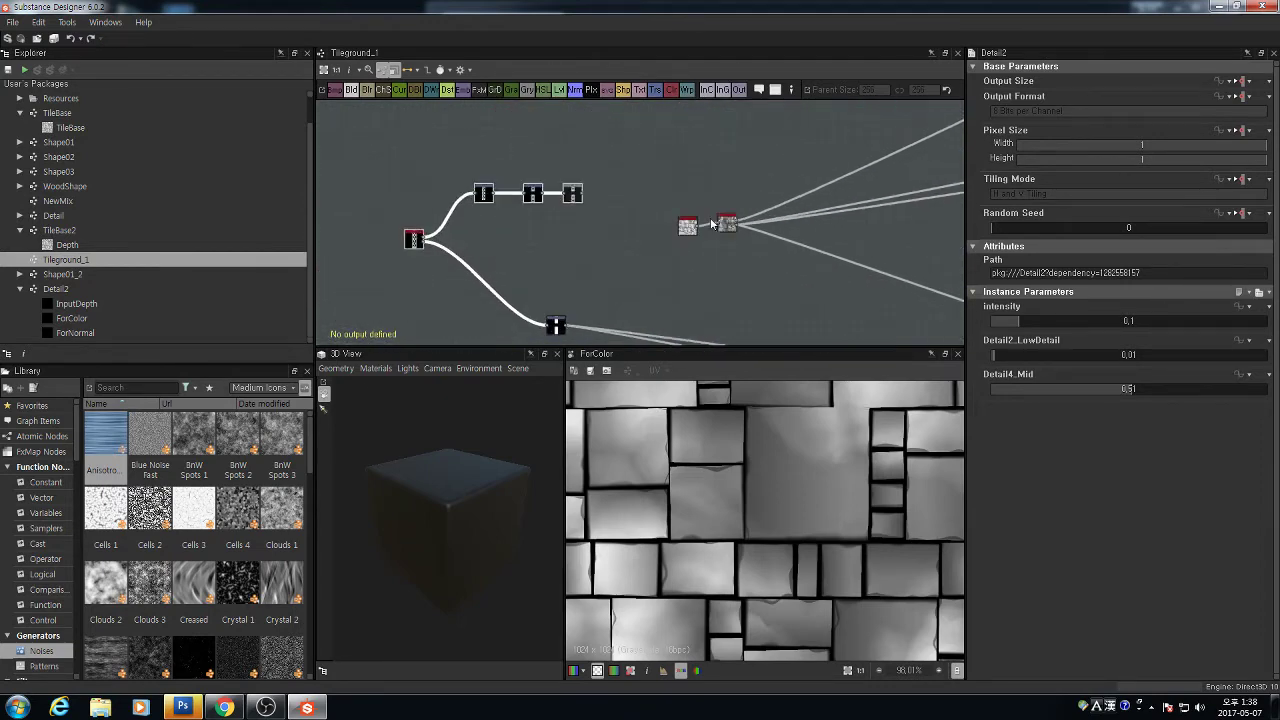
{"action": "scroll", "coordinate": [700, 256], "scroll_direction": "down", "scroll_amount": 4}
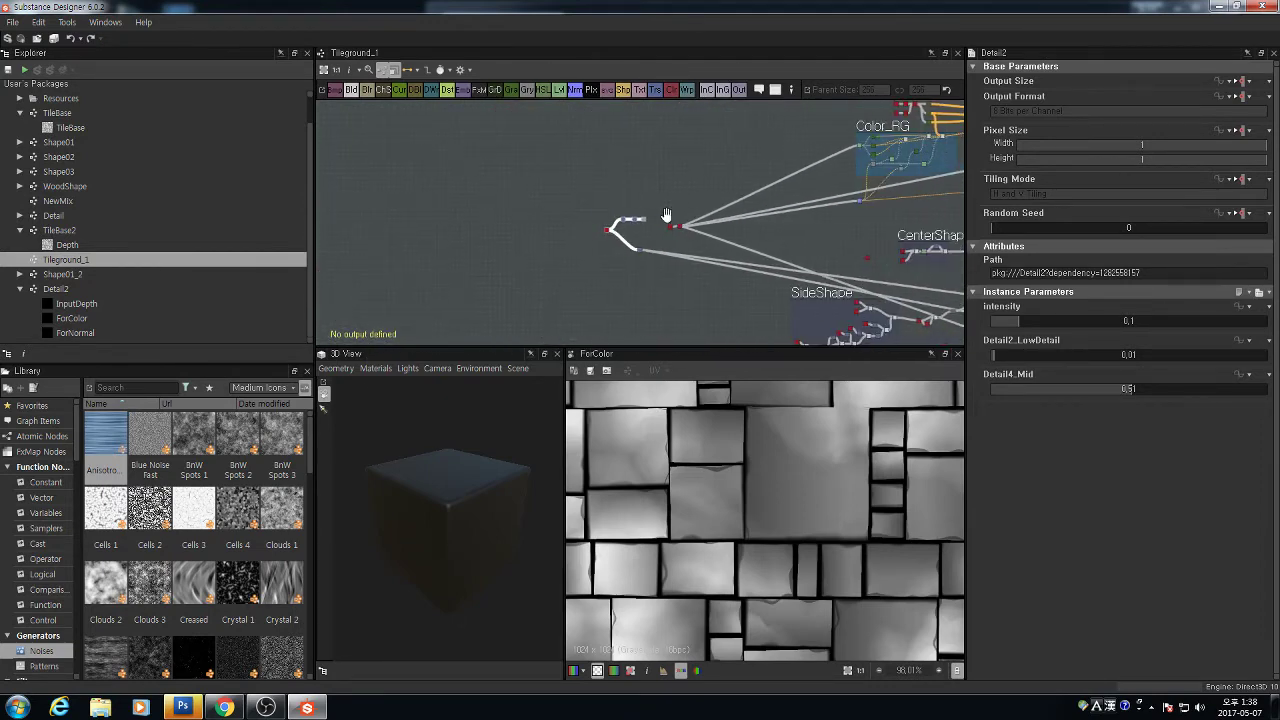
{"action": "scroll", "coordinate": [662, 232], "scroll_direction": "up", "scroll_amount": 4}
Move the TileBase2 and Detail2 nodes together away from the shape-mask nodes, close to the Color_RG frame
{"action": "left_click_drag", "start_coordinate": [583, 252], "coordinate": [671, 188]}
{"action": "scroll", "coordinate": [671, 188], "scroll_direction": "down", "scroll_amount": 4}
{"action": "middle_click_drag", "start_coordinate": [664, 213], "coordinate": [590, 260]}
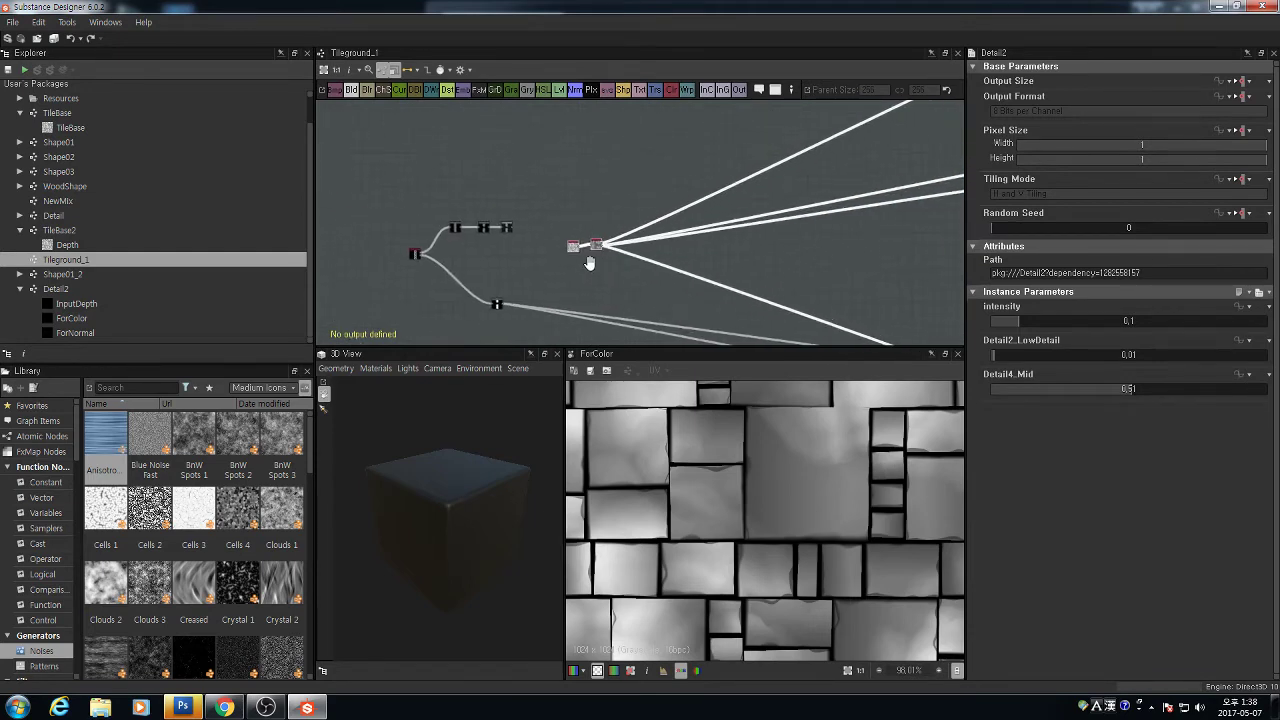
{"action": "left_click_drag", "start_coordinate": [594, 246], "coordinate": [796, 138]}
{"action": "scroll", "coordinate": [796, 140], "scroll_direction": "down", "scroll_amount": 4}
{"action": "middle_click_drag", "start_coordinate": [716, 170], "coordinate": [394, 279]}
{"action": "scroll", "coordinate": [529, 257], "scroll_direction": "up", "scroll_amount": 3}
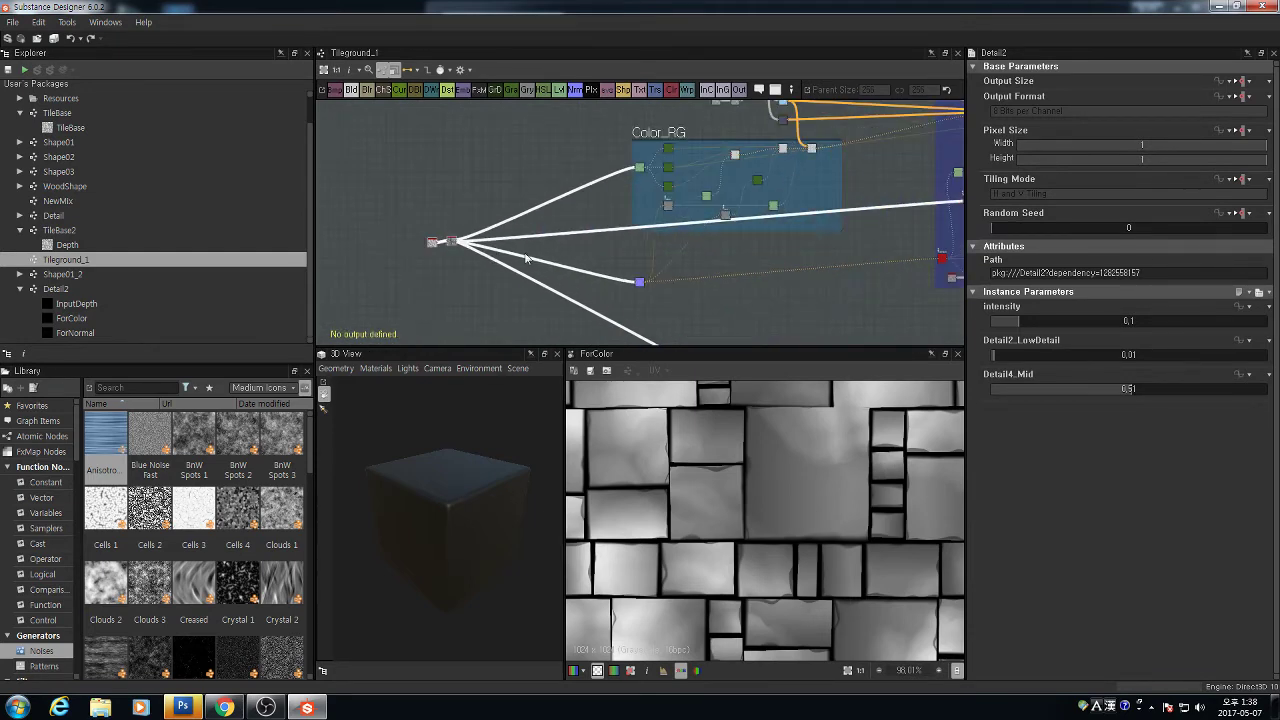
{"action": "left_click_drag", "start_coordinate": [451, 241], "coordinate": [537, 250]}
{"action": "scroll", "coordinate": [690, 268], "scroll_direction": "down", "scroll_amount": 3}
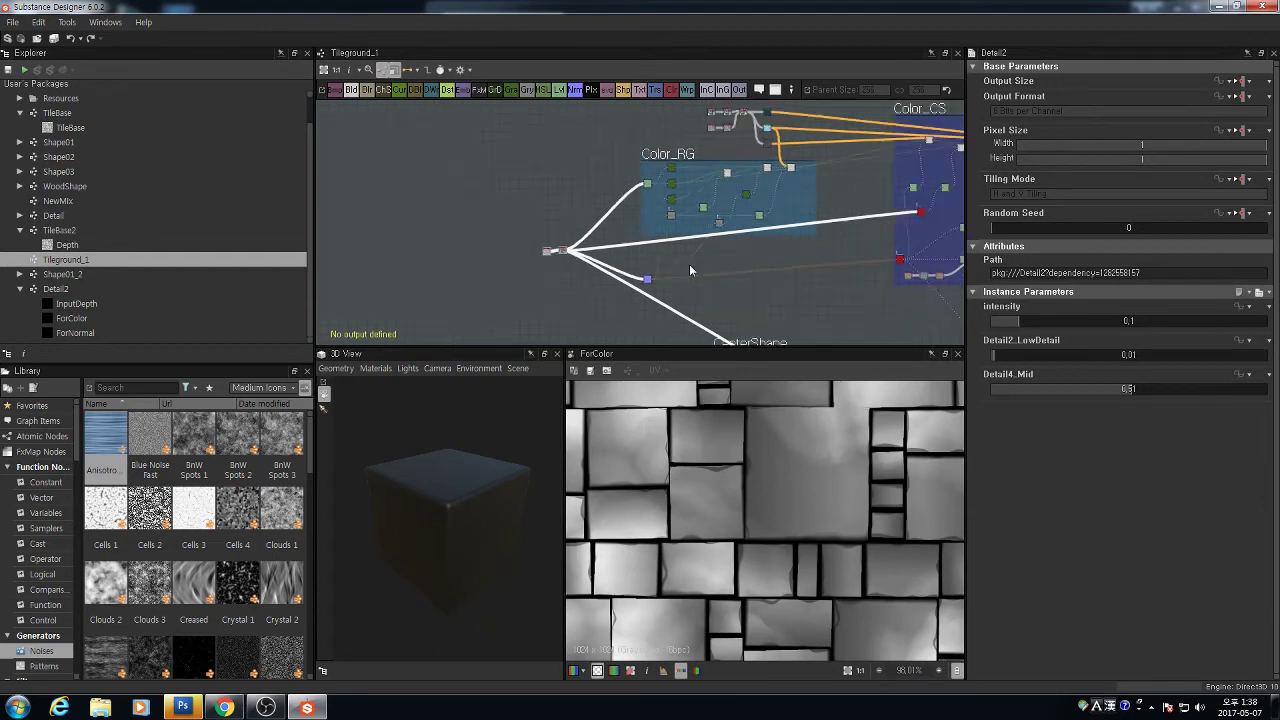
Lower the TileBase2 and Detail2 pair level with the Normal node and shift the Color_RG frame closer above them
{"action": "middle_click_drag", "start_coordinate": [690, 268], "coordinate": [717, 247]}
{"action": "scroll", "coordinate": [686, 240], "scroll_direction": "up", "scroll_amount": 4}
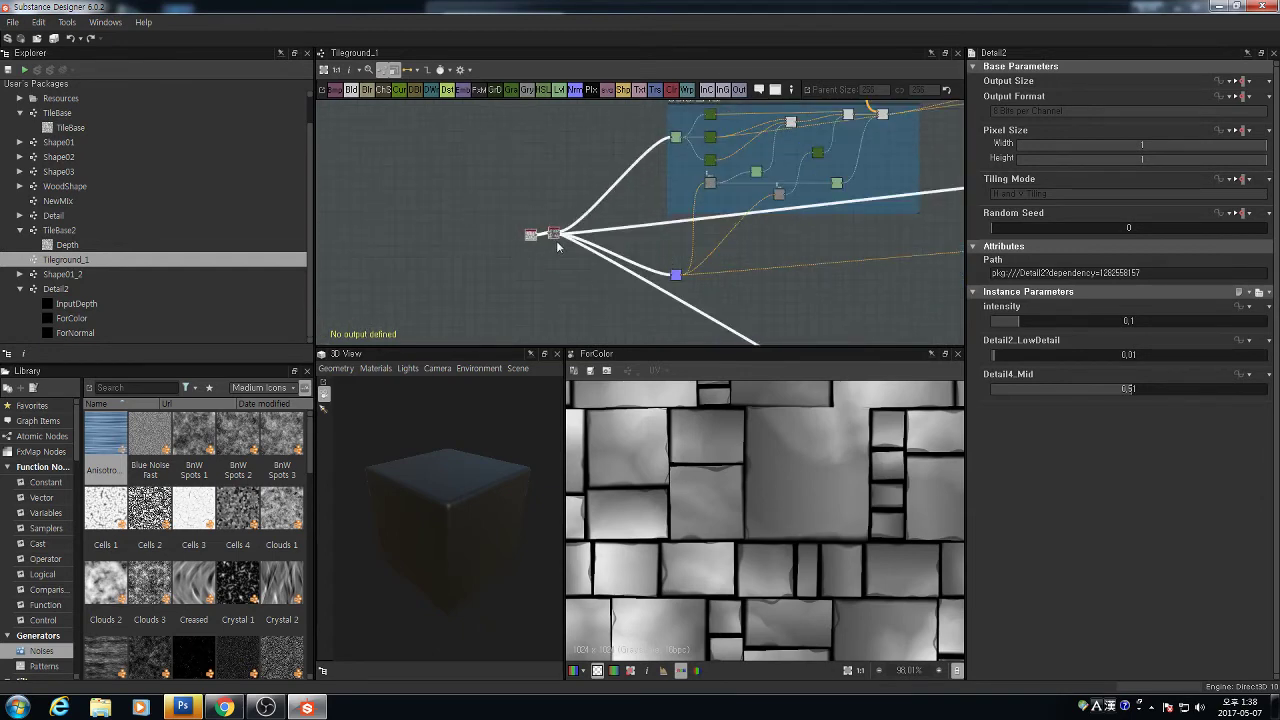
{"action": "left_click_drag", "start_coordinate": [556, 241], "coordinate": [583, 279]}
{"action": "scroll", "coordinate": [640, 201], "scroll_direction": "down", "scroll_amount": 2}
{"action": "middle_click_drag", "start_coordinate": [690, 178], "coordinate": [671, 215]}
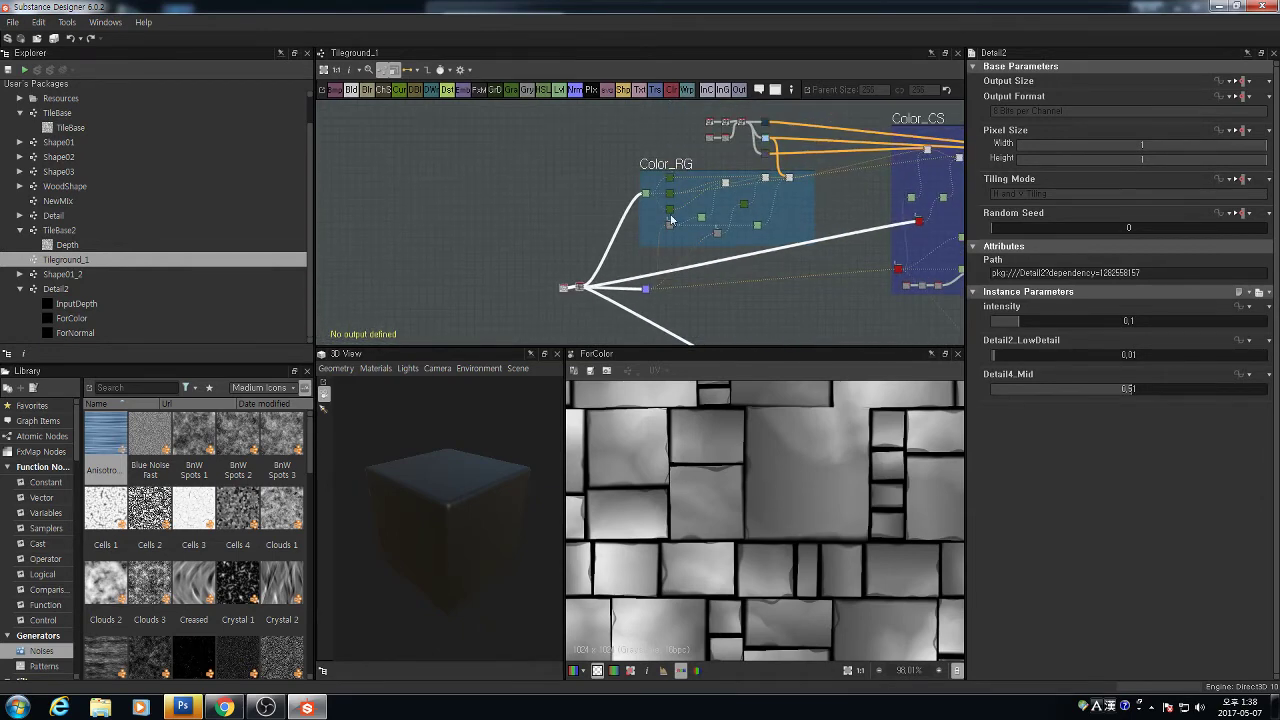
{"action": "left_click_drag", "start_coordinate": [668, 164], "coordinate": [632, 178]}
{"action": "scroll", "coordinate": [745, 184], "scroll_direction": "down", "scroll_amount": 1}
{"action": "middle_click_drag", "start_coordinate": [735, 190], "coordinate": [700, 207]}
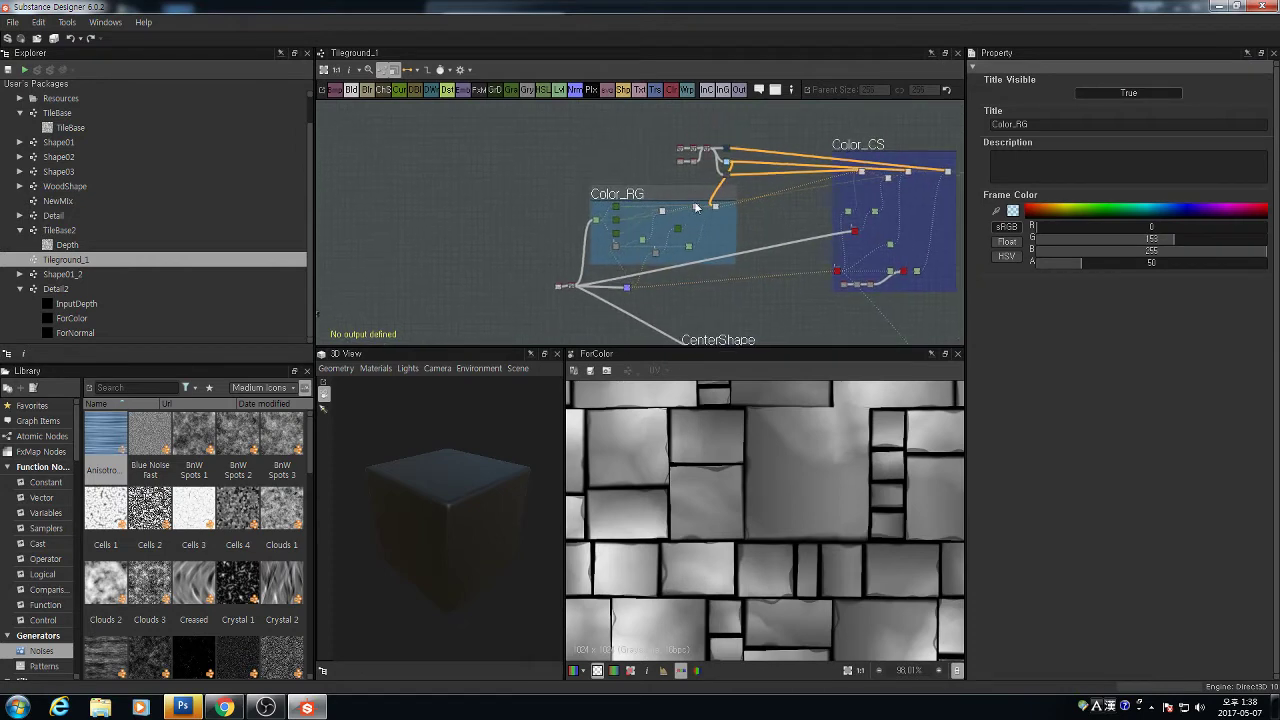
Move the node group that feeds both color frames directly above Color_RG, and bring the Color_CS frame beside Color_RG
{"action": "left_click_drag", "start_coordinate": [628, 120], "coordinate": [734, 178]}
{"action": "left_click_drag", "start_coordinate": [622, 158], "coordinate": [650, 170]}
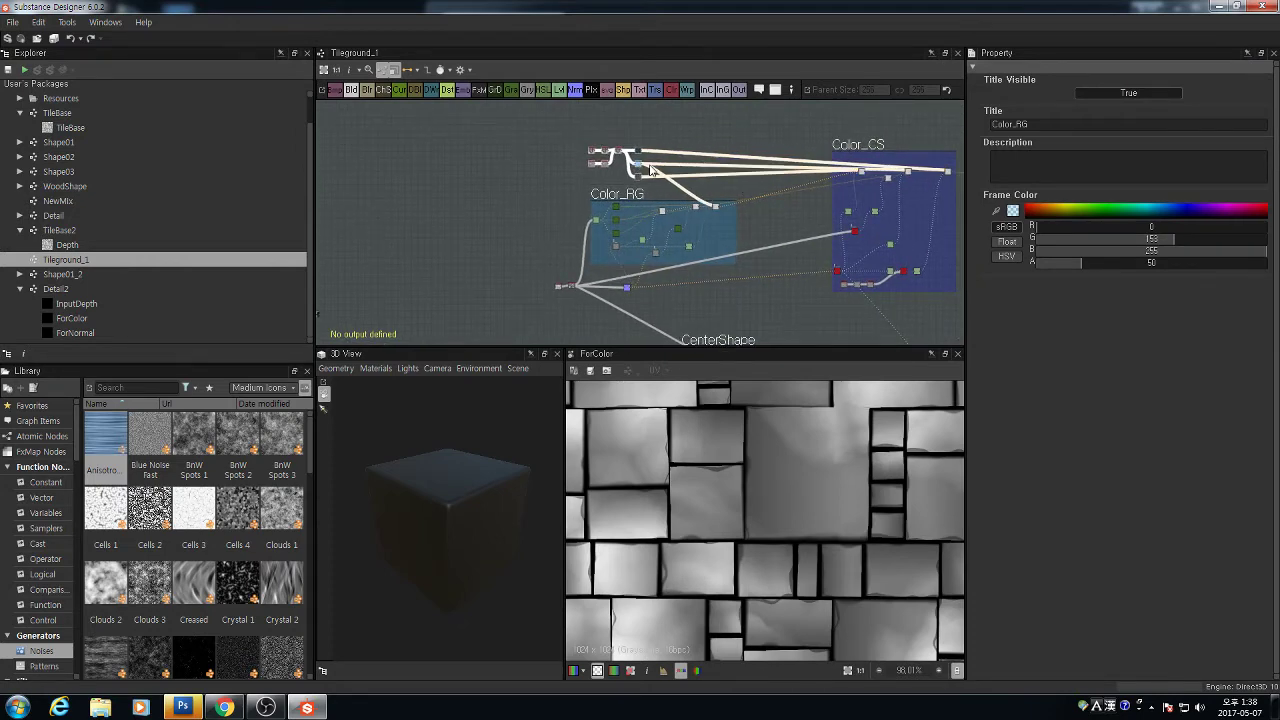
{"action": "left_click_drag", "start_coordinate": [861, 147], "coordinate": [770, 155]}
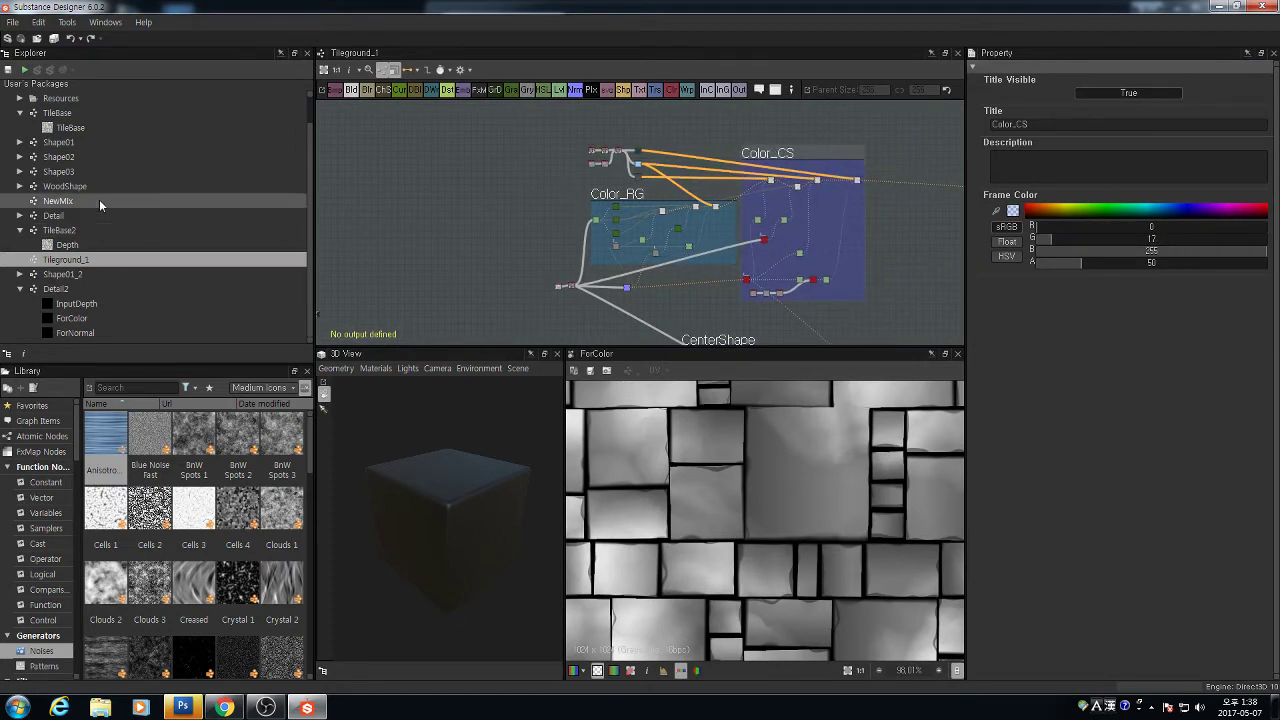
Examine the regrouped Color_RG and Color_CS frames and the nodes connected to them
{"action": "left_click_drag", "start_coordinate": [583, 121], "coordinate": [876, 305]}
{"action": "left_click", "coordinate": [758, 263]}
{"action": "scroll", "coordinate": [671, 227], "scroll_direction": "up", "scroll_amount": 2}
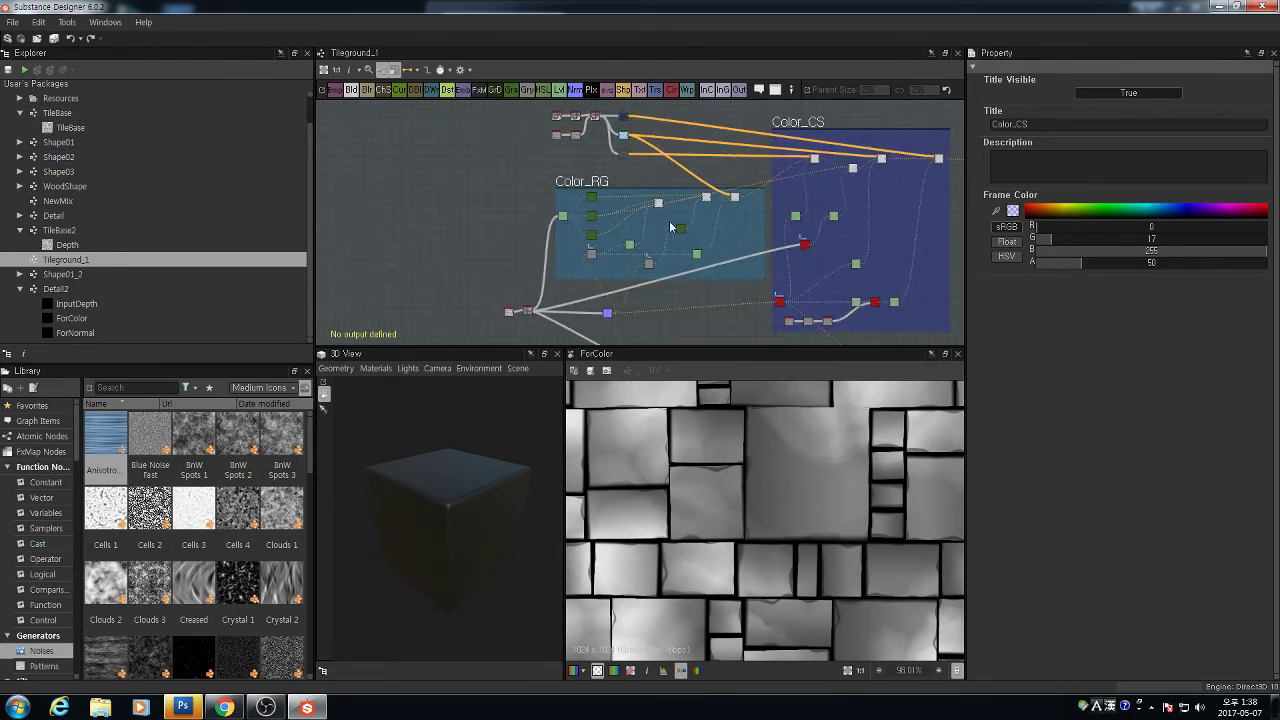
{"action": "scroll", "coordinate": [596, 223], "scroll_direction": "down", "scroll_amount": 3}
{"action": "scroll", "coordinate": [598, 207], "scroll_direction": "up", "scroll_amount": 2}
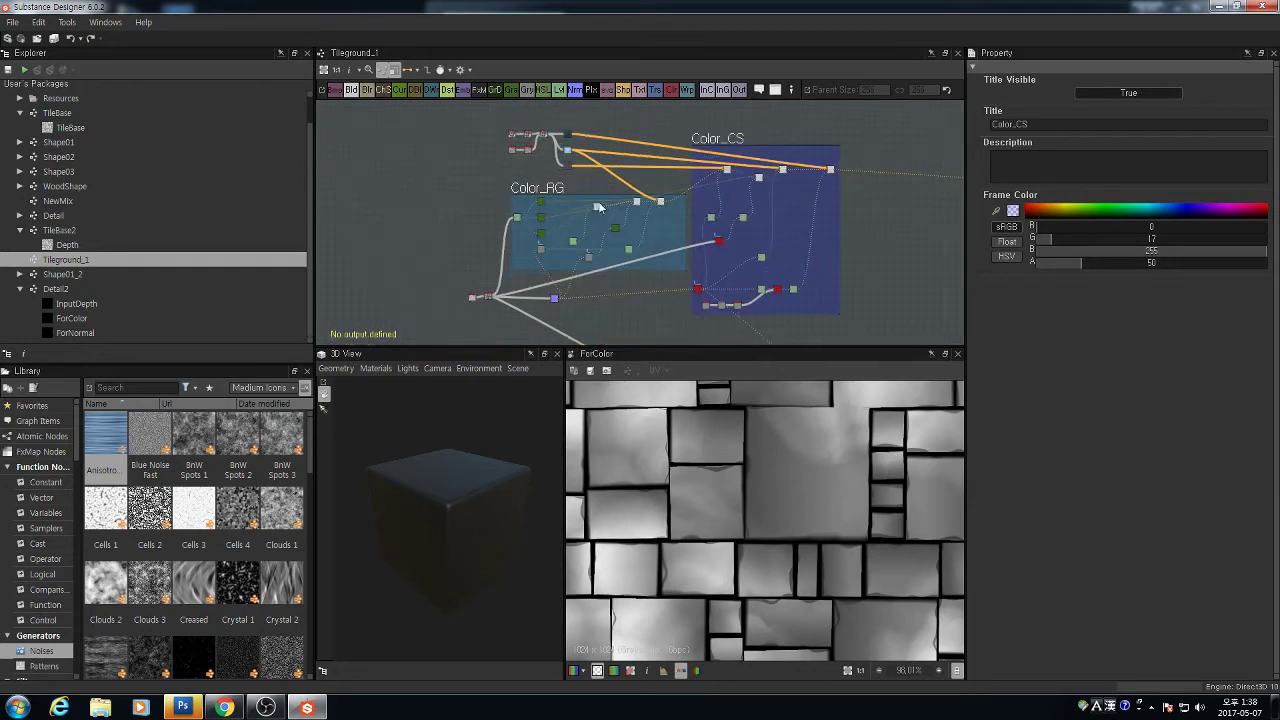
{"action": "middle_click_drag", "start_coordinate": [582, 245], "coordinate": [461, 240]}
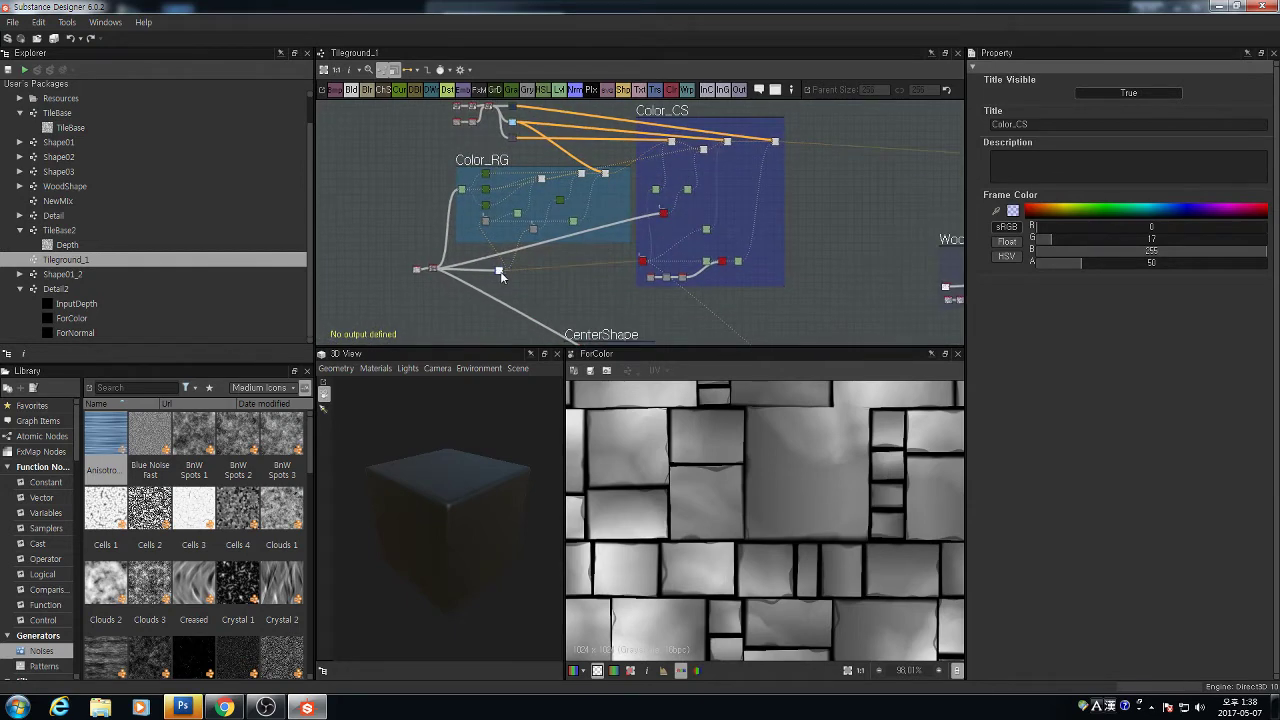
Reposition the Normal node below the Color_RG frame and shift its two source nodes farther away from it
{"action": "left_click_drag", "start_coordinate": [501, 276], "coordinate": [470, 274]}
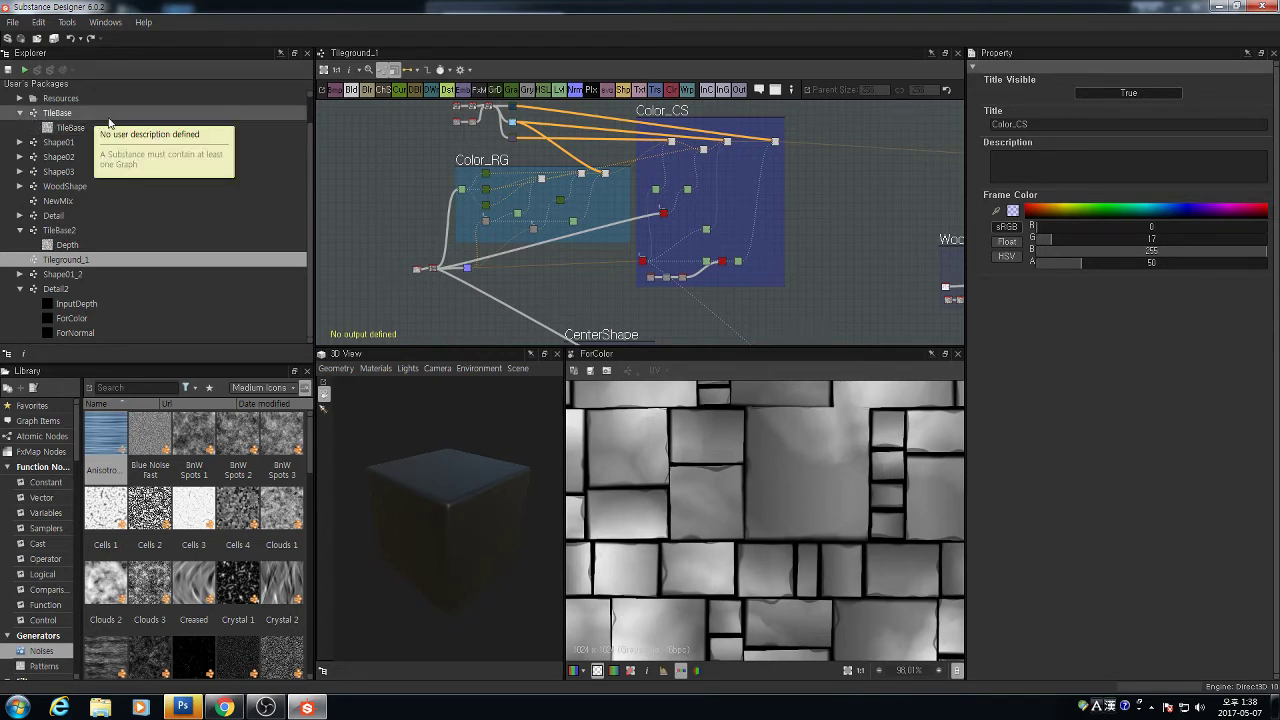
{"action": "middle_click_drag", "start_coordinate": [700, 241], "coordinate": [650, 253]}
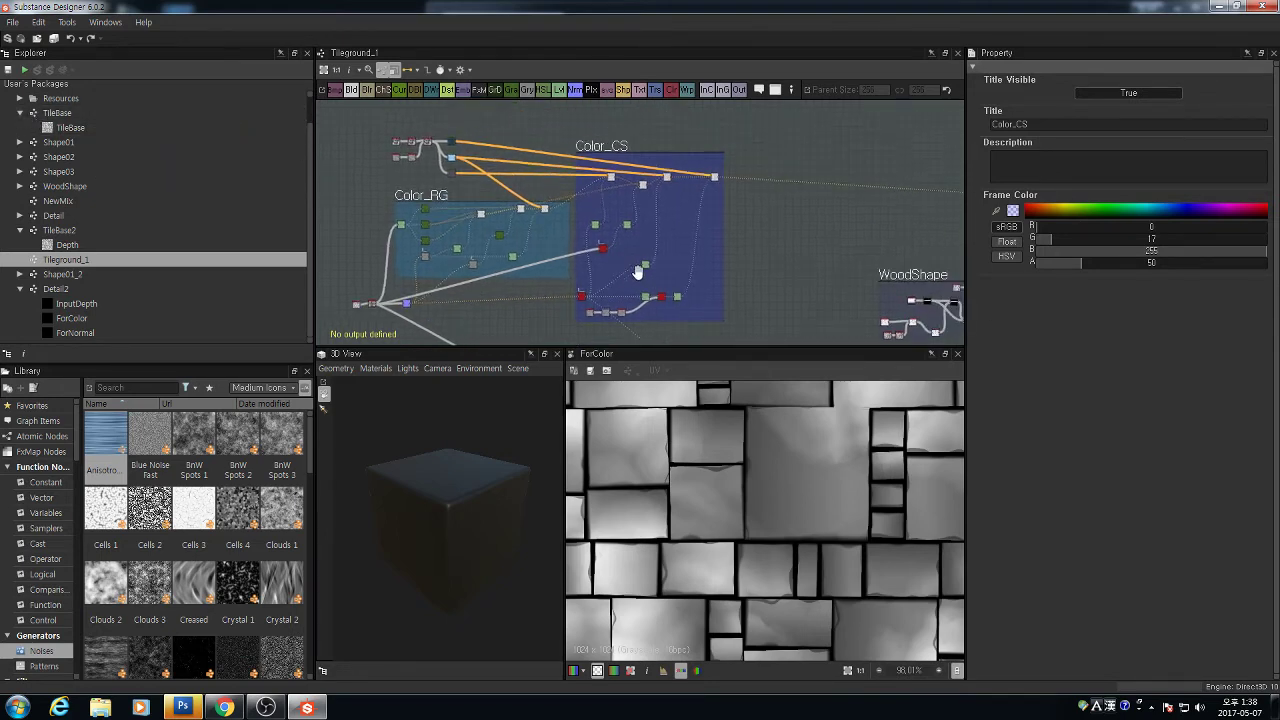
{"action": "scroll", "coordinate": [355, 285], "scroll_direction": "up", "scroll_amount": 3}
{"action": "middle_click_drag", "start_coordinate": [320, 270], "coordinate": [502, 254]}
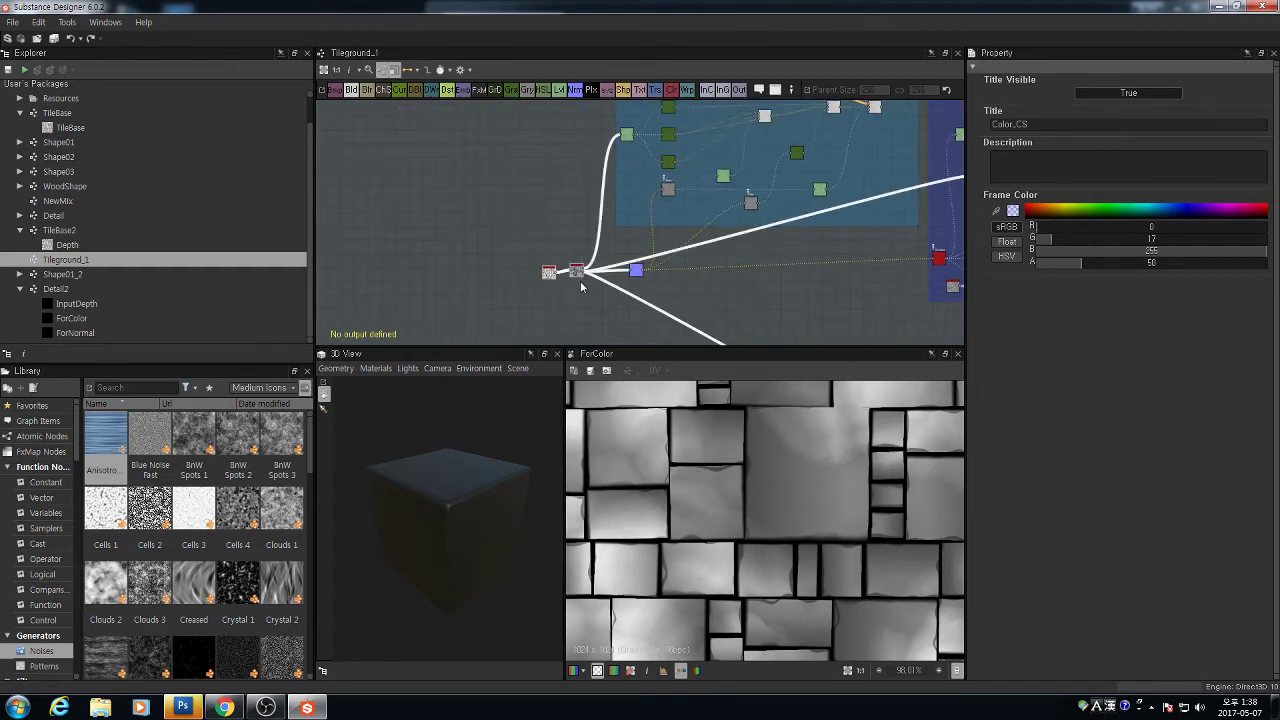
{"action": "left_click_drag", "start_coordinate": [577, 273], "coordinate": [494, 278]}
{"action": "scroll", "coordinate": [637, 145], "scroll_direction": "down", "scroll_amount": 5}
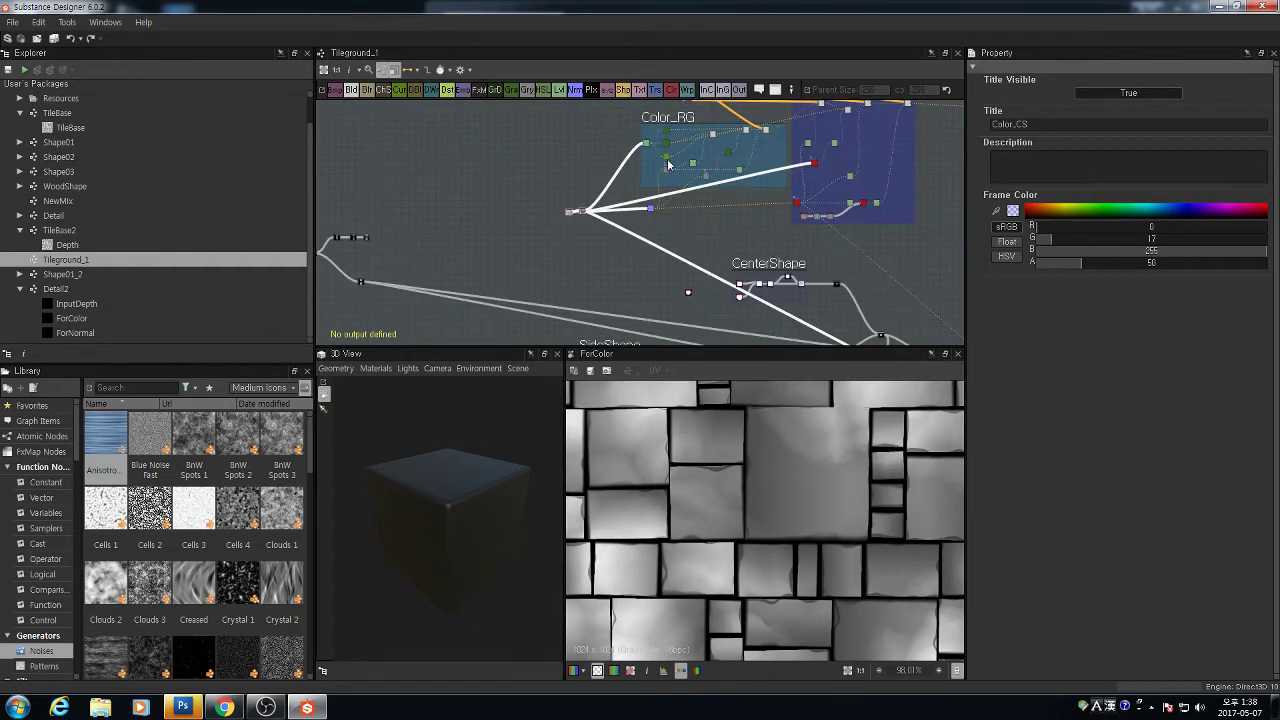
Examine the two source nodes and their links to the Normal node and the color frames
{"action": "left_click_drag", "start_coordinate": [547, 125], "coordinate": [814, 276]}
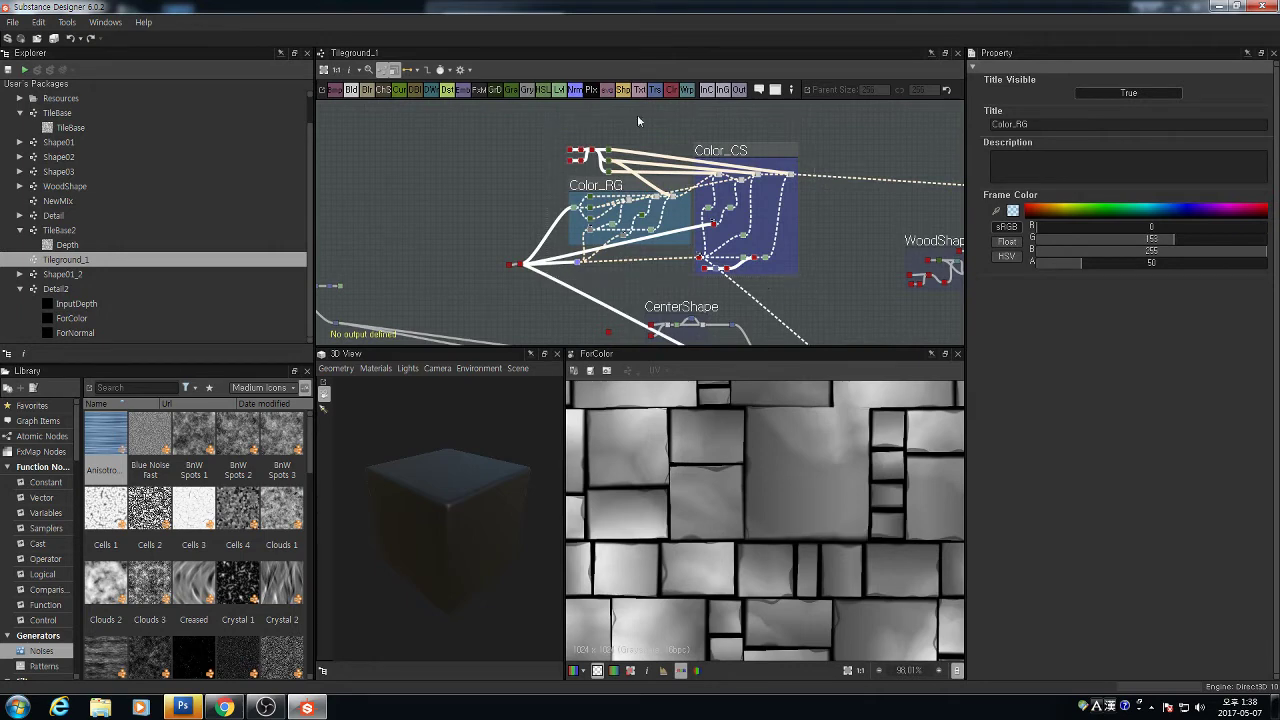
{"action": "scroll", "coordinate": [590, 262], "scroll_direction": "up", "scroll_amount": 8}
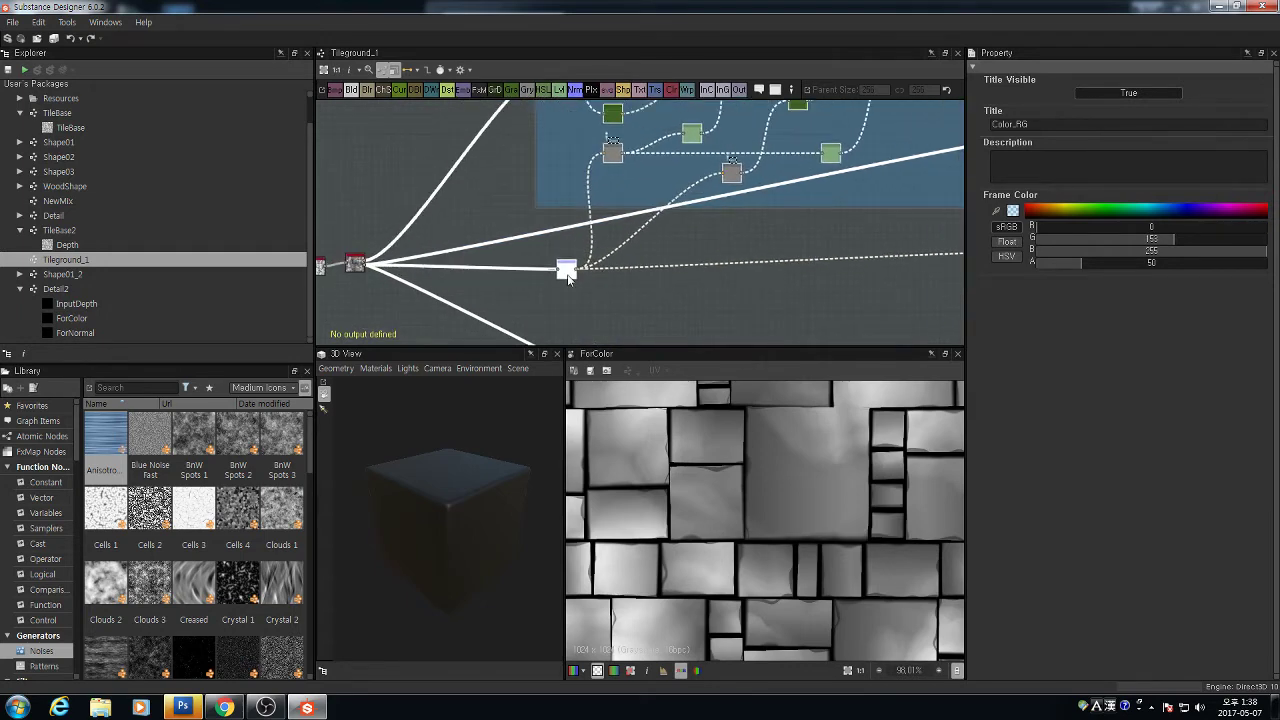
{"action": "scroll", "coordinate": [672, 244], "scroll_direction": "up", "scroll_amount": 1}
{"action": "middle_click_drag", "start_coordinate": [634, 260], "coordinate": [686, 325]}
{"action": "middle_click_drag", "start_coordinate": [554, 143], "coordinate": [690, 123]}
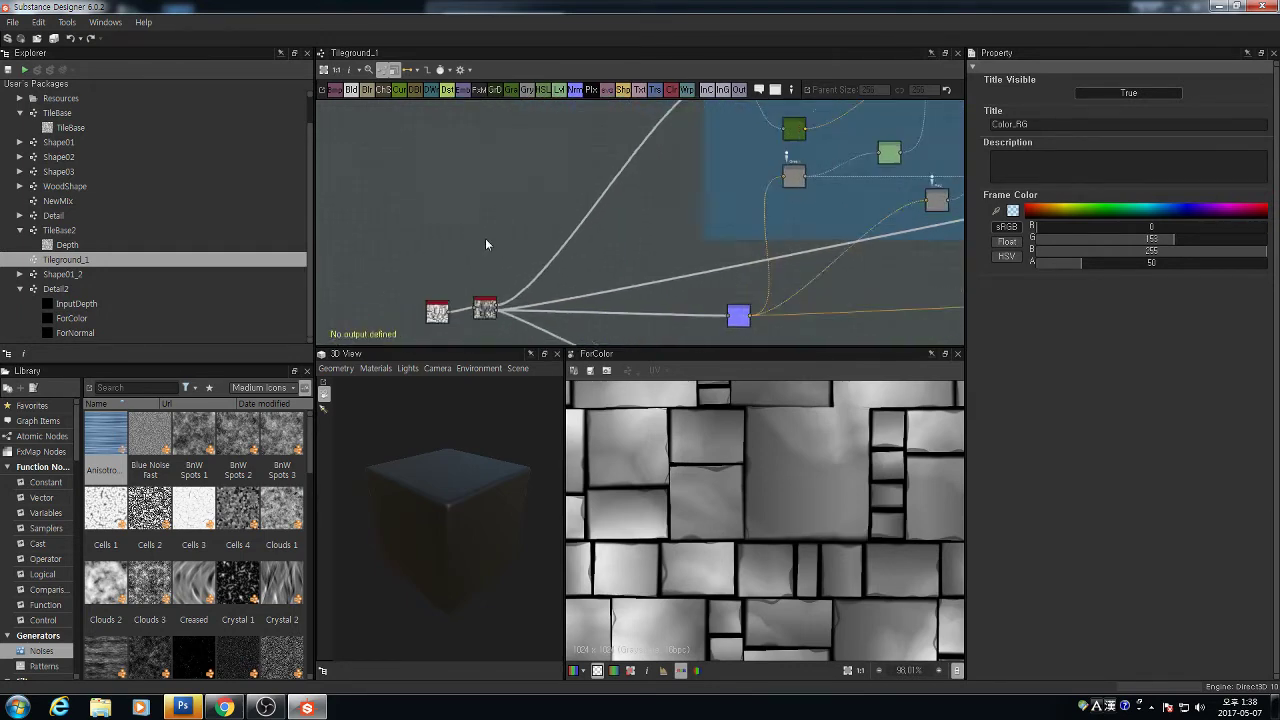
{"action": "middle_click_drag", "start_coordinate": [513, 264], "coordinate": [562, 162]}
{"action": "scroll", "coordinate": [562, 162], "scroll_direction": "up", "scroll_amount": 3}
{"action": "left_click_drag", "start_coordinate": [732, 105], "coordinate": [736, 106]}
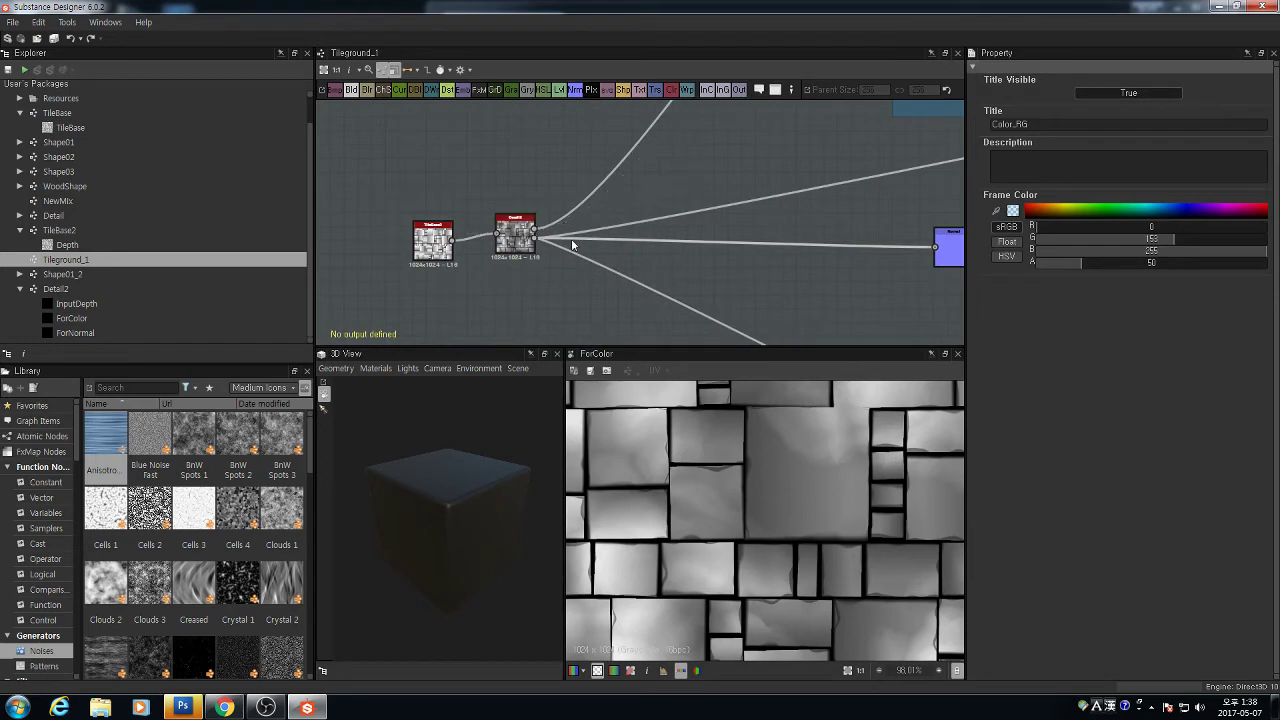
{"action": "left_click_drag", "start_coordinate": [536, 238], "coordinate": [872, 222]}
Move the red instance node fed by the source nodes out of the Color_CS frame and place it just above the Normal node
{"action": "scroll", "coordinate": [640, 244], "scroll_direction": "down", "scroll_amount": 3}
{"action": "middle_click_drag", "start_coordinate": [640, 244], "coordinate": [504, 266]}
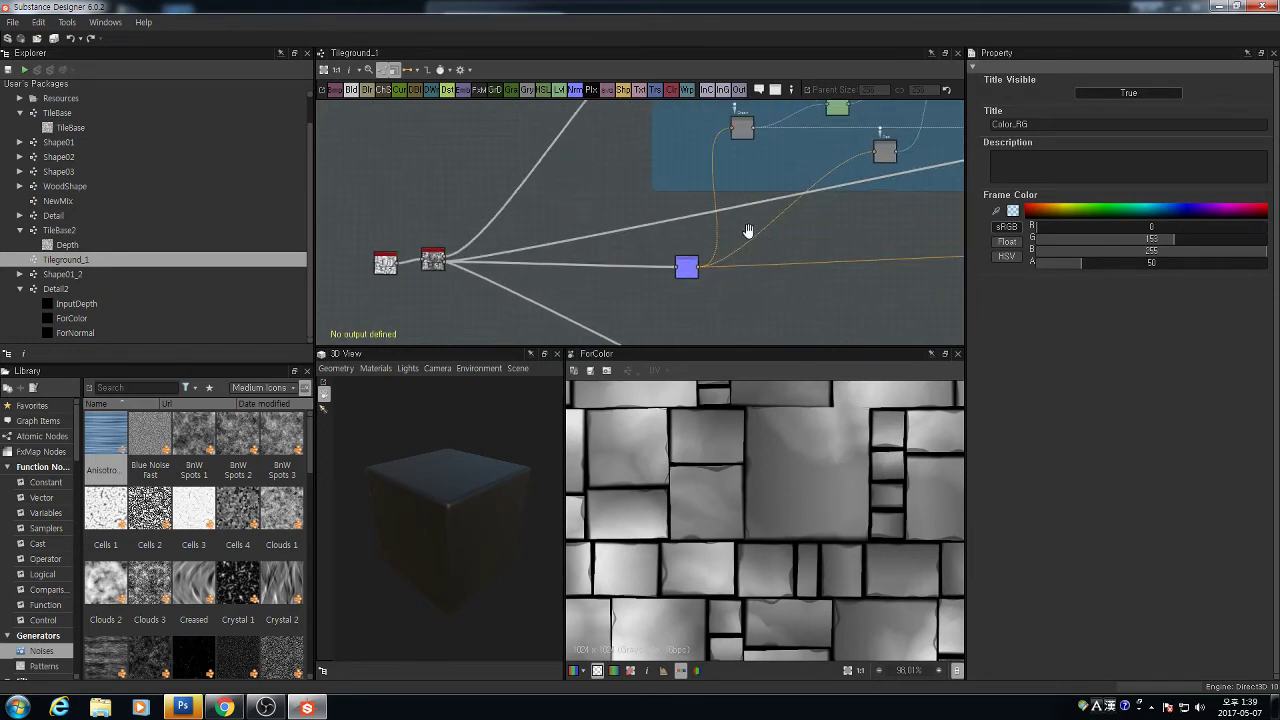
{"action": "middle_click_drag", "start_coordinate": [749, 231], "coordinate": [497, 248]}
{"action": "scroll", "coordinate": [847, 182], "scroll_direction": "down", "scroll_amount": 4}
{"action": "middle_click_drag", "start_coordinate": [800, 197], "coordinate": [726, 213]}
{"action": "scroll", "coordinate": [863, 175], "scroll_direction": "up", "scroll_amount": 2}
{"action": "left_click_drag", "start_coordinate": [859, 169], "coordinate": [428, 291]}
{"action": "left_click_drag", "start_coordinate": [447, 246], "coordinate": [431, 252]}
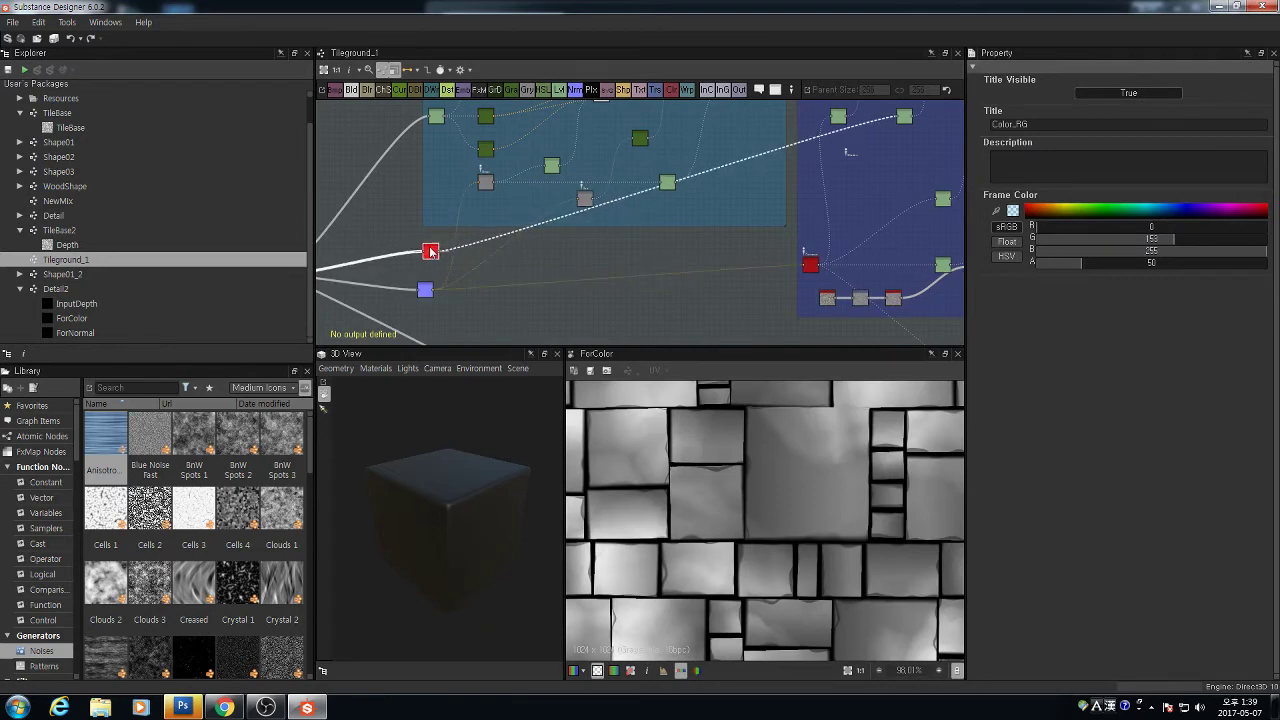
Move the Color_RG and Color_CS node groups slightly upward together with the Normal node and the red instance above it
{"action": "scroll", "coordinate": [490, 241], "scroll_direction": "down", "scroll_amount": 6}
{"action": "middle_click_drag", "start_coordinate": [494, 257], "coordinate": [510, 231]}
{"action": "scroll", "coordinate": [577, 176], "scroll_direction": "up", "scroll_amount": 1}
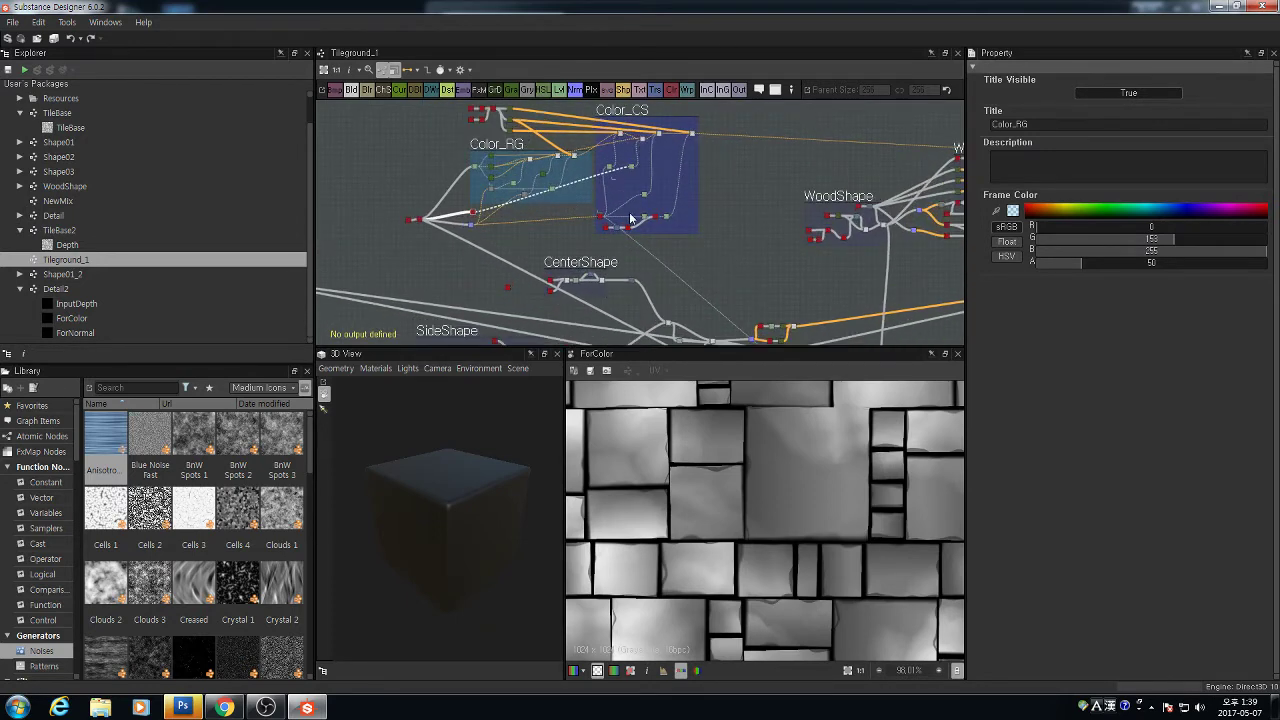
{"action": "left_click_drag", "start_coordinate": [738, 237], "coordinate": [463, 96]}
{"action": "left_click_drag", "start_coordinate": [613, 106], "coordinate": [613, 96]}
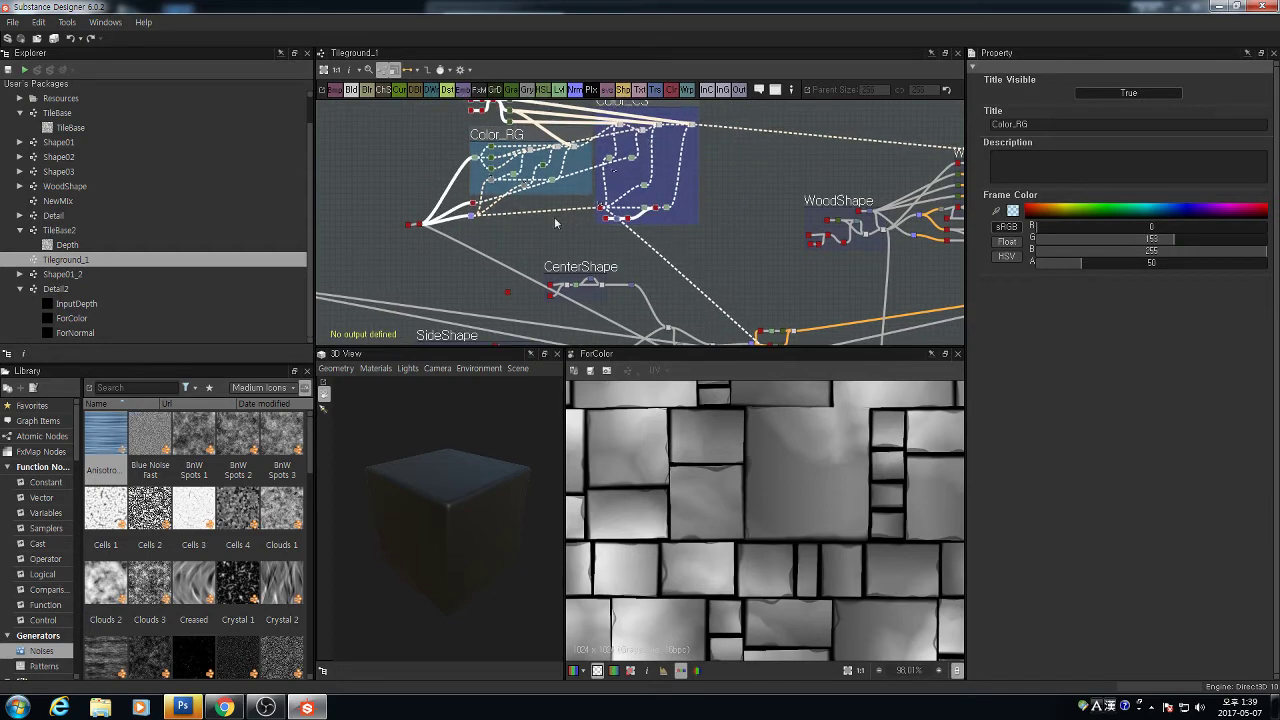
Move the two source nodes closer to the Normal node and roughly level with it
{"action": "middle_click_drag", "start_coordinate": [525, 246], "coordinate": [679, 214]}
{"action": "scroll", "coordinate": [574, 206], "scroll_direction": "up", "scroll_amount": 5}
{"action": "left_click_drag", "start_coordinate": [518, 177], "coordinate": [578, 148]}
{"action": "left_click", "coordinate": [518, 205]}
Move the Color_RG and Color_CS groups with their source nodes away from the wood groups, above the separate pattern chain
{"action": "scroll", "coordinate": [574, 208], "scroll_direction": "down", "scroll_amount": 5}
{"action": "middle_click_drag", "start_coordinate": [597, 210], "coordinate": [936, 221]}
{"action": "scroll", "coordinate": [723, 247], "scroll_direction": "up", "scroll_amount": 3}
{"action": "scroll", "coordinate": [718, 240], "scroll_direction": "down", "scroll_amount": 1}
{"action": "middle_click_drag", "start_coordinate": [717, 238], "coordinate": [651, 201]}
{"action": "left_click_drag", "start_coordinate": [678, 158], "coordinate": [524, 265]}
{"action": "scroll", "coordinate": [825, 214], "scroll_direction": "down", "scroll_amount": 5}
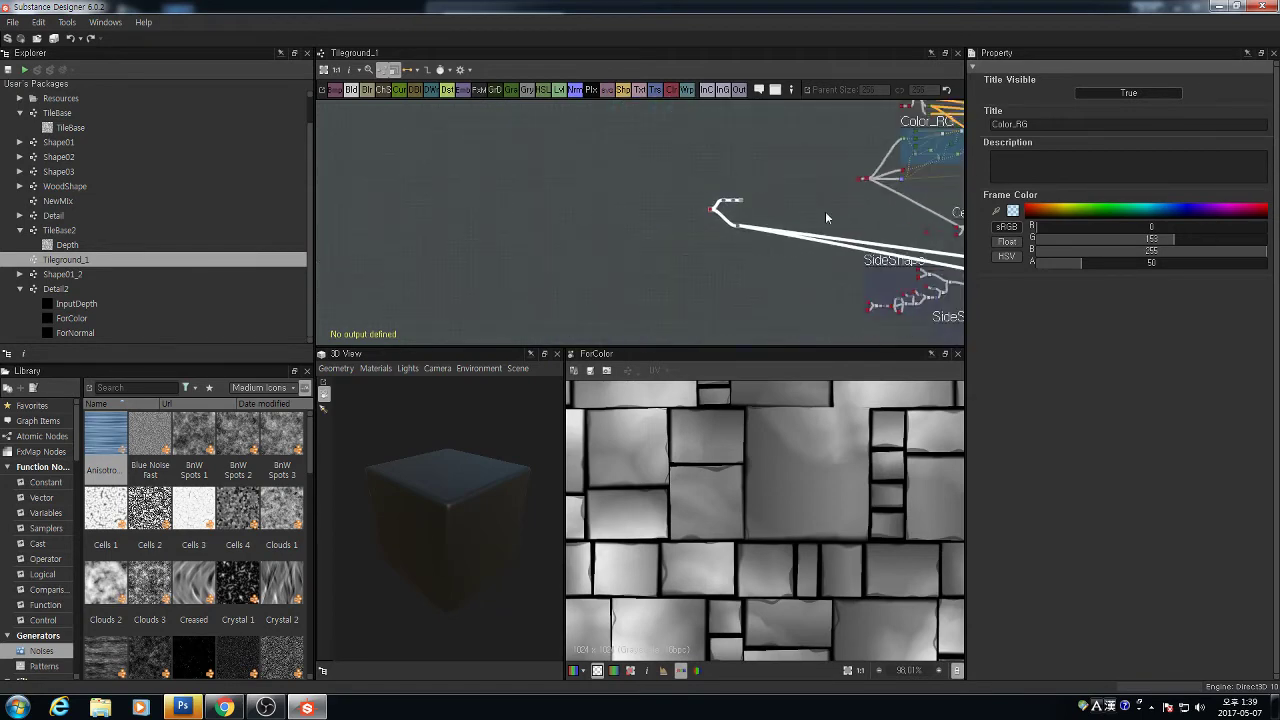
{"action": "middle_click_drag", "start_coordinate": [875, 195], "coordinate": [572, 279]}
{"action": "scroll", "coordinate": [572, 279], "scroll_direction": "down", "scroll_amount": 2}
{"action": "middle_click_drag", "start_coordinate": [394, 312], "coordinate": [503, 265]}
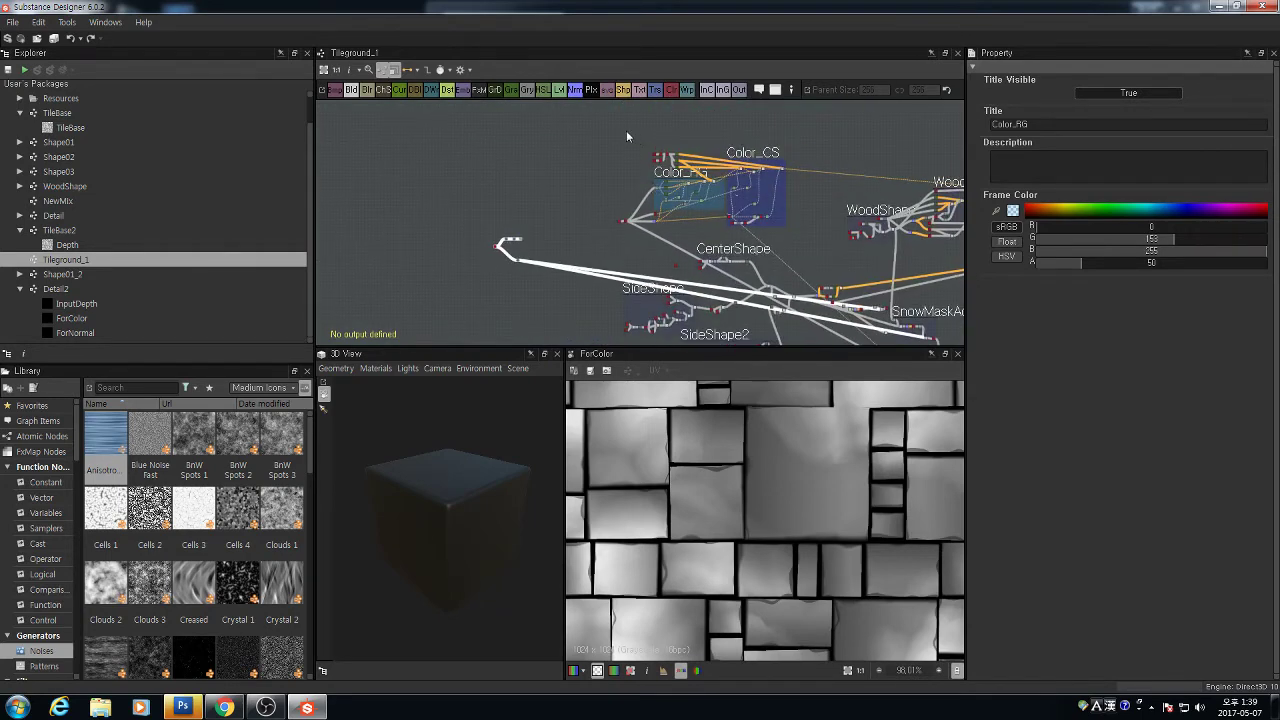
{"action": "left_click_drag", "start_coordinate": [626, 131], "coordinate": [822, 232]}
{"action": "left_click_drag", "start_coordinate": [728, 154], "coordinate": [558, 123]}
{"action": "left_click", "coordinate": [759, 214]}
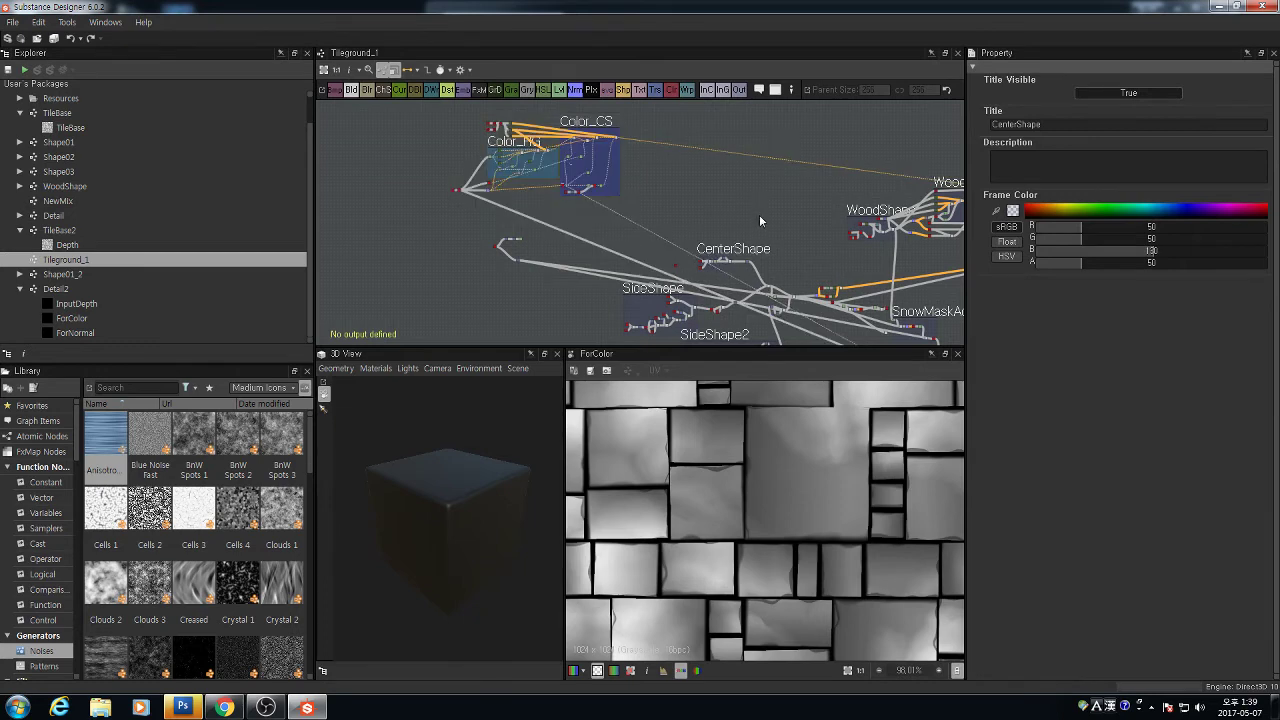
Survey how the CenterShape and SideShape groups link to the wood and snow groups in the graph
{"action": "middle_click_drag", "start_coordinate": [701, 260], "coordinate": [677, 184]}
{"action": "scroll", "coordinate": [618, 228], "scroll_direction": "up", "scroll_amount": 3}
{"action": "scroll", "coordinate": [728, 288], "scroll_direction": "down", "scroll_amount": 3}
{"action": "middle_click_drag", "start_coordinate": [728, 288], "coordinate": [403, 288]}
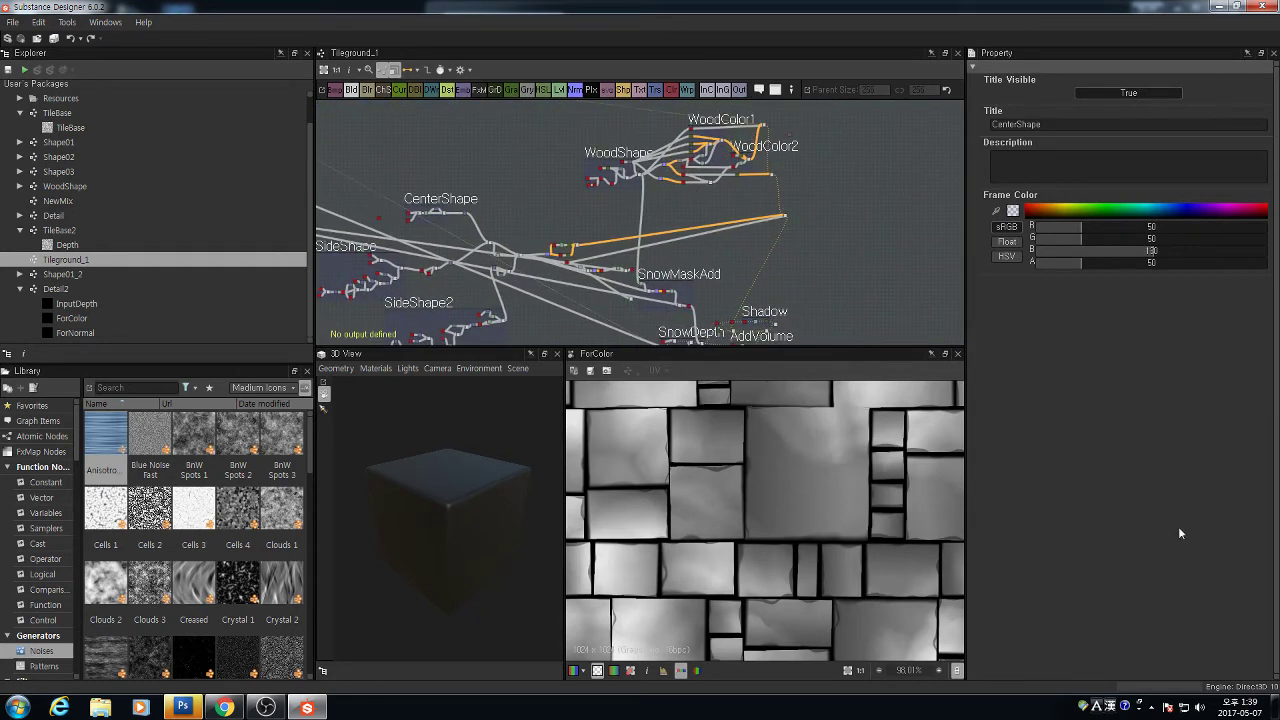
{"action": "middle_click_drag", "start_coordinate": [684, 291], "coordinate": [860, 283]}
{"action": "scroll", "coordinate": [860, 283], "scroll_direction": "down", "scroll_amount": 1}
{"action": "middle_click_drag", "start_coordinate": [611, 274], "coordinate": [730, 260]}
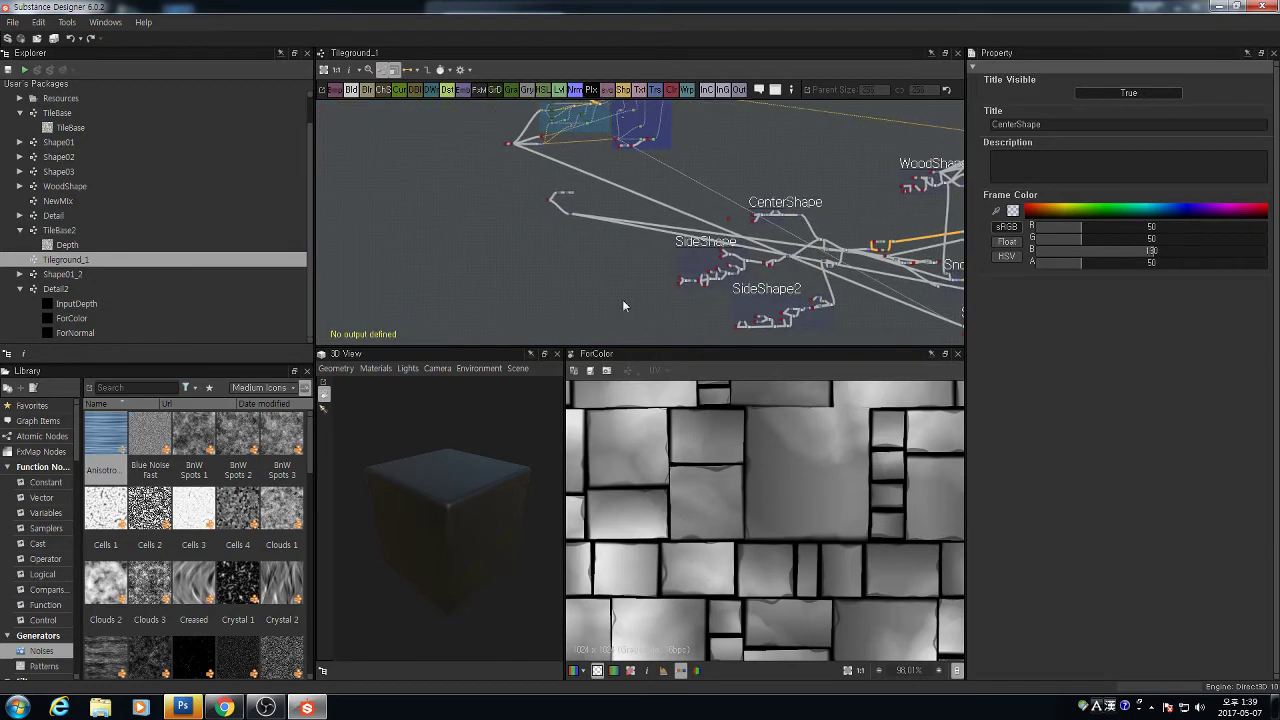
Inspect the node where the CenterShape and SideShape branches merge and the links leaving it toward the Normal node
{"action": "scroll", "coordinate": [800, 277], "scroll_direction": "up", "scroll_amount": 2}
{"action": "scroll", "coordinate": [858, 250], "scroll_direction": "up", "scroll_amount": 3}
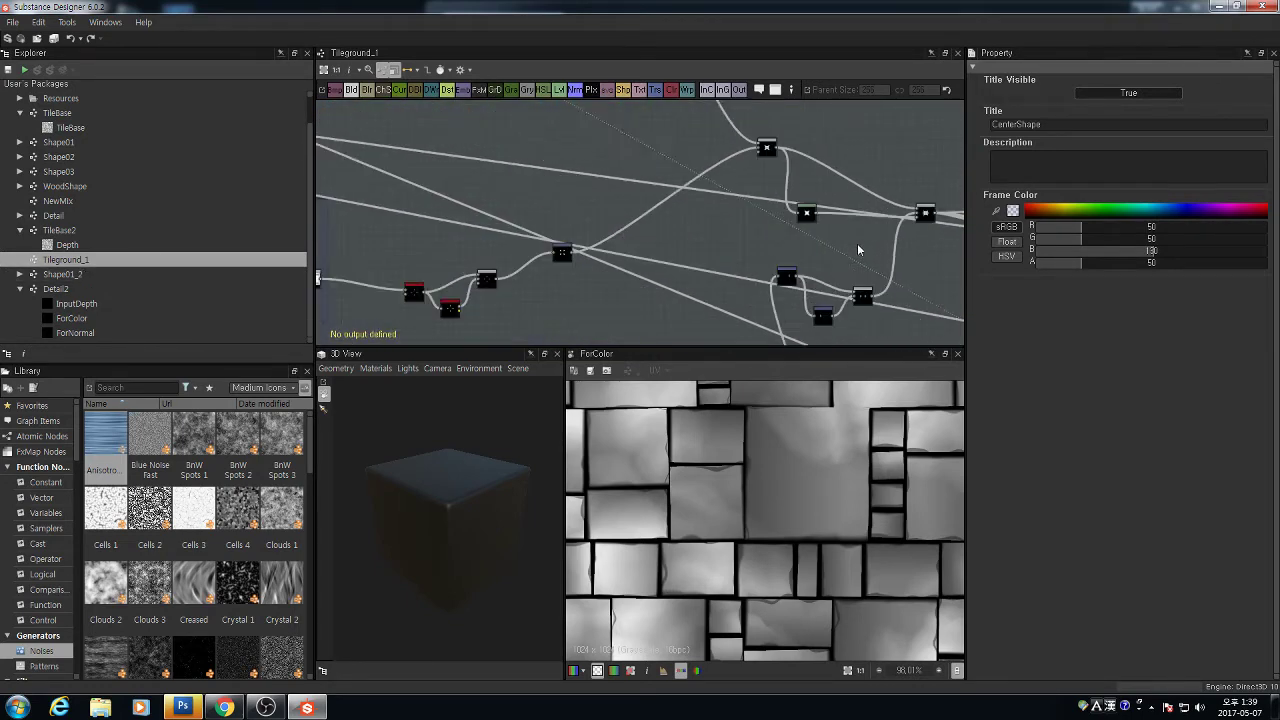
{"action": "middle_click_drag", "start_coordinate": [858, 246], "coordinate": [587, 254]}
{"action": "scroll", "coordinate": [653, 214], "scroll_direction": "up", "scroll_amount": 4}
{"action": "left_click_drag", "start_coordinate": [654, 238], "coordinate": [658, 230]}
{"action": "scroll", "coordinate": [659, 239], "scroll_direction": "down", "scroll_amount": 4}
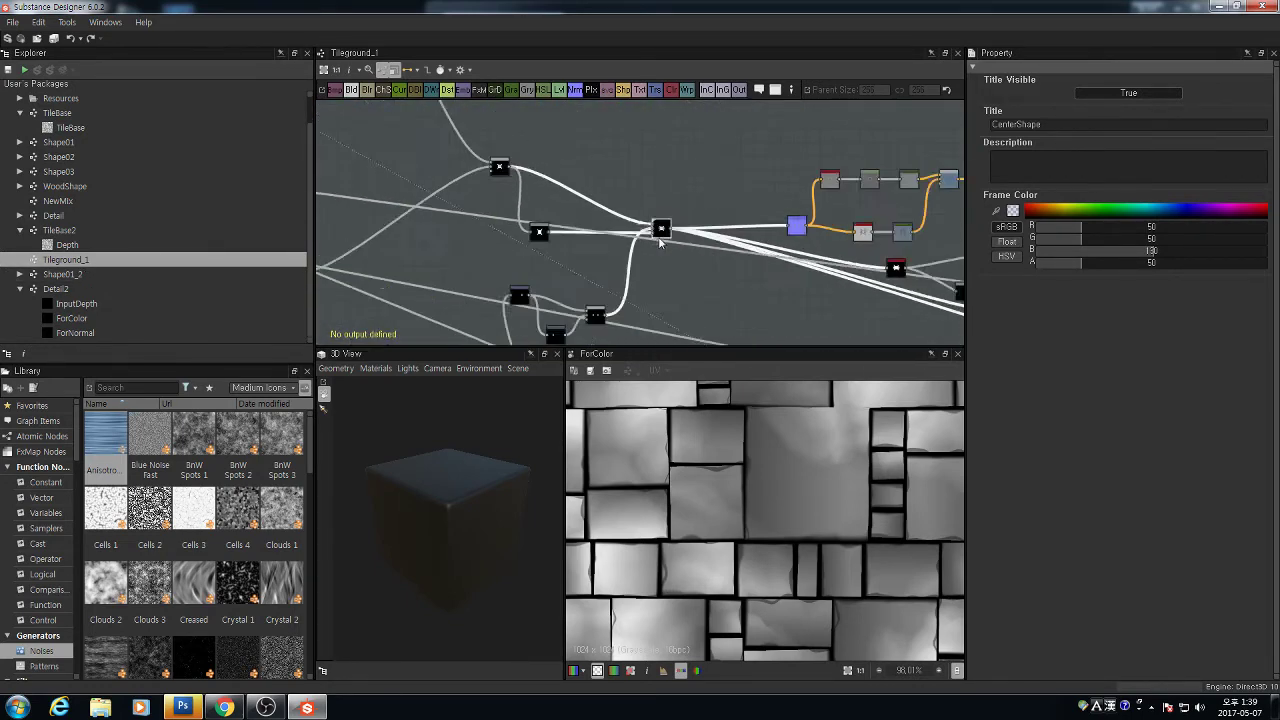
{"action": "scroll", "coordinate": [659, 240], "scroll_direction": "down", "scroll_amount": 2}
{"action": "scroll", "coordinate": [662, 245], "scroll_direction": "up", "scroll_amount": 3}
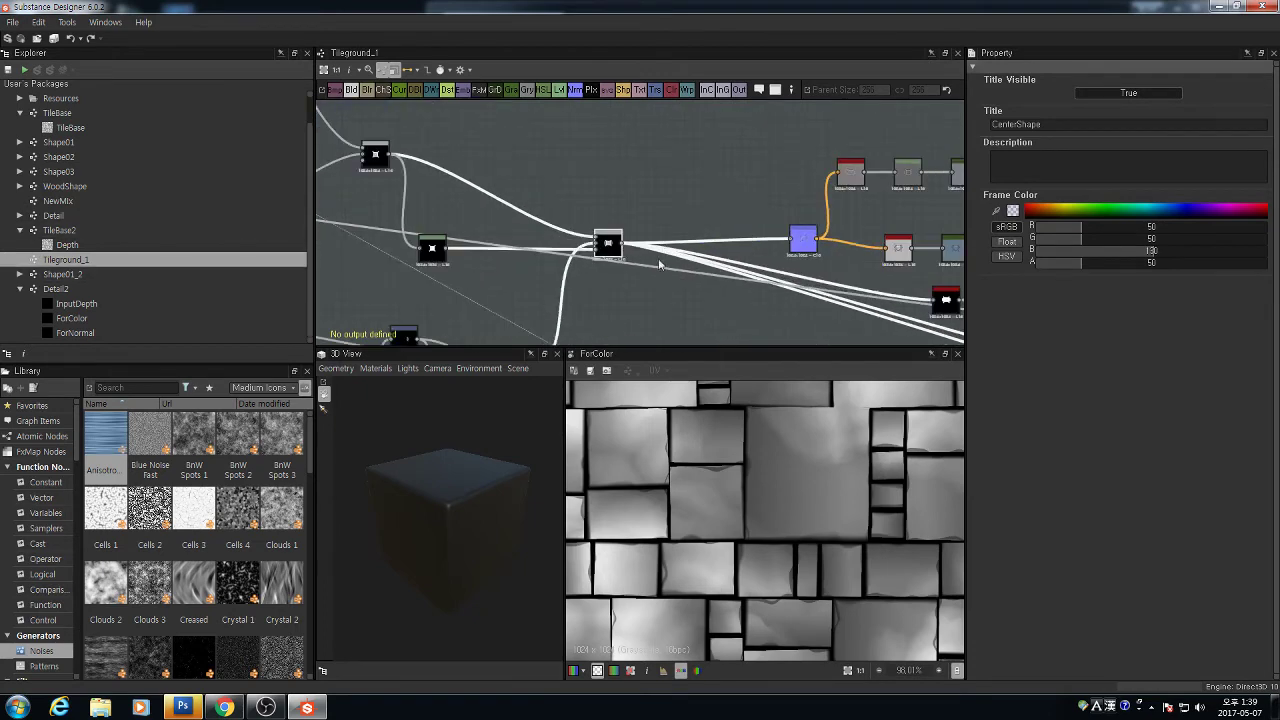
{"action": "scroll", "coordinate": [659, 265], "scroll_direction": "down", "scroll_amount": 4}
Review the overall layout of the shape, color and snow groups and the graphs listed in the Tileground package
{"action": "middle_click_drag", "start_coordinate": [665, 262], "coordinate": [765, 256]}
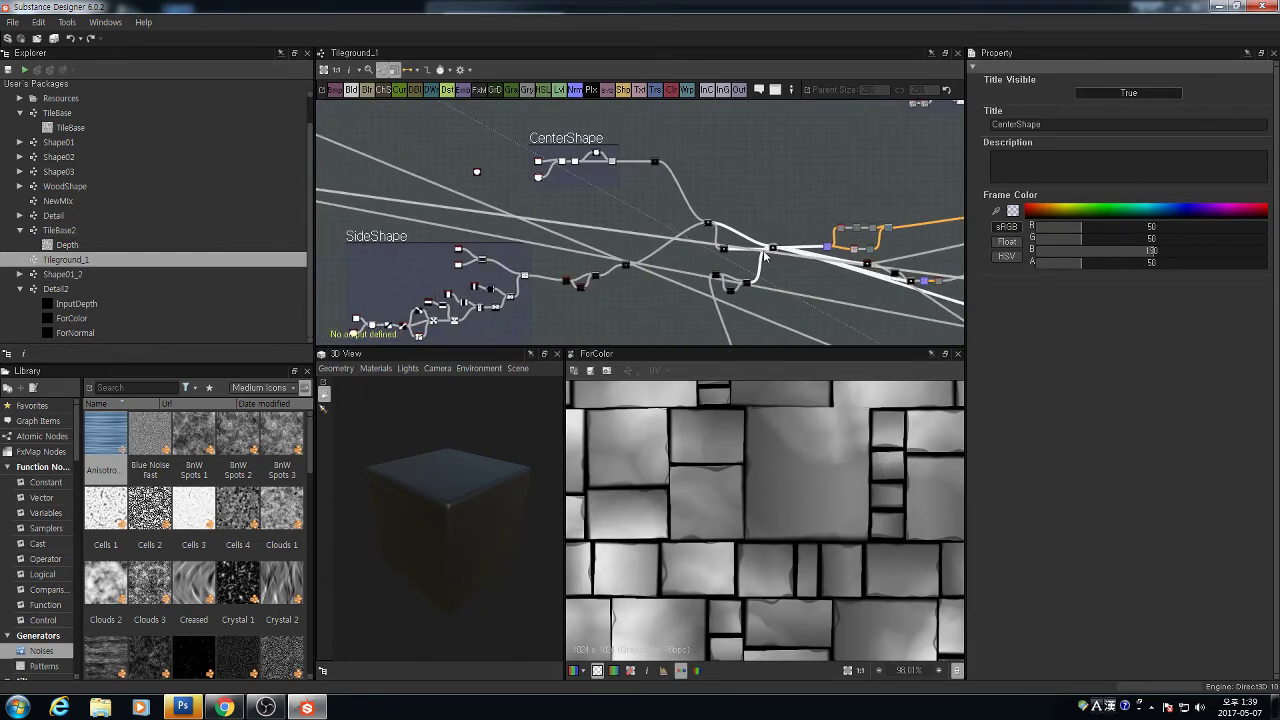
{"action": "scroll", "coordinate": [590, 224], "scroll_direction": "down", "scroll_amount": 4}
{"action": "middle_click_drag", "start_coordinate": [590, 224], "coordinate": [655, 217]}
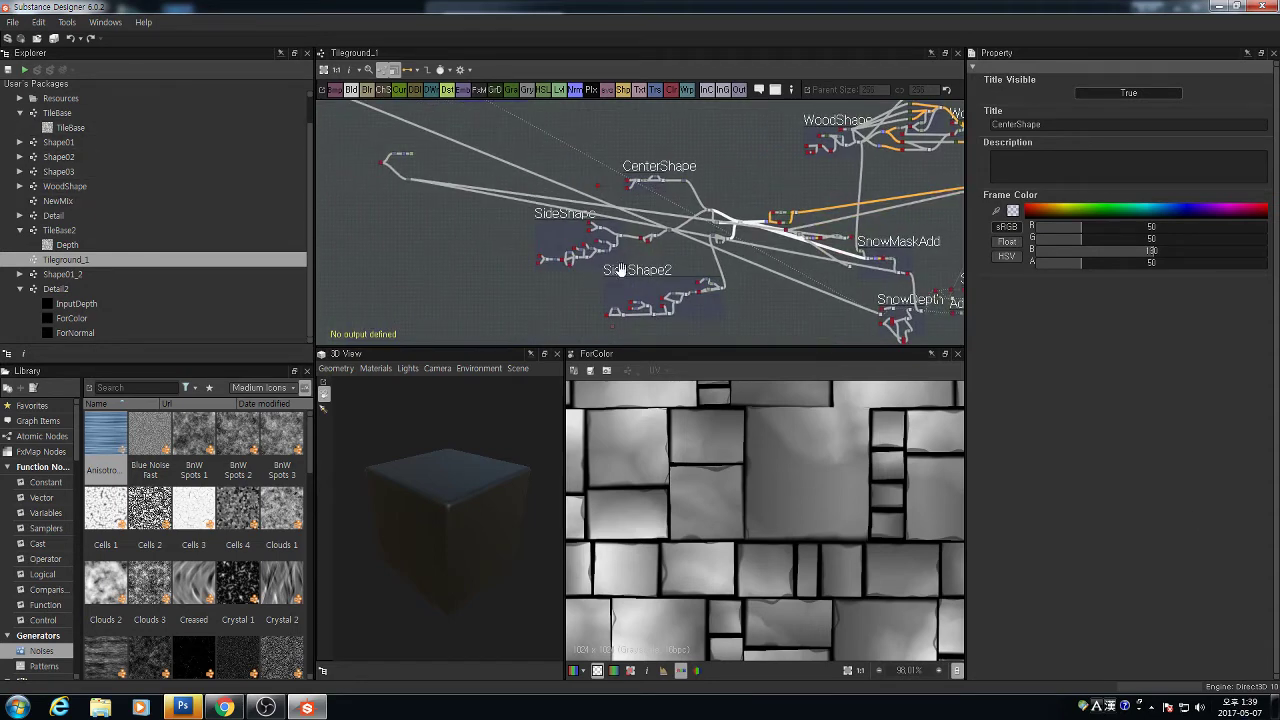
{"action": "scroll", "coordinate": [635, 256], "scroll_direction": "down", "scroll_amount": 2}
{"action": "scroll", "coordinate": [665, 216], "scroll_direction": "up", "scroll_amount": 1}
{"action": "middle_click_drag", "start_coordinate": [675, 218], "coordinate": [703, 276]}
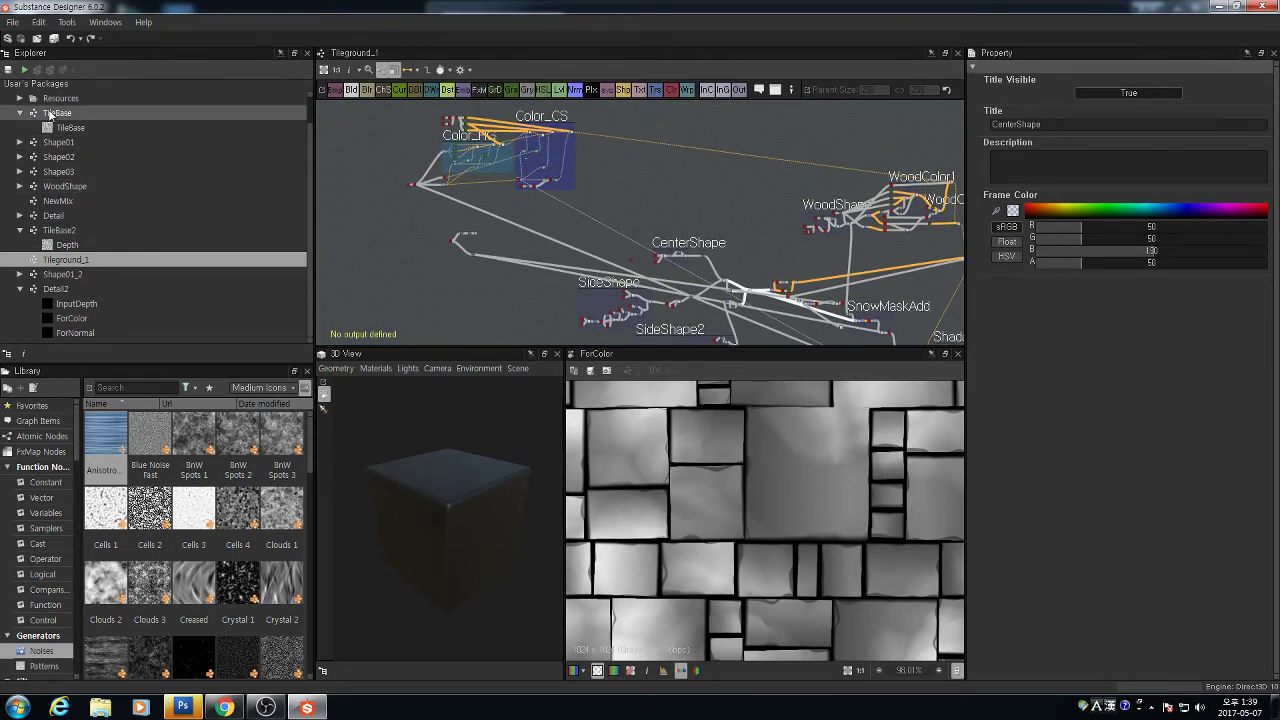
{"action": "scroll", "coordinate": [50, 117], "scroll_direction": "up", "scroll_amount": 1}
{"action": "scroll", "coordinate": [60, 126], "scroll_direction": "down", "scroll_amount": 1}
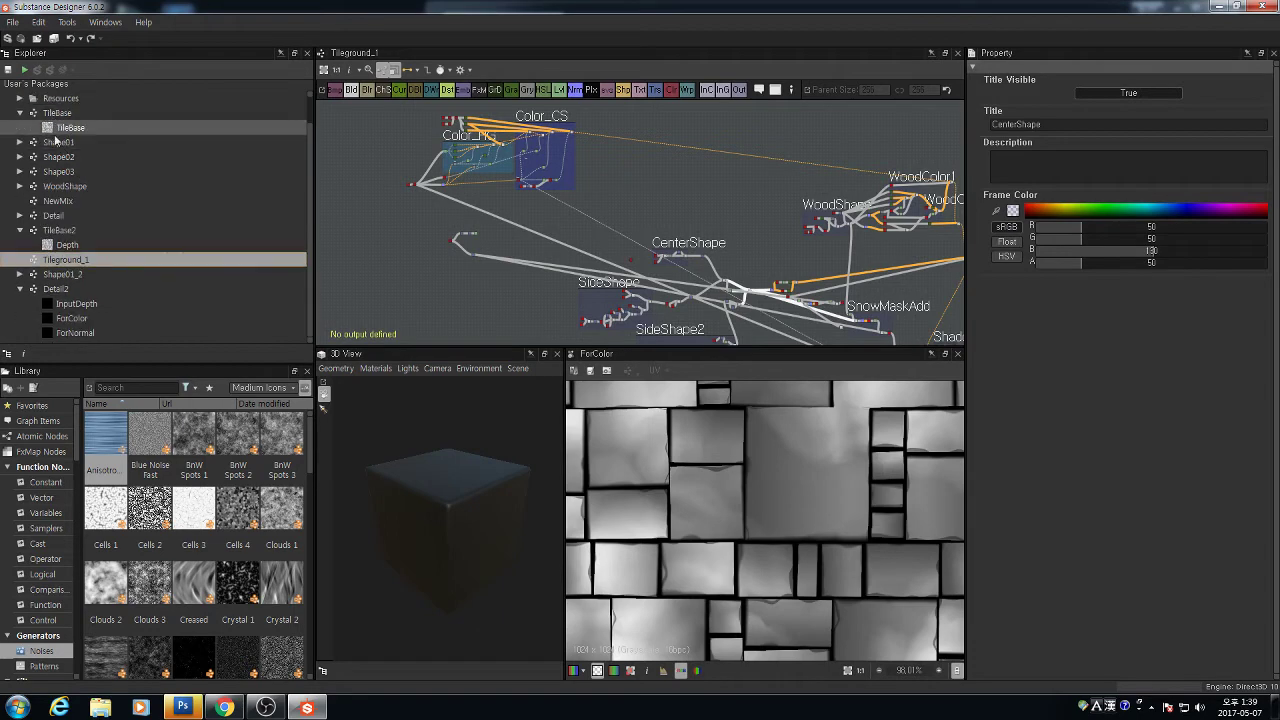
{"action": "scroll", "coordinate": [55, 138], "scroll_direction": "up", "scroll_amount": 1}
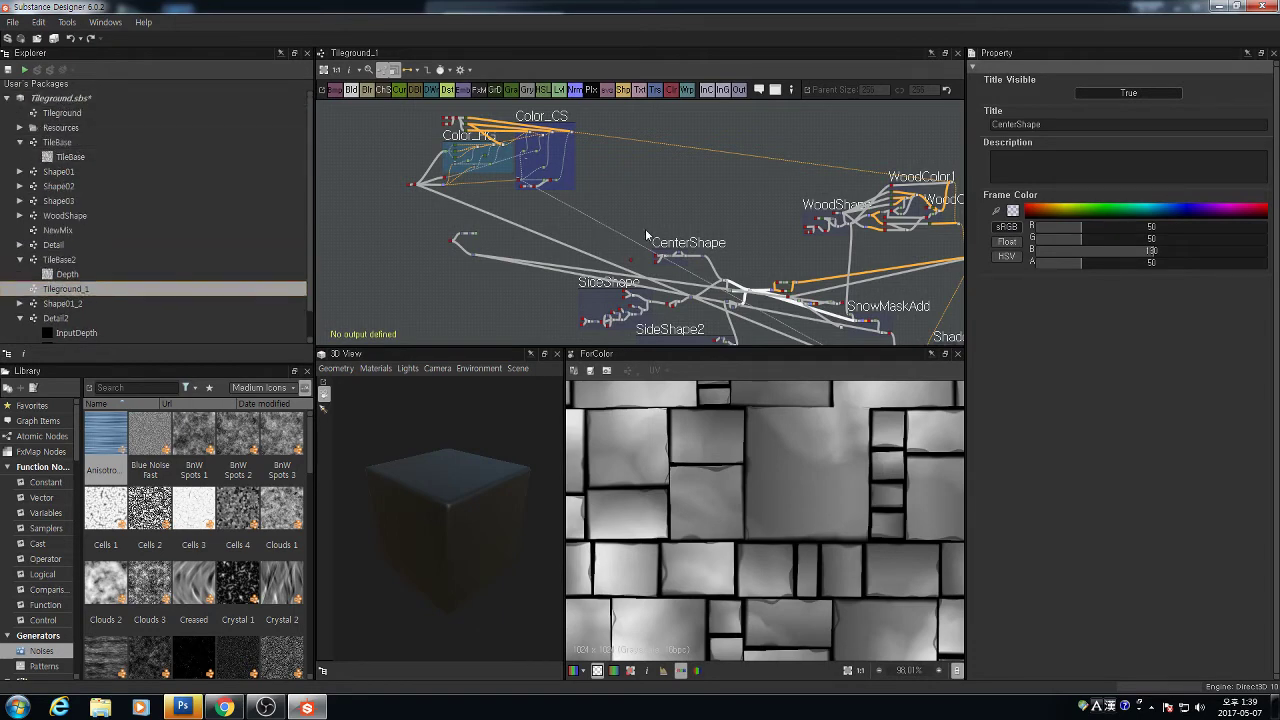
Move the pattern chain's source, Transformation and Levels nodes away from the lower branch node
{"action": "scroll", "coordinate": [443, 237], "scroll_direction": "up", "scroll_amount": 5}
{"action": "left_click_drag", "start_coordinate": [460, 218], "coordinate": [615, 293]}
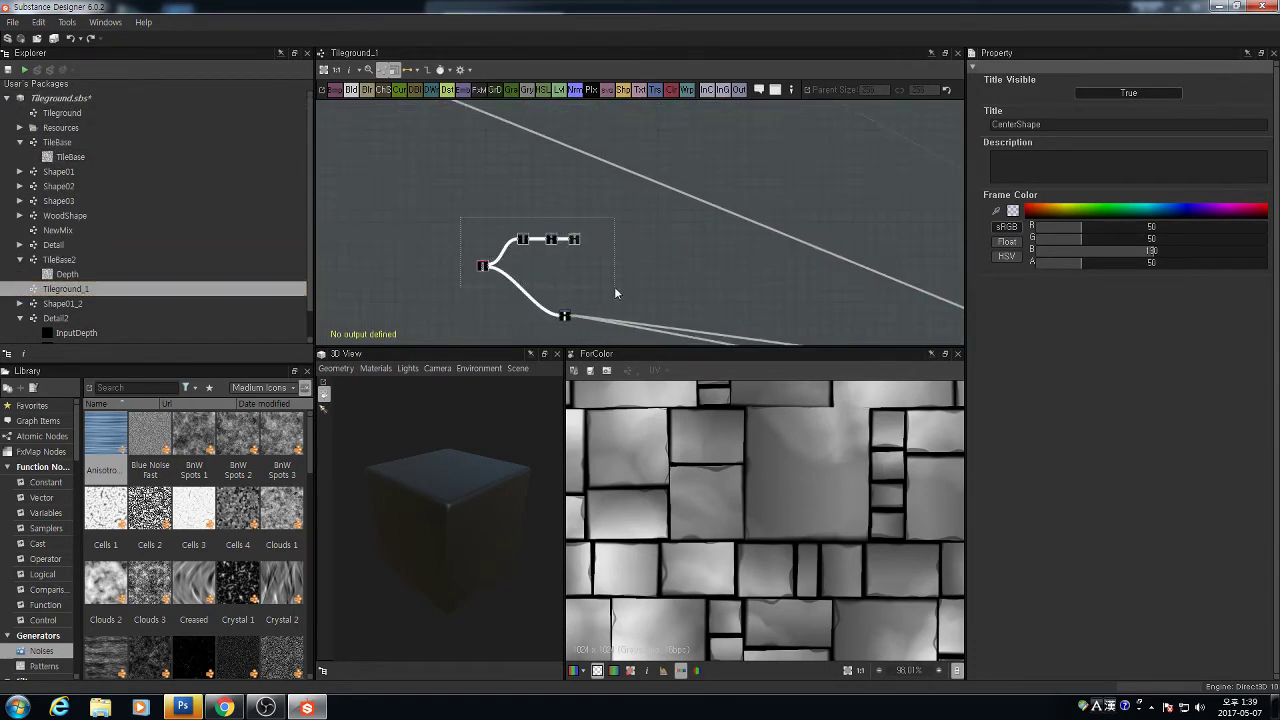
{"action": "left_click_drag", "start_coordinate": [479, 268], "coordinate": [421, 268]}
{"action": "scroll", "coordinate": [473, 250], "scroll_direction": "up", "scroll_amount": 5}
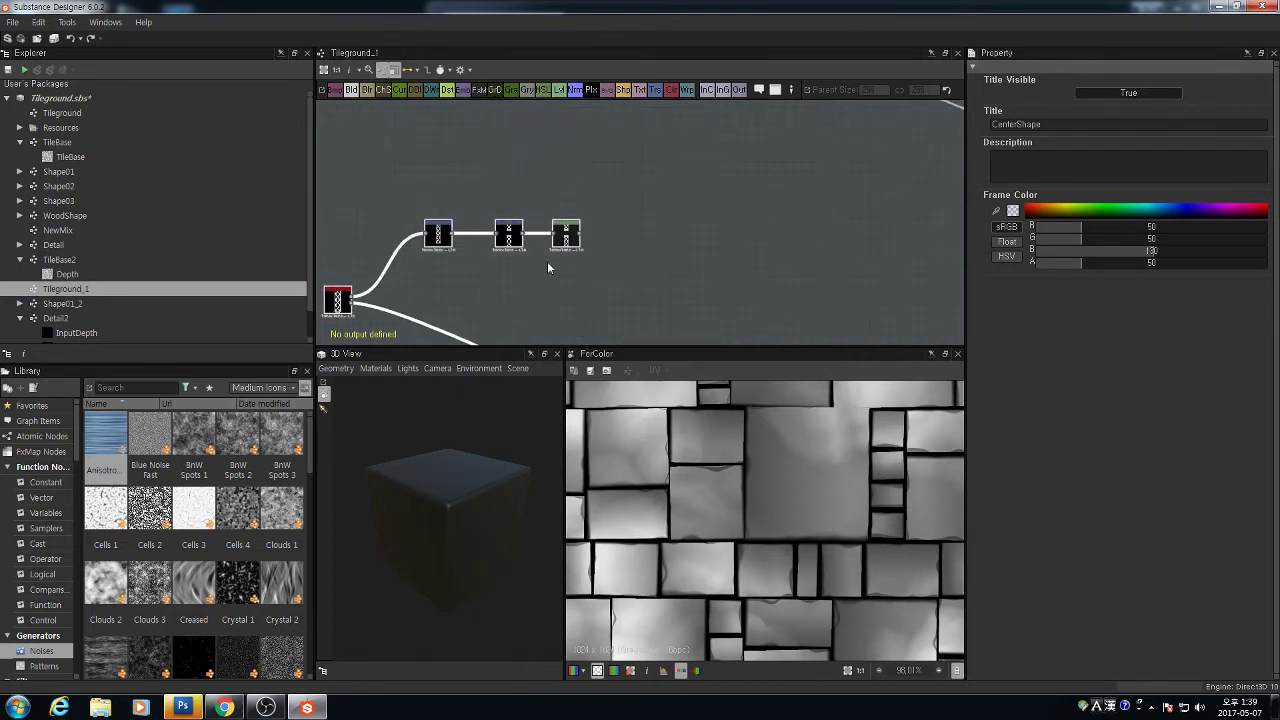
{"action": "left_click_drag", "start_coordinate": [624, 283], "coordinate": [443, 208]}
{"action": "scroll", "coordinate": [570, 196], "scroll_direction": "down", "scroll_amount": 5}
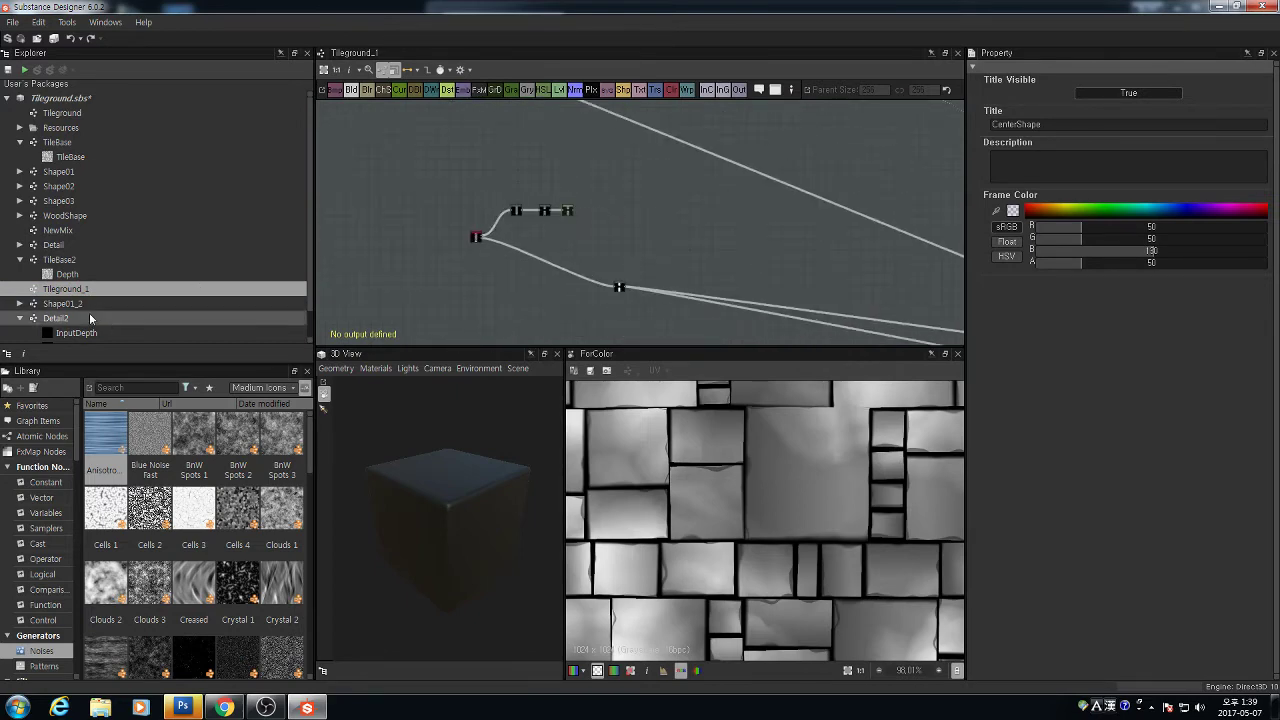
Add a Detail2 graph instance after the pattern chain's Levels node and connect the Levels output to it
{"action": "left_click_drag", "start_coordinate": [58, 318], "coordinate": [603, 214]}
{"action": "scroll", "coordinate": [586, 223], "scroll_direction": "up", "scroll_amount": 1}
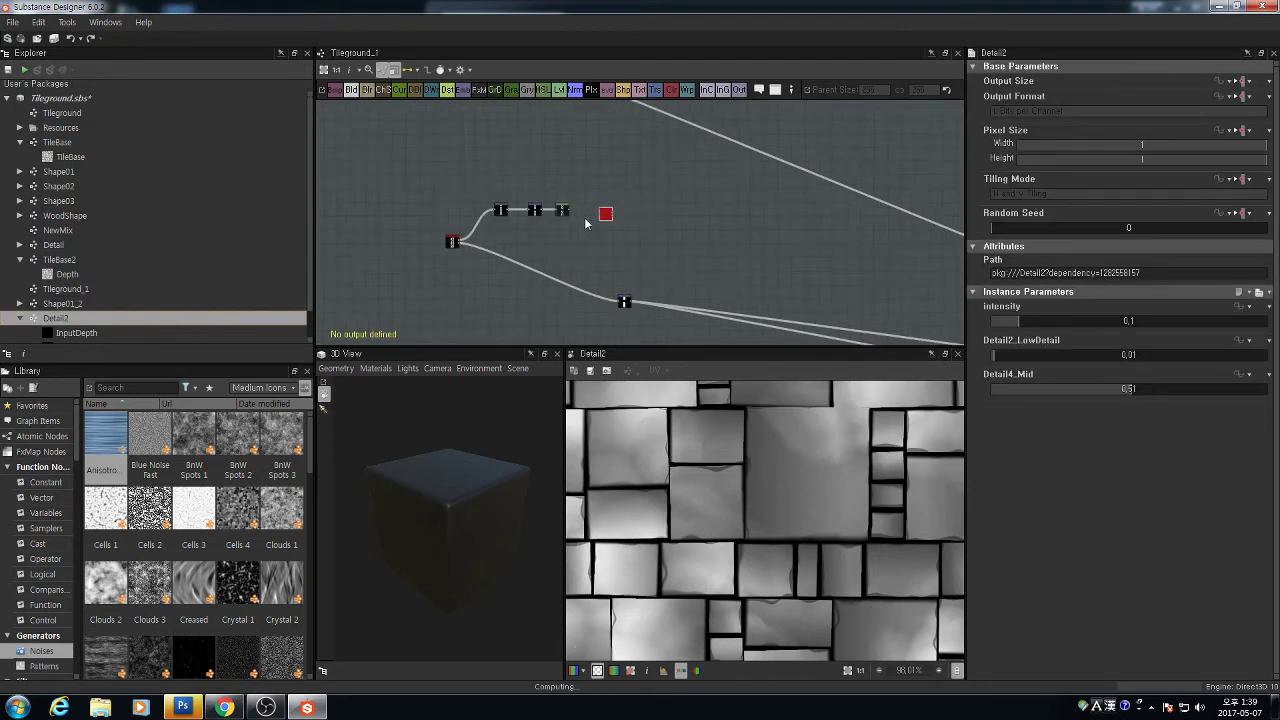
{"action": "scroll", "coordinate": [578, 220], "scroll_direction": "up", "scroll_amount": 4}
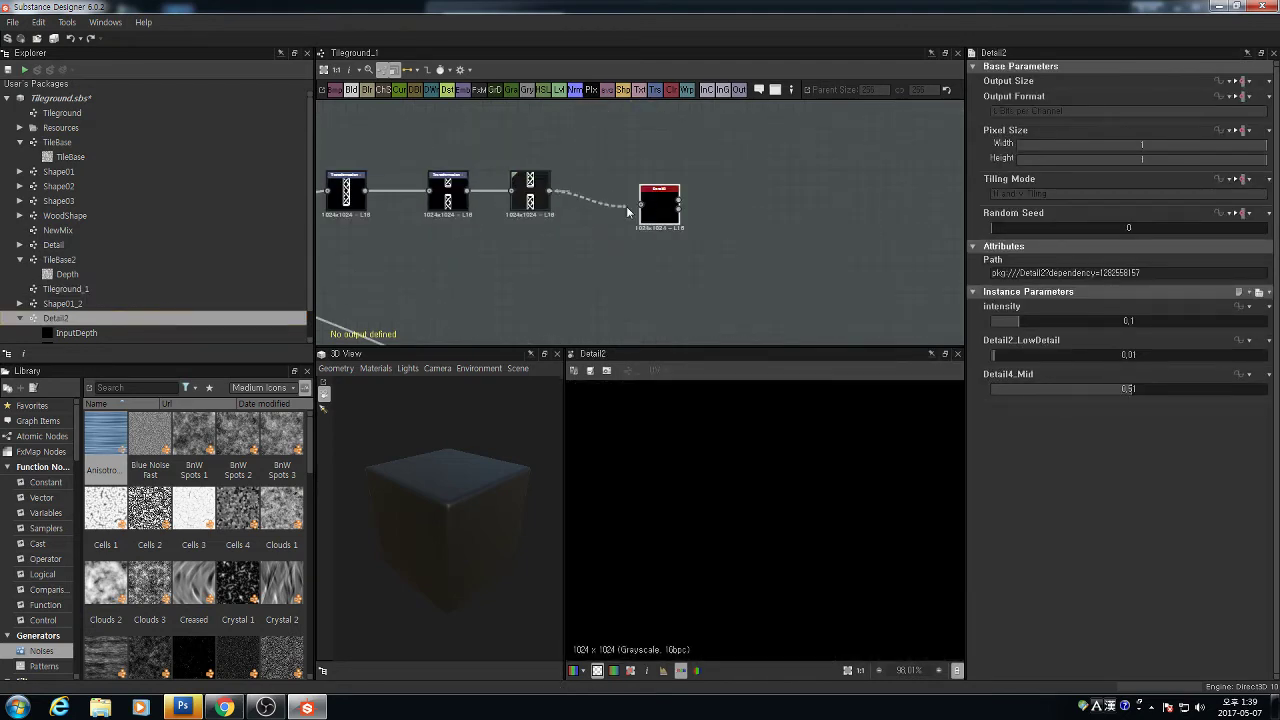
Compare the Detail2 node's ForColor output with the Levels node's output in the 2D preview and examine the pattern up close
{"action": "double_click", "coordinate": [658, 206]}
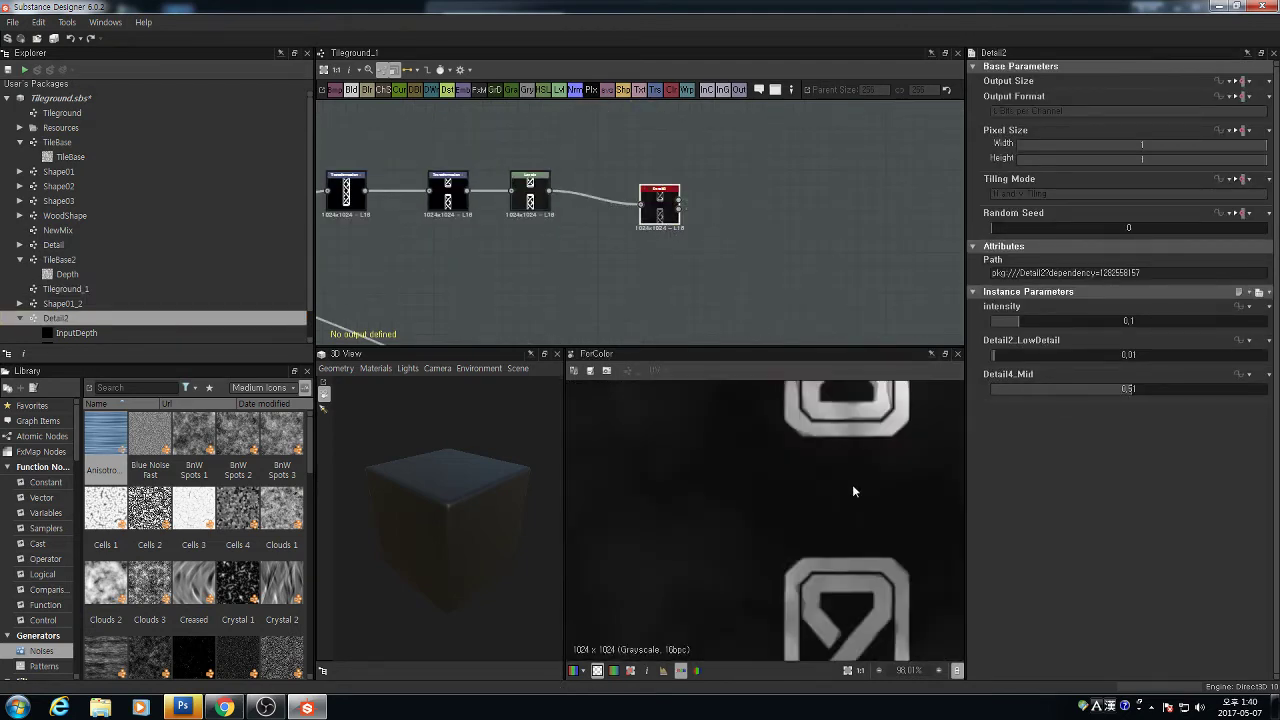
{"action": "scroll", "coordinate": [852, 484], "scroll_direction": "down", "scroll_amount": 3}
{"action": "double_click", "coordinate": [534, 182]}
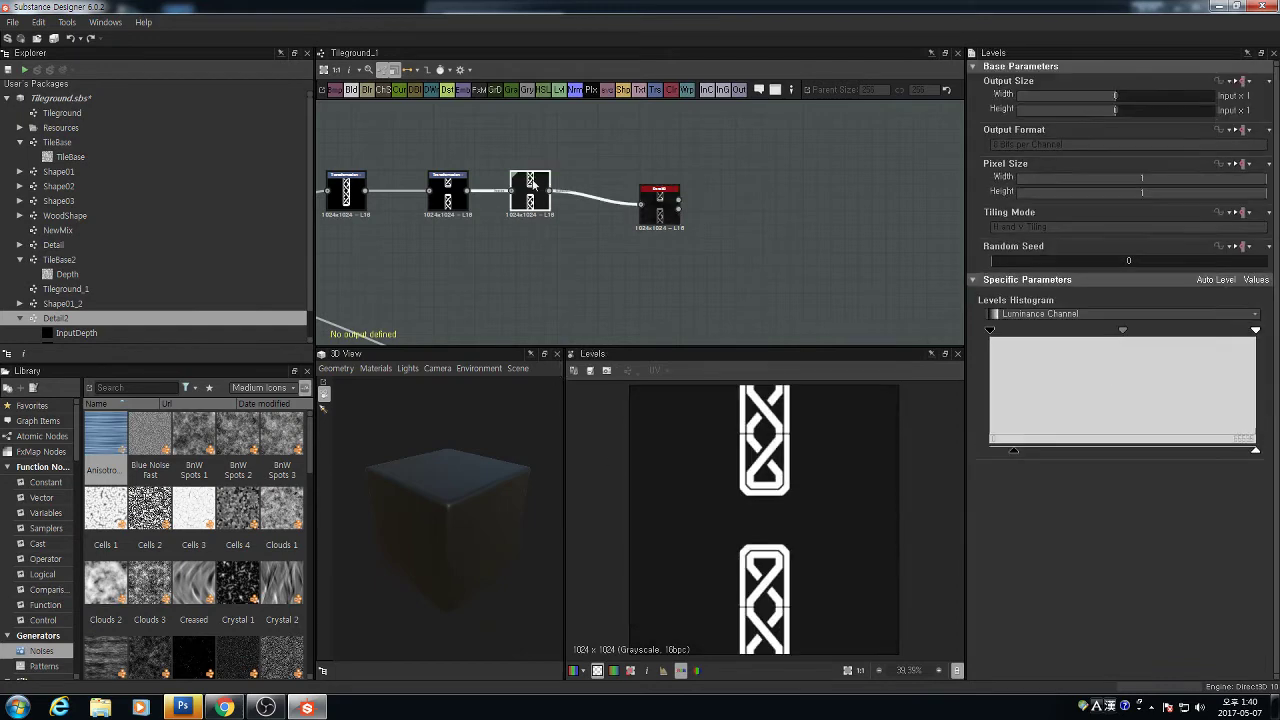
{"action": "double_click", "coordinate": [664, 208]}
{"action": "scroll", "coordinate": [776, 512], "scroll_direction": "up", "scroll_amount": 5}
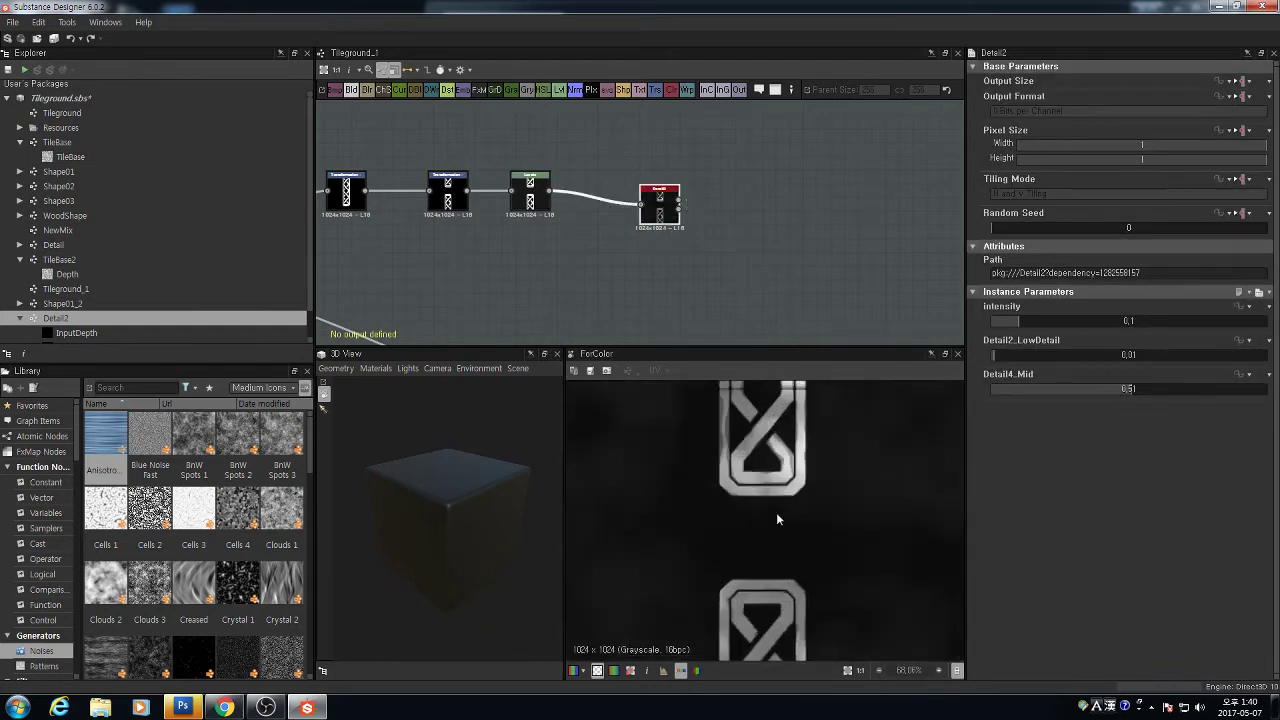
{"action": "middle_click_drag", "start_coordinate": [718, 425], "coordinate": [736, 467]}
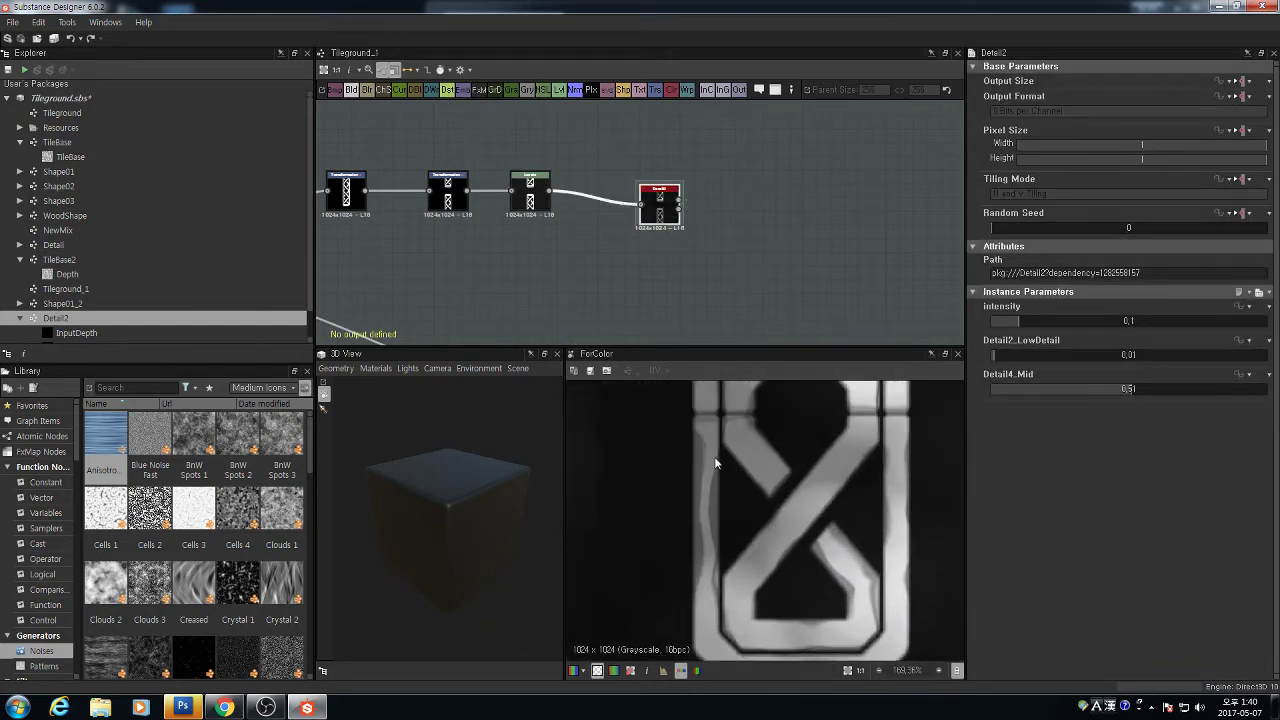
{"action": "scroll", "coordinate": [754, 250], "scroll_direction": "down", "scroll_amount": 3}
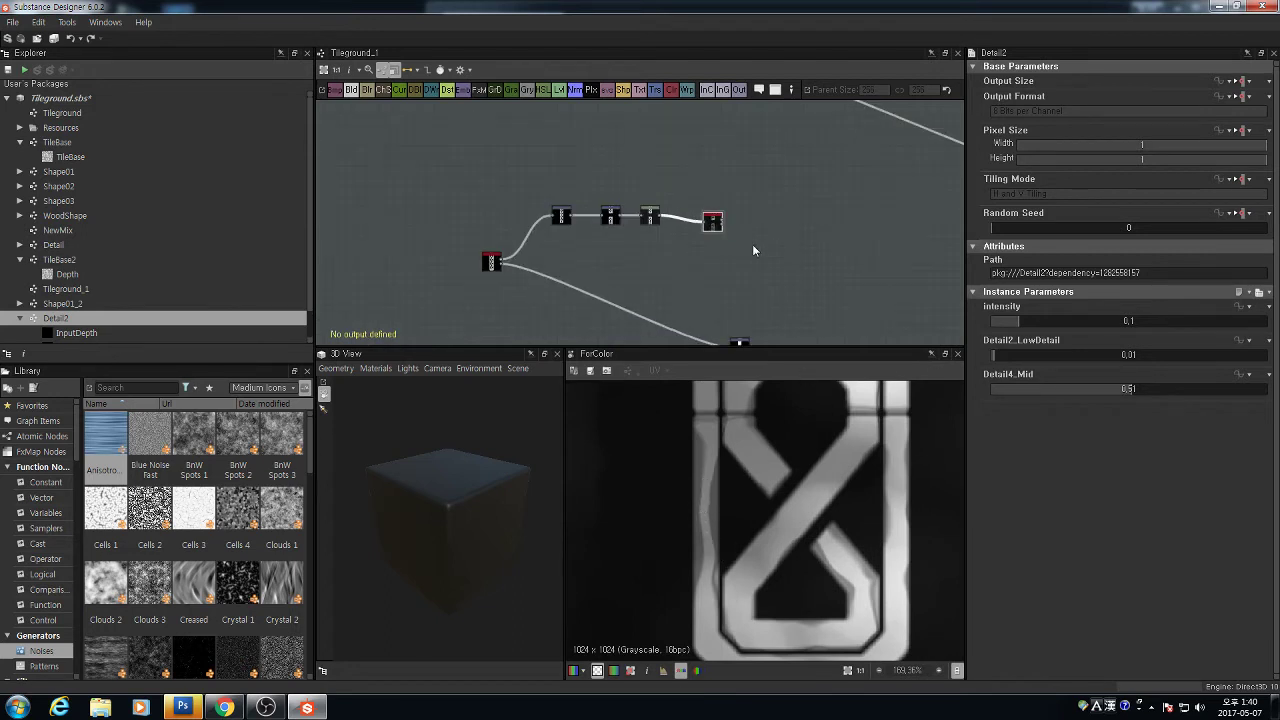
Set the pattern Detail2 node's intensity to 0.05 and check the ornament at several magnifications in the 2D preview
{"action": "scroll", "coordinate": [718, 486], "scroll_direction": "up", "scroll_amount": 2}
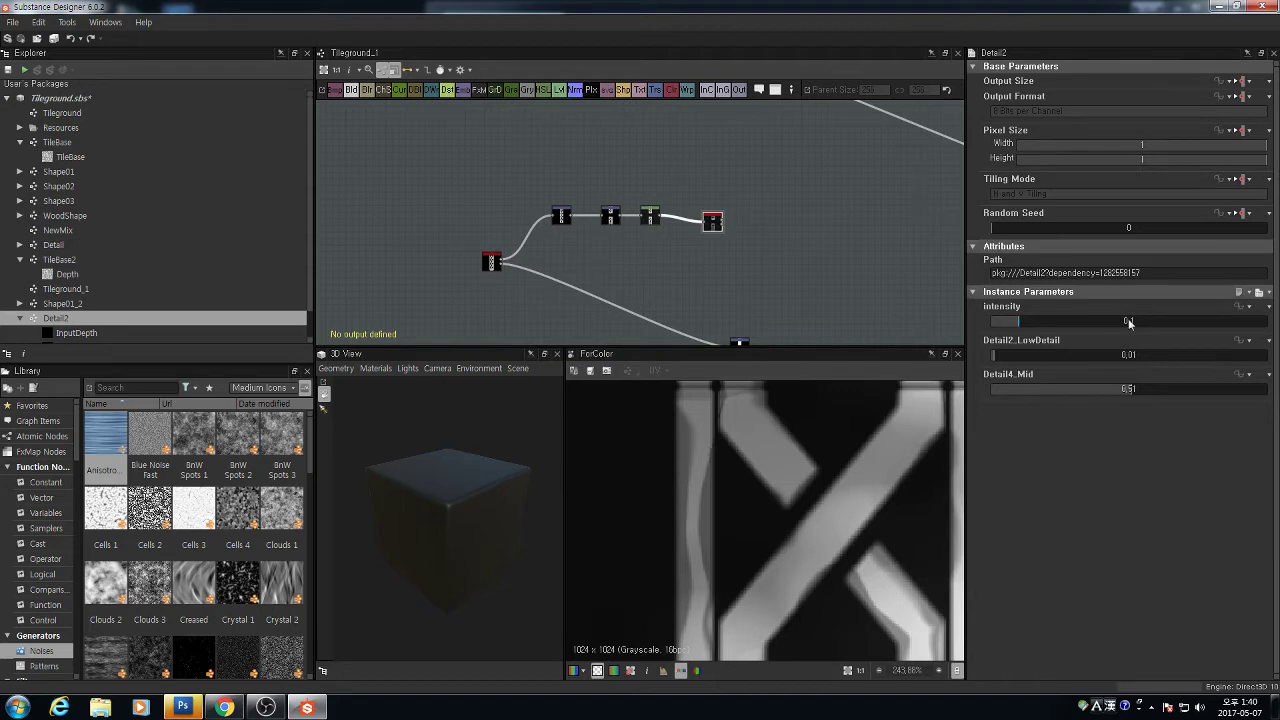
{"action": "left_click_drag", "start_coordinate": [1018, 327], "coordinate": [1002, 332]}
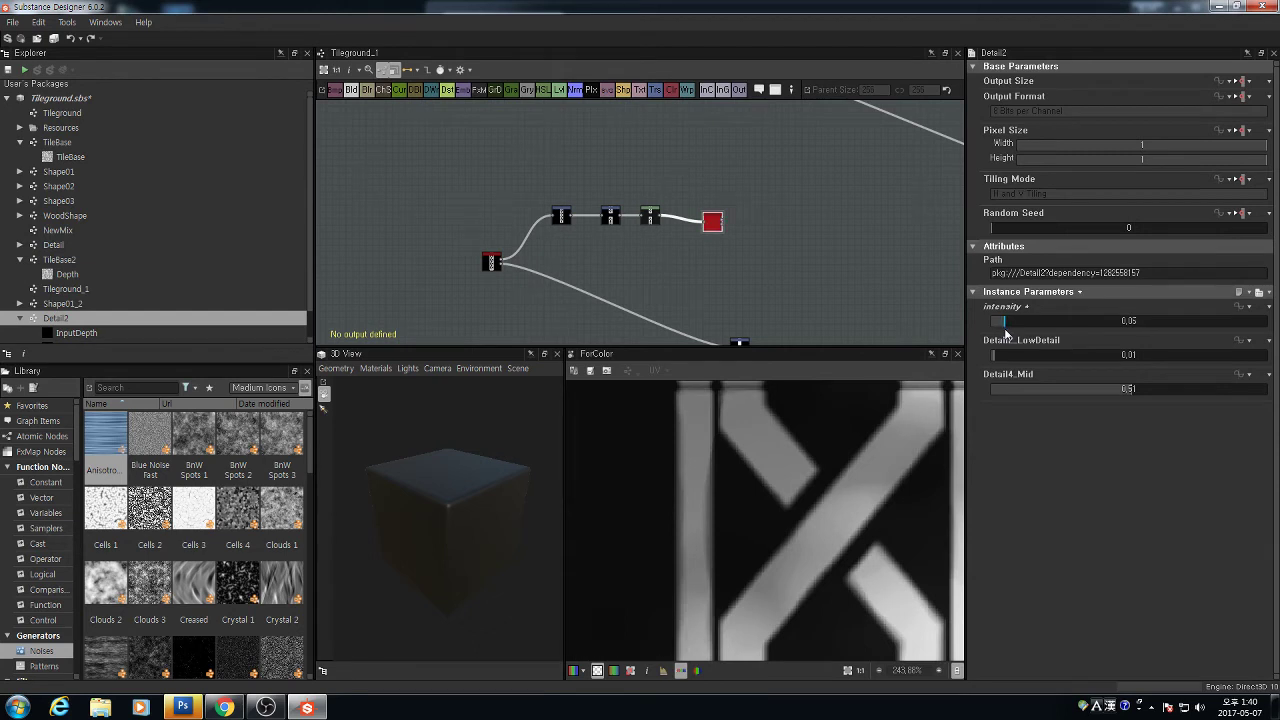
{"action": "scroll", "coordinate": [886, 509], "scroll_direction": "down", "scroll_amount": 4}
{"action": "middle_click_drag", "start_coordinate": [876, 456], "coordinate": [851, 494]}
{"action": "scroll", "coordinate": [890, 474], "scroll_direction": "down", "scroll_amount": 1}
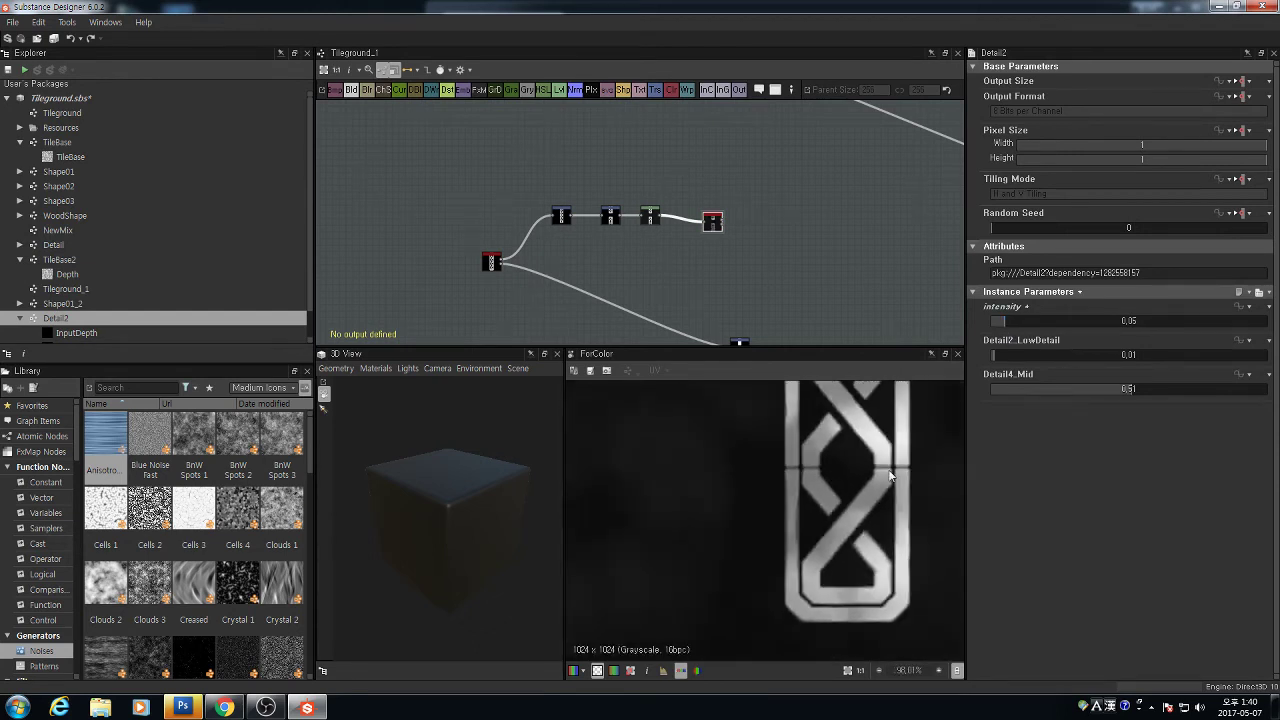
{"action": "scroll", "coordinate": [886, 472], "scroll_direction": "down", "scroll_amount": 7}
{"action": "scroll", "coordinate": [746, 578], "scroll_direction": "up", "scroll_amount": 6}
{"action": "middle_click_drag", "start_coordinate": [743, 611], "coordinate": [752, 579]}
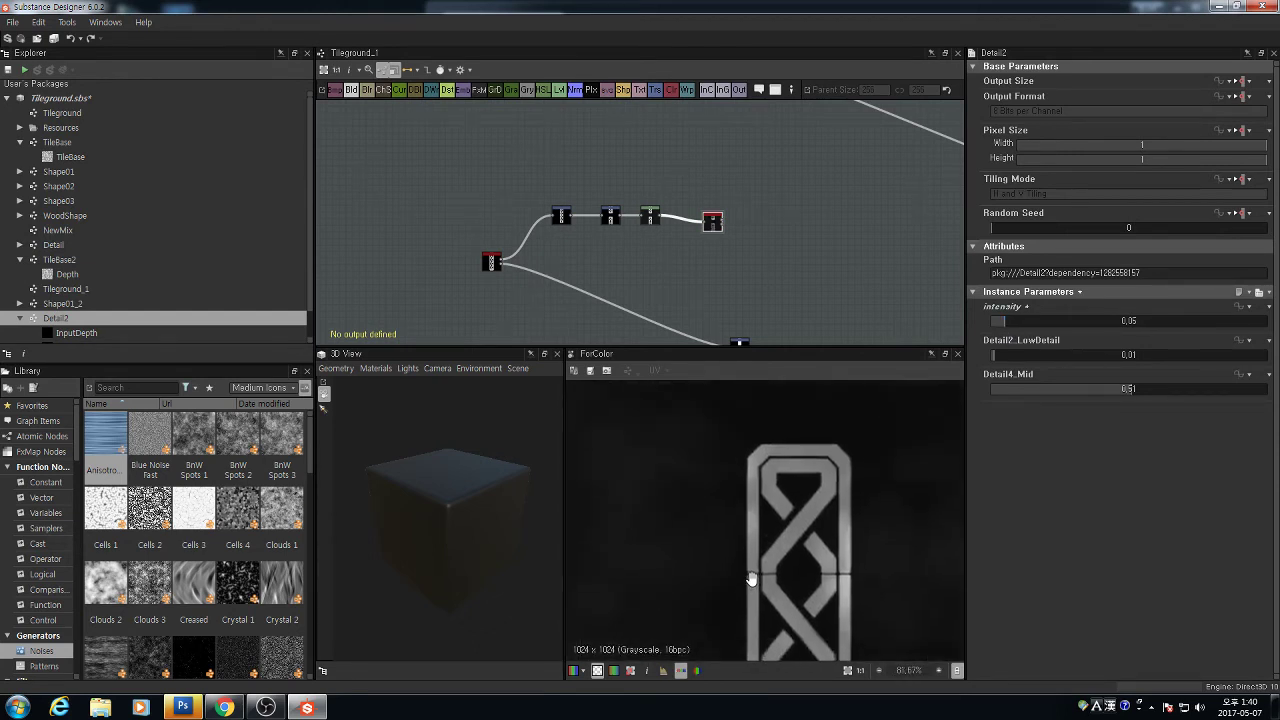
Examine the graph layout from the pattern chain across the shape, wood and snow groups back to the Color_RG and Color_CS groups
{"action": "scroll", "coordinate": [689, 292], "scroll_direction": "down", "scroll_amount": 6}
{"action": "middle_click_drag", "start_coordinate": [723, 292], "coordinate": [712, 321]}
{"action": "scroll", "coordinate": [703, 268], "scroll_direction": "up", "scroll_amount": 5}
{"action": "scroll", "coordinate": [734, 259], "scroll_direction": "down", "scroll_amount": 2}
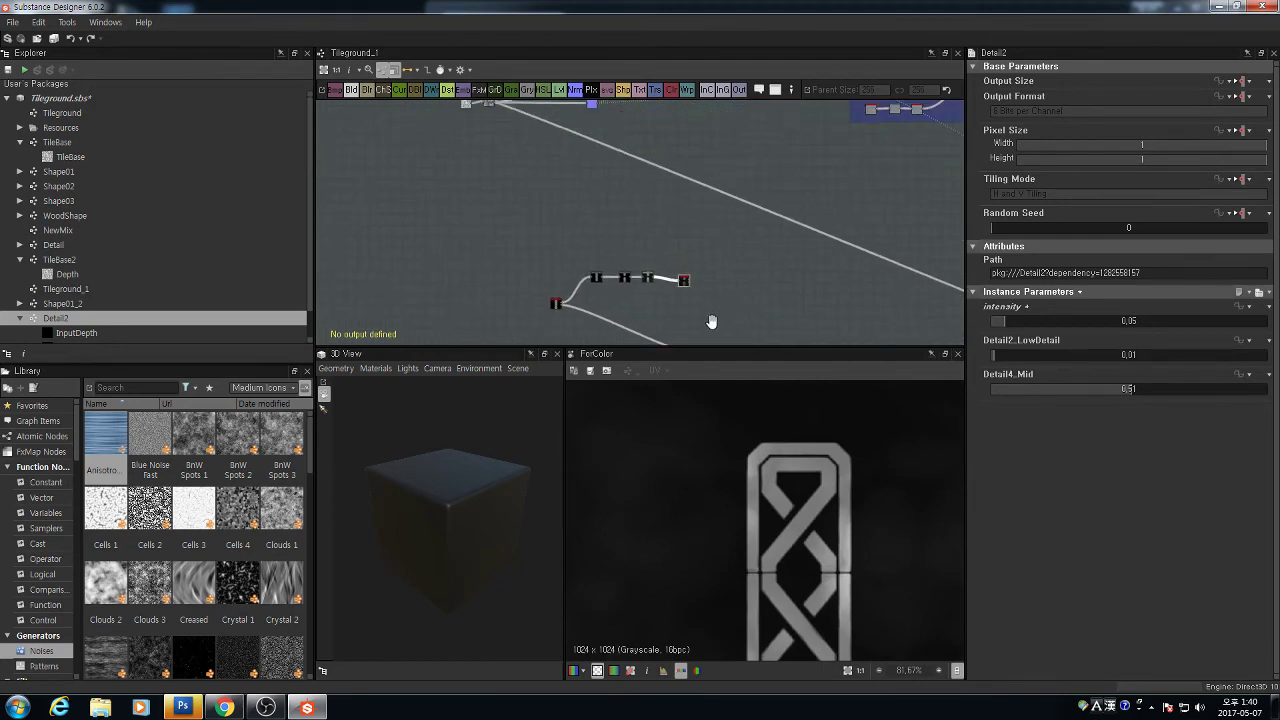
{"action": "scroll", "coordinate": [700, 262], "scroll_direction": "down", "scroll_amount": 5}
{"action": "middle_click_drag", "start_coordinate": [737, 266], "coordinate": [462, 207]}
{"action": "middle_click_drag", "start_coordinate": [667, 231], "coordinate": [493, 216]}
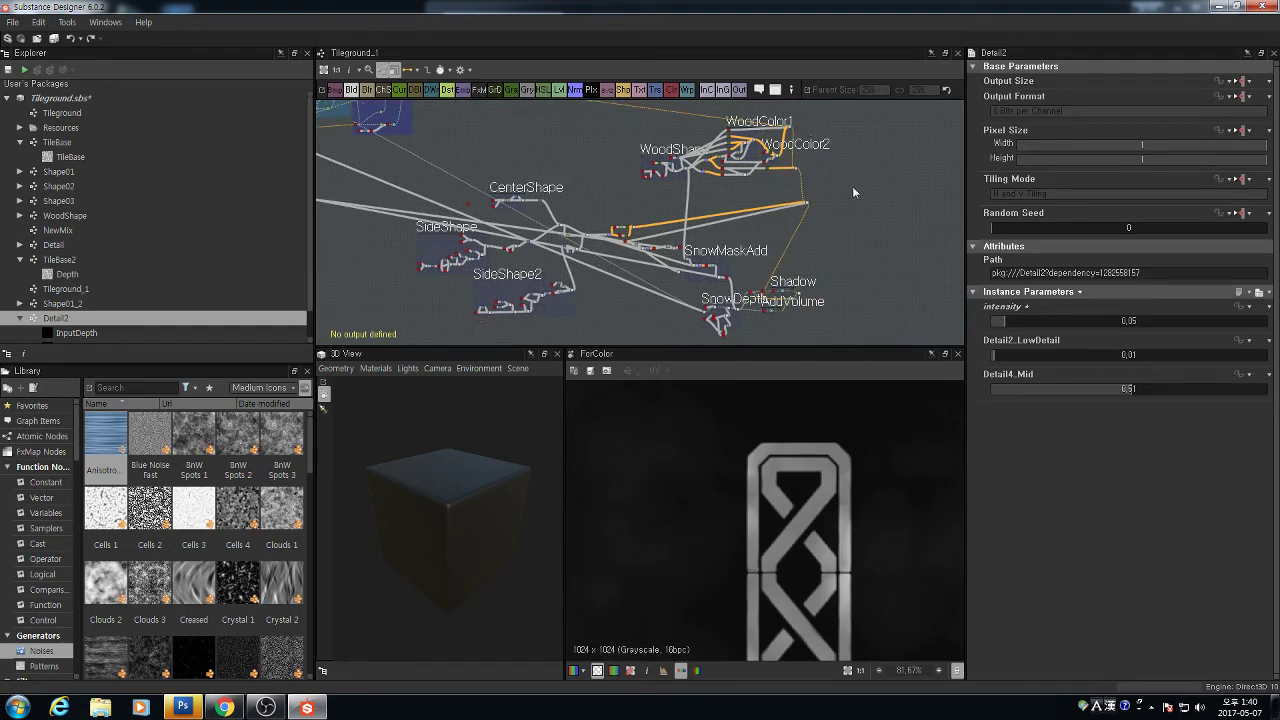
{"action": "left_click", "coordinate": [898, 131]}
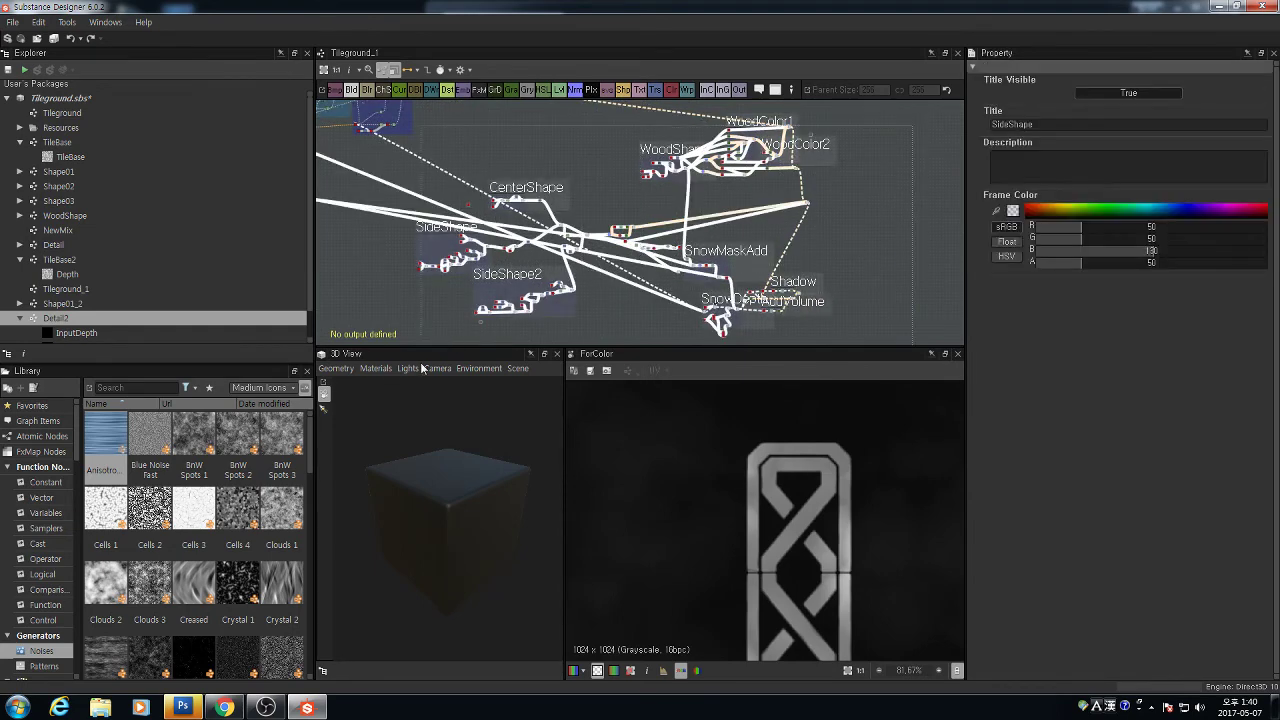
{"action": "left_click_drag", "start_coordinate": [547, 186], "coordinate": [810, 190]}
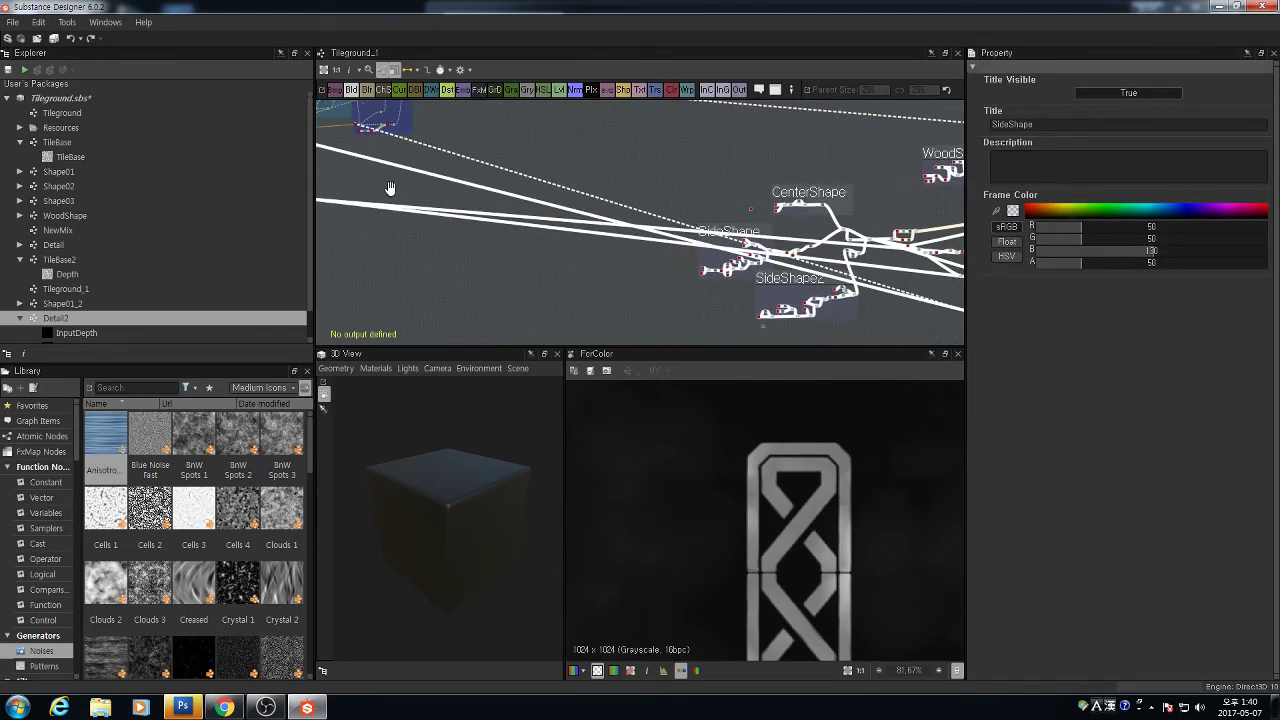
{"action": "middle_click_drag", "start_coordinate": [389, 189], "coordinate": [700, 298]}
{"action": "scroll", "coordinate": [612, 196], "scroll_direction": "up", "scroll_amount": 2}
{"action": "left_click_drag", "start_coordinate": [544, 112], "coordinate": [763, 256]}
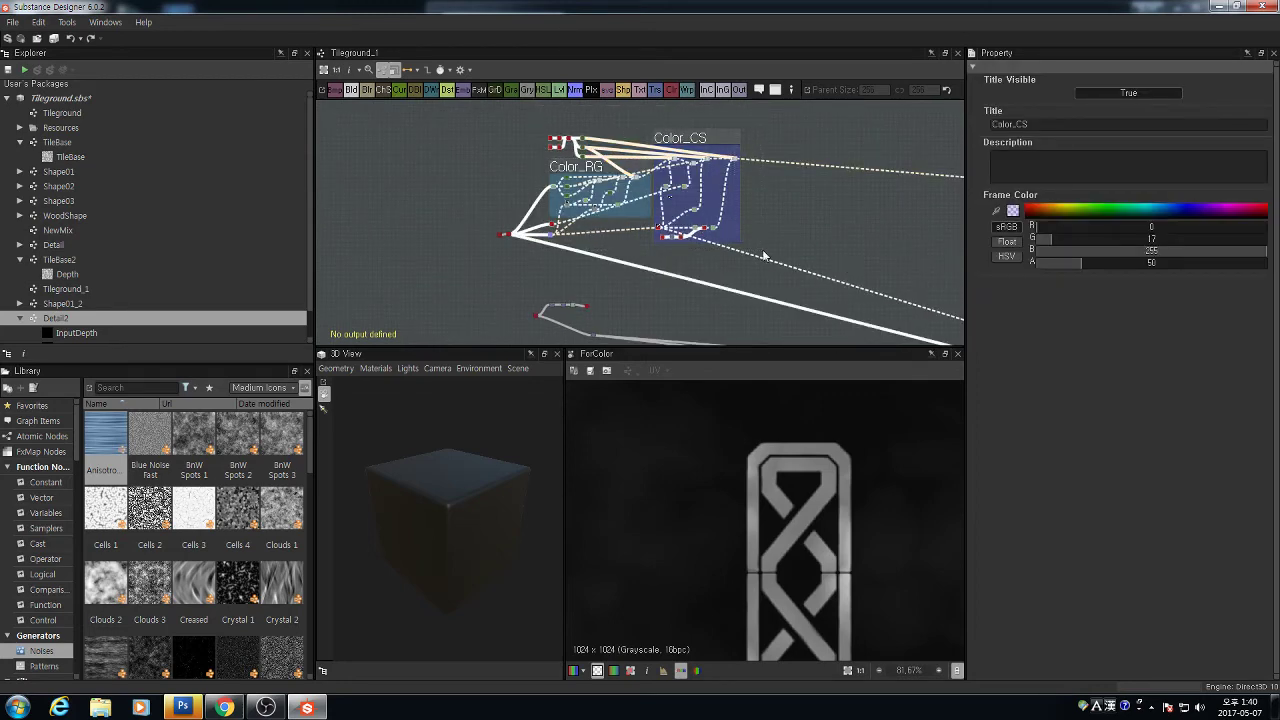
{"action": "scroll", "coordinate": [762, 288], "scroll_direction": "down", "scroll_amount": 2}
{"action": "middle_click_drag", "start_coordinate": [764, 286], "coordinate": [822, 254]}
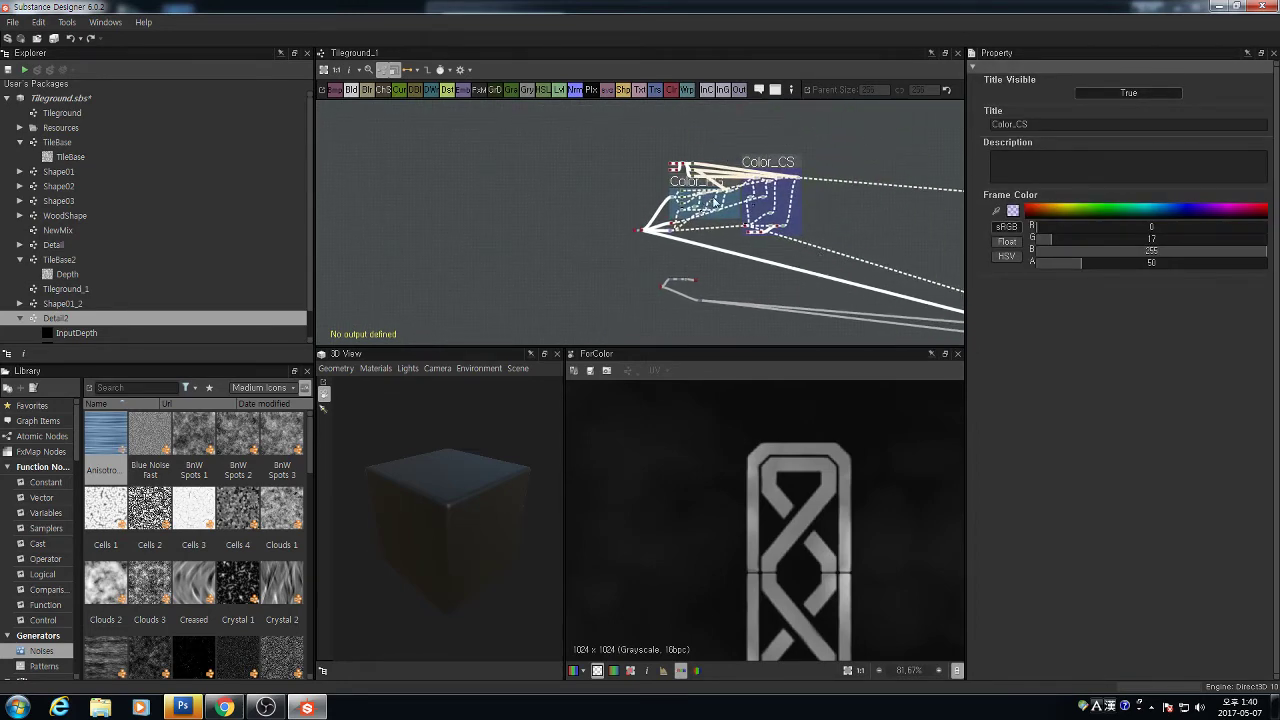
{"action": "scroll", "coordinate": [775, 184], "scroll_direction": "up", "scroll_amount": 7}
{"action": "middle_click_drag", "start_coordinate": [688, 234], "coordinate": [852, 211]}
{"action": "scroll", "coordinate": [858, 214], "scroll_direction": "down", "scroll_amount": 4}
{"action": "middle_click_drag", "start_coordinate": [418, 238], "coordinate": [522, 233]}
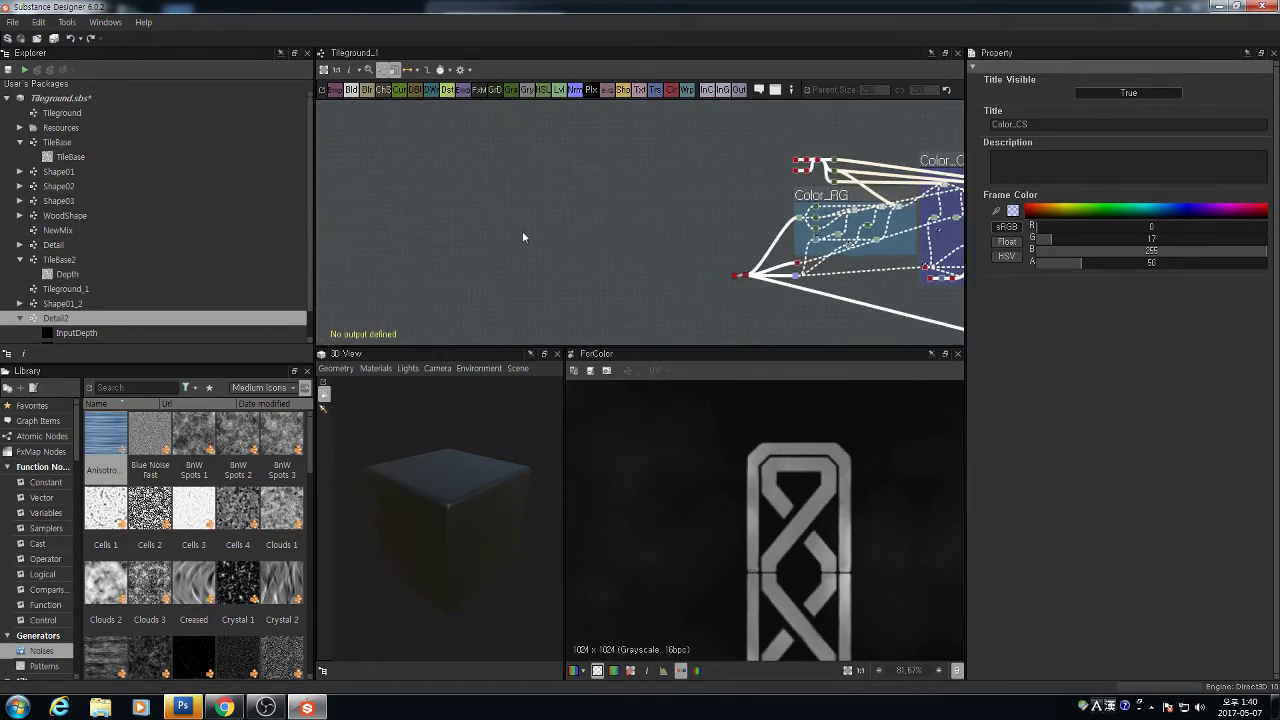
Duplicate the Color_RG and Color_CS groups together with the red and green nodes above them
{"action": "middle_click_drag", "start_coordinate": [850, 271], "coordinate": [560, 253]}
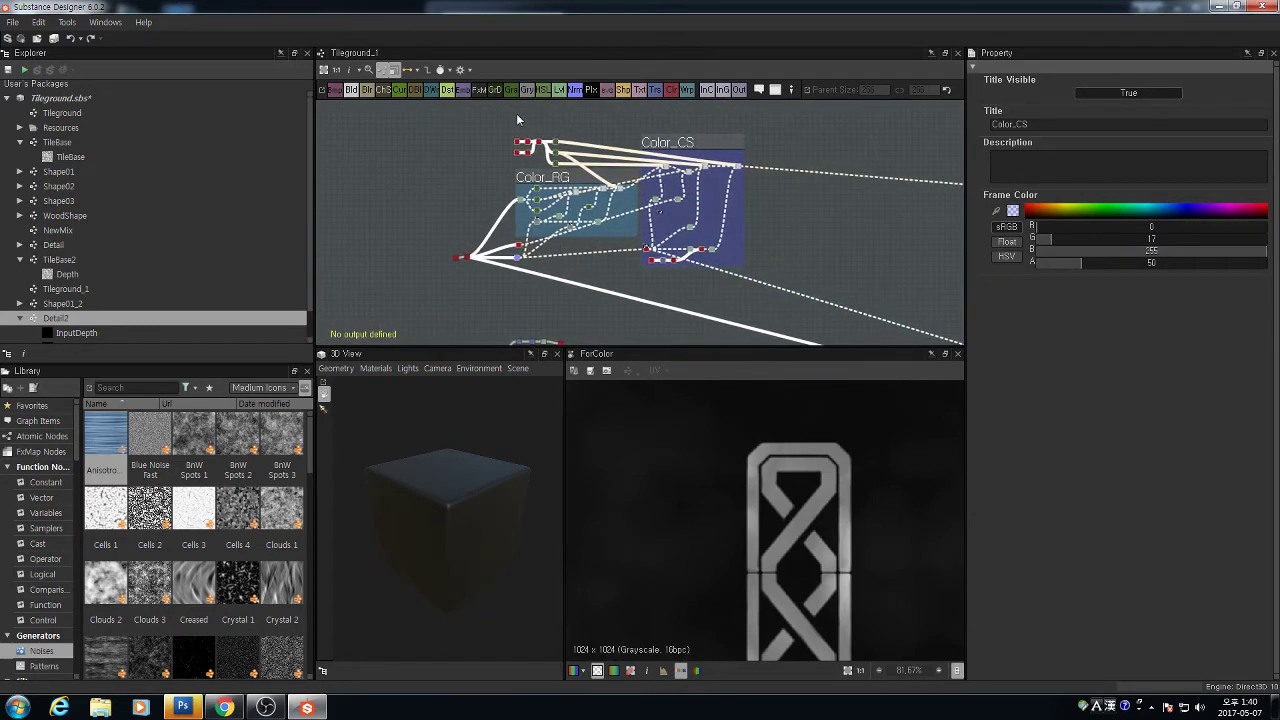
{"action": "left_click_drag", "start_coordinate": [517, 114], "coordinate": [770, 288]}
{"action": "middle_click_drag", "start_coordinate": [537, 235], "coordinate": [891, 258]}
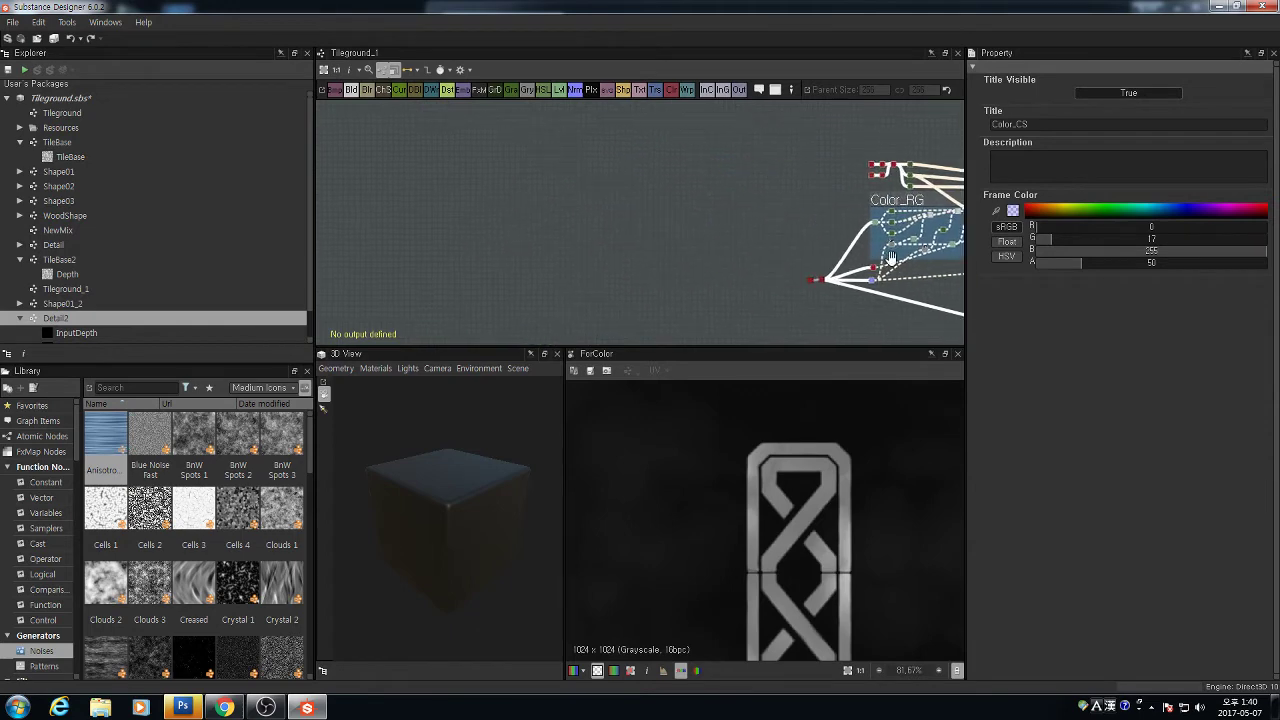
{"action": "key", "text": "f"}
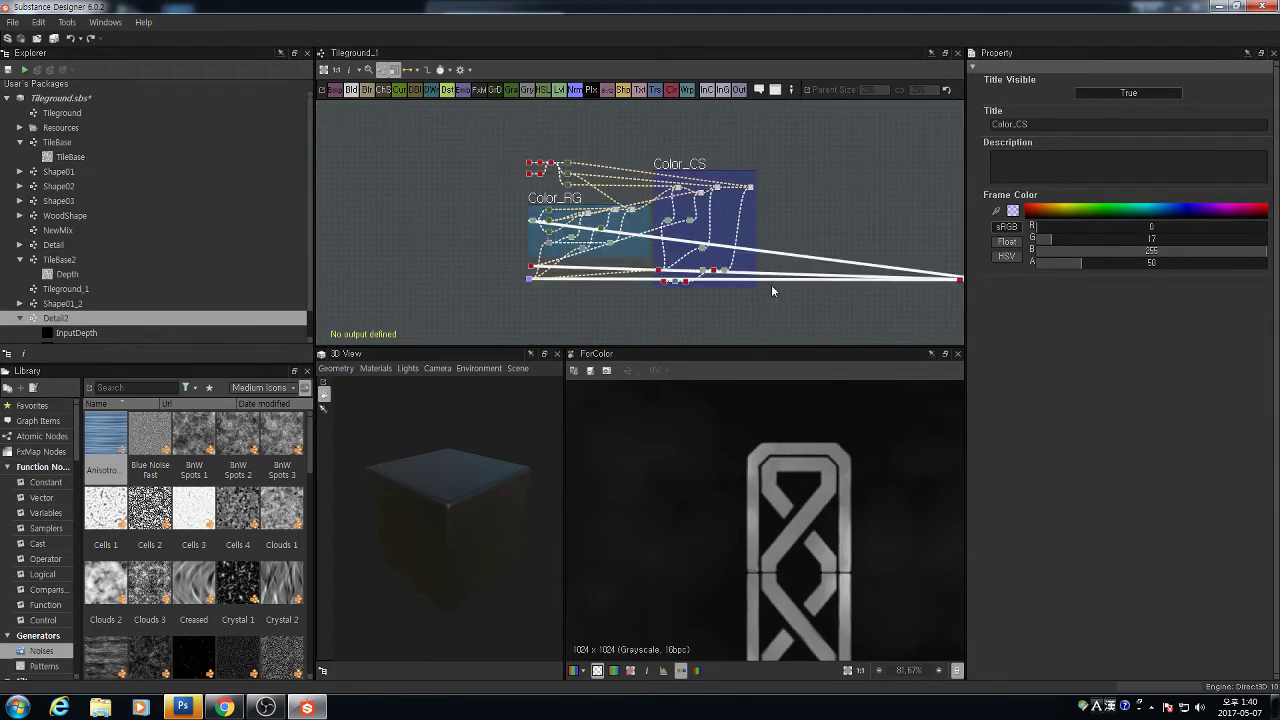
Disconnect the duplicated color groups' incoming links from the original tile branch
{"action": "middle_click_drag", "start_coordinate": [771, 287], "coordinate": [602, 237]}
{"action": "left_click_drag", "start_coordinate": [718, 185], "coordinate": [440, 152]}
{"action": "key", "text": "Delete"}
{"action": "scroll", "coordinate": [680, 294], "scroll_direction": "down", "scroll_amount": 2}
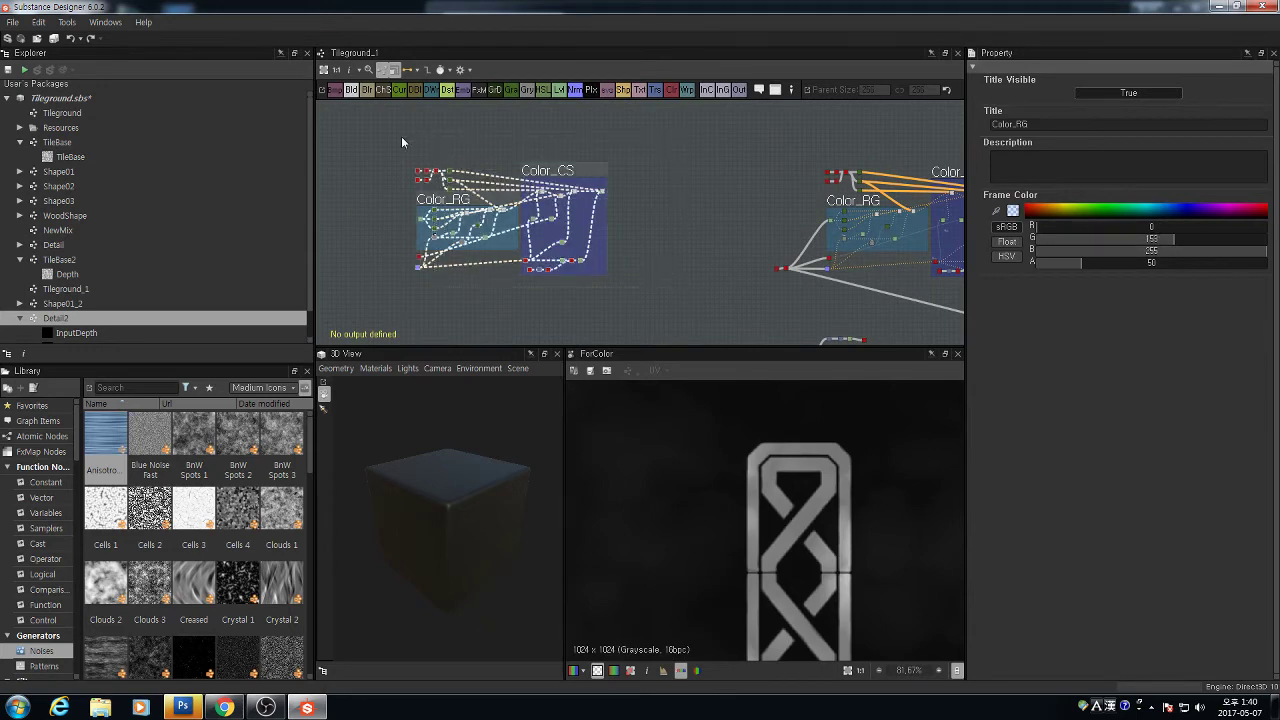
Move the duplicated color groups into the empty area to the lower left of the original color groups
{"action": "key", "text": "f"}
{"action": "scroll", "coordinate": [675, 243], "scroll_direction": "down", "scroll_amount": 6}
{"action": "middle_click_drag", "start_coordinate": [669, 253], "coordinate": [507, 193]}
{"action": "left_click_drag", "start_coordinate": [538, 140], "coordinate": [570, 220]}
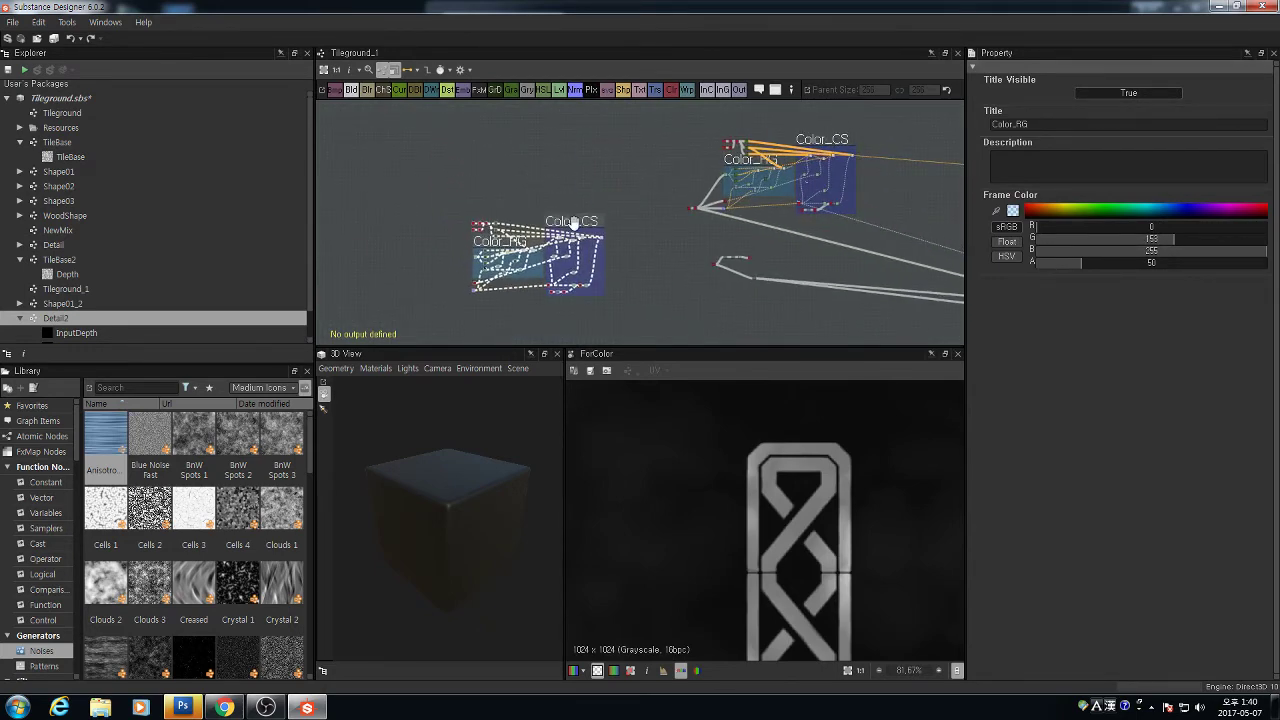
Trace the outgoing links of the node below the pattern chain towards the CenterShape and SideShape groups
{"action": "middle_click_drag", "start_coordinate": [726, 280], "coordinate": [720, 234]}
{"action": "scroll", "coordinate": [742, 225], "scroll_direction": "up", "scroll_amount": 7}
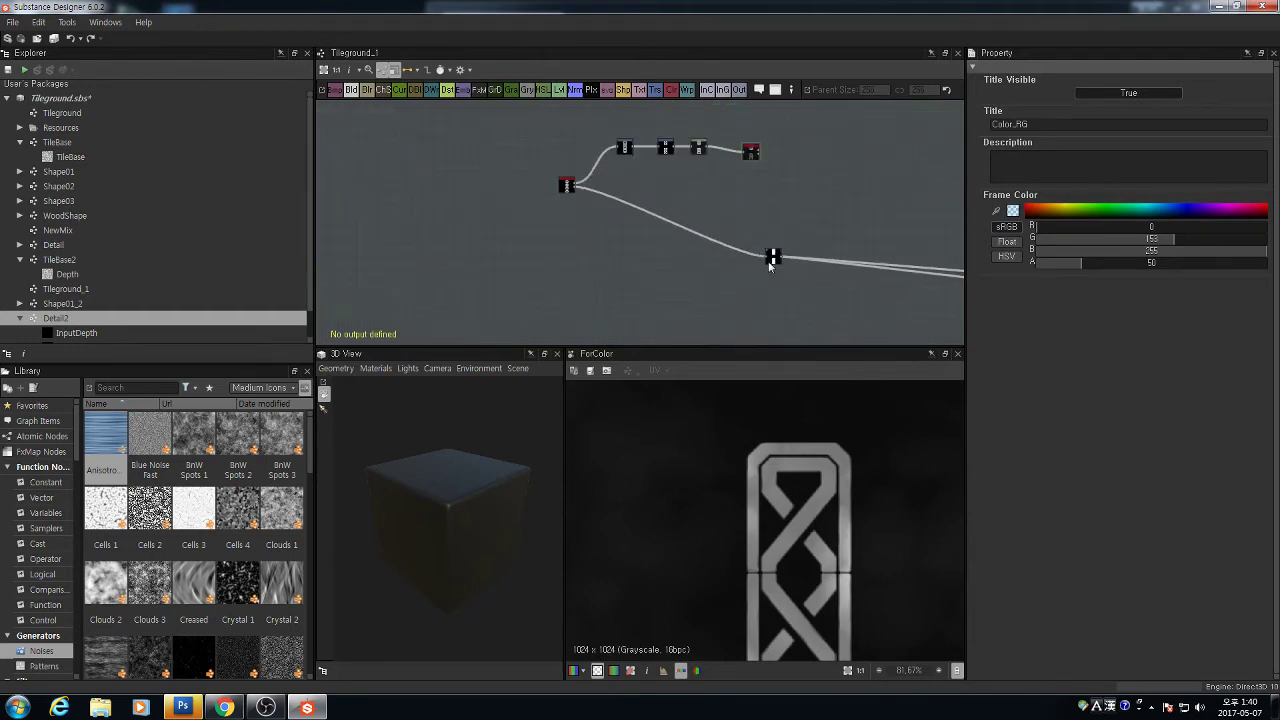
{"action": "middle_click_drag", "start_coordinate": [890, 268], "coordinate": [662, 211]}
{"action": "scroll", "coordinate": [662, 211], "scroll_direction": "down", "scroll_amount": 3}
{"action": "scroll", "coordinate": [820, 200], "scroll_direction": "down", "scroll_amount": 3}
{"action": "middle_click_drag", "start_coordinate": [775, 216], "coordinate": [635, 209]}
{"action": "left_click", "coordinate": [637, 207]}
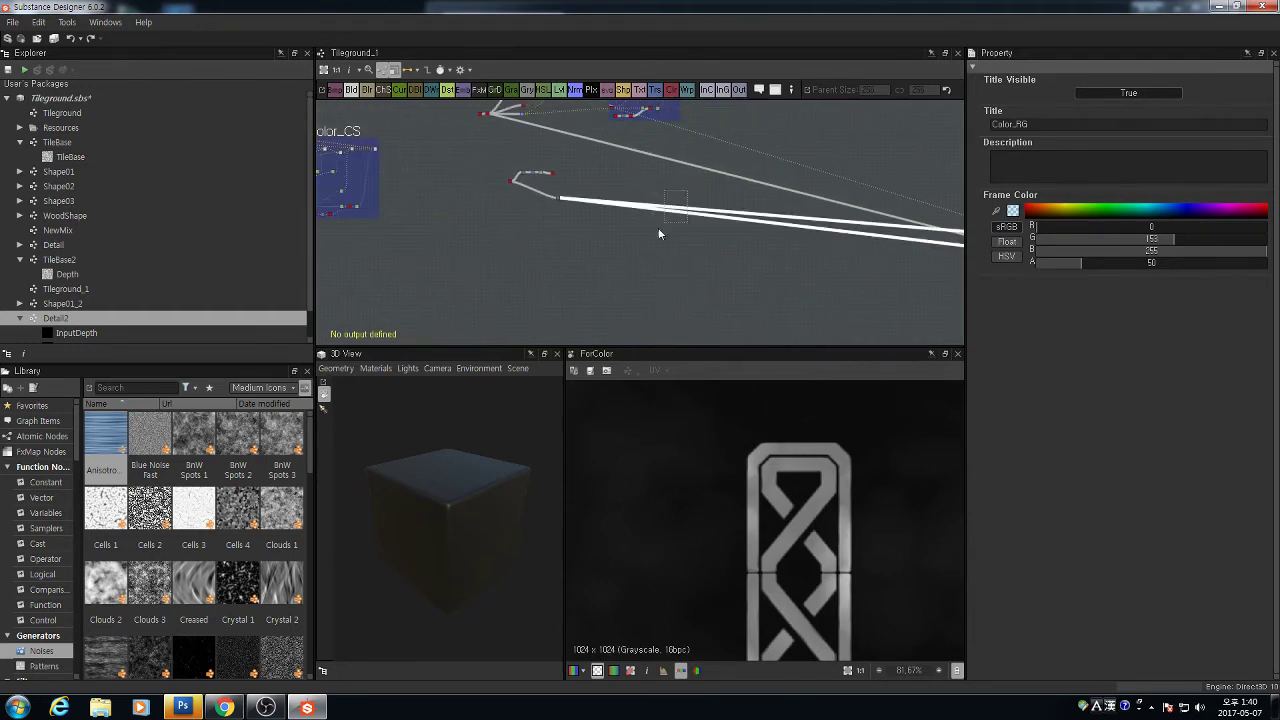
{"action": "scroll", "coordinate": [668, 238], "scroll_direction": "down", "scroll_amount": 2}
{"action": "middle_click_drag", "start_coordinate": [767, 248], "coordinate": [450, 217]}
{"action": "scroll", "coordinate": [800, 222], "scroll_direction": "up", "scroll_amount": 3}
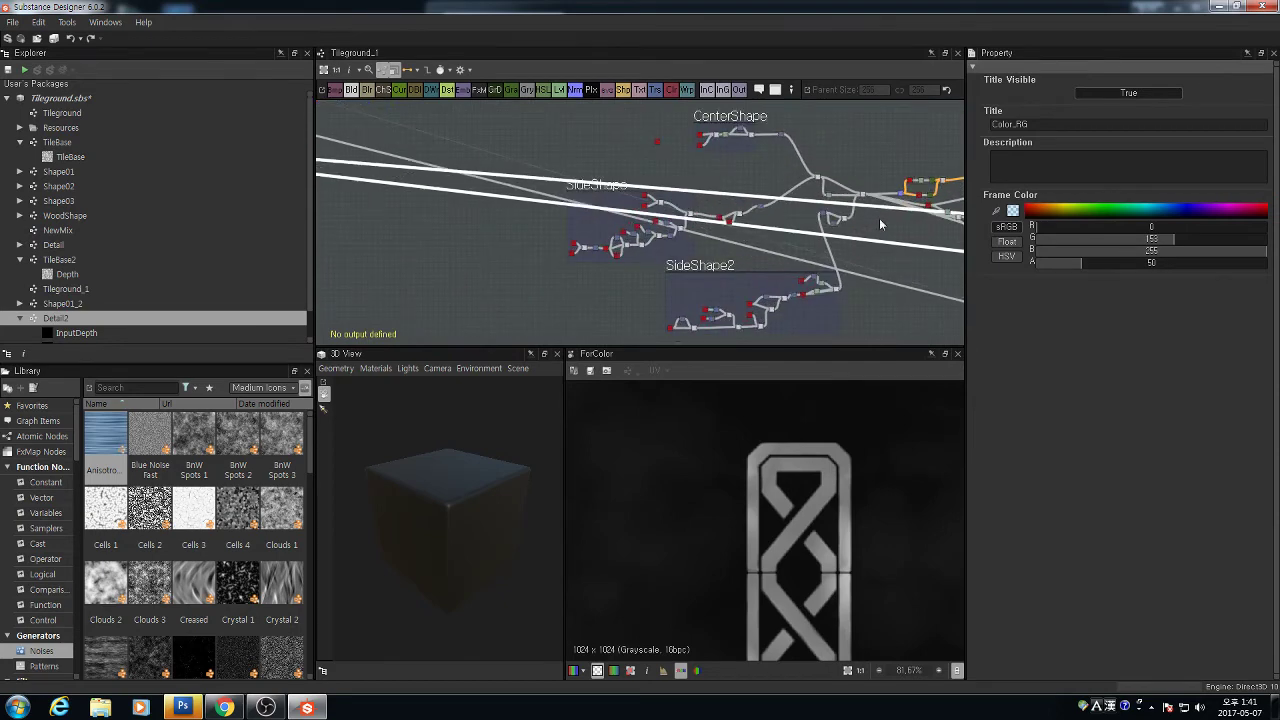
{"action": "scroll", "coordinate": [878, 222], "scroll_direction": "down", "scroll_amount": 3}
{"action": "middle_click_drag", "start_coordinate": [330, 190], "coordinate": [545, 234]}
{"action": "scroll", "coordinate": [538, 212], "scroll_direction": "up", "scroll_amount": 3}
{"action": "scroll", "coordinate": [530, 205], "scroll_direction": "up", "scroll_amount": 2}
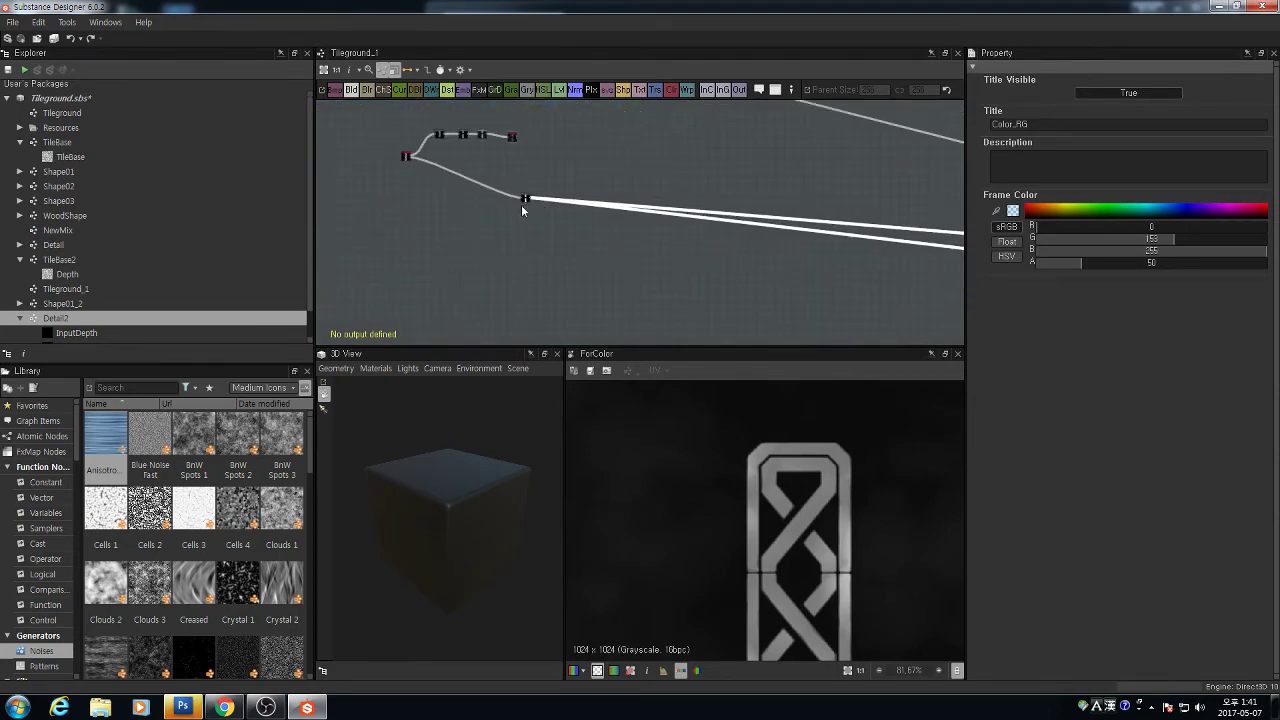
Disconnect the lower branch node from the pattern source and move it away towards the shape groups
{"action": "left_click", "coordinate": [494, 182]}
{"action": "scroll", "coordinate": [527, 205], "scroll_direction": "down", "scroll_amount": 2}
{"action": "middle_click_drag", "start_coordinate": [527, 205], "coordinate": [423, 191]}
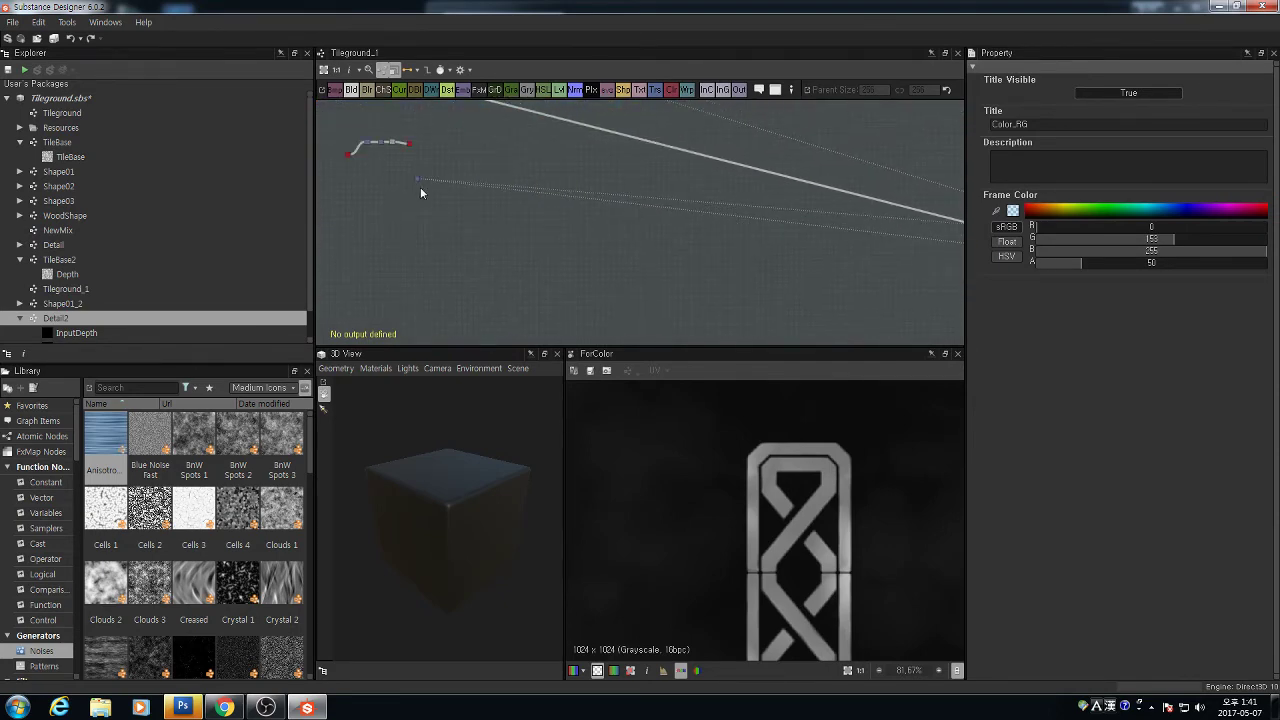
{"action": "scroll", "coordinate": [425, 190], "scroll_direction": "down", "scroll_amount": 2}
{"action": "left_click_drag", "start_coordinate": [426, 187], "coordinate": [799, 187]}
{"action": "left_click_drag", "start_coordinate": [231, 187], "coordinate": [350, 226]}
Align the pattern chain's source, Transformation, Levels and Detail2 nodes into one compact row
{"action": "middle_click_drag", "start_coordinate": [442, 240], "coordinate": [652, 296]}
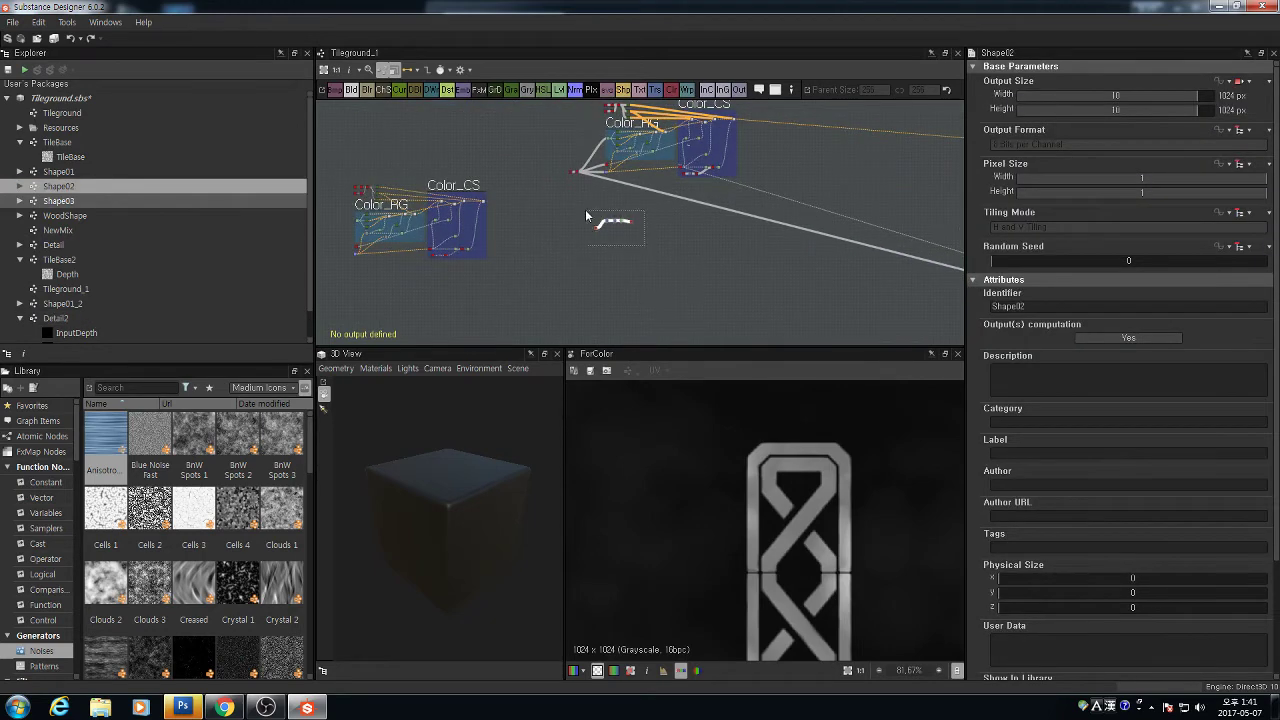
{"action": "scroll", "coordinate": [640, 229], "scroll_direction": "up", "scroll_amount": 2}
{"action": "scroll", "coordinate": [574, 226], "scroll_direction": "up", "scroll_amount": 4}
{"action": "left_click_drag", "start_coordinate": [566, 226], "coordinate": [512, 177]}
{"action": "left_click_drag", "start_coordinate": [750, 187], "coordinate": [543, 188]}
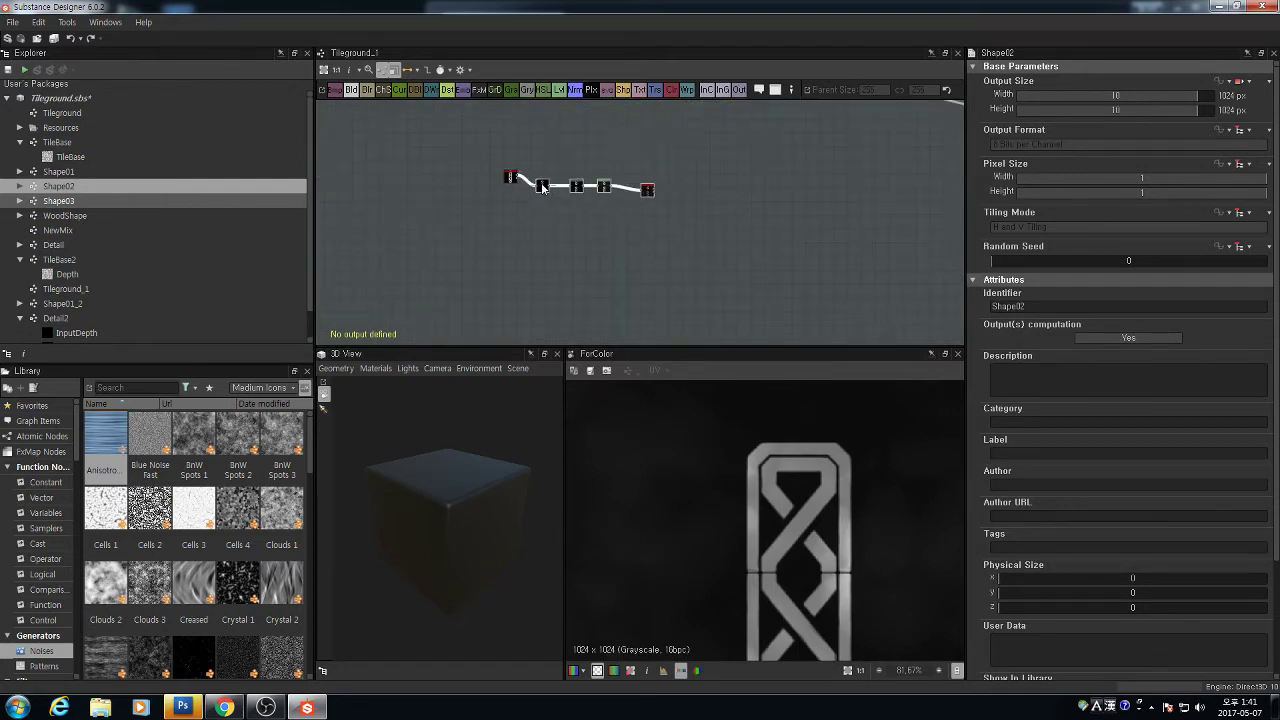
Compare the tile branch's Detail2 output with the pattern chain's Detail2 output in the 2D preview
{"action": "scroll", "coordinate": [553, 192], "scroll_direction": "down", "scroll_amount": 2}
{"action": "middle_click_drag", "start_coordinate": [552, 194], "coordinate": [550, 293]}
{"action": "double_click", "coordinate": [500, 144]}
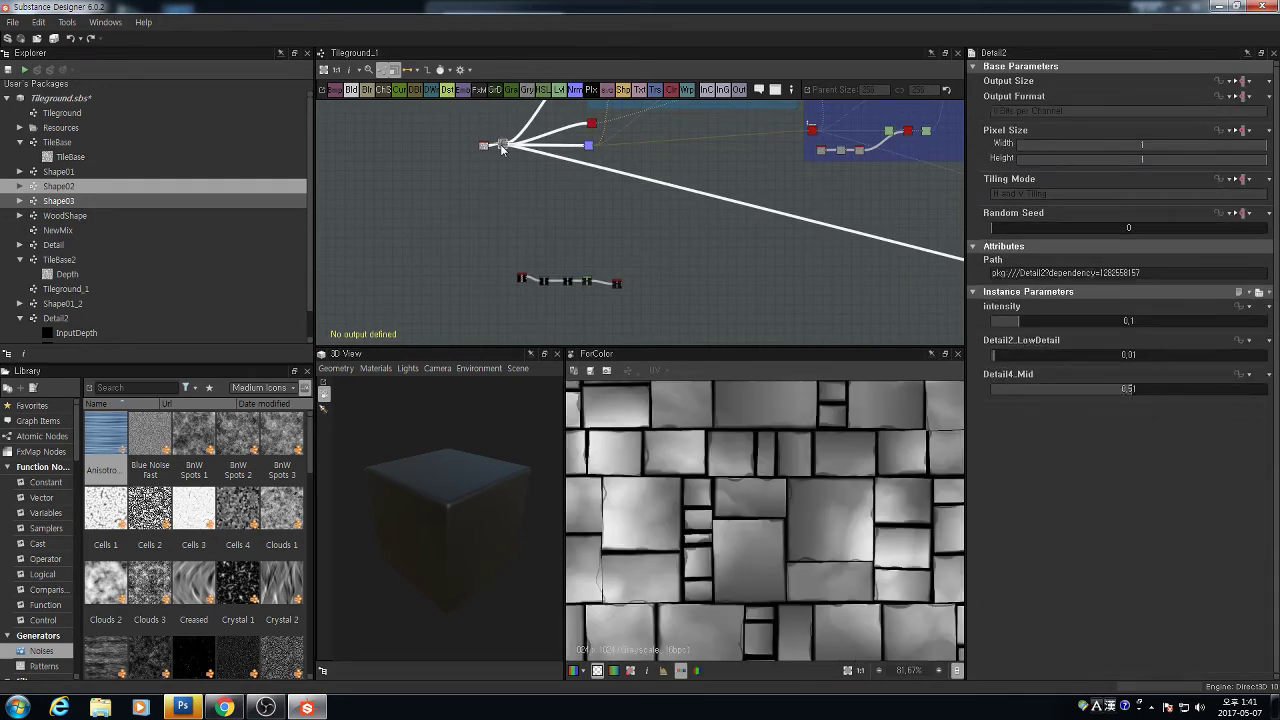
{"action": "double_click", "coordinate": [616, 282]}
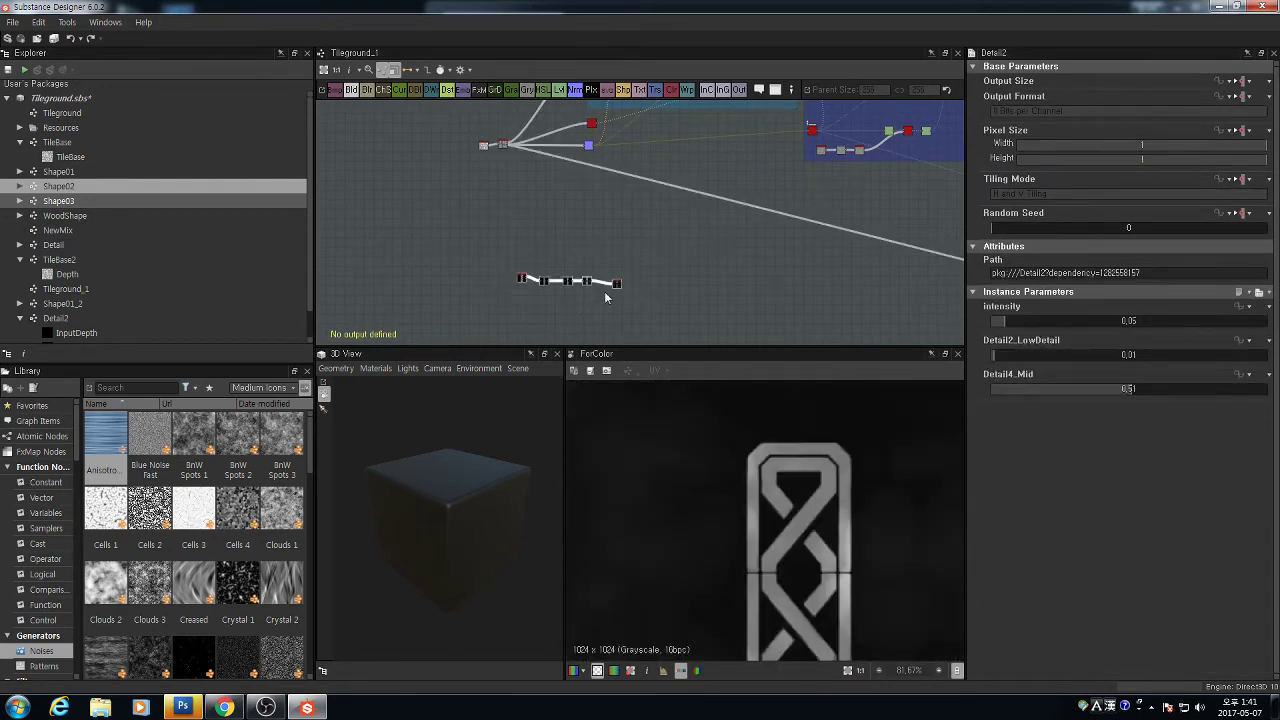
Move the pattern chain up to just below the tile branch's Detail2 node
{"action": "left_click_drag", "start_coordinate": [617, 287], "coordinate": [519, 207]}
{"action": "scroll", "coordinate": [519, 207], "scroll_direction": "up", "scroll_amount": 2}
{"action": "scroll", "coordinate": [520, 250], "scroll_direction": "down", "scroll_amount": 3}
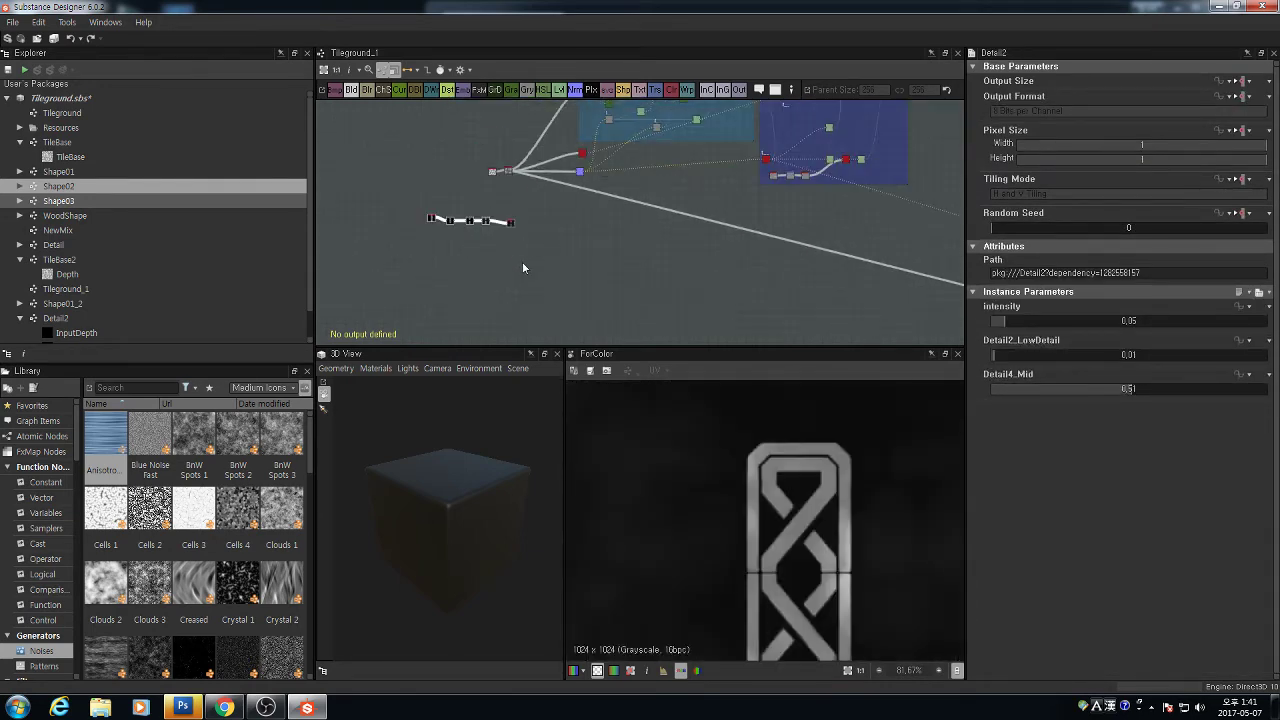
Move the duplicated Color_RG and Color_CS groups to the right, beneath the original color groups and the pattern chain
{"action": "scroll", "coordinate": [669, 231], "scroll_direction": "down", "scroll_amount": 3}
{"action": "middle_click_drag", "start_coordinate": [670, 231], "coordinate": [731, 222]}
{"action": "left_click_drag", "start_coordinate": [386, 176], "coordinate": [553, 329]}
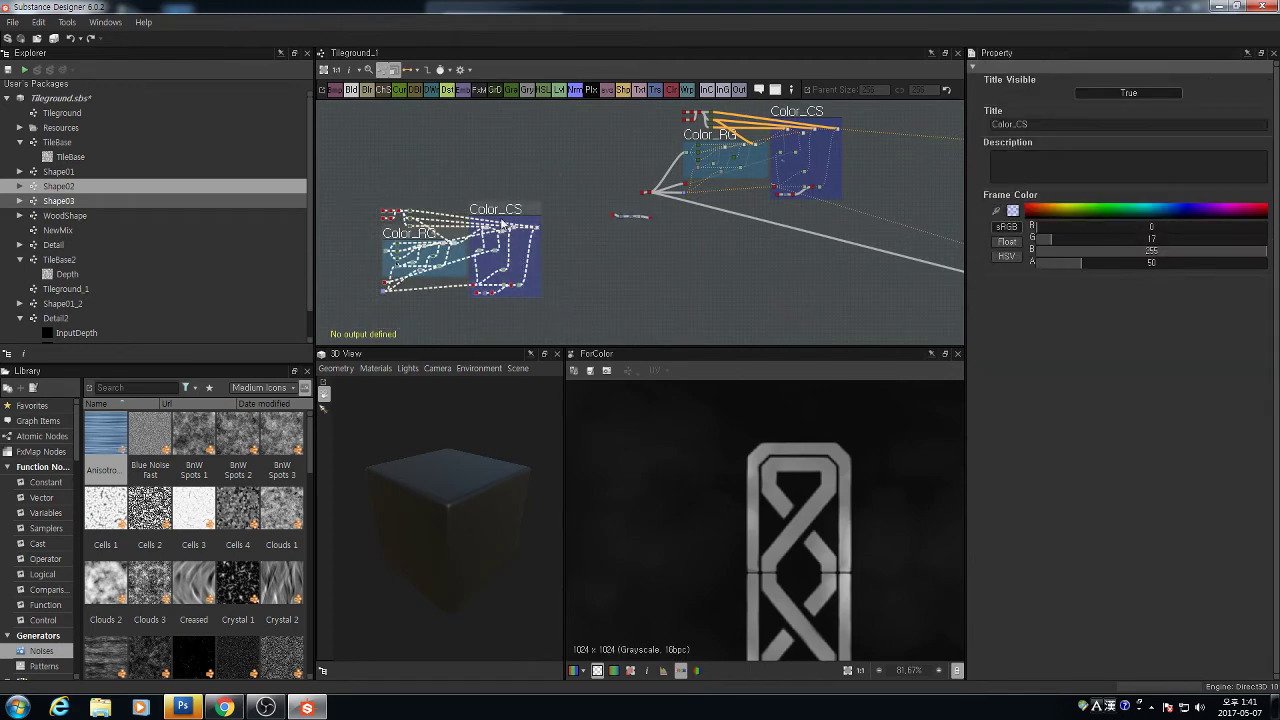
{"action": "left_click_drag", "start_coordinate": [500, 212], "coordinate": [778, 237]}
{"action": "scroll", "coordinate": [687, 235], "scroll_direction": "up", "scroll_amount": 3}
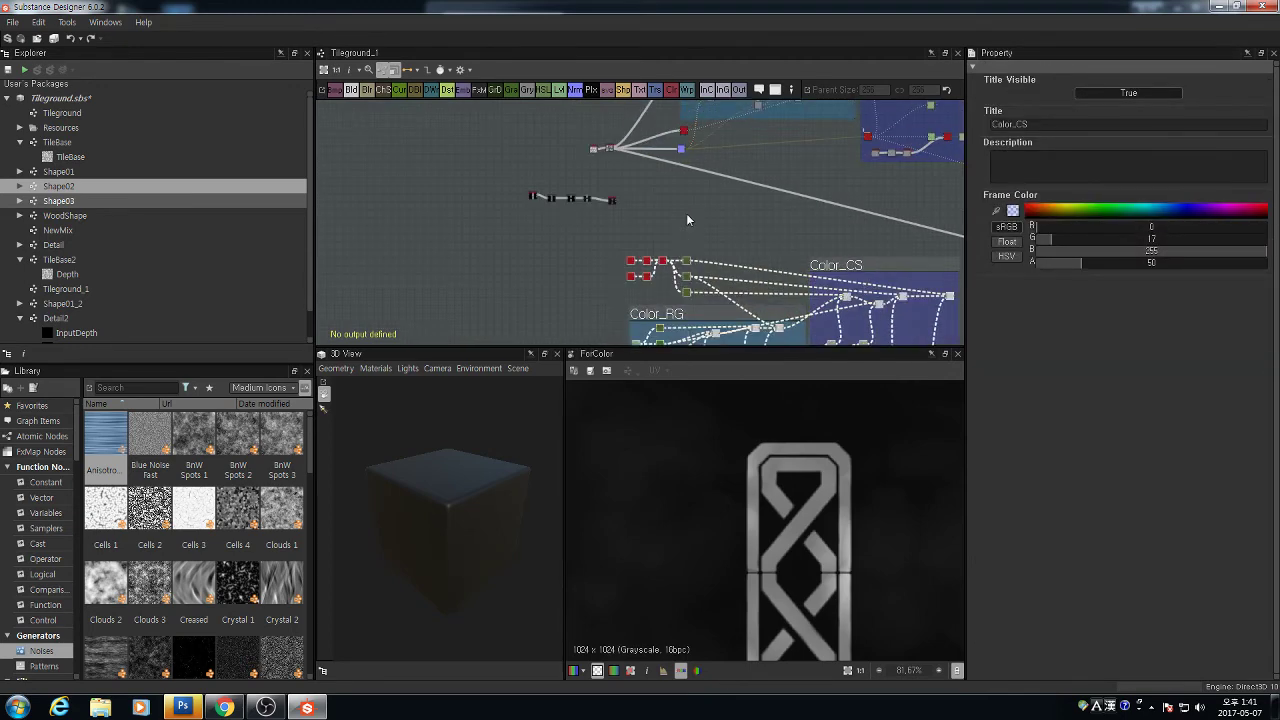
{"action": "left_click", "coordinate": [686, 214]}
Connect the pattern Detail2 output to the first green node in the duplicated Color_RG group and place the chain beside it
{"action": "scroll", "coordinate": [618, 142], "scroll_direction": "up", "scroll_amount": 3}
{"action": "middle_click_drag", "start_coordinate": [617, 138], "coordinate": [653, 161]}
{"action": "scroll", "coordinate": [650, 265], "scroll_direction": "down", "scroll_amount": 5}
{"action": "scroll", "coordinate": [667, 288], "scroll_direction": "up", "scroll_amount": 3}
{"action": "middle_click_drag", "start_coordinate": [643, 299], "coordinate": [649, 265]}
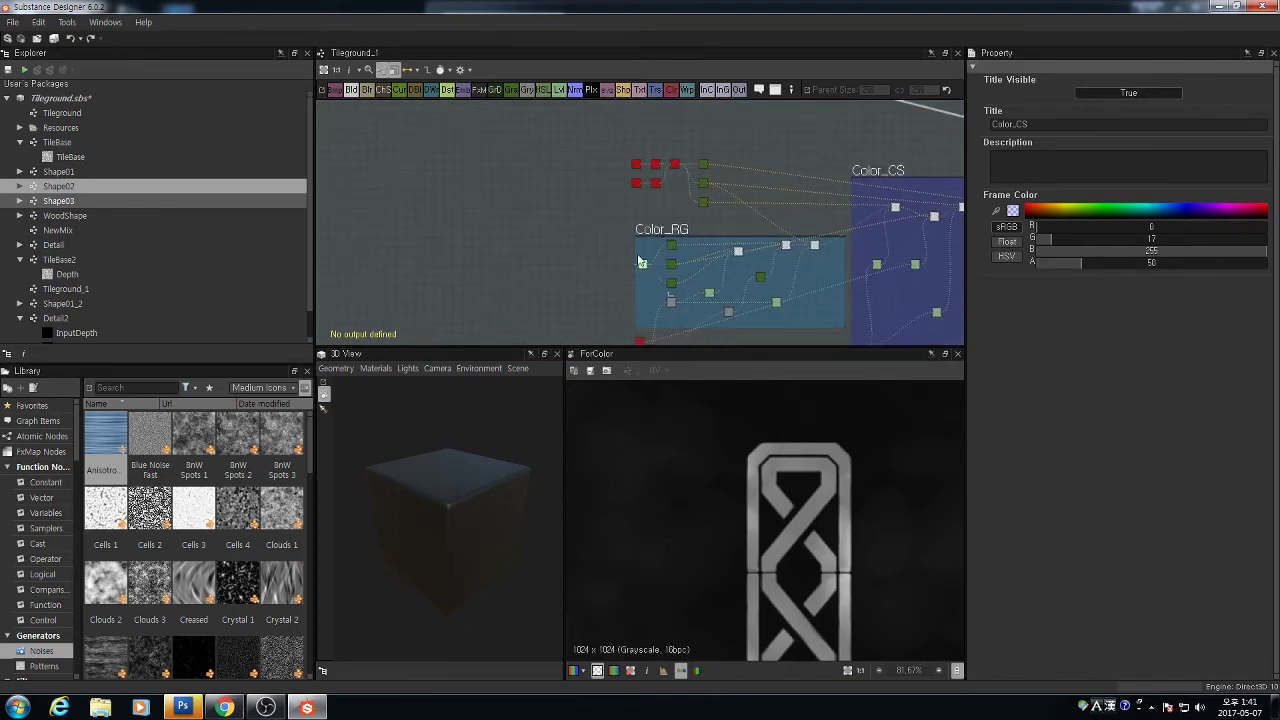
{"action": "scroll", "coordinate": [638, 257], "scroll_direction": "down", "scroll_amount": 1}
{"action": "middle_click_drag", "start_coordinate": [615, 174], "coordinate": [623, 228]}
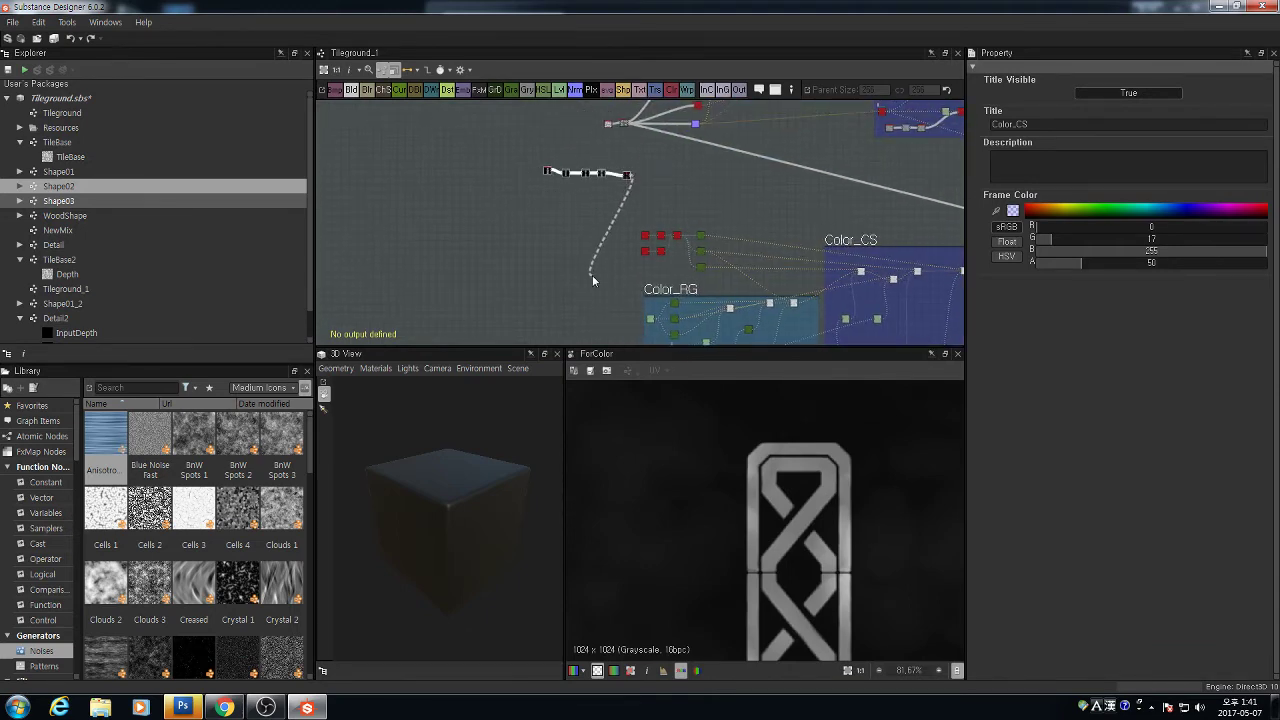
{"action": "left_click_drag", "start_coordinate": [627, 177], "coordinate": [623, 328]}
{"action": "scroll", "coordinate": [623, 331], "scroll_direction": "up", "scroll_amount": 3}
{"action": "middle_click_drag", "start_coordinate": [640, 338], "coordinate": [610, 147]}
{"action": "left_click", "coordinate": [653, 253]}
{"action": "scroll", "coordinate": [645, 249], "scroll_direction": "up", "scroll_amount": 3}
{"action": "scroll", "coordinate": [600, 274], "scroll_direction": "down", "scroll_amount": 2}
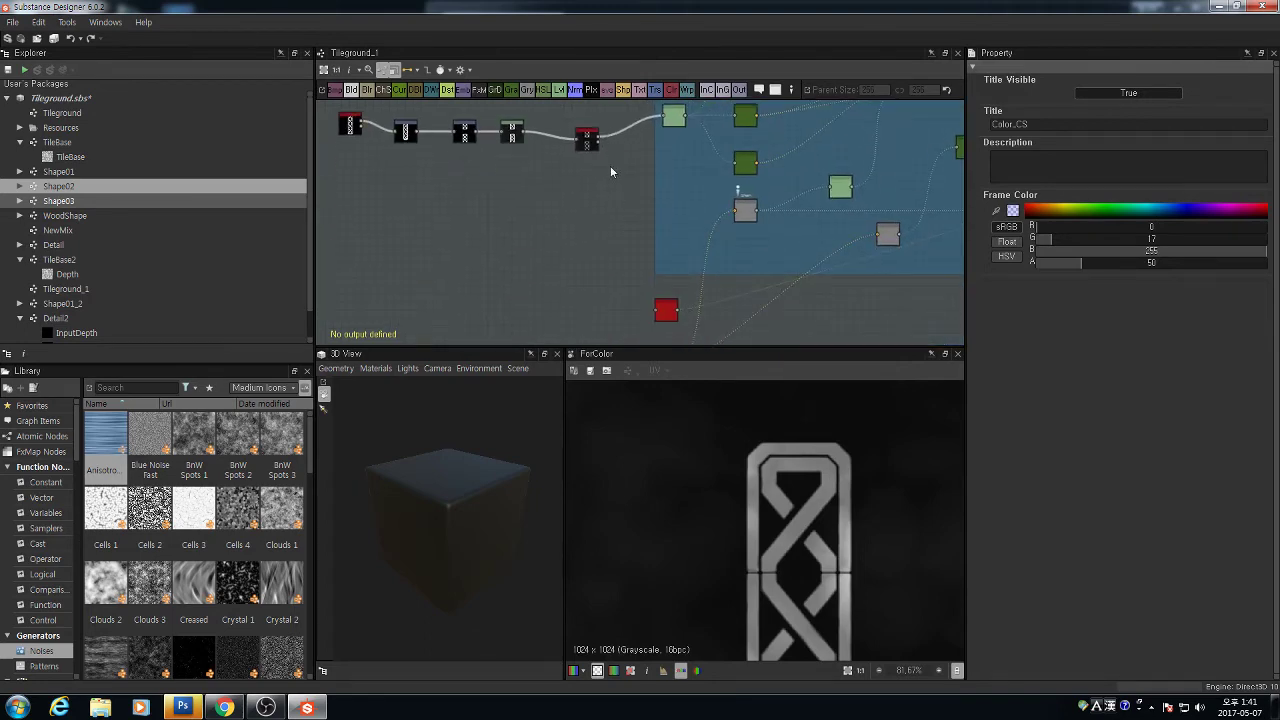
Connect the pattern Detail2 node to the red and blue nodes below the duplicated Color_RG group
{"action": "left_click_drag", "start_coordinate": [654, 306], "coordinate": [655, 305]}
{"action": "middle_click_drag", "start_coordinate": [634, 300], "coordinate": [698, 312]}
{"action": "scroll", "coordinate": [660, 221], "scroll_direction": "down", "scroll_amount": 1}
{"action": "left_click_drag", "start_coordinate": [413, 124], "coordinate": [606, 260]}
{"action": "middle_click_drag", "start_coordinate": [744, 336], "coordinate": [720, 258]}
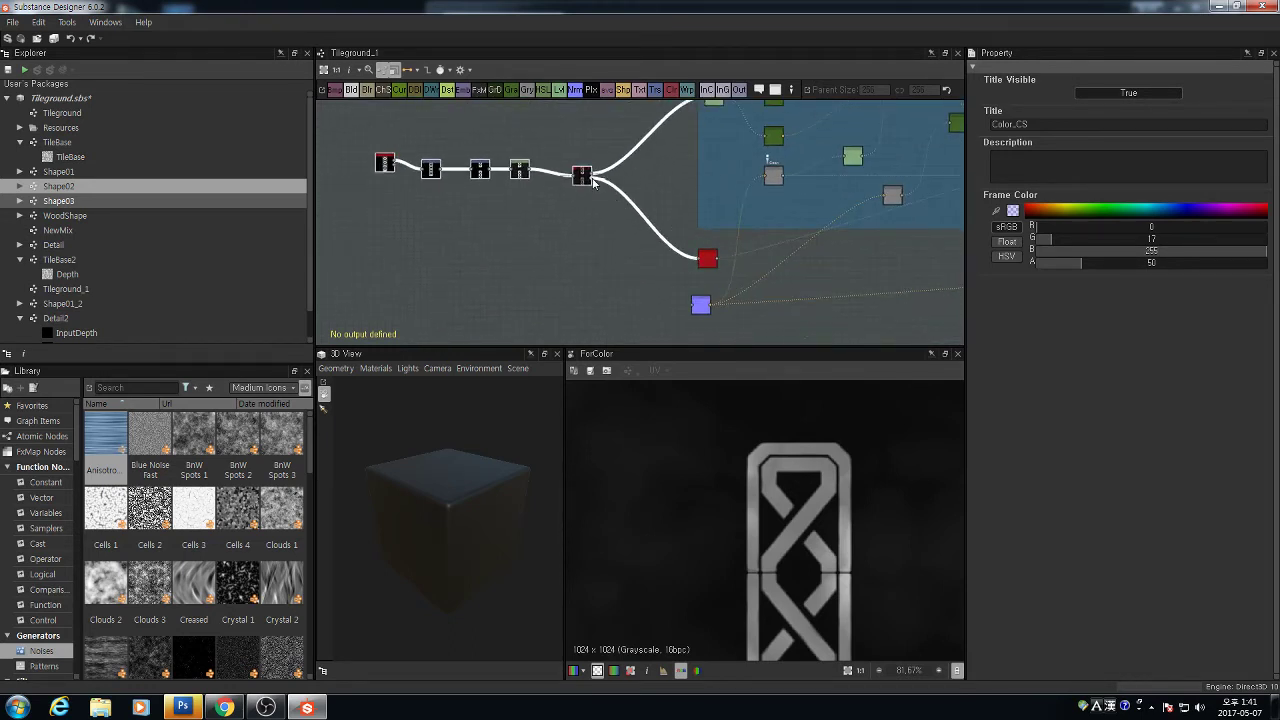
{"action": "left_click_drag", "start_coordinate": [598, 183], "coordinate": [690, 309]}
Preview the final Blend node of the duplicated Color_CS group in the 2D view
{"action": "scroll", "coordinate": [820, 314], "scroll_direction": "down", "scroll_amount": 3}
{"action": "middle_click_drag", "start_coordinate": [817, 314], "coordinate": [592, 296]}
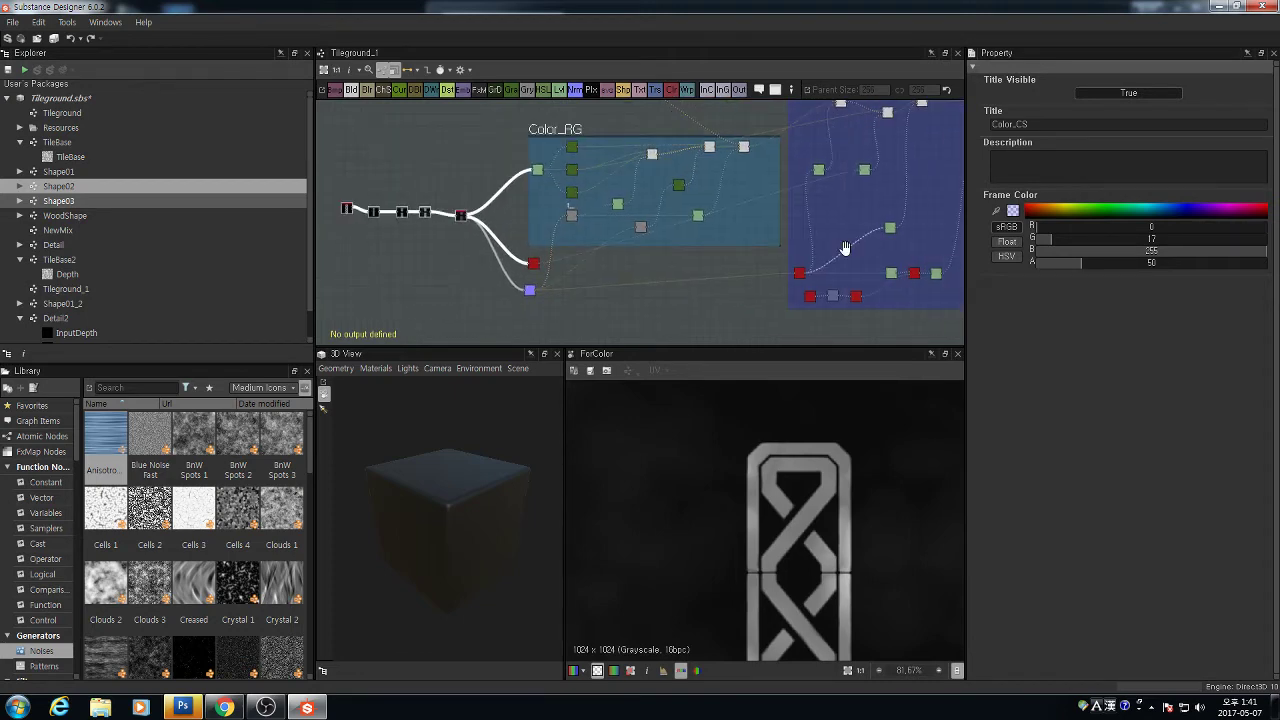
{"action": "middle_click_drag", "start_coordinate": [868, 236], "coordinate": [547, 286]}
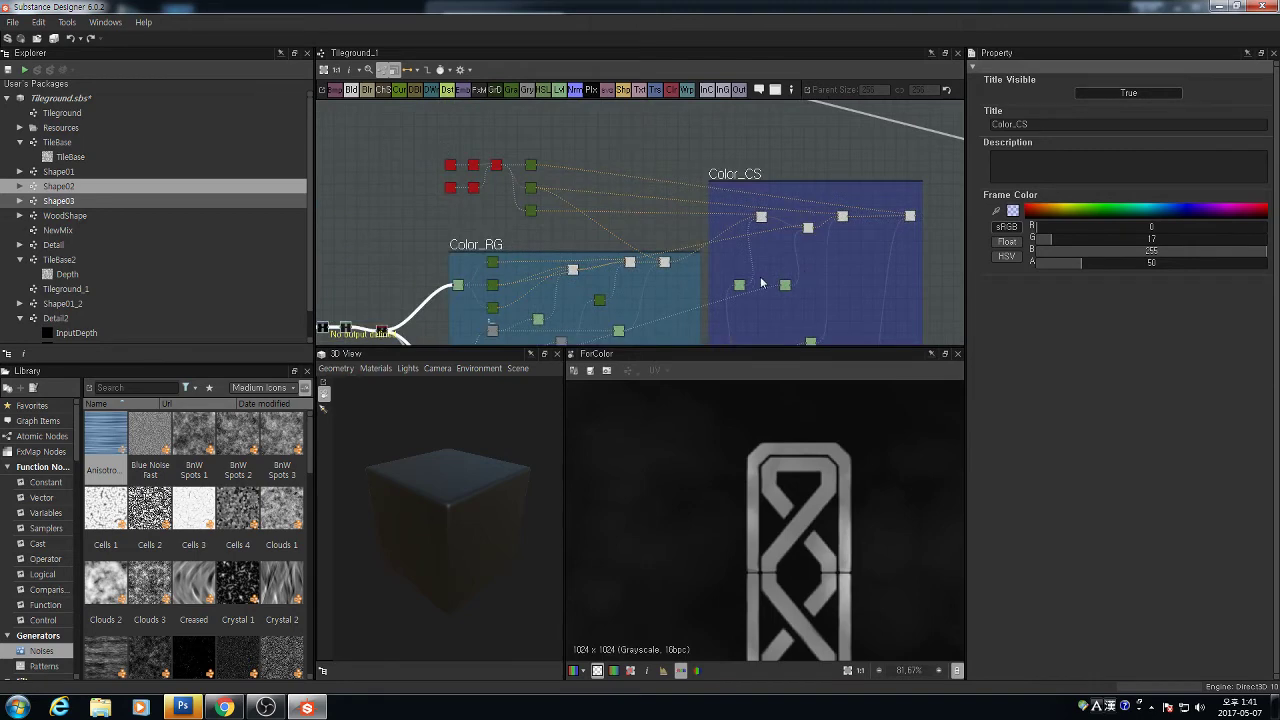
{"action": "scroll", "coordinate": [760, 250], "scroll_direction": "up", "scroll_amount": 3}
{"action": "left_click", "coordinate": [731, 166]}
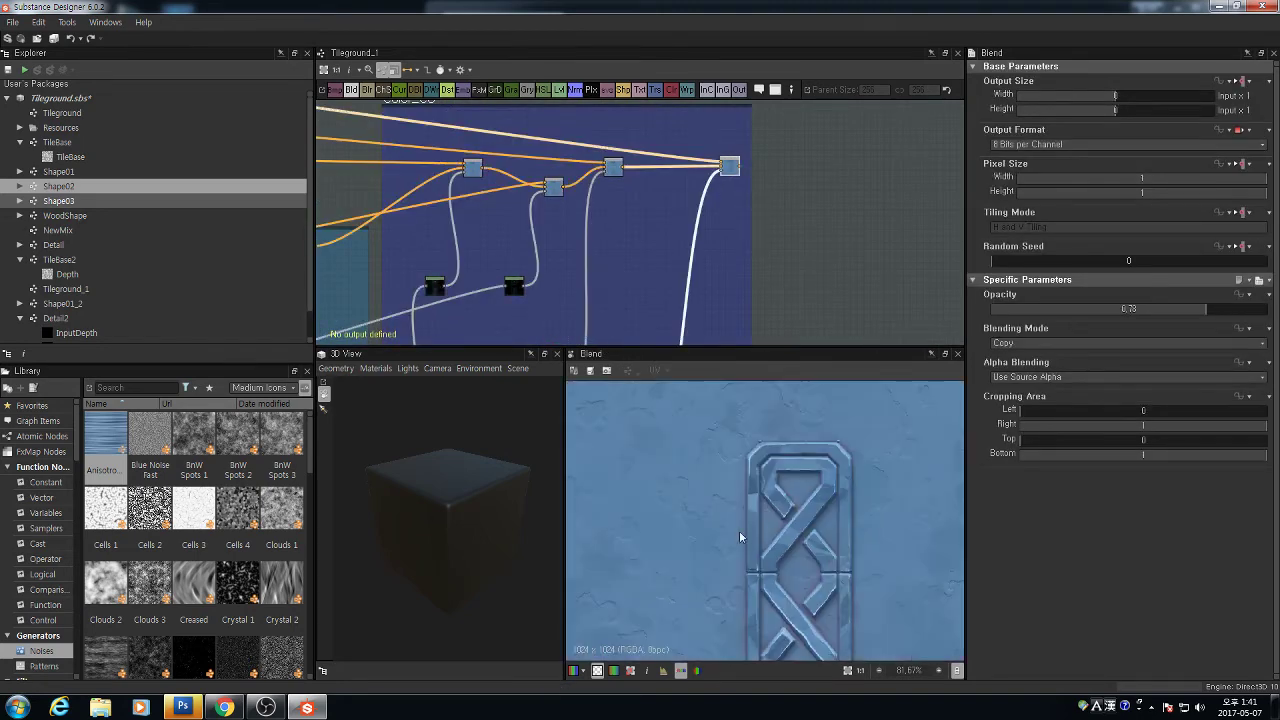
Open the lol2 reference image in the 2D view and examine its ornamental floor strip's colors up close
{"action": "scroll", "coordinate": [739, 537], "scroll_direction": "down", "scroll_amount": 2}
{"action": "scroll", "coordinate": [793, 450], "scroll_direction": "down", "scroll_amount": 2}
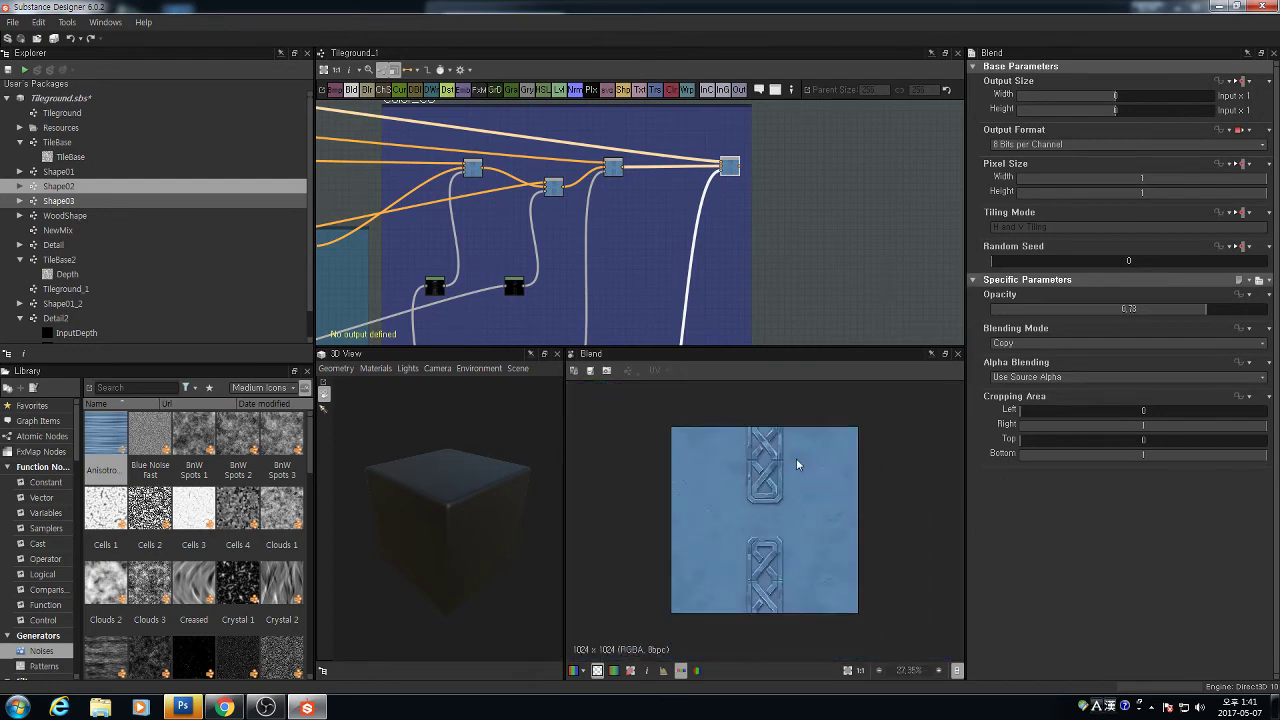
{"action": "scroll", "coordinate": [792, 191], "scroll_direction": "down", "scroll_amount": 10}
{"action": "middle_click_drag", "start_coordinate": [847, 237], "coordinate": [407, 250]}
{"action": "scroll", "coordinate": [765, 239], "scroll_direction": "up", "scroll_amount": 7}
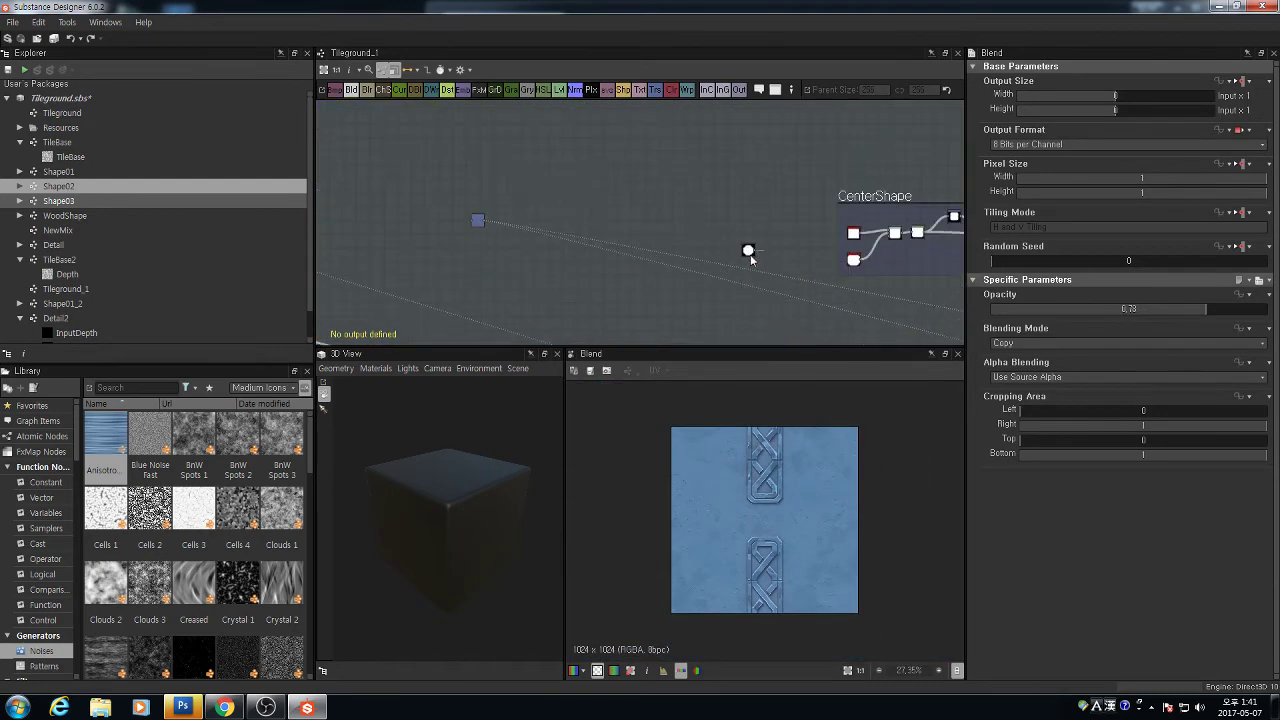
{"action": "scroll", "coordinate": [753, 262], "scroll_direction": "down", "scroll_amount": 6}
{"action": "middle_click_drag", "start_coordinate": [752, 267], "coordinate": [788, 394]}
{"action": "scroll", "coordinate": [748, 146], "scroll_direction": "down", "scroll_amount": 6}
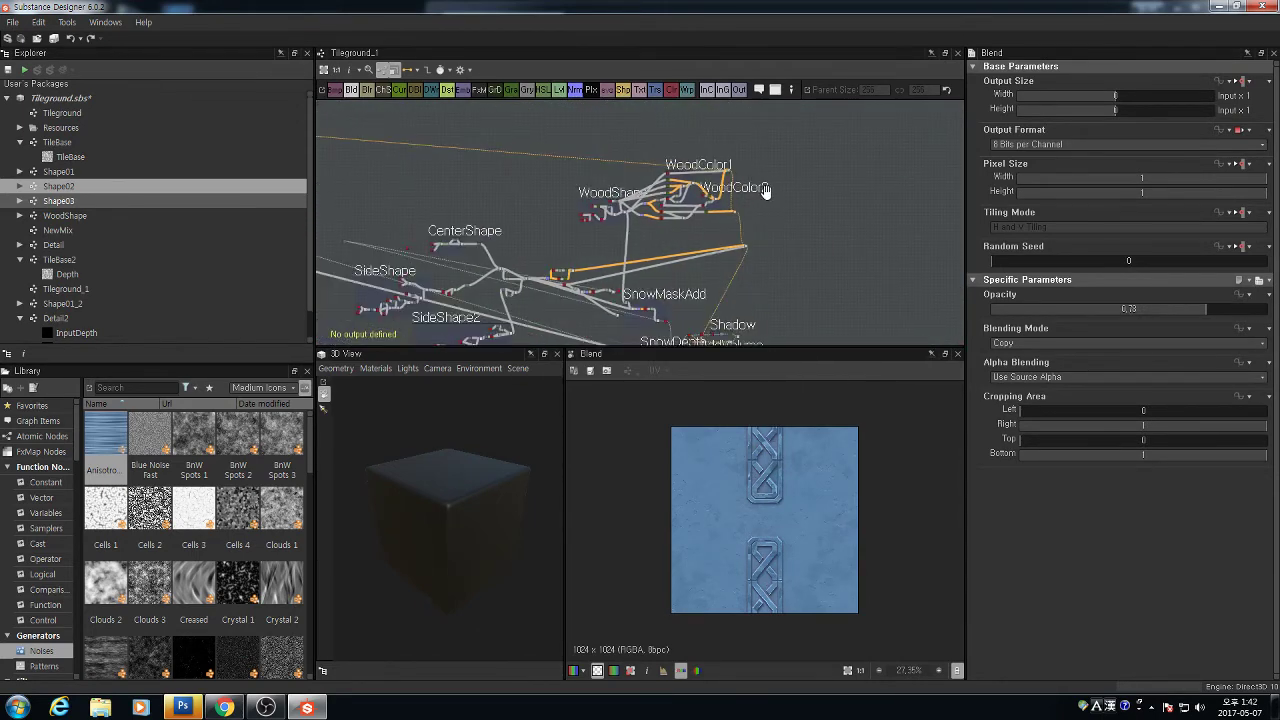
{"action": "scroll", "coordinate": [808, 186], "scroll_direction": "up", "scroll_amount": 6}
{"action": "double_click", "coordinate": [776, 160]}
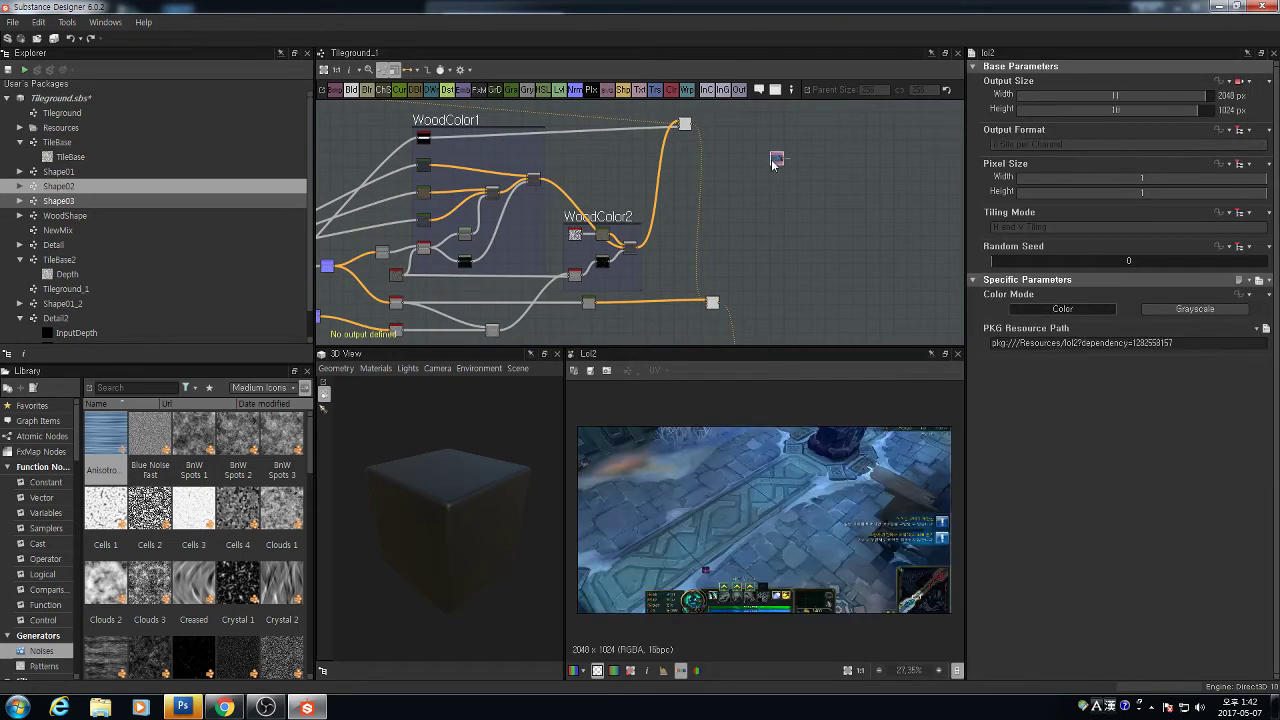
{"action": "scroll", "coordinate": [822, 517], "scroll_direction": "up", "scroll_amount": 2}
{"action": "scroll", "coordinate": [812, 540], "scroll_direction": "up", "scroll_amount": 1}
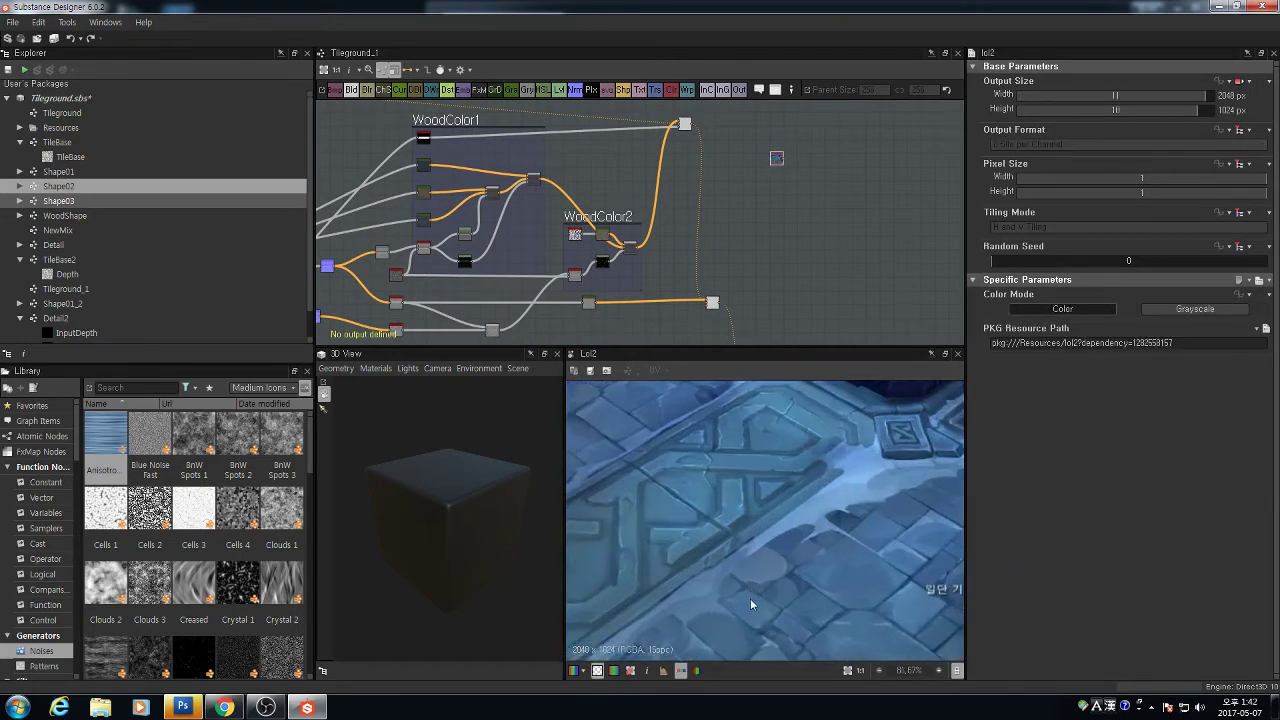
{"action": "scroll", "coordinate": [847, 446], "scroll_direction": "down", "scroll_amount": 4}
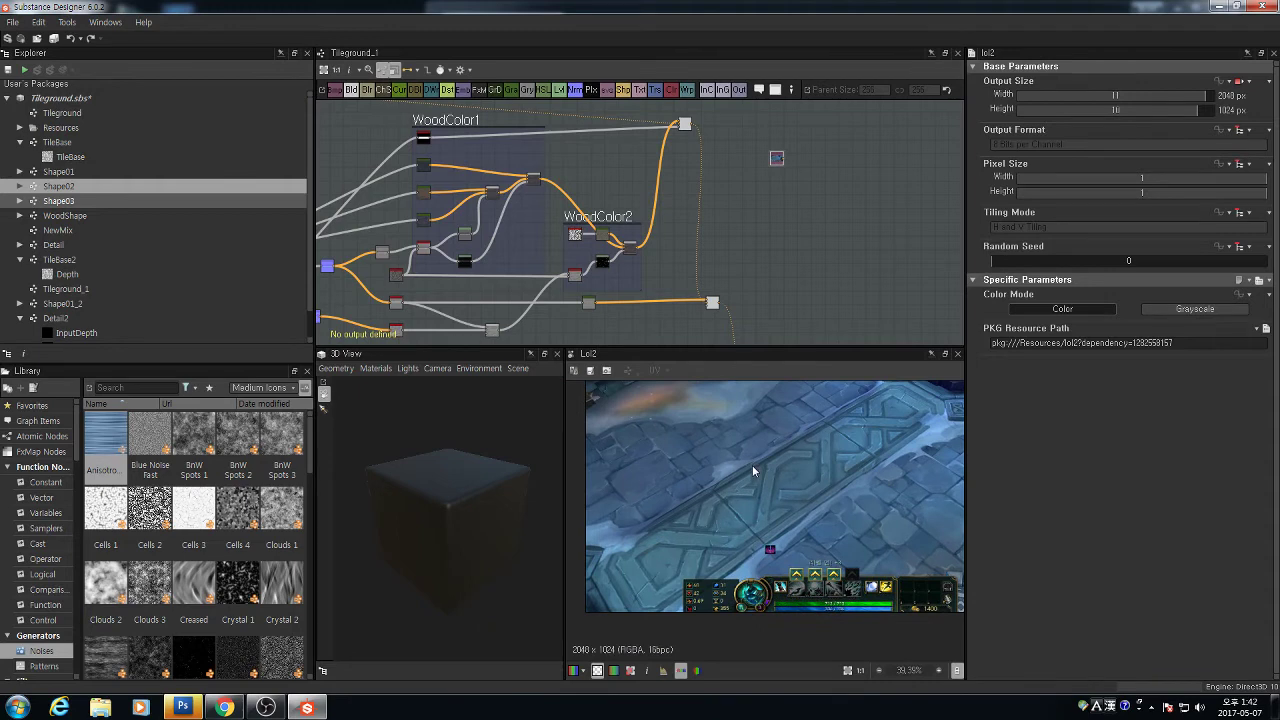
{"action": "scroll", "coordinate": [752, 465], "scroll_direction": "down", "scroll_amount": 2}
{"action": "scroll", "coordinate": [760, 510], "scroll_direction": "up", "scroll_amount": 3}
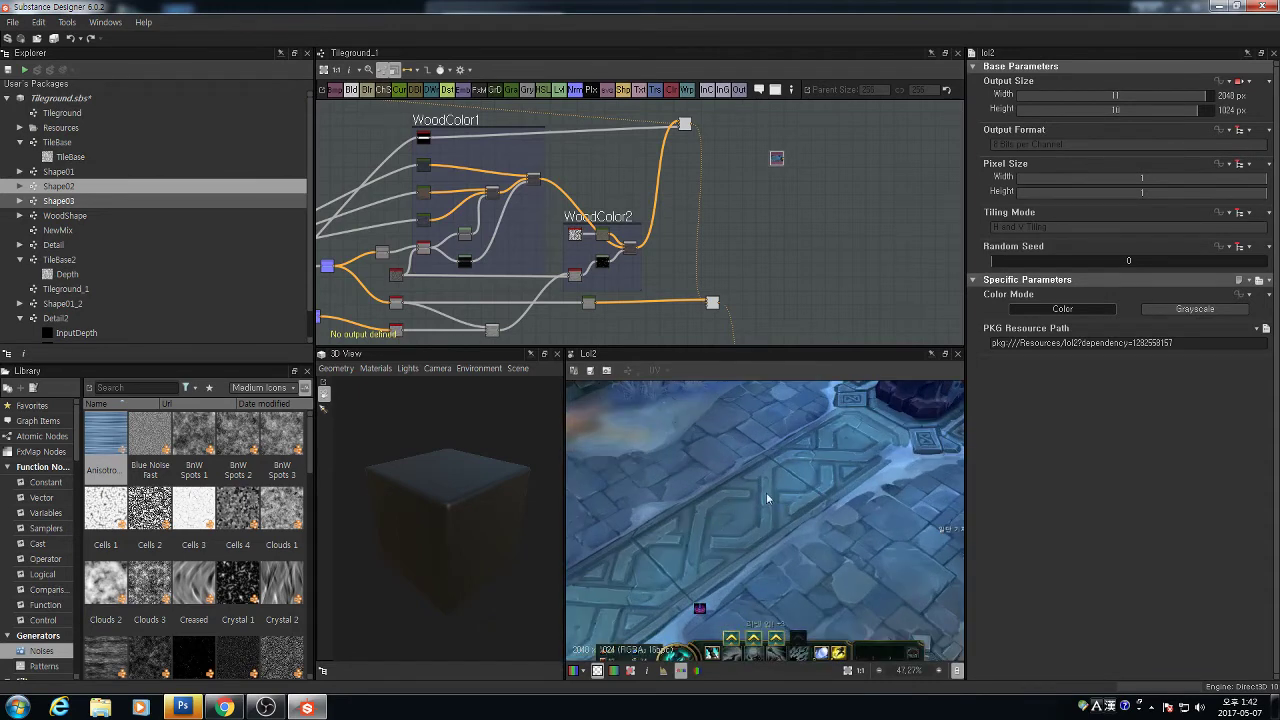
Preview the duplicated Color_CS group's final Blend node again and examine the ornament's coloring up close
{"action": "scroll", "coordinate": [772, 493], "scroll_direction": "down", "scroll_amount": 5}
{"action": "scroll", "coordinate": [793, 187], "scroll_direction": "down", "scroll_amount": 4}
{"action": "middle_click_drag", "start_coordinate": [727, 234], "coordinate": [925, 212]}
{"action": "middle_click_drag", "start_coordinate": [500, 252], "coordinate": [874, 240]}
{"action": "scroll", "coordinate": [851, 249], "scroll_direction": "up", "scroll_amount": 6}
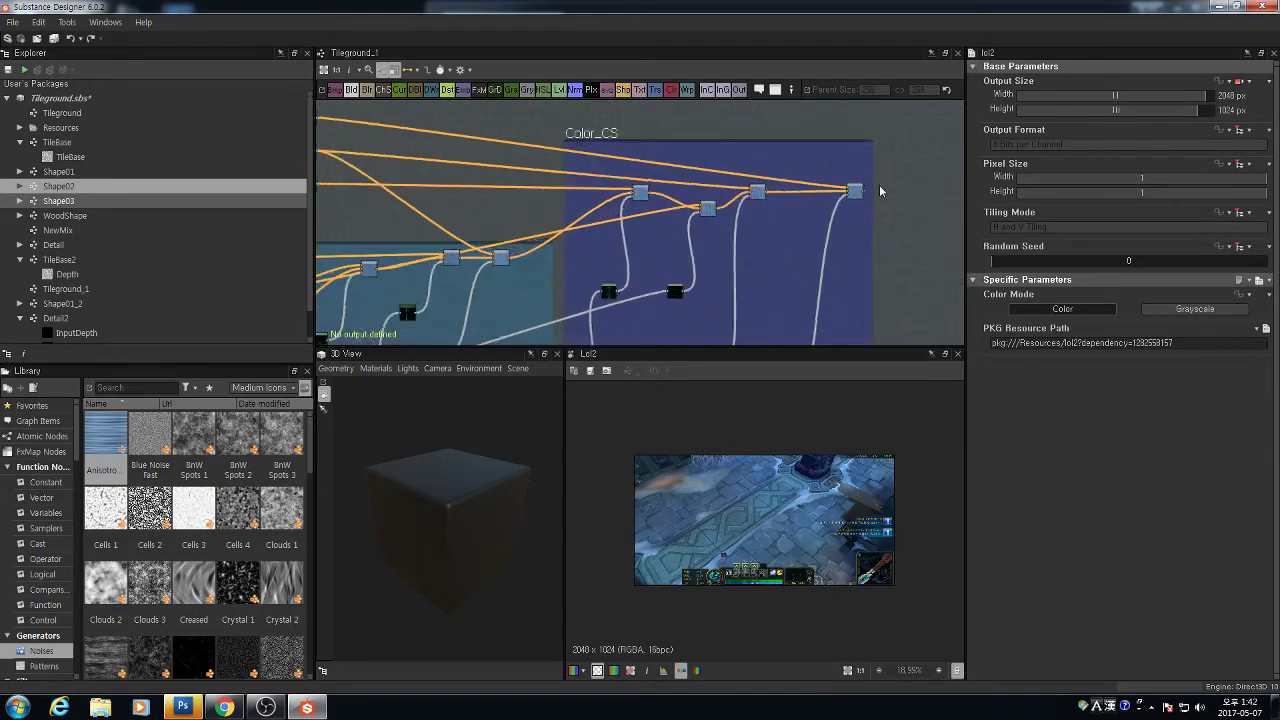
{"action": "scroll", "coordinate": [864, 191], "scroll_direction": "up", "scroll_amount": 5}
{"action": "double_click", "coordinate": [834, 190]}
{"action": "scroll", "coordinate": [768, 199], "scroll_direction": "down", "scroll_amount": 3}
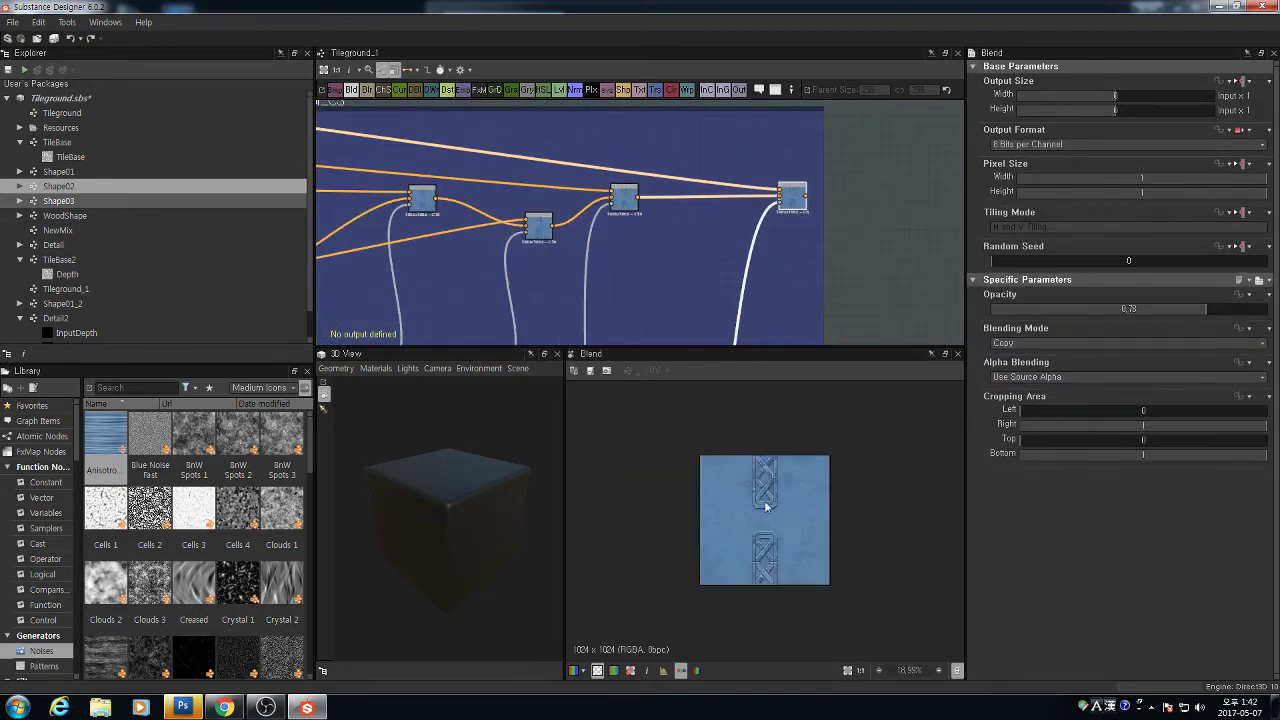
{"action": "scroll", "coordinate": [766, 507], "scroll_direction": "up", "scroll_amount": 9}
{"action": "scroll", "coordinate": [425, 172], "scroll_direction": "down", "scroll_amount": 2}
In the duplicated Color_RG group's lowest Gradient Map, shift the gradient keys at 0.307 and 0.351 to green-teal, with #429483 at 0.351
{"action": "middle_click_drag", "start_coordinate": [428, 188], "coordinate": [870, 182]}
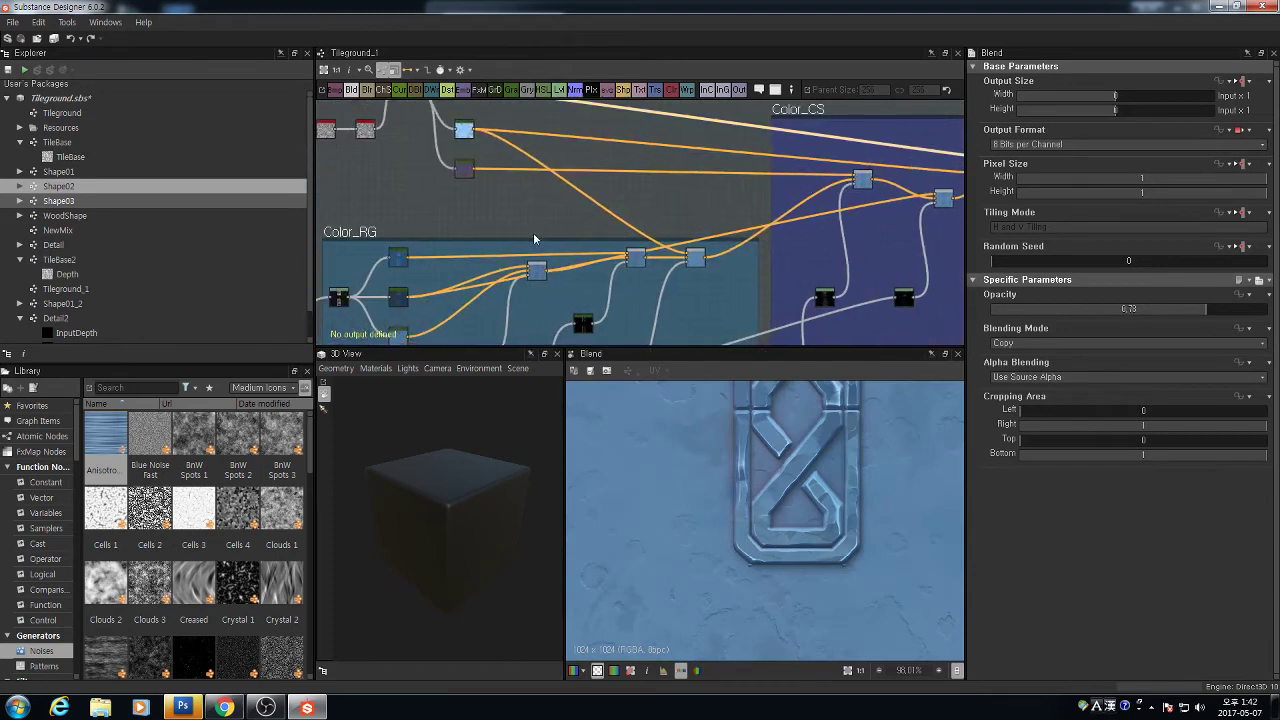
{"action": "middle_click_drag", "start_coordinate": [326, 294], "coordinate": [698, 209]}
{"action": "scroll", "coordinate": [787, 258], "scroll_direction": "up", "scroll_amount": 9}
{"action": "left_click", "coordinate": [785, 201]}
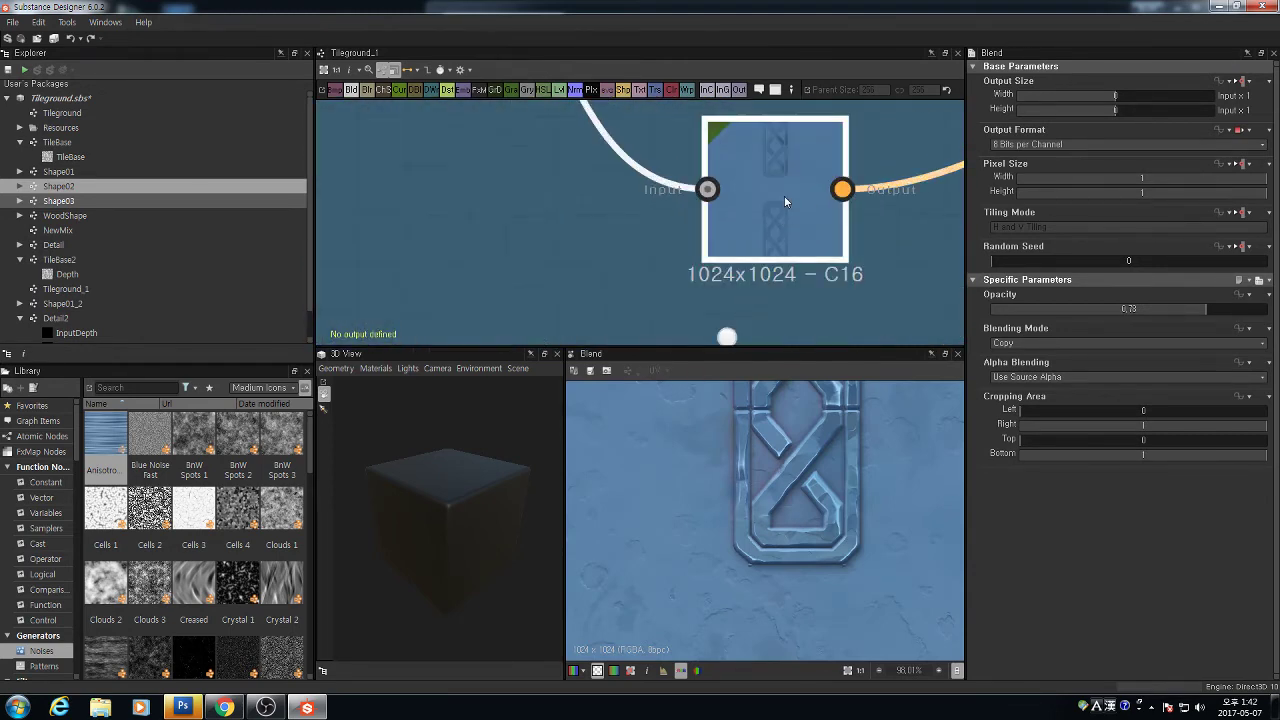
{"action": "left_click", "coordinate": [1233, 419]}
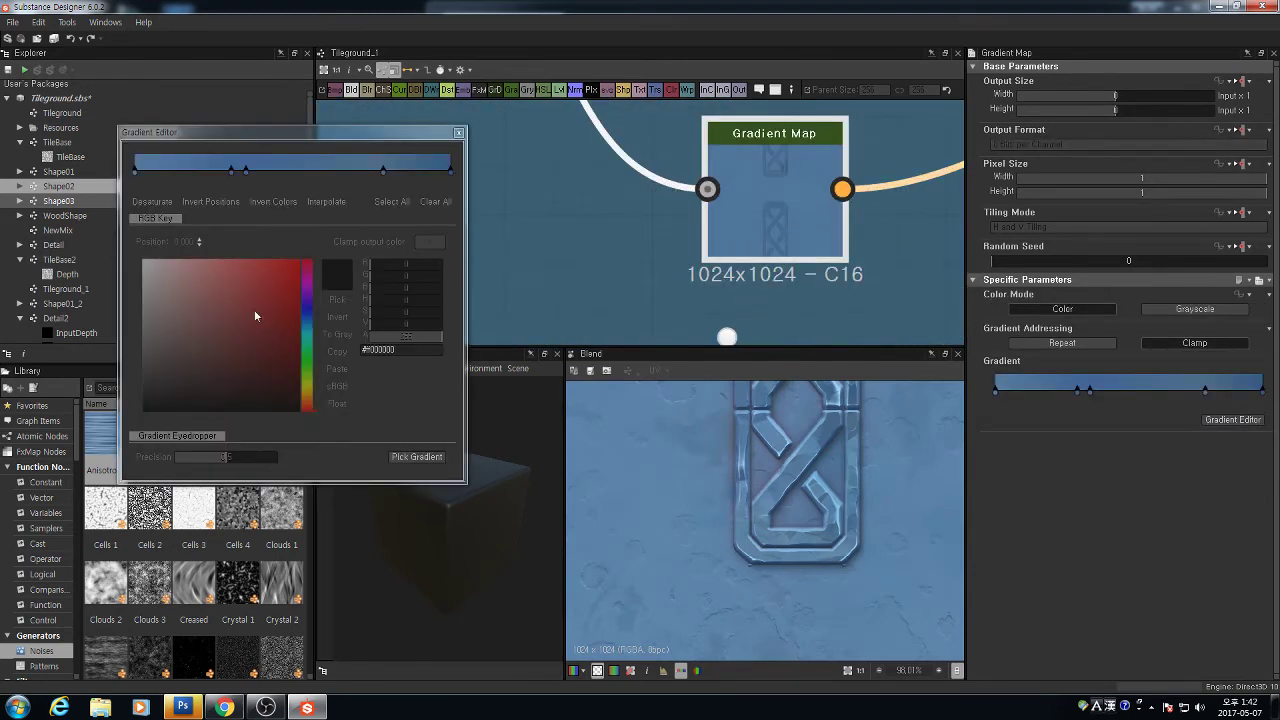
{"action": "left_click", "coordinate": [232, 172]}
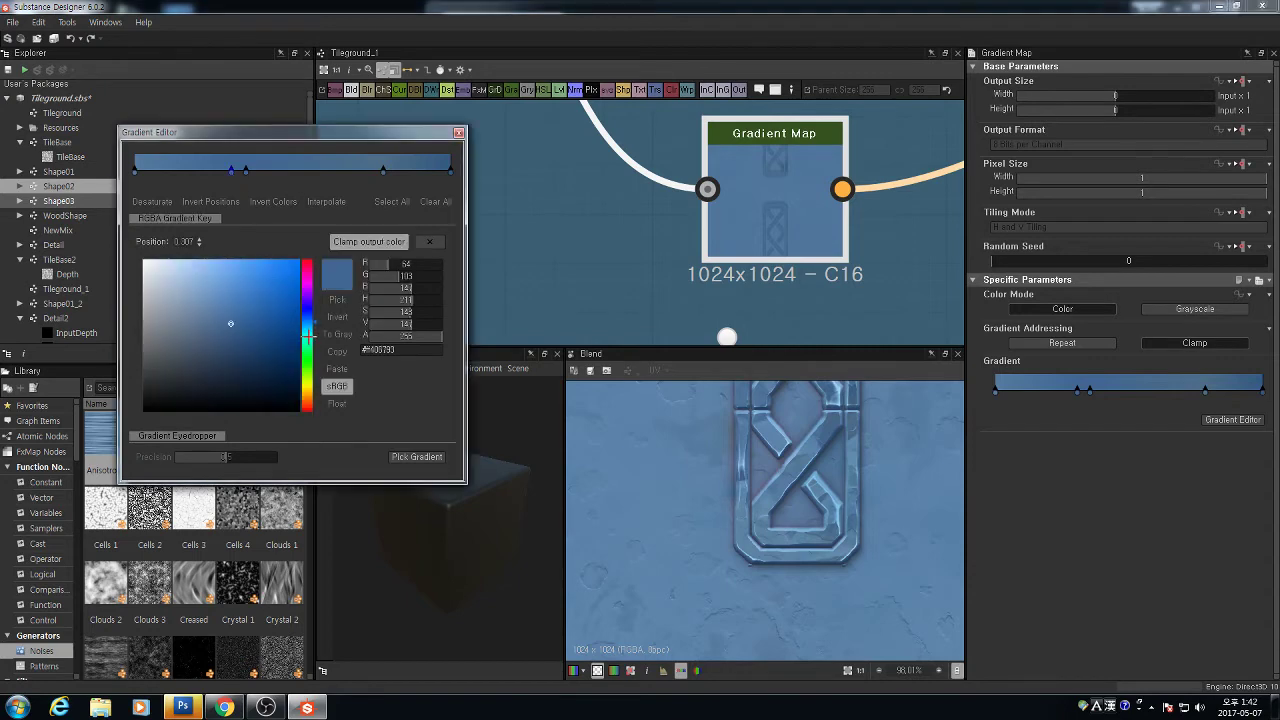
{"action": "left_click_drag", "start_coordinate": [307, 337], "coordinate": [307, 340]}
{"action": "left_click", "coordinate": [247, 172]}
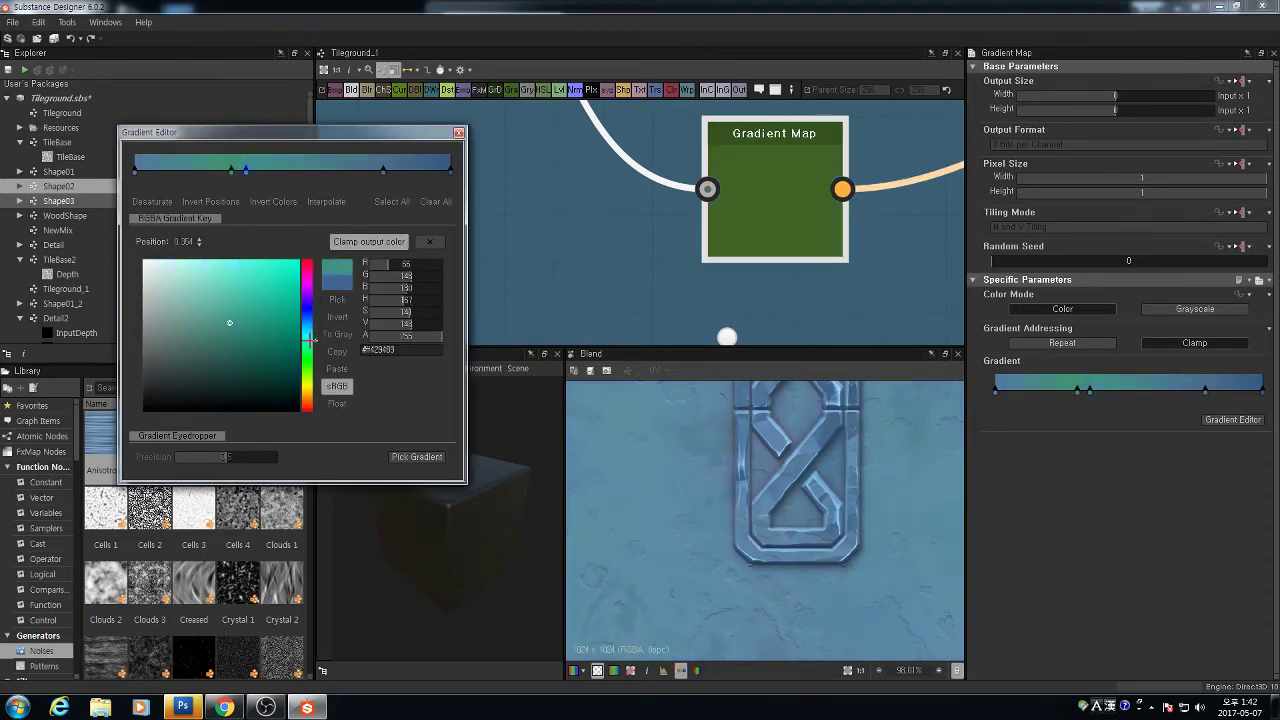
Shift the remaining gradient keys at 0.000, 0.787 and 1.000 from blue to teal, with #559F93 at 0.000 and #348278 at 1.000
{"action": "left_click", "coordinate": [135, 171]}
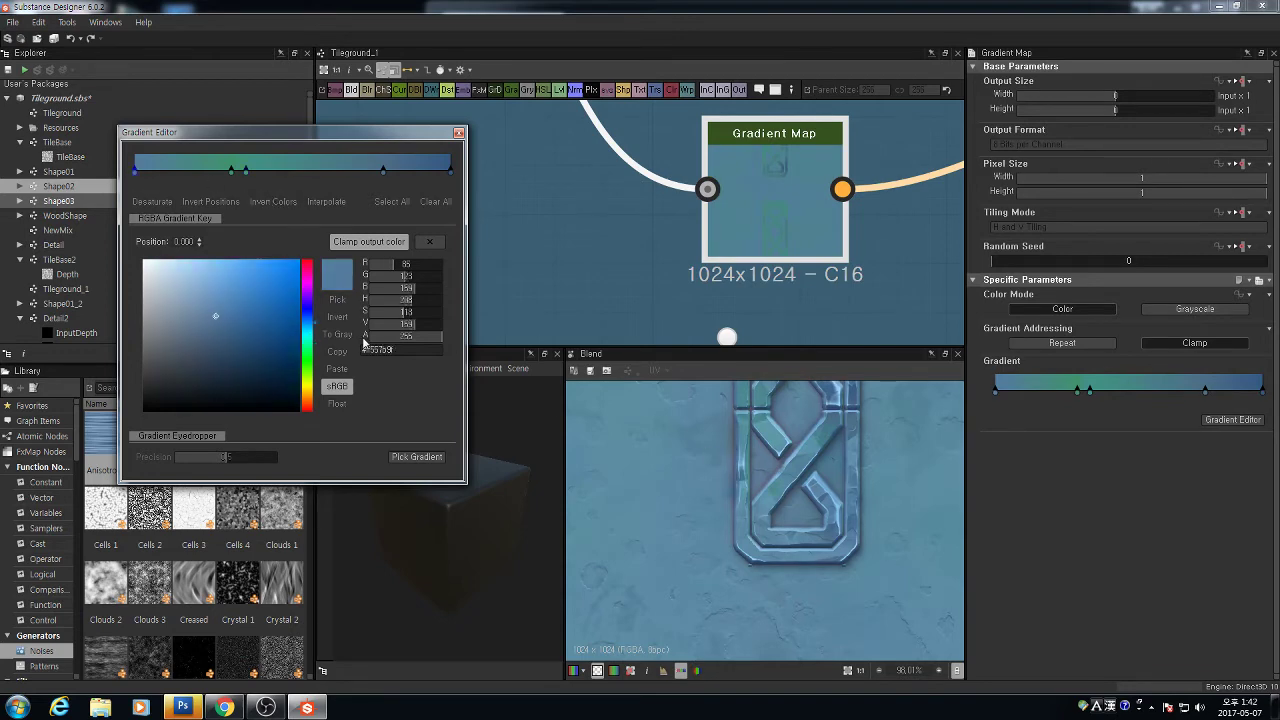
{"action": "left_click_drag", "start_coordinate": [308, 318], "coordinate": [309, 338]}
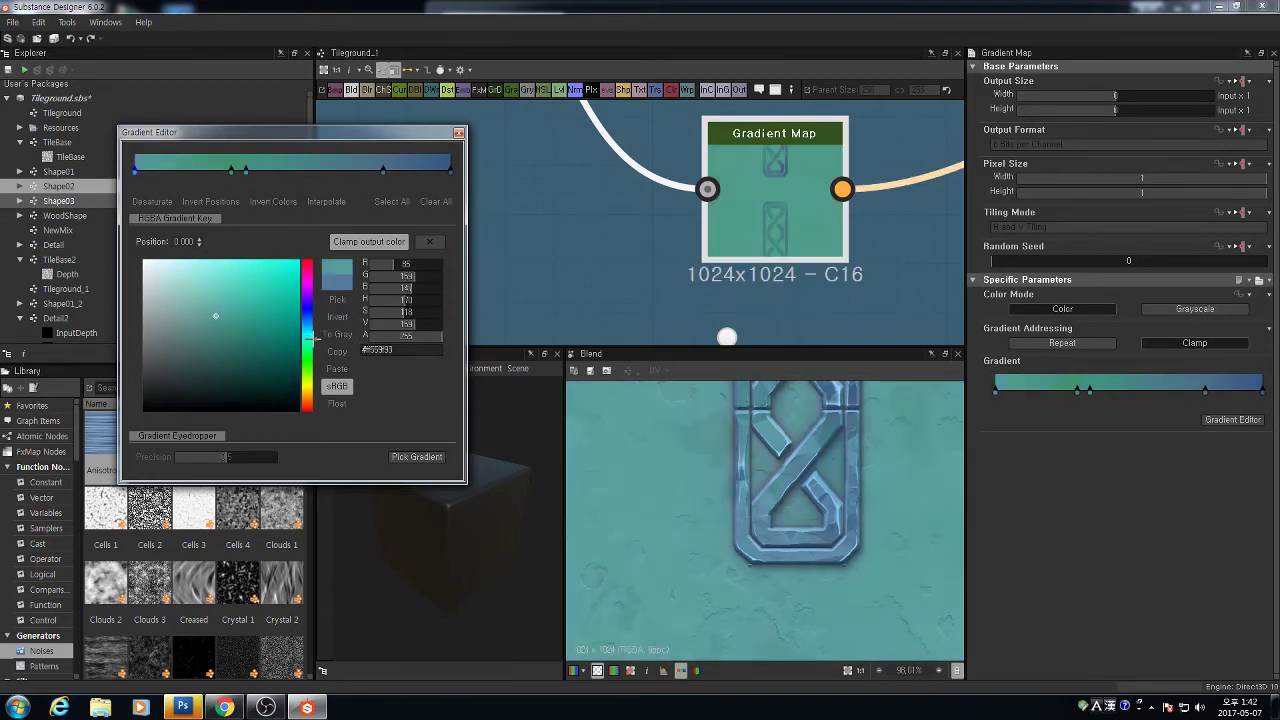
{"action": "middle_click_drag", "start_coordinate": [895, 421], "coordinate": [867, 513]}
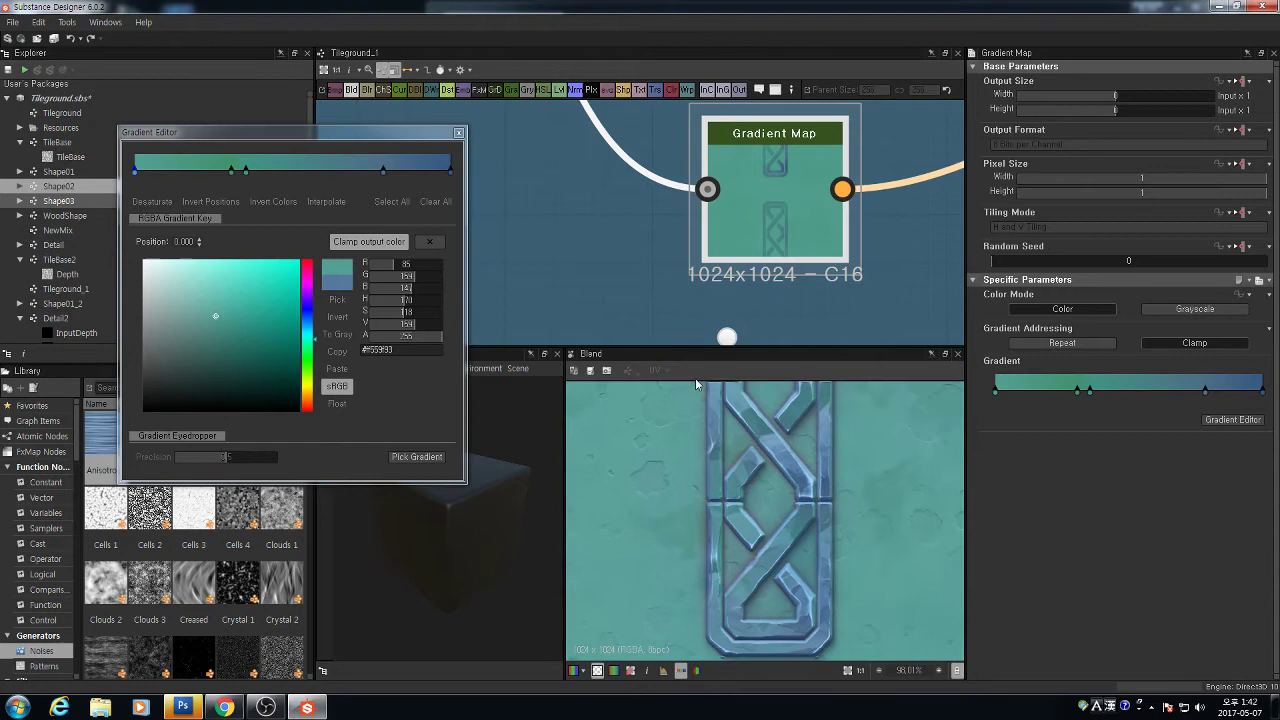
{"action": "left_click", "coordinate": [384, 171]}
{"action": "left_click_drag", "start_coordinate": [309, 320], "coordinate": [311, 335]}
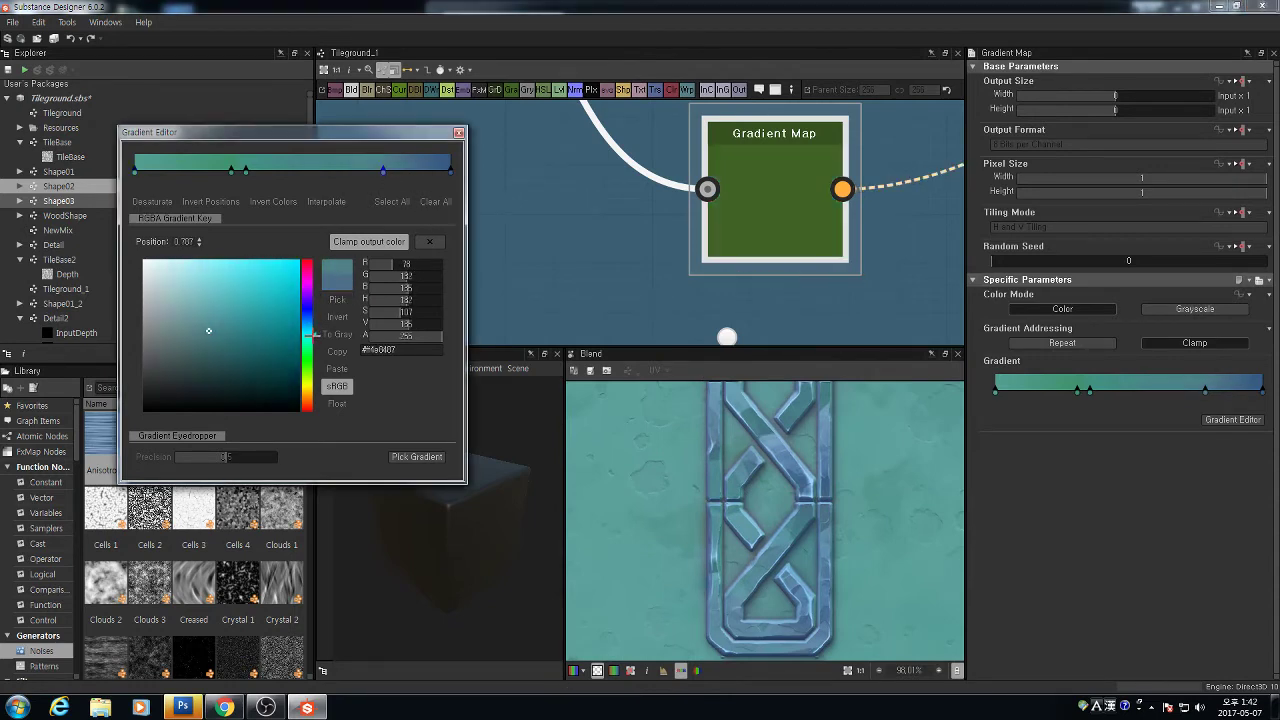
{"action": "left_click", "coordinate": [450, 174]}
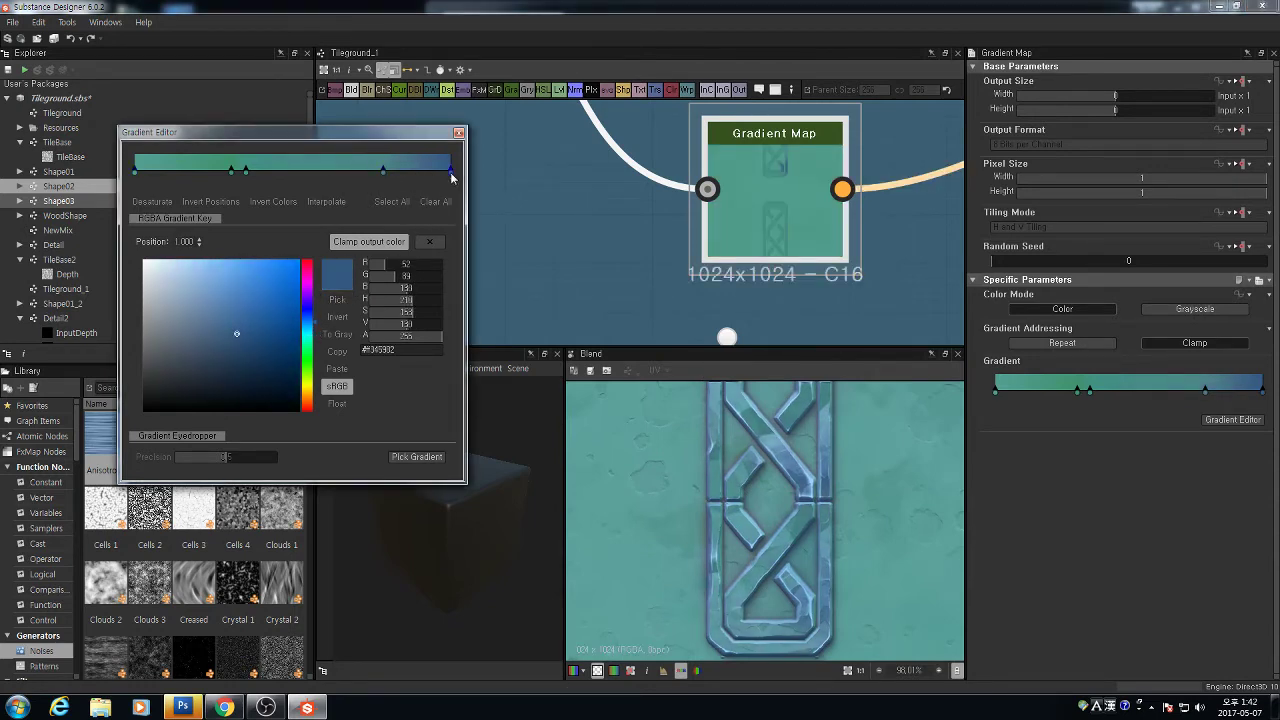
{"action": "mouse_move", "coordinate": [313, 330]}
{"action": "left_mouse_down"}
{"action": "mouse_move", "coordinate": [312, 352]}
{"action": "mouse_move", "coordinate": [313, 339]}
{"action": "left_mouse_up"}
Close the gradient editor and add a Blend node in the empty graph area beside the two Color_CS groups
{"action": "scroll", "coordinate": [820, 217], "scroll_direction": "down", "scroll_amount": 6}
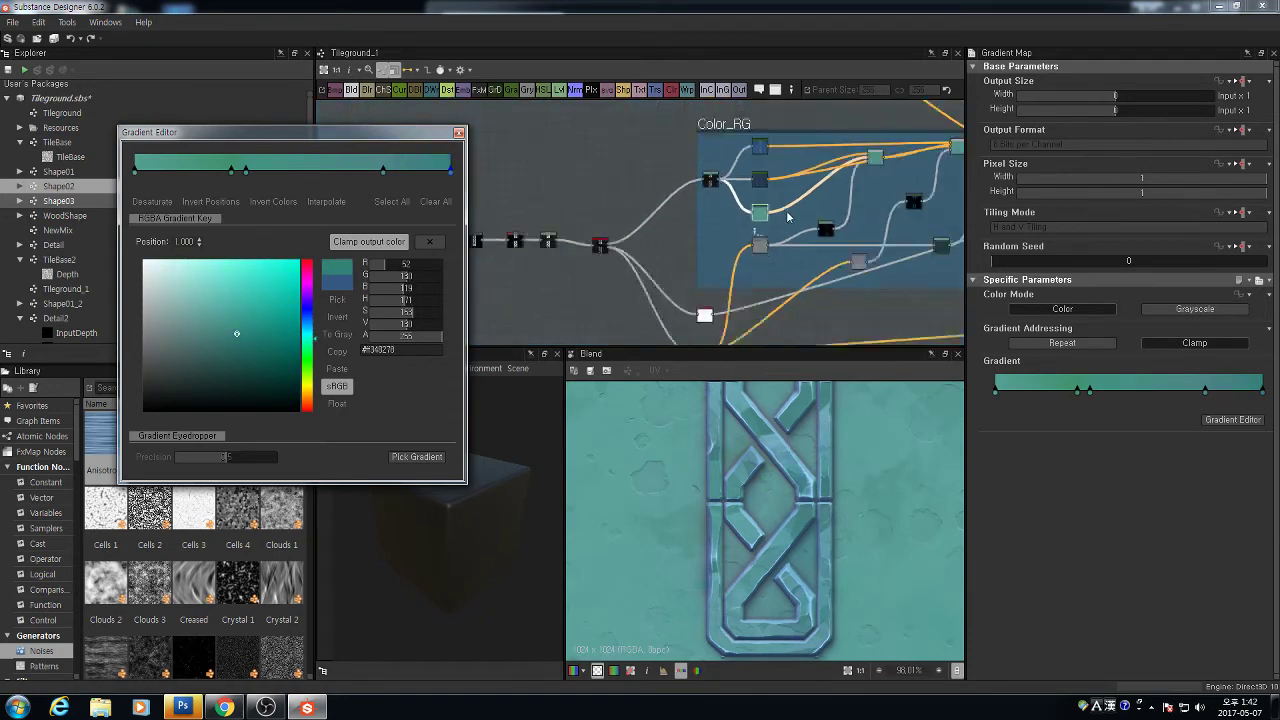
{"action": "scroll", "coordinate": [820, 217], "scroll_direction": "down", "scroll_amount": 2}
{"action": "middle_click_drag", "start_coordinate": [820, 217], "coordinate": [698, 232]}
{"action": "scroll", "coordinate": [816, 190], "scroll_direction": "up", "scroll_amount": 4}
{"action": "middle_click_drag", "start_coordinate": [858, 198], "coordinate": [711, 268]}
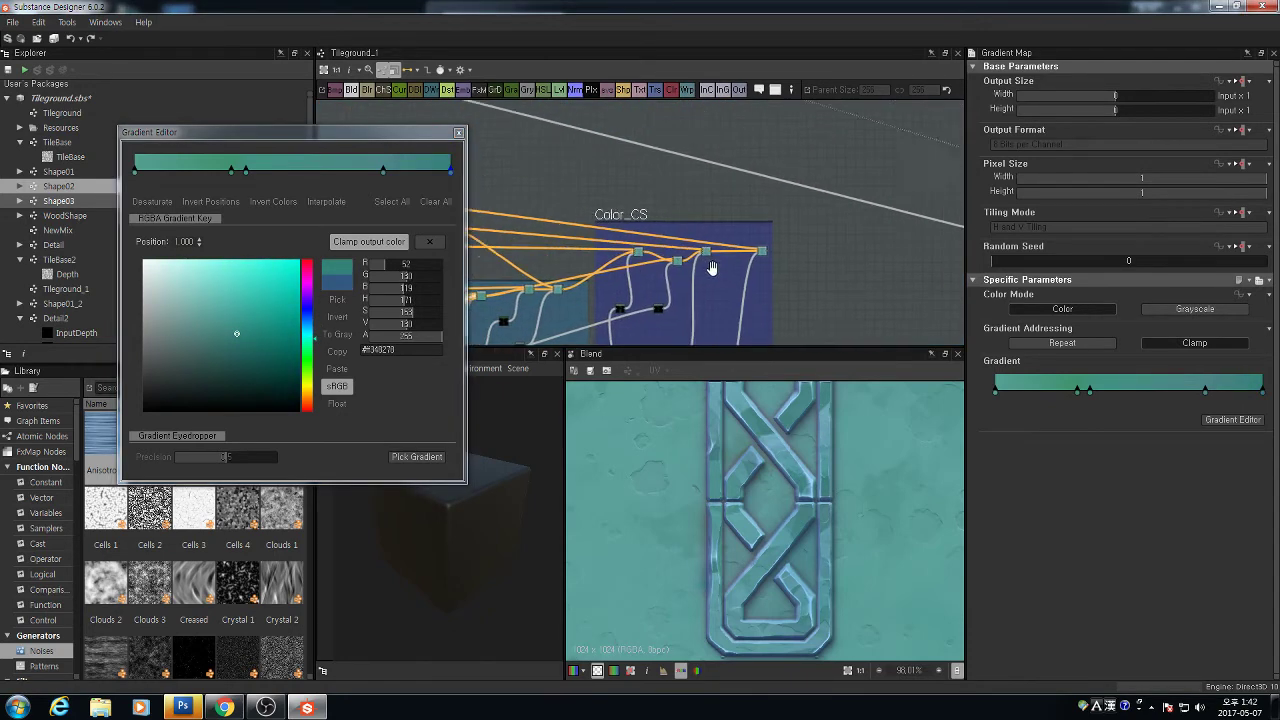
{"action": "scroll", "coordinate": [850, 240], "scroll_direction": "down", "scroll_amount": 2}
{"action": "middle_click_drag", "start_coordinate": [850, 240], "coordinate": [799, 265]}
{"action": "scroll", "coordinate": [799, 265], "scroll_direction": "down", "scroll_amount": 2}
{"action": "scroll", "coordinate": [704, 203], "scroll_direction": "down", "scroll_amount": 2}
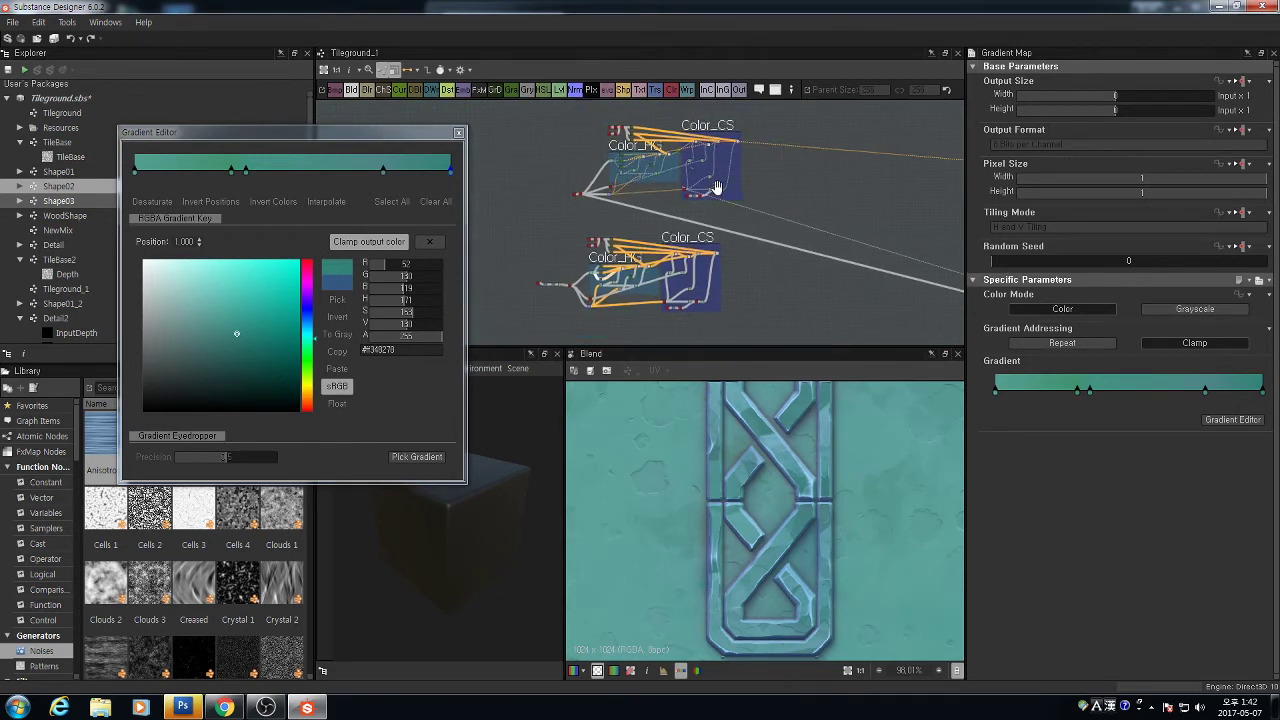
{"action": "middle_click_drag", "start_coordinate": [717, 189], "coordinate": [752, 138]}
{"action": "scroll", "coordinate": [780, 154], "scroll_direction": "up", "scroll_amount": 1}
{"action": "middle_click_drag", "start_coordinate": [841, 119], "coordinate": [757, 177]}
{"action": "key", "text": "space"}
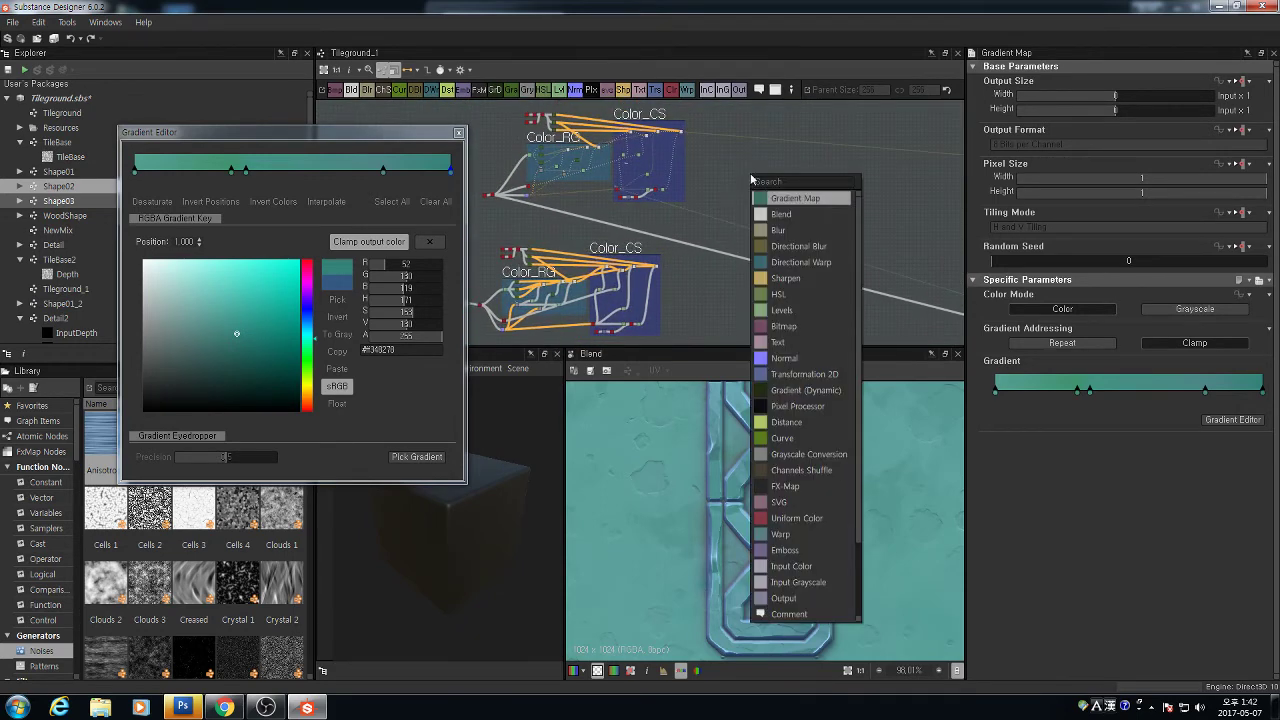
{"action": "left_click", "coordinate": [458, 135]}
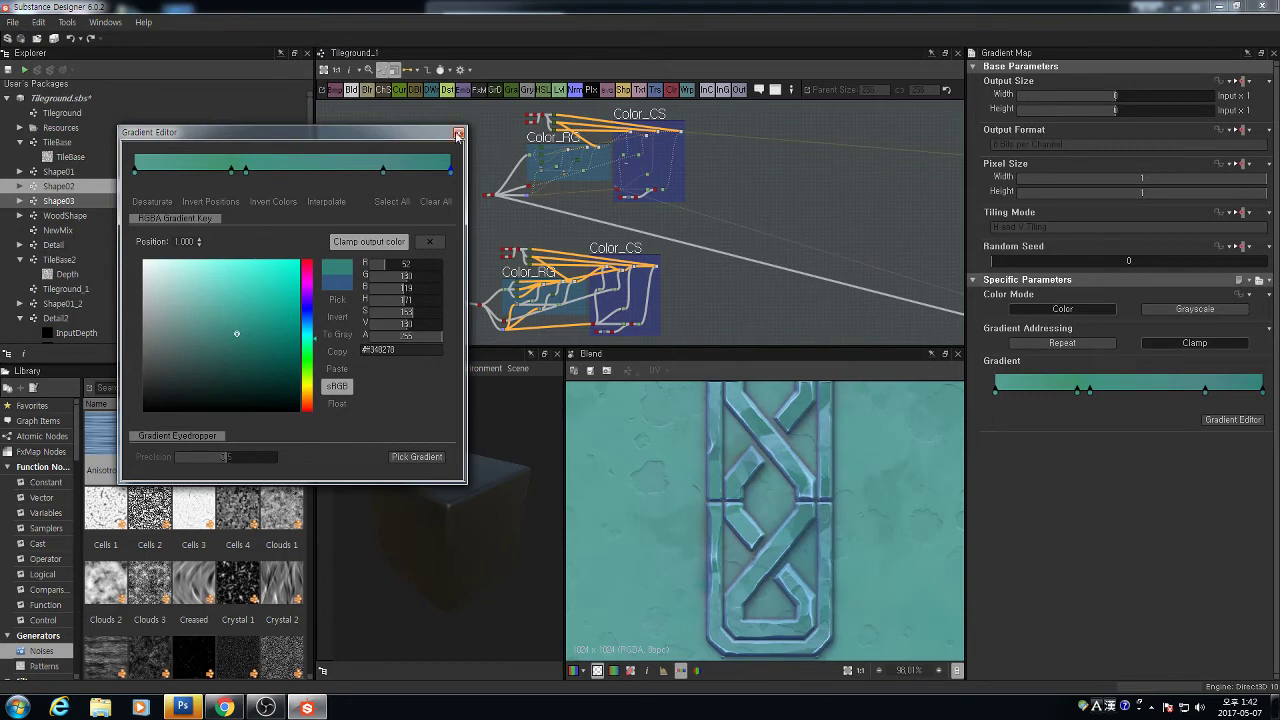
{"action": "left_click", "coordinate": [458, 135]}
{"action": "key", "text": "space"}
{"action": "type", "text": "ble"}
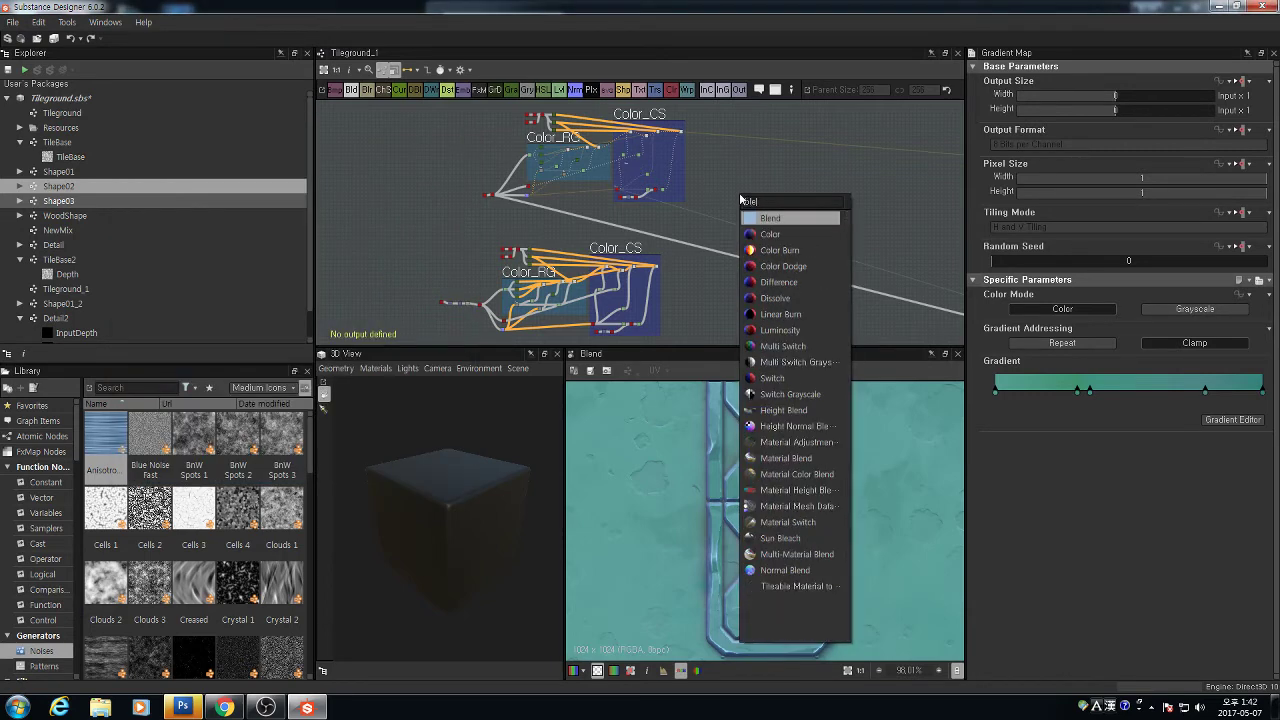
{"action": "left_click", "coordinate": [750, 219]}
Connect the original Color_CS group's final Blend to the new Blend's background and the duplicated group's final Blend to its foreground
{"action": "scroll", "coordinate": [650, 142], "scroll_direction": "up", "scroll_amount": 5}
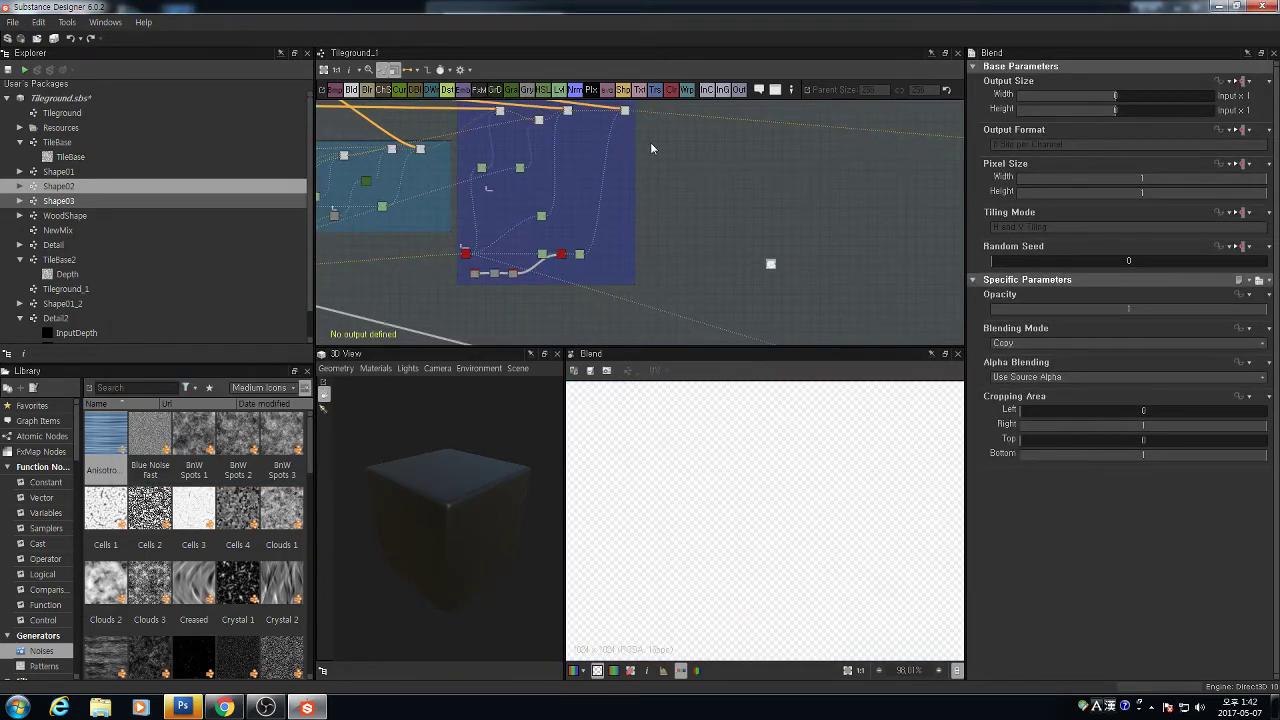
{"action": "scroll", "coordinate": [612, 142], "scroll_direction": "down", "scroll_amount": 3}
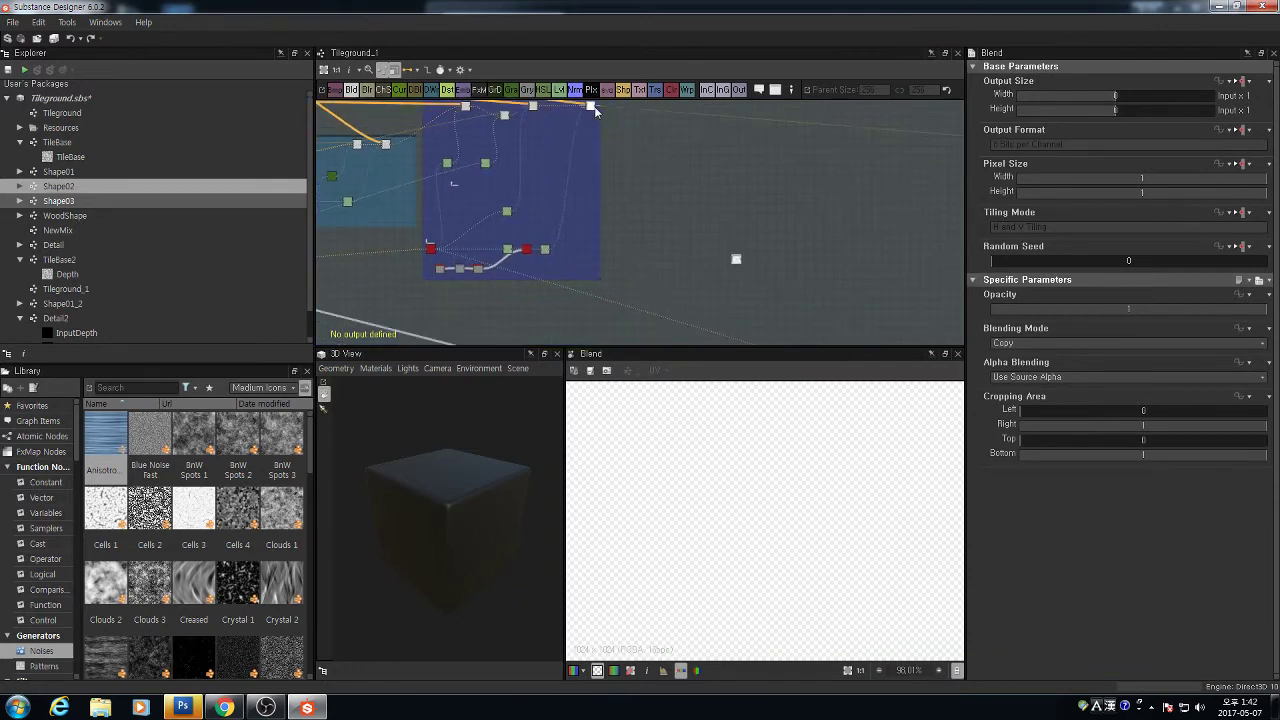
{"action": "scroll", "coordinate": [736, 262], "scroll_direction": "up", "scroll_amount": 3}
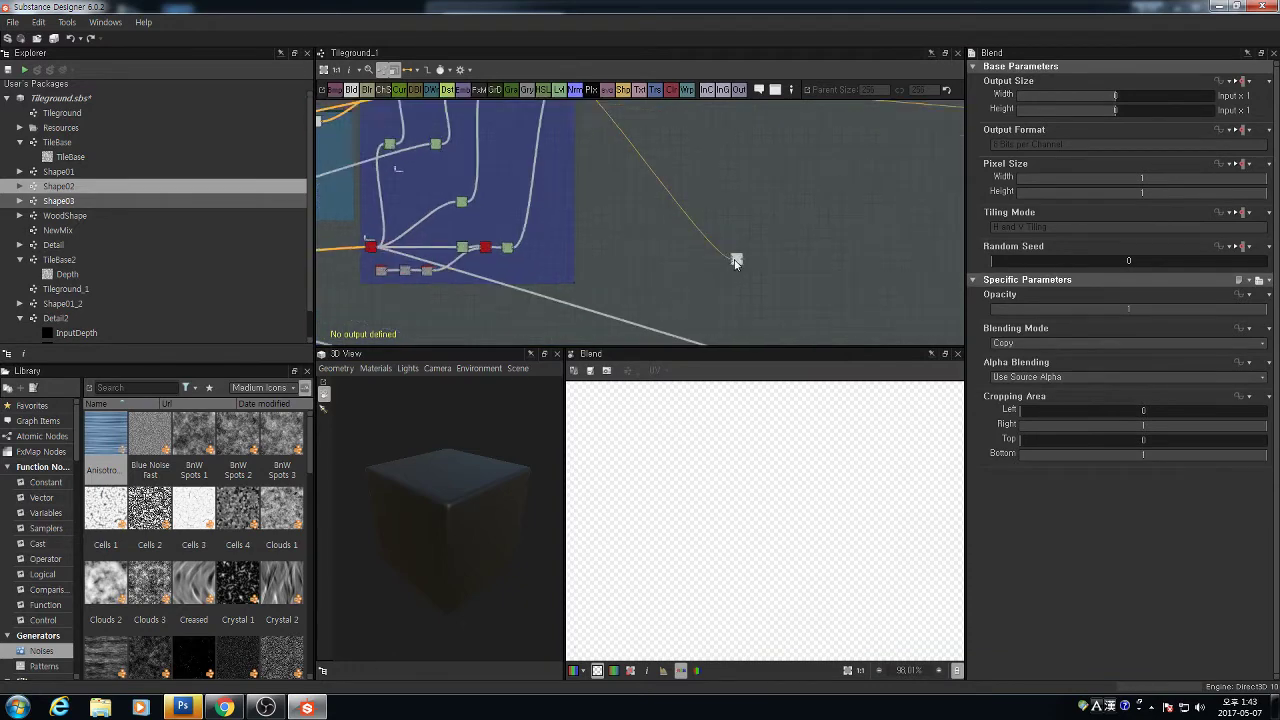
{"action": "scroll", "coordinate": [737, 255], "scroll_direction": "down", "scroll_amount": 5}
{"action": "middle_click_drag", "start_coordinate": [770, 204], "coordinate": [803, 166]}
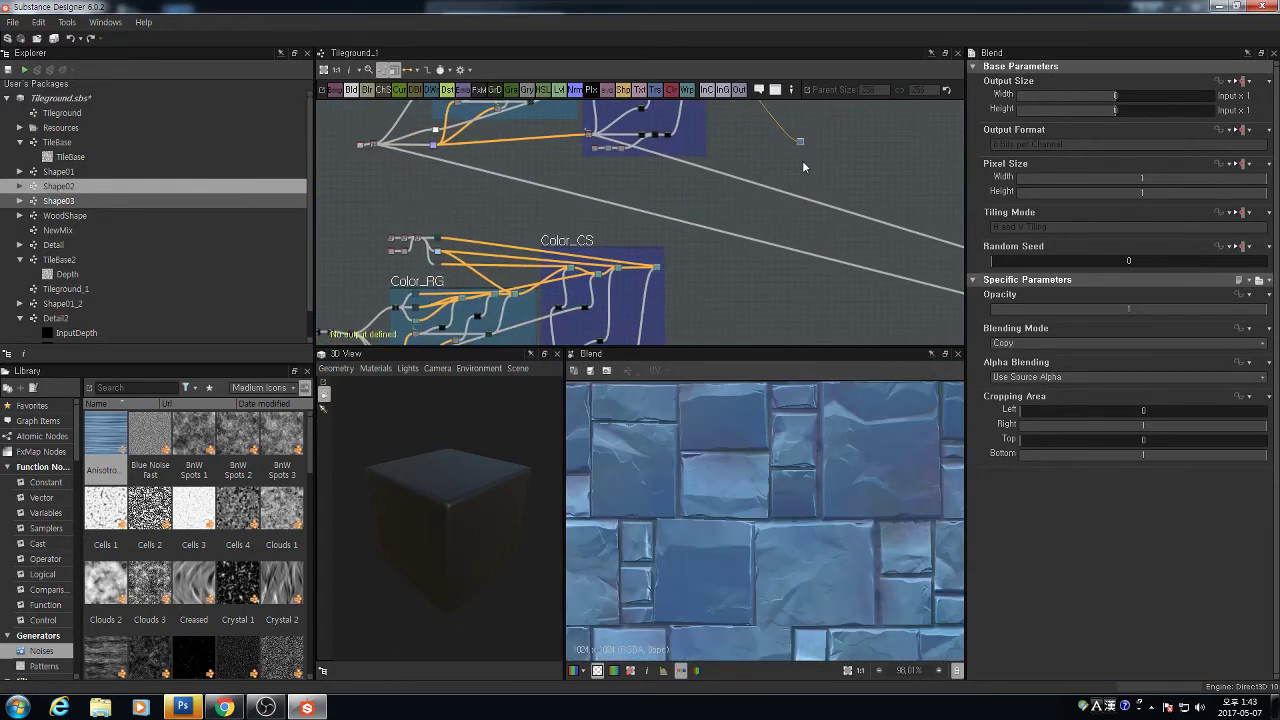
{"action": "scroll", "coordinate": [659, 274], "scroll_direction": "up", "scroll_amount": 5}
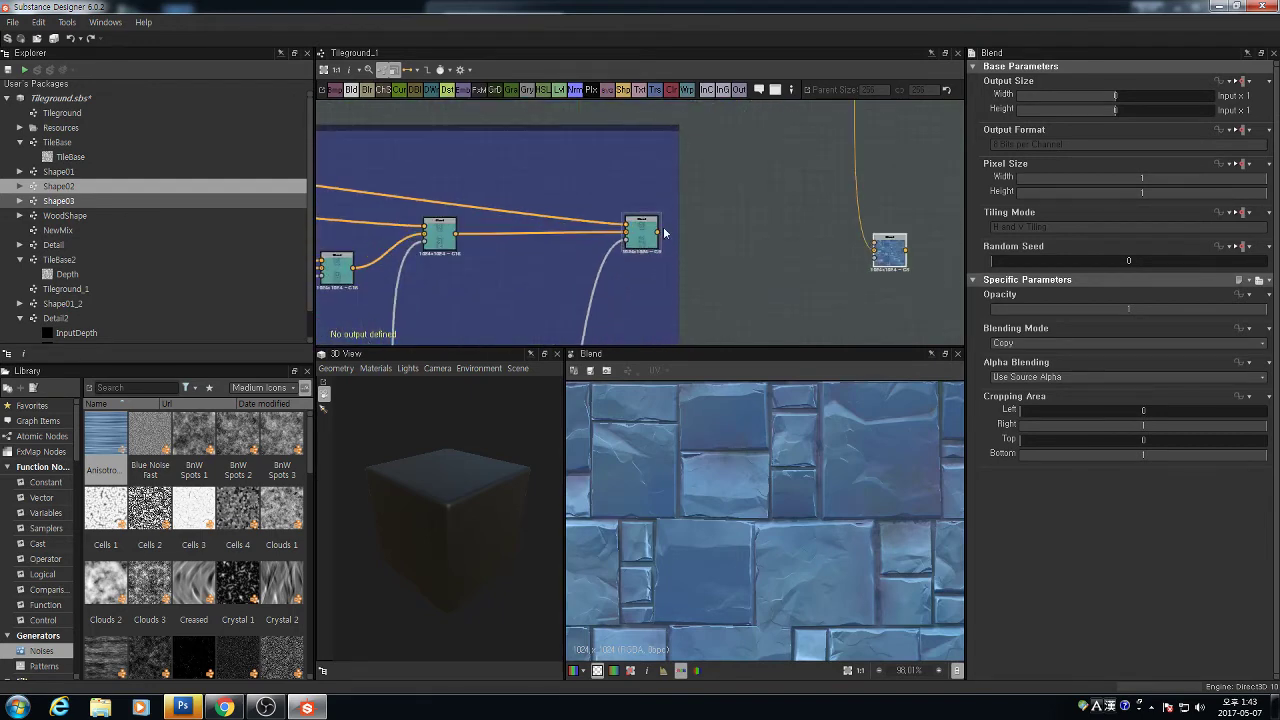
{"action": "scroll", "coordinate": [850, 258], "scroll_direction": "down", "scroll_amount": 3}
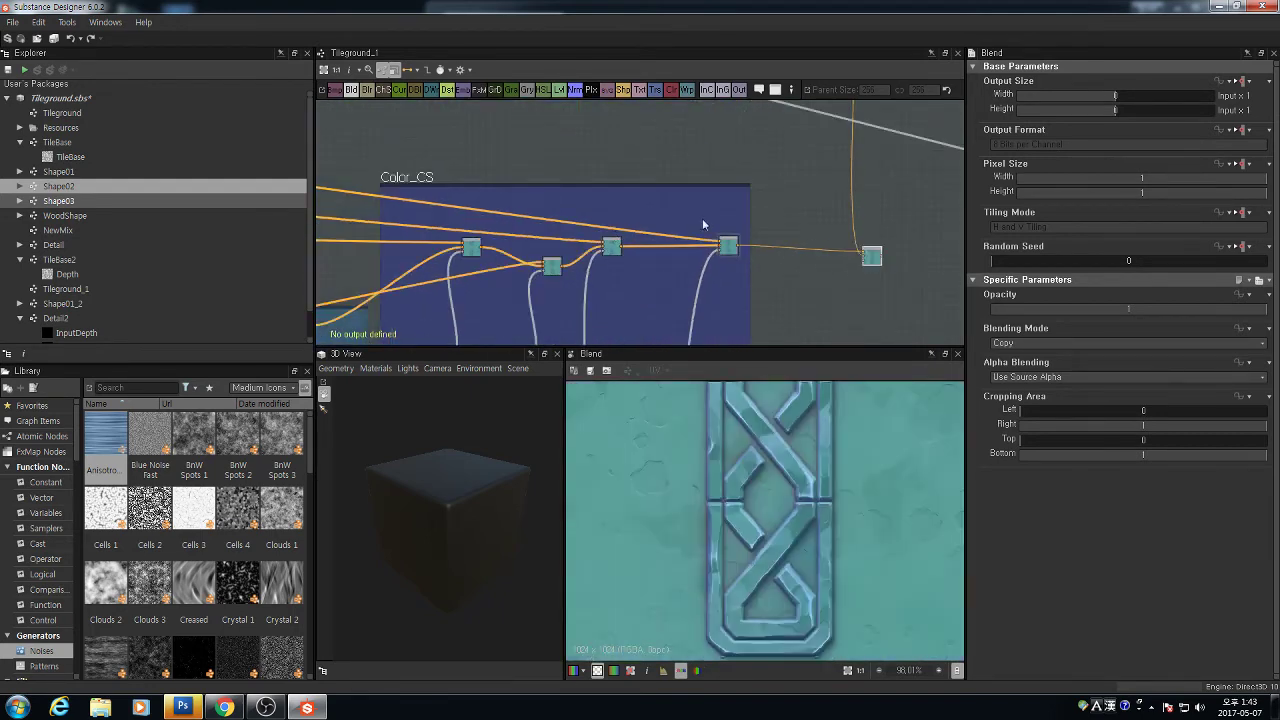
Move the shape node that feeds the pattern chain's first Transformation 2D node down, below the chain
{"action": "scroll", "coordinate": [763, 250], "scroll_direction": "down", "scroll_amount": 2}
{"action": "middle_click_drag", "start_coordinate": [768, 271], "coordinate": [901, 259]}
{"action": "scroll", "coordinate": [835, 145], "scroll_direction": "down", "scroll_amount": 2}
{"action": "scroll", "coordinate": [525, 254], "scroll_direction": "up", "scroll_amount": 1}
{"action": "scroll", "coordinate": [524, 258], "scroll_direction": "up", "scroll_amount": 10}
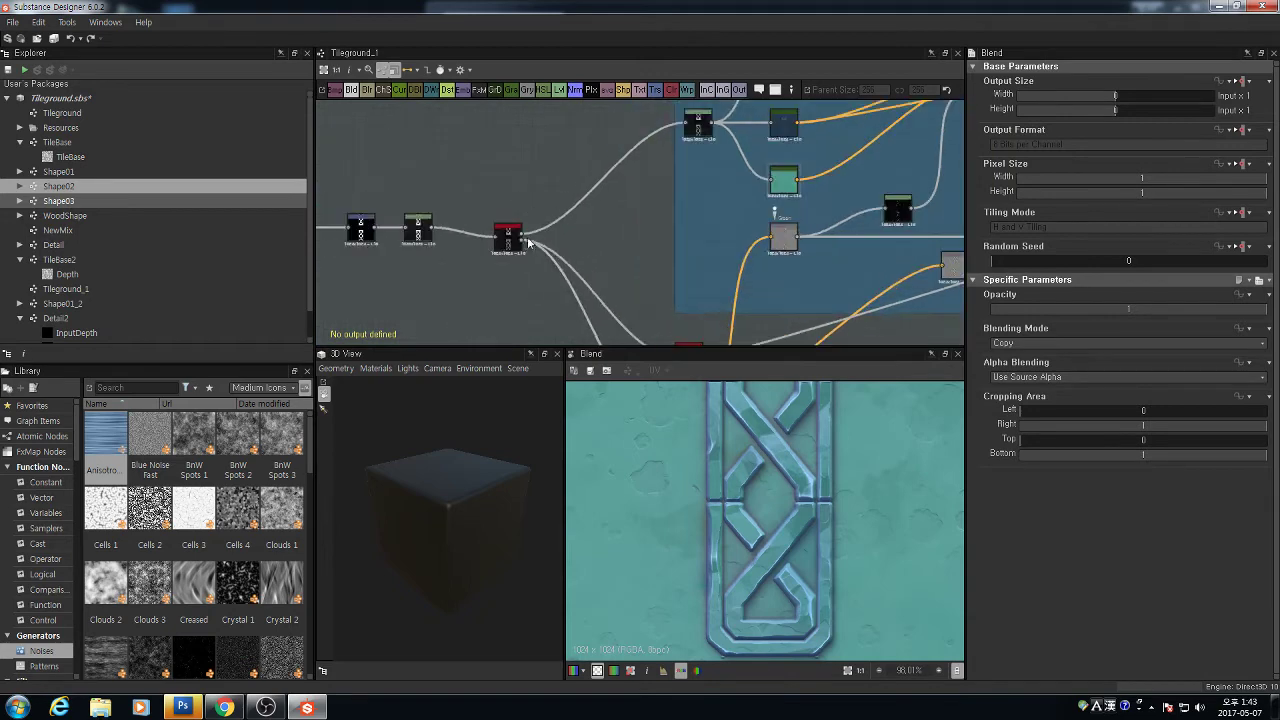
{"action": "scroll", "coordinate": [545, 262], "scroll_direction": "down", "scroll_amount": 8}
{"action": "scroll", "coordinate": [545, 262], "scroll_direction": "down", "scroll_amount": 4}
{"action": "middle_click_drag", "start_coordinate": [591, 253], "coordinate": [657, 240]}
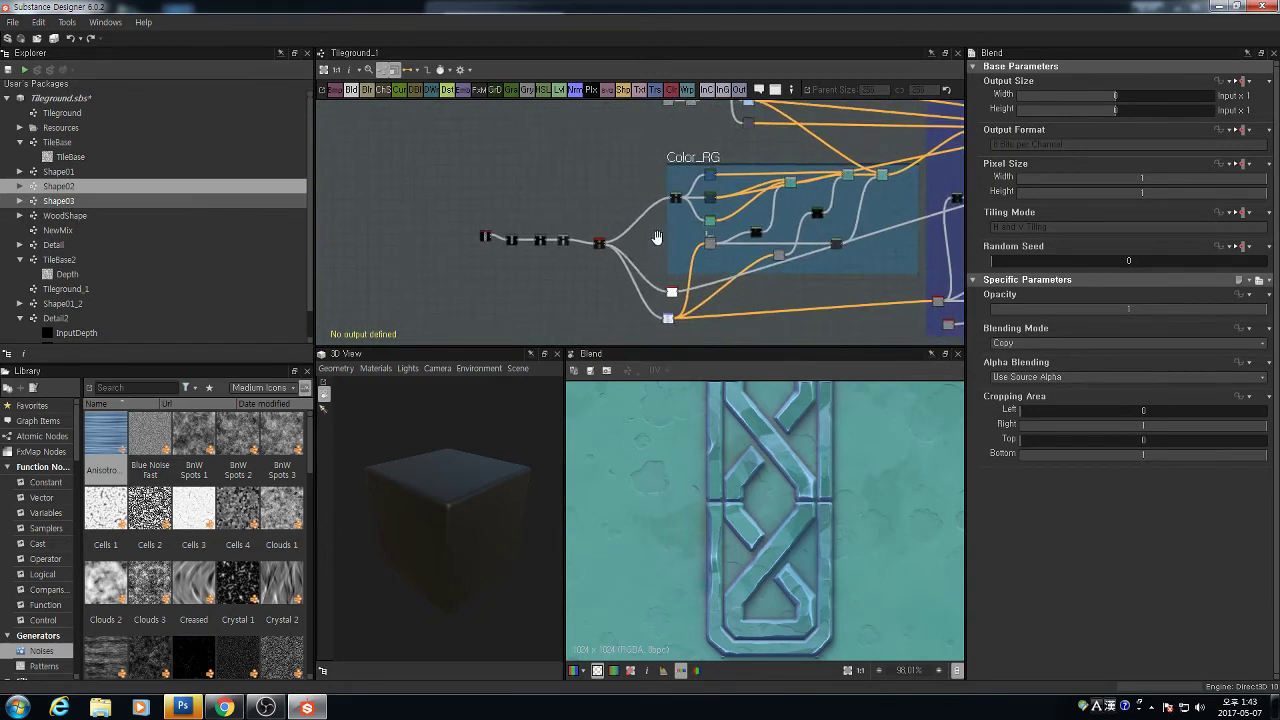
{"action": "scroll", "coordinate": [489, 223], "scroll_direction": "up", "scroll_amount": 8}
{"action": "left_click_drag", "start_coordinate": [466, 222], "coordinate": [456, 336]}
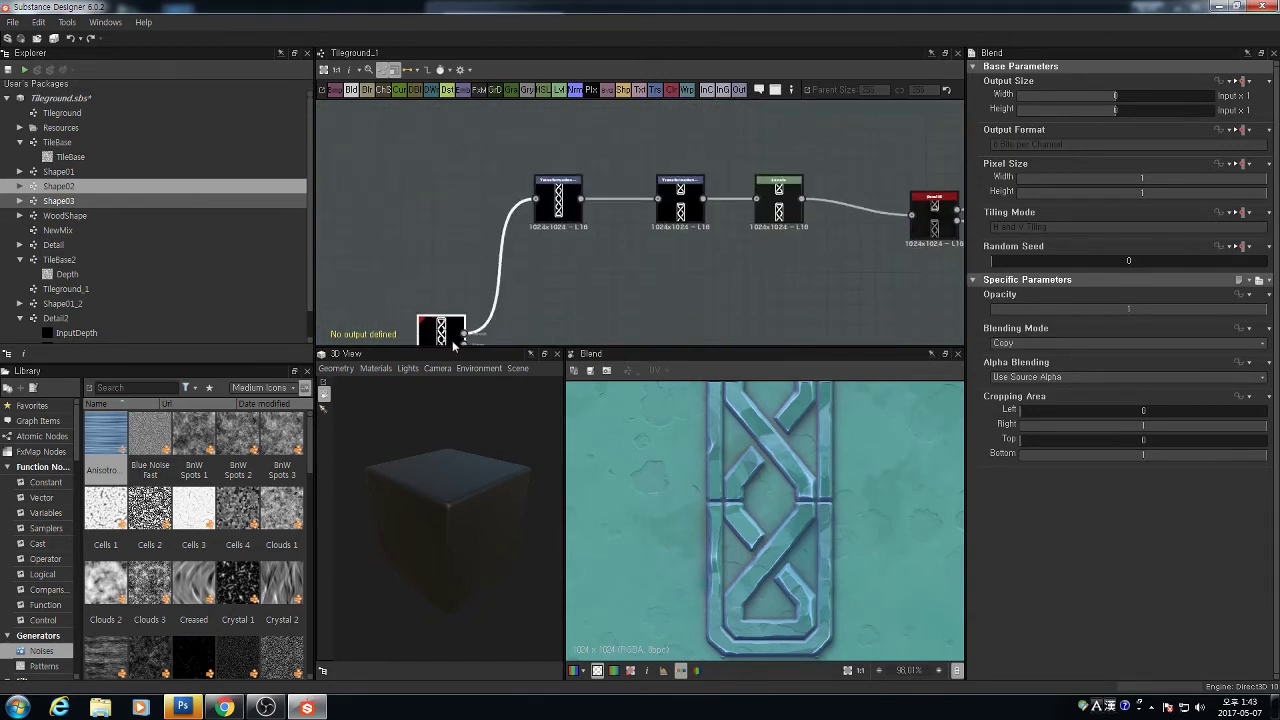
{"action": "scroll", "coordinate": [630, 216], "scroll_direction": "down", "scroll_amount": 10}
{"action": "middle_click_drag", "start_coordinate": [648, 216], "coordinate": [572, 224]}
{"action": "scroll", "coordinate": [807, 176], "scroll_direction": "up", "scroll_amount": 4}
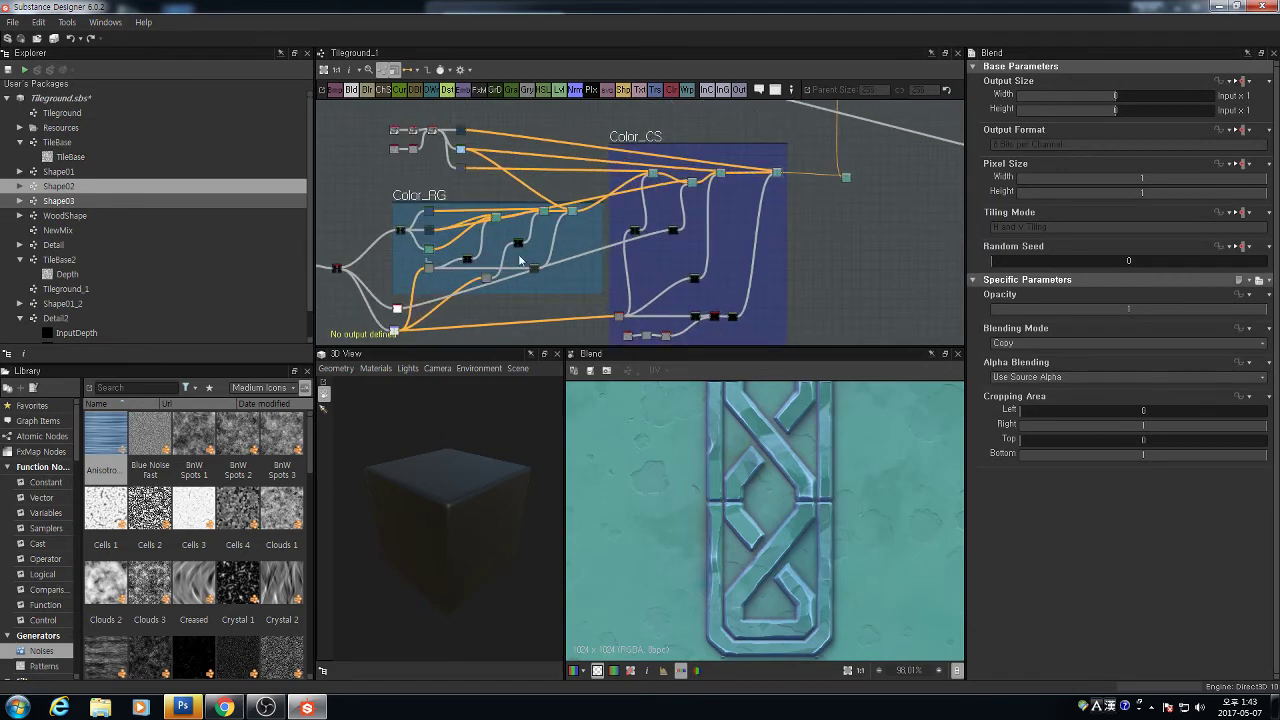
Move the Shape01_2 node across the graph to just below the duplicated pattern chain's first Transformation 2D node
{"action": "scroll", "coordinate": [463, 264], "scroll_direction": "down", "scroll_amount": 1}
{"action": "middle_click_drag", "start_coordinate": [463, 264], "coordinate": [523, 255]}
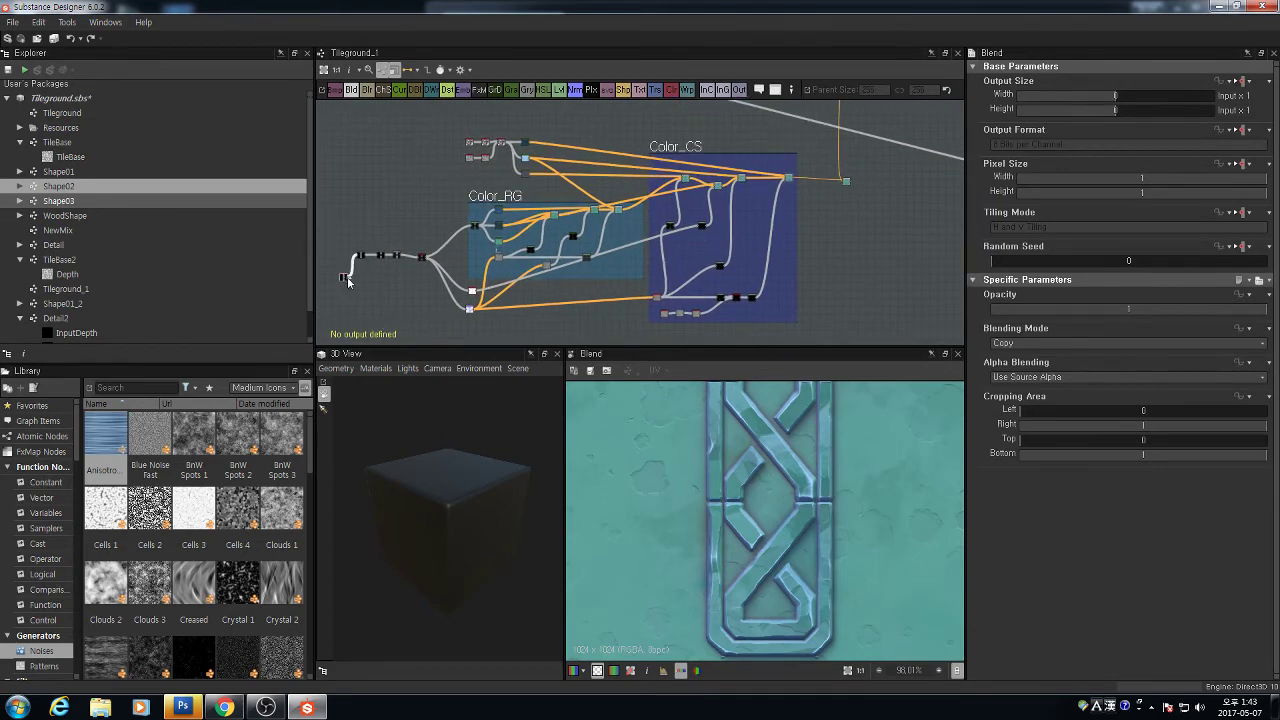
{"action": "left_click_drag", "start_coordinate": [399, 282], "coordinate": [844, 185]}
{"action": "middle_click_drag", "start_coordinate": [857, 236], "coordinate": [512, 201]}
{"action": "scroll", "coordinate": [807, 224], "scroll_direction": "down", "scroll_amount": 1}
{"action": "middle_click_drag", "start_coordinate": [749, 234], "coordinate": [758, 311]}
{"action": "scroll", "coordinate": [562, 202], "scroll_direction": "up", "scroll_amount": 2}
{"action": "middle_click_drag", "start_coordinate": [562, 202], "coordinate": [785, 205]}
{"action": "scroll", "coordinate": [770, 215], "scroll_direction": "down", "scroll_amount": 2}
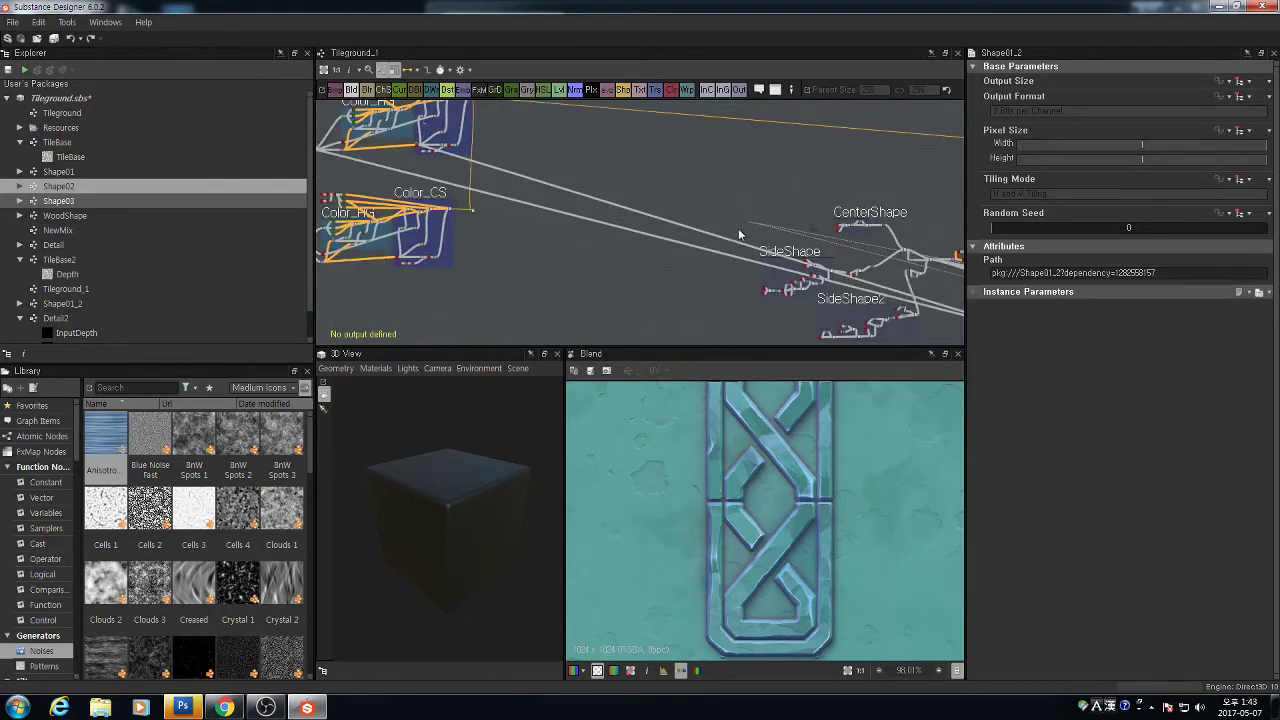
{"action": "middle_click_drag", "start_coordinate": [735, 266], "coordinate": [864, 224]}
{"action": "scroll", "coordinate": [864, 224], "scroll_direction": "up", "scroll_amount": 1}
{"action": "left_click_drag", "start_coordinate": [879, 166], "coordinate": [339, 234]}
{"action": "middle_click_drag", "start_coordinate": [342, 230], "coordinate": [648, 225]}
{"action": "scroll", "coordinate": [601, 207], "scroll_direction": "up", "scroll_amount": 1}
{"action": "scroll", "coordinate": [600, 211], "scroll_direction": "up", "scroll_amount": 3}
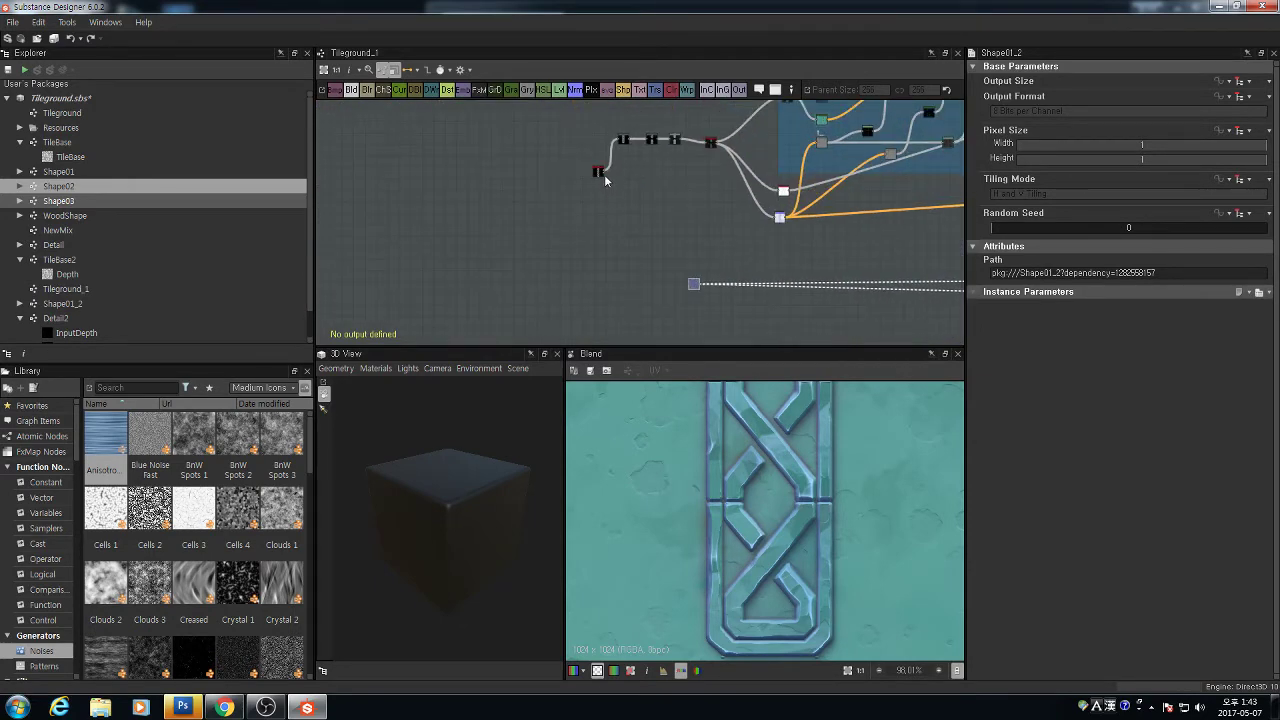
Connect Shape01_2 to the chain's first Transformation 2D node and place Shape01_2 beneath the duplicated Color_CS group
{"action": "left_click_drag", "start_coordinate": [616, 196], "coordinate": [692, 286]}
{"action": "middle_click_drag", "start_coordinate": [727, 296], "coordinate": [585, 289]}
{"action": "scroll", "coordinate": [585, 289], "scroll_direction": "down", "scroll_amount": 1}
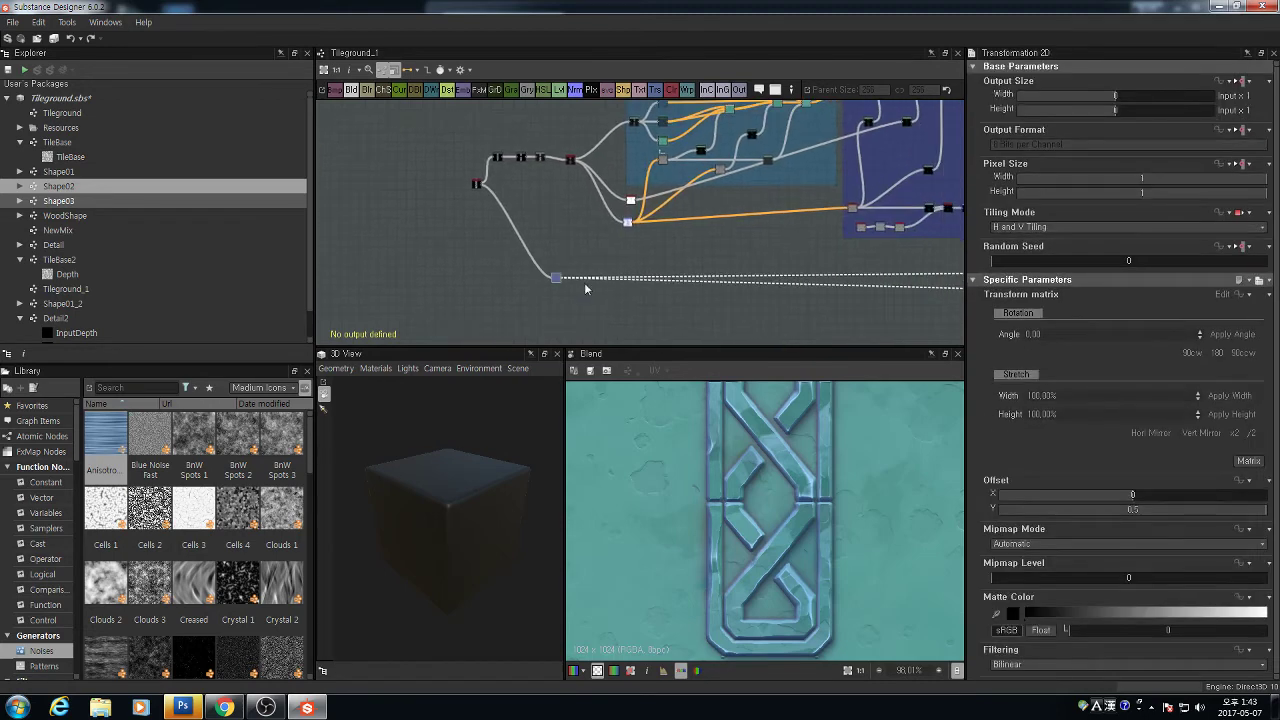
{"action": "left_click_drag", "start_coordinate": [556, 279], "coordinate": [941, 276]}
{"action": "scroll", "coordinate": [890, 272], "scroll_direction": "down", "scroll_amount": 3}
{"action": "middle_click_drag", "start_coordinate": [886, 271], "coordinate": [575, 258]}
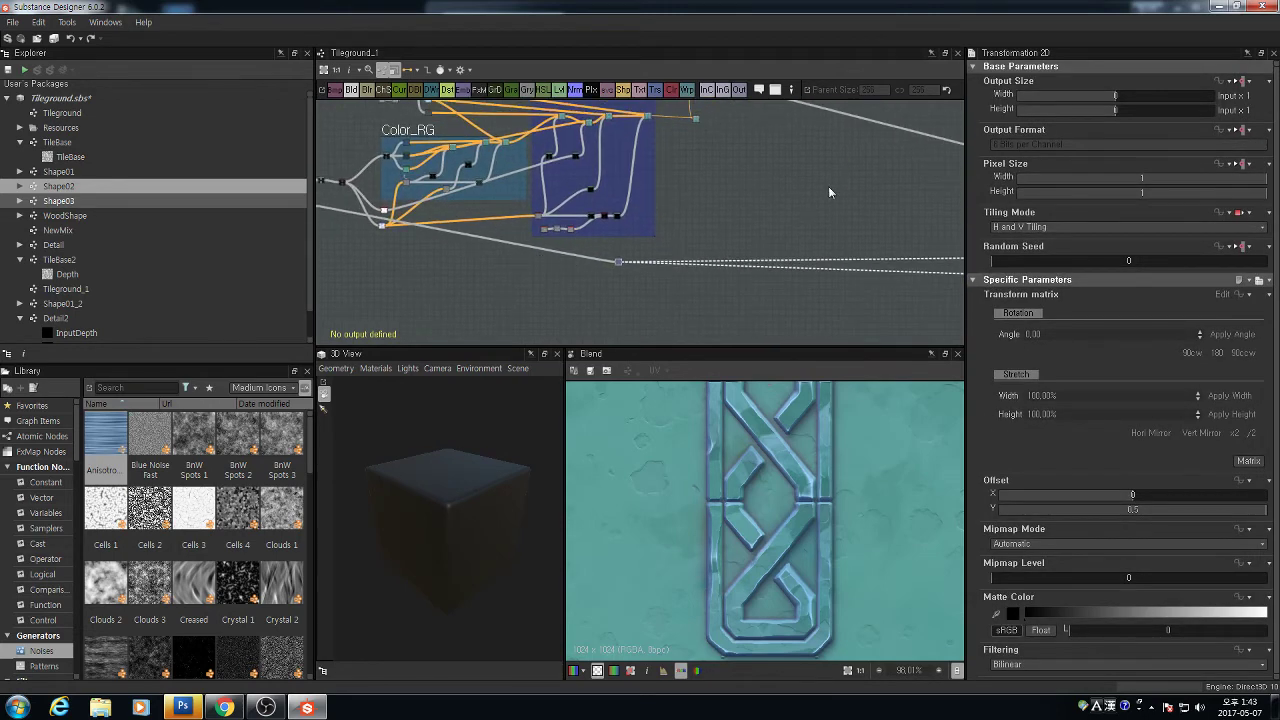
{"action": "scroll", "coordinate": [665, 230], "scroll_direction": "up", "scroll_amount": 3}
{"action": "scroll", "coordinate": [640, 295], "scroll_direction": "down", "scroll_amount": 3}
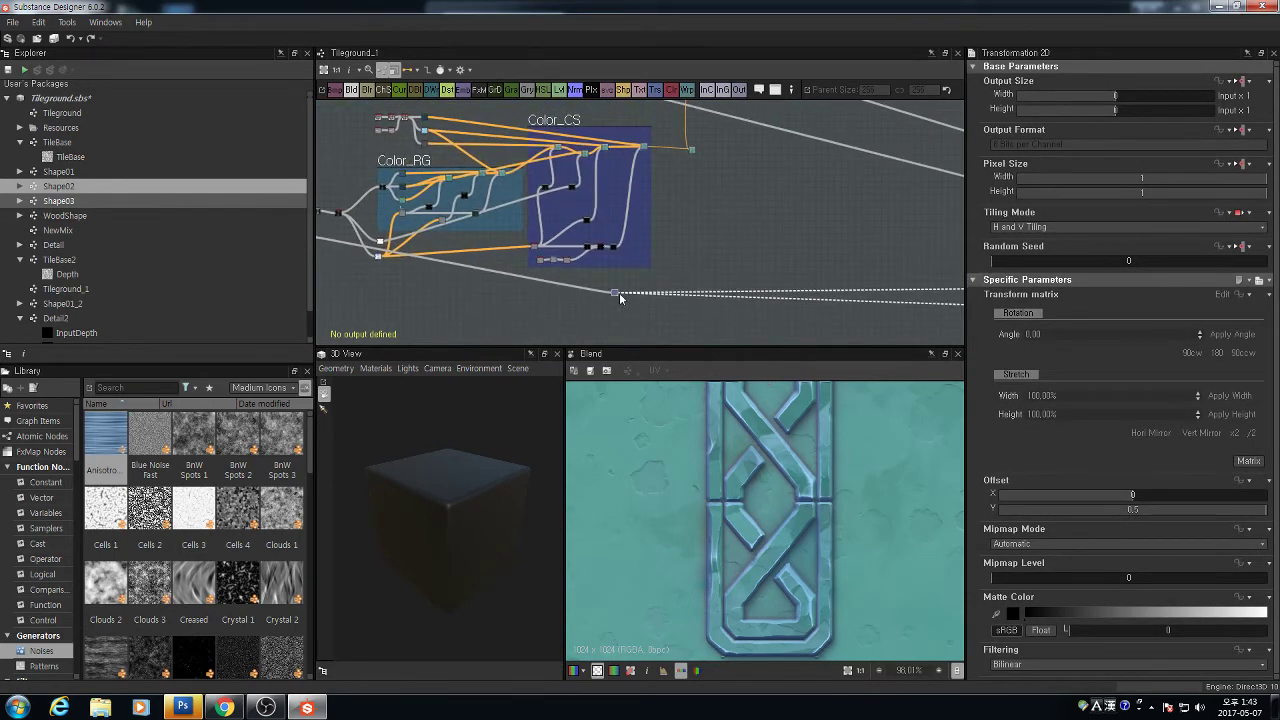
Connect the Shape01_2 output to the new Blend's opacity input and view the blended tile texture as a whole
{"action": "left_click_drag", "start_coordinate": [614, 292], "coordinate": [691, 155]}
{"action": "scroll", "coordinate": [690, 155], "scroll_direction": "up", "scroll_amount": 4}
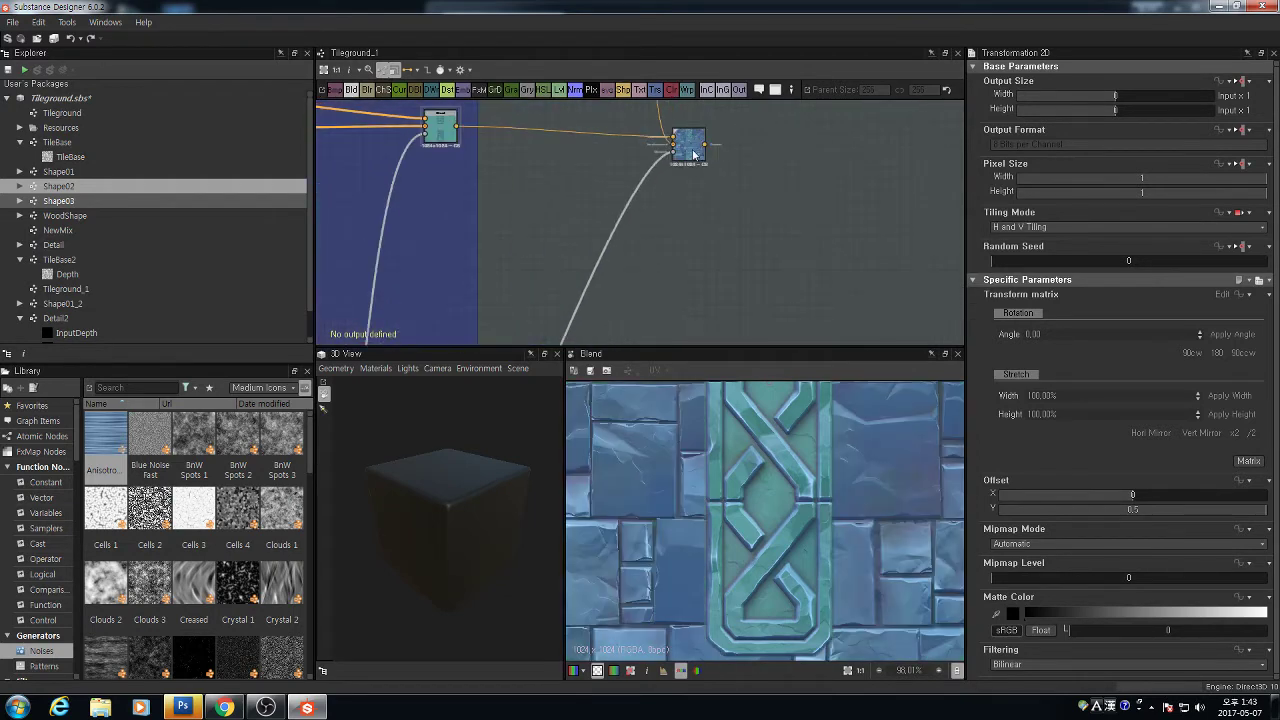
{"action": "left_click", "coordinate": [690, 153]}
{"action": "scroll", "coordinate": [767, 484], "scroll_direction": "down", "scroll_amount": 5}
{"action": "scroll", "coordinate": [767, 484], "scroll_direction": "up", "scroll_amount": 3}
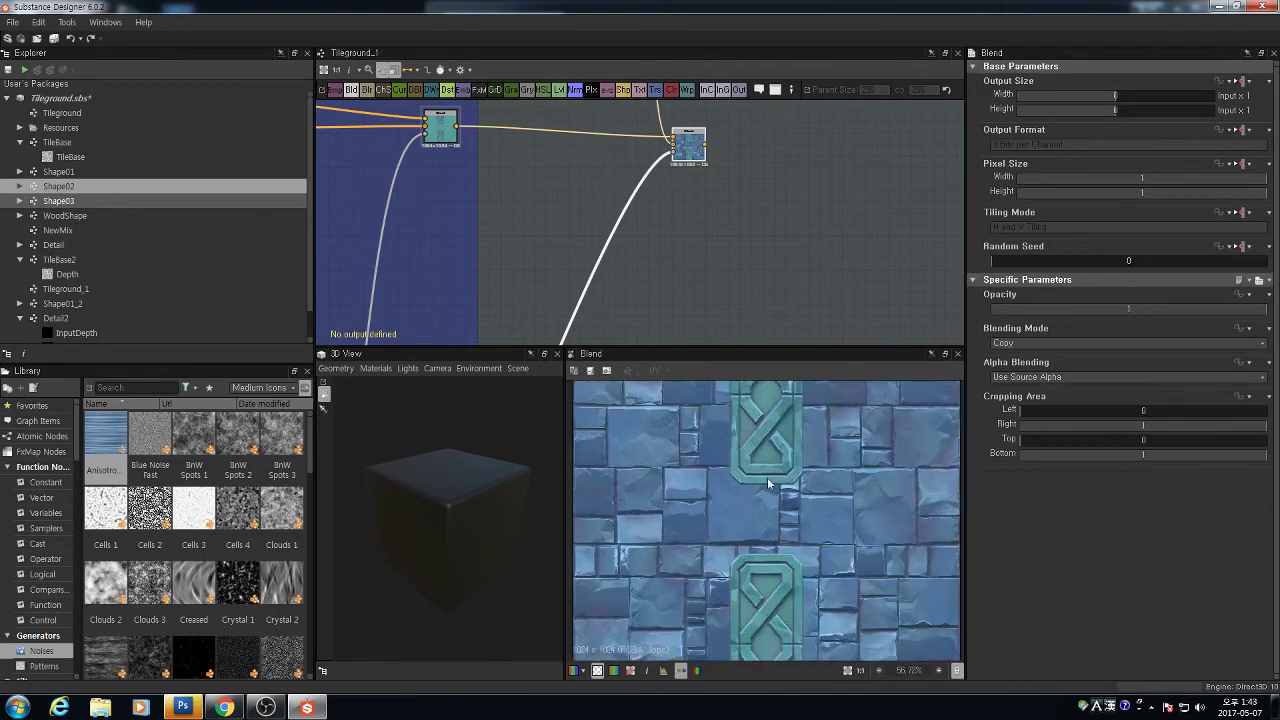
{"action": "scroll", "coordinate": [744, 436], "scroll_direction": "down", "scroll_amount": 3}
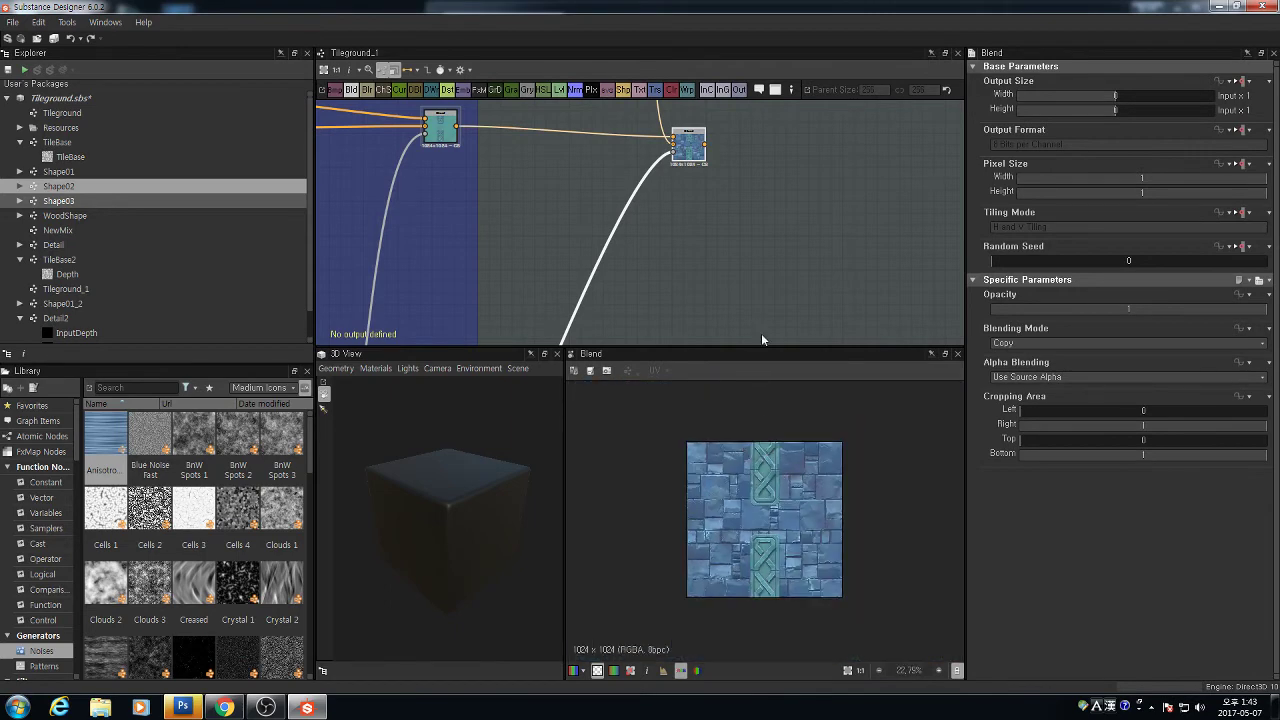
Move the new Blend node slightly away from the duplicated Color_CS group
{"action": "scroll", "coordinate": [696, 201], "scroll_direction": "down", "scroll_amount": 8}
{"action": "middle_click_drag", "start_coordinate": [699, 205], "coordinate": [622, 240]}
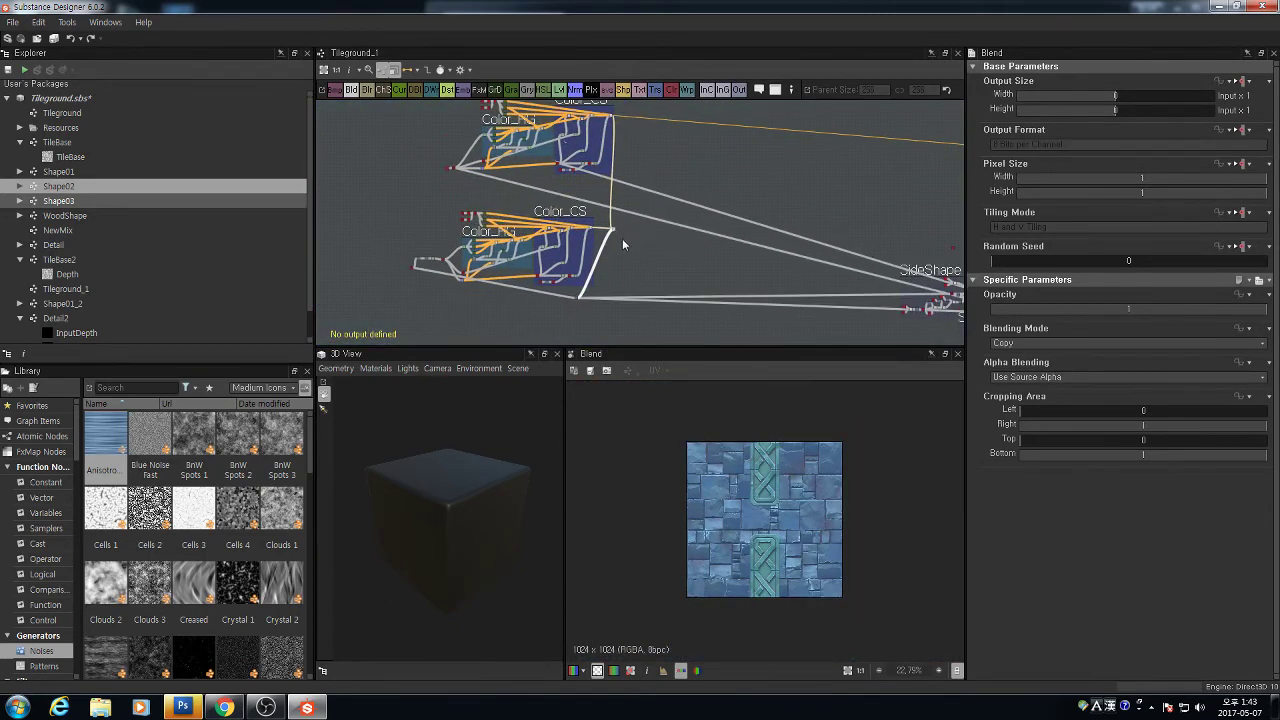
{"action": "left_click_drag", "start_coordinate": [614, 231], "coordinate": [639, 252]}
{"action": "middle_click_drag", "start_coordinate": [618, 127], "coordinate": [606, 194]}
{"action": "scroll", "coordinate": [606, 196], "scroll_direction": "up", "scroll_amount": 6}
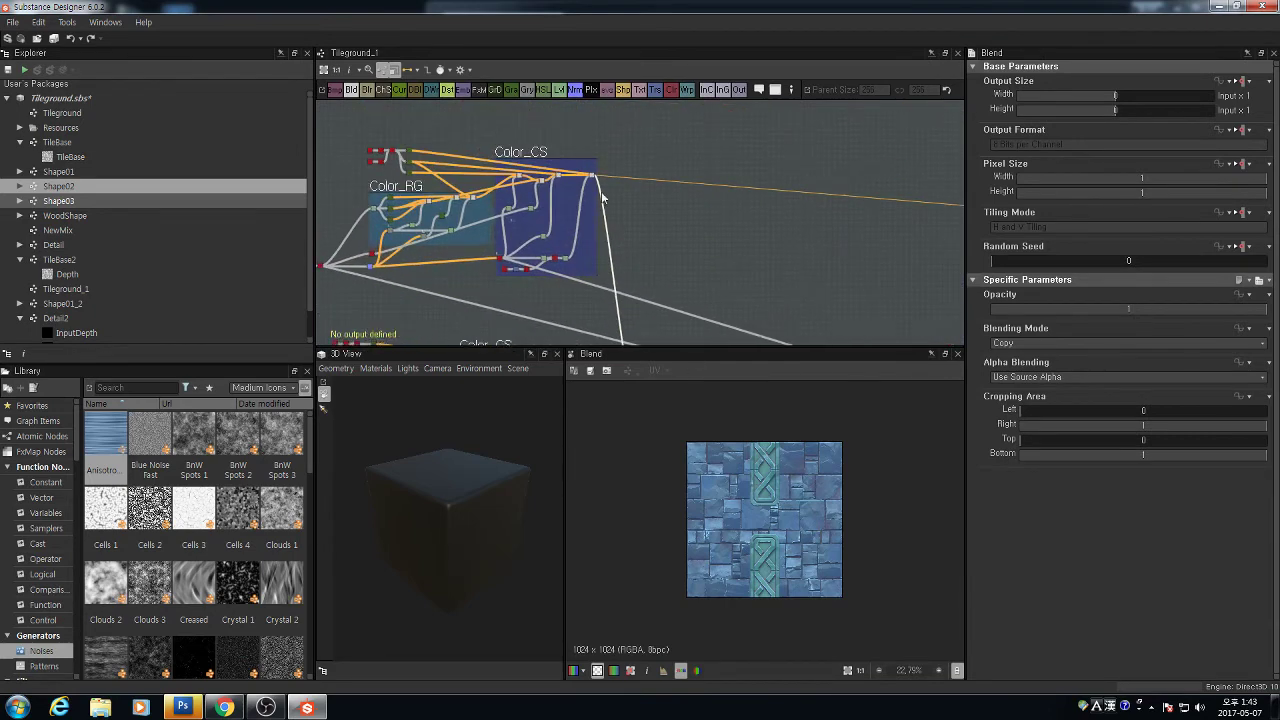
Trace the original Color_CS group's output link across the graph to the Blend beside the WoodColor groups
{"action": "scroll", "coordinate": [710, 226], "scroll_direction": "down", "scroll_amount": 5}
{"action": "middle_click_drag", "start_coordinate": [808, 263], "coordinate": [714, 214]}
{"action": "scroll", "coordinate": [714, 214], "scroll_direction": "down", "scroll_amount": 1}
{"action": "middle_click_drag", "start_coordinate": [861, 257], "coordinate": [646, 197]}
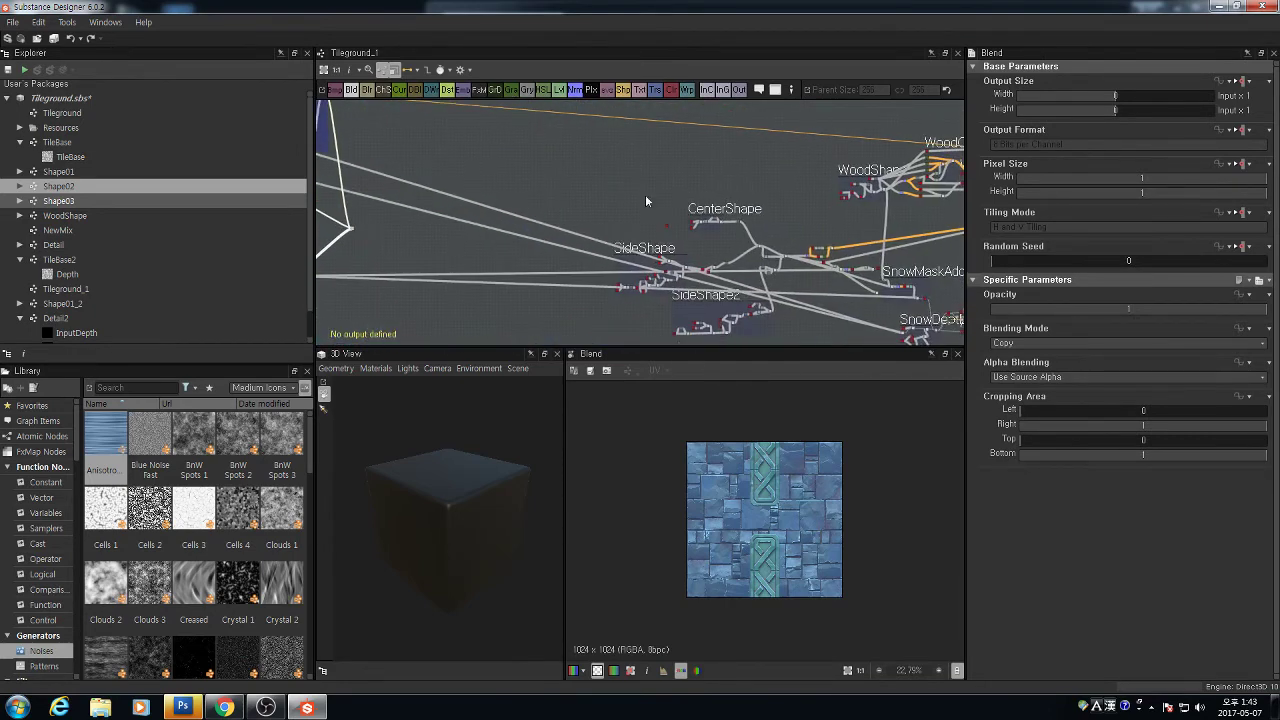
{"action": "middle_click_drag", "start_coordinate": [741, 172], "coordinate": [591, 198]}
{"action": "scroll", "coordinate": [867, 193], "scroll_direction": "up", "scroll_amount": 2}
{"action": "scroll", "coordinate": [867, 194], "scroll_direction": "up", "scroll_amount": 3}
{"action": "middle_click_drag", "start_coordinate": [867, 194], "coordinate": [586, 197]}
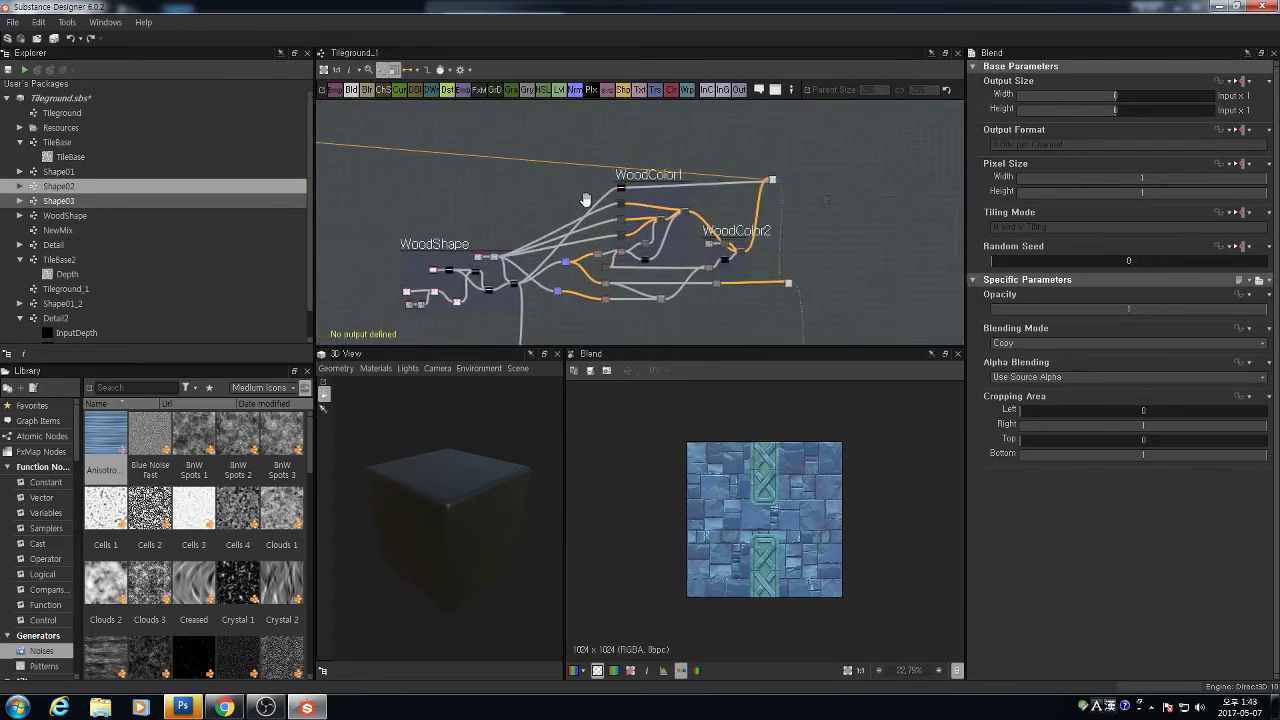
{"action": "scroll", "coordinate": [744, 190], "scroll_direction": "up", "scroll_amount": 3}
{"action": "scroll", "coordinate": [778, 187], "scroll_direction": "down", "scroll_amount": 3}
{"action": "middle_click_drag", "start_coordinate": [798, 181], "coordinate": [917, 171]}
{"action": "middle_click_drag", "start_coordinate": [516, 202], "coordinate": [980, 210]}
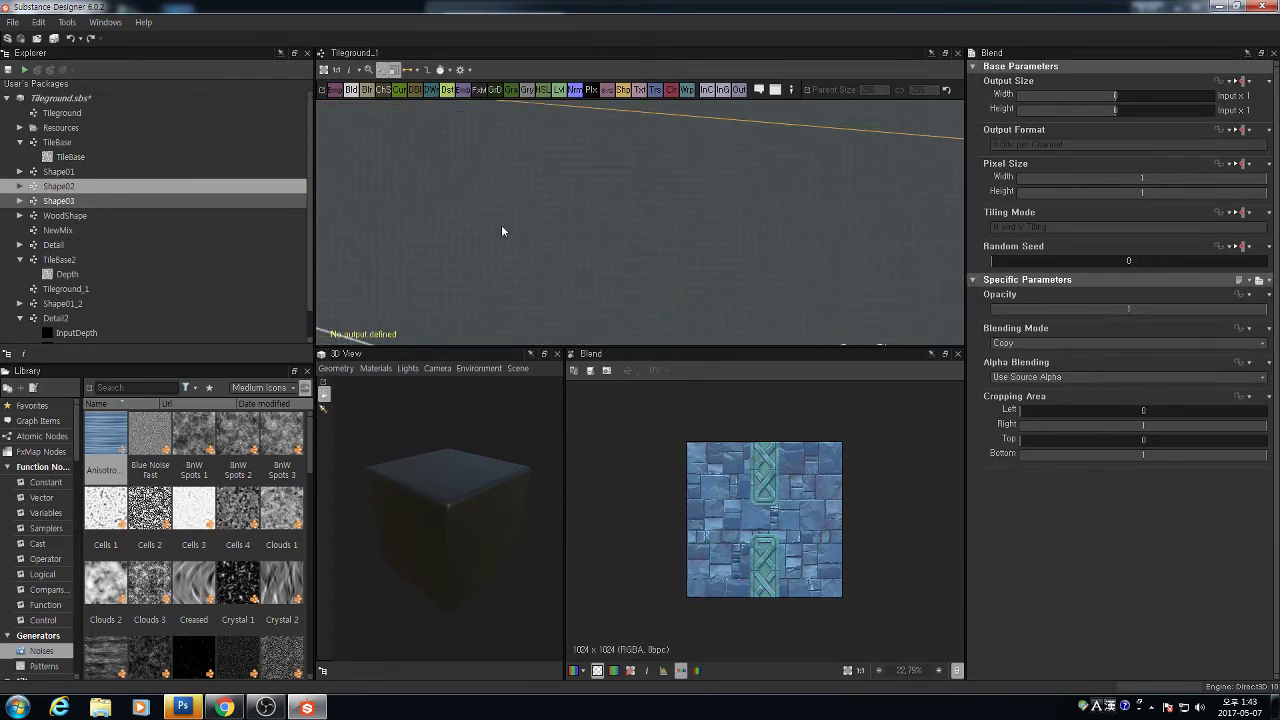
{"action": "middle_click_drag", "start_coordinate": [501, 226], "coordinate": [750, 240]}
{"action": "middle_click_drag", "start_coordinate": [570, 228], "coordinate": [746, 256]}
Delete the link between the original Color_CS group's final Blend and the new Blend
{"action": "scroll", "coordinate": [530, 210], "scroll_direction": "down", "scroll_amount": 4}
{"action": "middle_click_drag", "start_coordinate": [530, 210], "coordinate": [700, 214]}
{"action": "scroll", "coordinate": [606, 212], "scroll_direction": "up", "scroll_amount": 2}
{"action": "left_click_drag", "start_coordinate": [592, 204], "coordinate": [569, 215]}
{"action": "key", "text": "Delete"}
Move the original branch's final Blend down out of its Color_CS group and enlarge the graph view downward
{"action": "scroll", "coordinate": [558, 136], "scroll_direction": "up", "scroll_amount": 1}
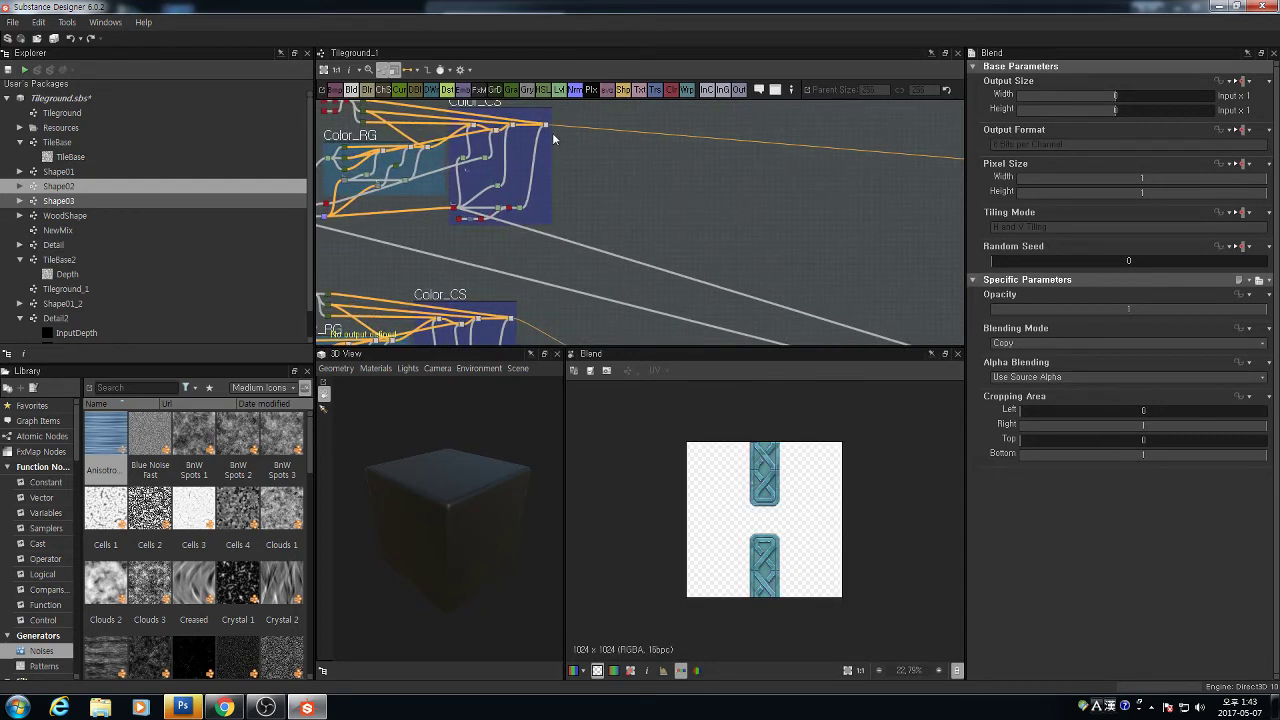
{"action": "left_click_drag", "start_coordinate": [547, 127], "coordinate": [577, 202]}
{"action": "middle_click_drag", "start_coordinate": [600, 228], "coordinate": [540, 231]}
{"action": "scroll", "coordinate": [523, 176], "scroll_direction": "up", "scroll_amount": 3}
{"action": "scroll", "coordinate": [523, 176], "scroll_direction": "down", "scroll_amount": 1}
{"action": "middle_click_drag", "start_coordinate": [523, 176], "coordinate": [523, 132]}
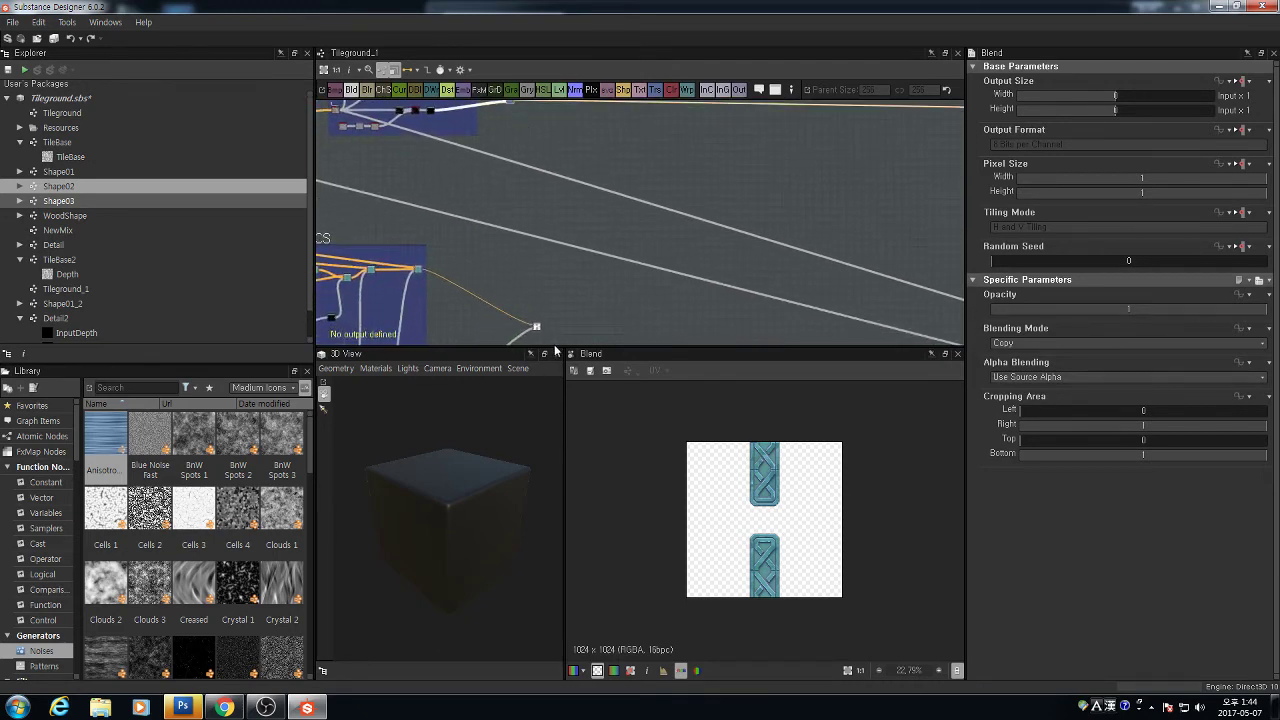
{"action": "left_click_drag", "start_coordinate": [555, 350], "coordinate": [555, 463]}
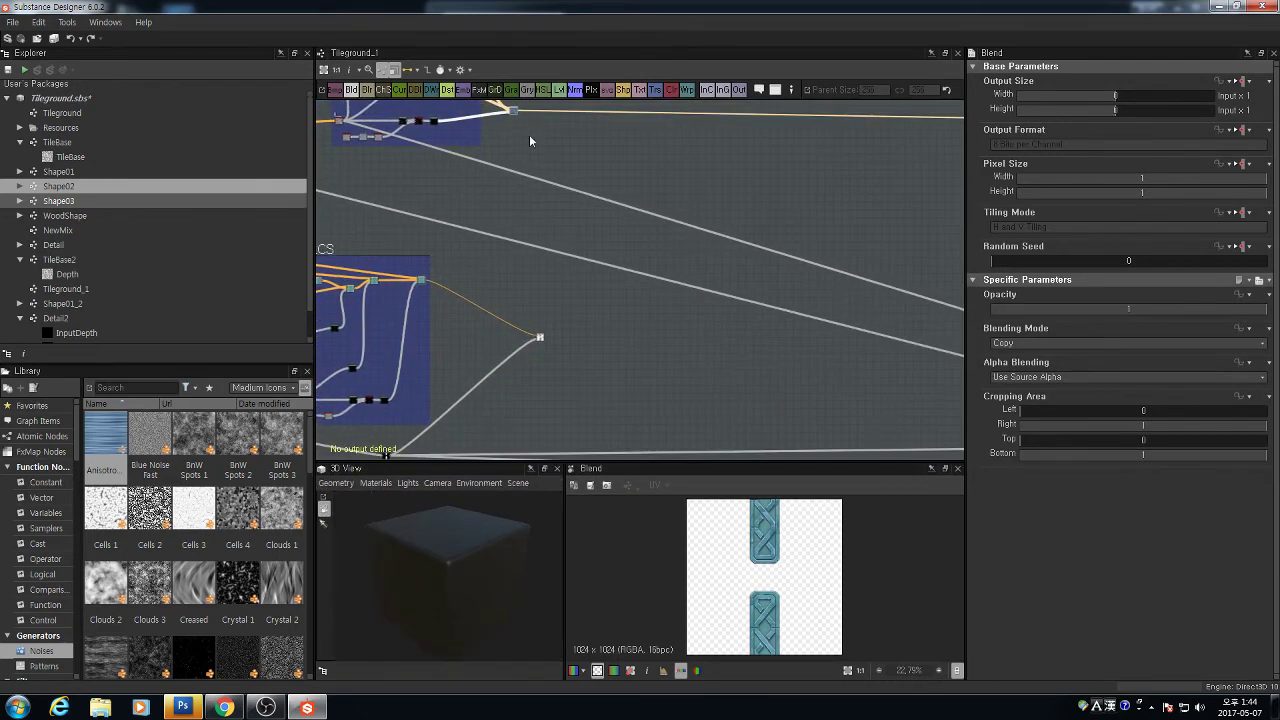
Transfer the original final Blend's outgoing link to the new Blend, and reconnect the original Blend to the new one's background
{"action": "left_click_drag", "start_coordinate": [516, 110], "coordinate": [544, 336], "text": "shift"}
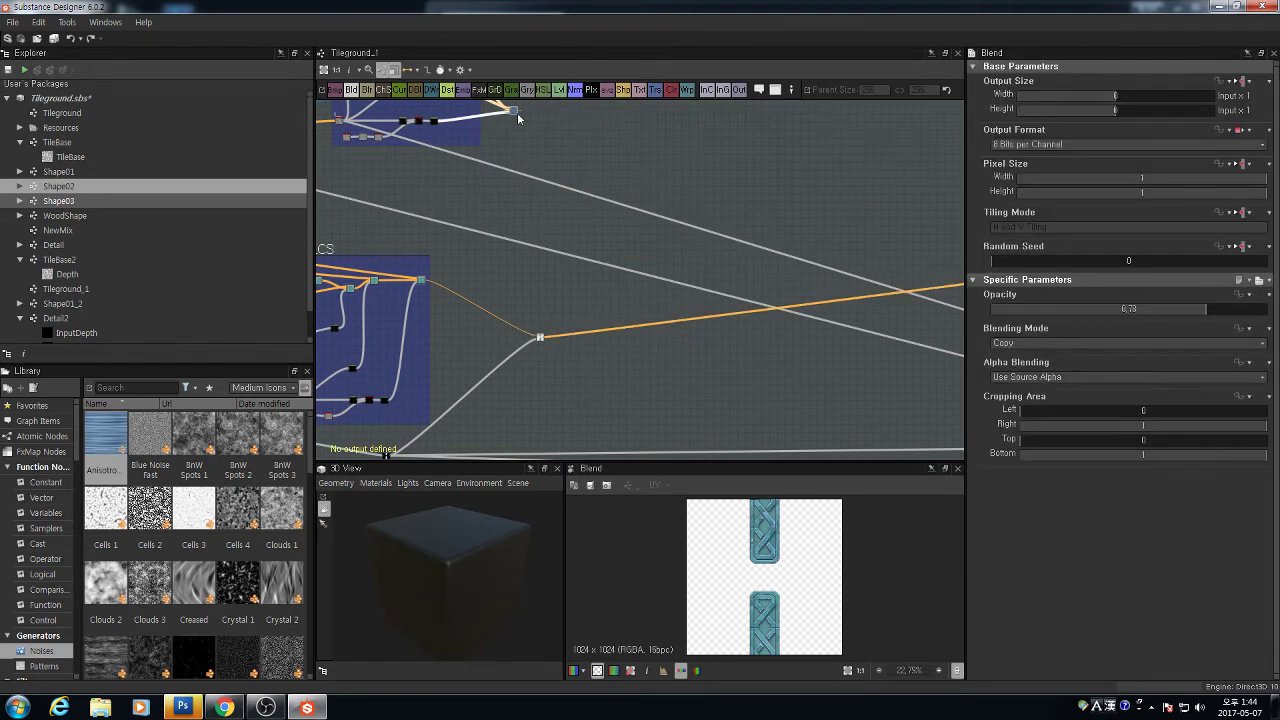
{"action": "left_click_drag", "start_coordinate": [517, 110], "coordinate": [523, 332]}
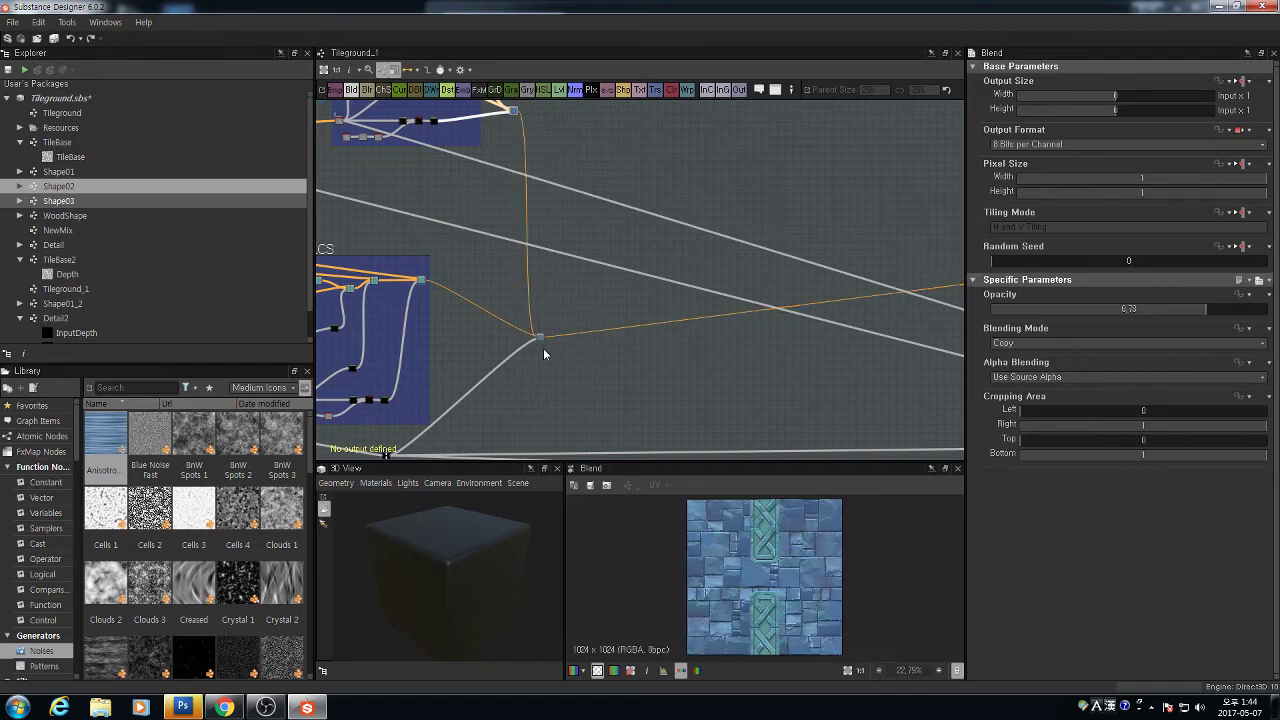
{"action": "scroll", "coordinate": [538, 330], "scroll_direction": "up", "scroll_amount": 3}
{"action": "scroll", "coordinate": [731, 286], "scroll_direction": "down", "scroll_amount": 3}
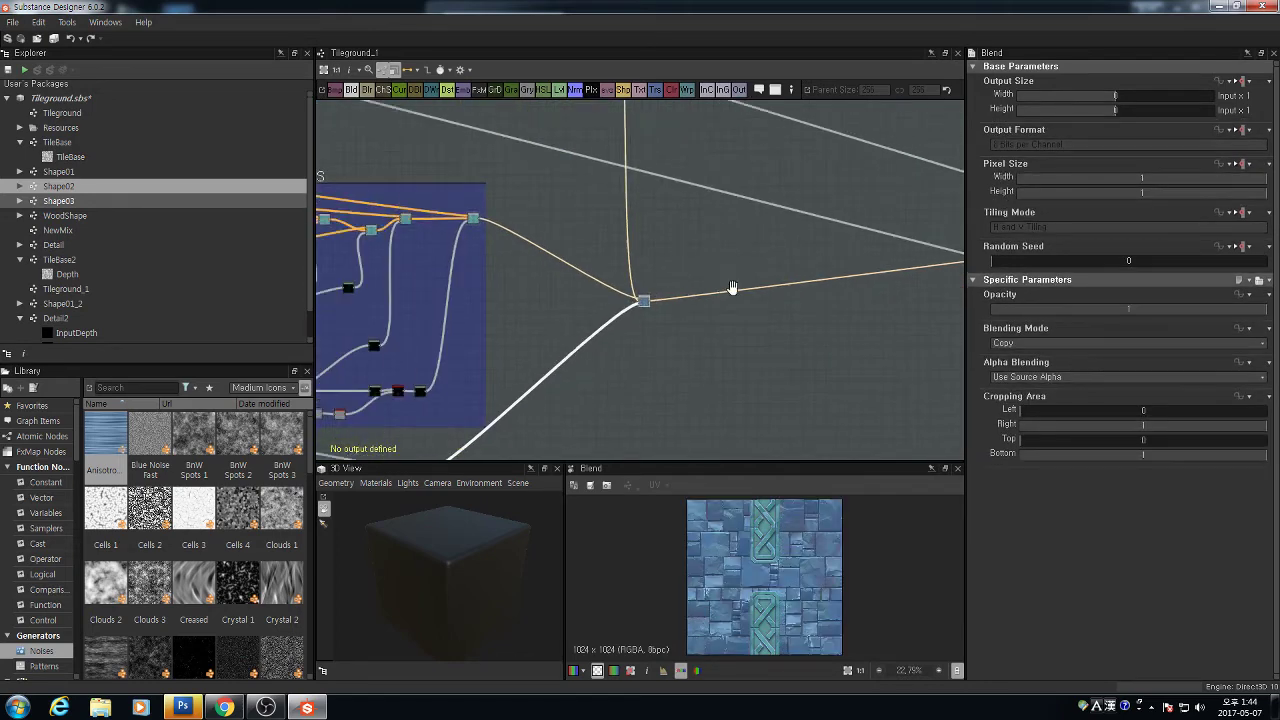
Open the gradient of the teal Gradient Map in the duplicated Color_RG group and set its 0.307 key to RGB 103, 131, 119
{"action": "scroll", "coordinate": [815, 513], "scroll_direction": "up", "scroll_amount": 3}
{"action": "scroll", "coordinate": [503, 290], "scroll_direction": "down", "scroll_amount": 2}
{"action": "middle_click_drag", "start_coordinate": [360, 288], "coordinate": [611, 250]}
{"action": "scroll", "coordinate": [611, 248], "scroll_direction": "up", "scroll_amount": 8}
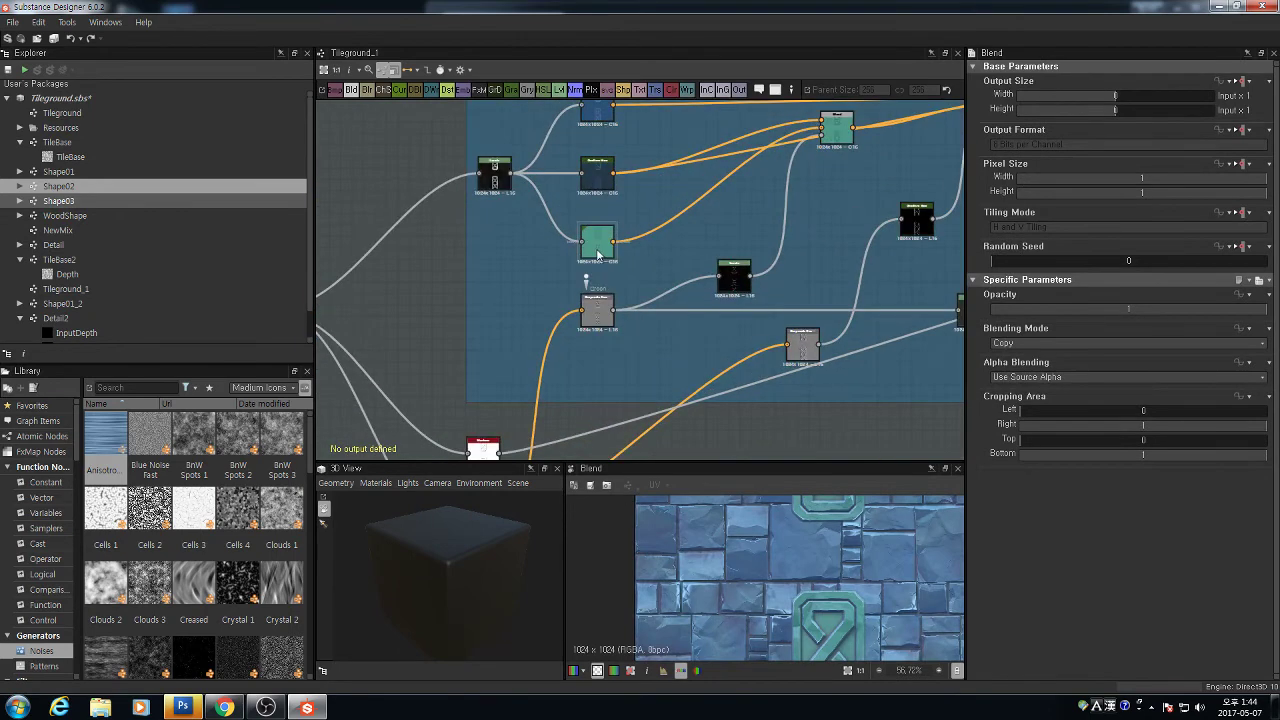
{"action": "left_click", "coordinate": [610, 237]}
{"action": "scroll", "coordinate": [866, 521], "scroll_direction": "up", "scroll_amount": 3}
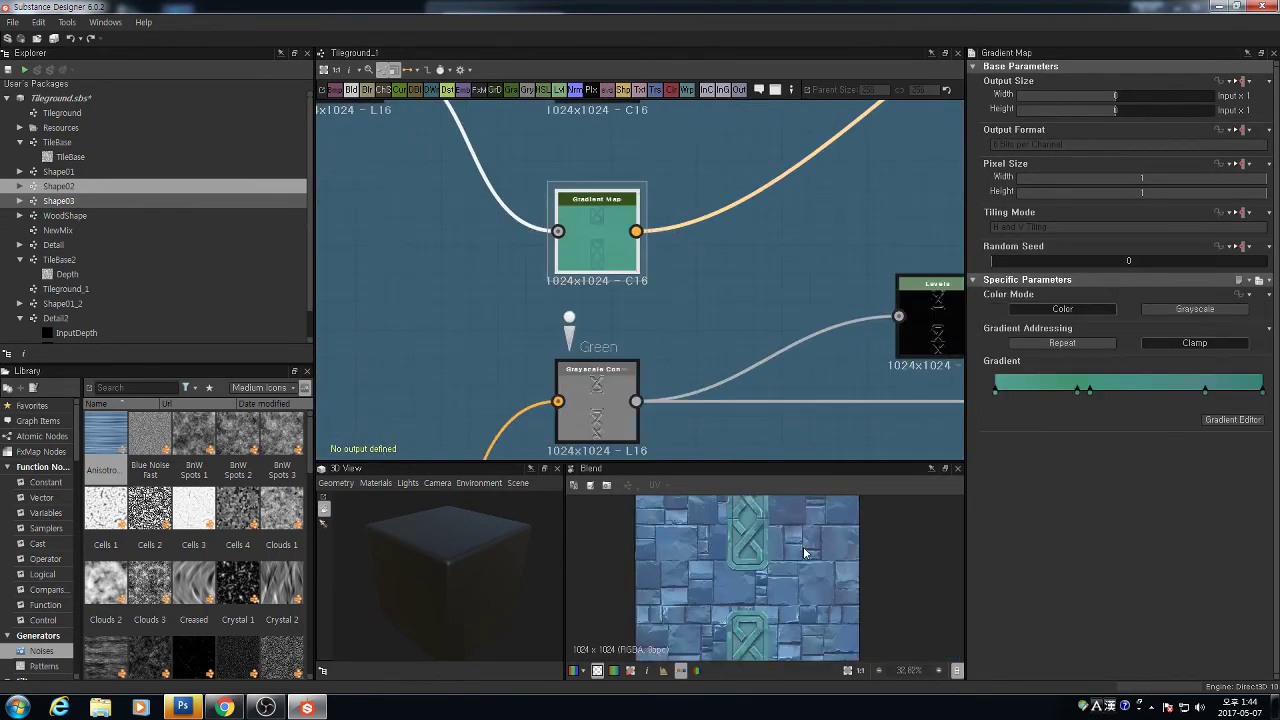
{"action": "left_click", "coordinate": [1234, 420]}
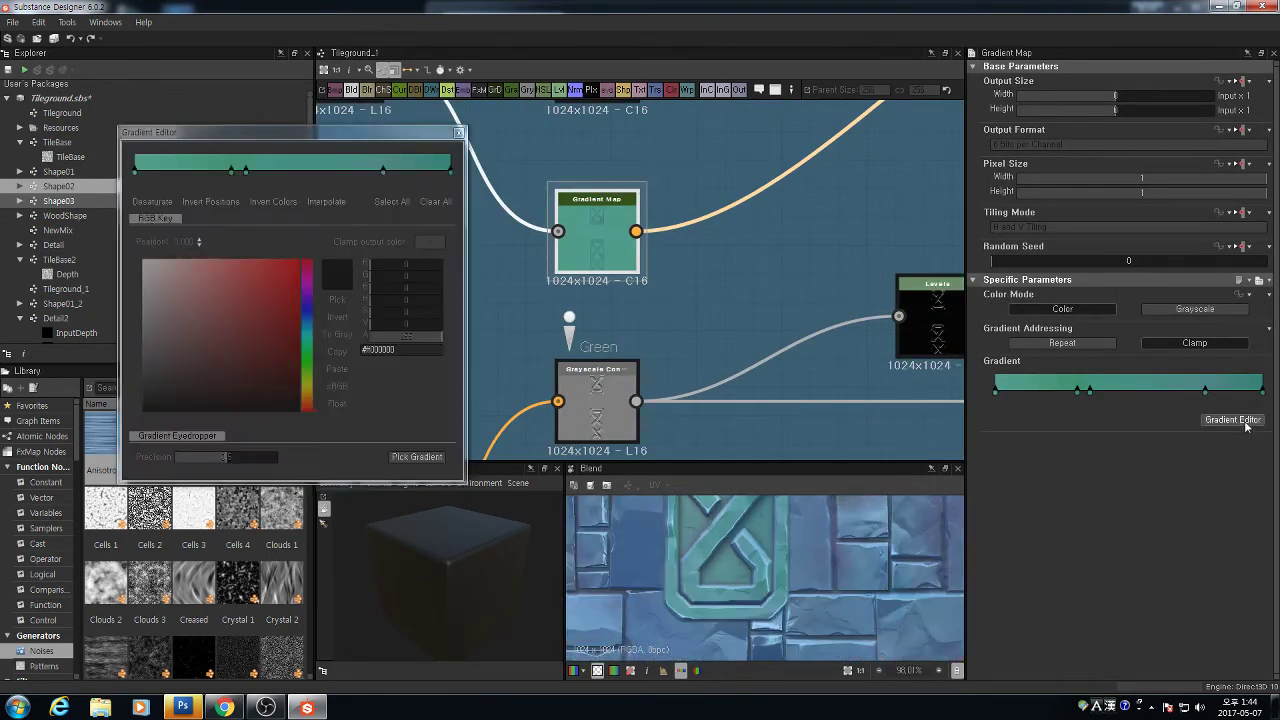
{"action": "left_click", "coordinate": [232, 172]}
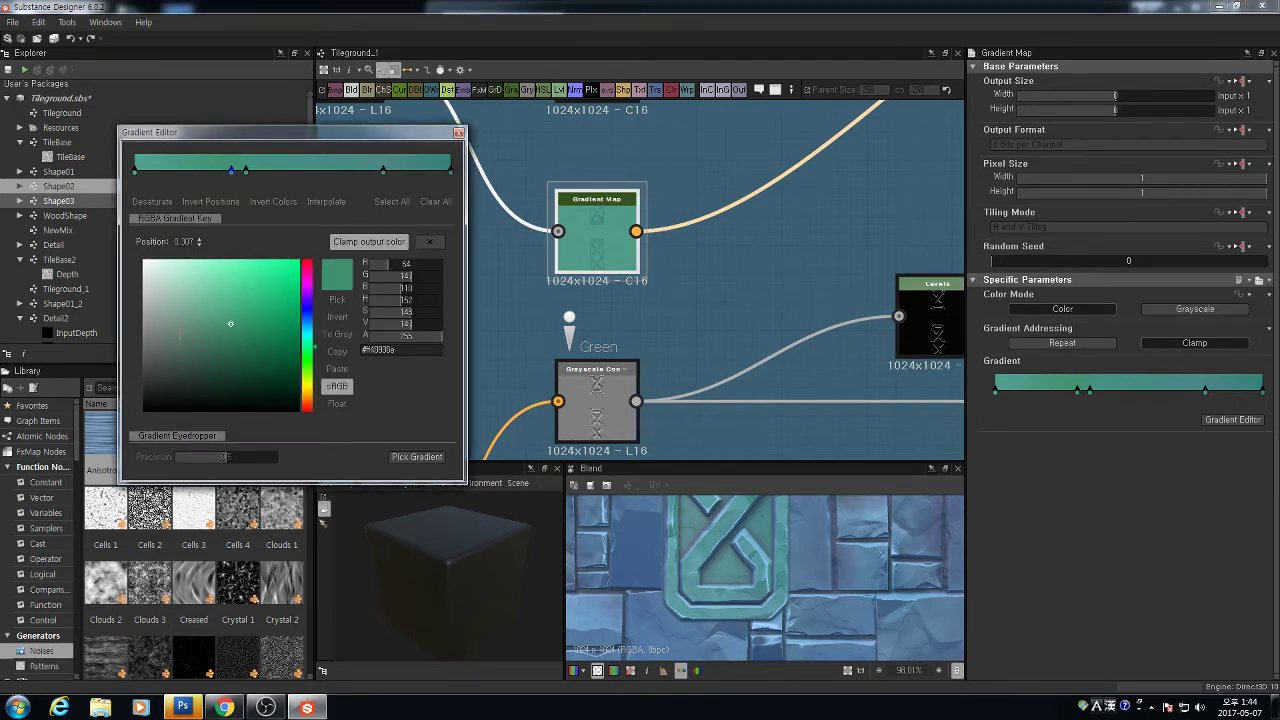
{"action": "left_click_drag", "start_coordinate": [230, 323], "coordinate": [175, 332]}
{"action": "scroll", "coordinate": [720, 540], "scroll_direction": "down", "scroll_amount": 3}
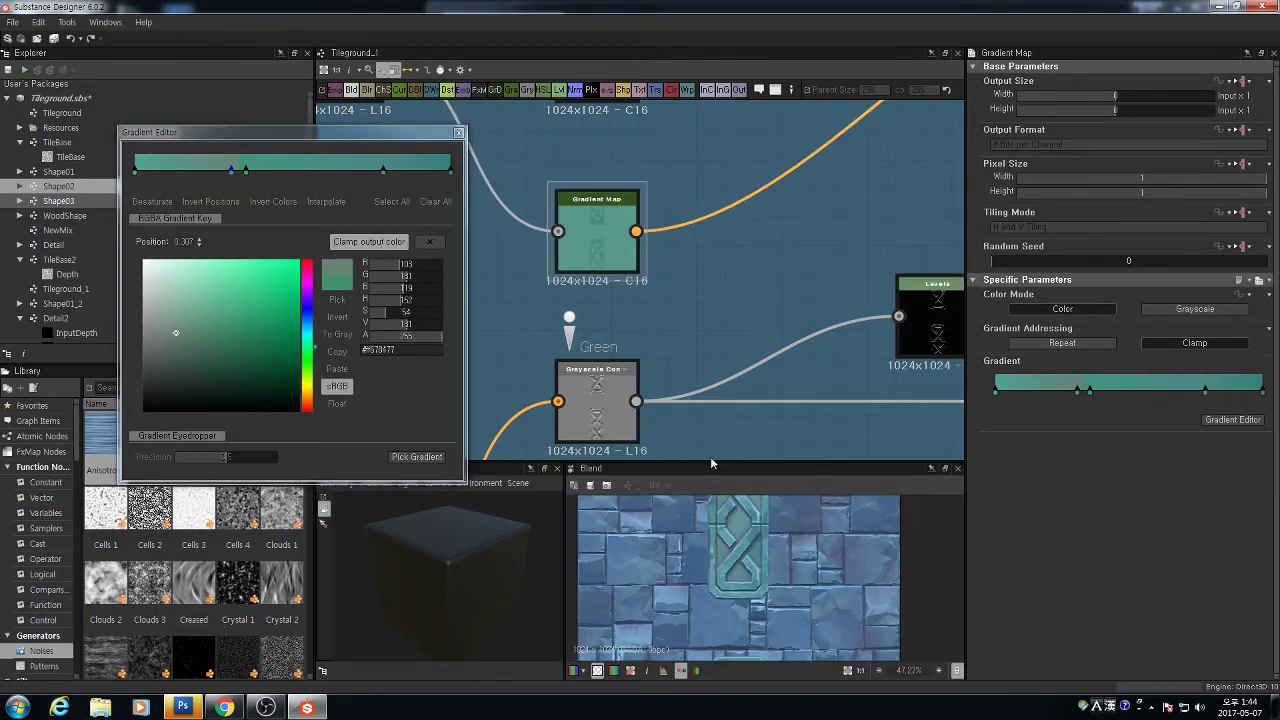
Enlarge the 2D texture preview upward and over the 3D view's area, keeping the pattern in sight
{"action": "left_click_drag", "start_coordinate": [711, 461], "coordinate": [711, 337]}
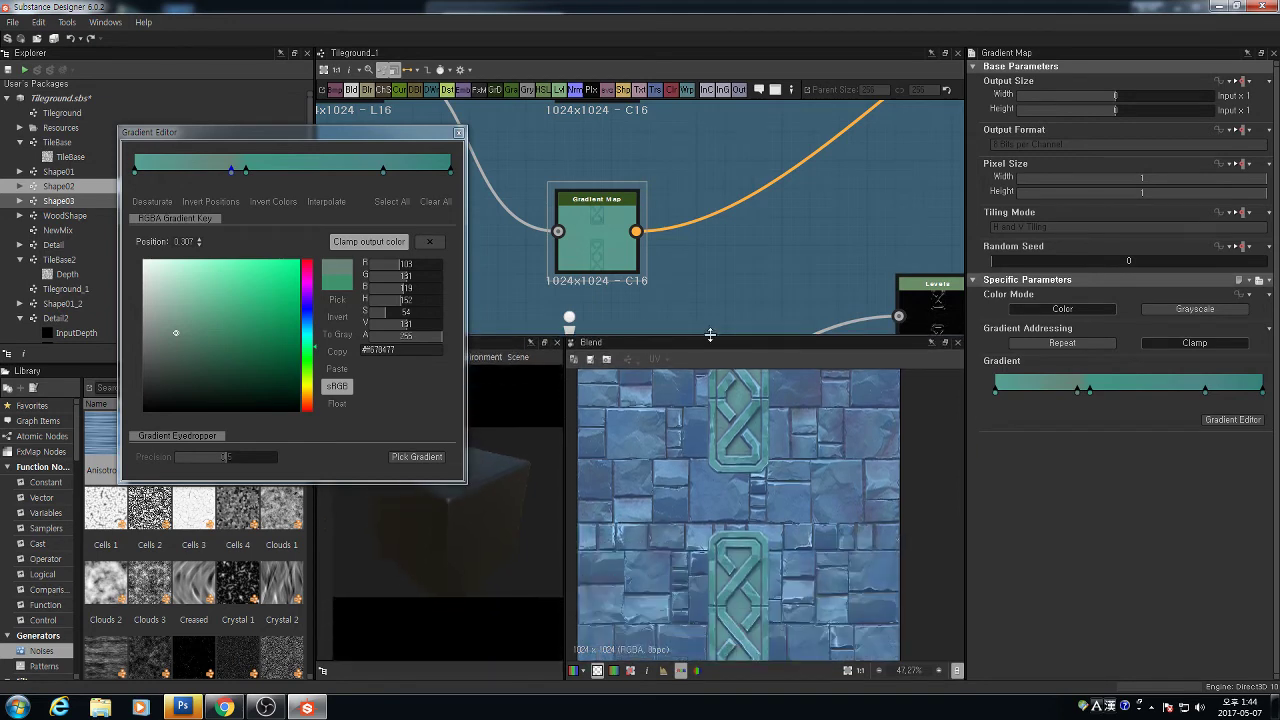
{"action": "left_click", "coordinate": [557, 342]}
{"action": "middle_click_drag", "start_coordinate": [540, 465], "coordinate": [770, 458]}
Desaturate the gradient keys at 0.354 and 0.000 to a grayish teal, with RGB 95, 135, 127 at 0.354
{"action": "left_click", "coordinate": [247, 171]}
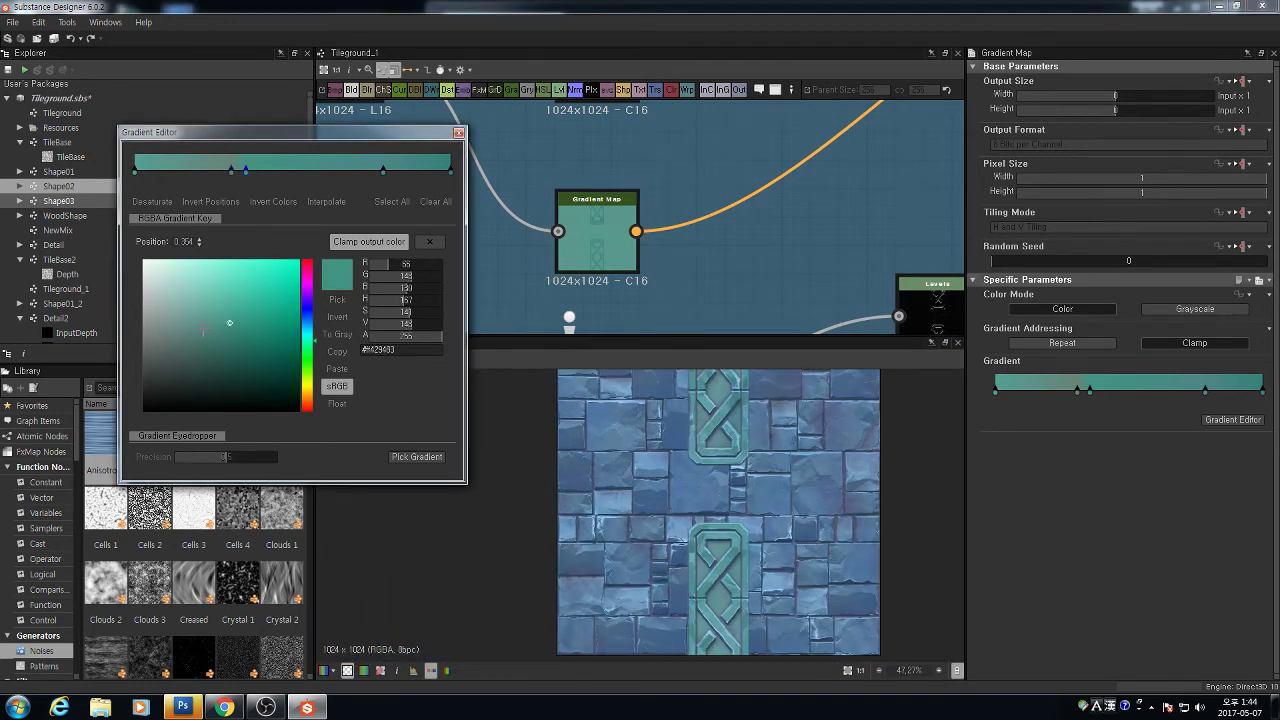
{"action": "left_click_drag", "start_coordinate": [229, 323], "coordinate": [187, 331]}
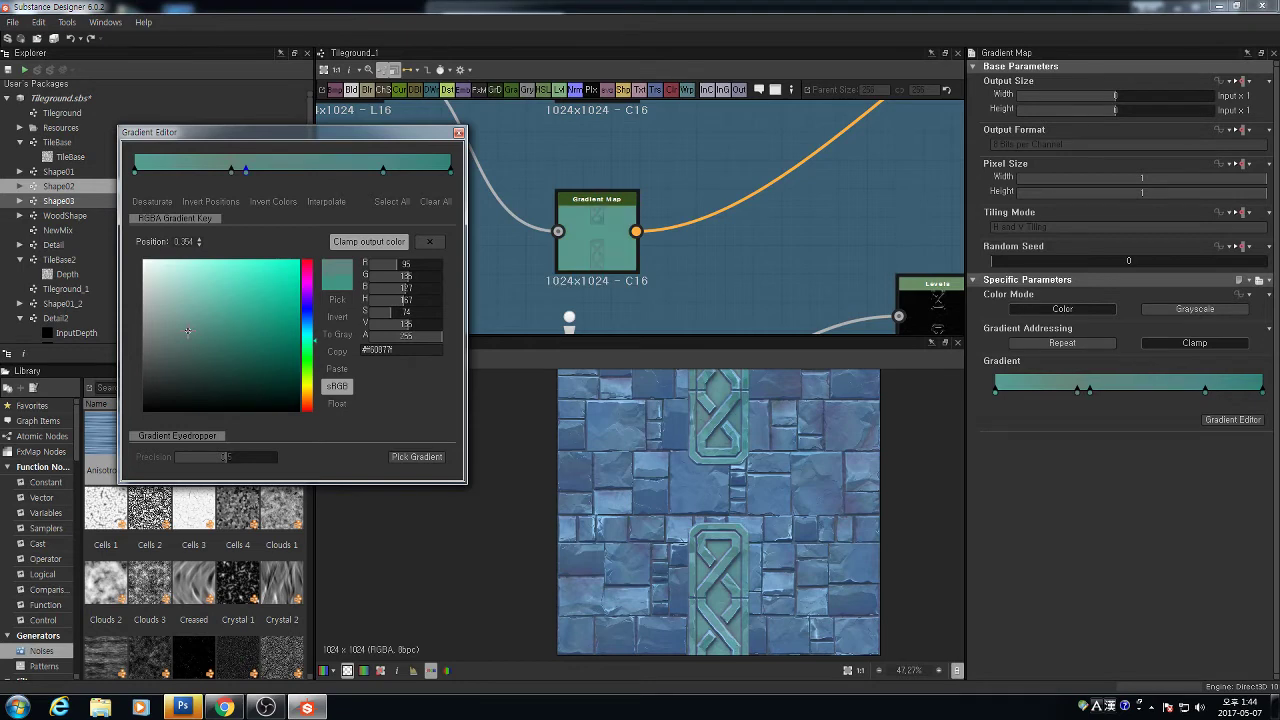
{"action": "left_click", "coordinate": [136, 172]}
{"action": "left_click", "coordinate": [199, 324]}
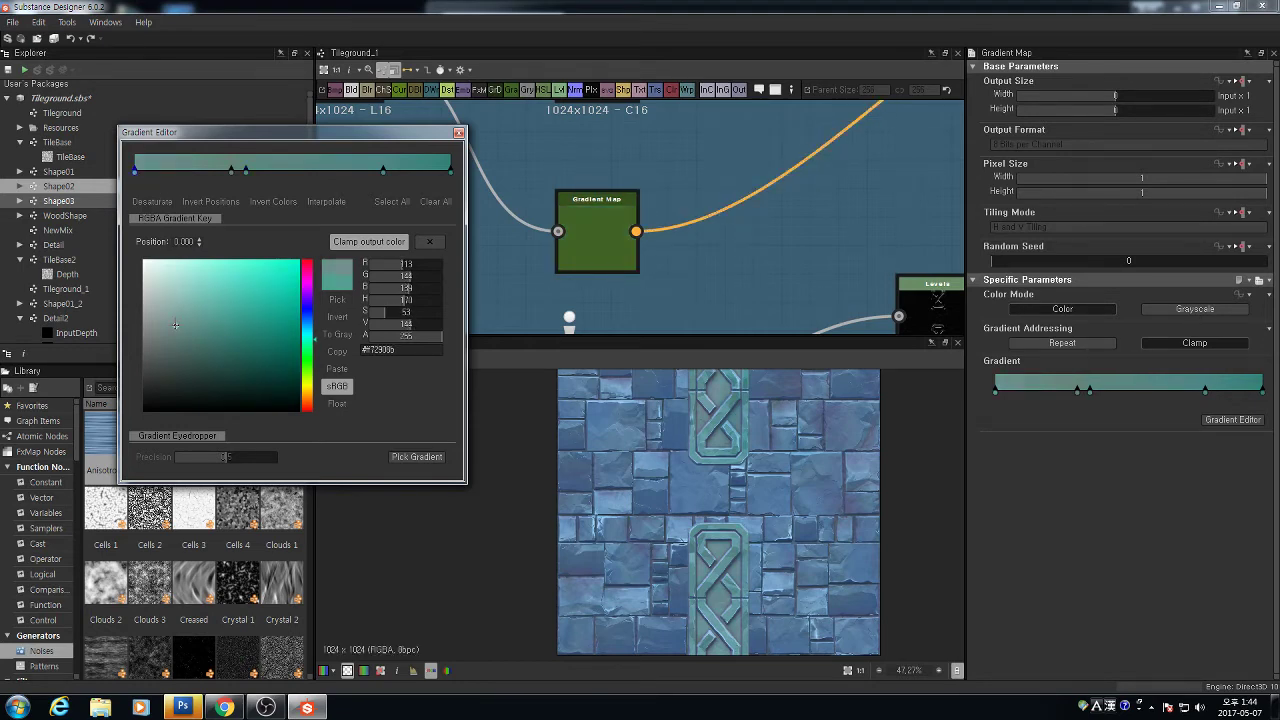
{"action": "left_click", "coordinate": [201, 325]}
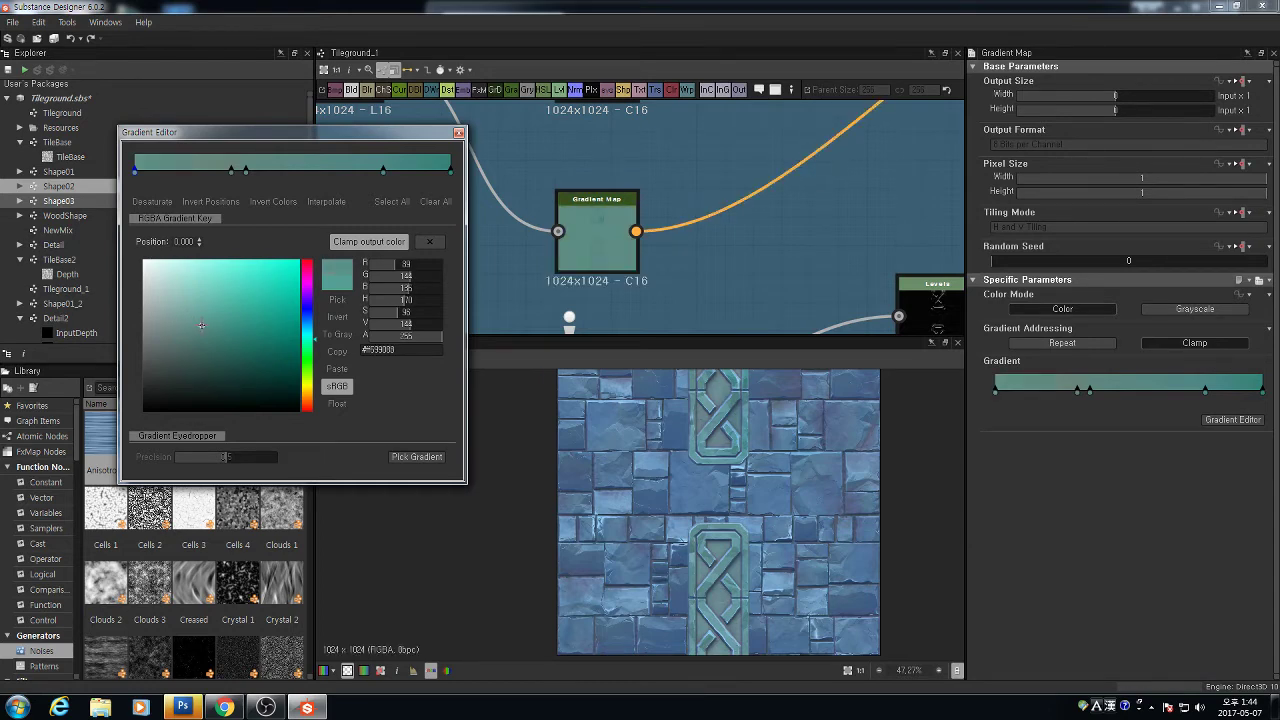
{"action": "left_click", "coordinate": [186, 327]}
Set the gradient key at 1.000 to a muted dark teal, RGB 84, 118, 114
{"action": "left_click", "coordinate": [451, 172]}
{"action": "left_click", "coordinate": [194, 348]}
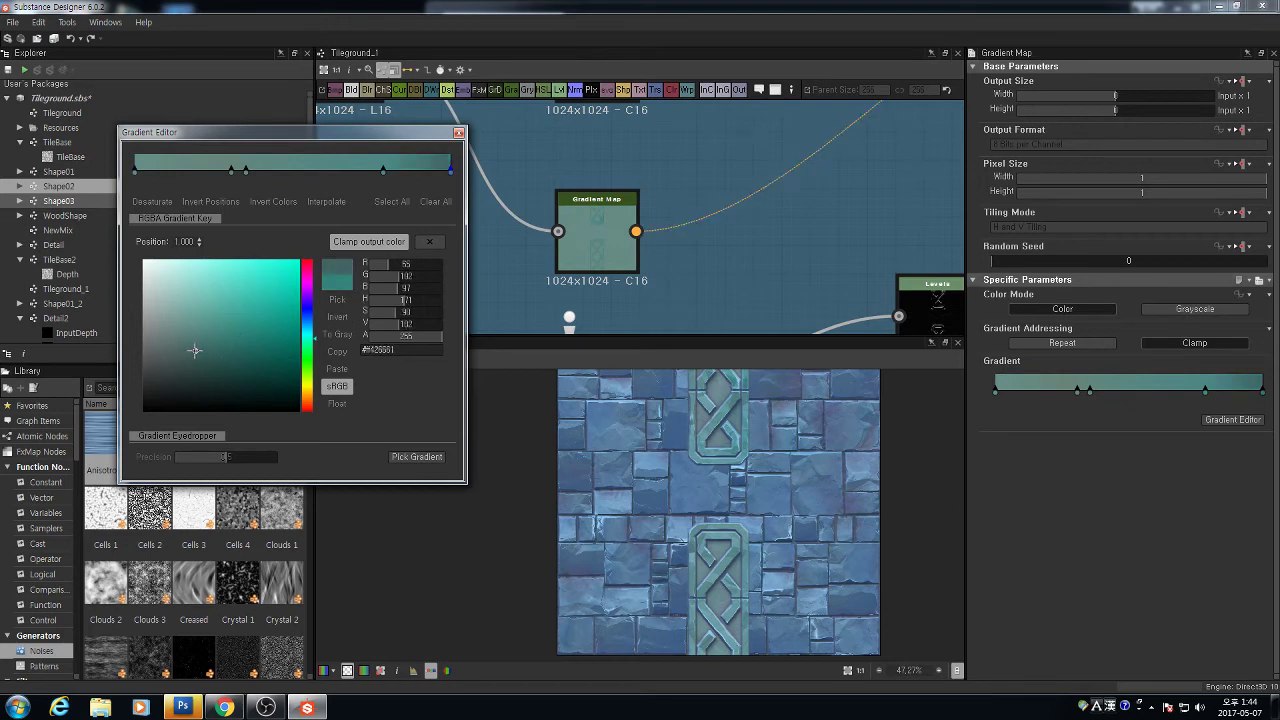
{"action": "left_click", "coordinate": [187, 342]}
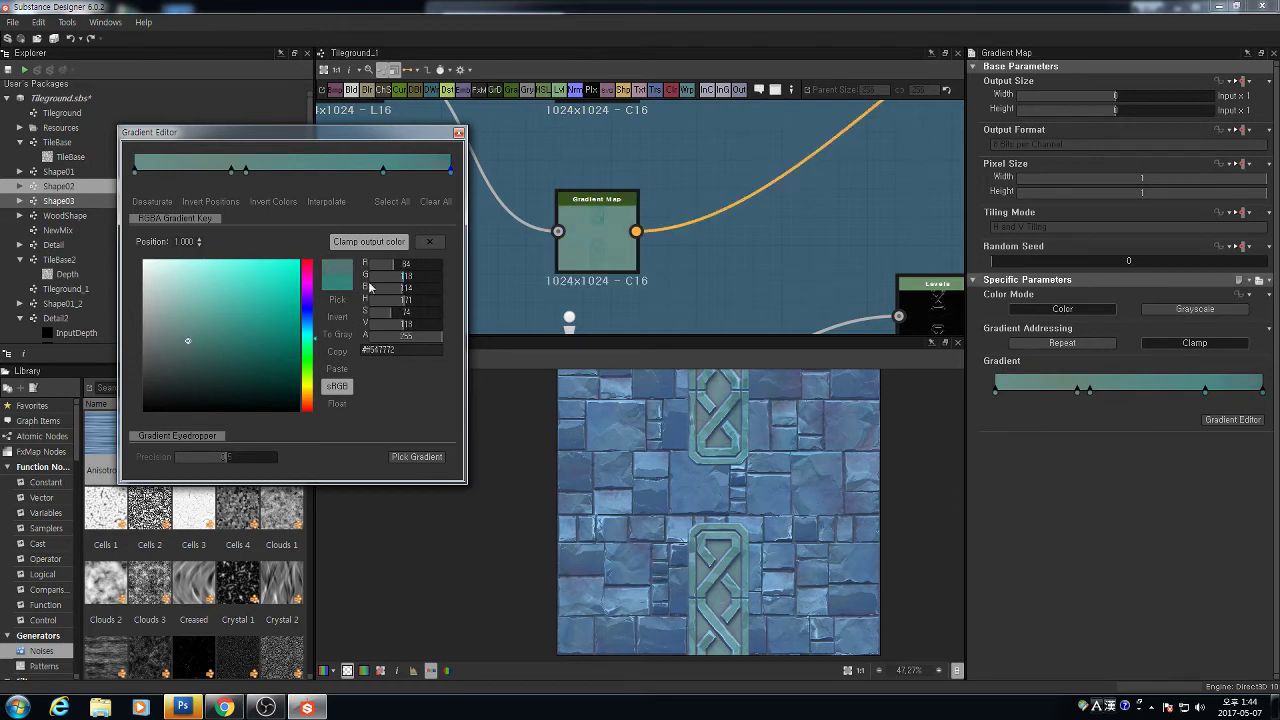
Set the gradient key at 0.787 to a muted teal of about #547C7B
{"action": "left_click", "coordinate": [381, 172]}
{"action": "left_click", "coordinate": [180, 340]}
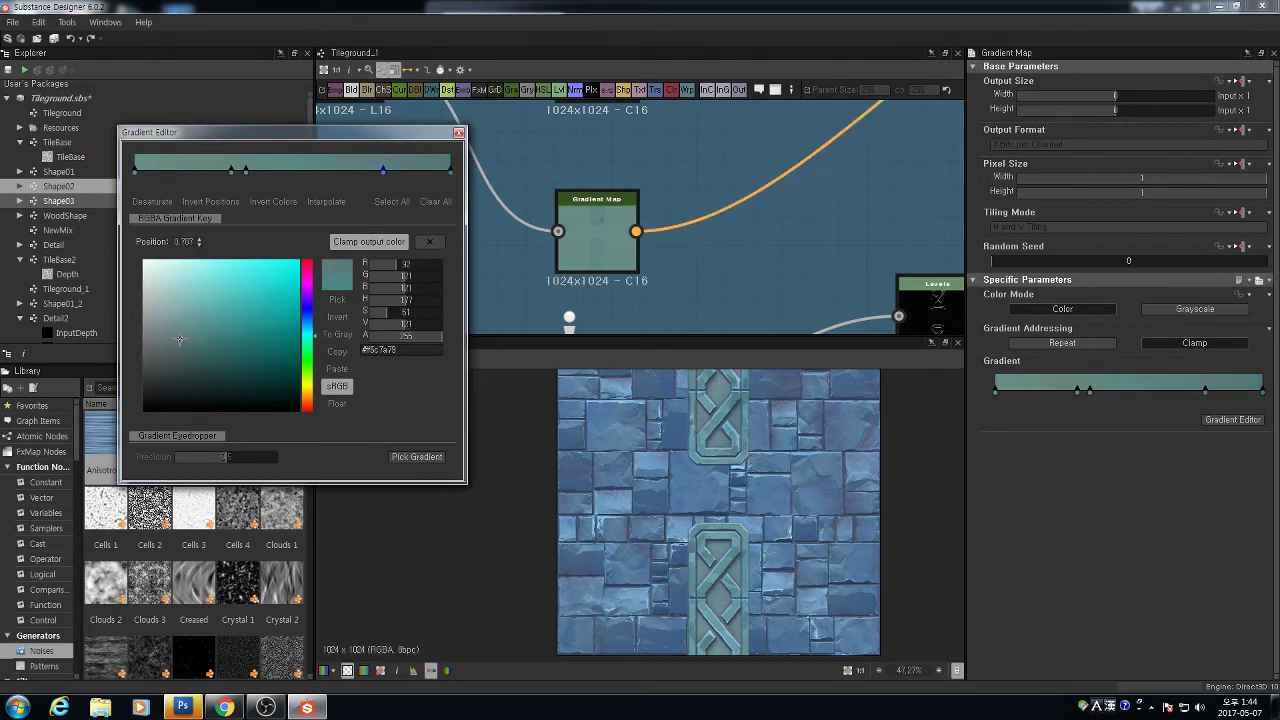
{"action": "left_click", "coordinate": [208, 339]}
{"action": "left_click", "coordinate": [198, 336]}
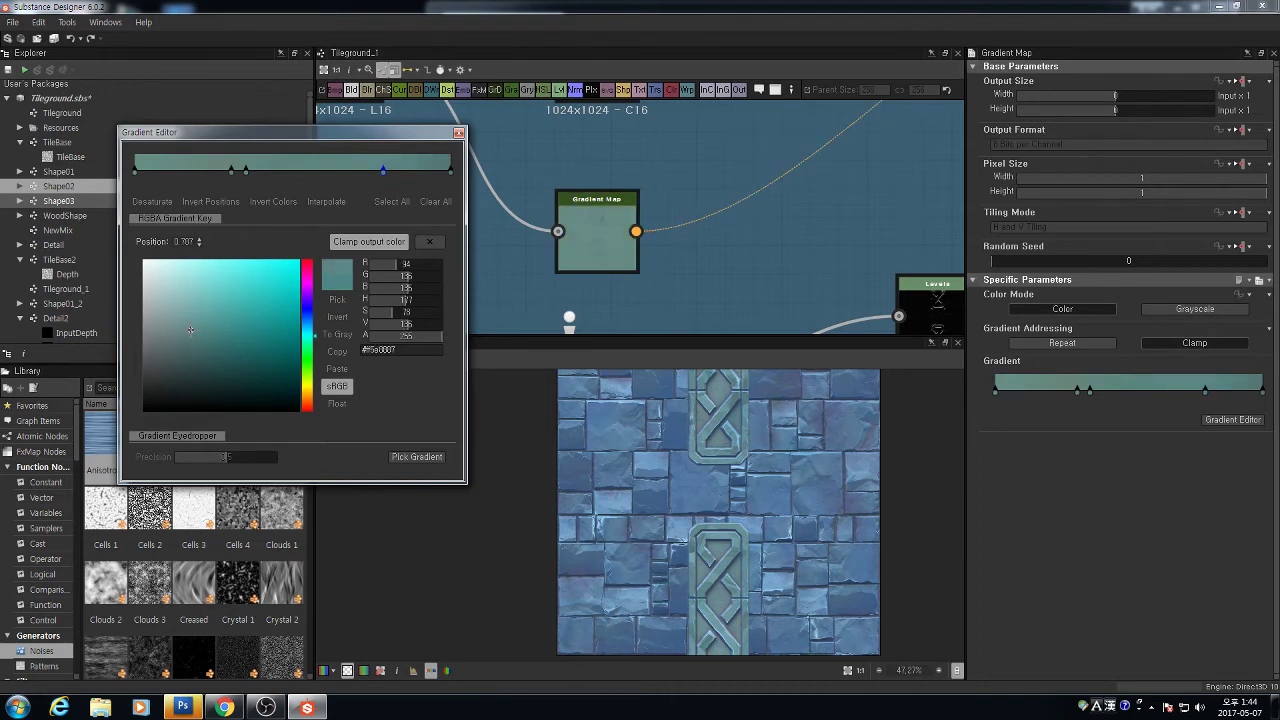
{"action": "left_click", "coordinate": [213, 336]}
{"action": "left_click", "coordinate": [191, 338]}
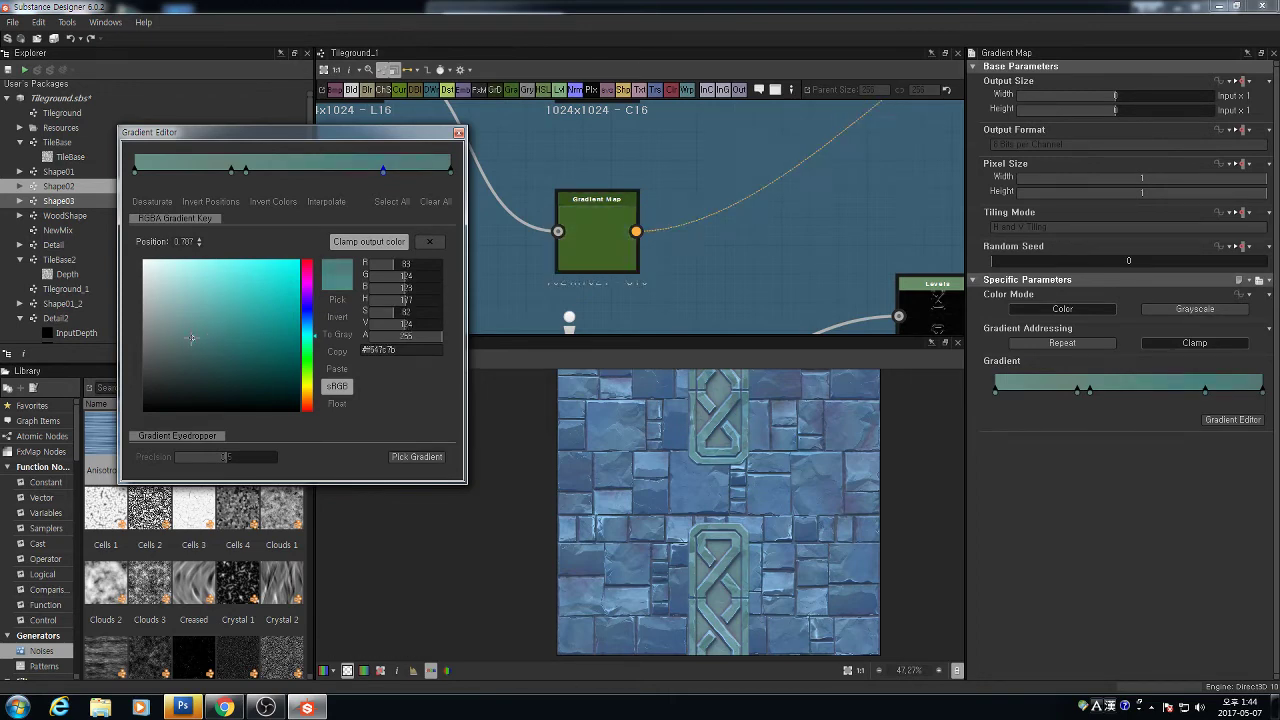
Check the softened teal pattern in the 2D preview at different magnifications and close the Gradient Editor
{"action": "scroll", "coordinate": [740, 481], "scroll_direction": "down", "scroll_amount": 4}
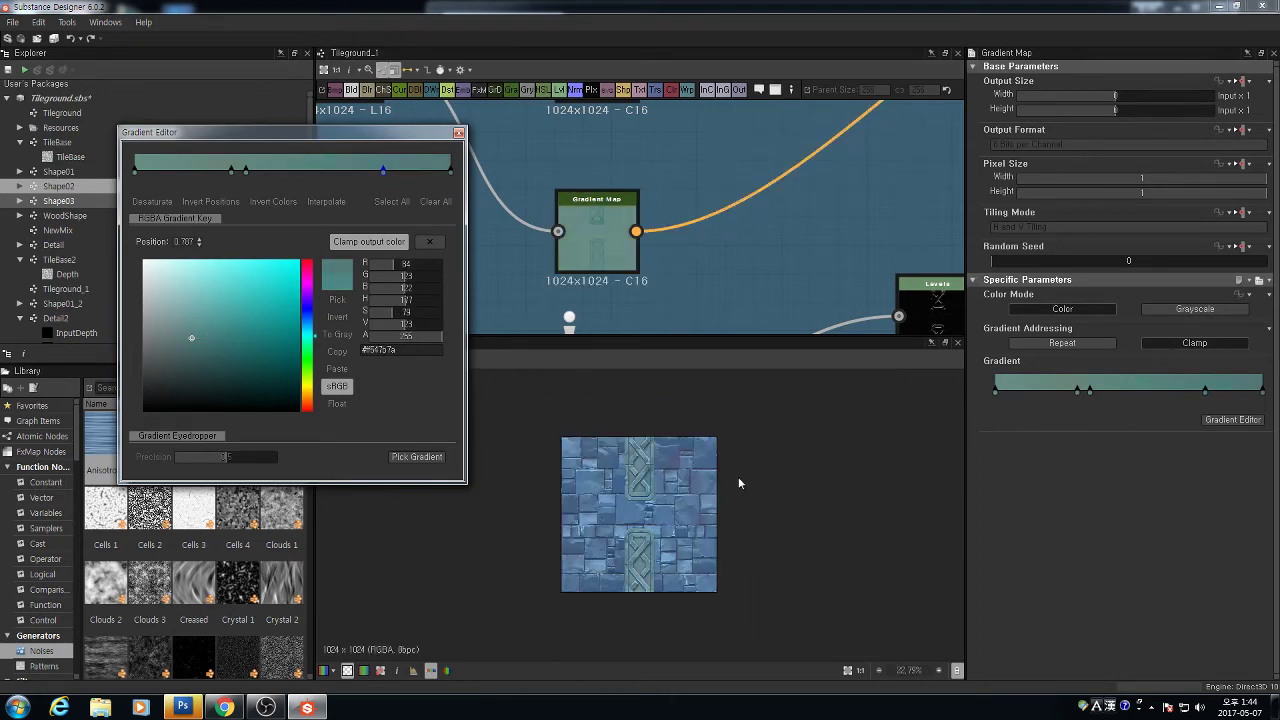
{"action": "scroll", "coordinate": [660, 508], "scroll_direction": "up", "scroll_amount": 5}
{"action": "scroll", "coordinate": [686, 487], "scroll_direction": "down", "scroll_amount": 3}
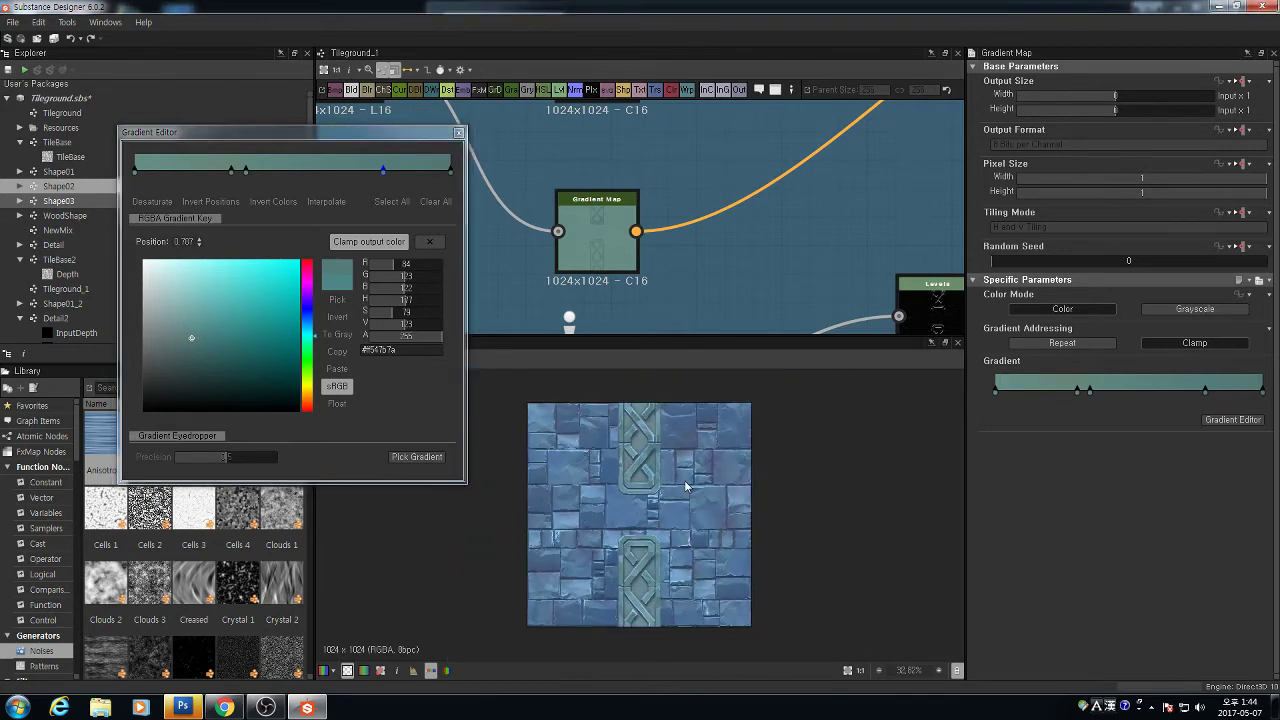
{"action": "left_click", "coordinate": [458, 132]}
{"action": "scroll", "coordinate": [704, 262], "scroll_direction": "down", "scroll_amount": 3}
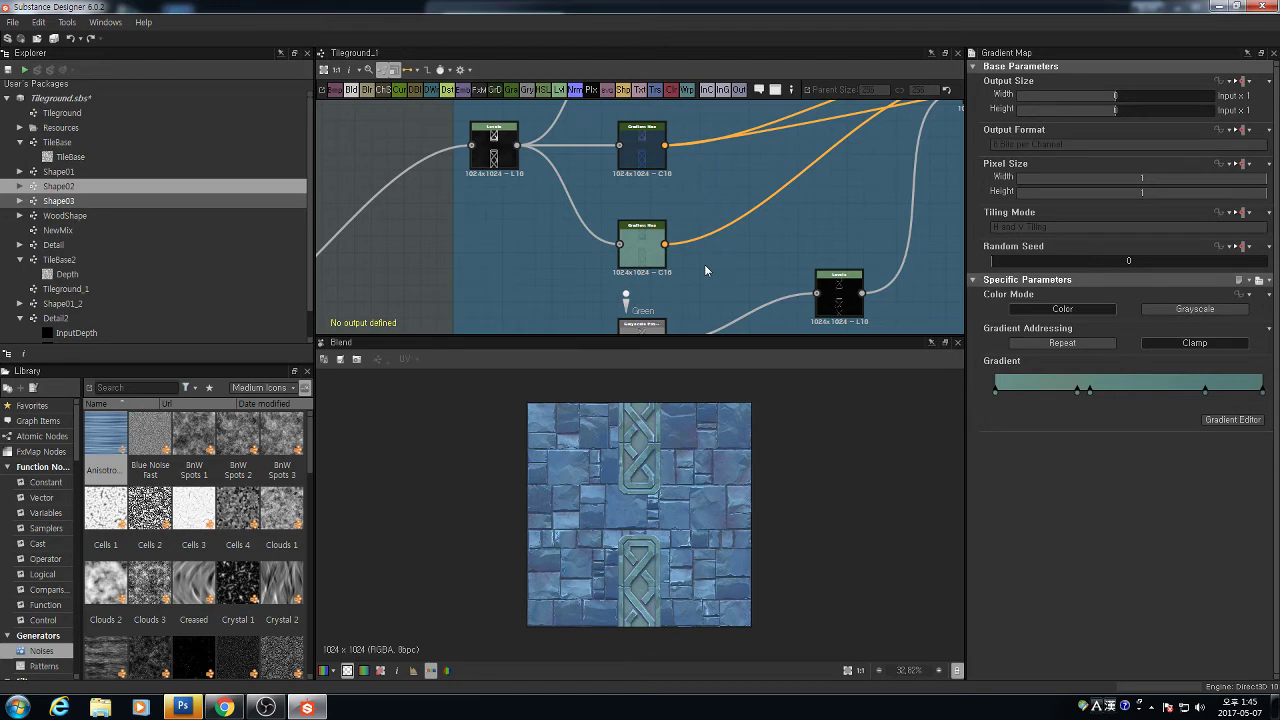
{"action": "left_click", "coordinate": [1226, 424]}
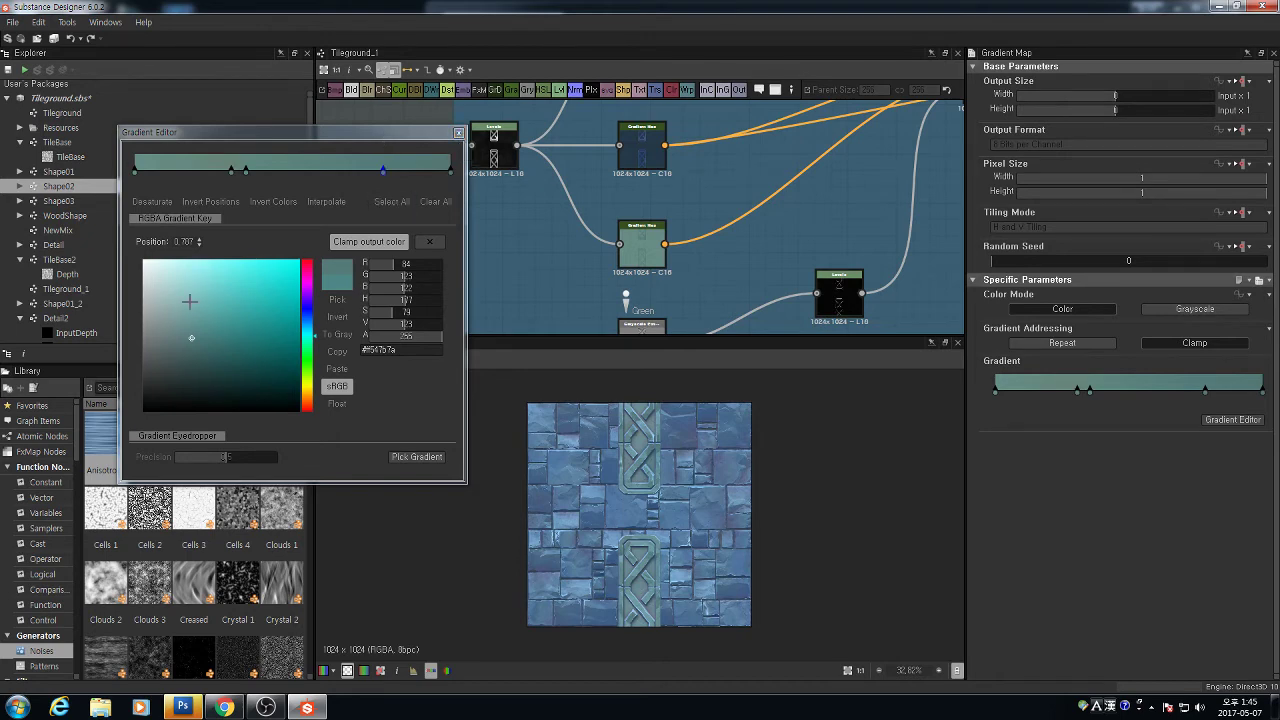
{"action": "left_click", "coordinate": [460, 135]}
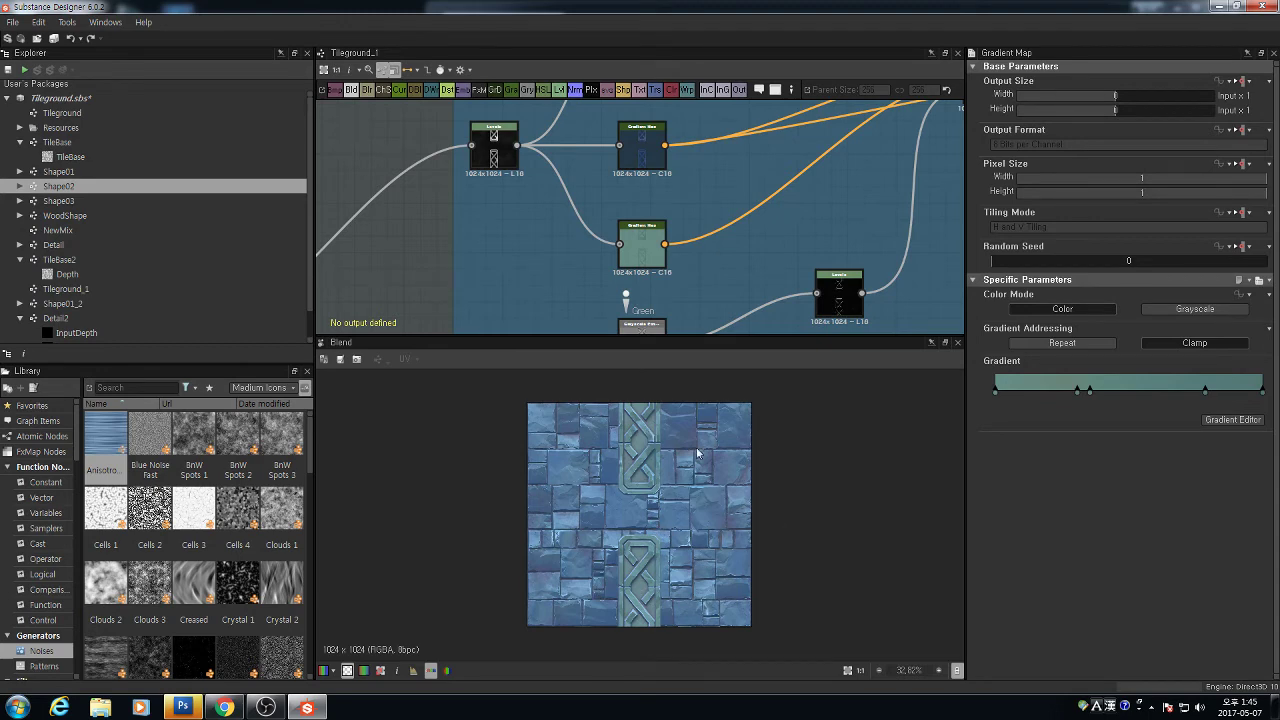
Examine the ornament against the stone tiles, and survey the Tileground_1 graph as far as the SideShape frame
{"action": "scroll", "coordinate": [699, 452], "scroll_direction": "down", "scroll_amount": 1}
{"action": "scroll", "coordinate": [790, 290], "scroll_direction": "down", "scroll_amount": 6}
{"action": "middle_click_drag", "start_coordinate": [826, 244], "coordinate": [558, 169]}
{"action": "scroll", "coordinate": [643, 480], "scroll_direction": "up", "scroll_amount": 3}
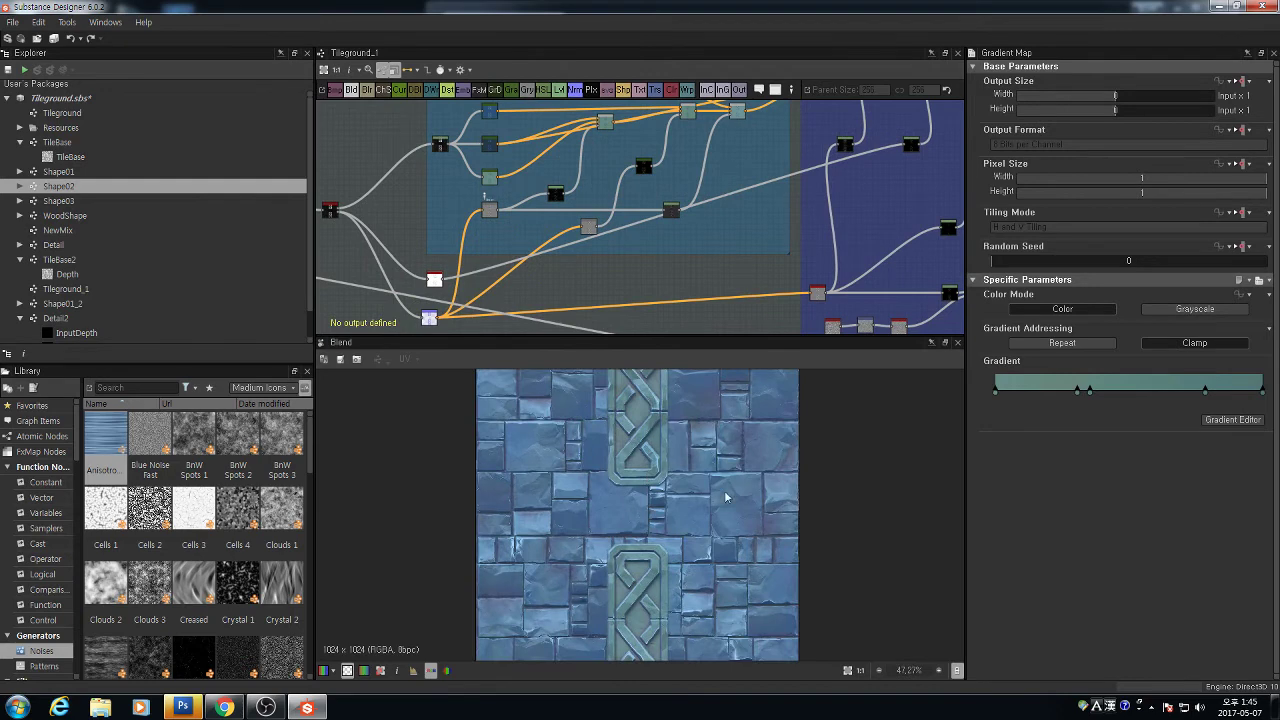
{"action": "scroll", "coordinate": [652, 455], "scroll_direction": "up", "scroll_amount": 4}
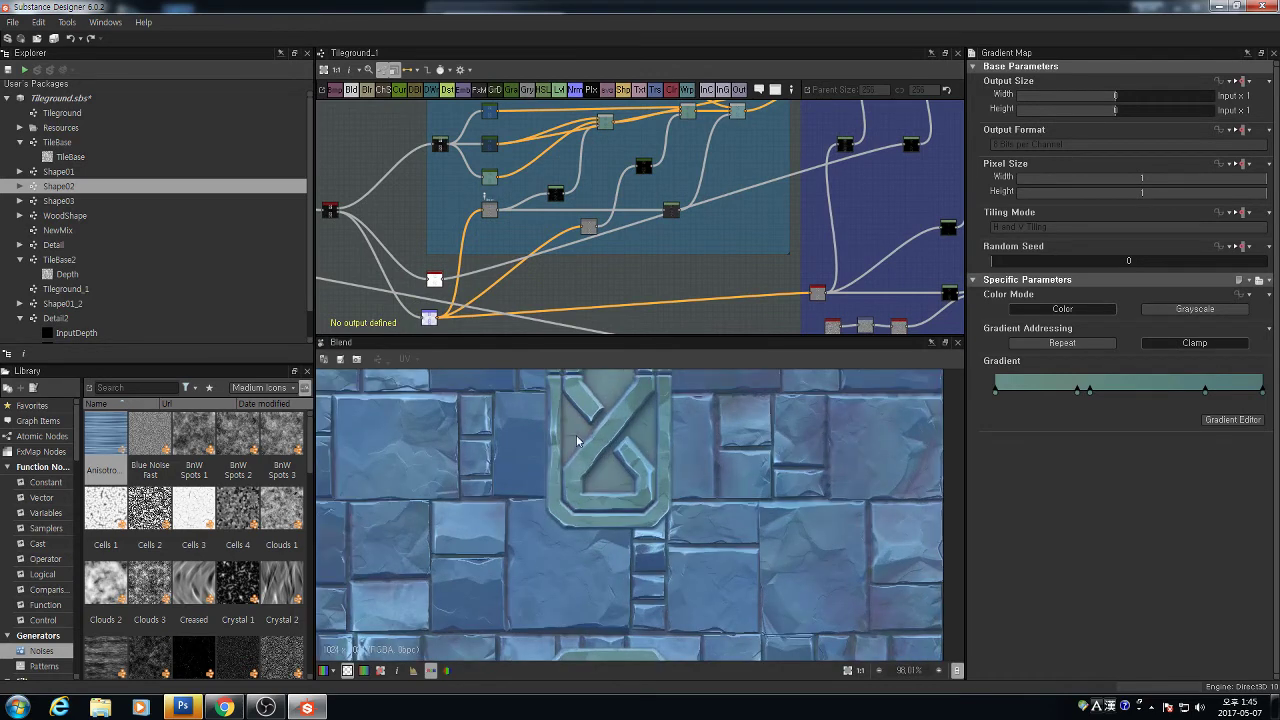
{"action": "scroll", "coordinate": [618, 455], "scroll_direction": "down", "scroll_amount": 2}
{"action": "scroll", "coordinate": [478, 230], "scroll_direction": "down", "scroll_amount": 6}
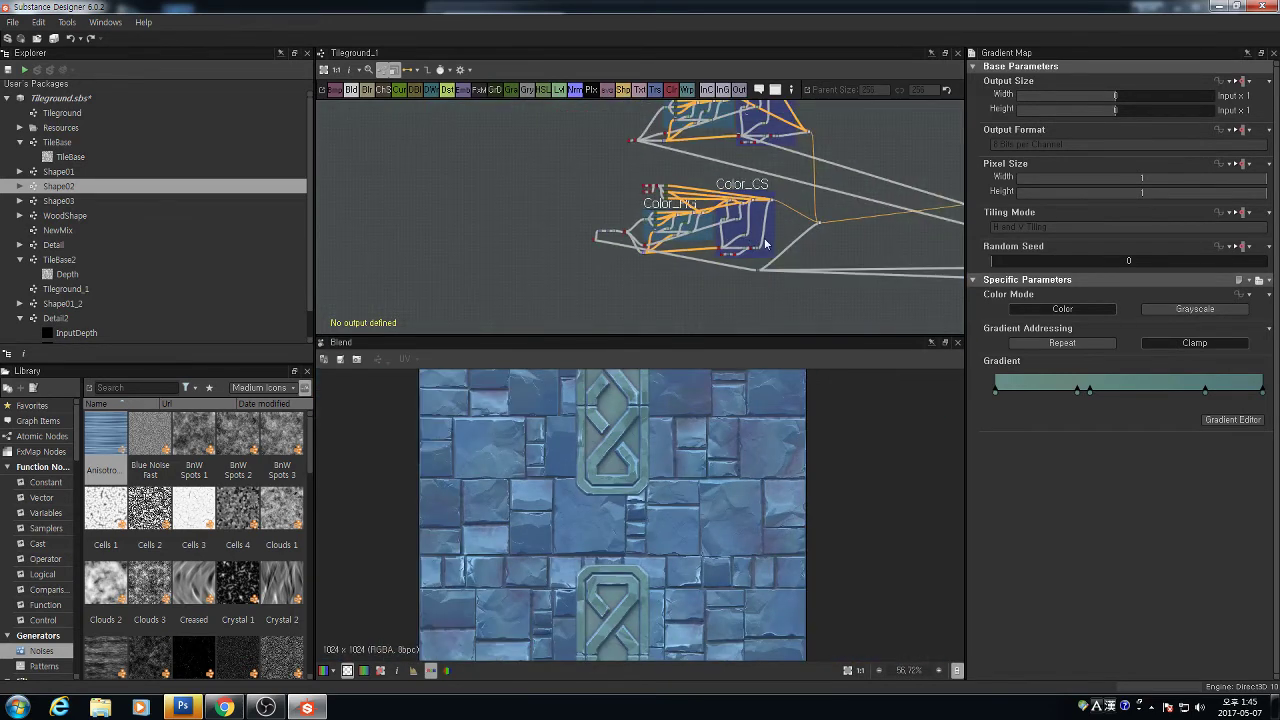
{"action": "middle_click_drag", "start_coordinate": [725, 255], "coordinate": [575, 250]}
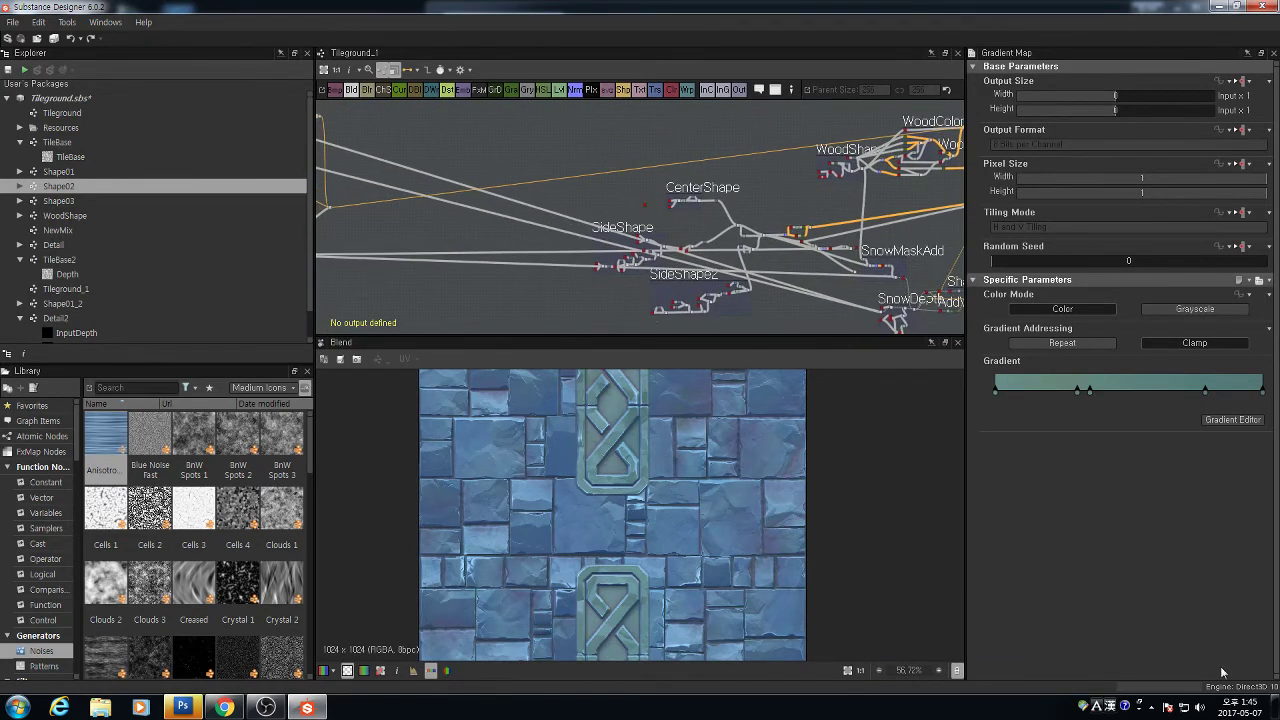
{"action": "scroll", "coordinate": [593, 251], "scroll_direction": "up", "scroll_amount": 5}
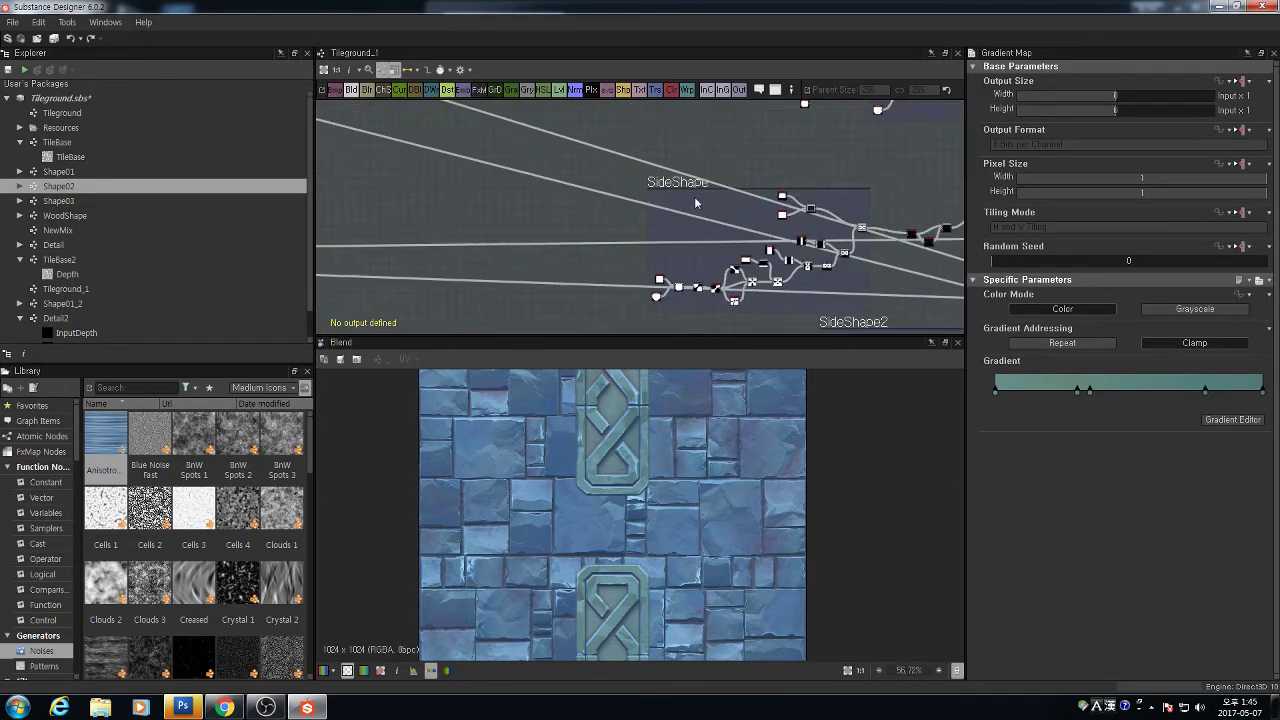
Create a new empty substance graph named Shape02_2 in the Tileground package
{"action": "left_click", "coordinate": [20, 318]}
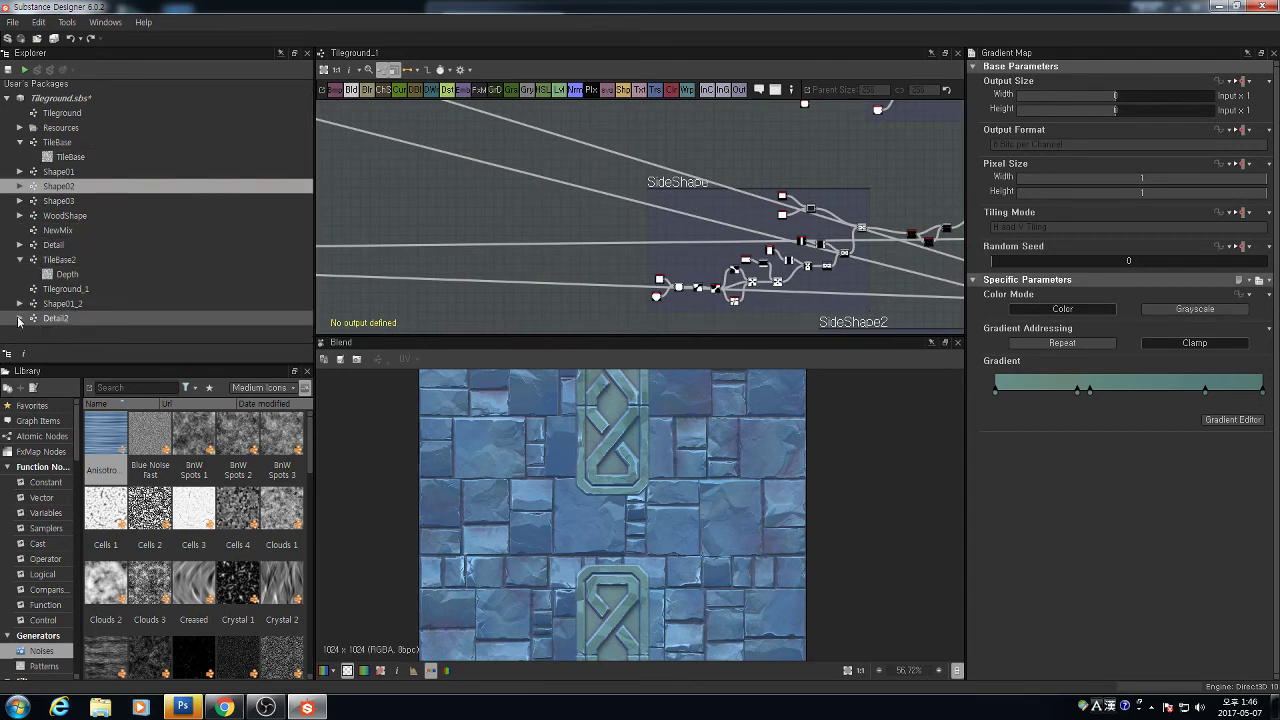
{"action": "right_click", "coordinate": [64, 100]}
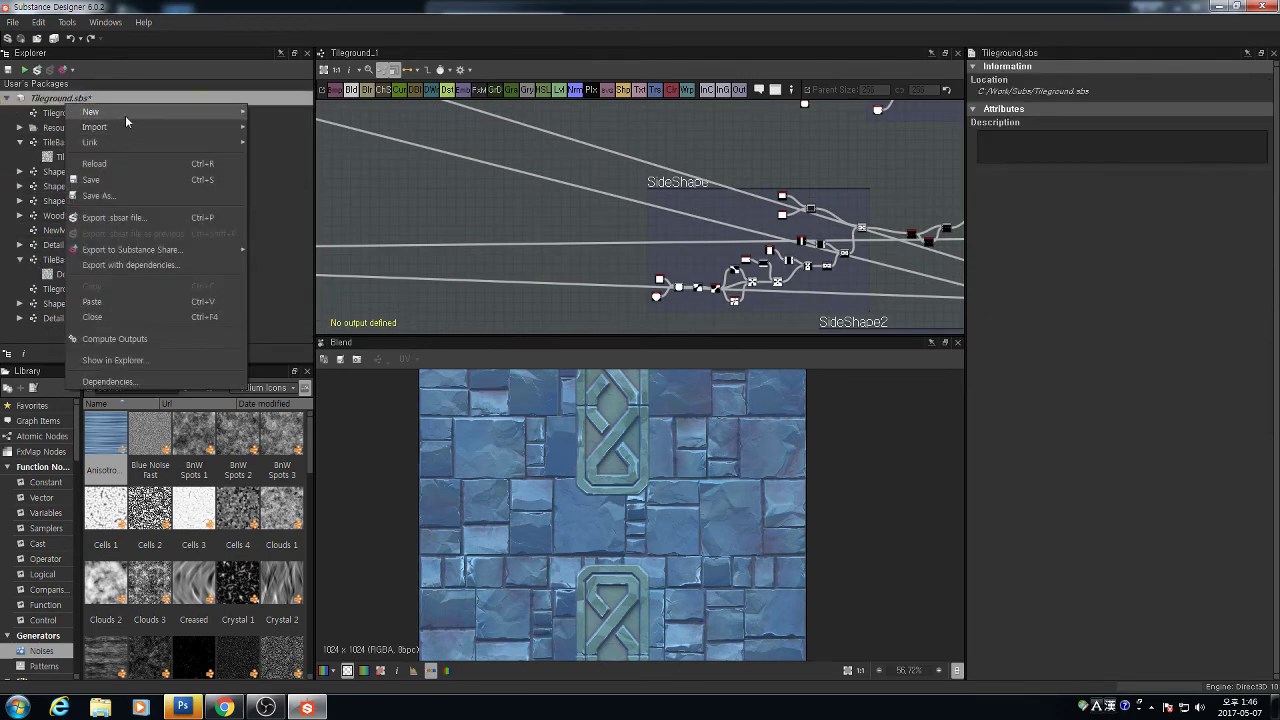
{"action": "mouse_move", "coordinate": [230, 112]}
{"action": "left_click", "coordinate": [293, 112]}
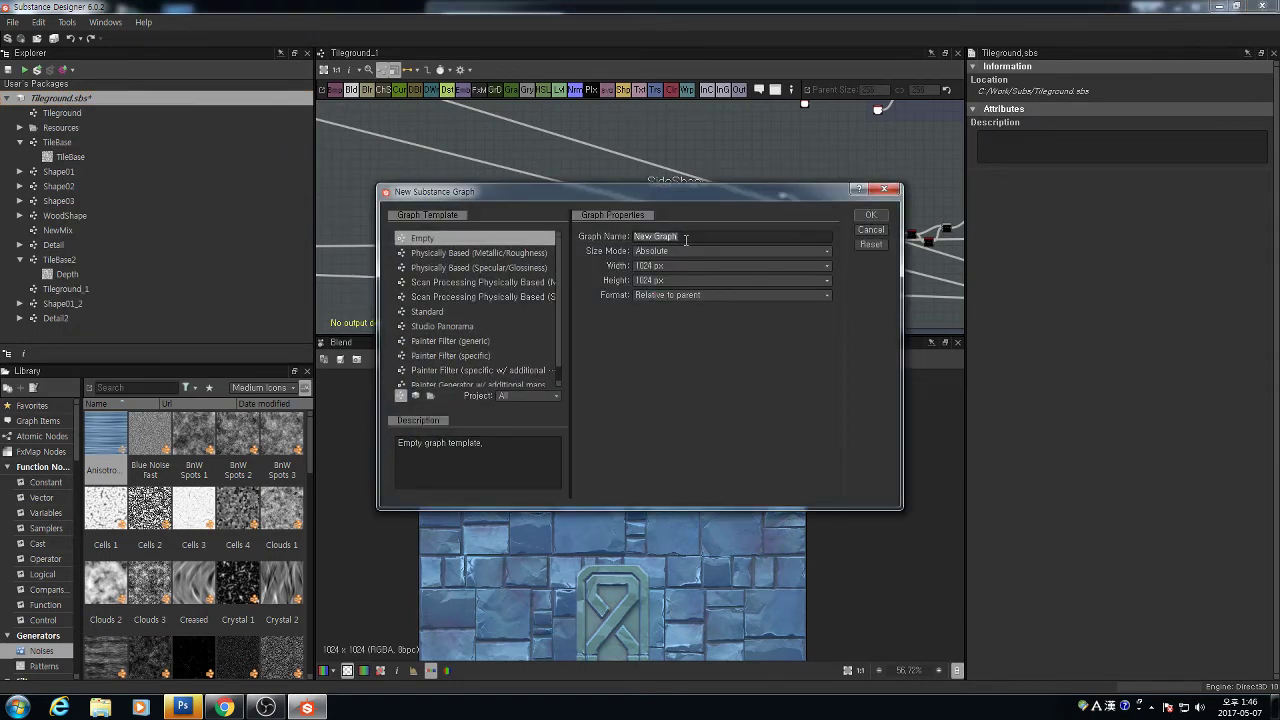
{"action": "type", "text": "SNape02_2"}
{"action": "key", "text": "Return"}
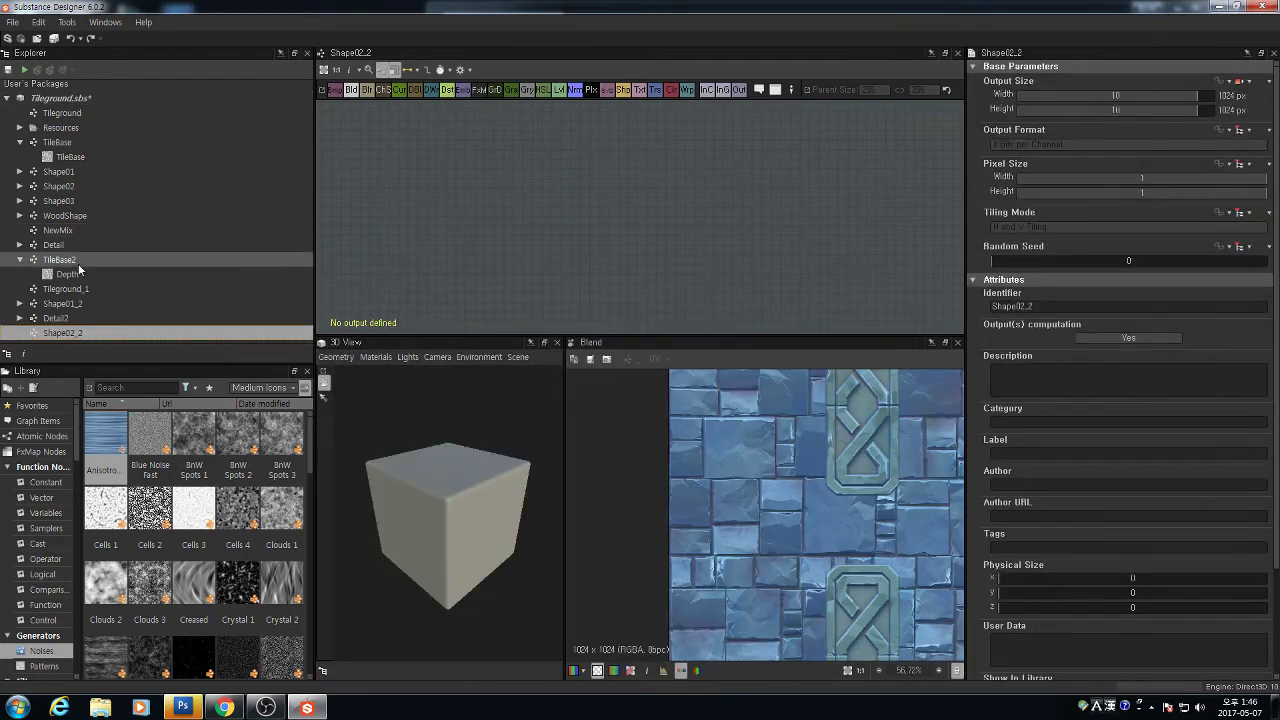
Reopen the Tileground_1 graph and move the CenterShape frame closer to the SideShape frame
{"action": "left_click", "coordinate": [72, 289]}
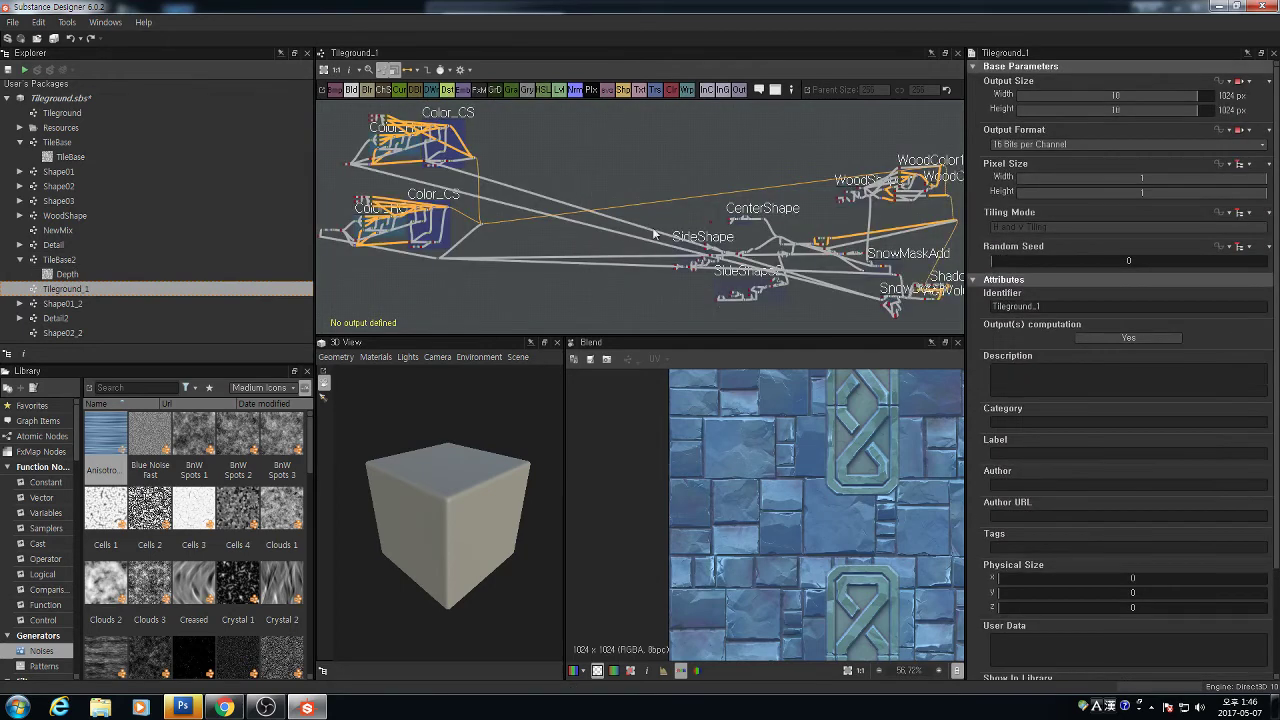
{"action": "scroll", "coordinate": [768, 253], "scroll_direction": "up", "scroll_amount": 3}
{"action": "scroll", "coordinate": [768, 253], "scroll_direction": "up", "scroll_amount": 1}
{"action": "middle_click_drag", "start_coordinate": [760, 226], "coordinate": [712, 208]}
{"action": "left_click_drag", "start_coordinate": [676, 146], "coordinate": [609, 185]}
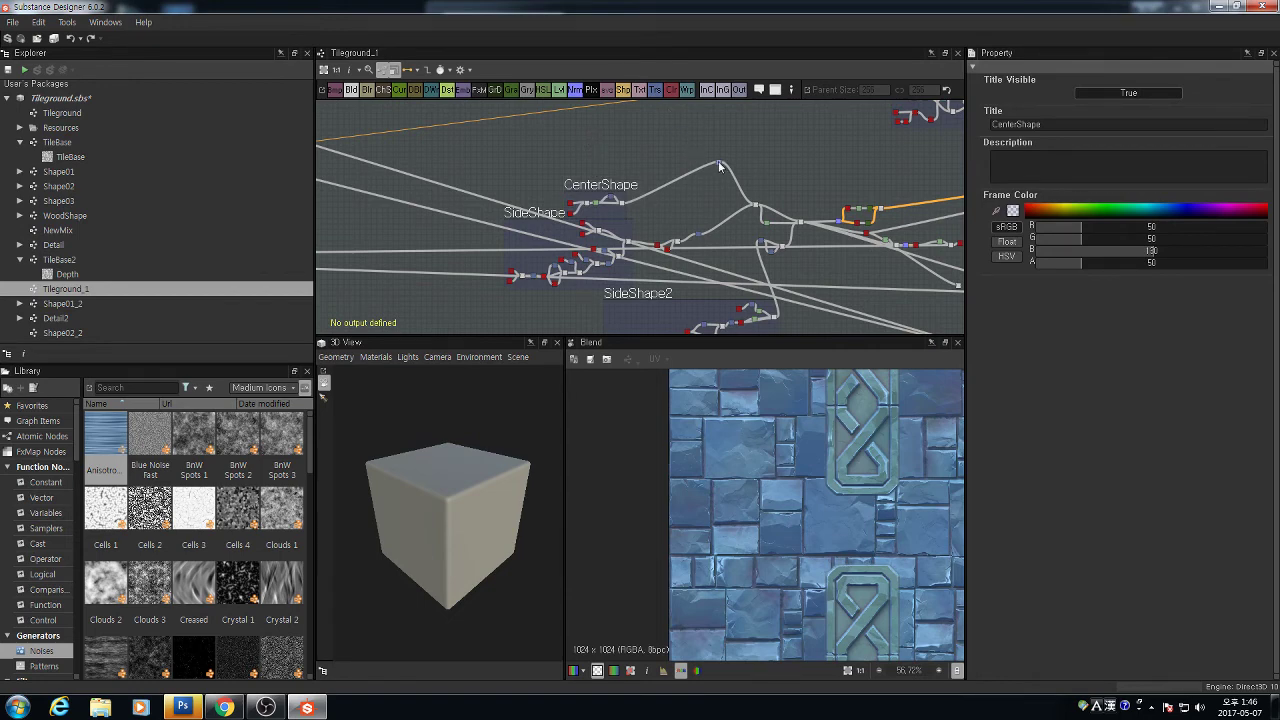
Preview the Blend node that combines the center and side shapes
{"action": "scroll", "coordinate": [700, 180], "scroll_direction": "up", "scroll_amount": 4}
{"action": "left_click", "coordinate": [645, 195]}
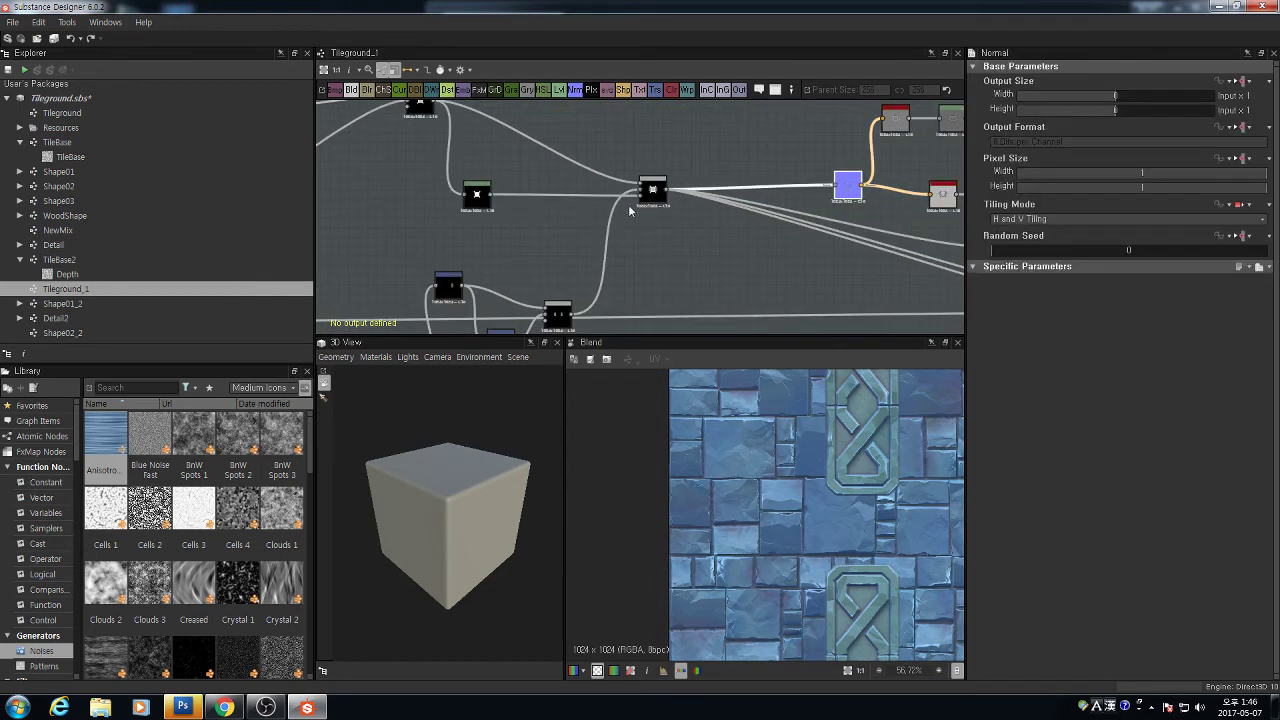
{"action": "double_click", "coordinate": [651, 192]}
{"action": "scroll", "coordinate": [712, 211], "scroll_direction": "down", "scroll_amount": 4}
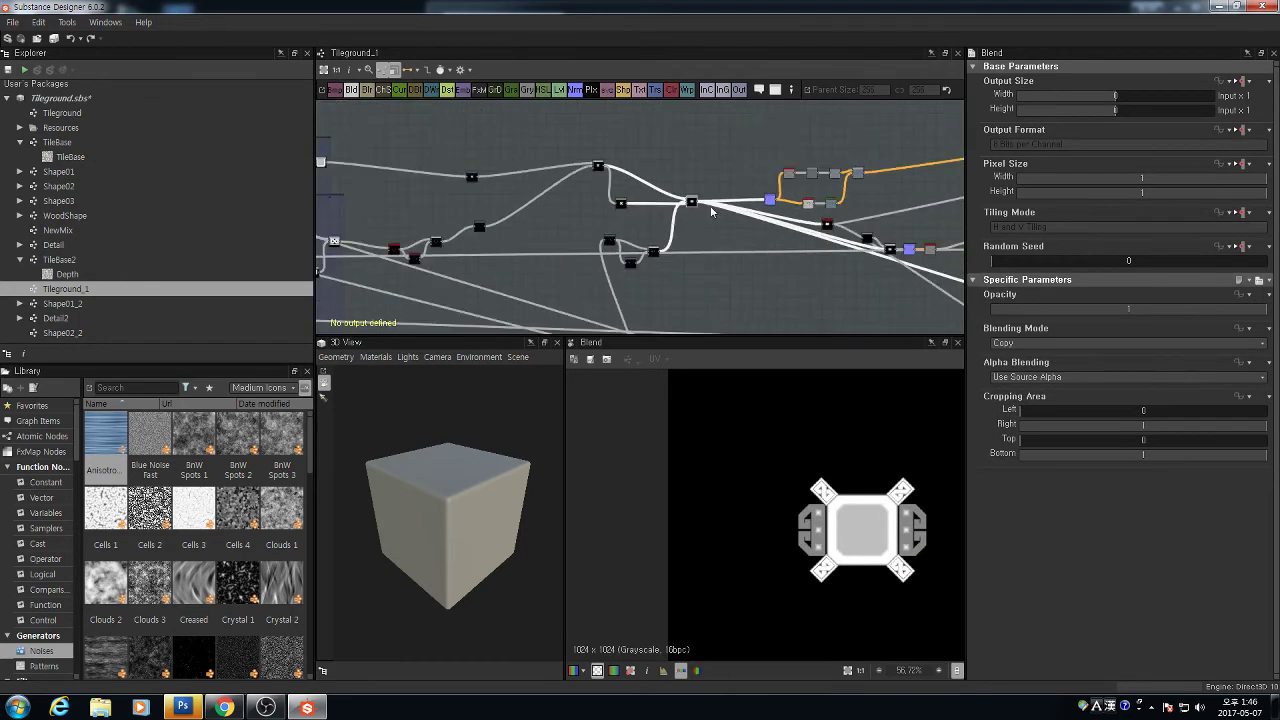
Copy the CenterShape, SideShape and SideShape2 nodes with their combining Blend nodes into the Shape02_2 graph
{"action": "scroll", "coordinate": [681, 251], "scroll_direction": "down", "scroll_amount": 4}
{"action": "middle_click_drag", "start_coordinate": [662, 312], "coordinate": [658, 254]}
{"action": "scroll", "coordinate": [658, 252], "scroll_direction": "up", "scroll_amount": 3}
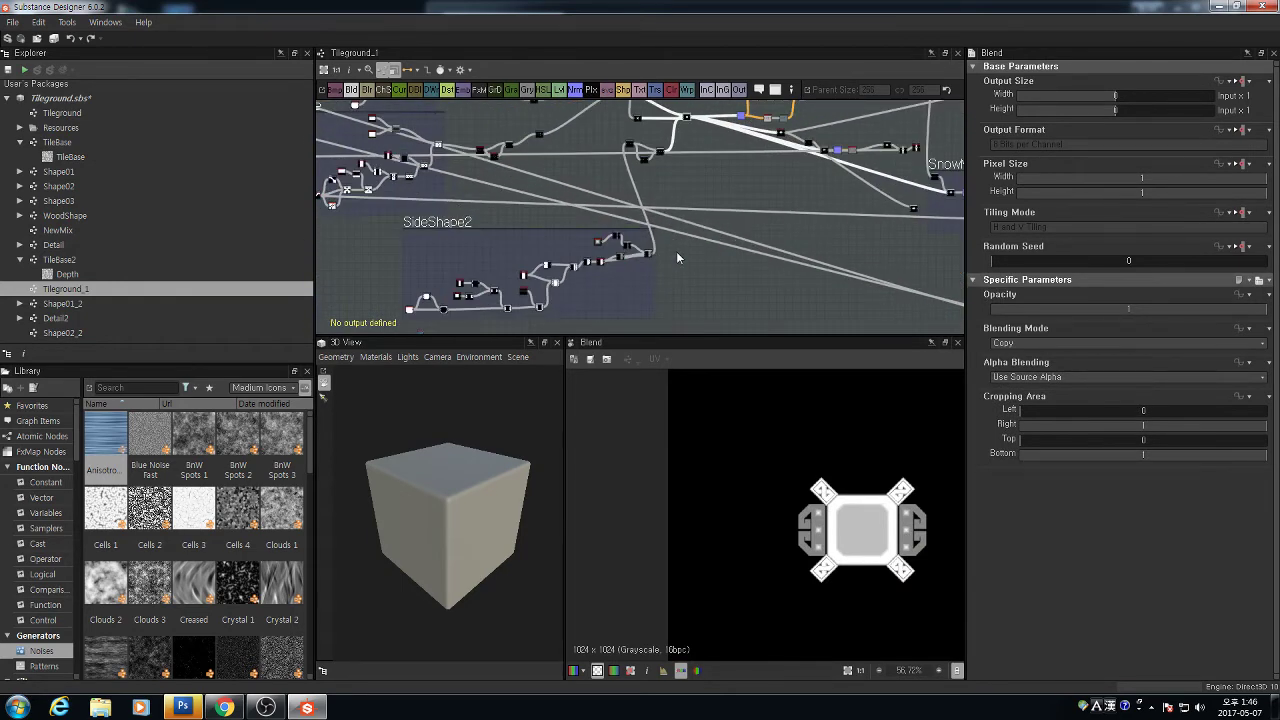
{"action": "scroll", "coordinate": [676, 258], "scroll_direction": "down", "scroll_amount": 3}
{"action": "scroll", "coordinate": [491, 150], "scroll_direction": "up", "scroll_amount": 2}
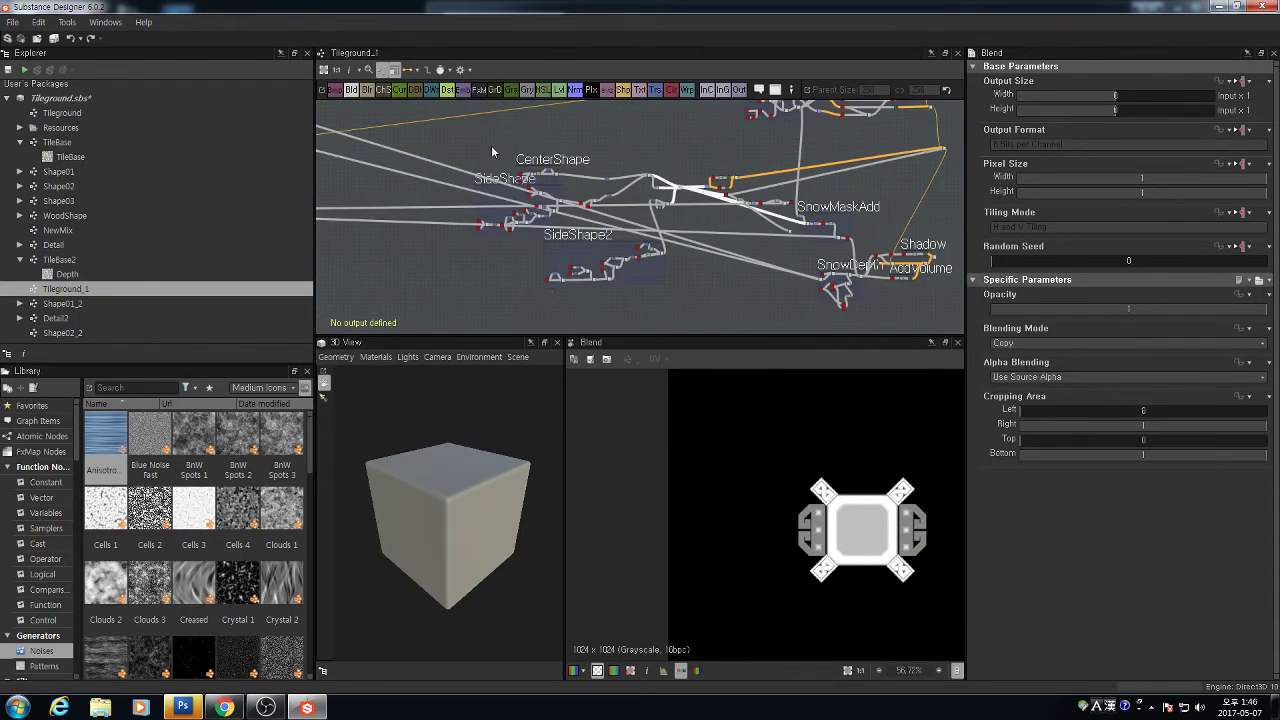
{"action": "left_click_drag", "start_coordinate": [468, 129], "coordinate": [688, 285]}
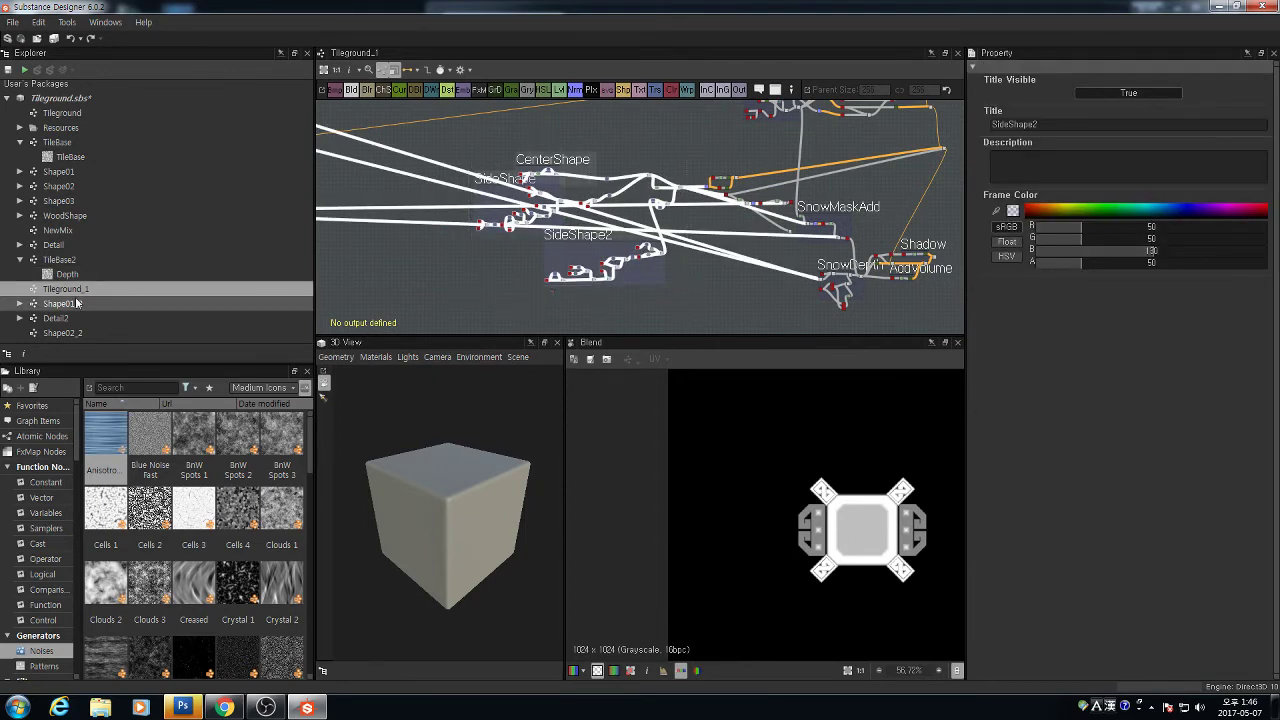
{"action": "left_click", "coordinate": [67, 336]}
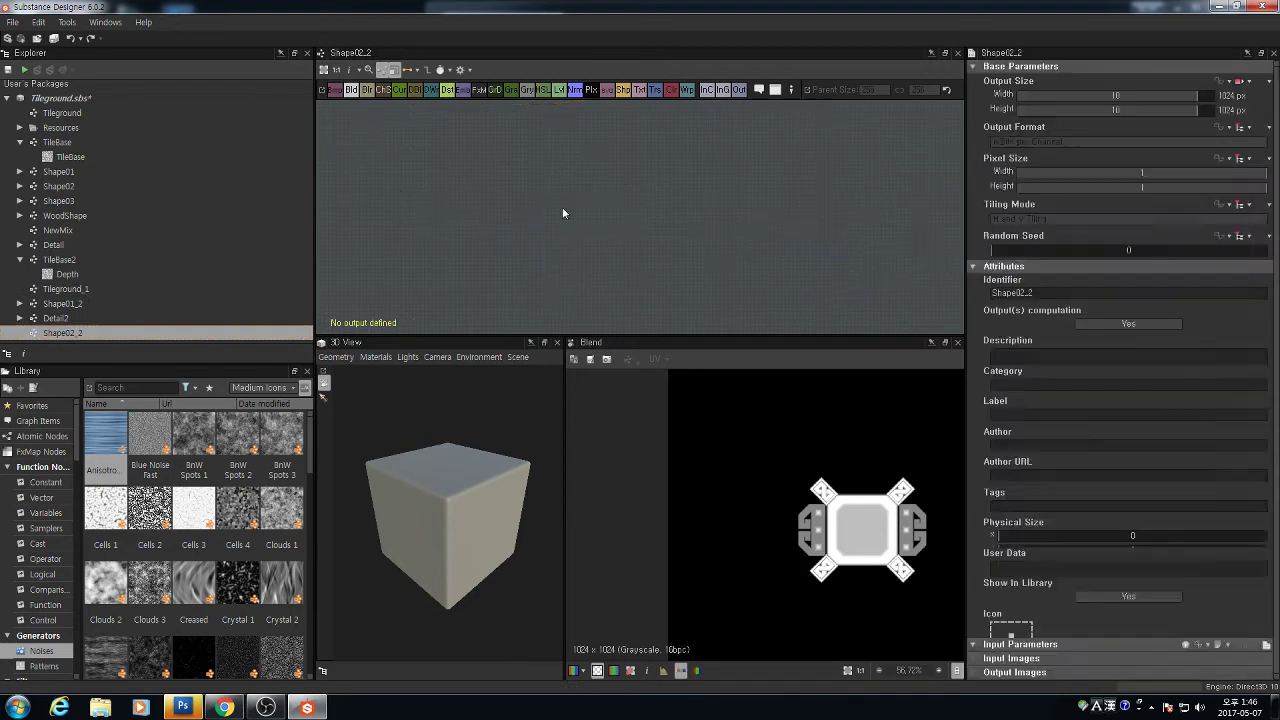
{"action": "scroll", "coordinate": [784, 192], "scroll_direction": "up", "scroll_amount": 4}
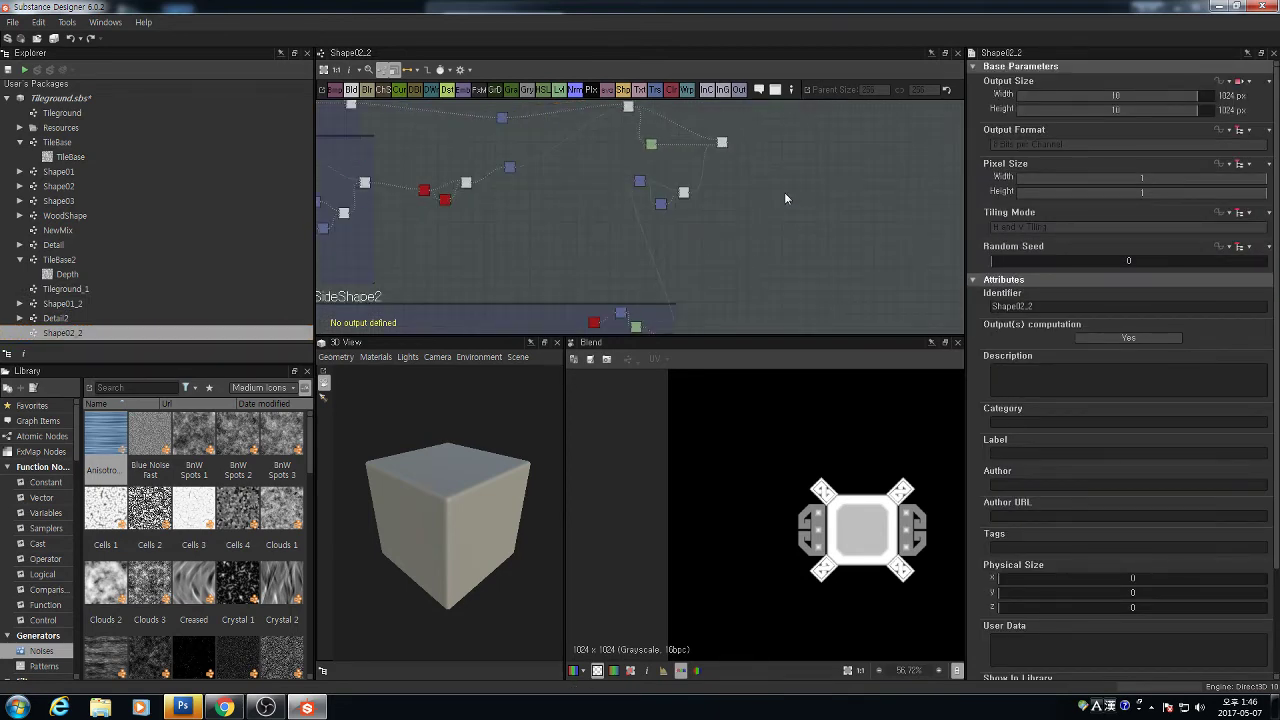
Add an Output node fed by the final Blend in Shape02_2 and set its identifier to Depth
{"action": "key", "text": "space"}
{"action": "type", "text": "out"}
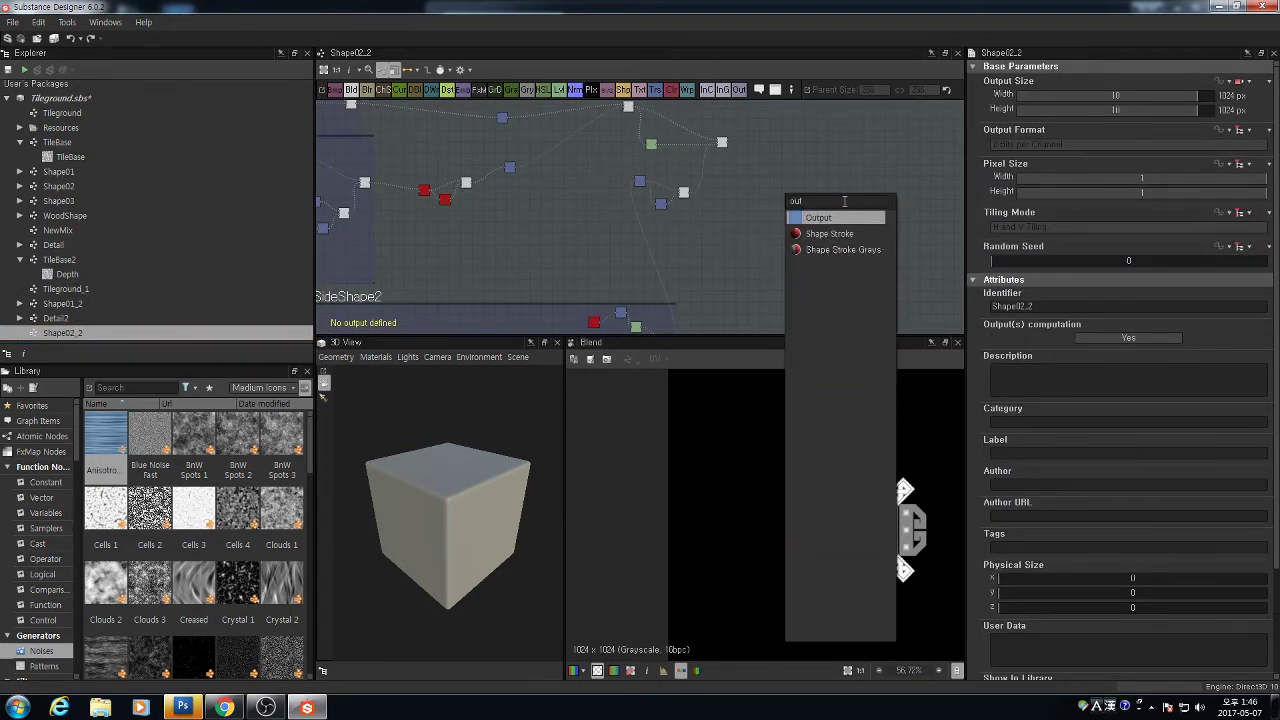
{"action": "left_click", "coordinate": [818, 217]}
{"action": "left_click_drag", "start_coordinate": [727, 142], "coordinate": [768, 154]}
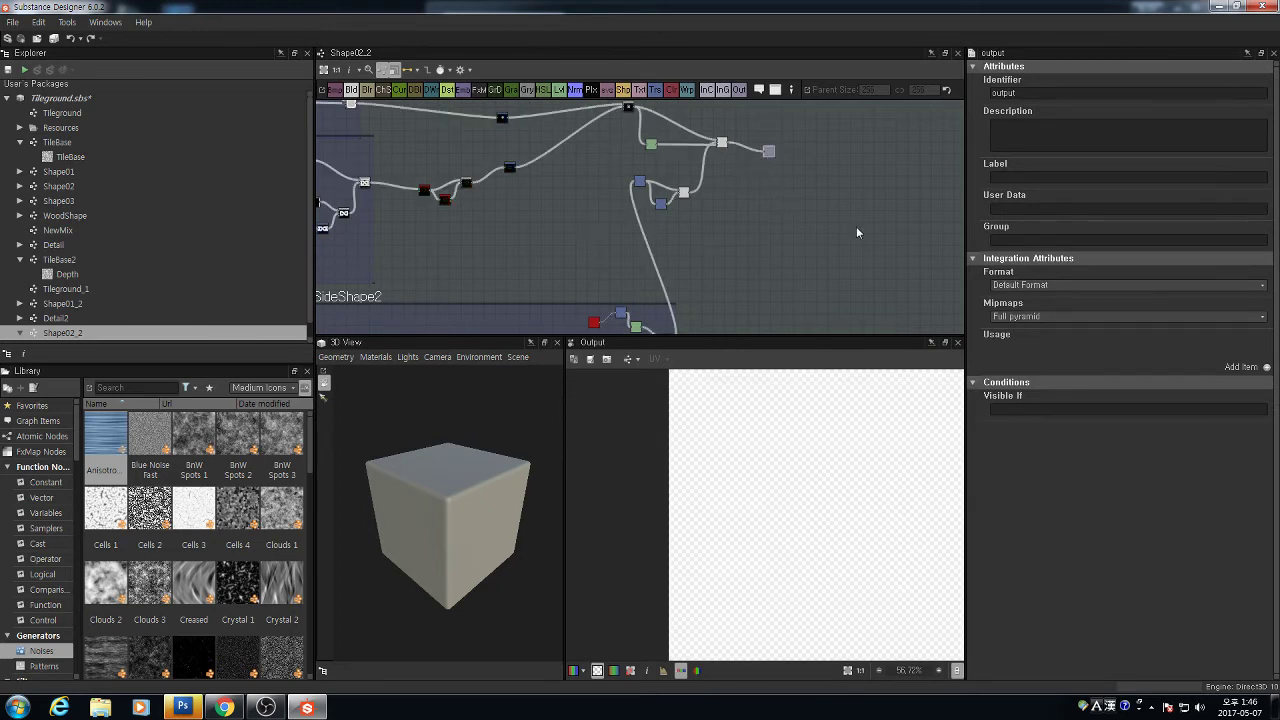
{"action": "left_click_drag", "start_coordinate": [1043, 94], "coordinate": [913, 90]}
{"action": "type", "text": "D"}
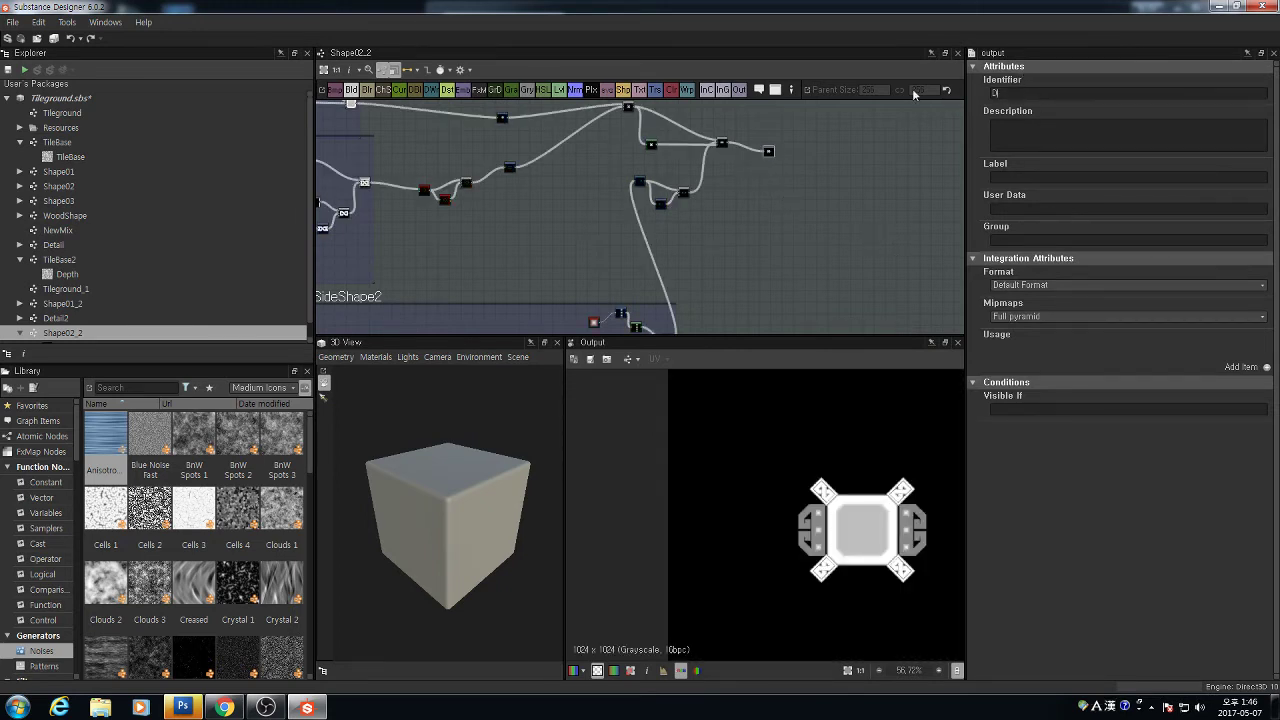
{"action": "type", "text": "epth"}
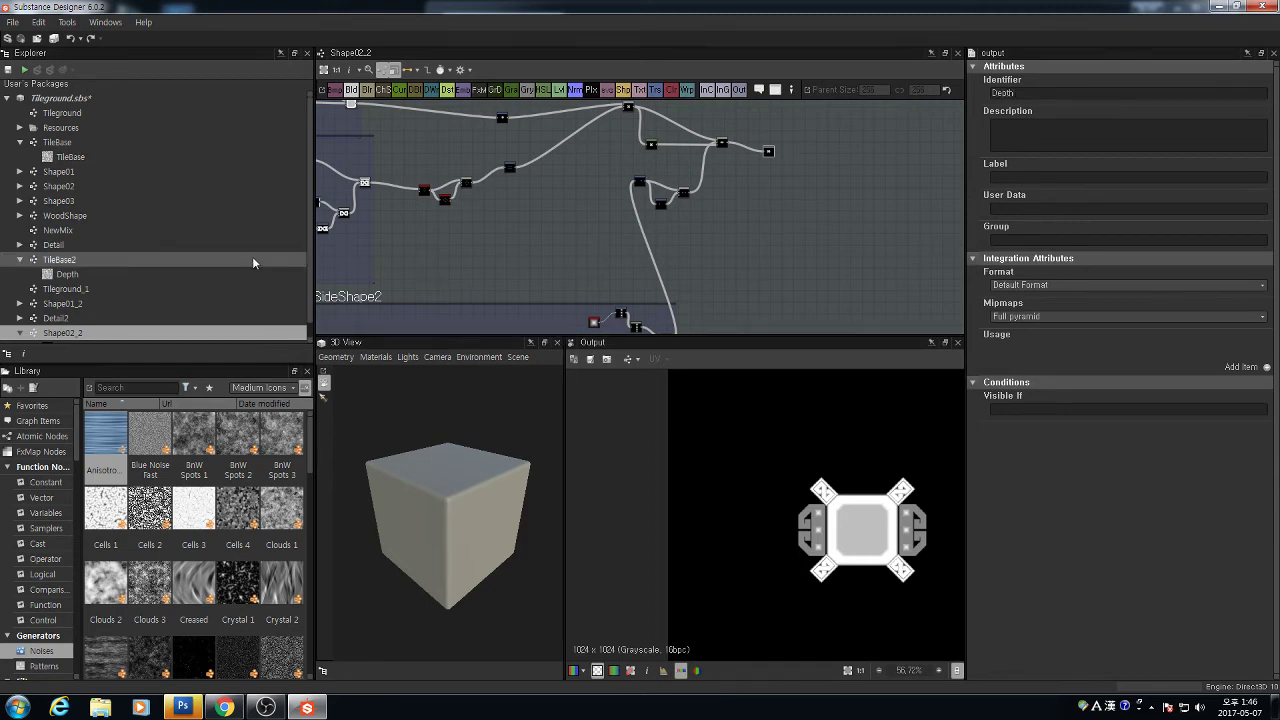
Insert Shape02_2 as a node in Tileground_1 and transfer the combined-shape Blend's outgoing links to it
{"action": "double_click", "coordinate": [100, 288]}
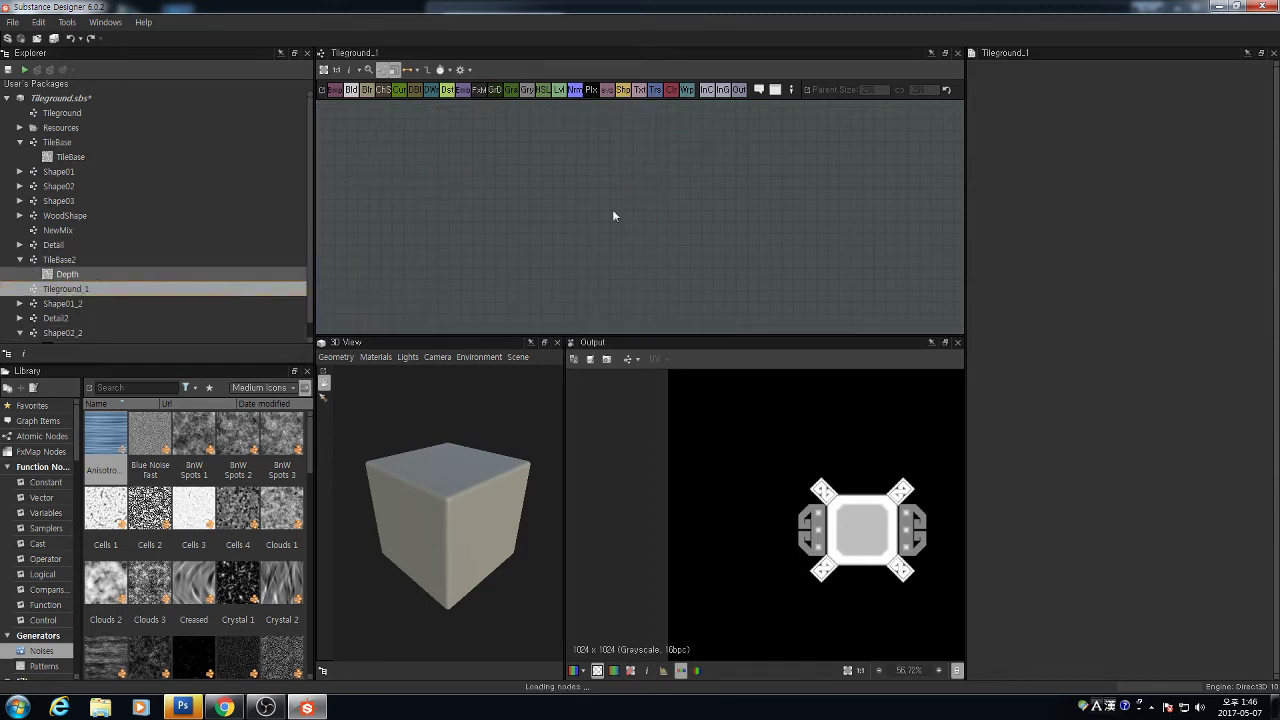
{"action": "scroll", "coordinate": [597, 199], "scroll_direction": "up", "scroll_amount": 4}
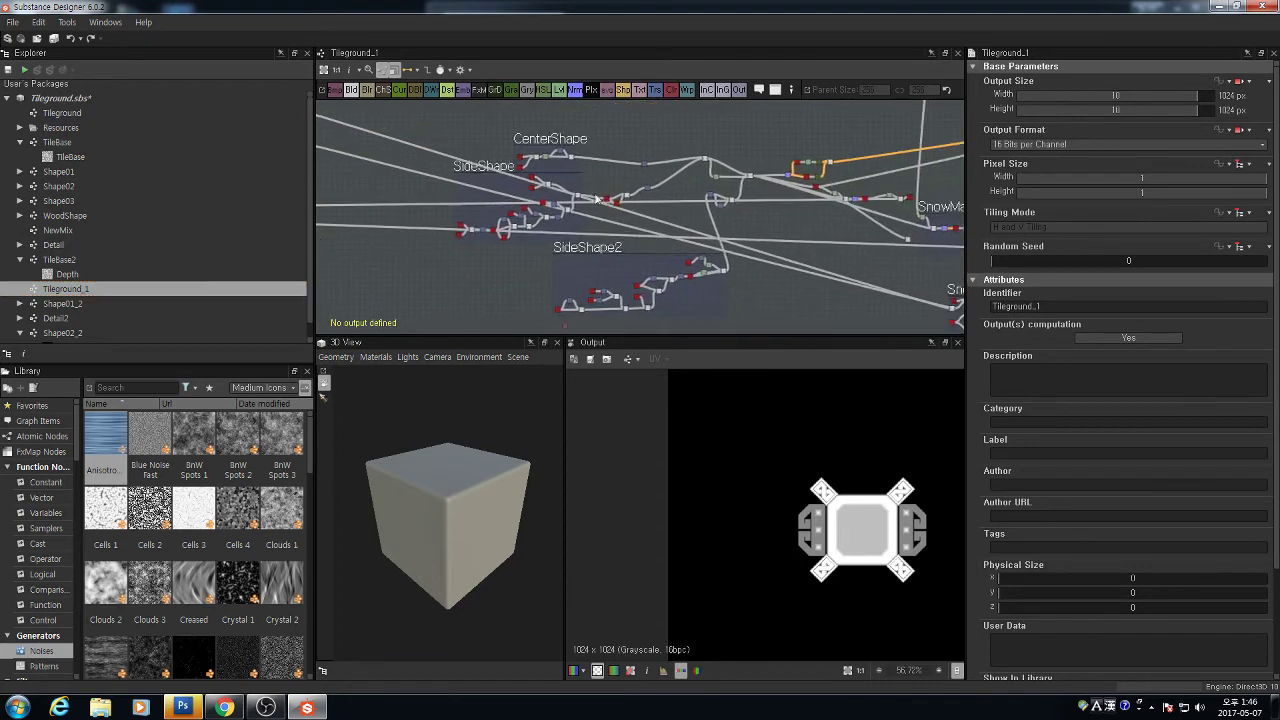
{"action": "left_click", "coordinate": [75, 320]}
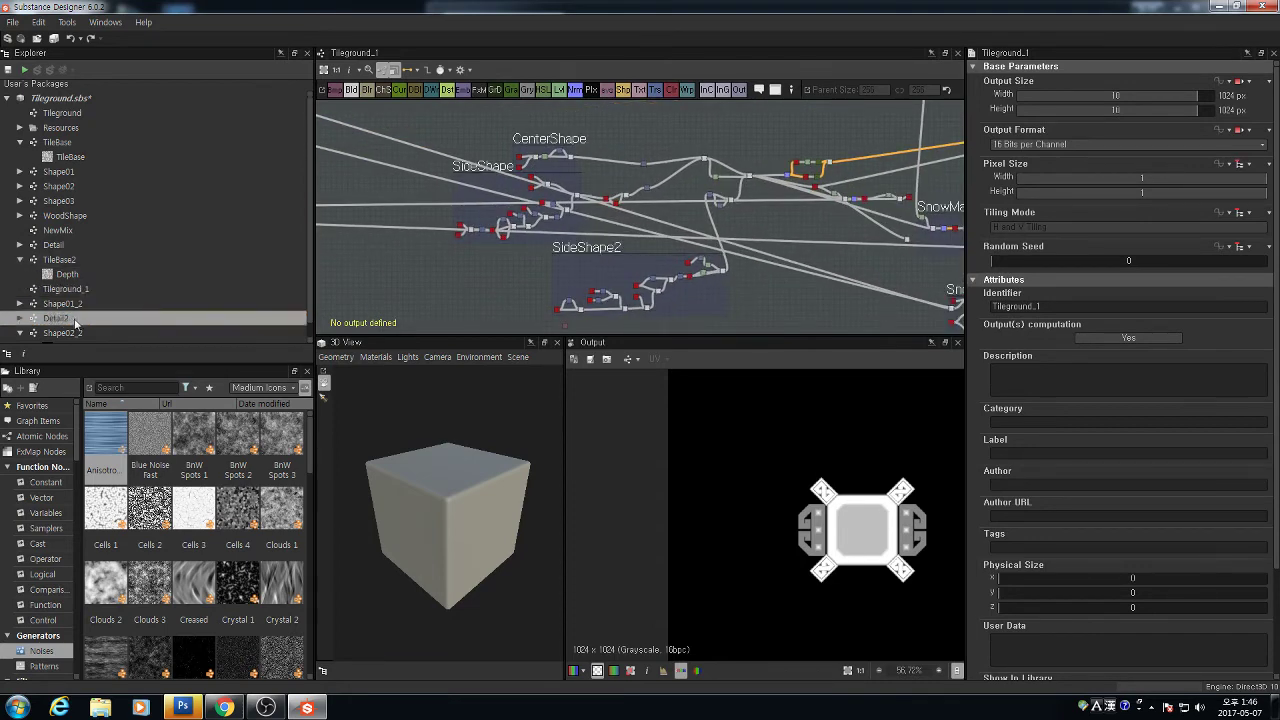
{"action": "left_click", "coordinate": [65, 332]}
{"action": "scroll", "coordinate": [755, 158], "scroll_direction": "up", "scroll_amount": 1}
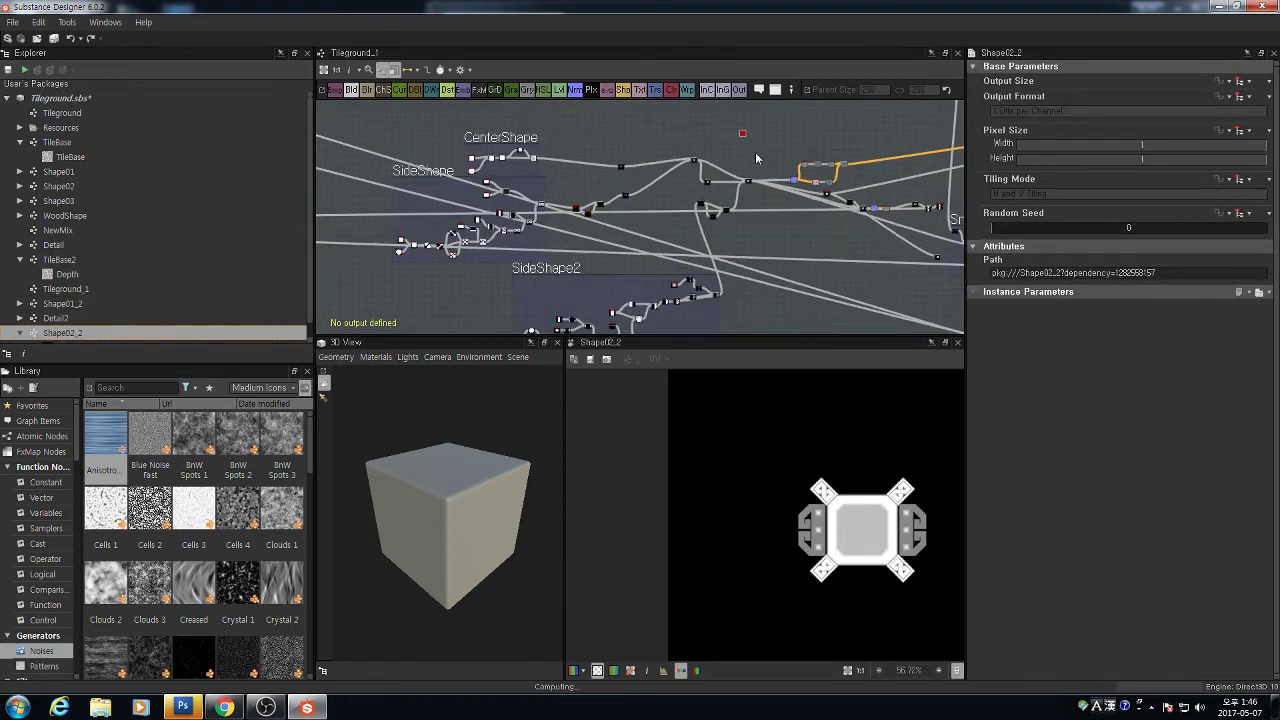
{"action": "scroll", "coordinate": [755, 158], "scroll_direction": "up", "scroll_amount": 5}
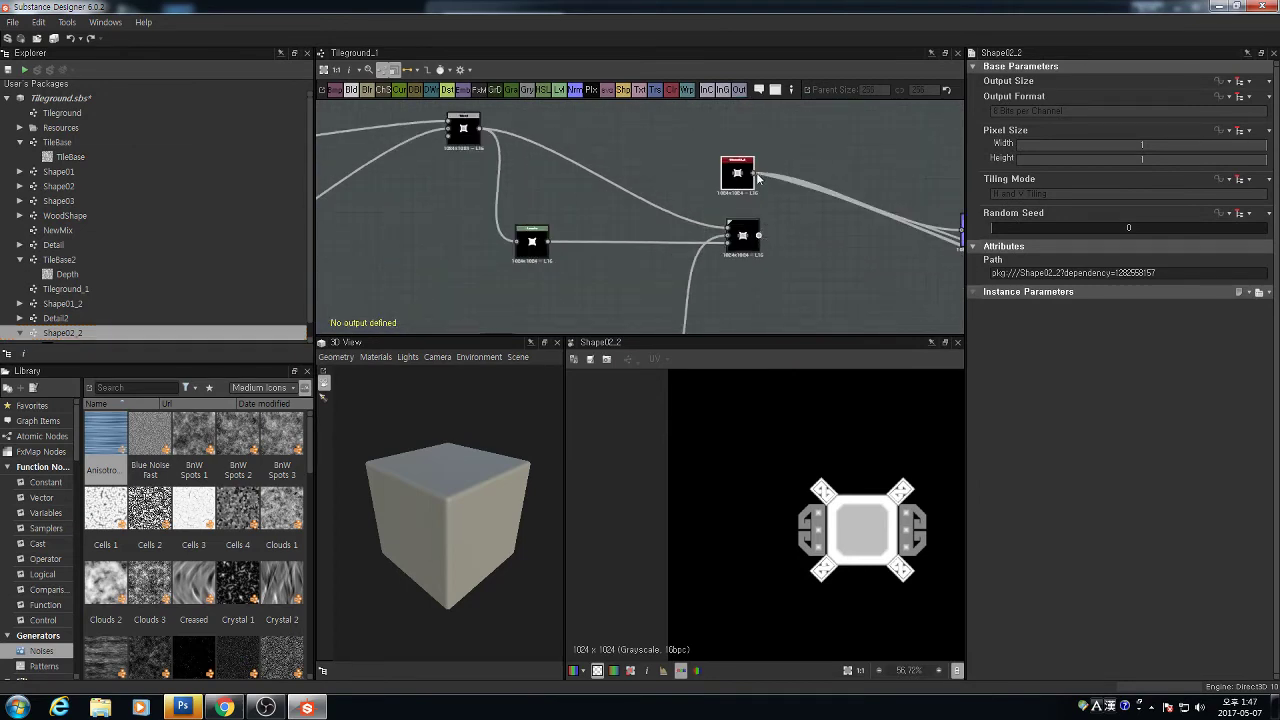
Move the old SideShape frame with its nodes away from CenterShape in Tileground_1 and delete it
{"action": "scroll", "coordinate": [755, 230], "scroll_direction": "down", "scroll_amount": 5}
{"action": "scroll", "coordinate": [751, 222], "scroll_direction": "down", "scroll_amount": 3}
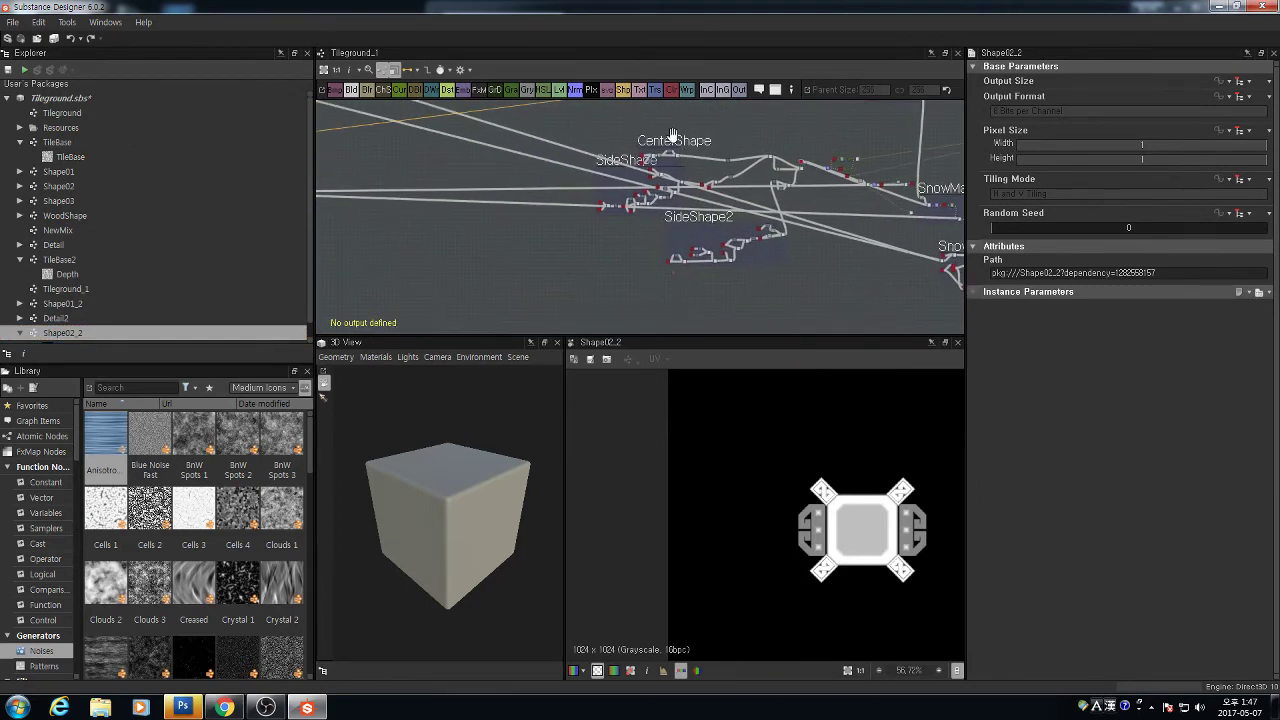
{"action": "left_click", "coordinate": [672, 135]}
{"action": "left_click_drag", "start_coordinate": [639, 163], "coordinate": [476, 254]}
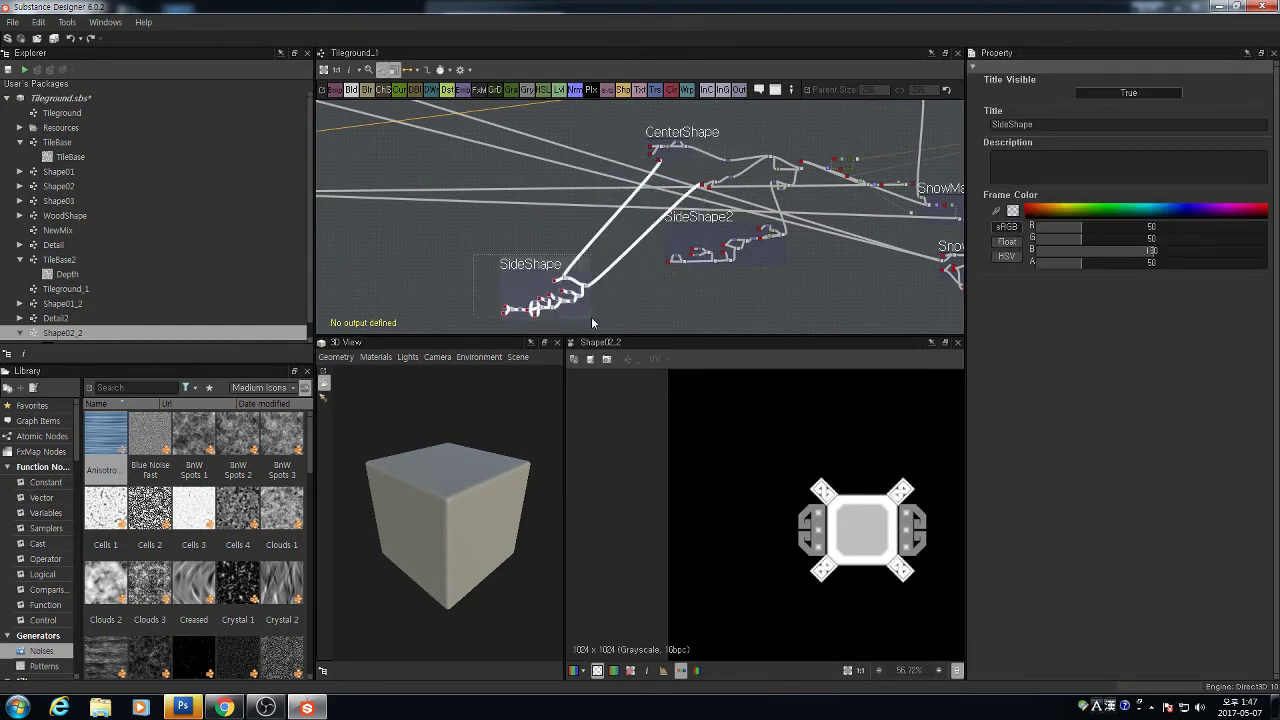
{"action": "key", "text": "Delete"}
Delete the old CenterShape frame with its nodes and the Blend that received its shape
{"action": "left_click_drag", "start_coordinate": [629, 124], "coordinate": [796, 289]}
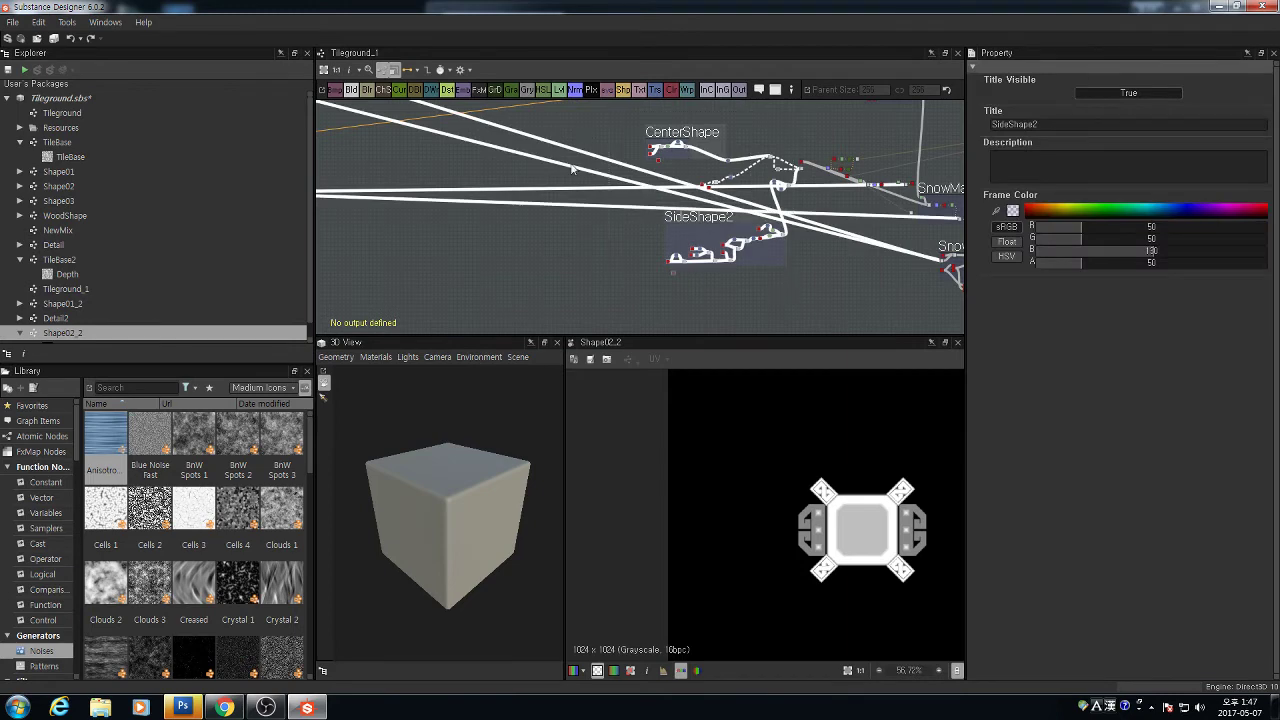
{"action": "left_click", "coordinate": [750, 118]}
{"action": "scroll", "coordinate": [720, 120], "scroll_direction": "up", "scroll_amount": 2}
{"action": "scroll", "coordinate": [609, 191], "scroll_direction": "up", "scroll_amount": 1}
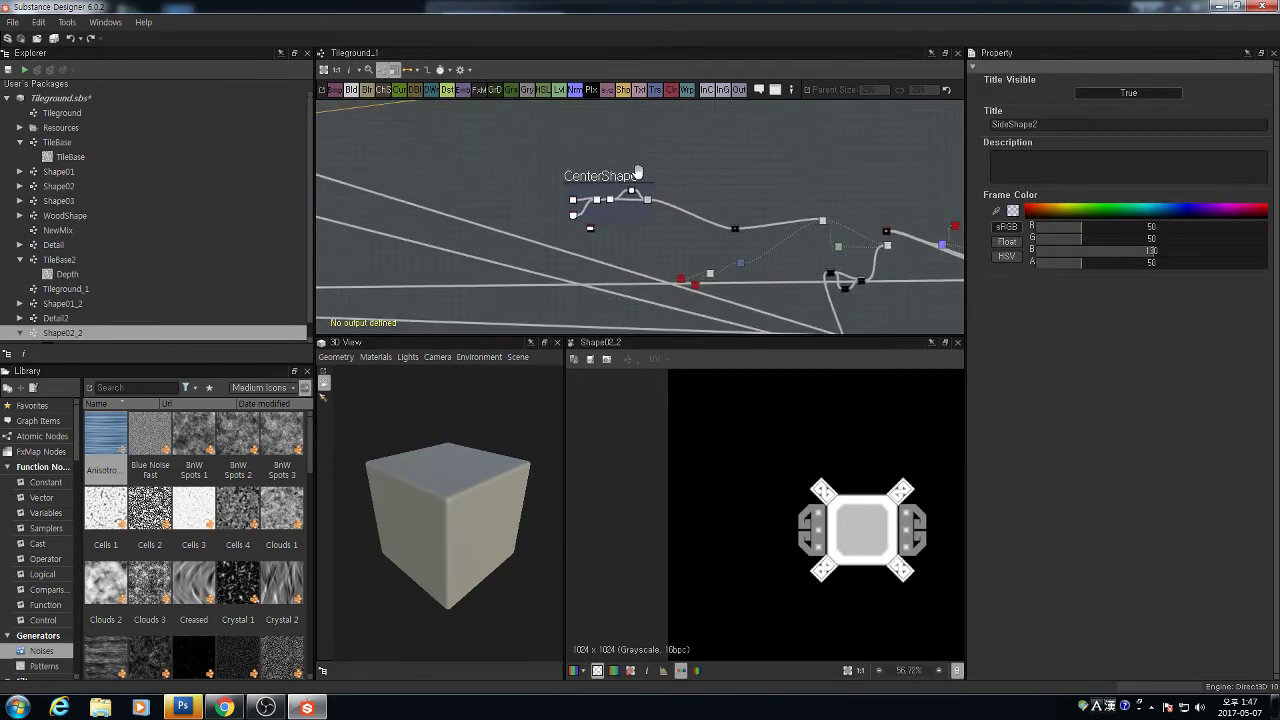
{"action": "key", "text": "Delete"}
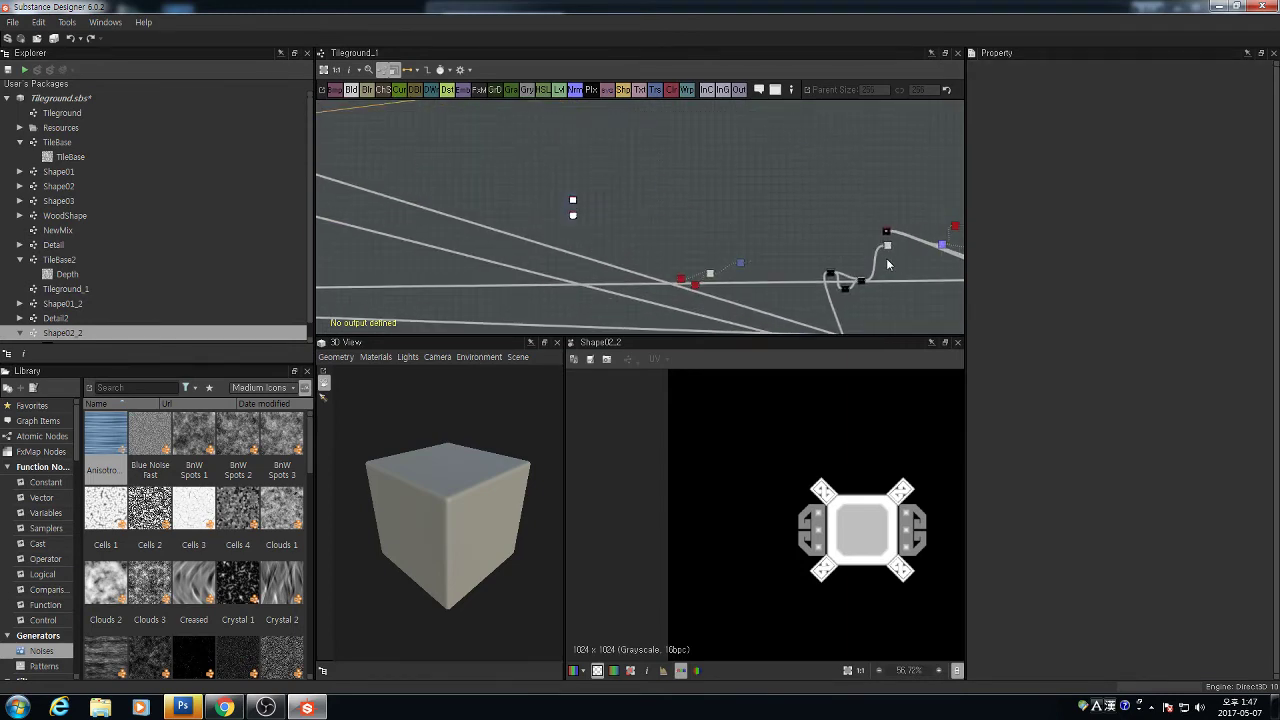
Delete the stray nodes left over around the former CenterShape and combining Blend area
{"action": "key", "text": "Delete"}
{"action": "left_click_drag", "start_coordinate": [650, 178], "coordinate": [569, 210]}
{"action": "middle_click_drag", "start_coordinate": [856, 289], "coordinate": [739, 168]}
{"action": "left_click_drag", "start_coordinate": [745, 163], "coordinate": [730, 185]}
{"action": "left_click_drag", "start_coordinate": [623, 142], "coordinate": [638, 123]}
{"action": "scroll", "coordinate": [589, 159], "scroll_direction": "up", "scroll_amount": 4}
{"action": "left_click_drag", "start_coordinate": [570, 176], "coordinate": [602, 158]}
{"action": "key", "text": "Delete"}
{"action": "middle_click_drag", "start_coordinate": [700, 115], "coordinate": [706, 174]}
{"action": "scroll", "coordinate": [706, 174], "scroll_direction": "down", "scroll_amount": 1}
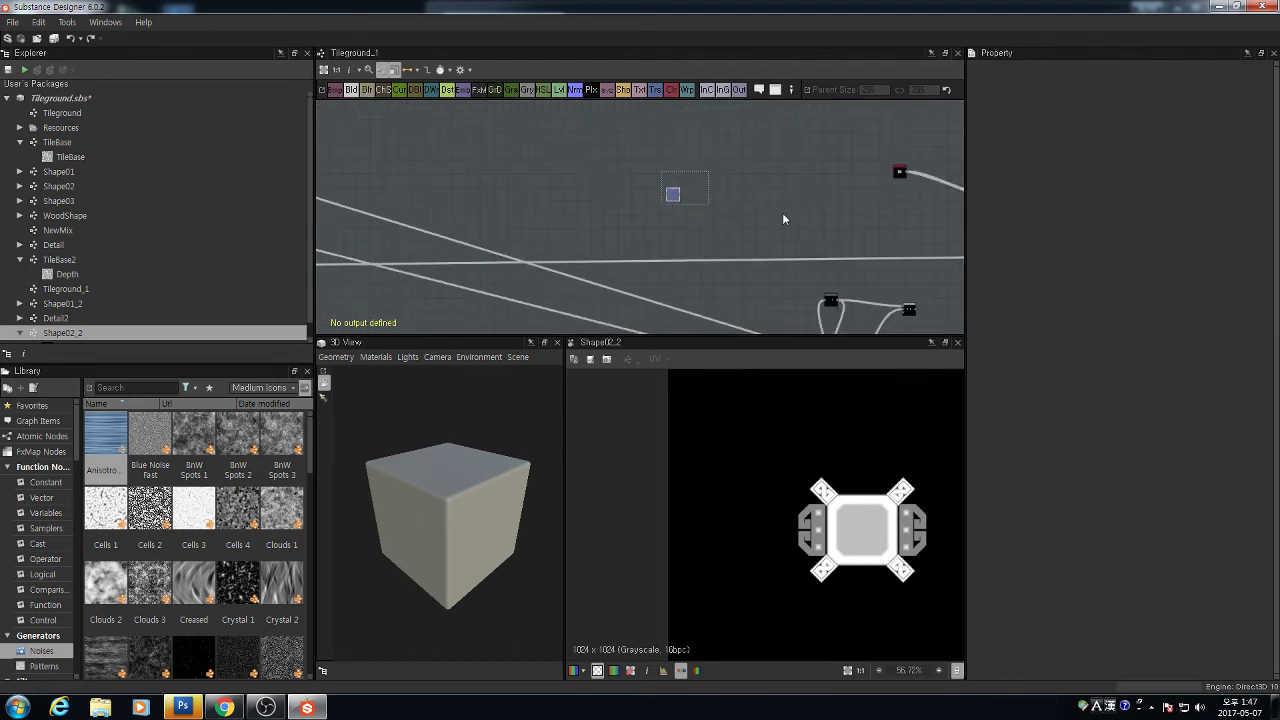
Delete the remaining transform and blend nodes that carried the SideShape2 output into the combined shape
{"action": "middle_click_drag", "start_coordinate": [832, 316], "coordinate": [771, 190]}
{"action": "scroll", "coordinate": [771, 190], "scroll_direction": "down", "scroll_amount": 3}
{"action": "left_click_drag", "start_coordinate": [834, 152], "coordinate": [754, 178]}
{"action": "key", "text": "Delete"}
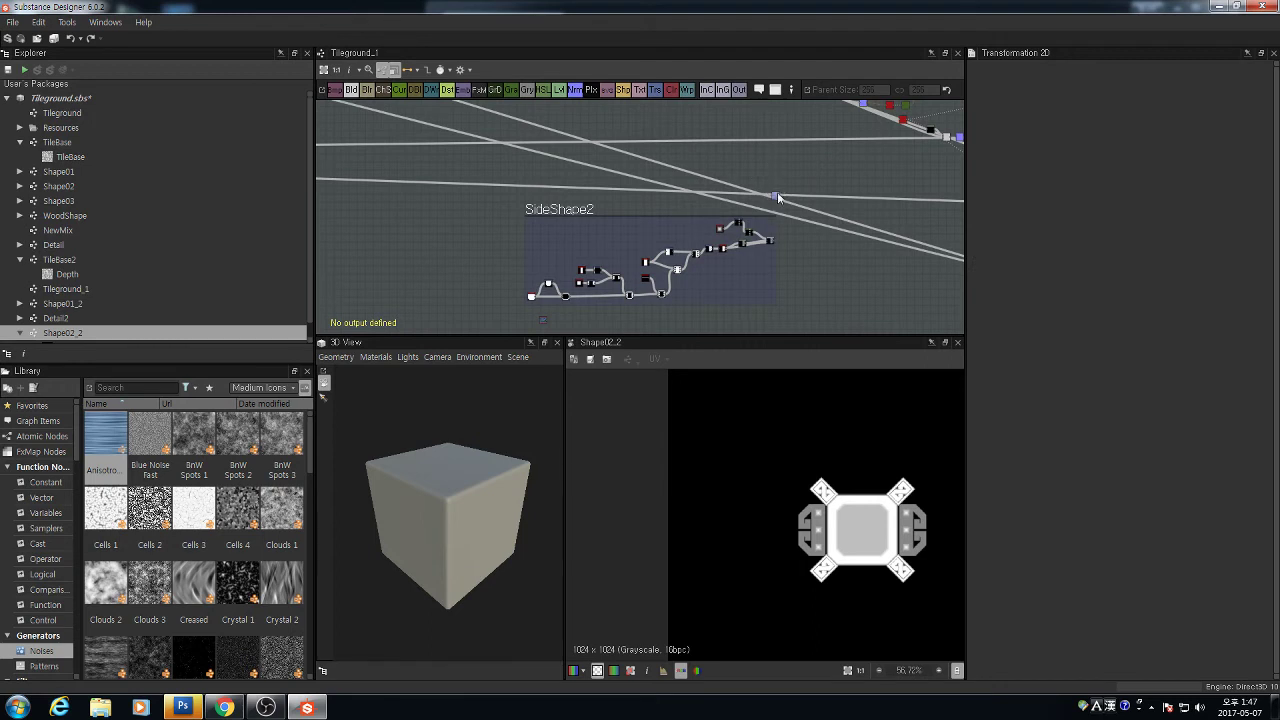
Move the old SideShape2 frame with its nodes clear of the long links and delete it
{"action": "left_click", "coordinate": [573, 212]}
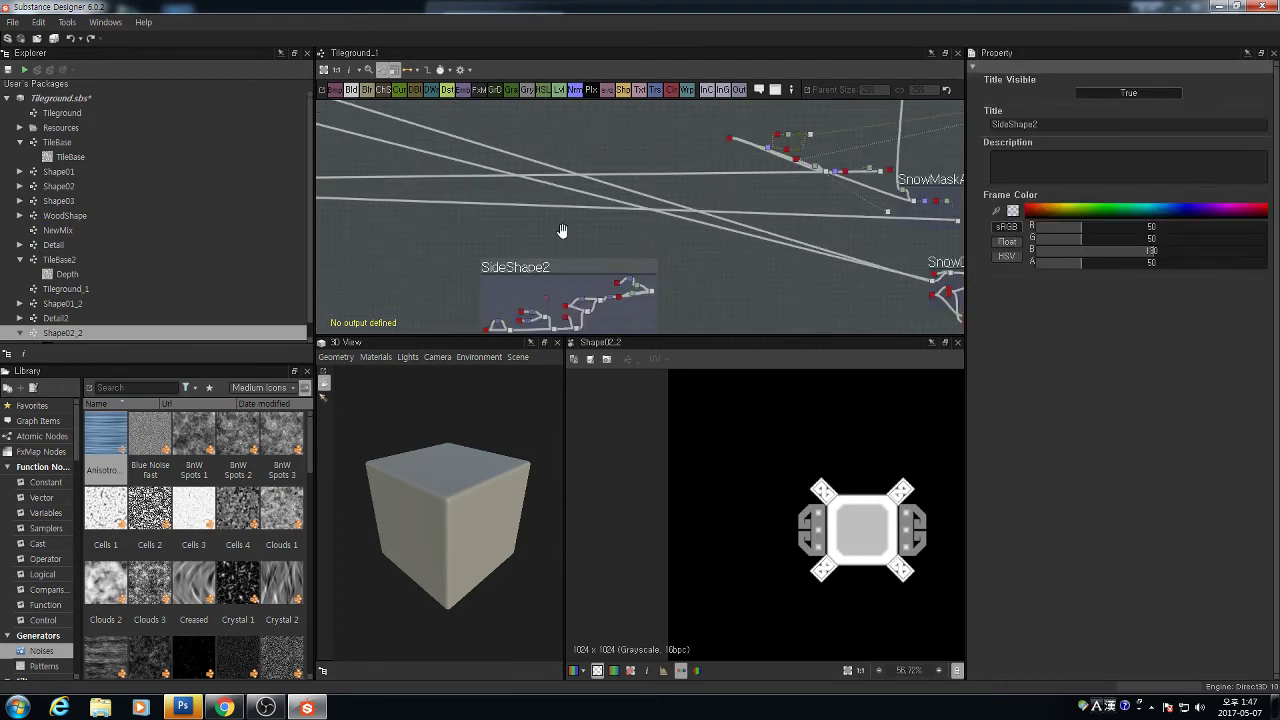
{"action": "middle_click_drag", "start_coordinate": [563, 231], "coordinate": [609, 103]}
{"action": "left_click_drag", "start_coordinate": [566, 135], "coordinate": [376, 245]}
{"action": "left_click_drag", "start_coordinate": [538, 206], "coordinate": [308, 373]}
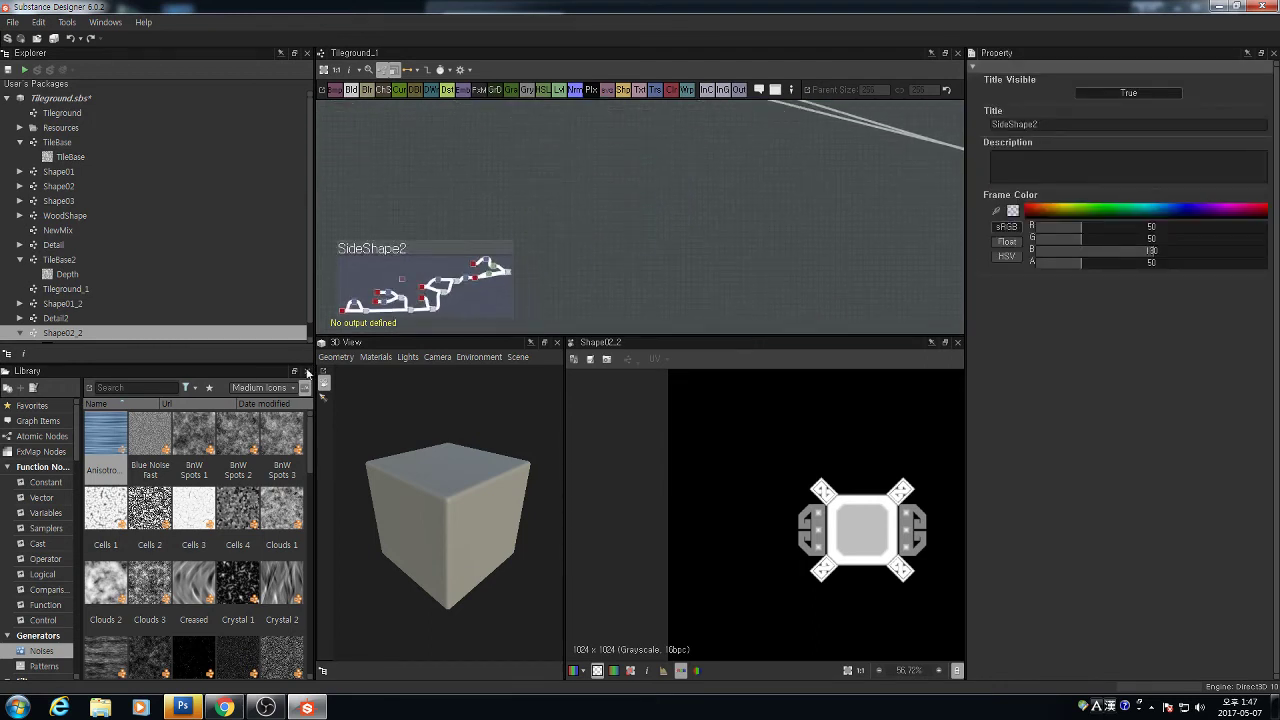
{"action": "key", "text": "Delete"}
Examine the Shape02_2 node, its Depth output and the links running from it to the downstream nodes
{"action": "scroll", "coordinate": [616, 200], "scroll_direction": "down", "scroll_amount": 3}
{"action": "middle_click_drag", "start_coordinate": [618, 201], "coordinate": [628, 280]}
{"action": "scroll", "coordinate": [715, 186], "scroll_direction": "up", "scroll_amount": 3}
{"action": "left_click_drag", "start_coordinate": [720, 169], "coordinate": [729, 186]}
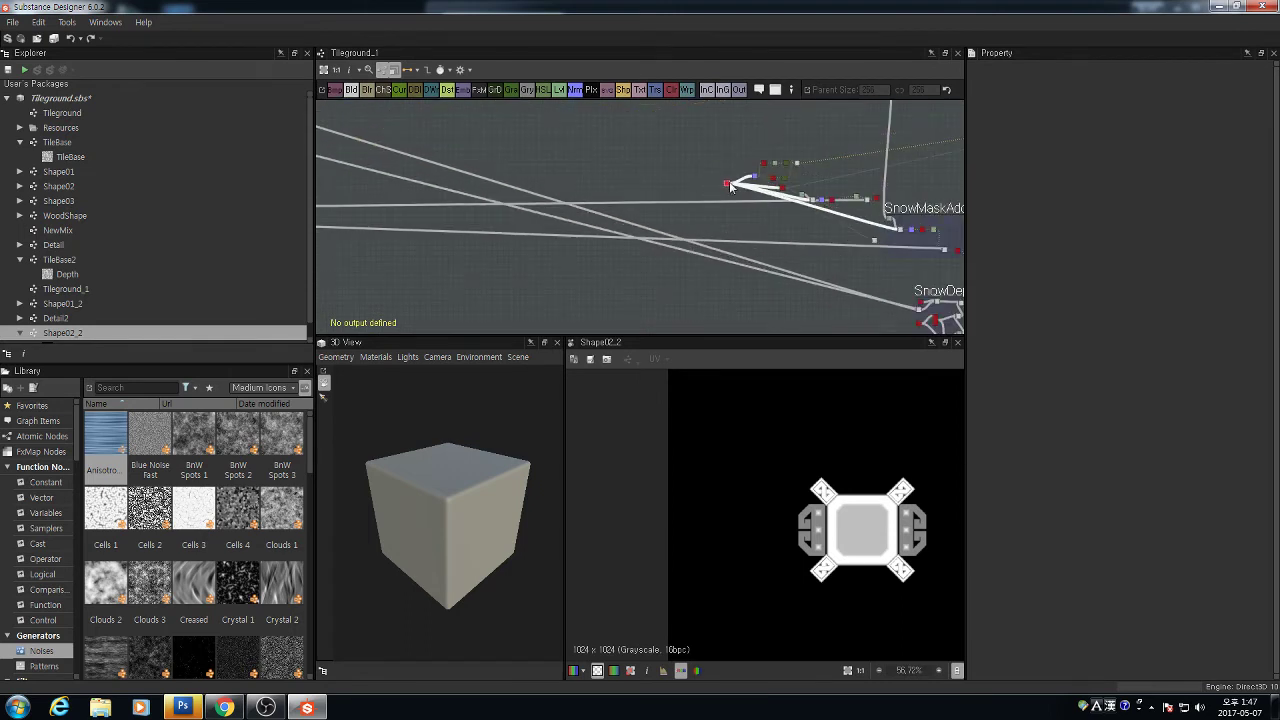
{"action": "scroll", "coordinate": [730, 187], "scroll_direction": "down", "scroll_amount": 3}
{"action": "middle_click_drag", "start_coordinate": [703, 187], "coordinate": [628, 180]}
{"action": "scroll", "coordinate": [714, 196], "scroll_direction": "up", "scroll_amount": 3}
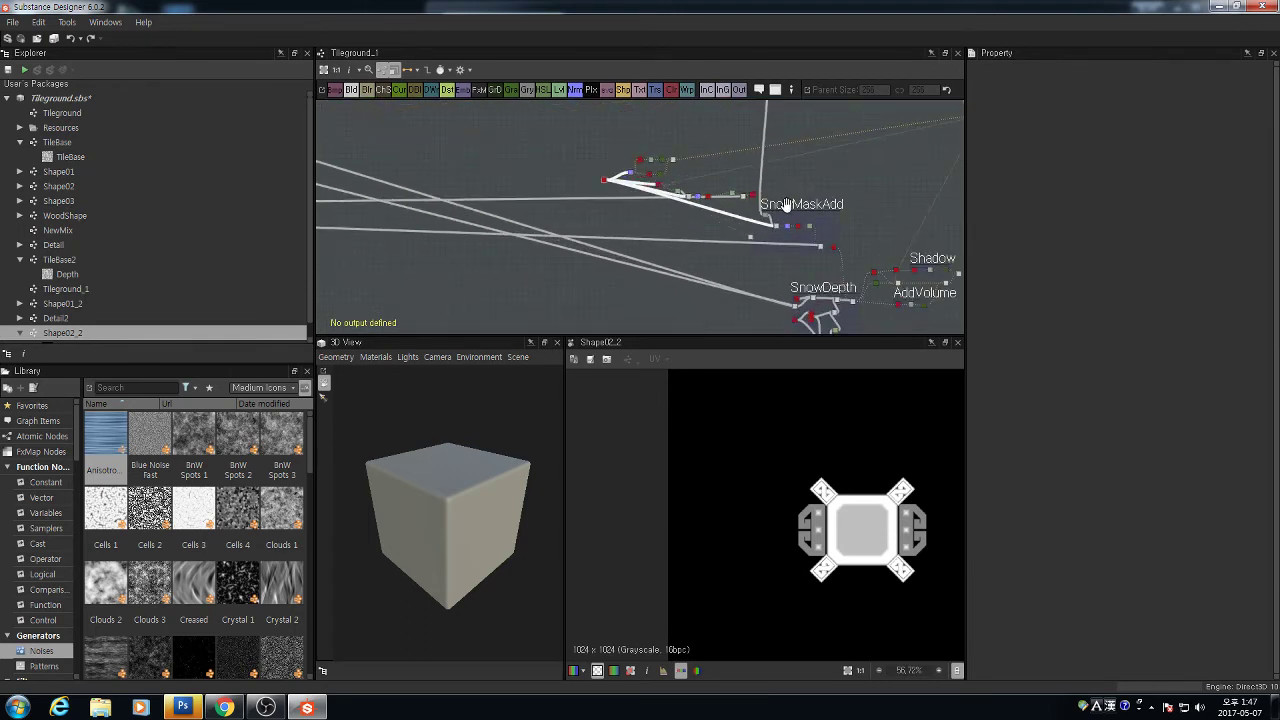
{"action": "scroll", "coordinate": [602, 183], "scroll_direction": "up", "scroll_amount": 5}
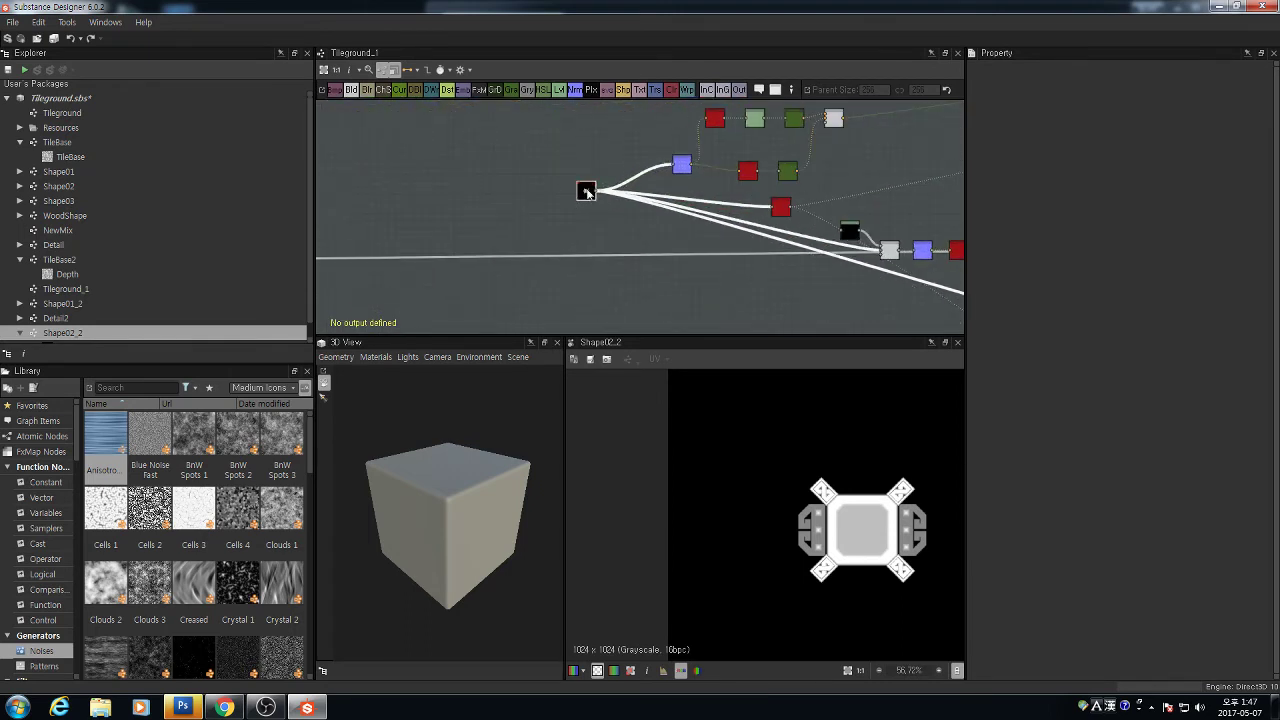
{"action": "left_click", "coordinate": [587, 192]}
{"action": "scroll", "coordinate": [588, 193], "scroll_direction": "up", "scroll_amount": 8}
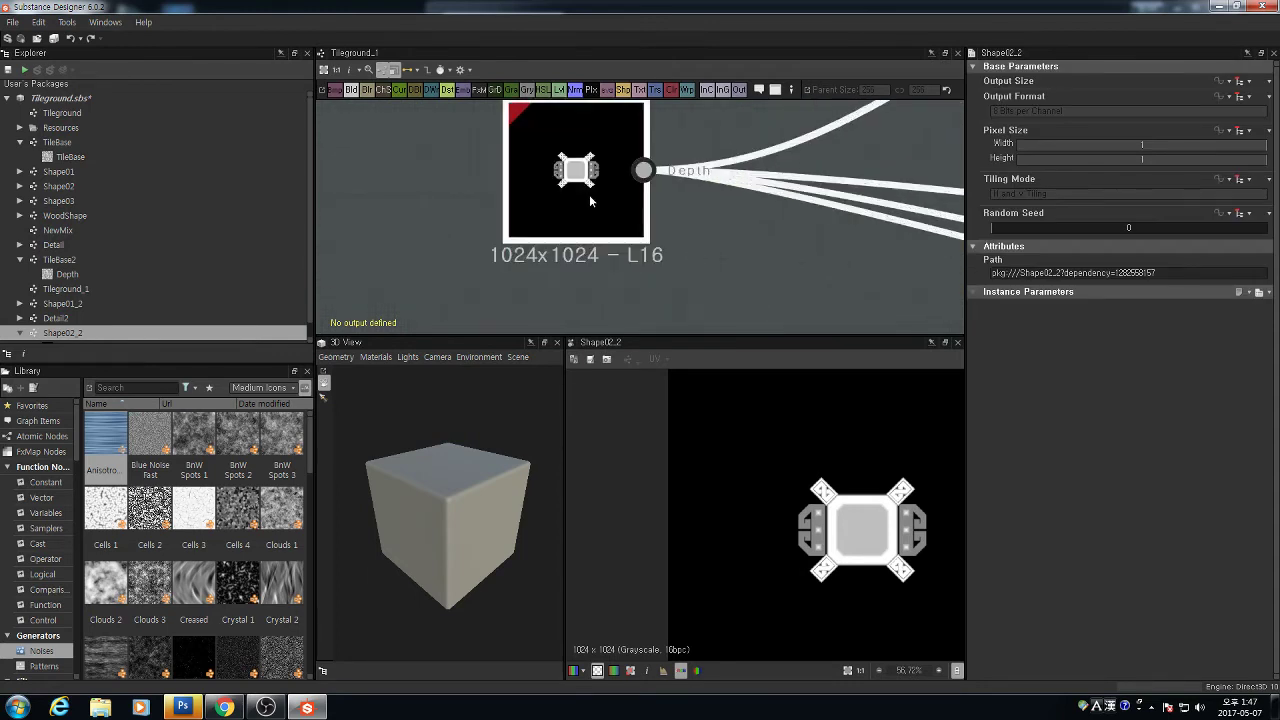
{"action": "scroll", "coordinate": [589, 194], "scroll_direction": "down", "scroll_amount": 3}
{"action": "scroll", "coordinate": [589, 193], "scroll_direction": "down", "scroll_amount": 6}
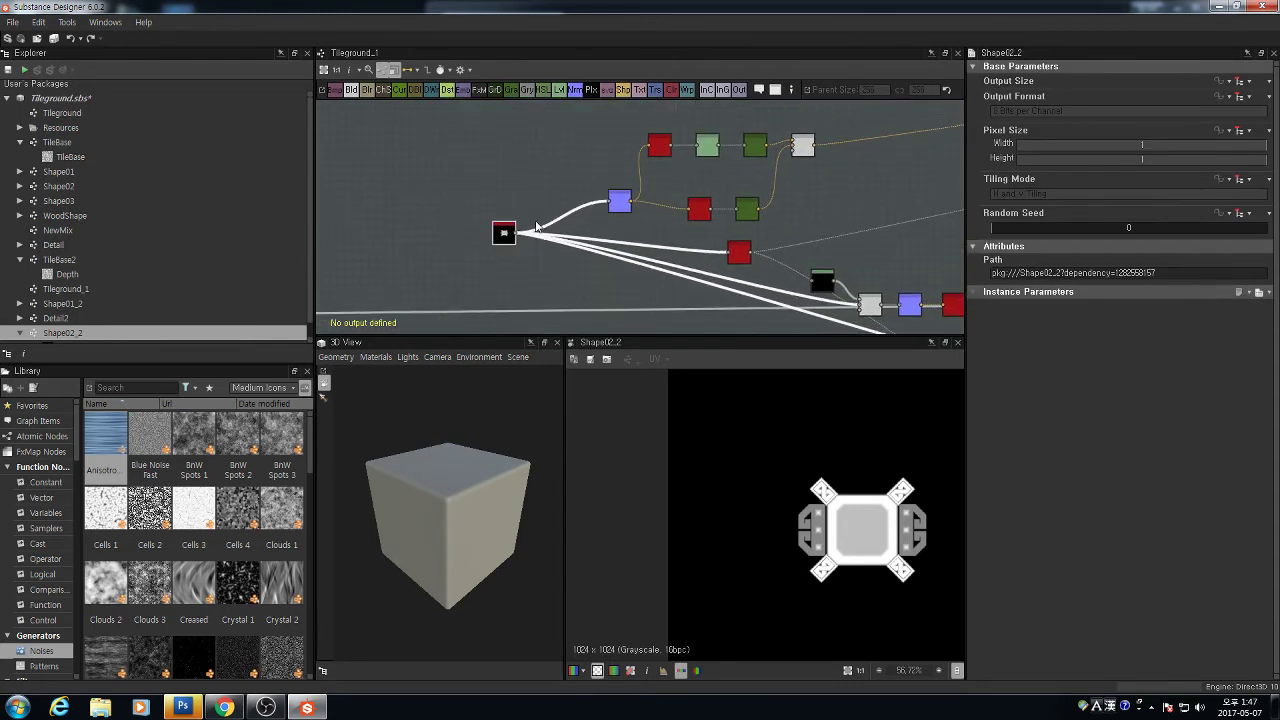
Preview the Normal node fed by Shape02_2
{"action": "scroll", "coordinate": [792, 192], "scroll_direction": "up", "scroll_amount": 3}
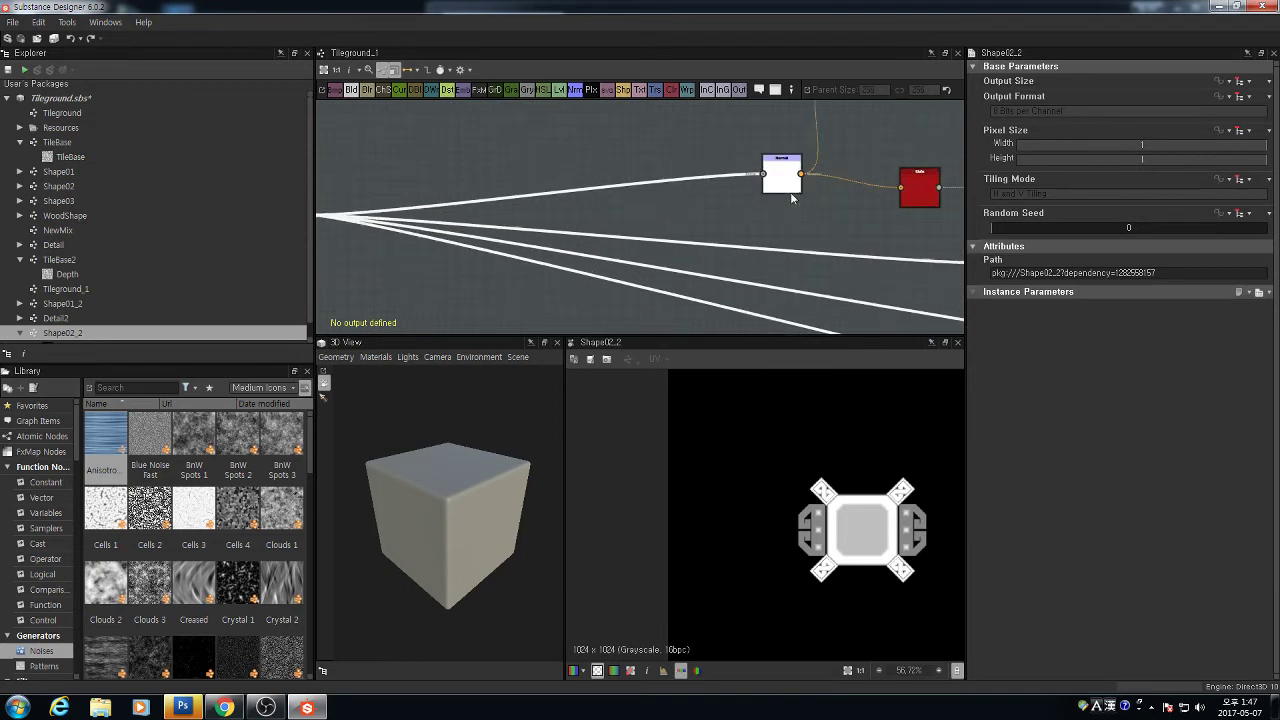
{"action": "double_click", "coordinate": [792, 188]}
{"action": "scroll", "coordinate": [441, 157], "scroll_direction": "down", "scroll_amount": 1}
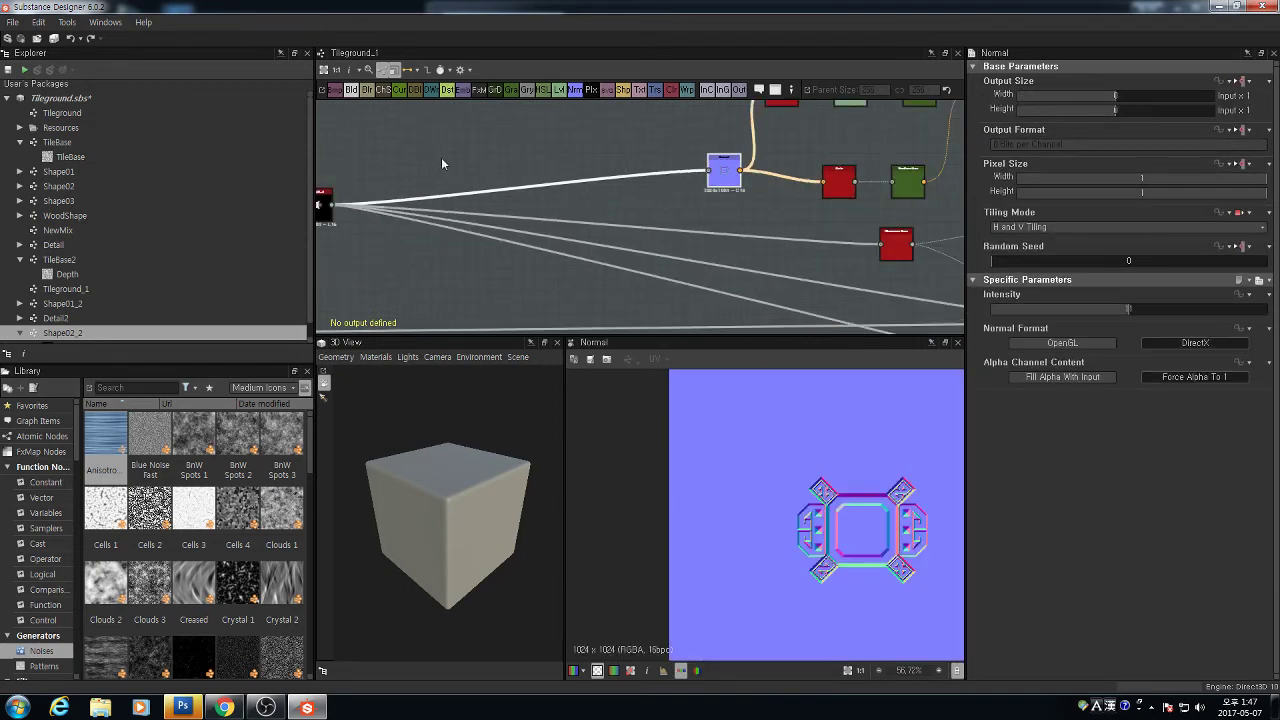
Insert Detail2 after Shape02_2, transfer the outgoing links to its ForNormal output, feed it with the Depth output and preview it
{"action": "middle_click_drag", "start_coordinate": [441, 157], "coordinate": [514, 155]}
{"action": "left_click_drag", "start_coordinate": [56, 325], "coordinate": [451, 160]}
{"action": "scroll", "coordinate": [451, 165], "scroll_direction": "up", "scroll_amount": 1}
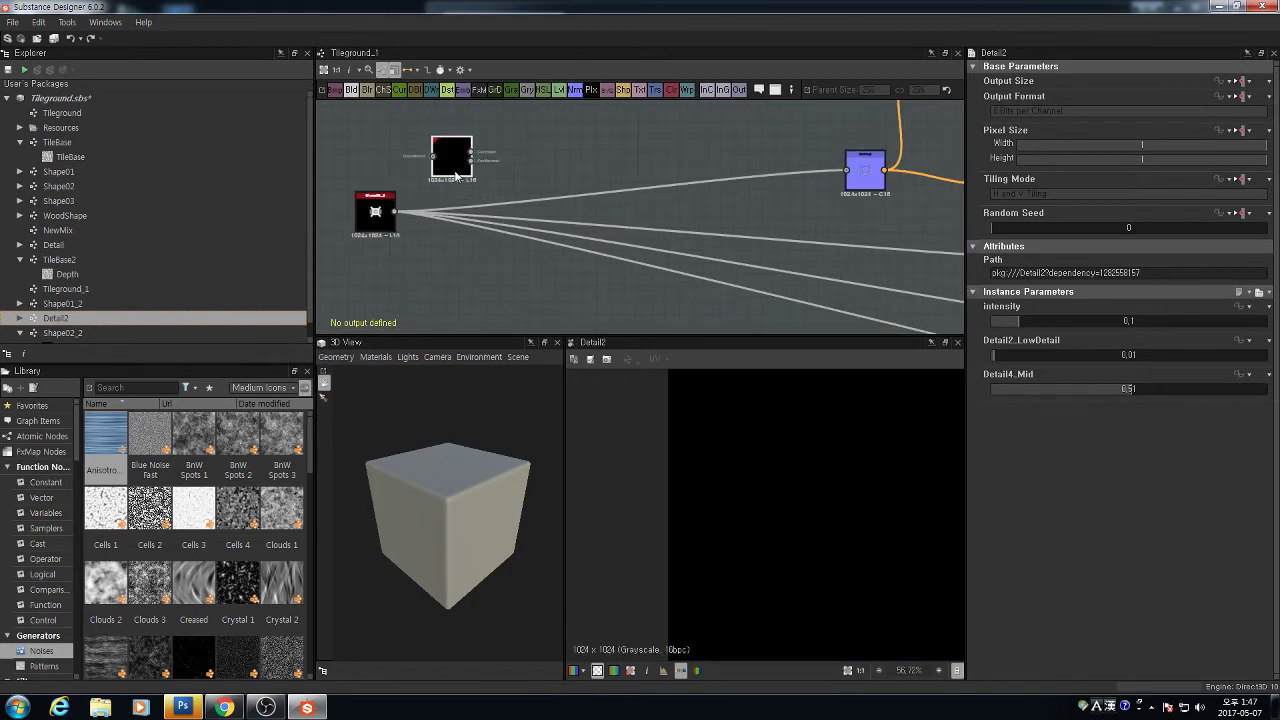
{"action": "left_click_drag", "start_coordinate": [386, 216], "coordinate": [474, 162]}
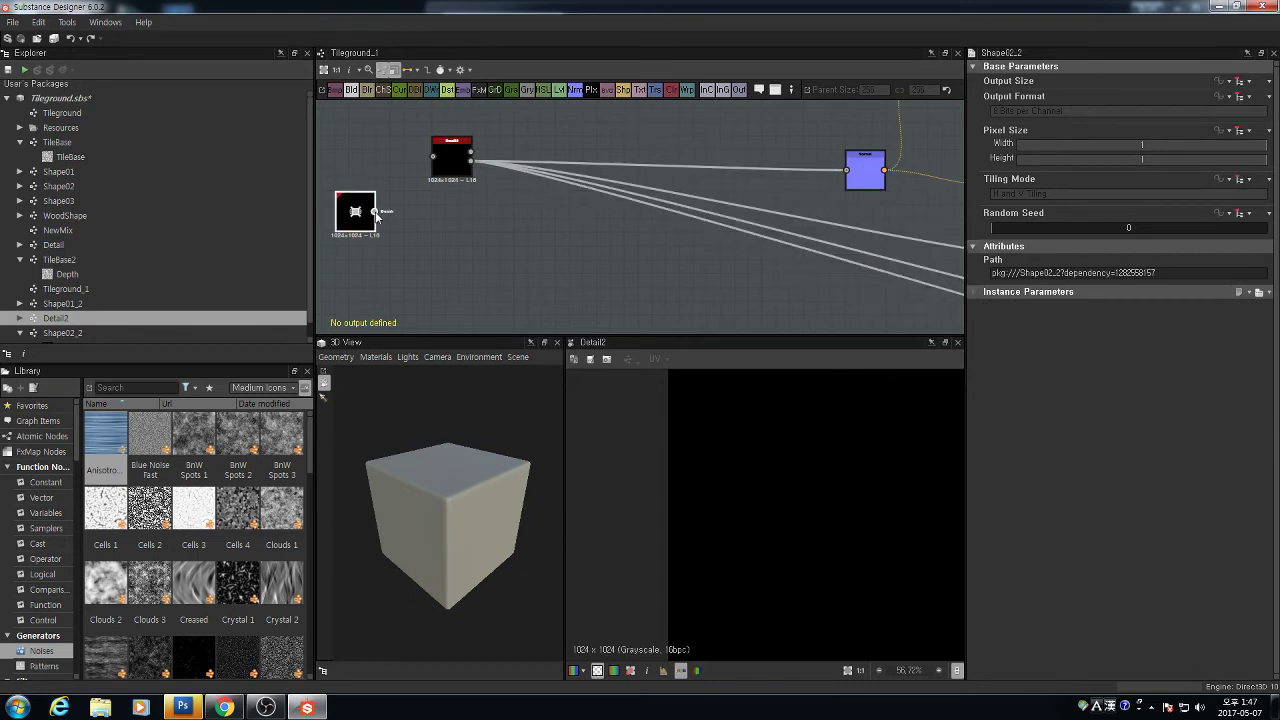
{"action": "left_click_drag", "start_coordinate": [377, 215], "coordinate": [432, 157]}
{"action": "double_click", "coordinate": [461, 168]}
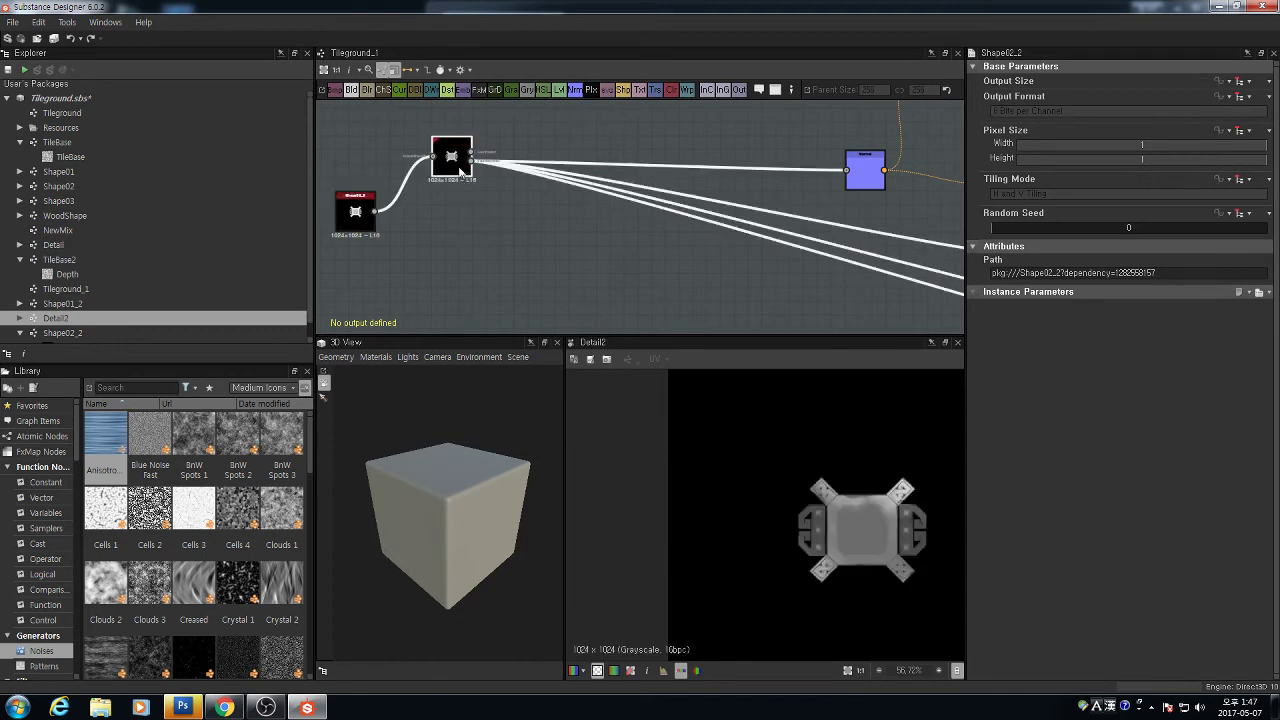
{"action": "scroll", "coordinate": [903, 520], "scroll_direction": "up", "scroll_amount": 4}
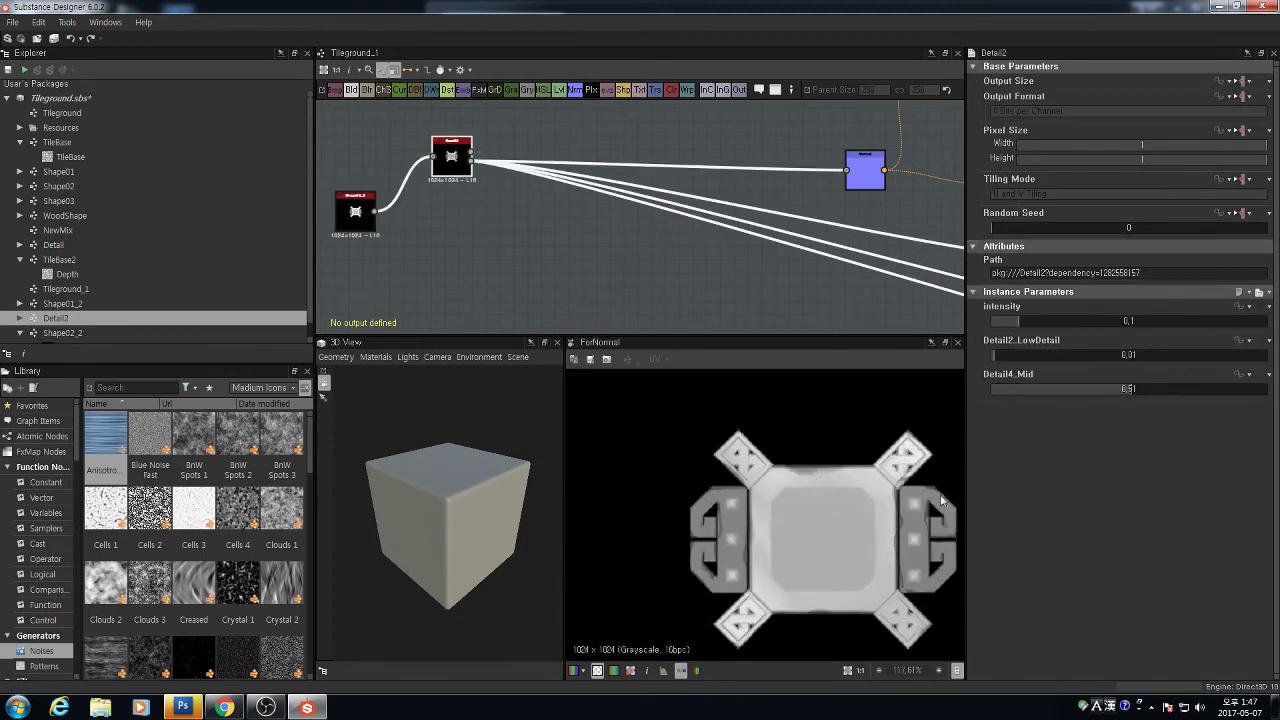
Preview the Normal node and set the Detail2 node's intensity to 0.04
{"action": "double_click", "coordinate": [863, 170]}
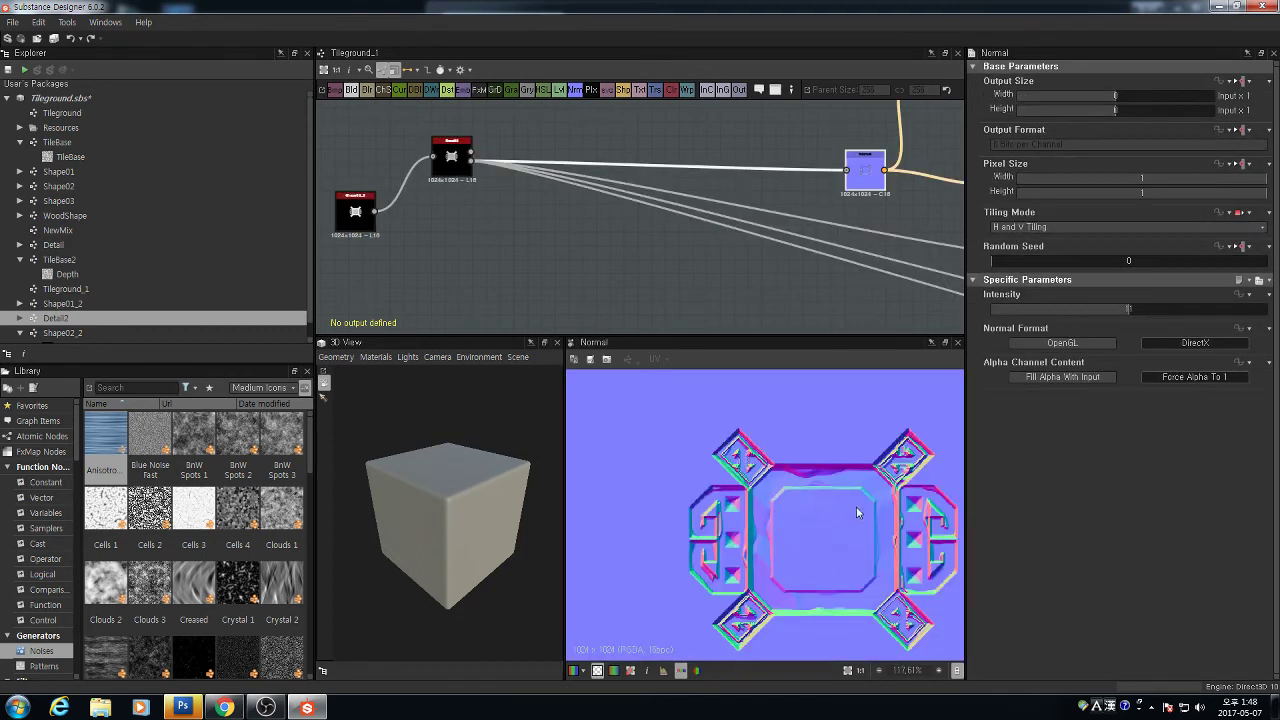
{"action": "left_click", "coordinate": [451, 156]}
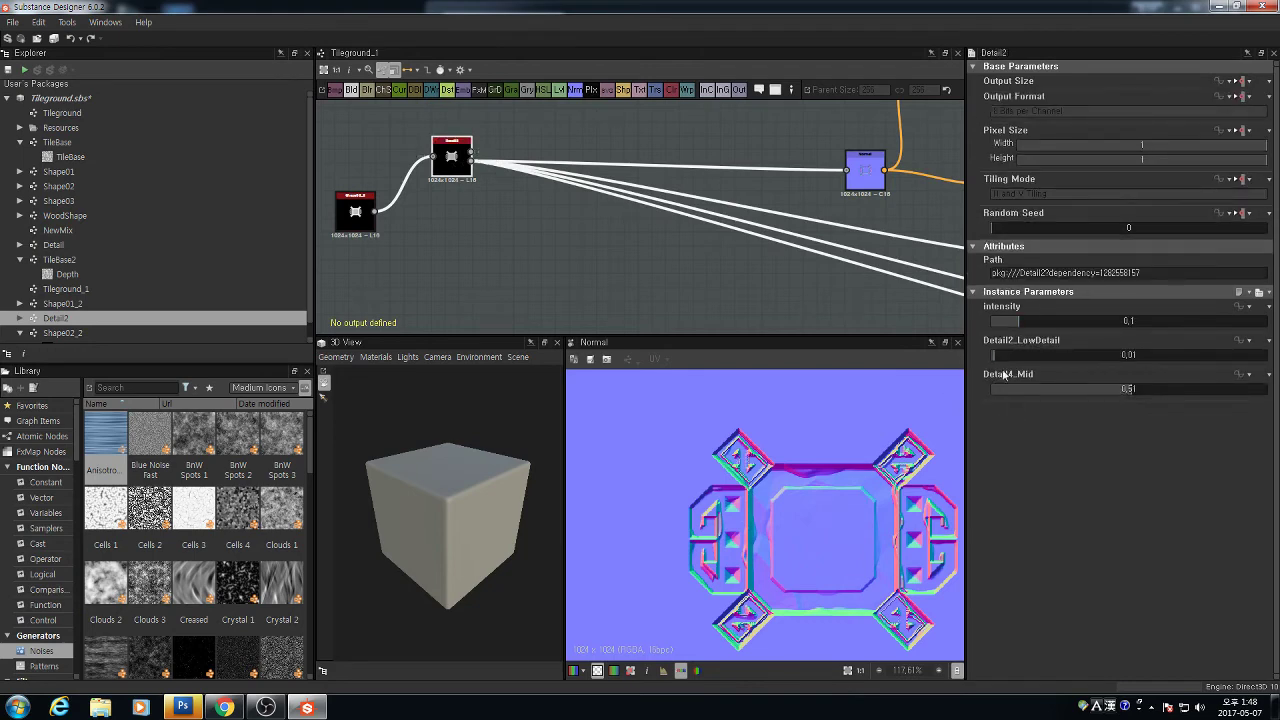
{"action": "left_click", "coordinate": [1016, 322]}
{"action": "left_click_drag", "start_coordinate": [1013, 328], "coordinate": [1004, 337]}
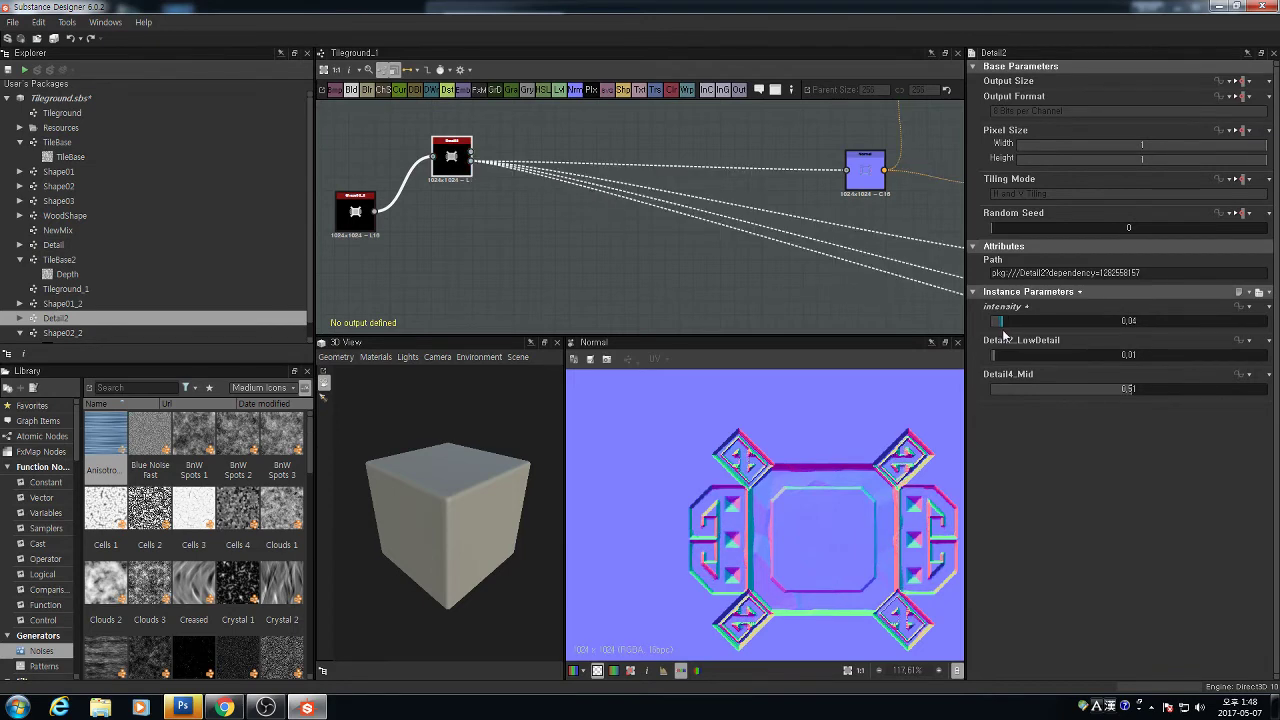
Adjust the Detail2 node's Detail4_Mid value, trying 0.57 before lowering it slightly
{"action": "mouse_move", "coordinate": [1127, 390]}
{"action": "left_mouse_down"}
{"action": "mouse_move", "coordinate": [1080, 391]}
{"action": "mouse_move", "coordinate": [1104, 392]}
{"action": "left_mouse_up"}
{"action": "left_click", "coordinate": [1148, 392]}
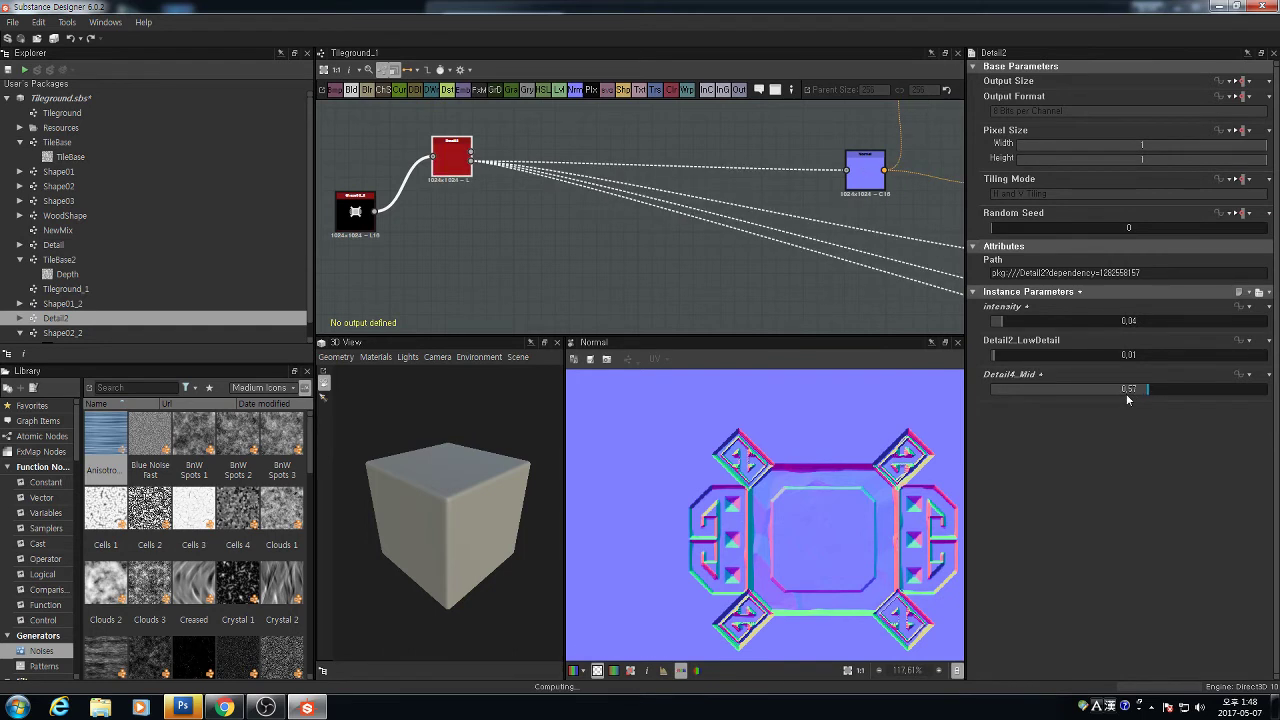
{"action": "left_click", "coordinate": [1124, 393]}
Check the Normal node, and preview the Overlay Blend that ends its color branch
{"action": "scroll", "coordinate": [856, 258], "scroll_direction": "down", "scroll_amount": 1}
{"action": "middle_click_drag", "start_coordinate": [864, 192], "coordinate": [672, 214]}
{"action": "left_click", "coordinate": [672, 214]}
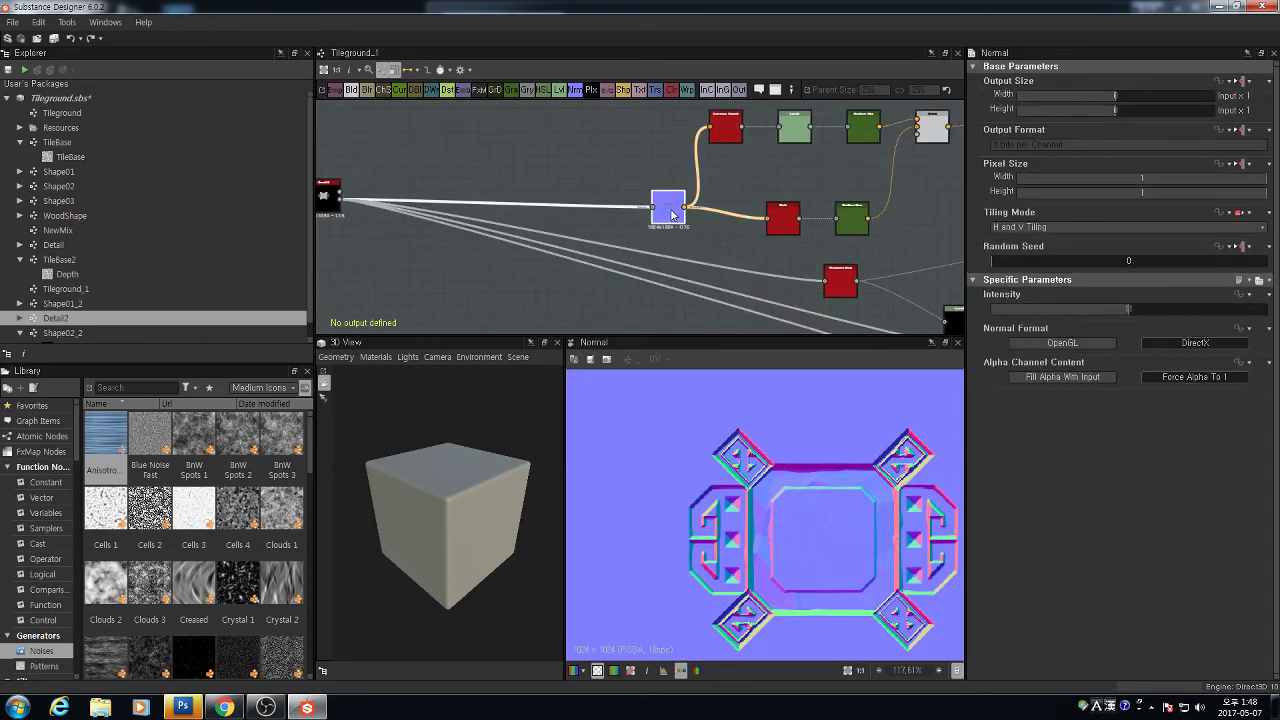
{"action": "scroll", "coordinate": [740, 207], "scroll_direction": "down", "scroll_amount": 4}
{"action": "middle_click_drag", "start_coordinate": [820, 188], "coordinate": [634, 184]}
{"action": "scroll", "coordinate": [634, 180], "scroll_direction": "up", "scroll_amount": 2}
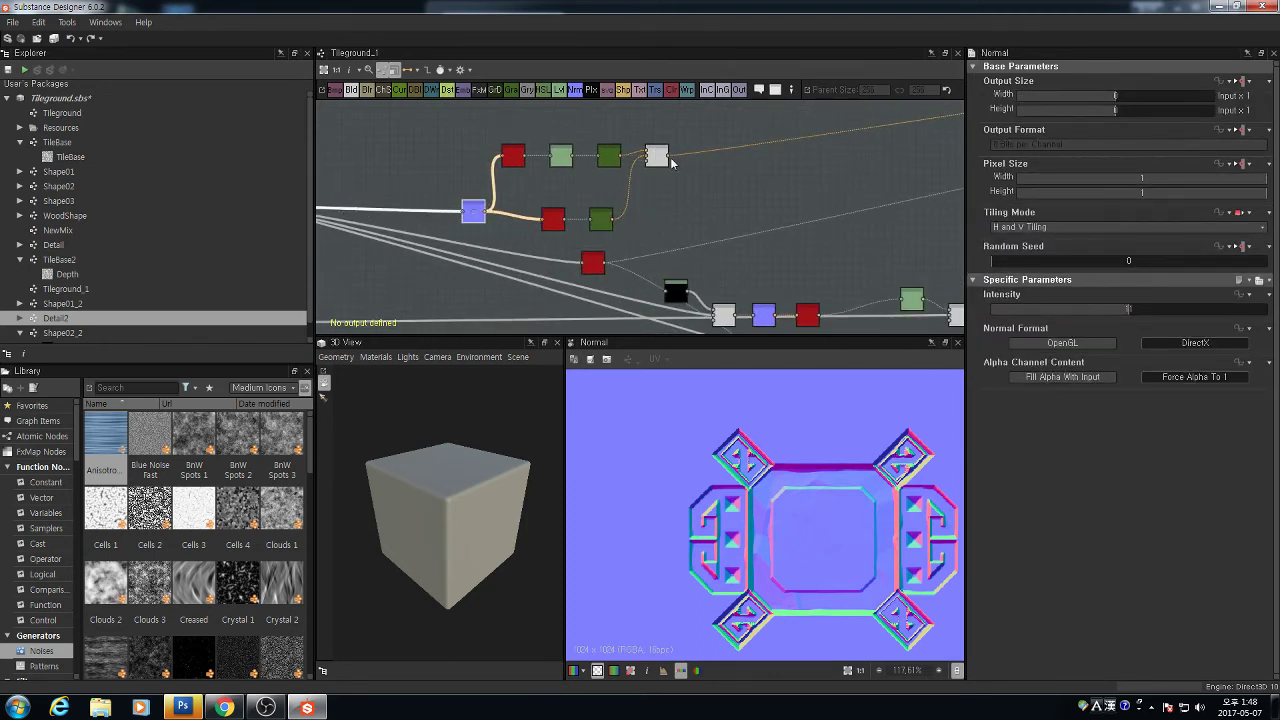
{"action": "left_click", "coordinate": [658, 157]}
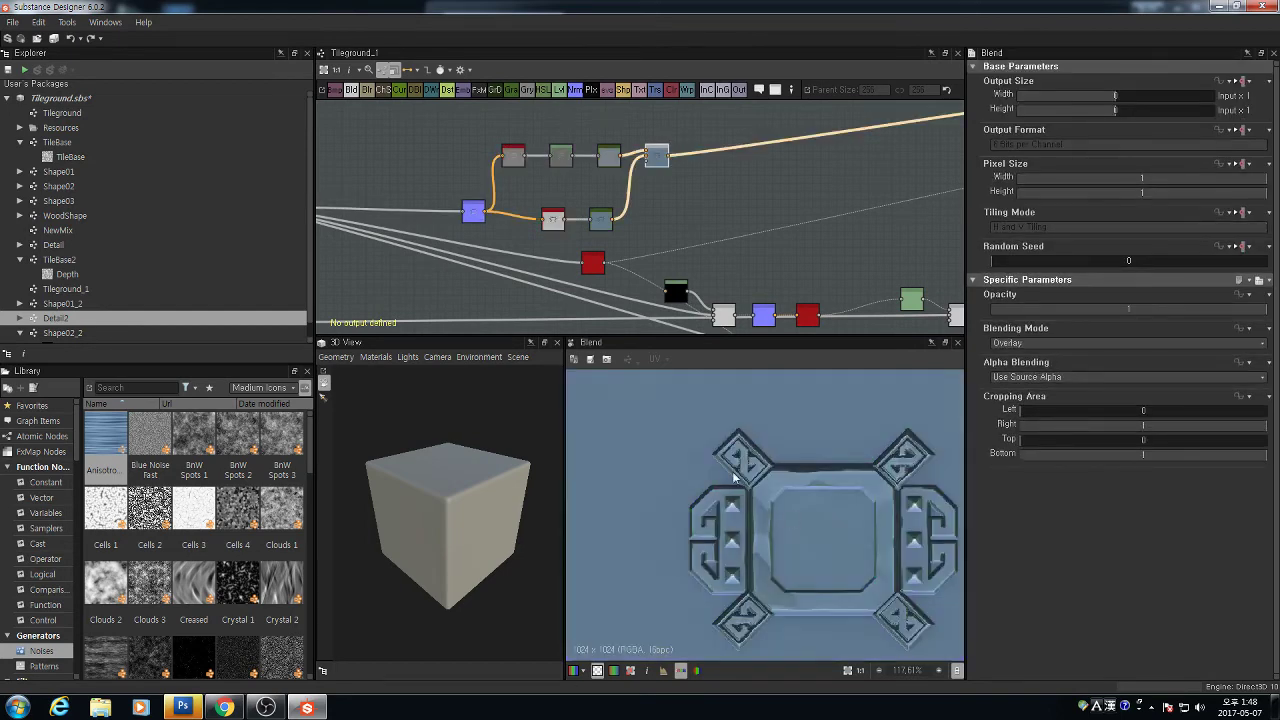
{"action": "scroll", "coordinate": [735, 478], "scroll_direction": "down", "scroll_amount": 2}
{"action": "scroll", "coordinate": [717, 177], "scroll_direction": "down", "scroll_amount": 3}
{"action": "scroll", "coordinate": [698, 210], "scroll_direction": "down", "scroll_amount": 3}
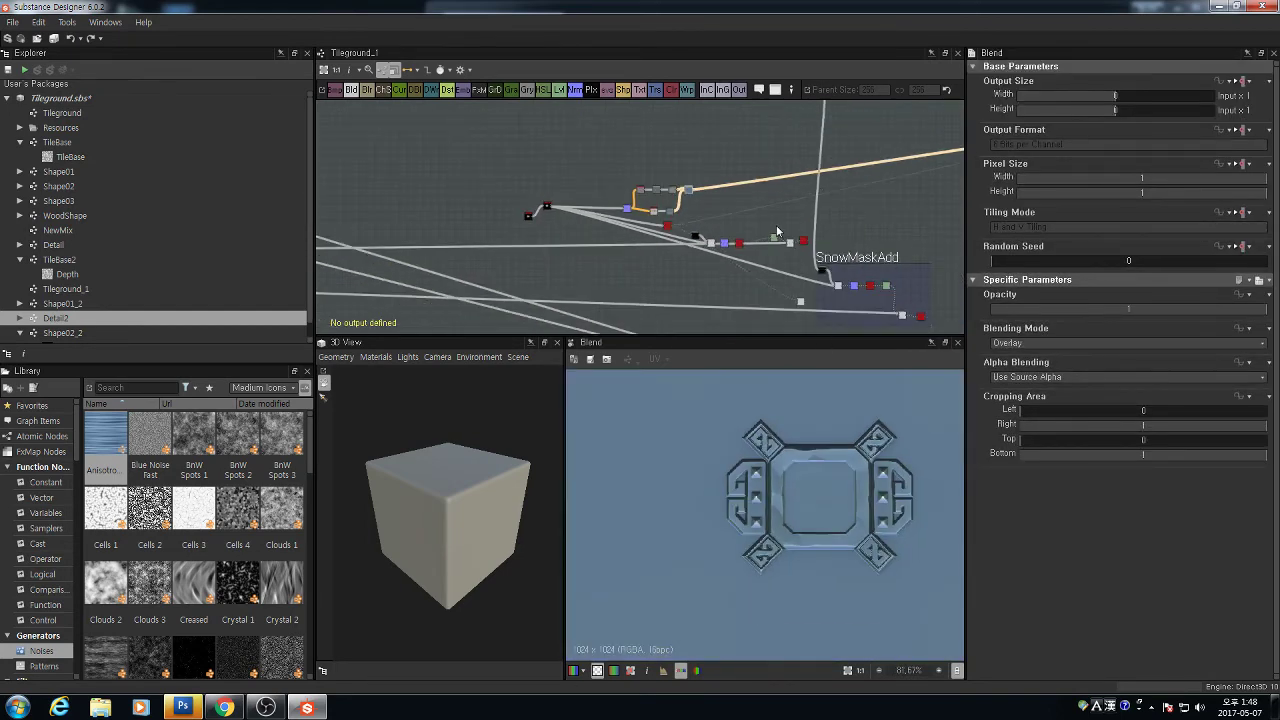
Move the Blend node beside the Color_CS frame farther away to open up space in the graph
{"action": "middle_click_drag", "start_coordinate": [776, 228], "coordinate": [722, 268]}
{"action": "scroll", "coordinate": [572, 246], "scroll_direction": "up", "scroll_amount": 5}
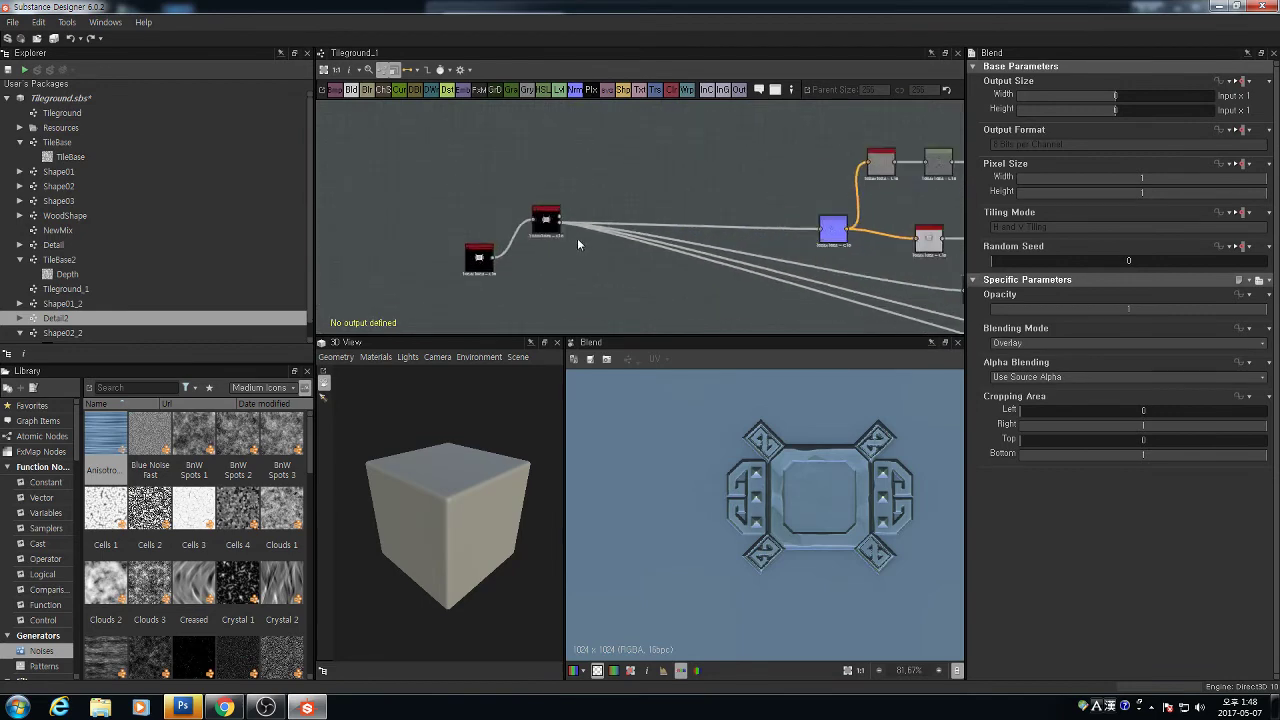
{"action": "scroll", "coordinate": [580, 240], "scroll_direction": "down", "scroll_amount": 11}
{"action": "middle_click_drag", "start_coordinate": [432, 241], "coordinate": [755, 209]}
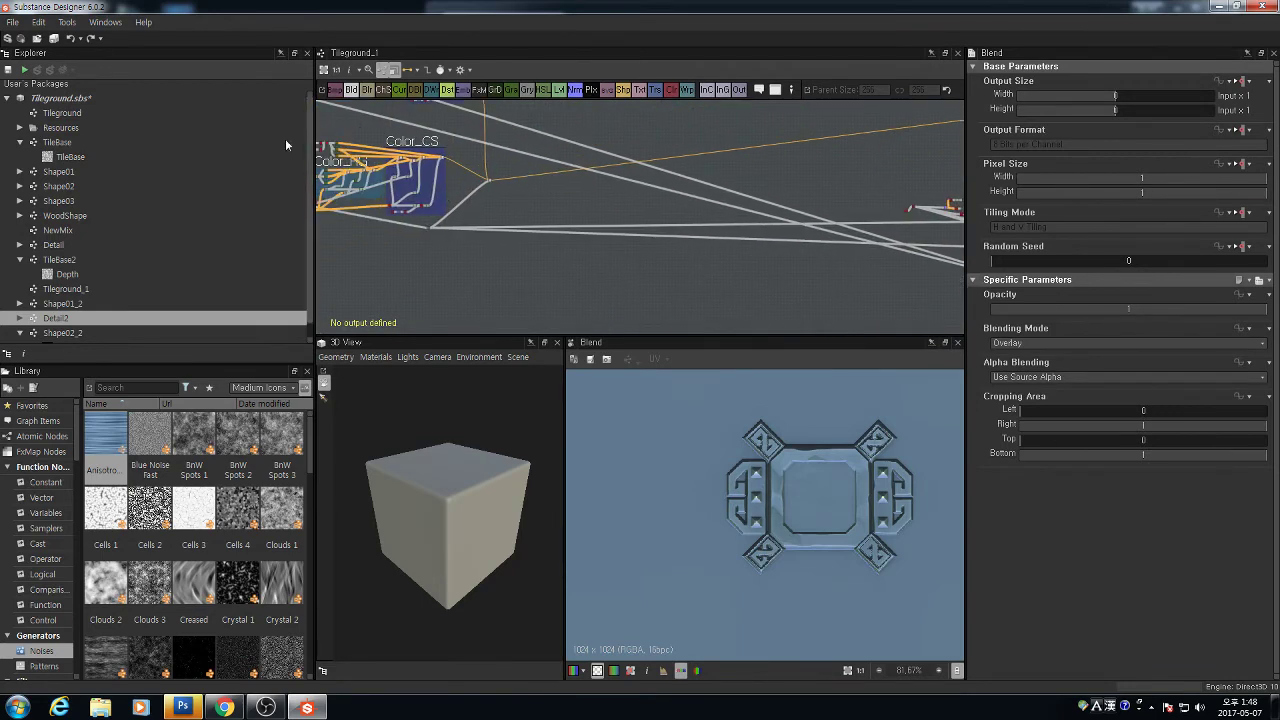
{"action": "middle_click_drag", "start_coordinate": [676, 243], "coordinate": [720, 271]}
{"action": "scroll", "coordinate": [511, 219], "scroll_direction": "up", "scroll_amount": 3}
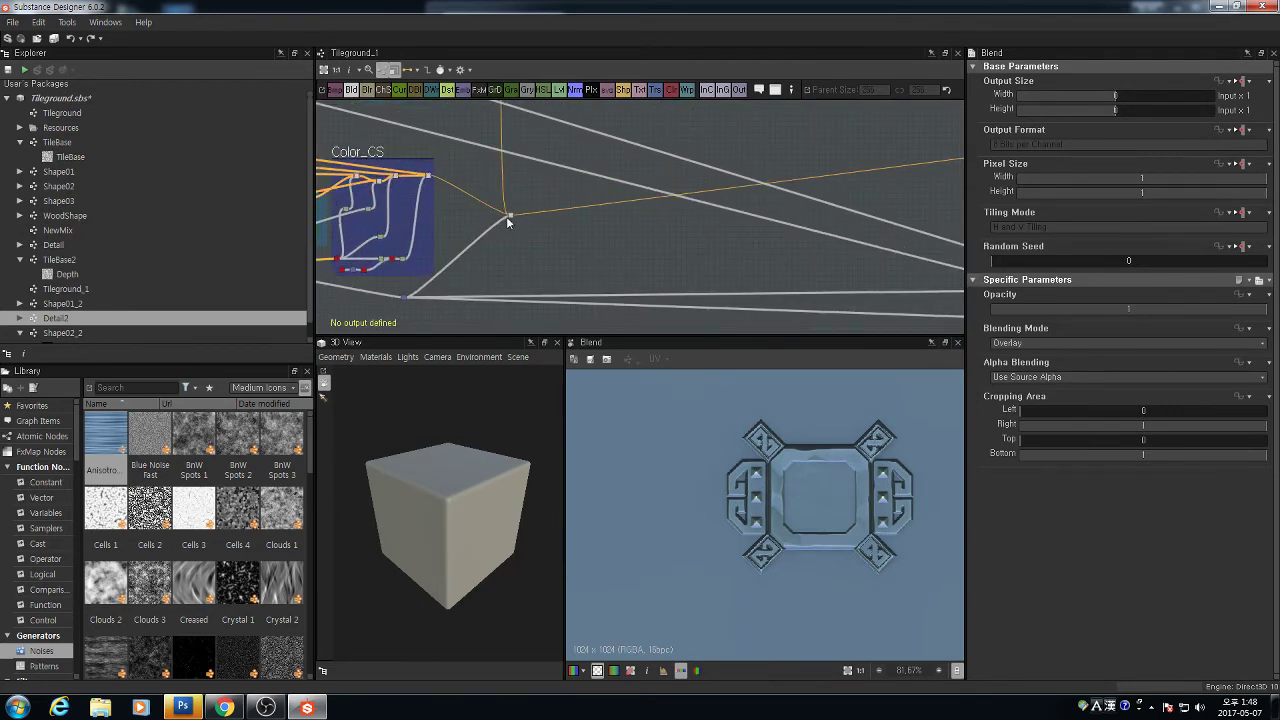
{"action": "left_click_drag", "start_coordinate": [511, 218], "coordinate": [700, 109]}
{"action": "scroll", "coordinate": [846, 228], "scroll_direction": "down", "scroll_amount": 3}
{"action": "middle_click_drag", "start_coordinate": [848, 229], "coordinate": [666, 189]}
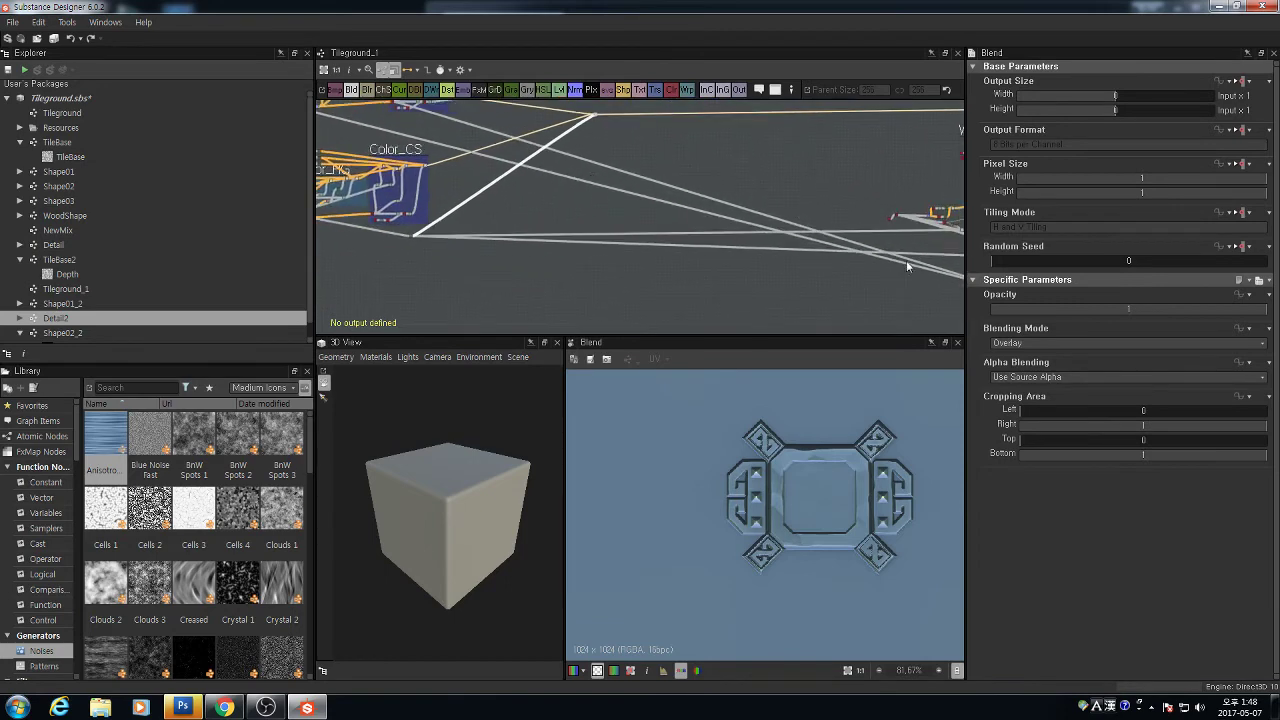
Move the Shape02_2 and Detail2 nodes together away from the Normal node, toward the Color_CS frame
{"action": "middle_click_drag", "start_coordinate": [950, 274], "coordinate": [600, 210]}
{"action": "scroll", "coordinate": [677, 223], "scroll_direction": "up", "scroll_amount": 4}
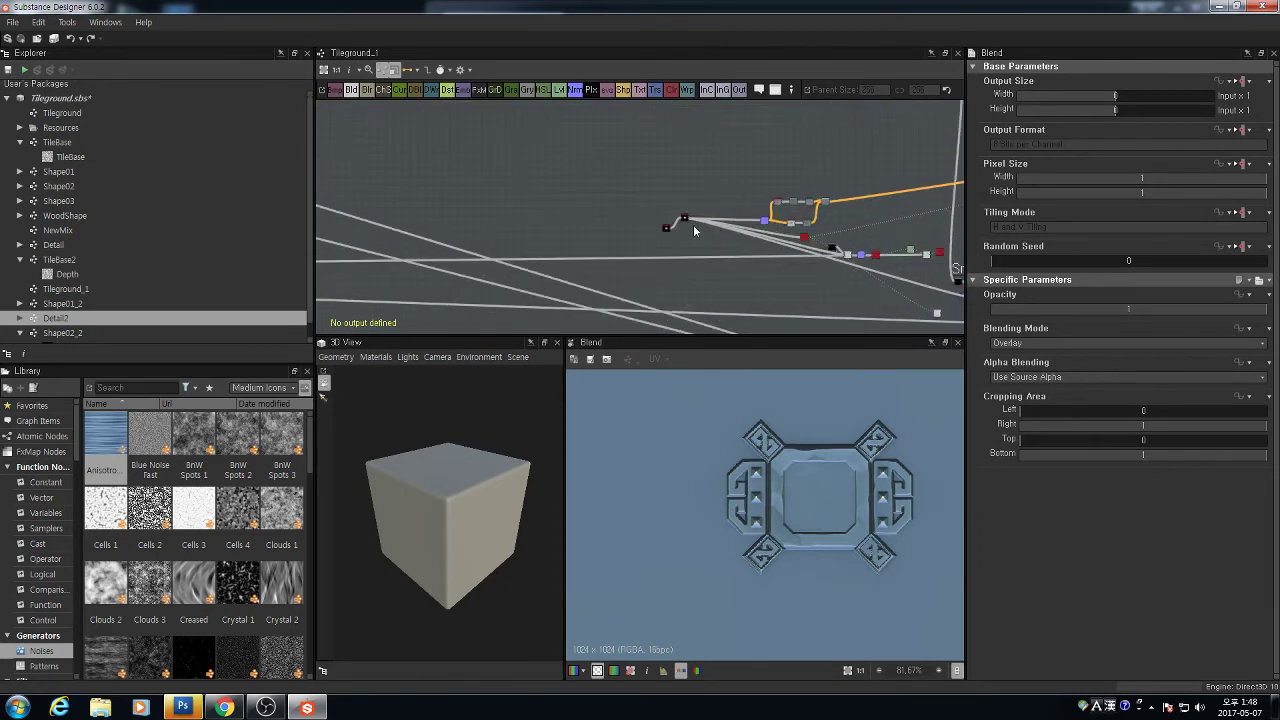
{"action": "left_click_drag", "start_coordinate": [673, 222], "coordinate": [345, 233]}
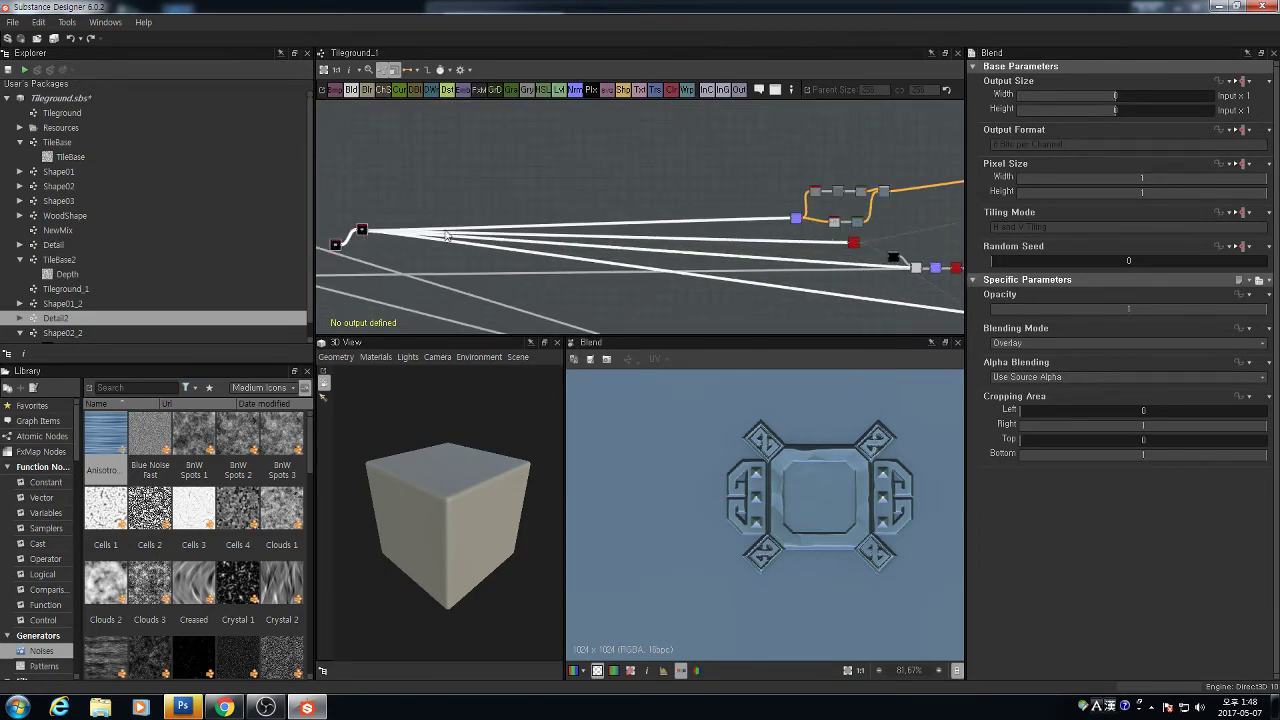
{"action": "scroll", "coordinate": [708, 236], "scroll_direction": "down", "scroll_amount": 3}
{"action": "middle_click_drag", "start_coordinate": [620, 286], "coordinate": [883, 268]}
{"action": "left_click_drag", "start_coordinate": [883, 258], "coordinate": [747, 195]}
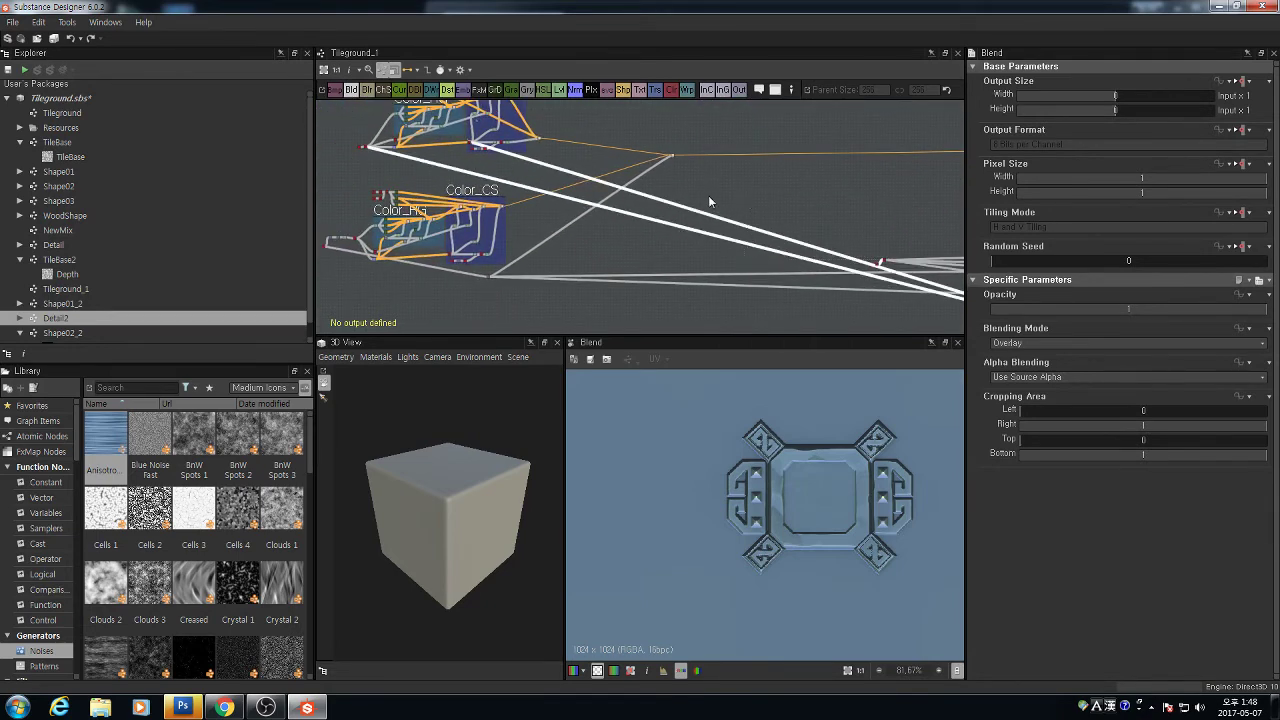
Shift the SnowDepth, Shadow and AddVolume frames lower in the graph, and bring the Blend node closer to the Color_CS frame
{"action": "middle_click_drag", "start_coordinate": [743, 214], "coordinate": [526, 157]}
{"action": "middle_click_drag", "start_coordinate": [766, 236], "coordinate": [629, 209]}
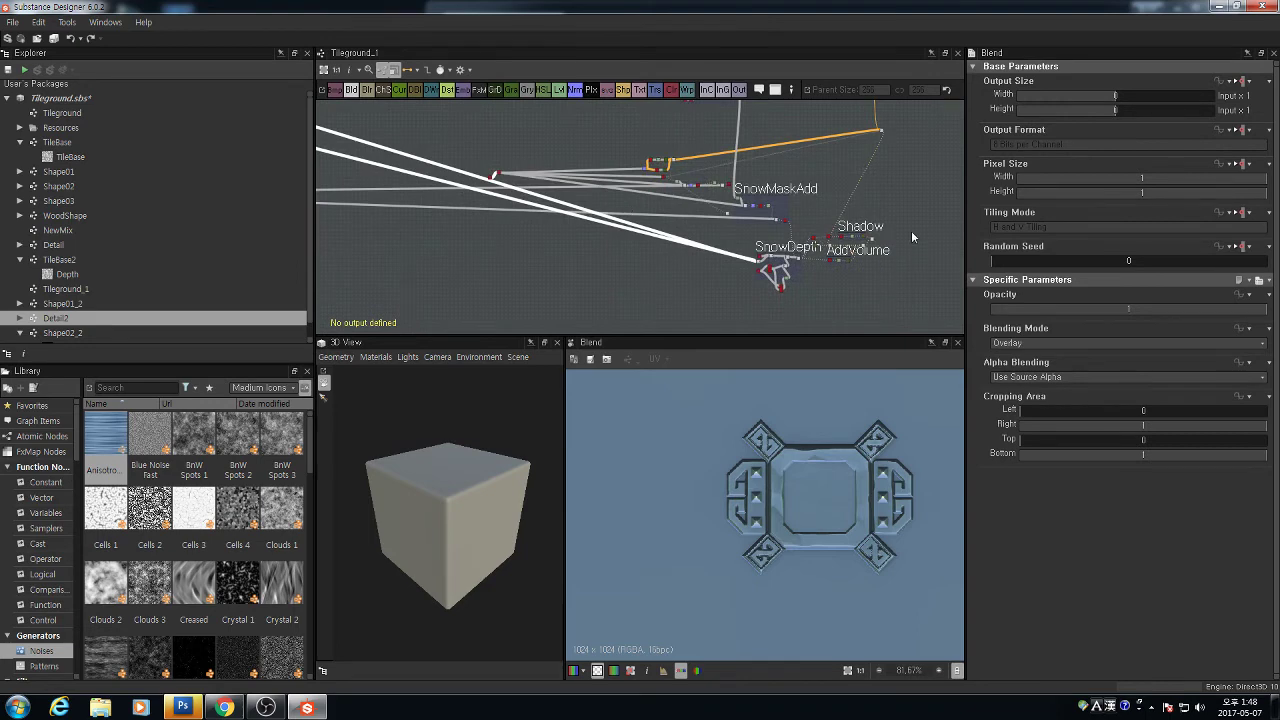
{"action": "left_click_drag", "start_coordinate": [912, 234], "coordinate": [756, 295]}
{"action": "left_click_drag", "start_coordinate": [862, 229], "coordinate": [889, 311]}
{"action": "middle_click_drag", "start_coordinate": [505, 230], "coordinate": [815, 353]}
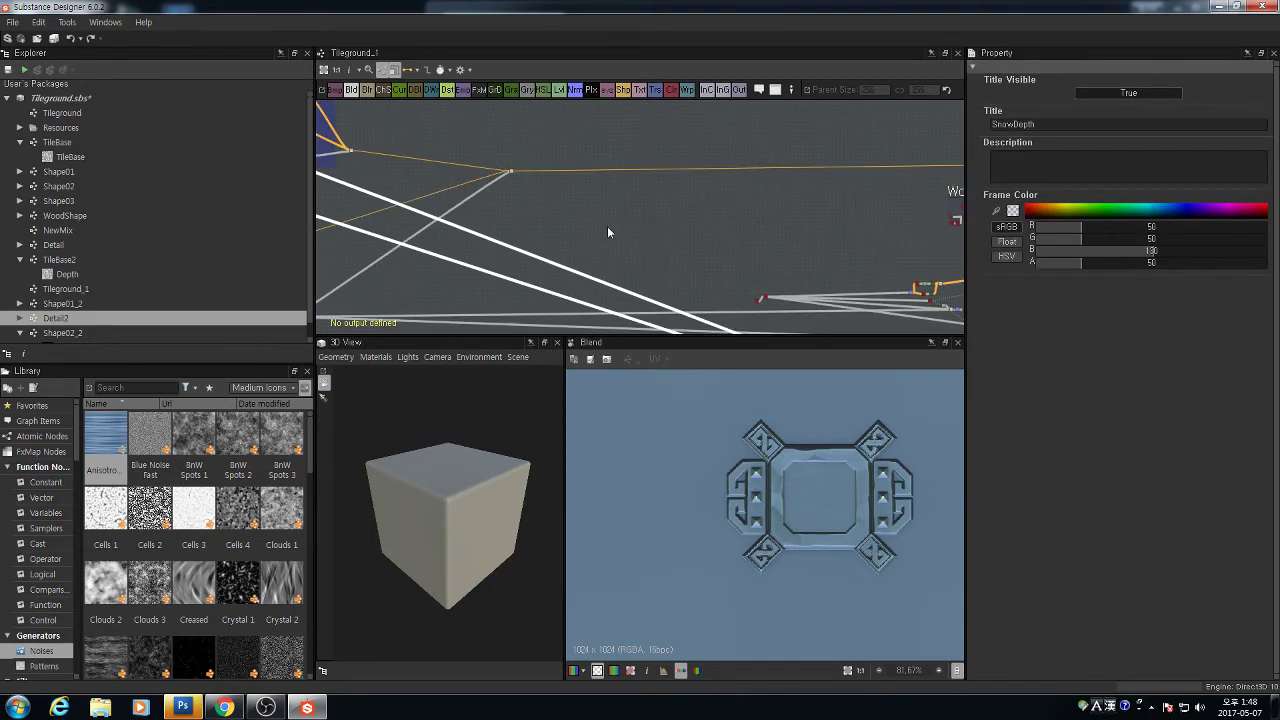
{"action": "middle_click_drag", "start_coordinate": [607, 232], "coordinate": [727, 228]}
{"action": "left_click_drag", "start_coordinate": [681, 196], "coordinate": [599, 162]}
Duplicate the lower Color_RG and Color_CS branch with its surrounding nodes, and delete the copy's incoming links
{"action": "middle_click_drag", "start_coordinate": [618, 214], "coordinate": [758, 165]}
{"action": "scroll", "coordinate": [556, 209], "scroll_direction": "up", "scroll_amount": 2}
{"action": "left_click_drag", "start_coordinate": [411, 154], "coordinate": [651, 317]}
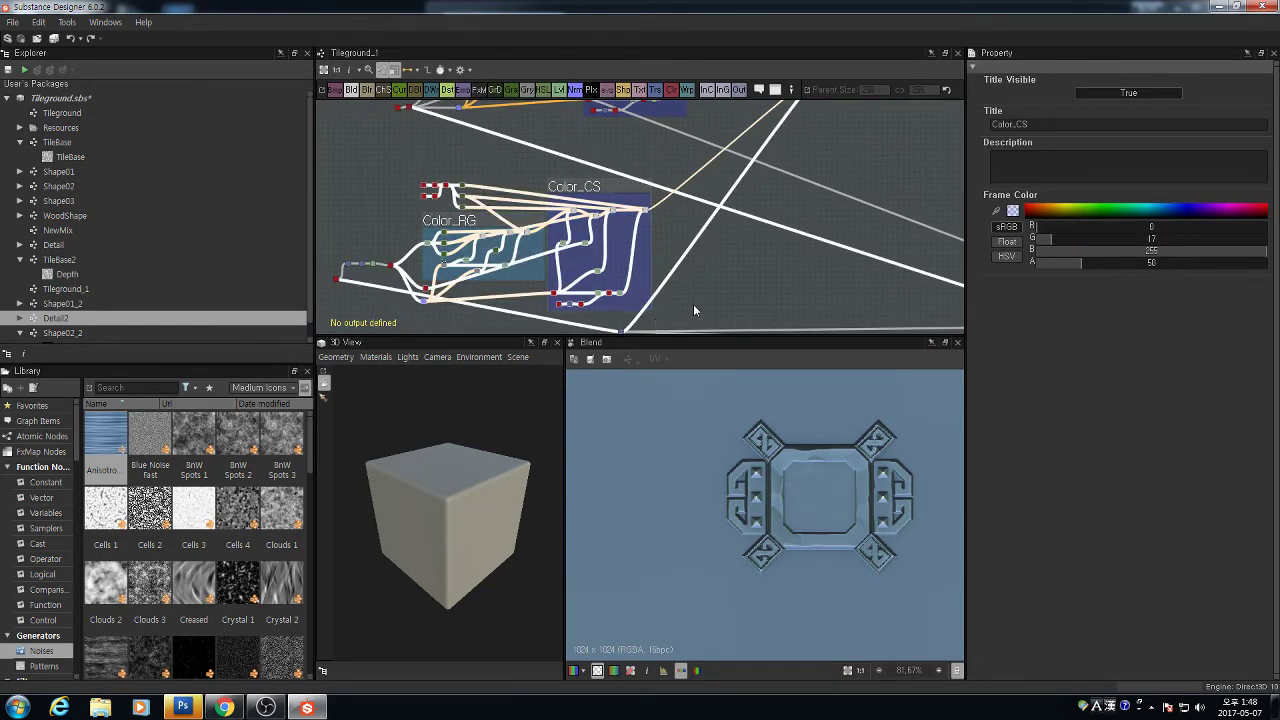
{"action": "middle_click_drag", "start_coordinate": [693, 309], "coordinate": [758, 186]}
{"action": "key", "text": "ctrl+v"}
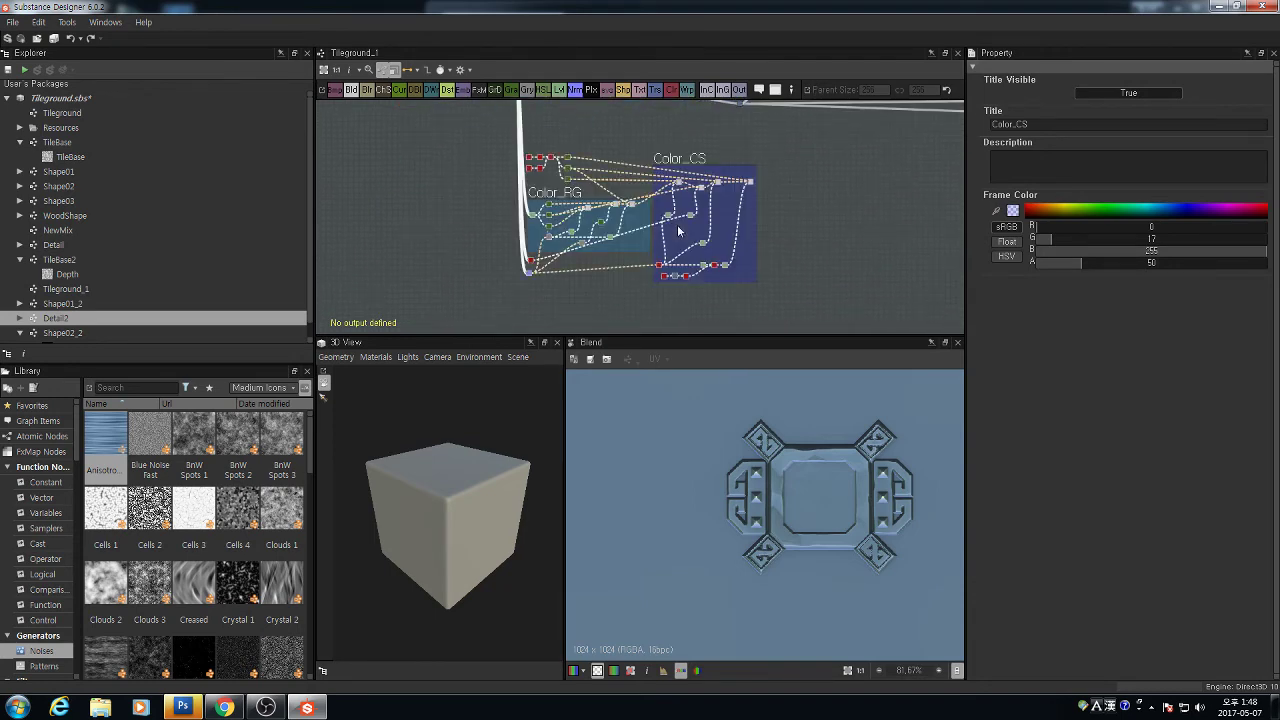
{"action": "middle_click_drag", "start_coordinate": [600, 132], "coordinate": [537, 131]}
{"action": "left_click", "coordinate": [404, 125]}
{"action": "key", "text": "Delete"}
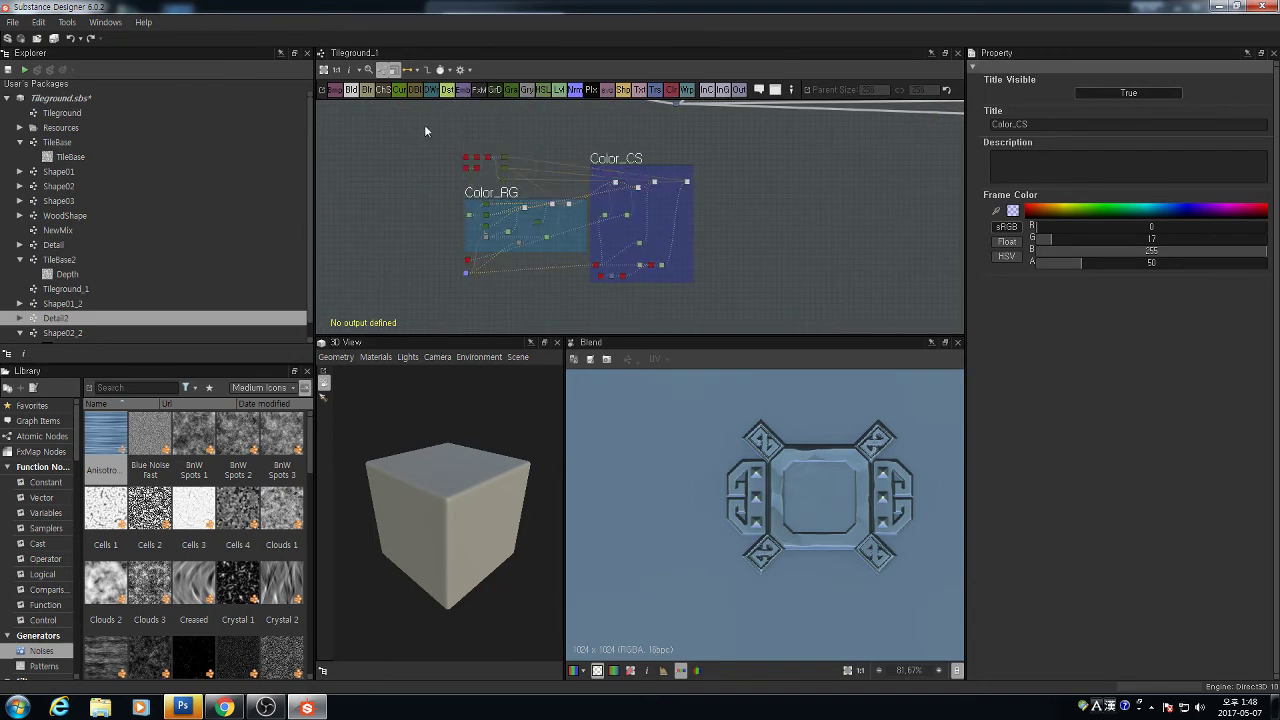
Move the copied Color_RG and Color_CS branch into the open space between the Blend node and the WoodShape frame
{"action": "left_click_drag", "start_coordinate": [425, 126], "coordinate": [762, 316]}
{"action": "scroll", "coordinate": [750, 240], "scroll_direction": "down", "scroll_amount": 3}
{"action": "middle_click_drag", "start_coordinate": [748, 238], "coordinate": [582, 286]}
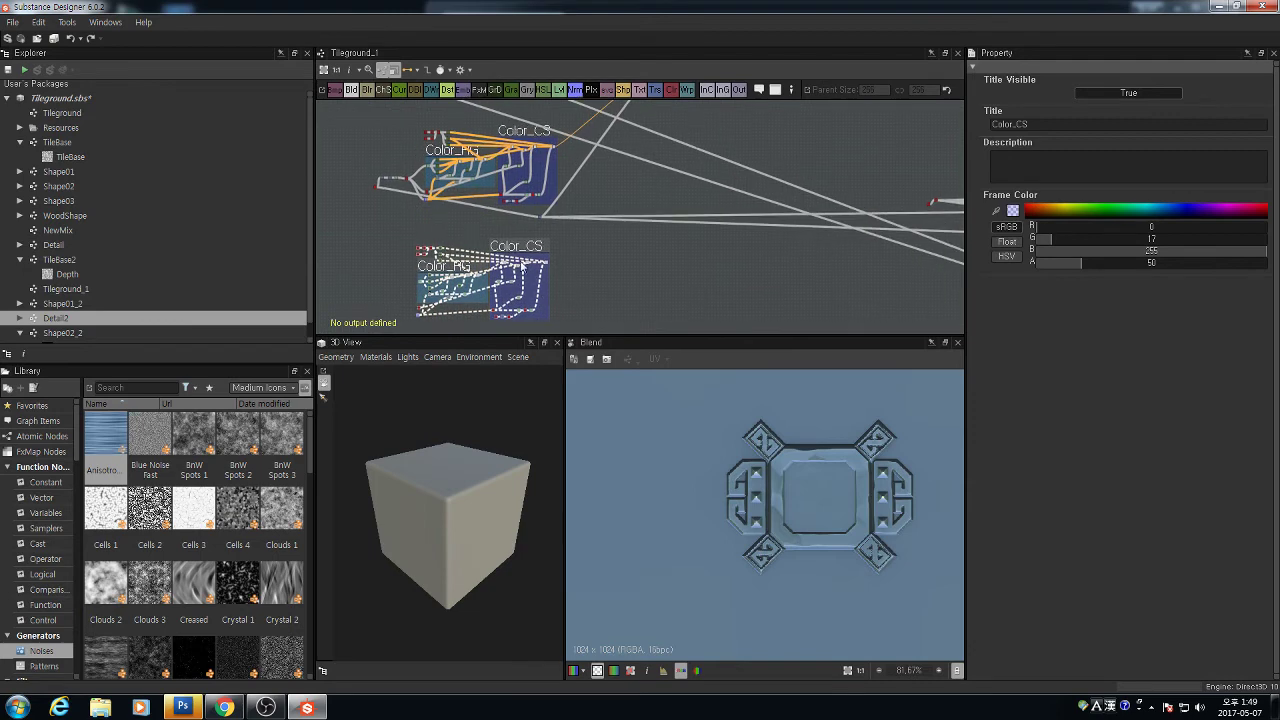
{"action": "left_click_drag", "start_coordinate": [514, 282], "coordinate": [874, 142]}
{"action": "middle_click_drag", "start_coordinate": [874, 142], "coordinate": [646, 282]}
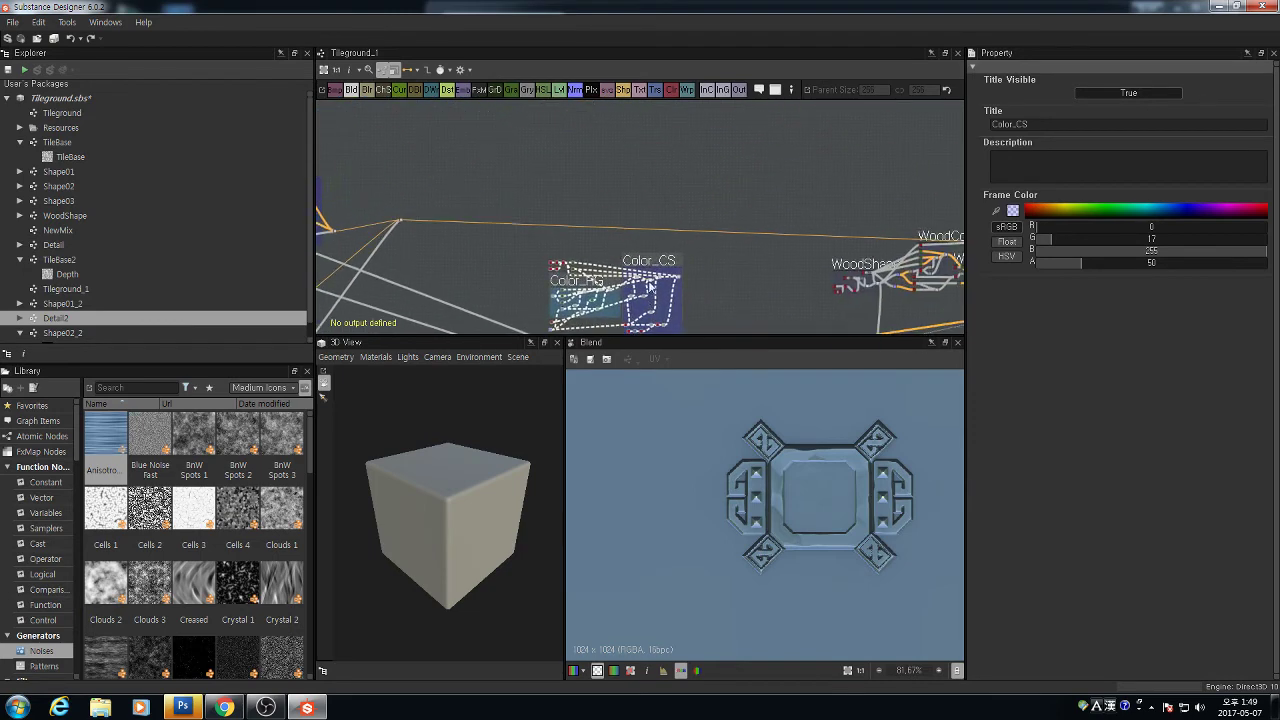
{"action": "left_click_drag", "start_coordinate": [646, 252], "coordinate": [704, 243]}
Bring the Shape02_2 and Detail2 nodes beside the copied Color_RG frame and line them up with each other
{"action": "middle_click_drag", "start_coordinate": [738, 308], "coordinate": [787, 238]}
{"action": "scroll", "coordinate": [753, 286], "scroll_direction": "up", "scroll_amount": 3}
{"action": "left_click", "coordinate": [753, 291]}
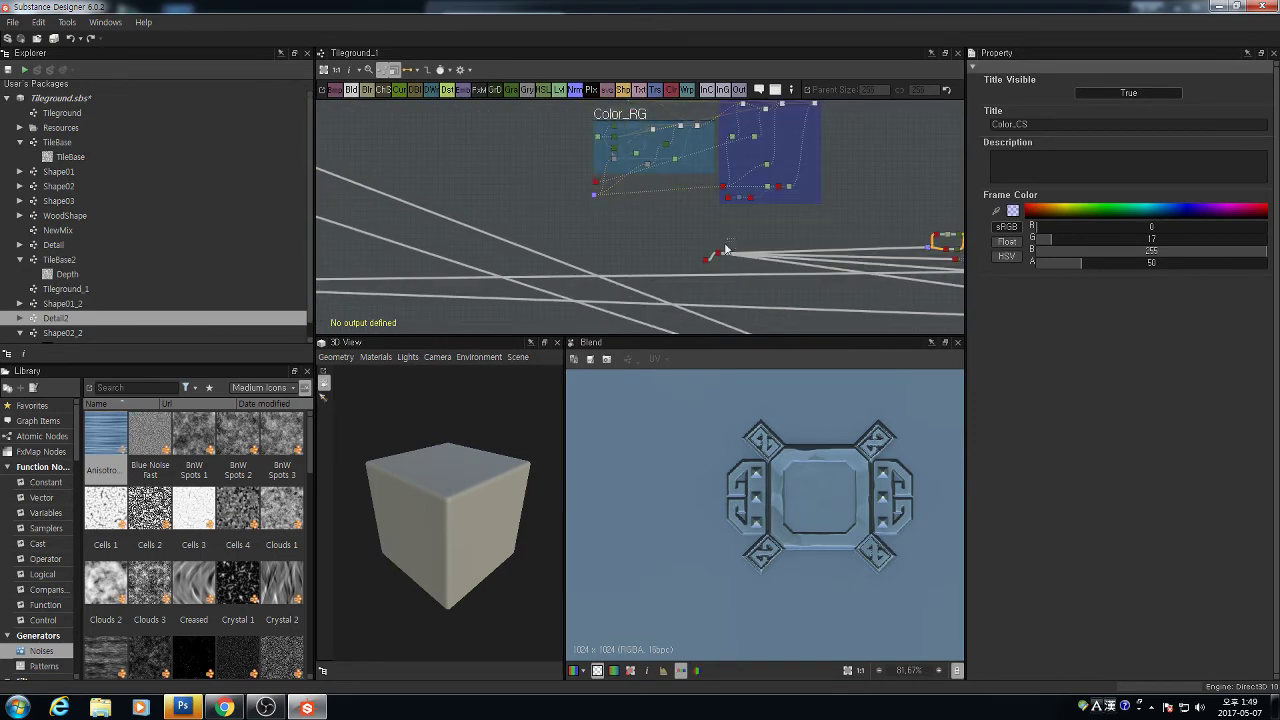
{"action": "left_click_drag", "start_coordinate": [712, 256], "coordinate": [550, 232]}
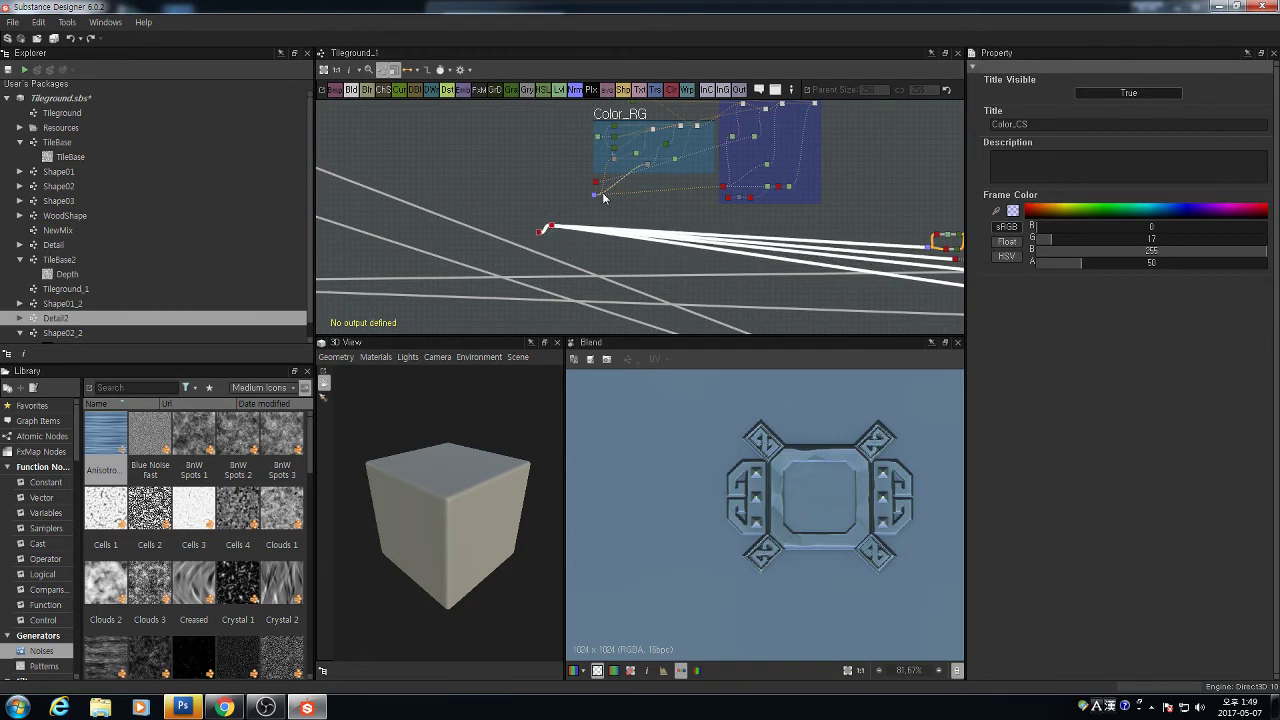
{"action": "scroll", "coordinate": [476, 258], "scroll_direction": "up", "scroll_amount": 2}
{"action": "left_click", "coordinate": [469, 254]}
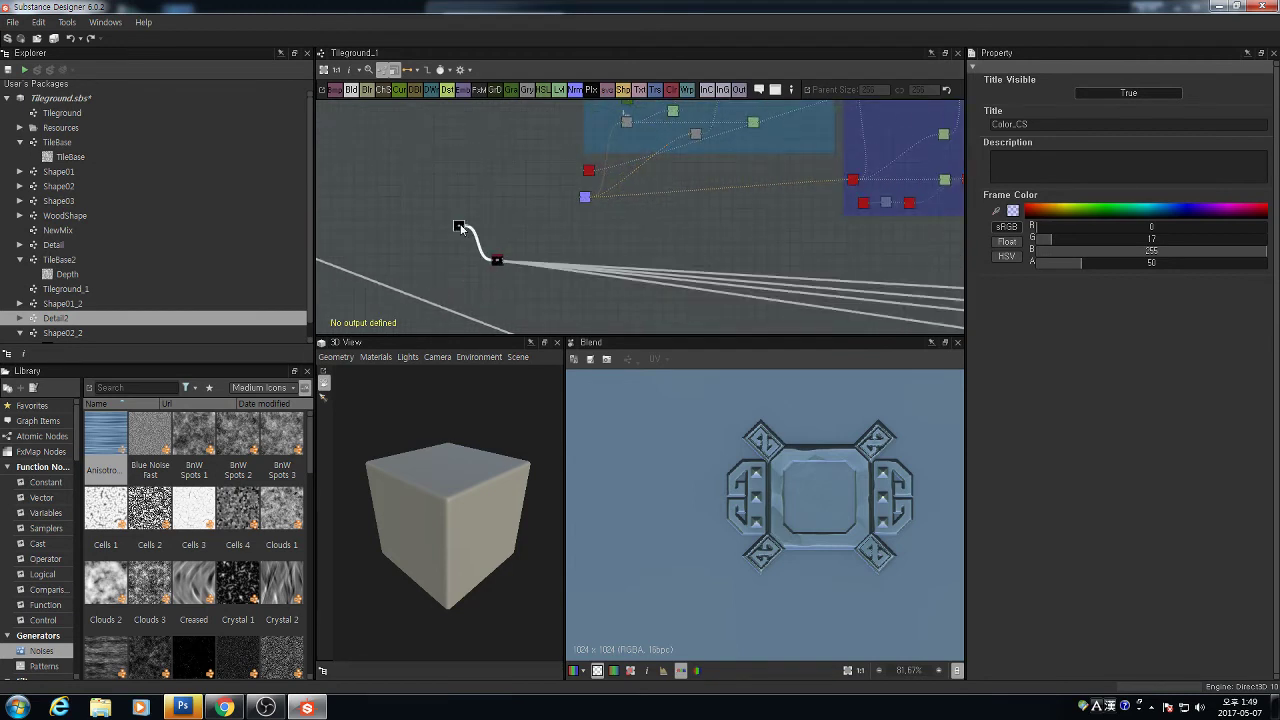
{"action": "scroll", "coordinate": [484, 255], "scroll_direction": "up", "scroll_amount": 2}
{"action": "left_click_drag", "start_coordinate": [500, 262], "coordinate": [496, 222]}
{"action": "scroll", "coordinate": [508, 224], "scroll_direction": "up", "scroll_amount": 3}
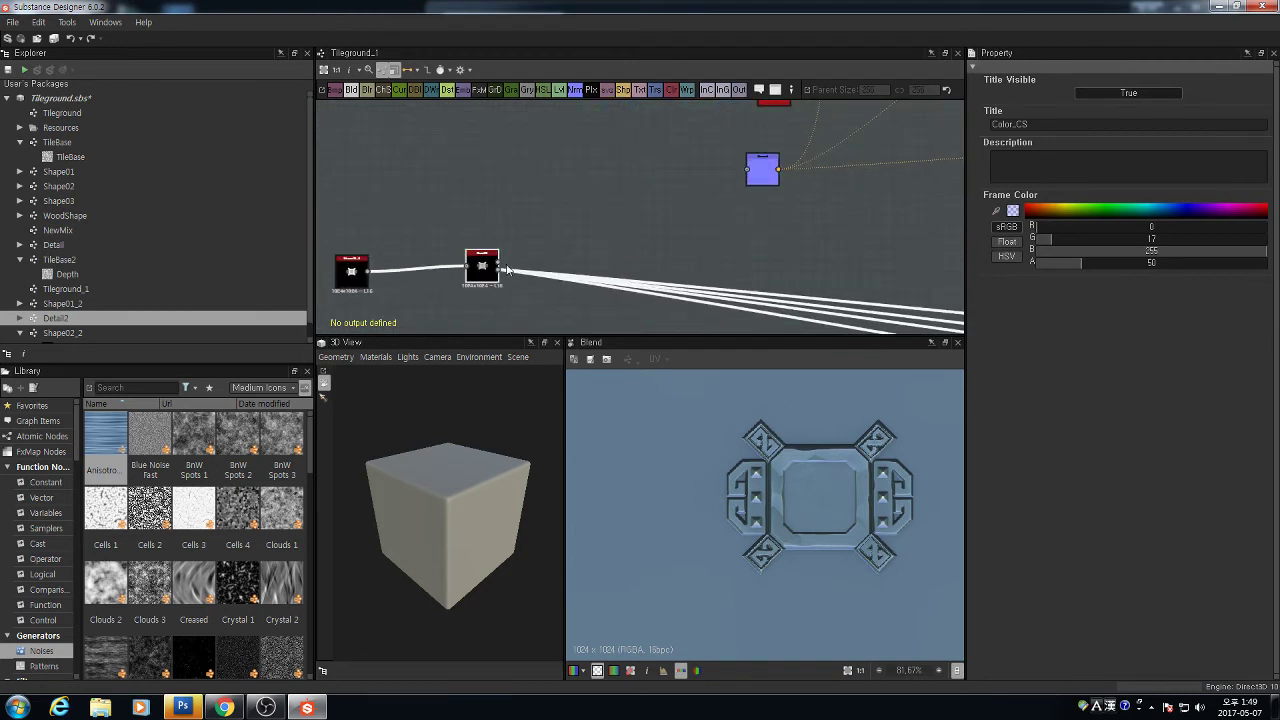
Connect the Detail2 node to the copied Normal node and to the red node above it
{"action": "left_click_drag", "start_coordinate": [751, 173], "coordinate": [749, 171]}
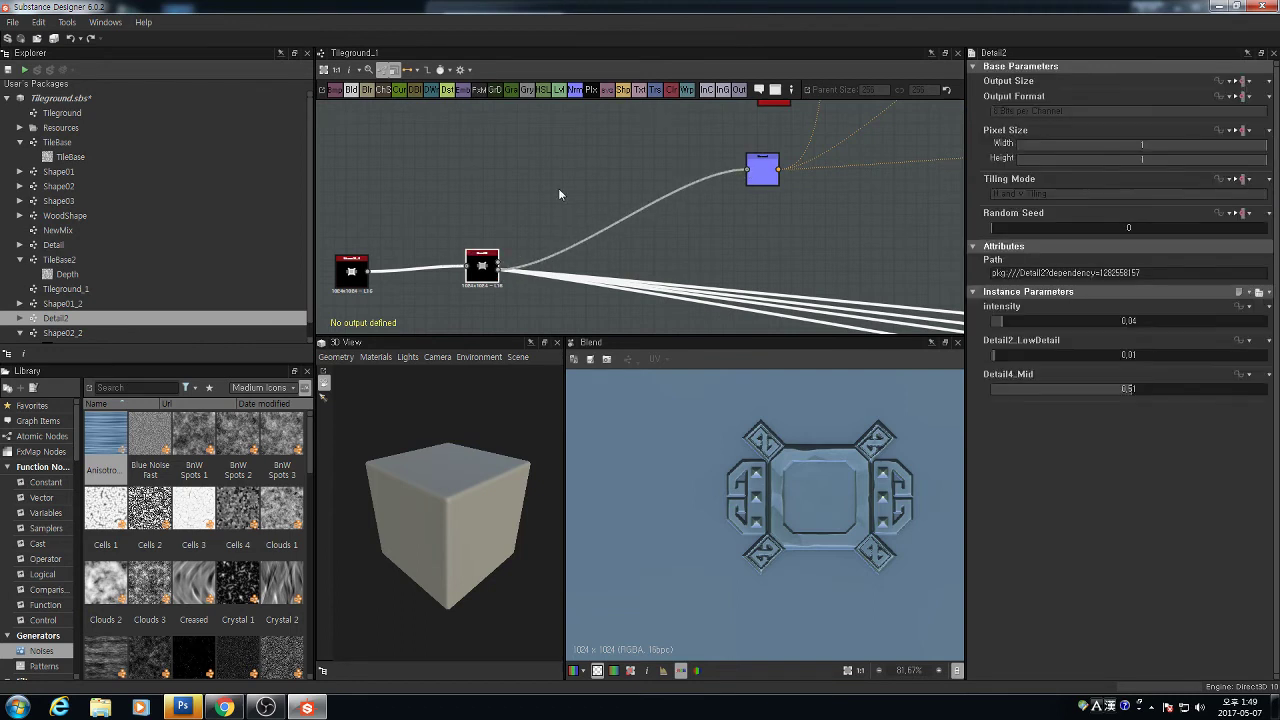
{"action": "middle_click_drag", "start_coordinate": [517, 251], "coordinate": [502, 313]}
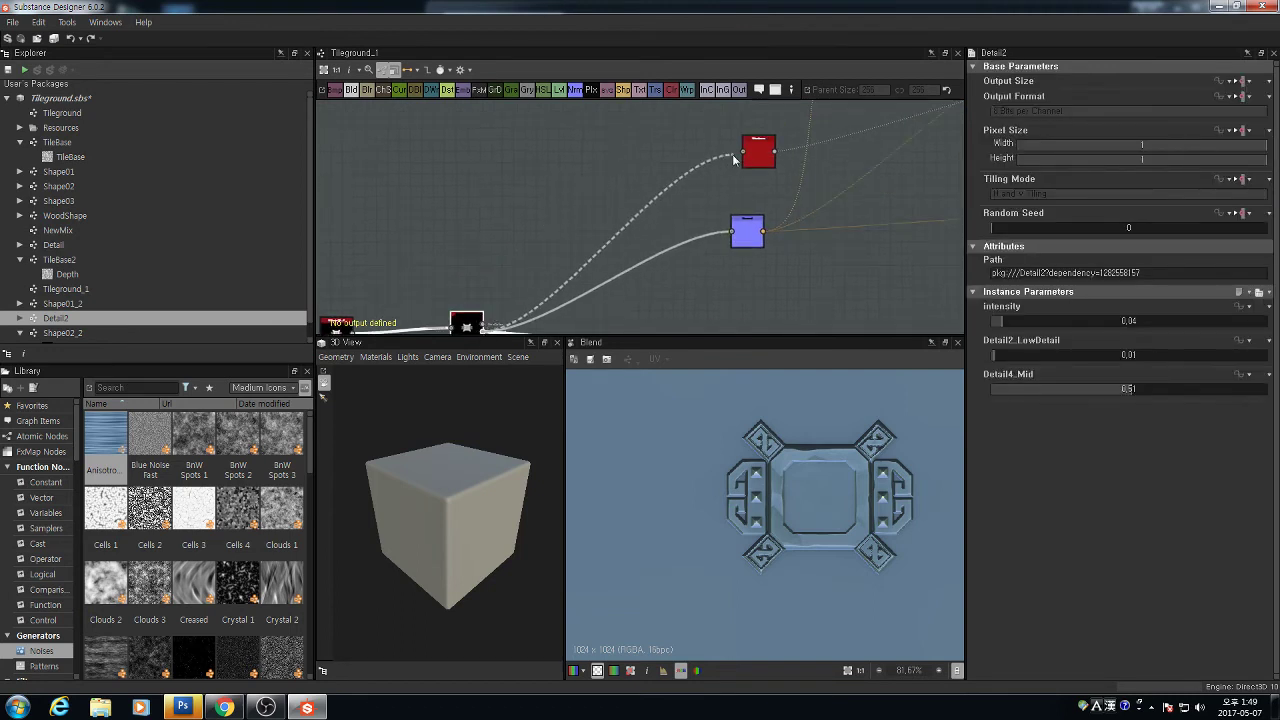
{"action": "scroll", "coordinate": [600, 164], "scroll_direction": "down", "scroll_amount": 3}
{"action": "middle_click_drag", "start_coordinate": [570, 207], "coordinate": [550, 268]}
{"action": "scroll", "coordinate": [550, 279], "scroll_direction": "down", "scroll_amount": 3}
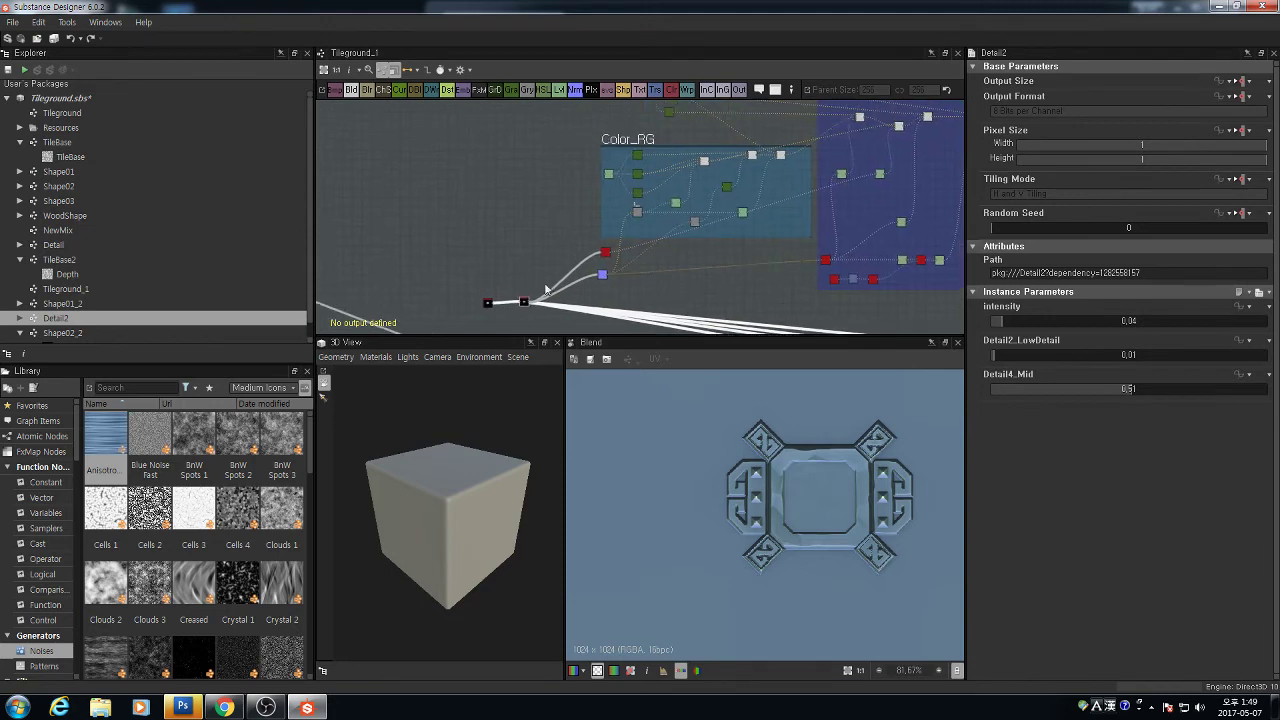
Move the Shape02_2 and Detail2 nodes higher, and connect Detail2 to the first node in the copied Color_RG frame
{"action": "scroll", "coordinate": [543, 288], "scroll_direction": "up", "scroll_amount": 3}
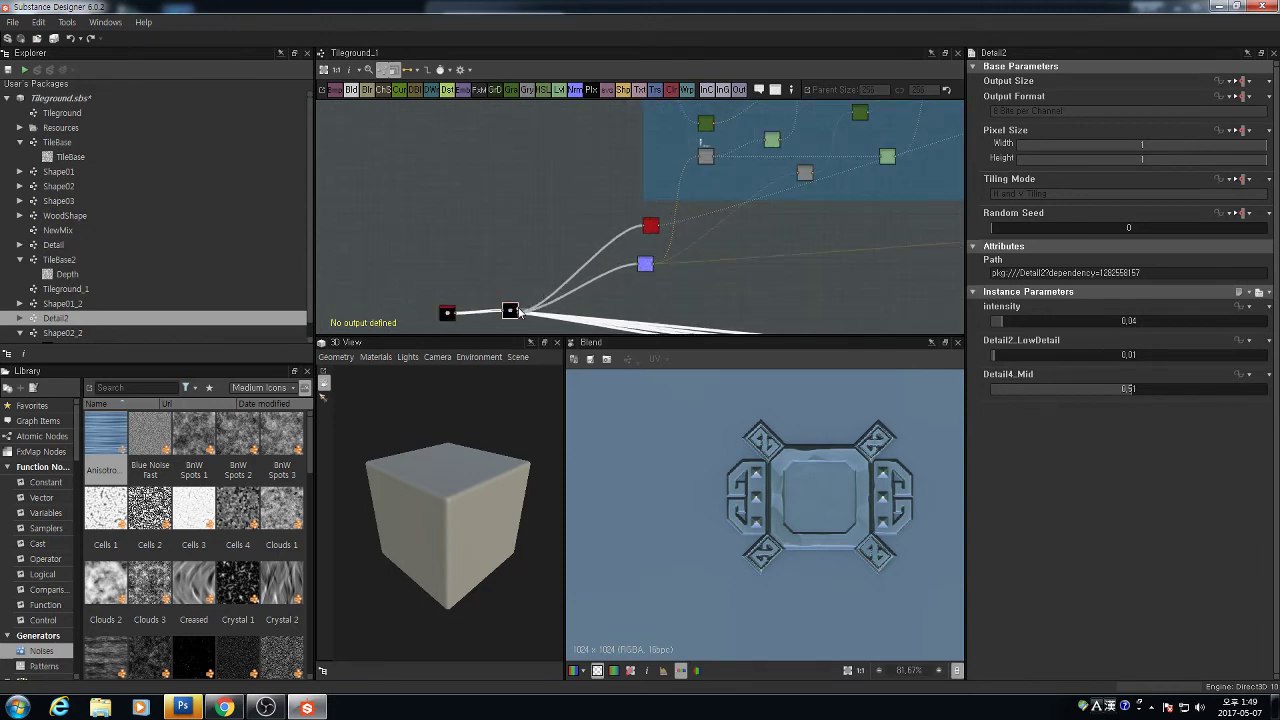
{"action": "left_click_drag", "start_coordinate": [617, 103], "coordinate": [615, 110]}
{"action": "middle_click_drag", "start_coordinate": [609, 194], "coordinate": [586, 238]}
{"action": "scroll", "coordinate": [541, 236], "scroll_direction": "down", "scroll_amount": 3}
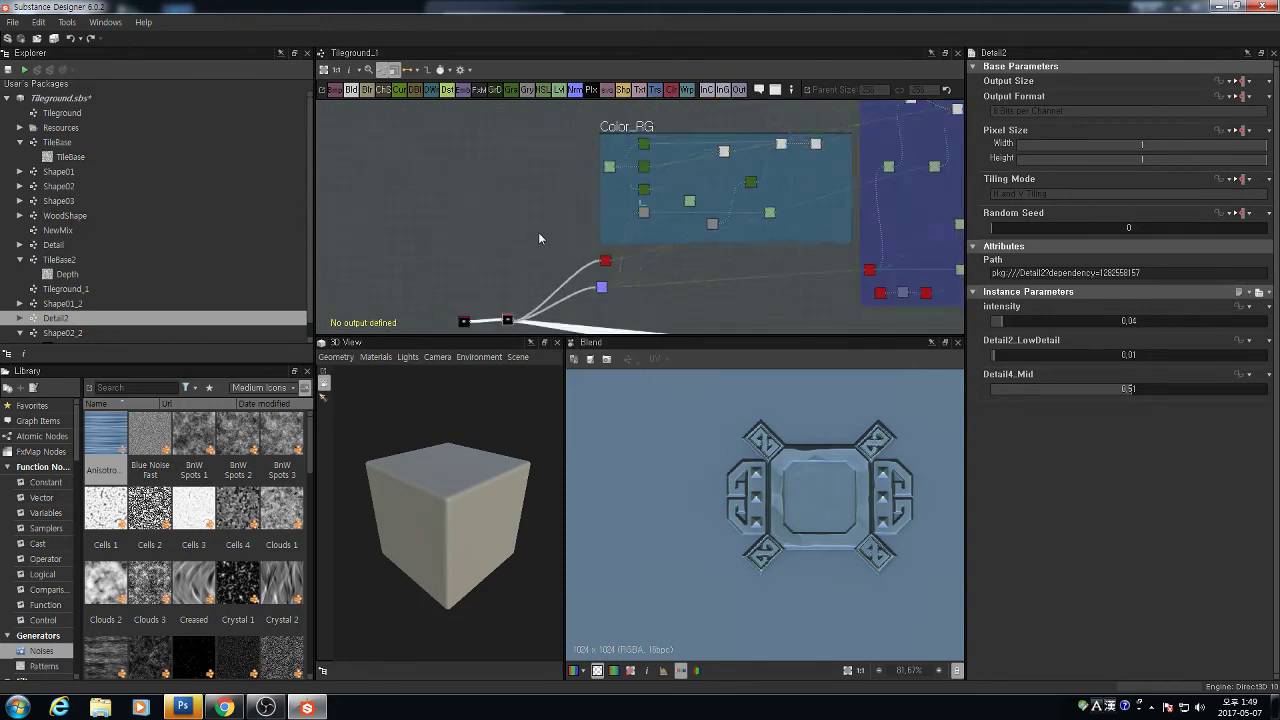
{"action": "left_click_drag", "start_coordinate": [513, 310], "coordinate": [518, 276]}
{"action": "scroll", "coordinate": [524, 271], "scroll_direction": "up", "scroll_amount": 5}
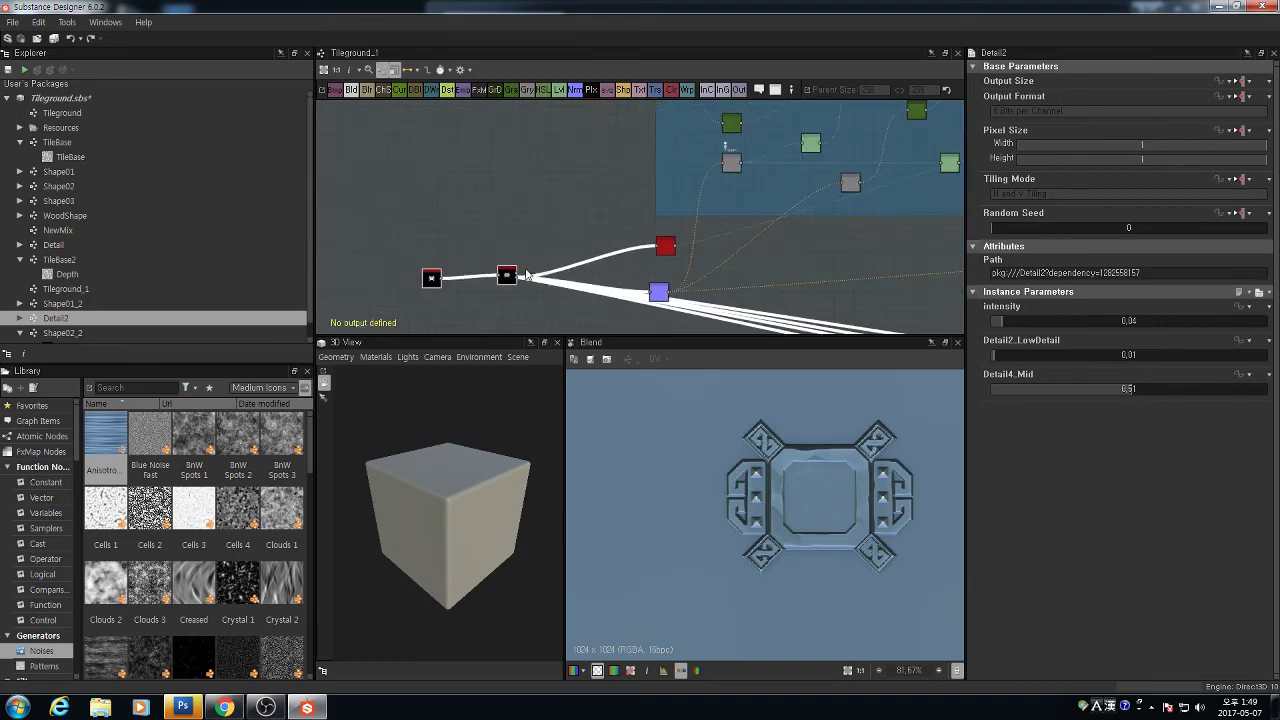
{"action": "scroll", "coordinate": [584, 198], "scroll_direction": "down", "scroll_amount": 2}
{"action": "middle_click_drag", "start_coordinate": [580, 210], "coordinate": [531, 285]}
{"action": "scroll", "coordinate": [524, 296], "scroll_direction": "down", "scroll_amount": 1}
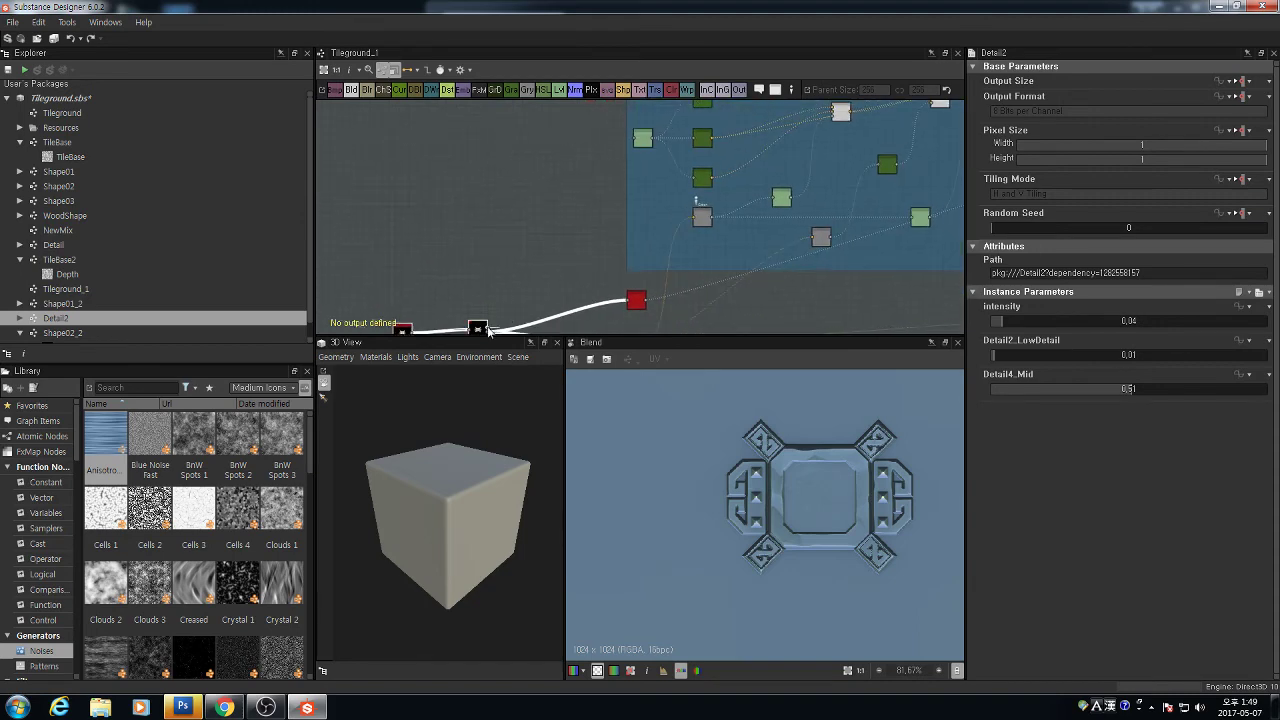
{"action": "scroll", "coordinate": [636, 133], "scroll_direction": "down", "scroll_amount": 6}
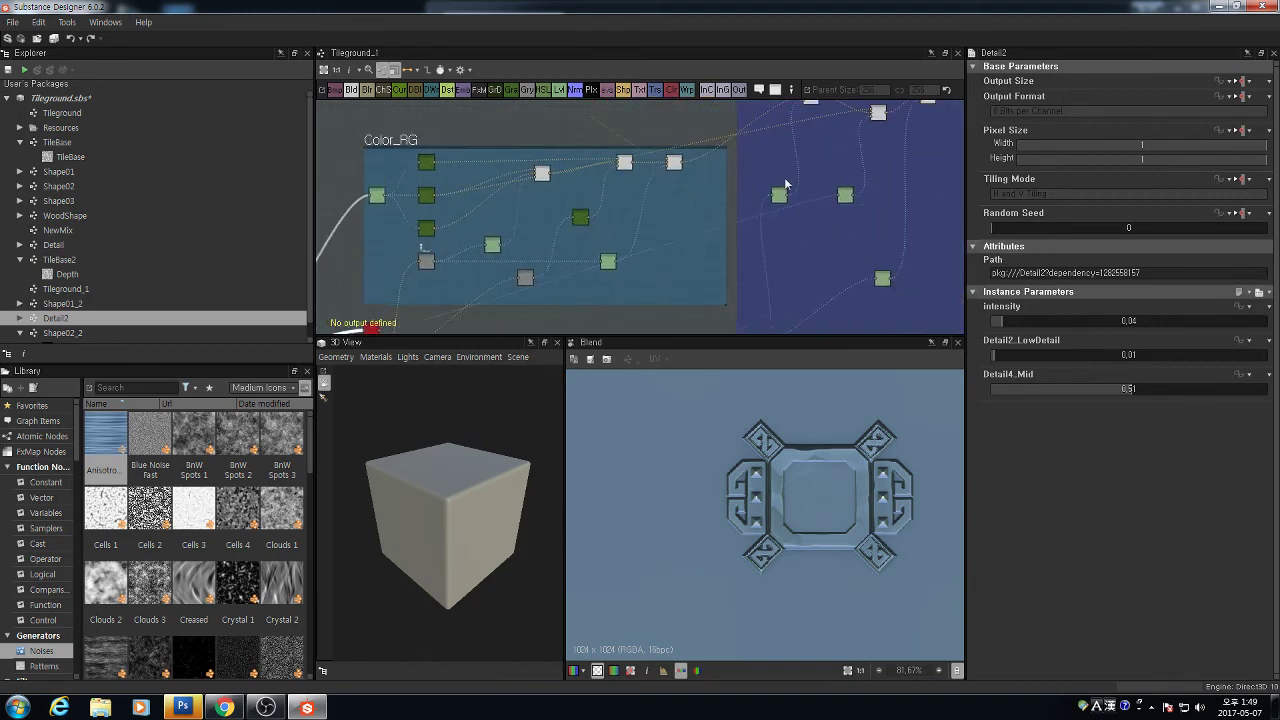
Preview the final Blend node of the copied Color_CS frame as a whole tile
{"action": "scroll", "coordinate": [748, 183], "scroll_direction": "up", "scroll_amount": 5}
{"action": "left_click", "coordinate": [750, 149]}
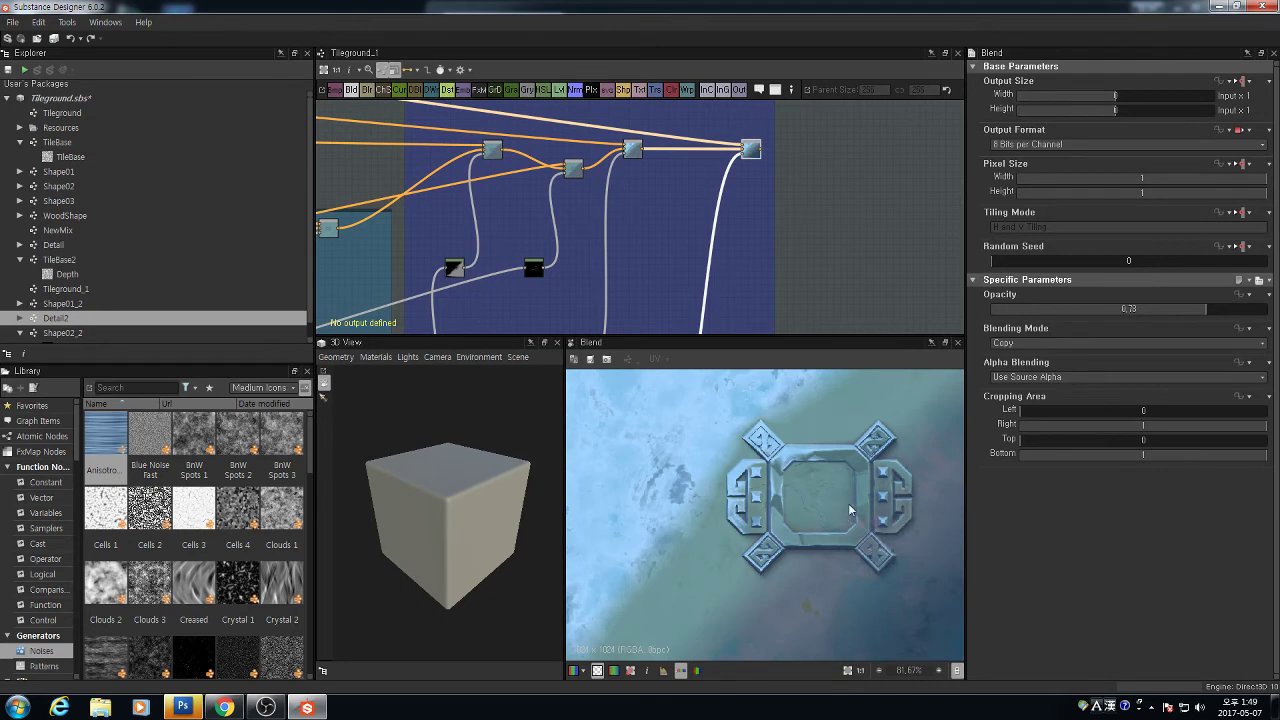
{"action": "scroll", "coordinate": [850, 510], "scroll_direction": "down", "scroll_amount": 4}
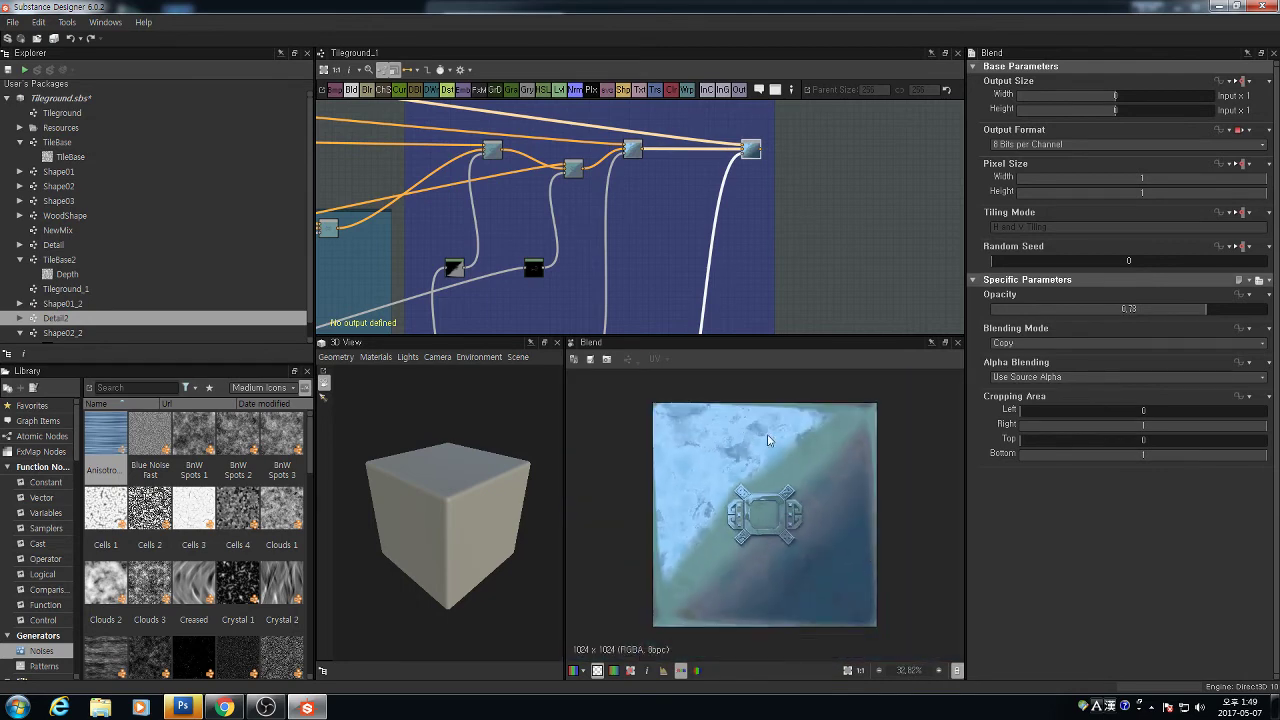
Preview the copied Normal node without the transparency display, and place the node closer beneath the red node
{"action": "scroll", "coordinate": [645, 219], "scroll_direction": "down", "scroll_amount": 4}
{"action": "middle_click_drag", "start_coordinate": [671, 214], "coordinate": [900, 140]}
{"action": "scroll", "coordinate": [638, 236], "scroll_direction": "up", "scroll_amount": 7}
{"action": "left_click", "coordinate": [705, 231]}
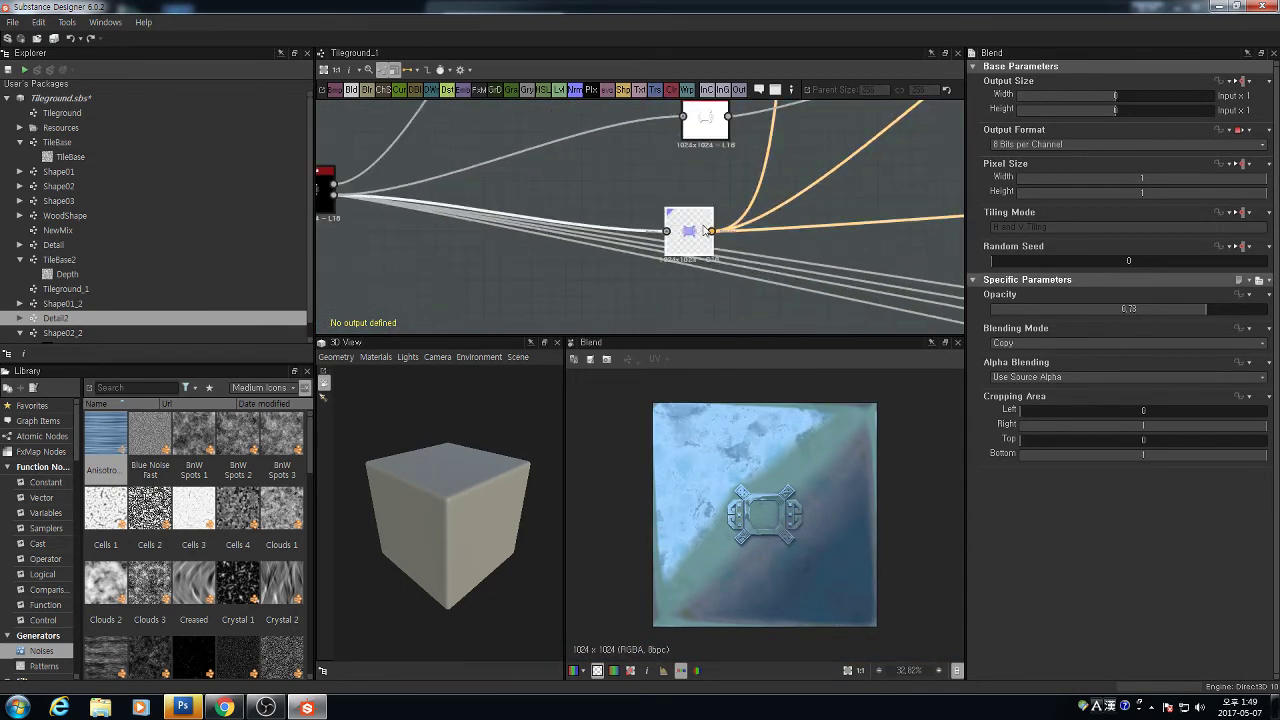
{"action": "double_click", "coordinate": [706, 230]}
{"action": "left_click", "coordinate": [603, 670]}
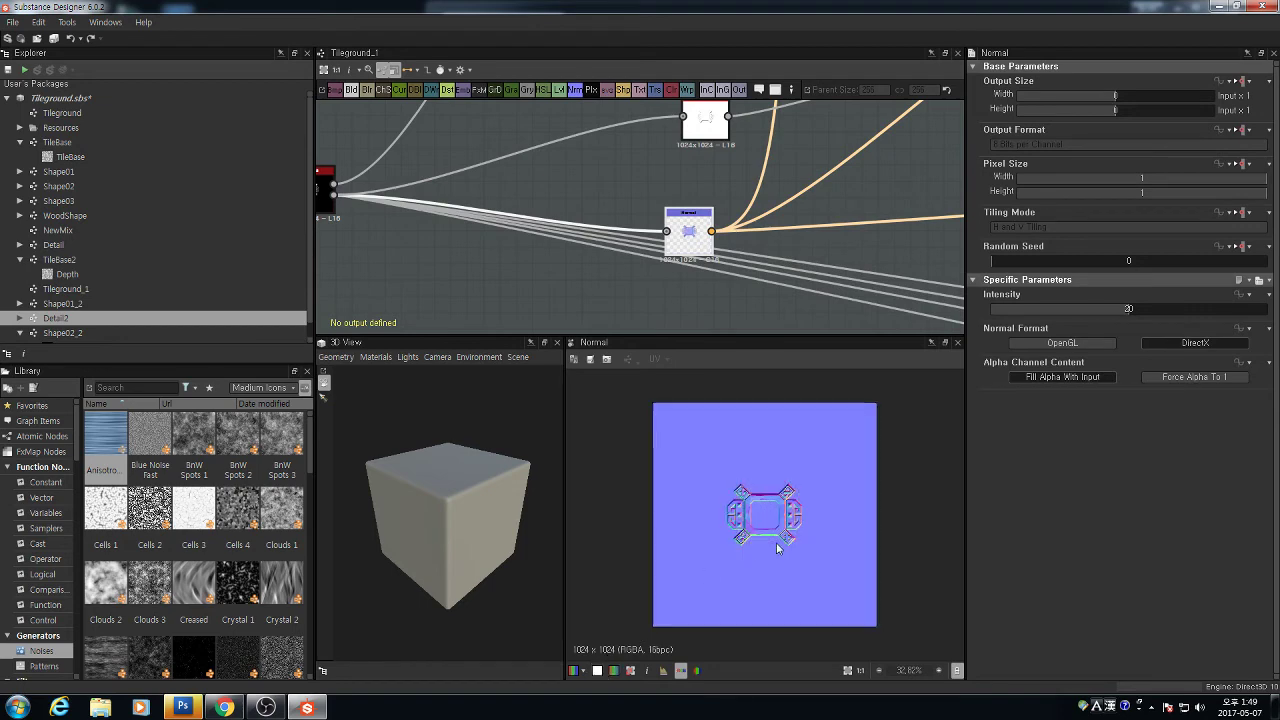
{"action": "scroll", "coordinate": [716, 228], "scroll_direction": "down", "scroll_amount": 1}
{"action": "left_click_drag", "start_coordinate": [700, 232], "coordinate": [712, 198]}
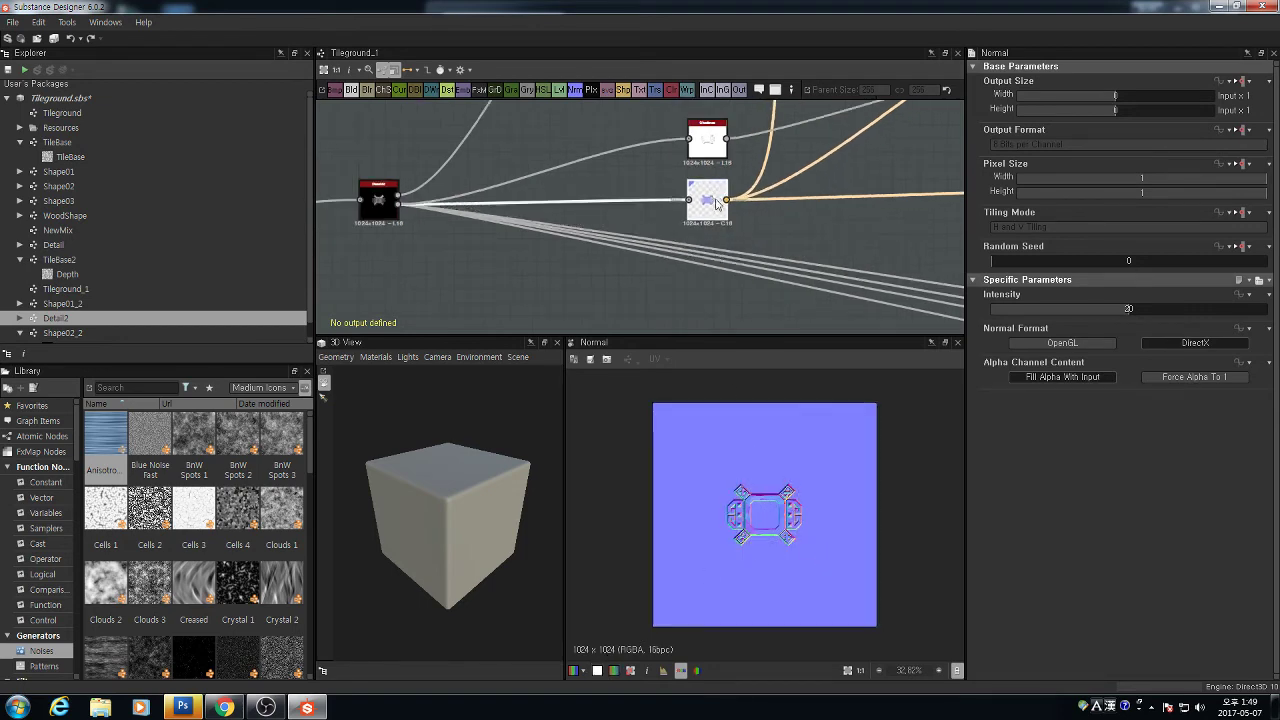
Examine the links from Shape02_2 and Detail2 into the copied Color_RG frame for the cause of the uneven color
{"action": "scroll", "coordinate": [760, 201], "scroll_direction": "down", "scroll_amount": 3}
{"action": "scroll", "coordinate": [783, 208], "scroll_direction": "down", "scroll_amount": 1}
{"action": "middle_click_drag", "start_coordinate": [783, 208], "coordinate": [651, 283]}
{"action": "middle_click_drag", "start_coordinate": [543, 231], "coordinate": [727, 169]}
{"action": "scroll", "coordinate": [594, 240], "scroll_direction": "up", "scroll_amount": 4}
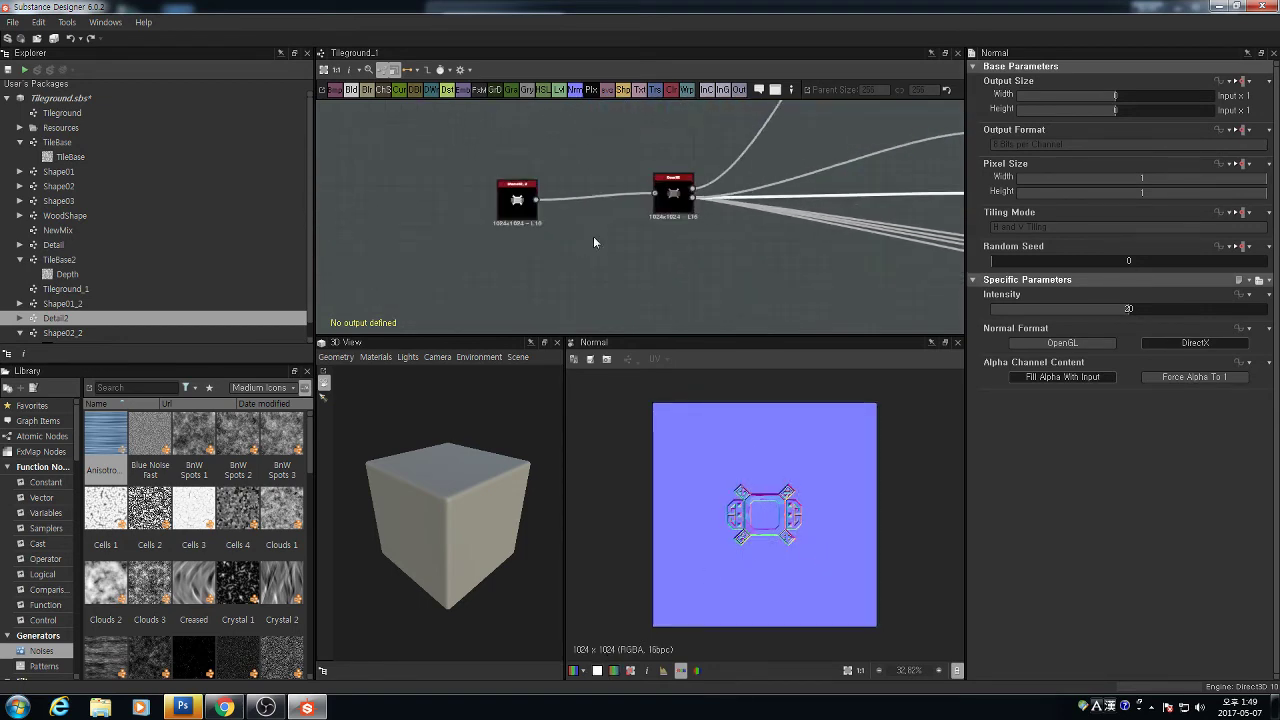
{"action": "scroll", "coordinate": [620, 240], "scroll_direction": "up", "scroll_amount": 2}
{"action": "scroll", "coordinate": [753, 240], "scroll_direction": "down", "scroll_amount": 2}
{"action": "scroll", "coordinate": [752, 240], "scroll_direction": "down", "scroll_amount": 6}
{"action": "middle_click_drag", "start_coordinate": [662, 286], "coordinate": [497, 333]}
{"action": "scroll", "coordinate": [662, 185], "scroll_direction": "up", "scroll_amount": 7}
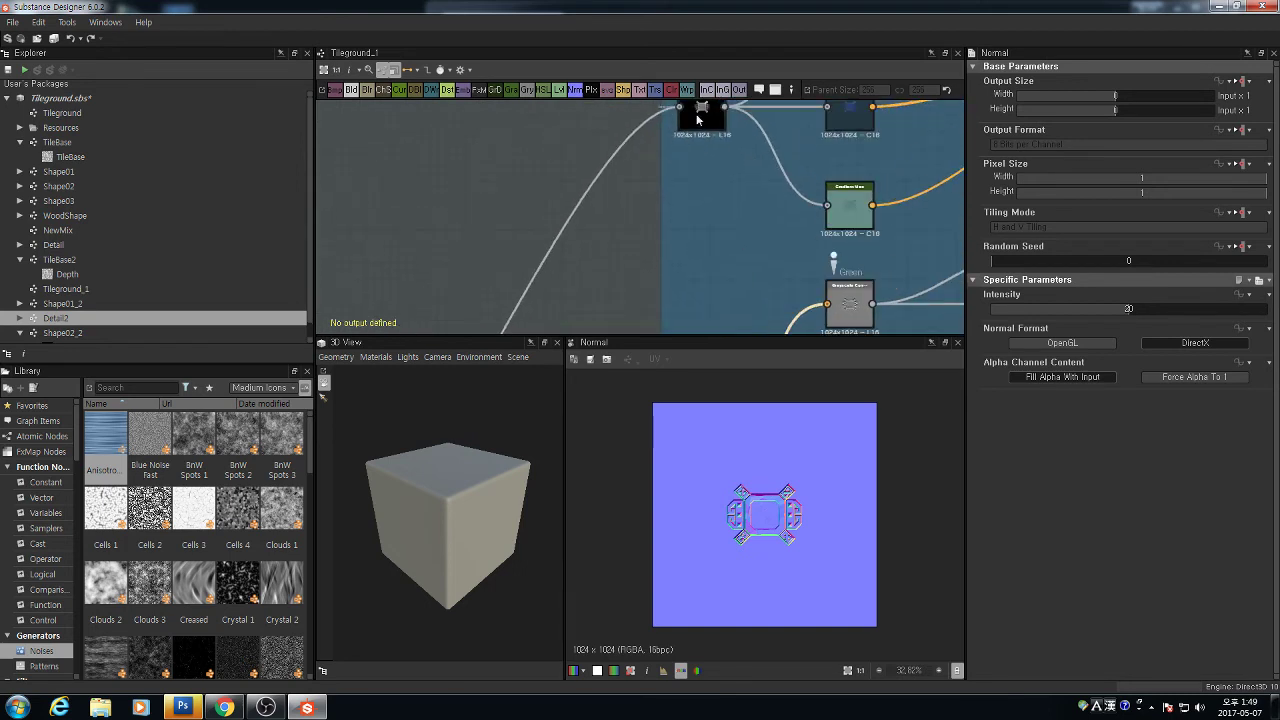
{"action": "scroll", "coordinate": [663, 192], "scroll_direction": "up", "scroll_amount": 1}
{"action": "middle_click_drag", "start_coordinate": [697, 120], "coordinate": [790, 110]}
{"action": "scroll", "coordinate": [663, 192], "scroll_direction": "up", "scroll_amount": 4}
{"action": "scroll", "coordinate": [624, 193], "scroll_direction": "down", "scroll_amount": 6}
{"action": "middle_click_drag", "start_coordinate": [563, 210], "coordinate": [692, 100]}
{"action": "scroll", "coordinate": [592, 308], "scroll_direction": "up", "scroll_amount": 4}
Make the Detail2 node's tiling mode absolute, using H and V Tiling
{"action": "left_click", "coordinate": [592, 308]}
{"action": "scroll", "coordinate": [592, 308], "scroll_direction": "down", "scroll_amount": 4}
{"action": "middle_click_drag", "start_coordinate": [592, 308], "coordinate": [751, 208]}
{"action": "scroll", "coordinate": [660, 207], "scroll_direction": "up", "scroll_amount": 2}
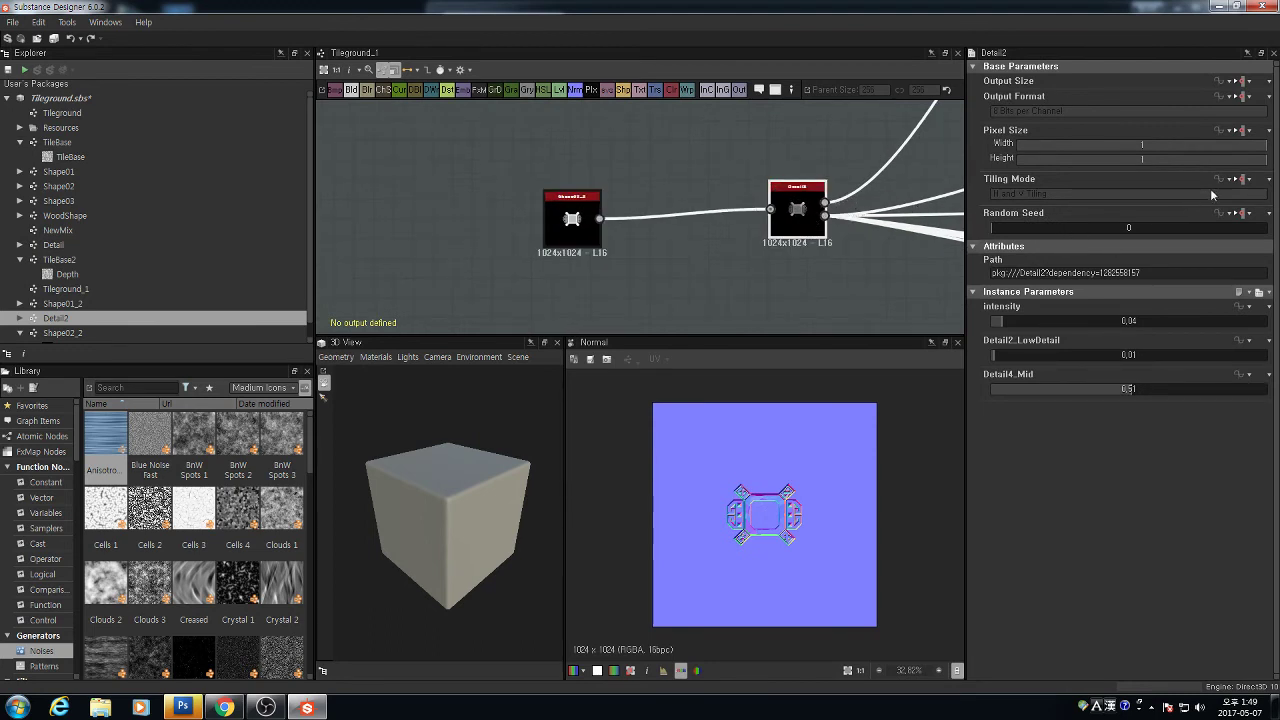
{"action": "left_click", "coordinate": [1240, 180]}
{"action": "left_click", "coordinate": [1230, 228]}
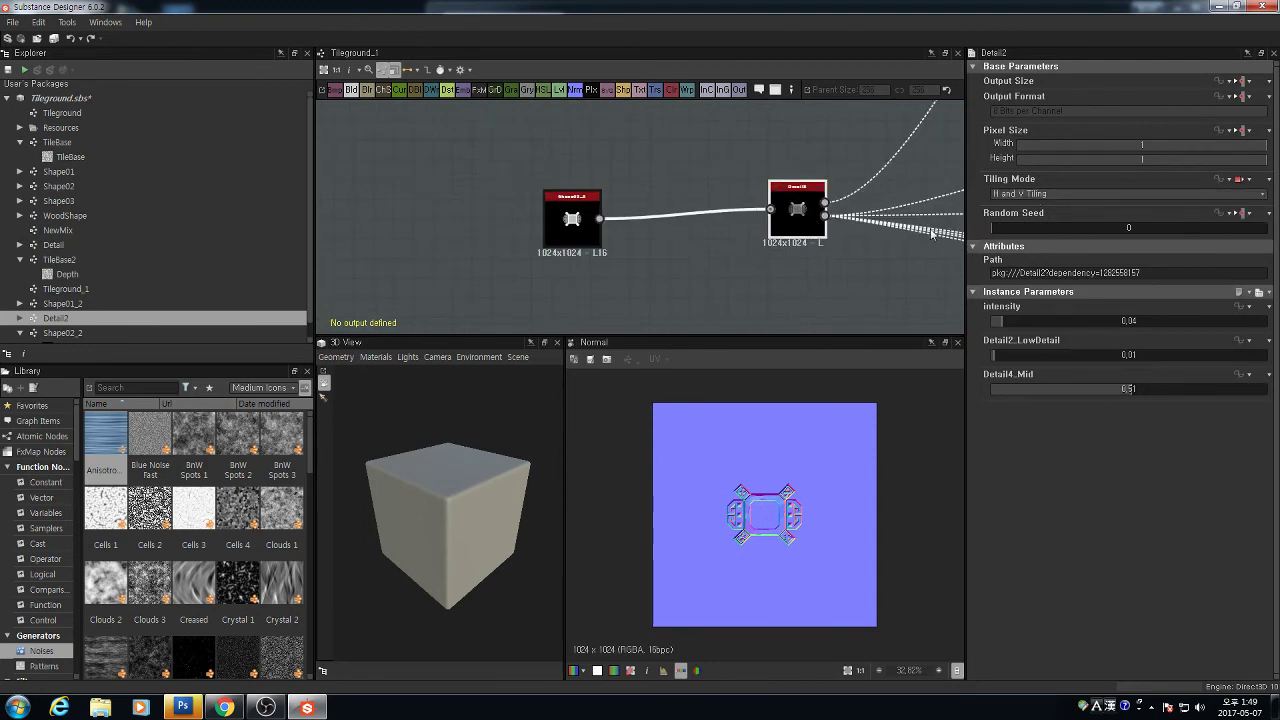
Check how the tiling change affects the last Blend node in the copied Color_CS frame
{"action": "scroll", "coordinate": [931, 235], "scroll_direction": "down", "scroll_amount": 6}
{"action": "middle_click_drag", "start_coordinate": [940, 150], "coordinate": [403, 297]}
{"action": "middle_click_drag", "start_coordinate": [874, 137], "coordinate": [750, 145]}
{"action": "scroll", "coordinate": [750, 145], "scroll_direction": "up", "scroll_amount": 3}
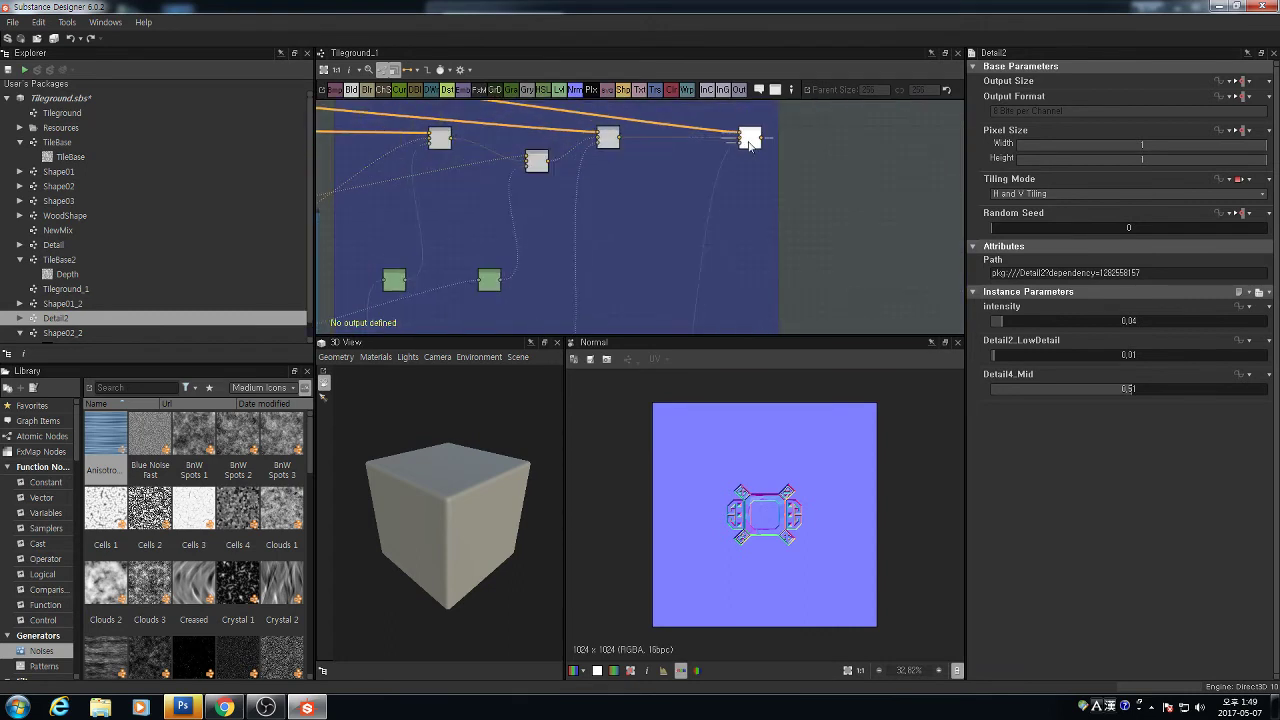
{"action": "left_click", "coordinate": [750, 140]}
{"action": "double_click", "coordinate": [751, 142]}
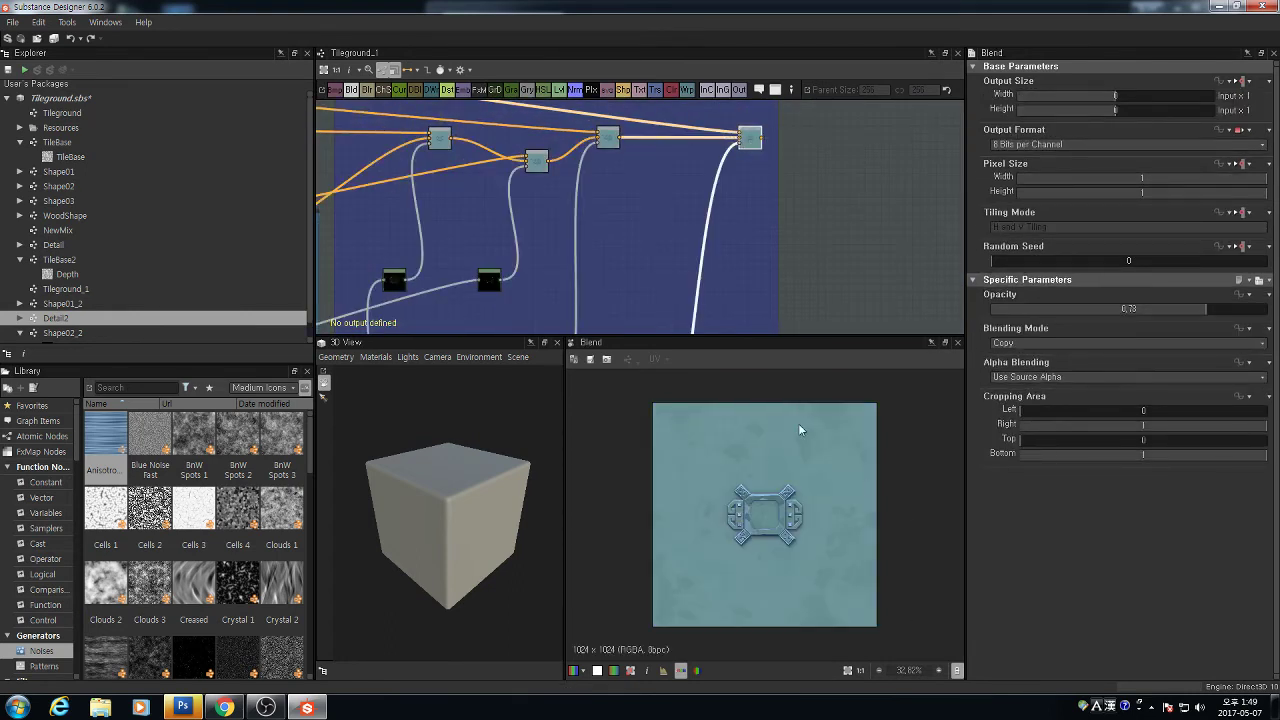
Preview the ForColor output of the Detail2 node that feeds the copied color branch
{"action": "scroll", "coordinate": [604, 194], "scroll_direction": "down", "scroll_amount": 7}
{"action": "middle_click_drag", "start_coordinate": [652, 176], "coordinate": [755, 132]}
{"action": "scroll", "coordinate": [590, 211], "scroll_direction": "up", "scroll_amount": 4}
{"action": "scroll", "coordinate": [594, 213], "scroll_direction": "up", "scroll_amount": 5}
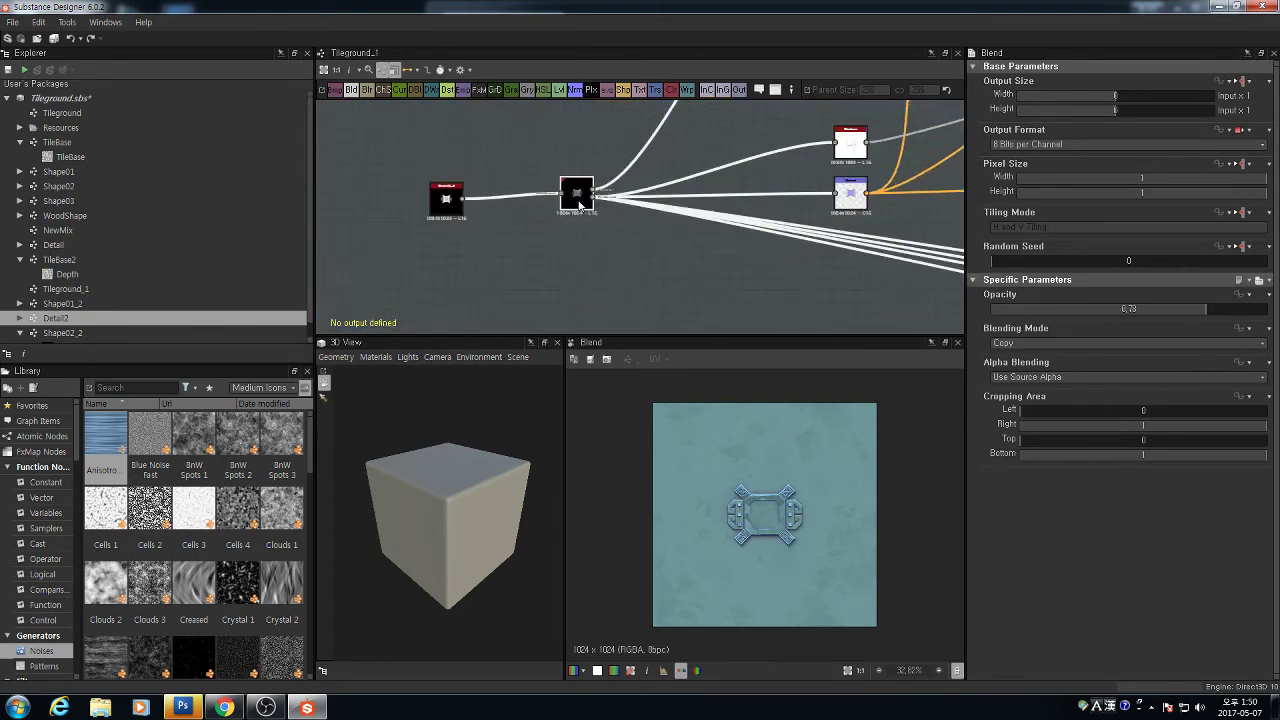
{"action": "double_click", "coordinate": [576, 192]}
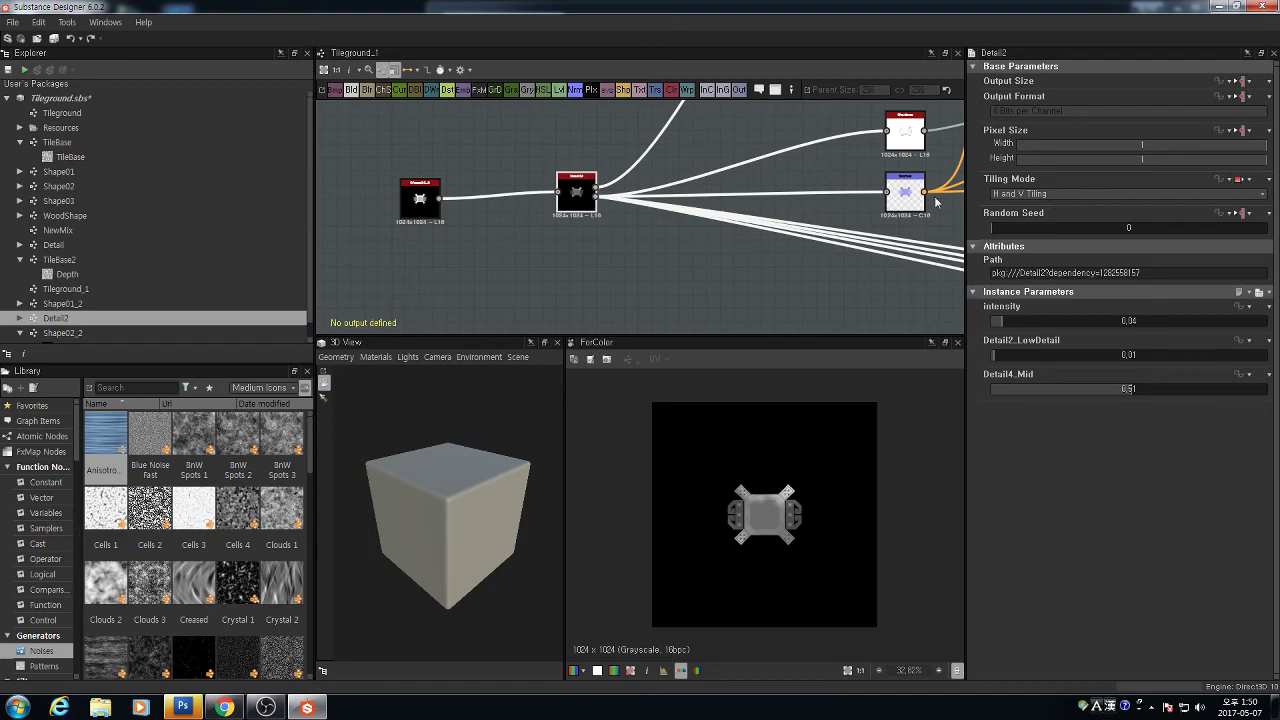
Return to the copied branch's final Blend result and inspect the teal ornament up close
{"action": "scroll", "coordinate": [540, 203], "scroll_direction": "down", "scroll_amount": 9}
{"action": "middle_click_drag", "start_coordinate": [636, 225], "coordinate": [549, 274]}
{"action": "scroll", "coordinate": [815, 148], "scroll_direction": "up", "scroll_amount": 4}
{"action": "scroll", "coordinate": [748, 141], "scroll_direction": "up", "scroll_amount": 1}
{"action": "double_click", "coordinate": [748, 141]}
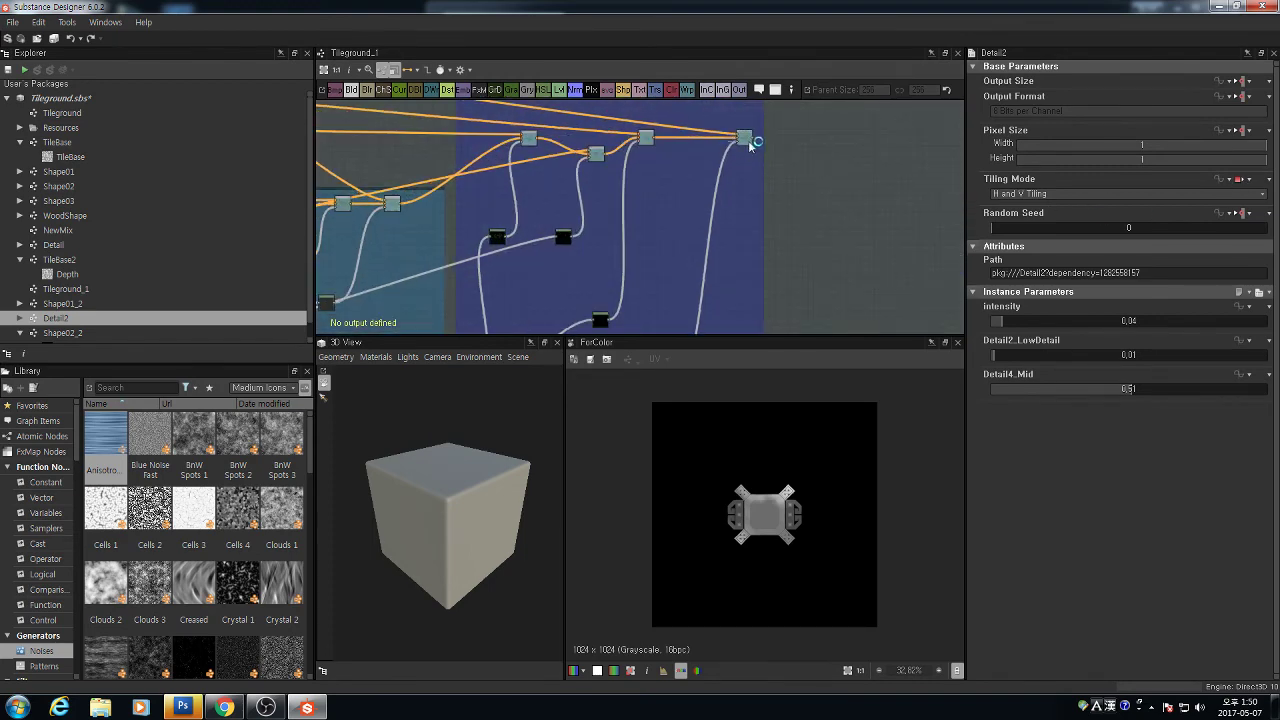
{"action": "scroll", "coordinate": [765, 256], "scroll_direction": "down", "scroll_amount": 1}
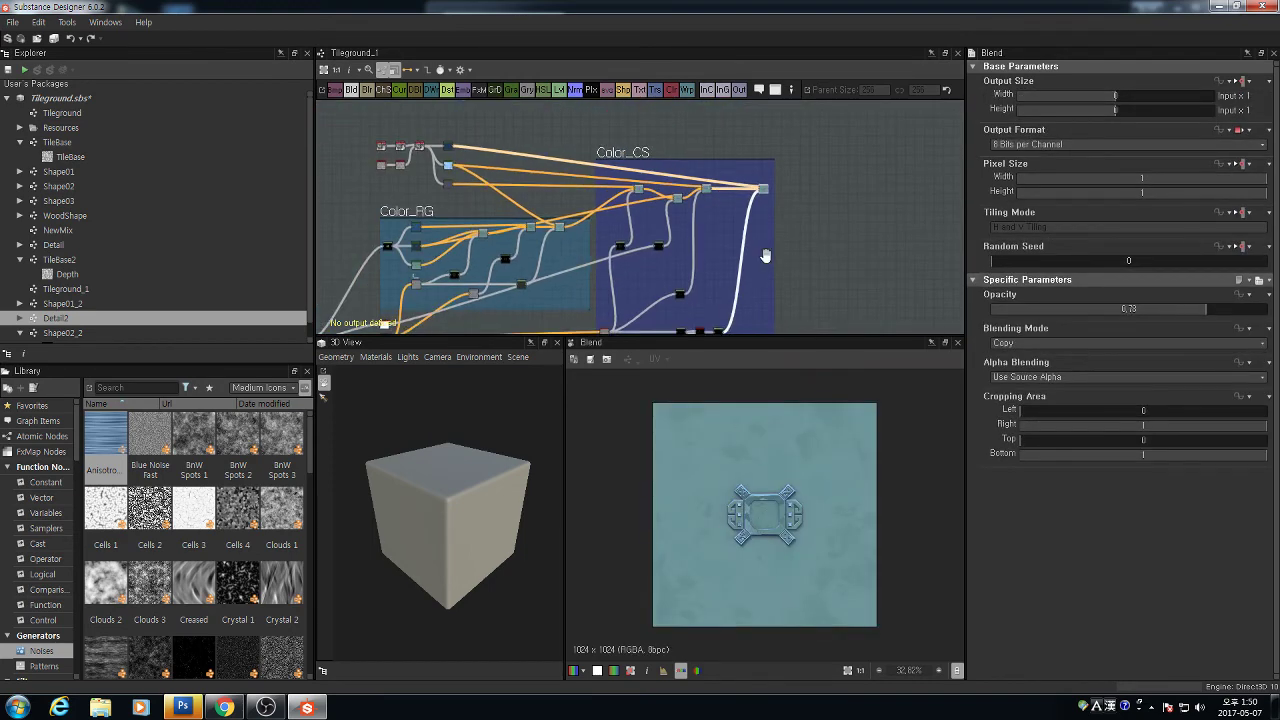
{"action": "middle_click_drag", "start_coordinate": [765, 256], "coordinate": [699, 175]}
{"action": "scroll", "coordinate": [762, 569], "scroll_direction": "up", "scroll_amount": 6}
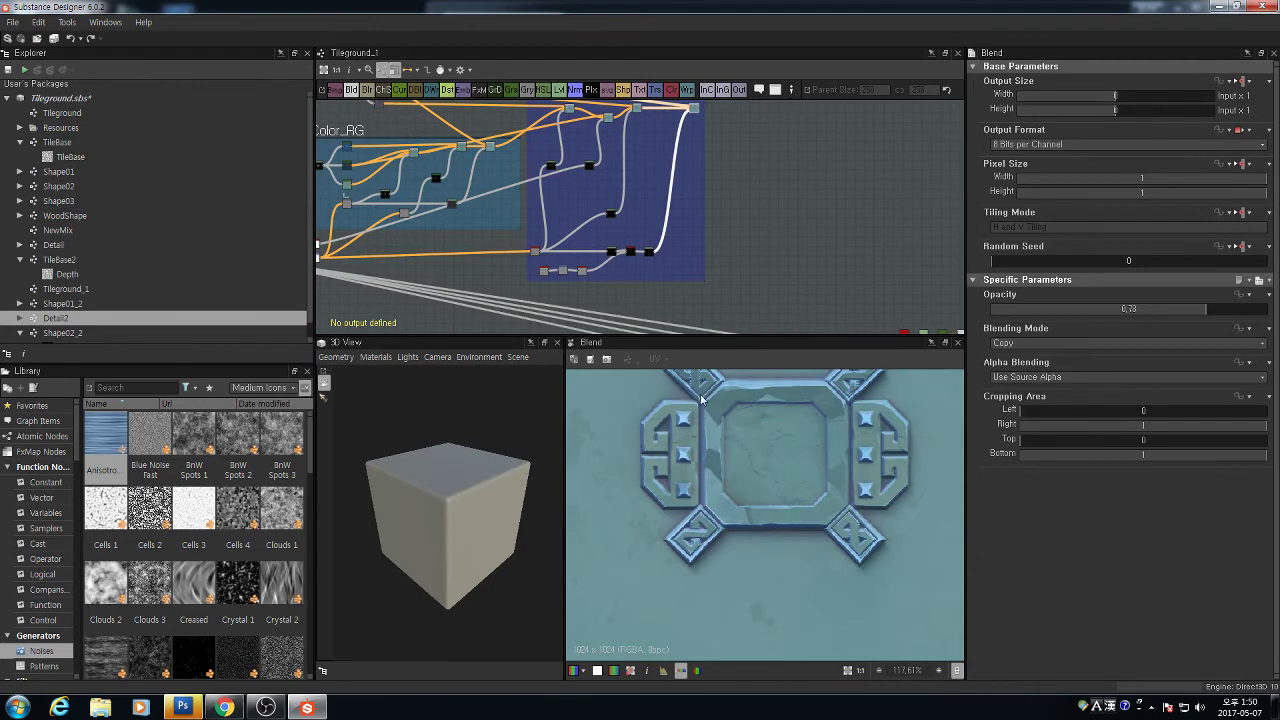
Preview the Overlay Blend at the end of the old ornament color branch below the Color_CS frame
{"action": "scroll", "coordinate": [738, 248], "scroll_direction": "down", "scroll_amount": 4}
{"action": "middle_click_drag", "start_coordinate": [746, 244], "coordinate": [664, 206]}
{"action": "scroll", "coordinate": [698, 236], "scroll_direction": "up", "scroll_amount": 8}
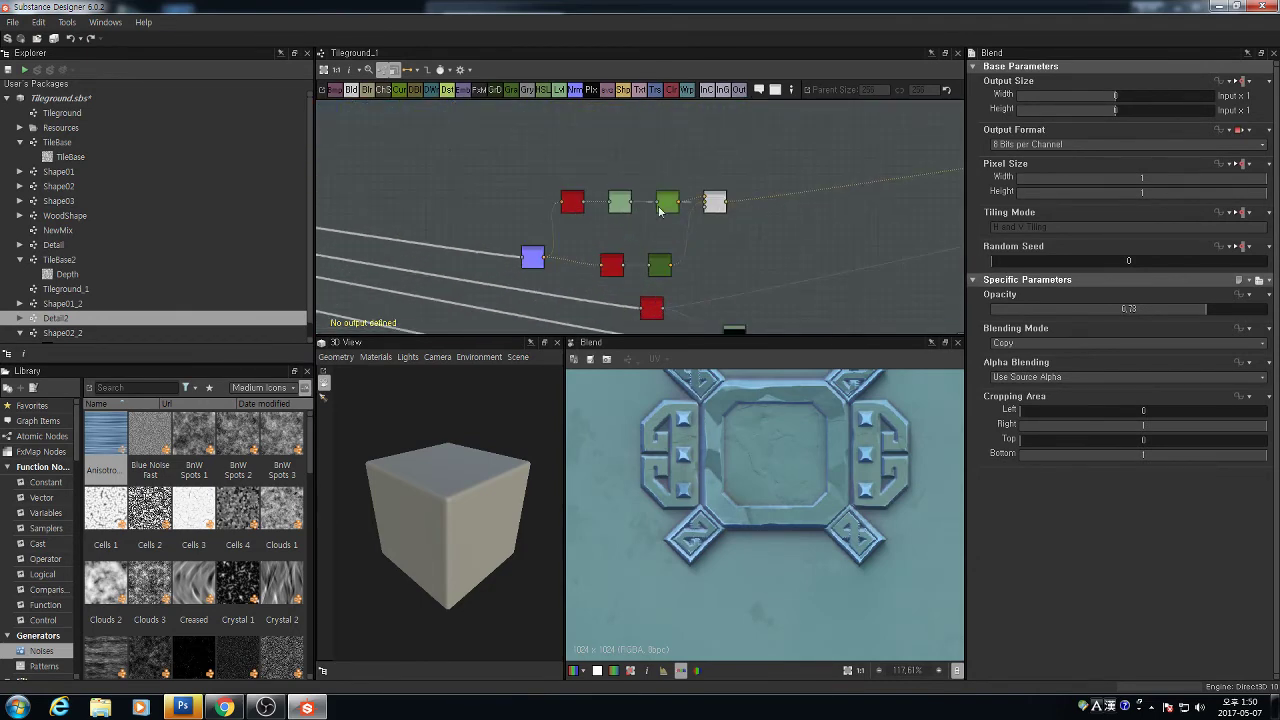
{"action": "scroll", "coordinate": [700, 185], "scroll_direction": "down", "scroll_amount": 3}
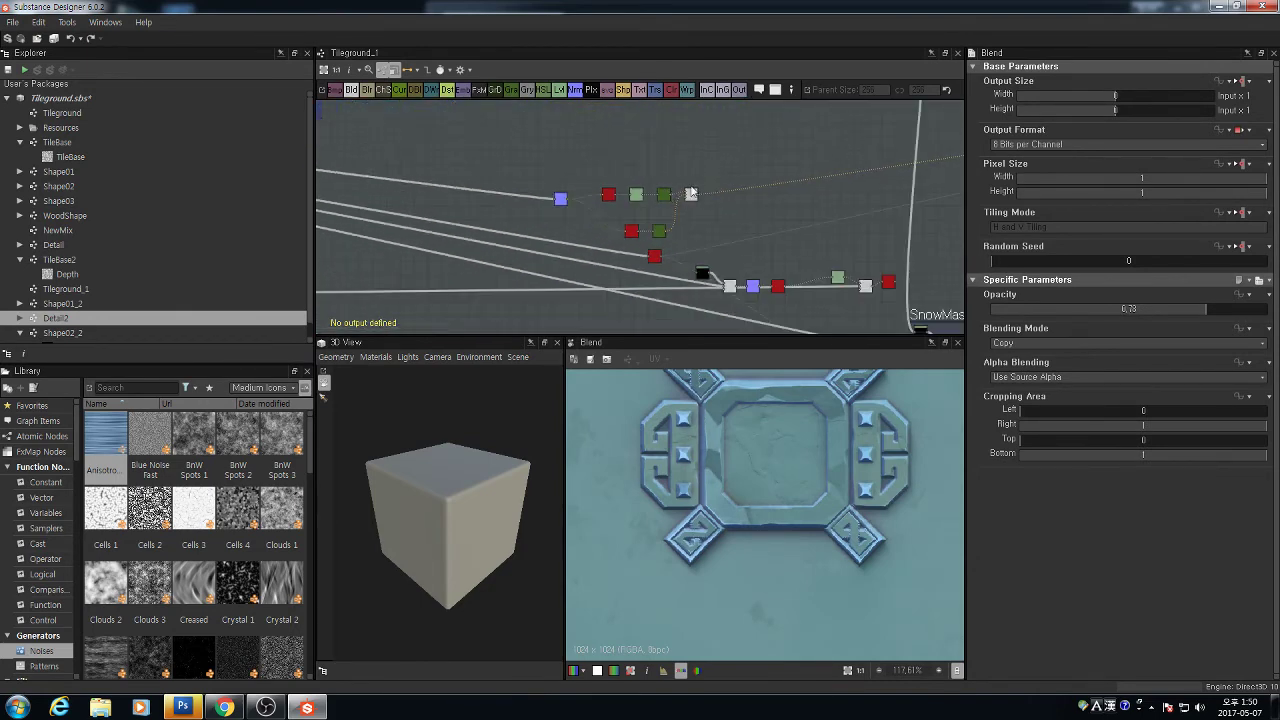
{"action": "left_click", "coordinate": [690, 193]}
{"action": "scroll", "coordinate": [680, 260], "scroll_direction": "down", "scroll_amount": 4}
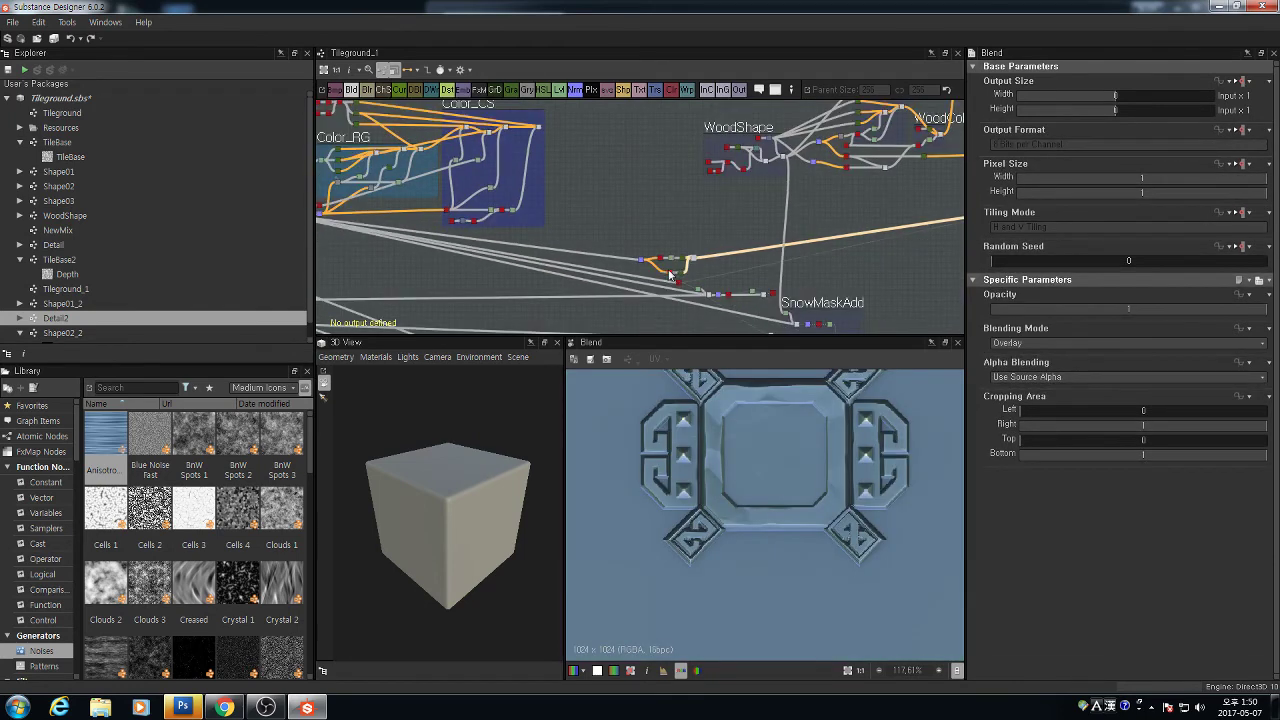
Move the old Overlay Blend's outgoing link to the final Blend of the copied Color_CS frame
{"action": "scroll", "coordinate": [675, 276], "scroll_direction": "up", "scroll_amount": 5}
{"action": "middle_click_drag", "start_coordinate": [594, 175], "coordinate": [620, 231]}
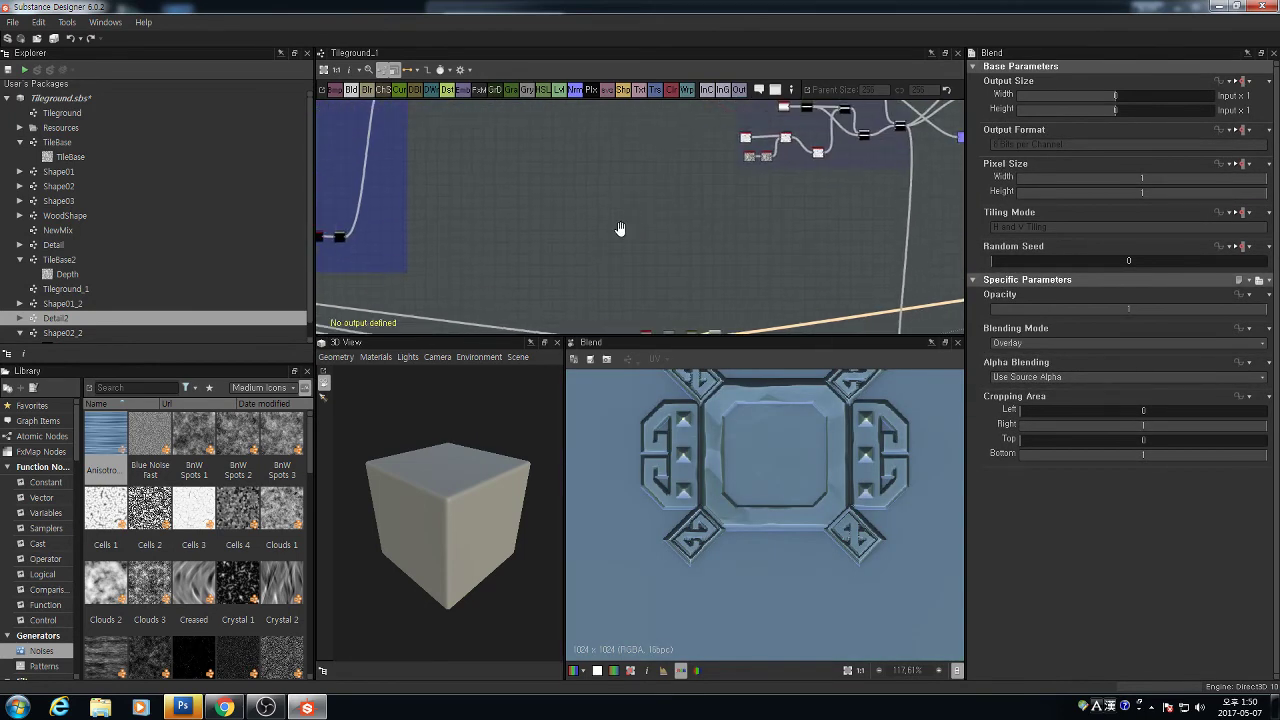
{"action": "scroll", "coordinate": [655, 248], "scroll_direction": "down", "scroll_amount": 4}
{"action": "scroll", "coordinate": [660, 258], "scroll_direction": "up", "scroll_amount": 2}
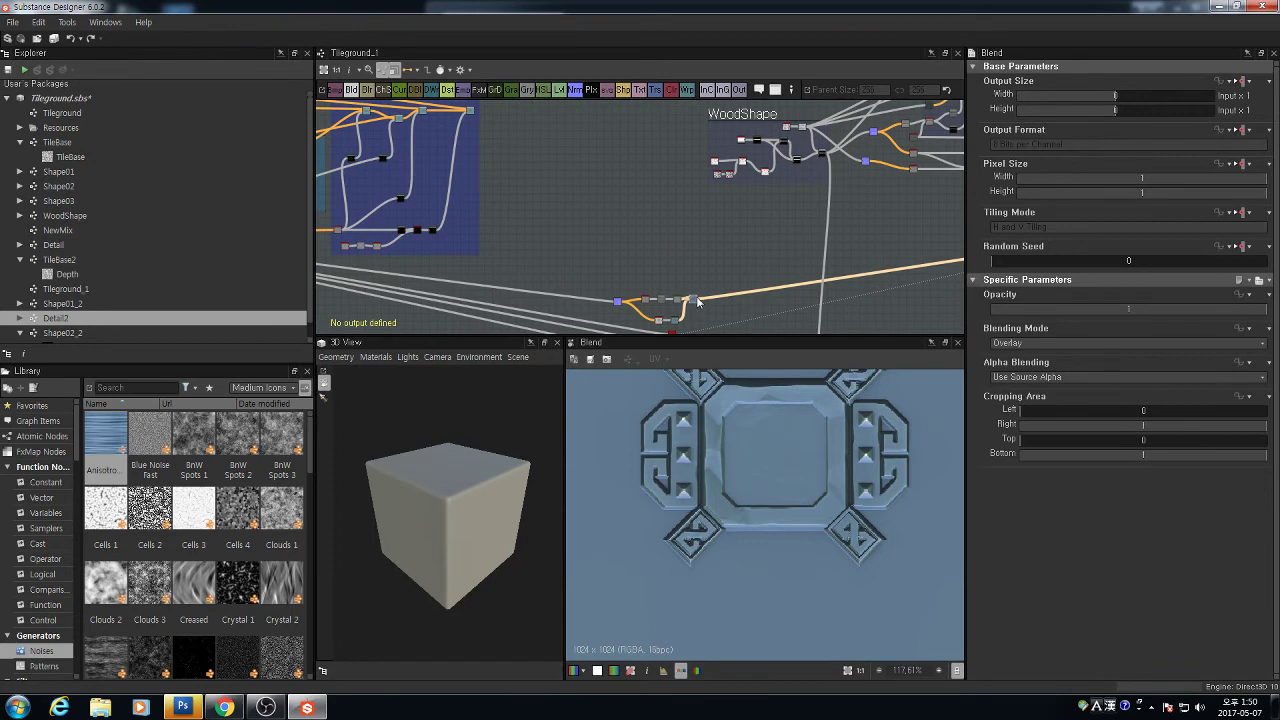
{"action": "left_click_drag", "start_coordinate": [695, 300], "coordinate": [476, 116]}
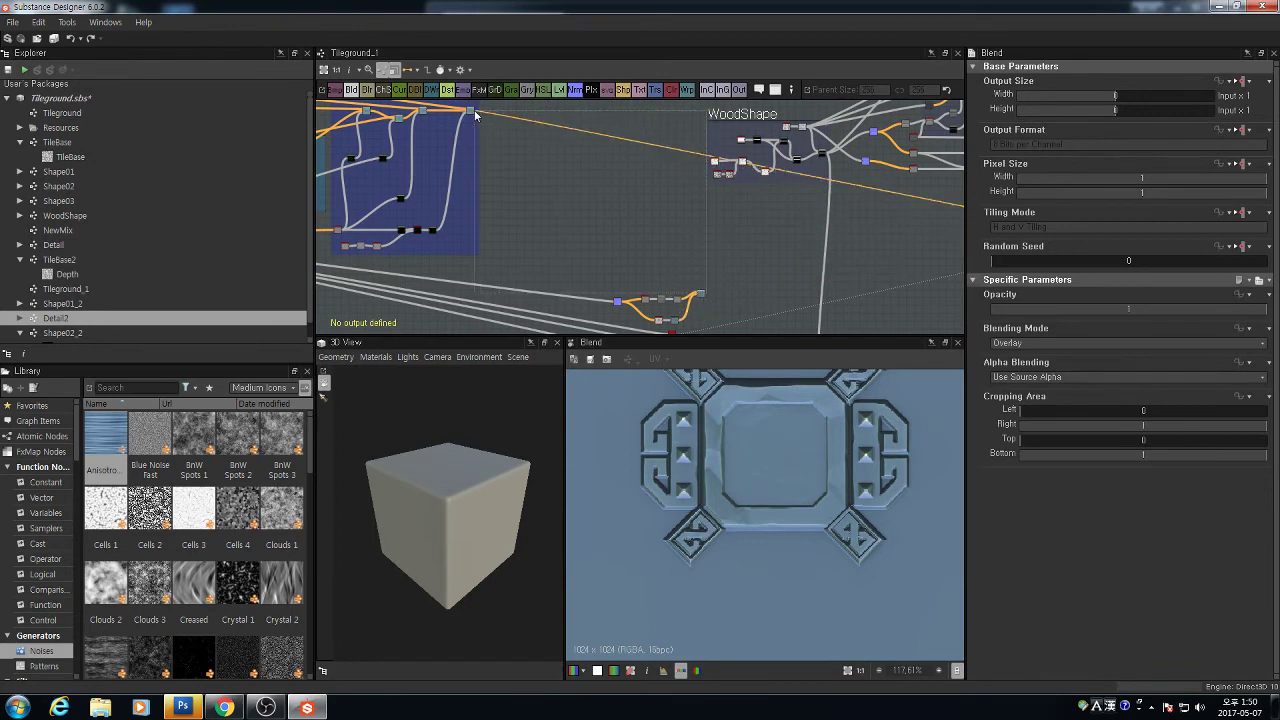
Delete the disconnected old color branch, from its normal node through the Overlay Blend
{"action": "middle_click_drag", "start_coordinate": [625, 262], "coordinate": [630, 187]}
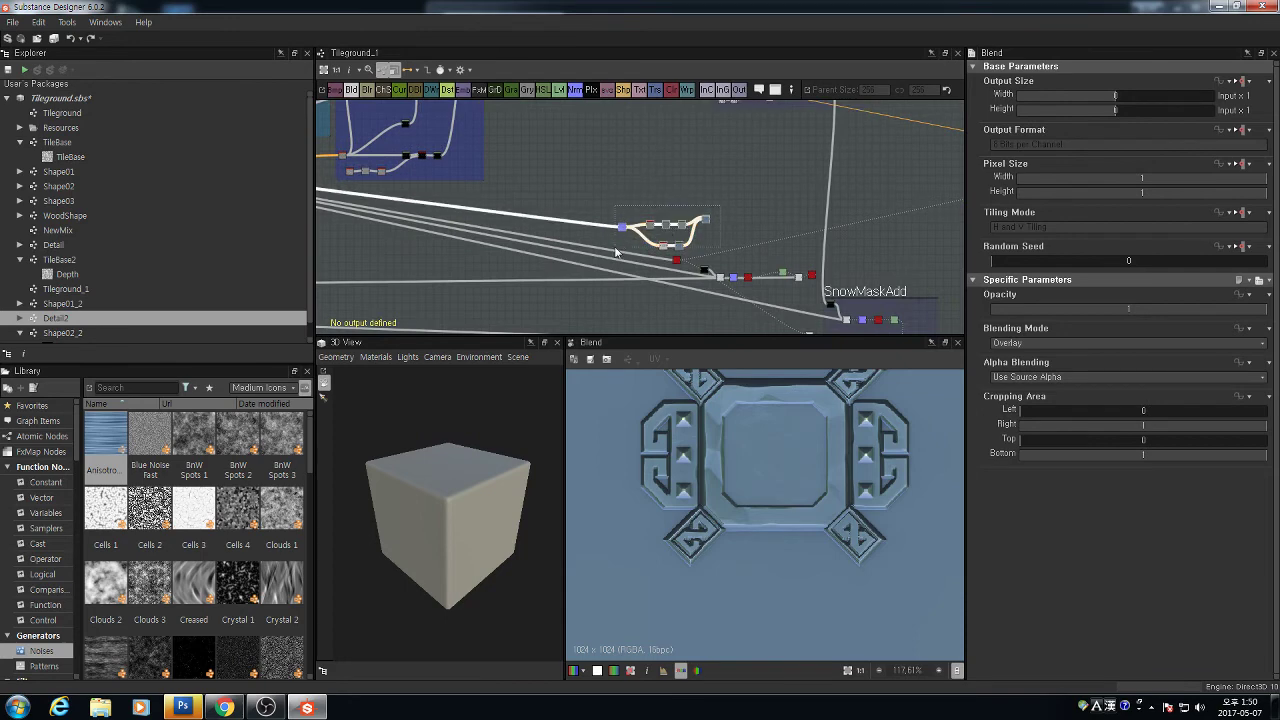
{"action": "key", "text": "Delete"}
{"action": "scroll", "coordinate": [664, 256], "scroll_direction": "down", "scroll_amount": 3}
{"action": "middle_click_drag", "start_coordinate": [649, 163], "coordinate": [615, 192]}
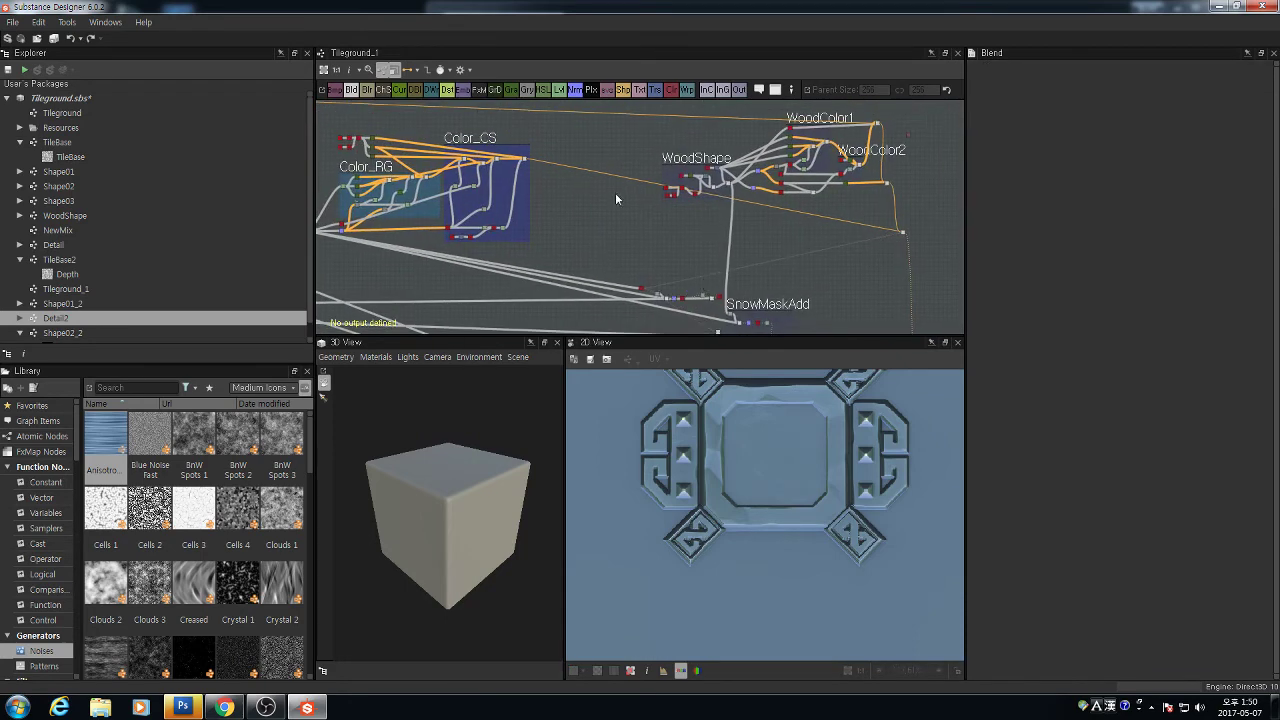
Preview the Blend that combines the ornament with the wood and stone, and examine the ornament's colors up close and across the full tile
{"action": "scroll", "coordinate": [832, 231], "scroll_direction": "up", "scroll_amount": 1}
{"action": "middle_click_drag", "start_coordinate": [832, 231], "coordinate": [612, 232]}
{"action": "scroll", "coordinate": [668, 236], "scroll_direction": "up", "scroll_amount": 2}
{"action": "double_click", "coordinate": [684, 234]}
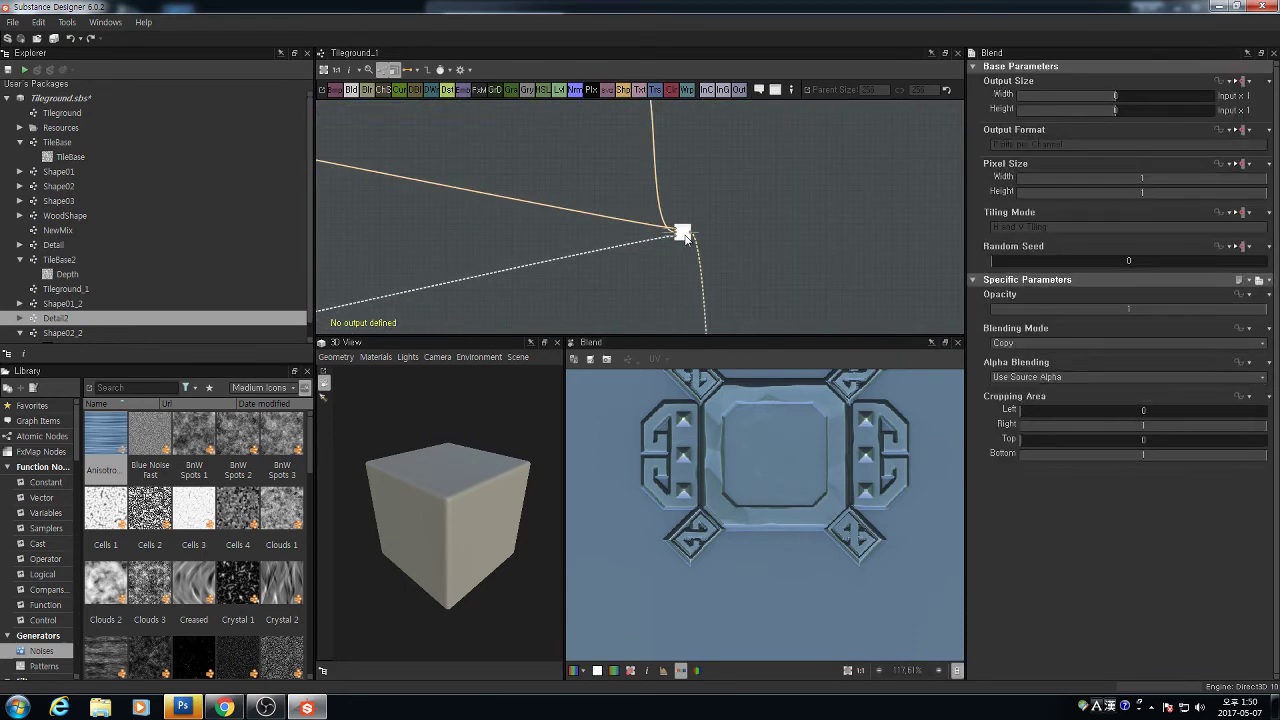
{"action": "scroll", "coordinate": [761, 430], "scroll_direction": "down", "scroll_amount": 2}
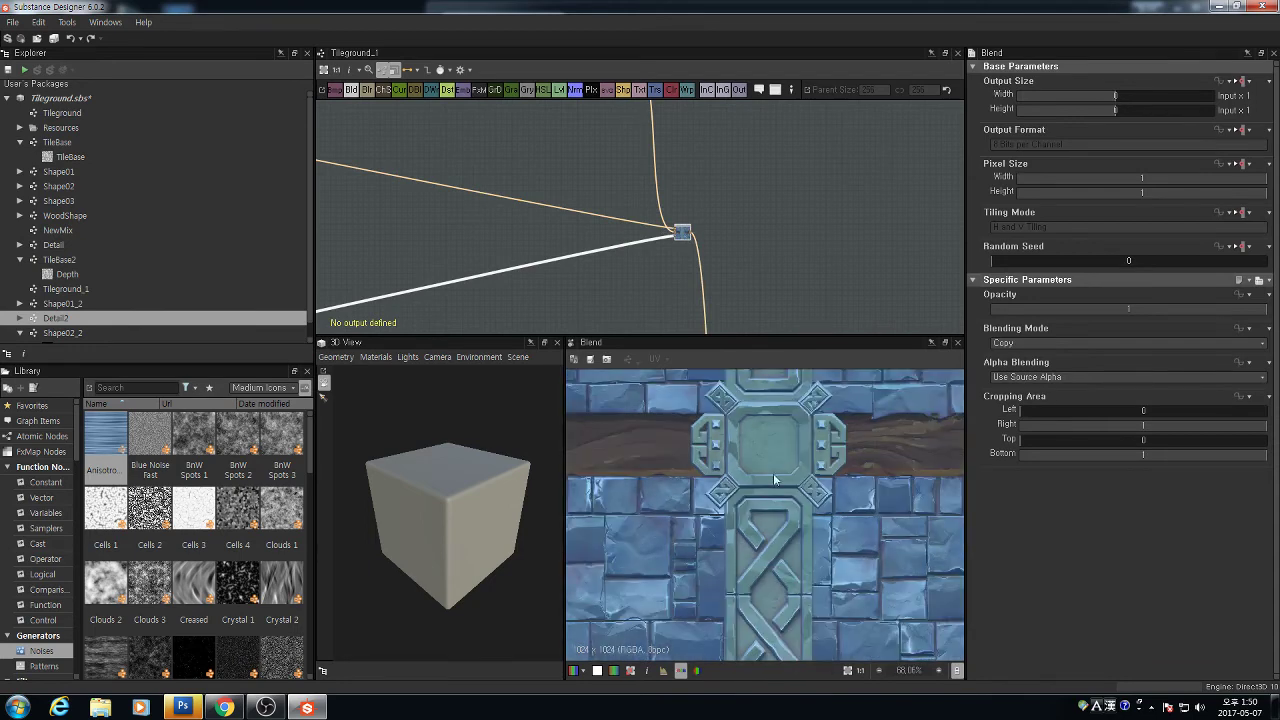
{"action": "scroll", "coordinate": [773, 473], "scroll_direction": "down", "scroll_amount": 8}
{"action": "scroll", "coordinate": [772, 569], "scroll_direction": "up", "scroll_amount": 8}
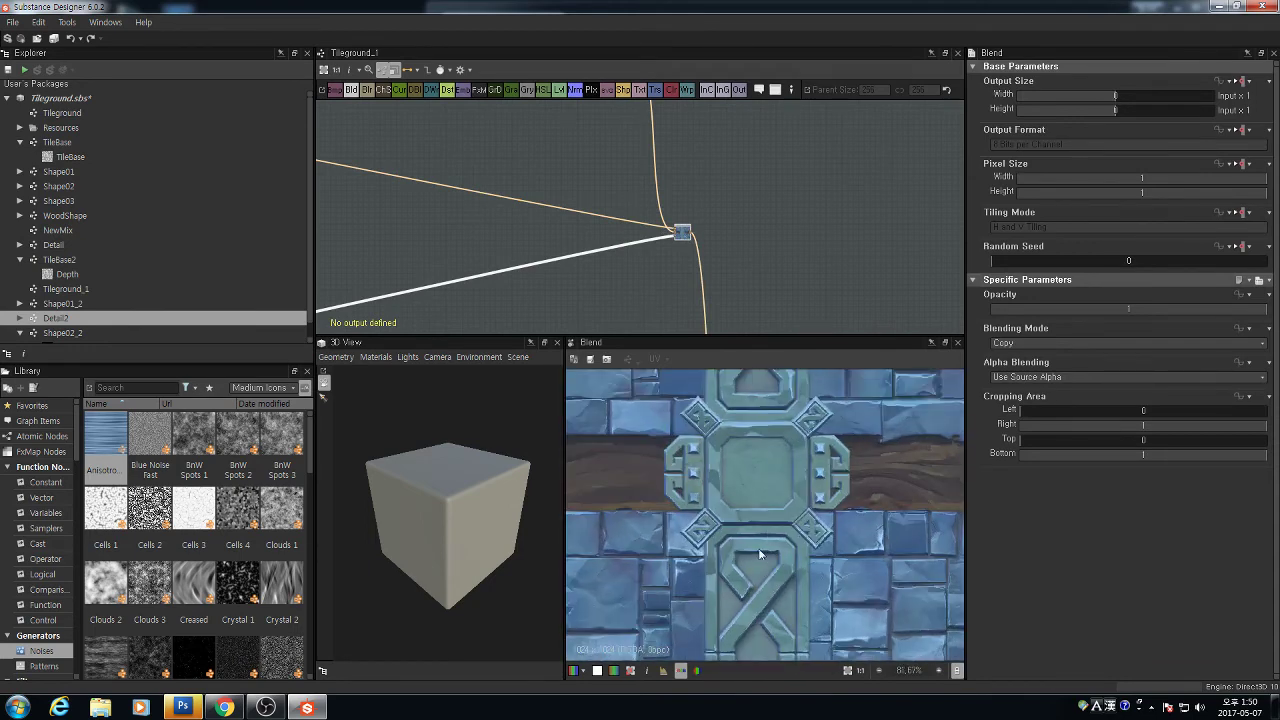
{"action": "scroll", "coordinate": [760, 553], "scroll_direction": "down", "scroll_amount": 8}
{"action": "scroll", "coordinate": [748, 495], "scroll_direction": "up", "scroll_amount": 8}
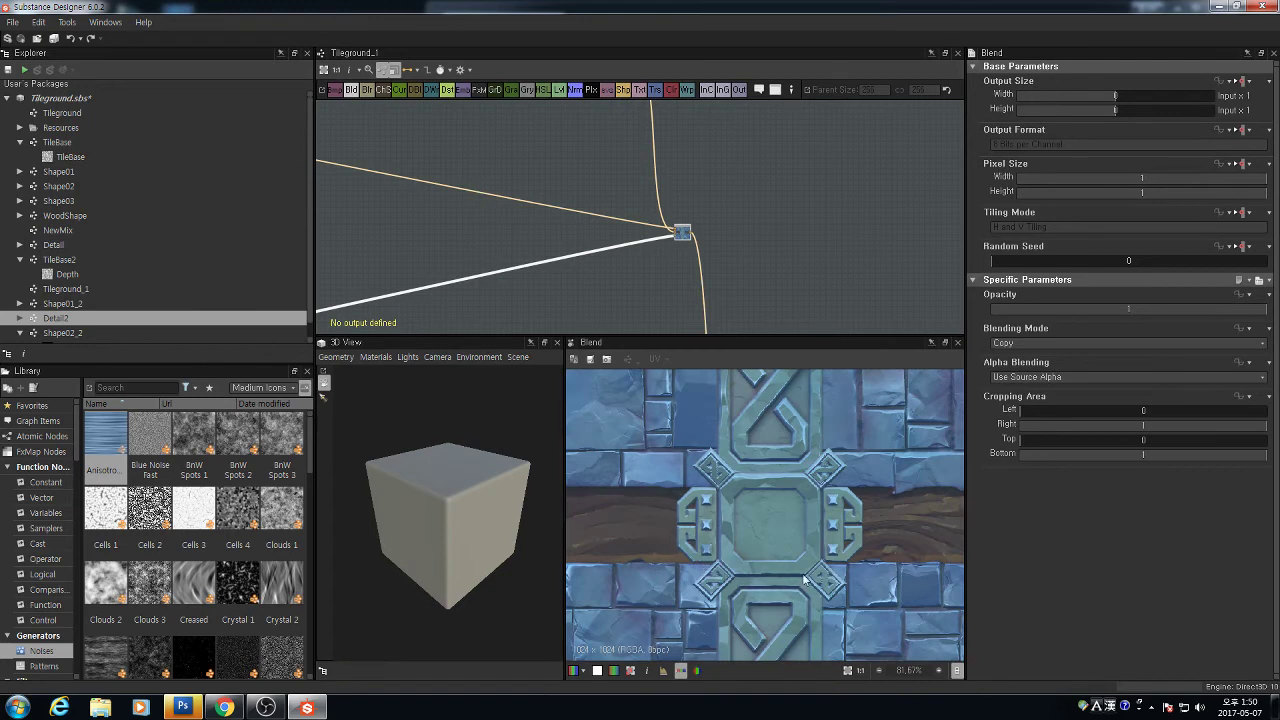
{"action": "scroll", "coordinate": [705, 485], "scroll_direction": "down", "scroll_amount": 8}
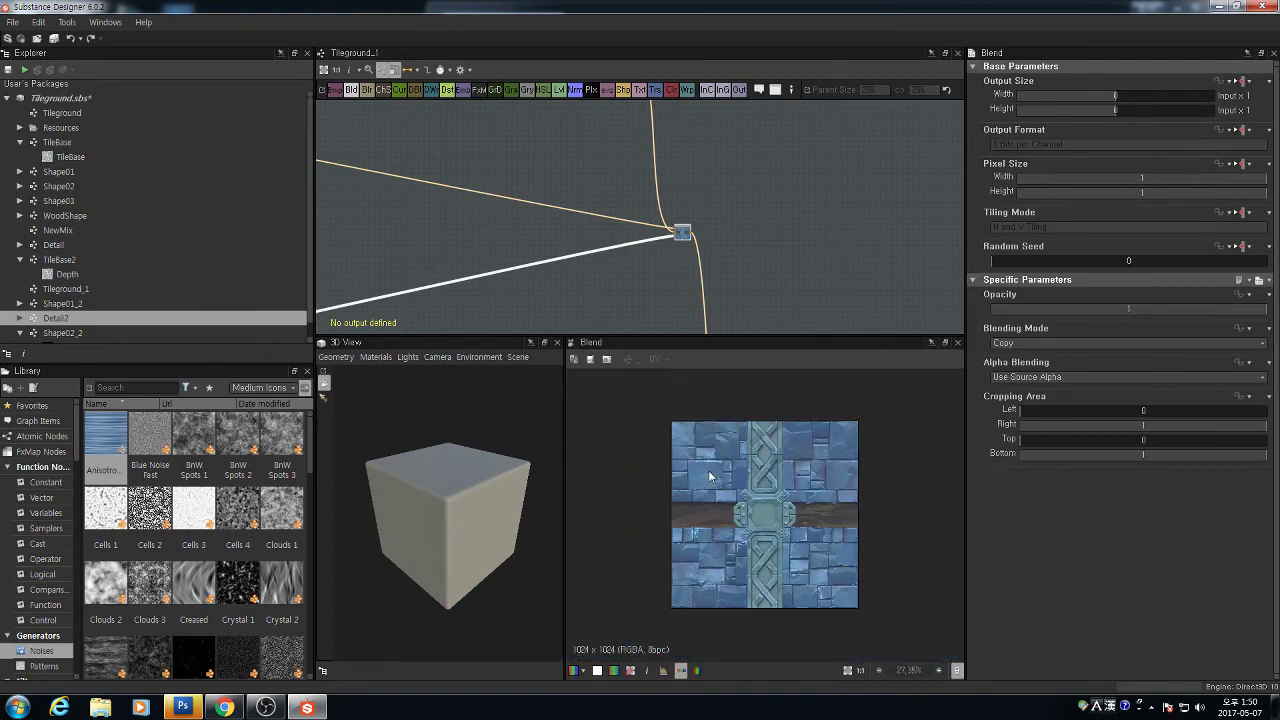
{"action": "scroll", "coordinate": [782, 500], "scroll_direction": "up", "scroll_amount": 10}
{"action": "scroll", "coordinate": [784, 504], "scroll_direction": "down", "scroll_amount": 5}
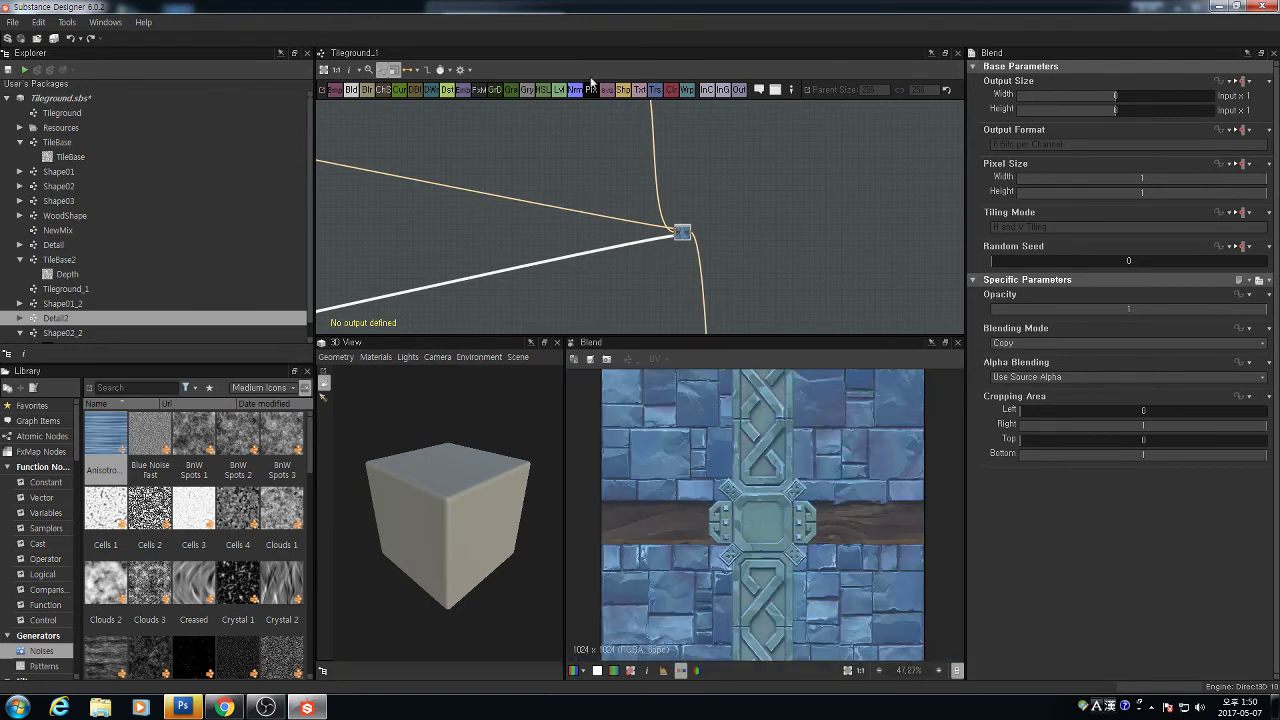
Delete the unused node chain above the SnowMaskAdd frame, including its blur and Blend nodes, keeping the ornament mask node
{"action": "scroll", "coordinate": [682, 232], "scroll_direction": "down", "scroll_amount": 3}
{"action": "middle_click_drag", "start_coordinate": [573, 193], "coordinate": [773, 178]}
{"action": "middle_click_drag", "start_coordinate": [330, 203], "coordinate": [526, 165]}
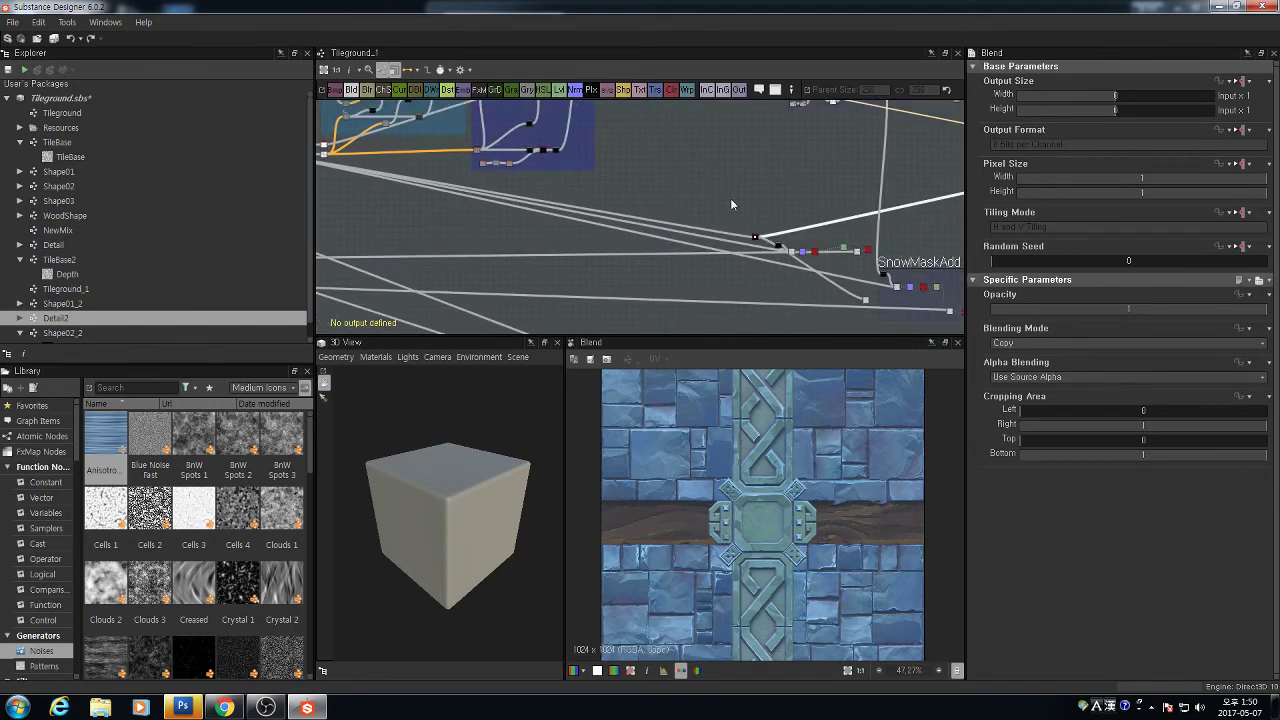
{"action": "scroll", "coordinate": [731, 203], "scroll_direction": "down", "scroll_amount": 4}
{"action": "middle_click_drag", "start_coordinate": [731, 203], "coordinate": [563, 166]}
{"action": "scroll", "coordinate": [614, 178], "scroll_direction": "up", "scroll_amount": 2}
{"action": "scroll", "coordinate": [613, 178], "scroll_direction": "up", "scroll_amount": 4}
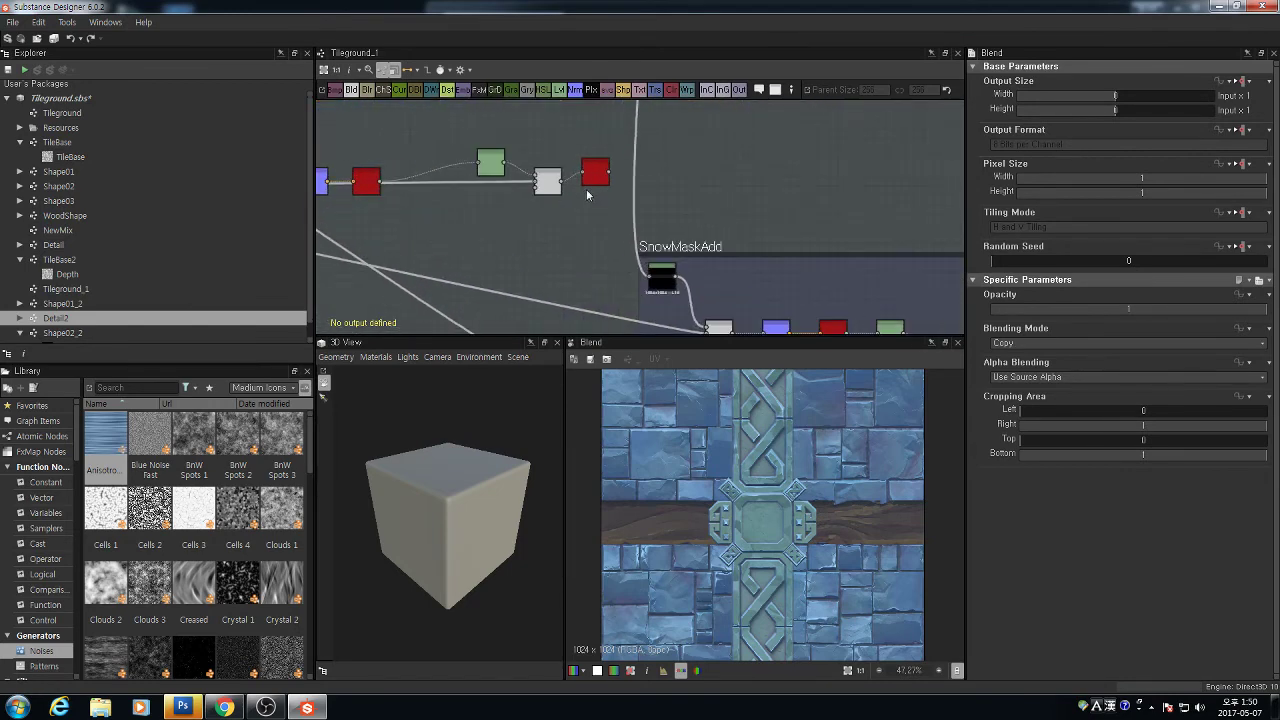
{"action": "left_click", "coordinate": [600, 182]}
{"action": "scroll", "coordinate": [716, 247], "scroll_direction": "down", "scroll_amount": 3}
{"action": "key", "text": "Delete"}
{"action": "scroll", "coordinate": [717, 241], "scroll_direction": "up", "scroll_amount": 2}
{"action": "left_click_drag", "start_coordinate": [734, 192], "coordinate": [520, 217]}
{"action": "key", "text": "Delete"}
{"action": "key", "text": "Delete"}
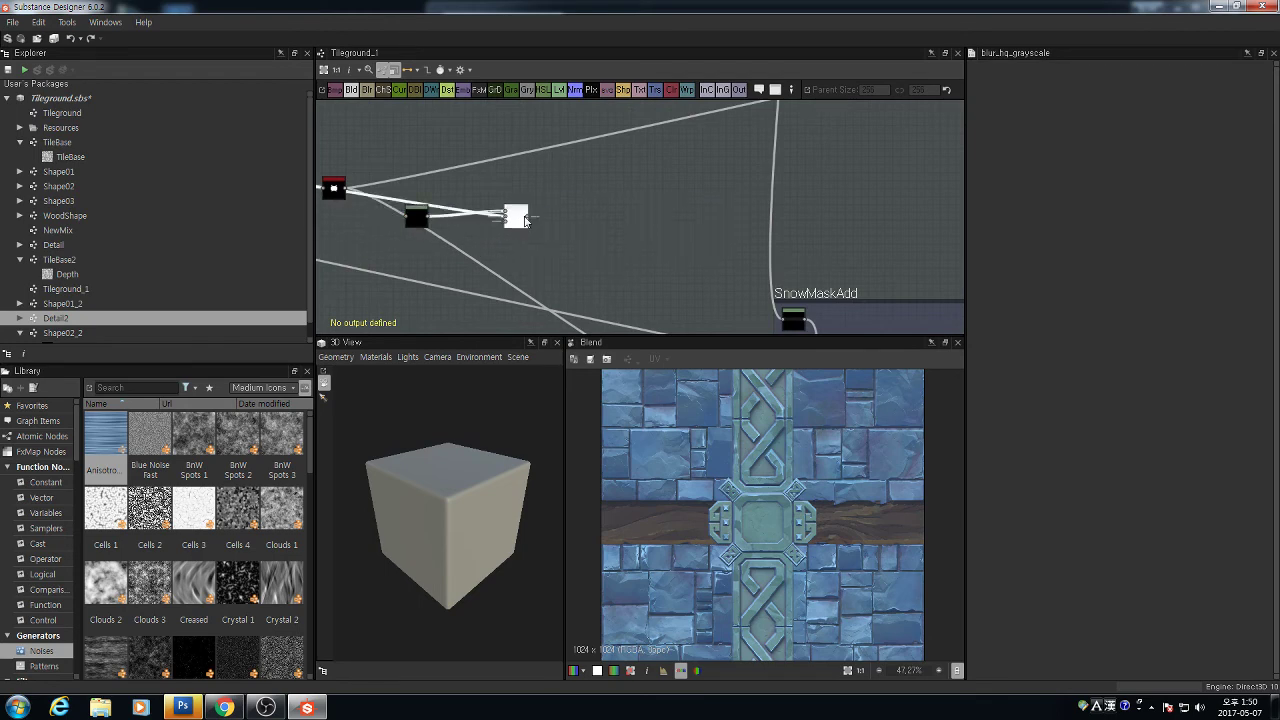
{"action": "key", "text": "Delete"}
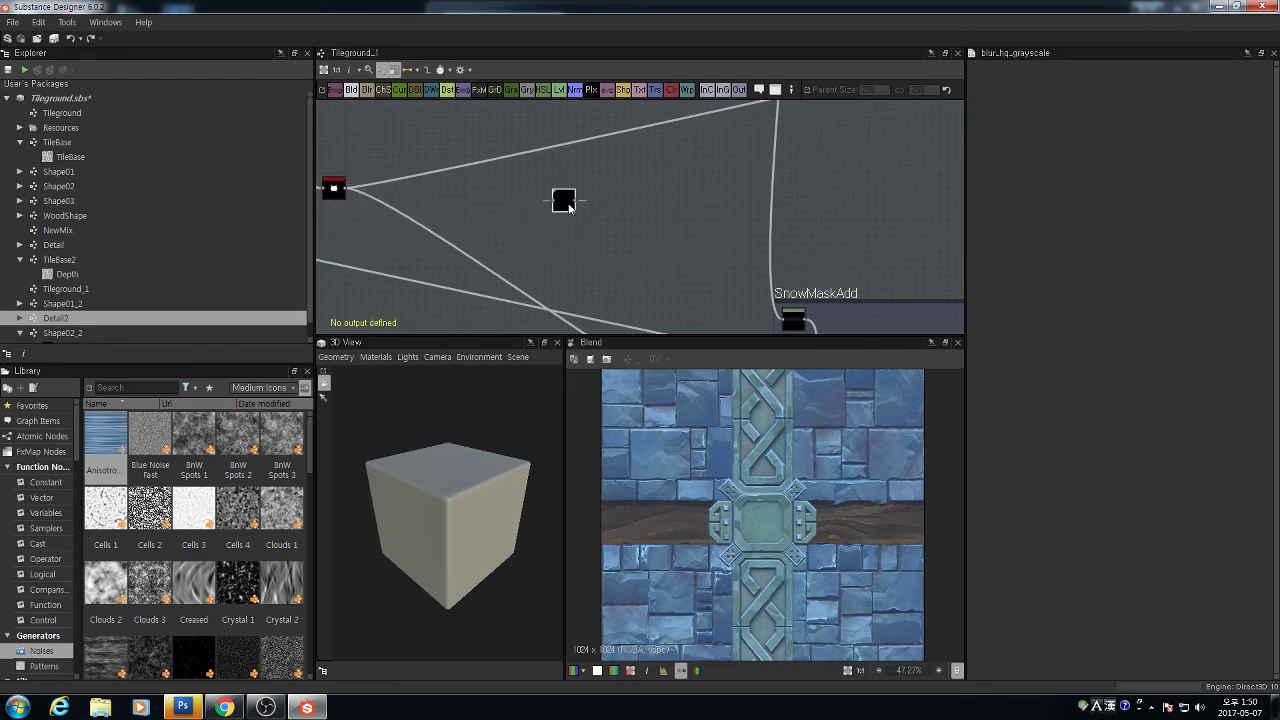
Delete the leftover Blend beside the SnowMaskAdd frame and move the ornament mask node slightly upward
{"action": "scroll", "coordinate": [560, 205], "scroll_direction": "down", "scroll_amount": 3}
{"action": "middle_click_drag", "start_coordinate": [523, 203], "coordinate": [777, 209]}
{"action": "scroll", "coordinate": [790, 215], "scroll_direction": "down", "scroll_amount": 2}
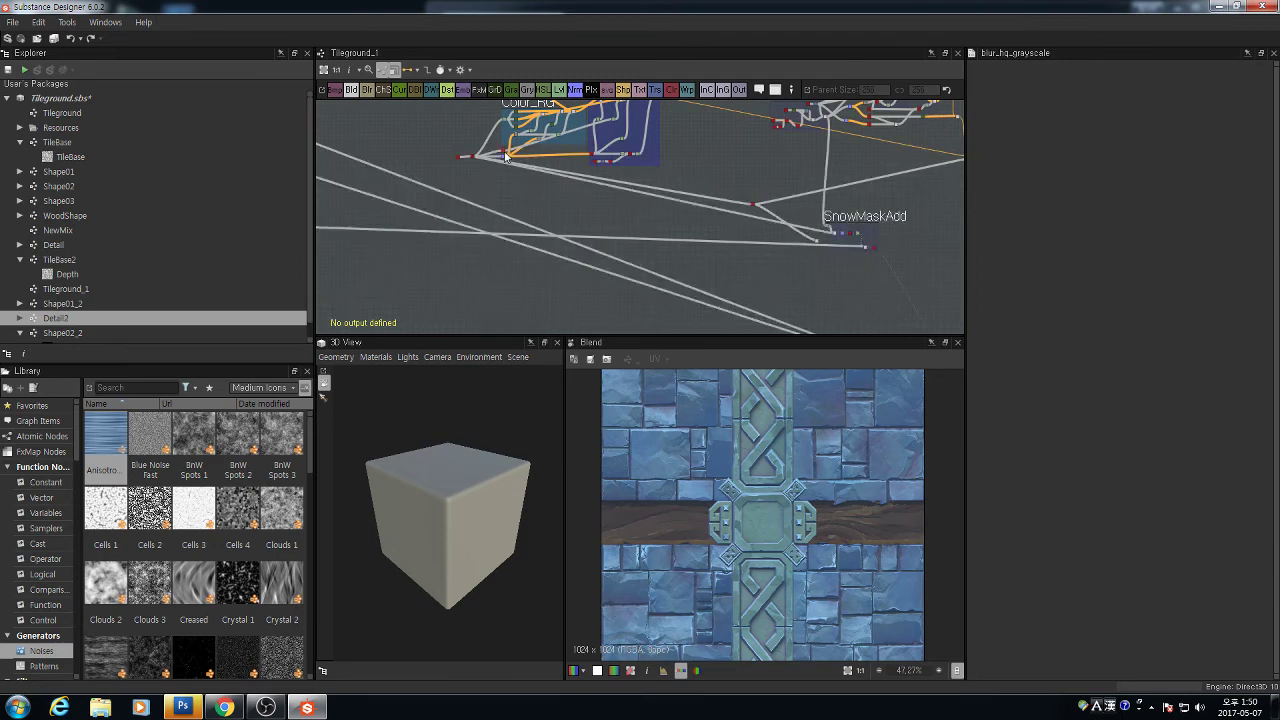
{"action": "scroll", "coordinate": [505, 152], "scroll_direction": "down", "scroll_amount": 1}
{"action": "middle_click_drag", "start_coordinate": [623, 184], "coordinate": [641, 204]}
{"action": "middle_click_drag", "start_coordinate": [811, 219], "coordinate": [630, 182]}
{"action": "scroll", "coordinate": [629, 182], "scroll_direction": "up", "scroll_amount": 3}
{"action": "scroll", "coordinate": [570, 226], "scroll_direction": "up", "scroll_amount": 3}
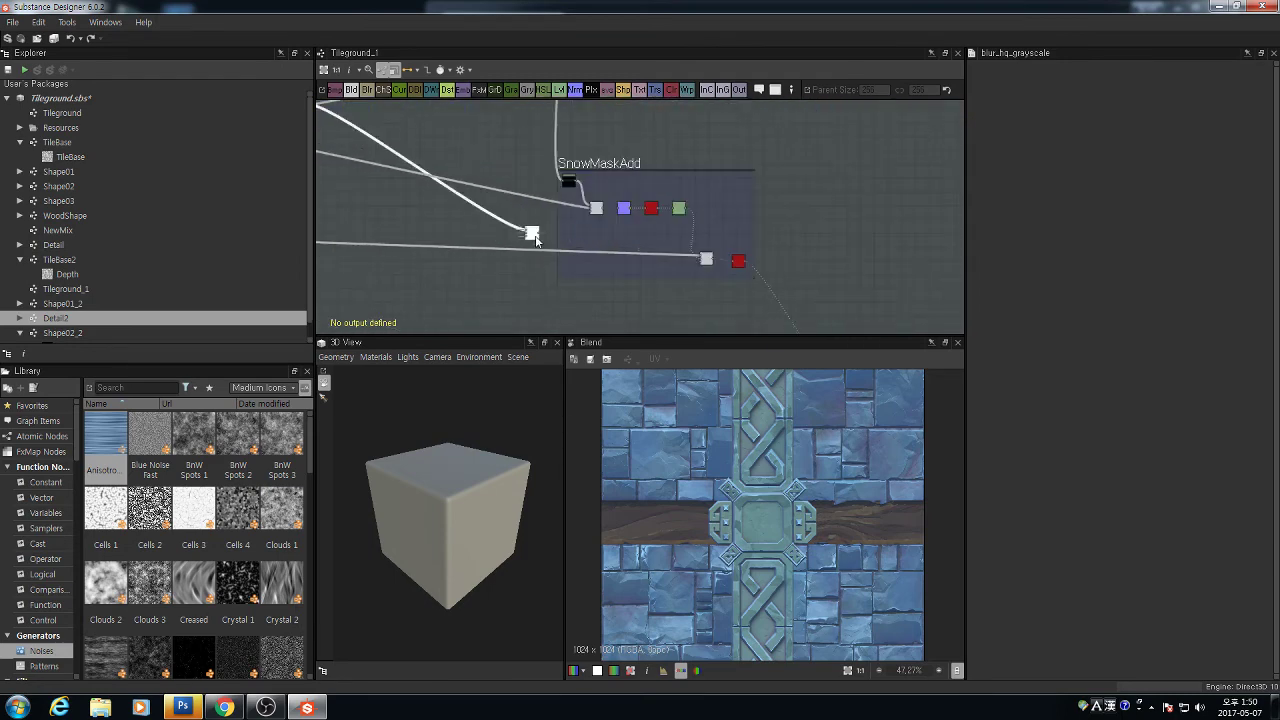
{"action": "left_click_drag", "start_coordinate": [536, 238], "coordinate": [510, 152]}
{"action": "scroll", "coordinate": [530, 190], "scroll_direction": "down", "scroll_amount": 3}
{"action": "middle_click_drag", "start_coordinate": [478, 174], "coordinate": [626, 247]}
{"action": "scroll", "coordinate": [625, 245], "scroll_direction": "up", "scroll_amount": 3}
{"action": "key", "text": "Delete"}
{"action": "left_click_drag", "start_coordinate": [493, 196], "coordinate": [489, 159]}
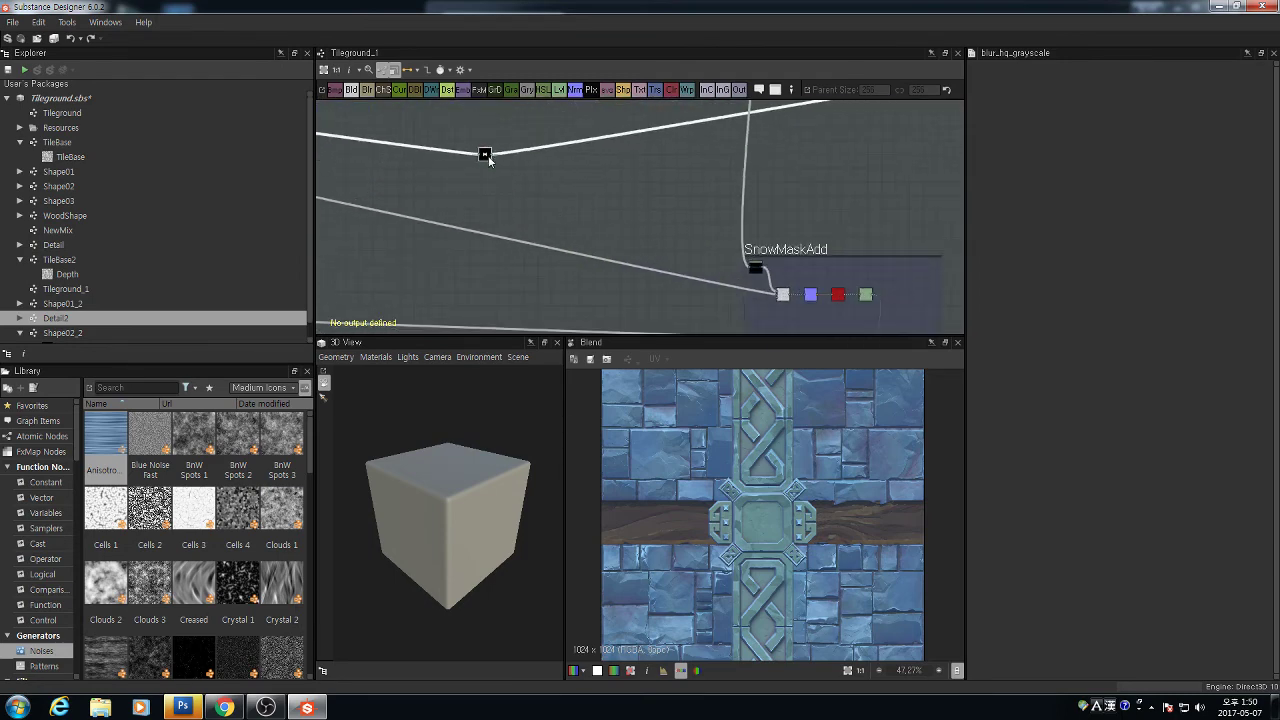
Recolor the first key of the teal Gradient Map above the Green node in the copied Color_RG frame to reddish brown
{"action": "scroll", "coordinate": [590, 194], "scroll_direction": "down", "scroll_amount": 2}
{"action": "scroll", "coordinate": [672, 220], "scroll_direction": "down", "scroll_amount": 2}
{"action": "middle_click_drag", "start_coordinate": [651, 210], "coordinate": [755, 286]}
{"action": "middle_click_drag", "start_coordinate": [677, 254], "coordinate": [852, 293]}
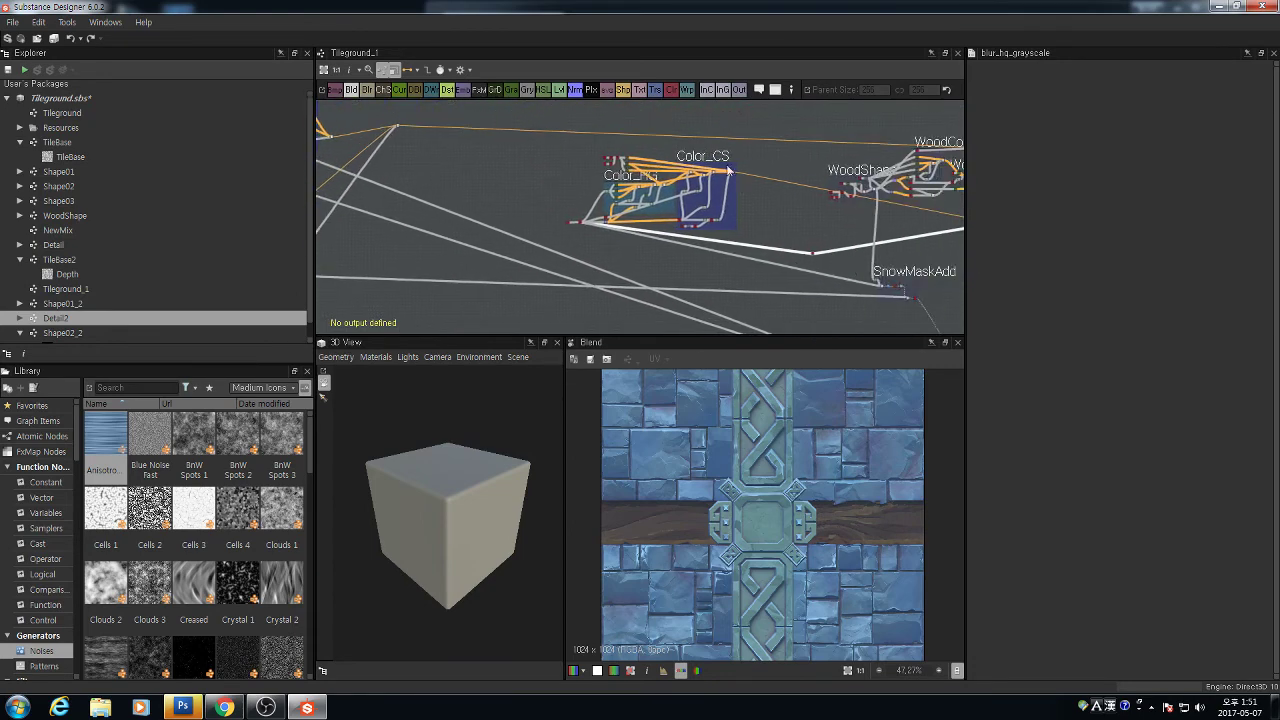
{"action": "scroll", "coordinate": [728, 170], "scroll_direction": "up", "scroll_amount": 6}
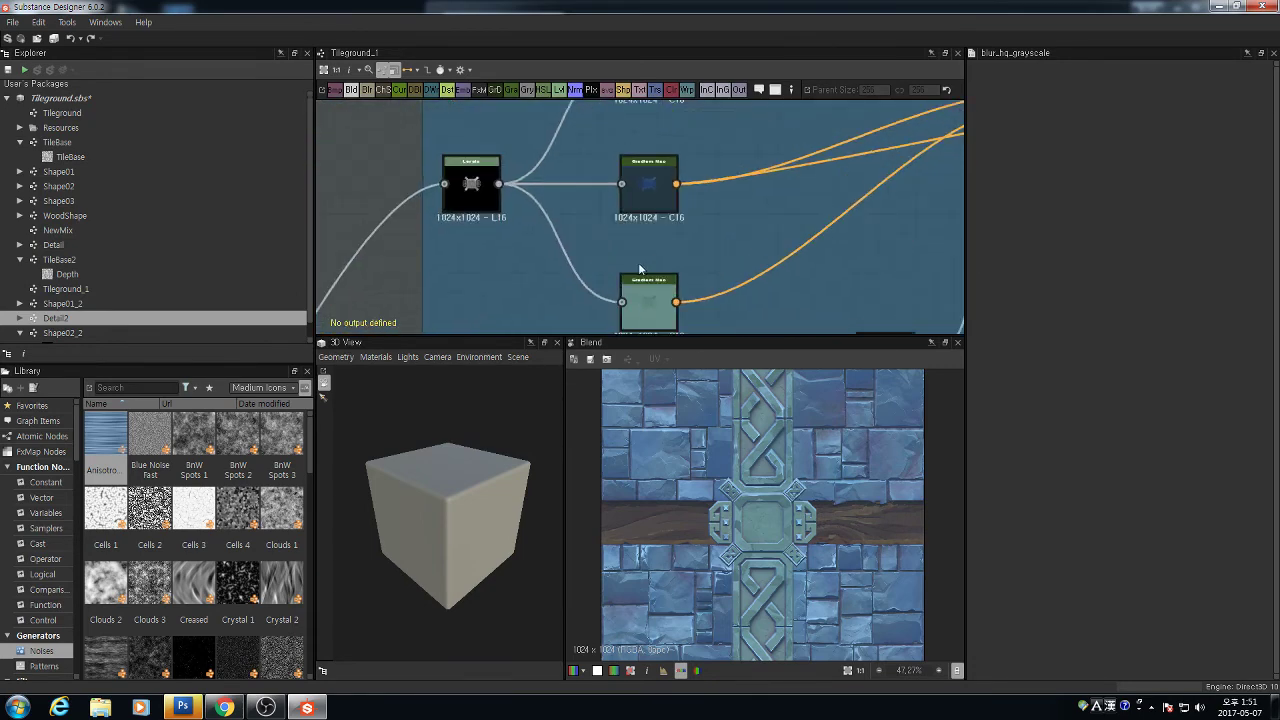
{"action": "middle_click_drag", "start_coordinate": [668, 308], "coordinate": [584, 190]}
{"action": "scroll", "coordinate": [616, 236], "scroll_direction": "down", "scroll_amount": 1}
{"action": "scroll", "coordinate": [616, 236], "scroll_direction": "up", "scroll_amount": 1}
{"action": "left_click", "coordinate": [573, 187]}
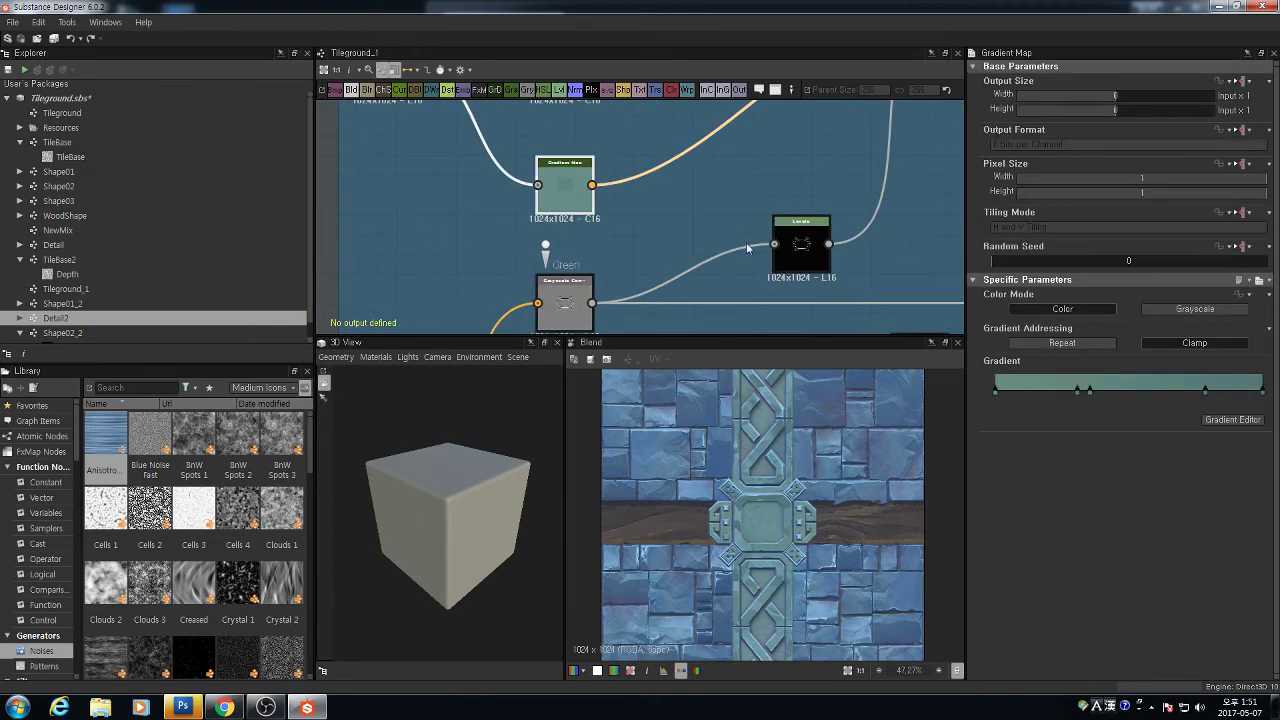
{"action": "left_click", "coordinate": [1230, 420]}
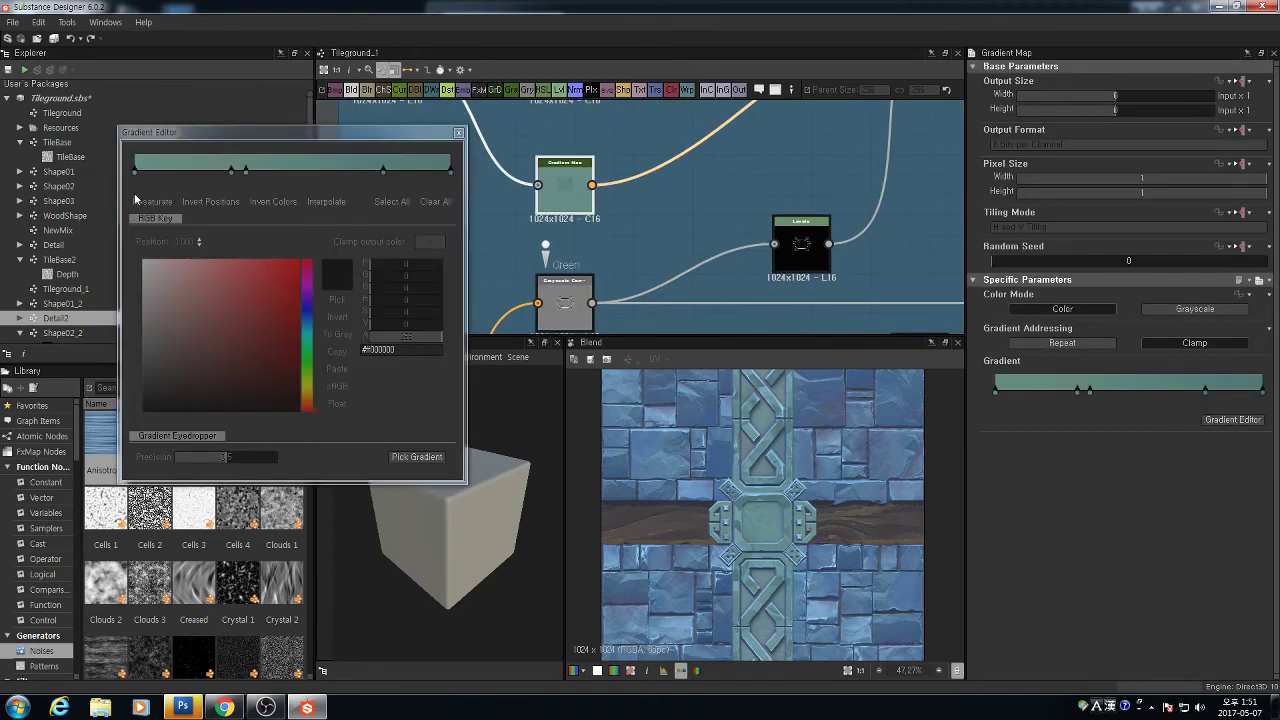
{"action": "left_click", "coordinate": [136, 175]}
{"action": "left_click_drag", "start_coordinate": [310, 362], "coordinate": [308, 400]}
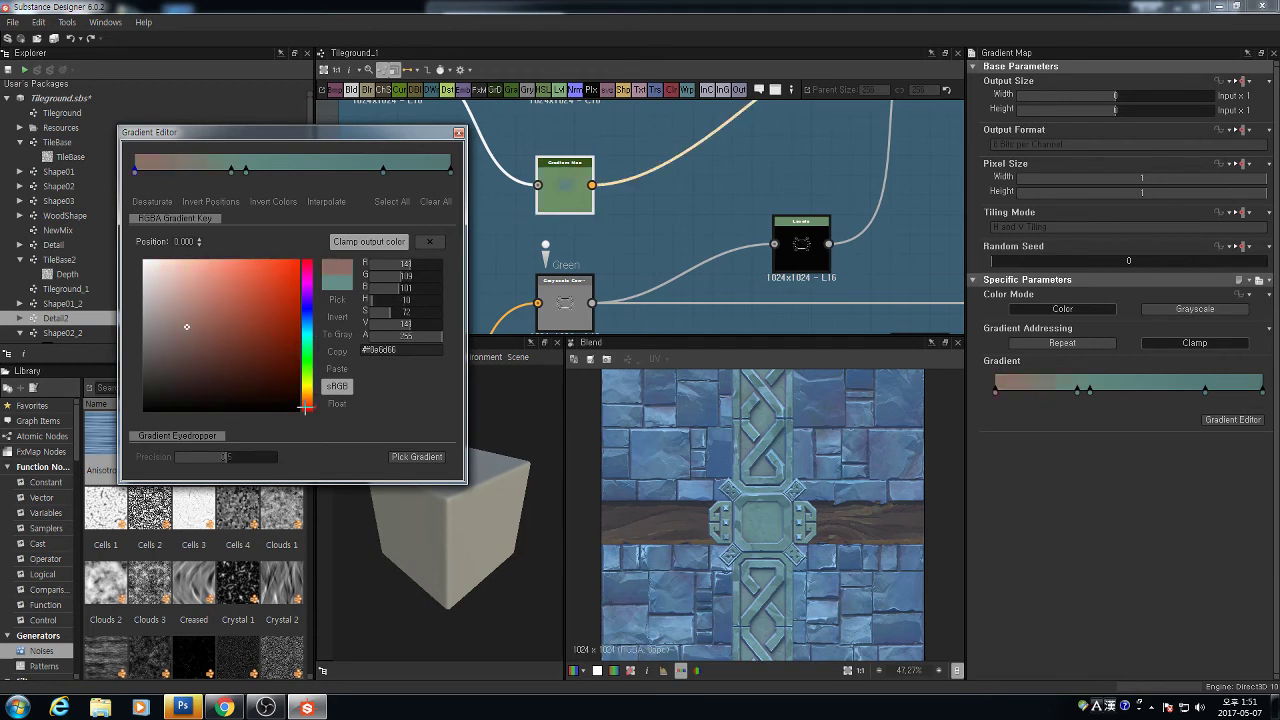
Shift the gradient keys at positions 0.307 and 0.354 to muted red, with hues of about 1 and 0
{"action": "left_click", "coordinate": [231, 171]}
{"action": "left_click", "coordinate": [308, 400]}
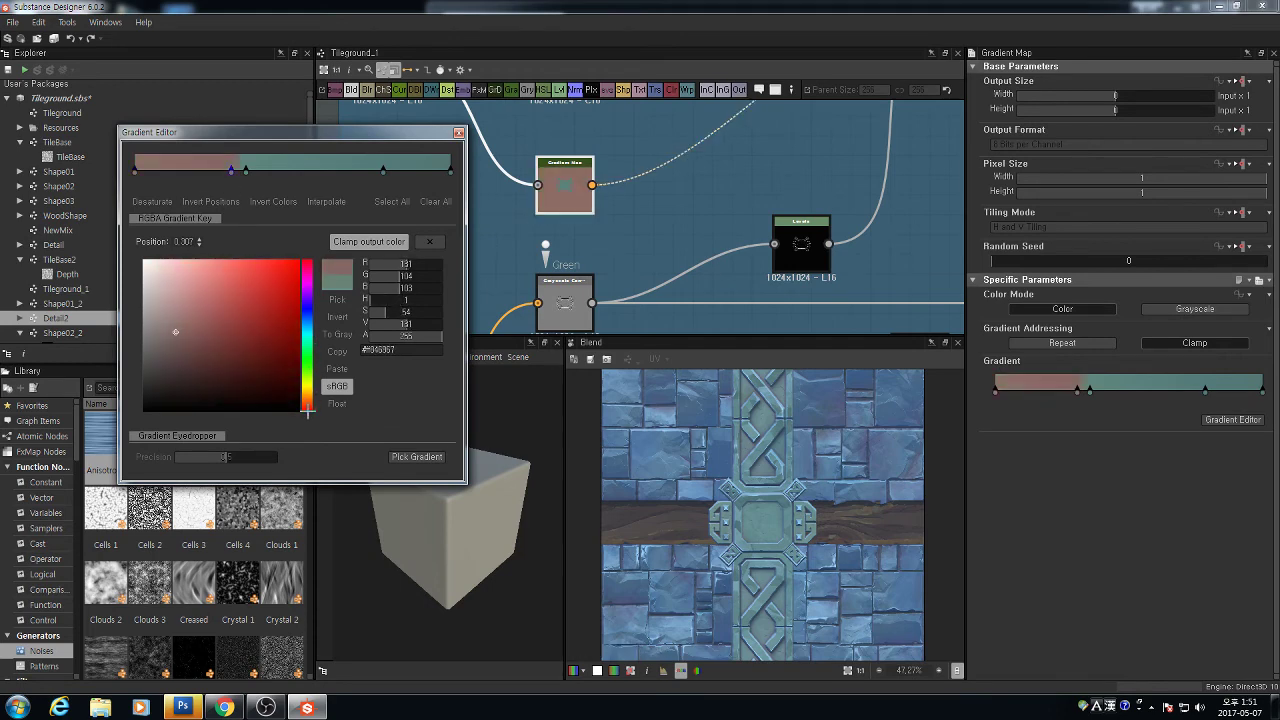
{"action": "left_click", "coordinate": [246, 171]}
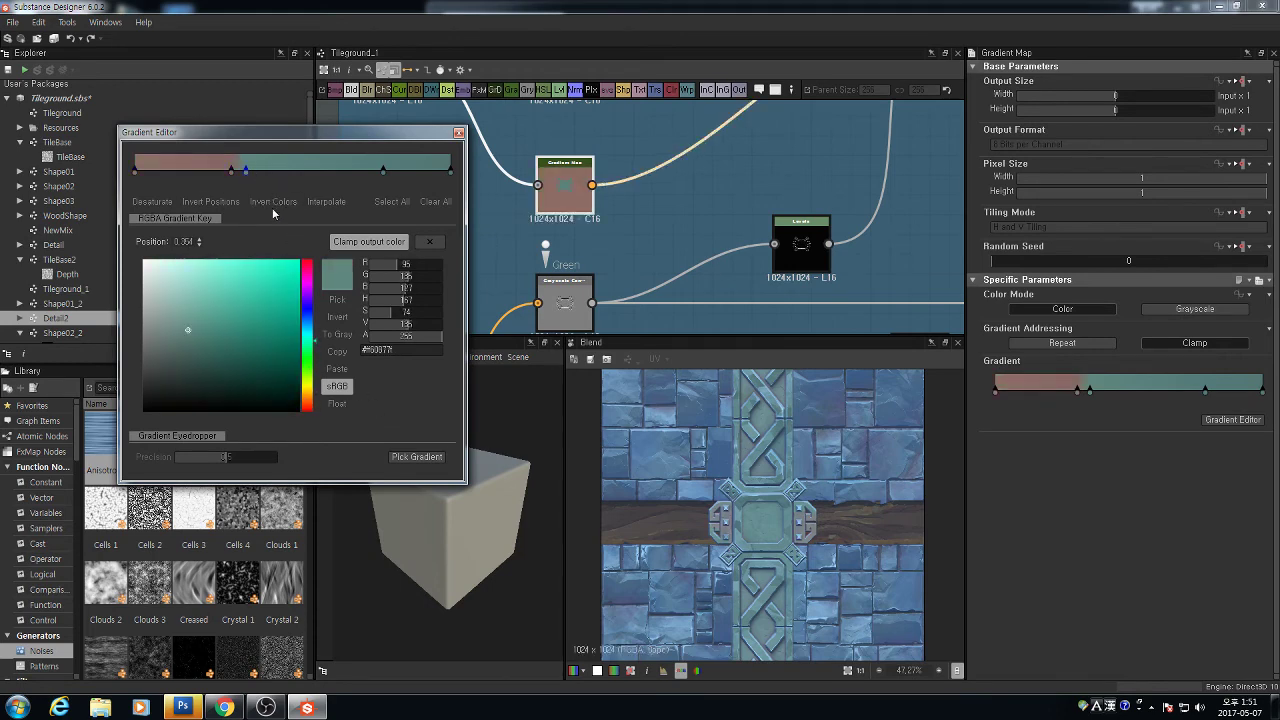
{"action": "left_click_drag", "start_coordinate": [305, 333], "coordinate": [308, 399]}
{"action": "scroll", "coordinate": [697, 443], "scroll_direction": "up", "scroll_amount": 5}
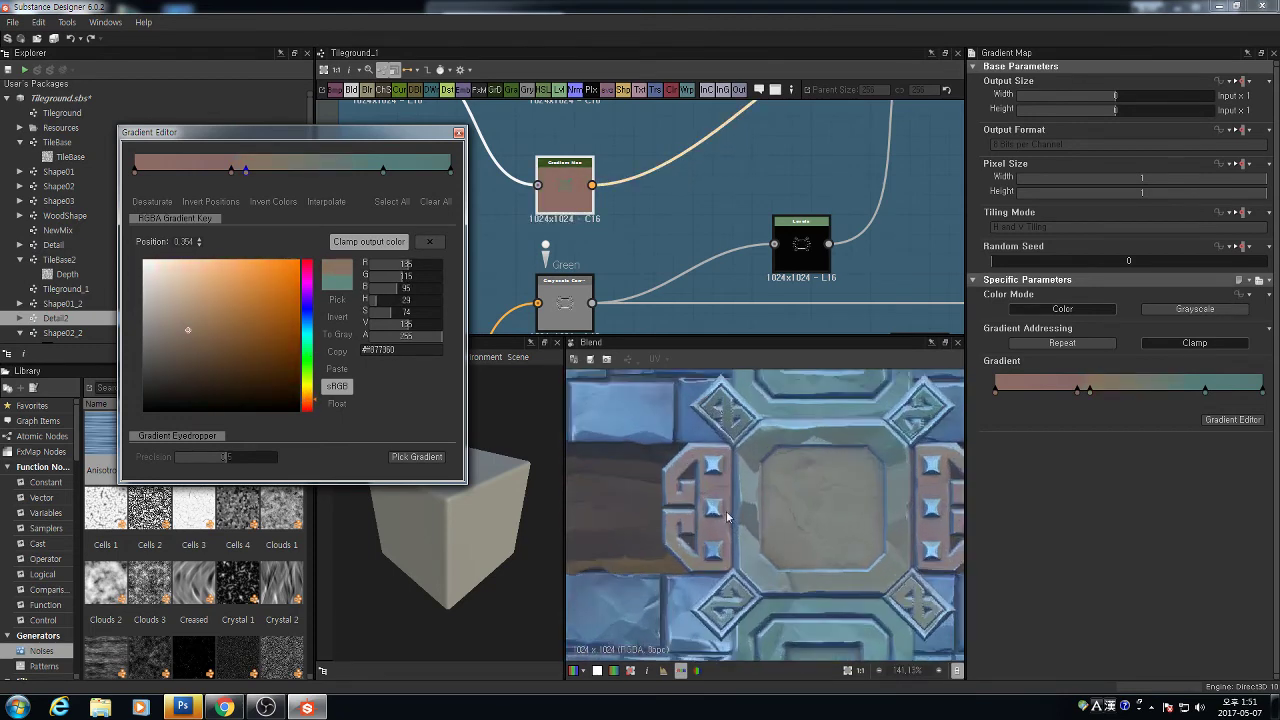
{"action": "scroll", "coordinate": [710, 460], "scroll_direction": "down", "scroll_amount": 2}
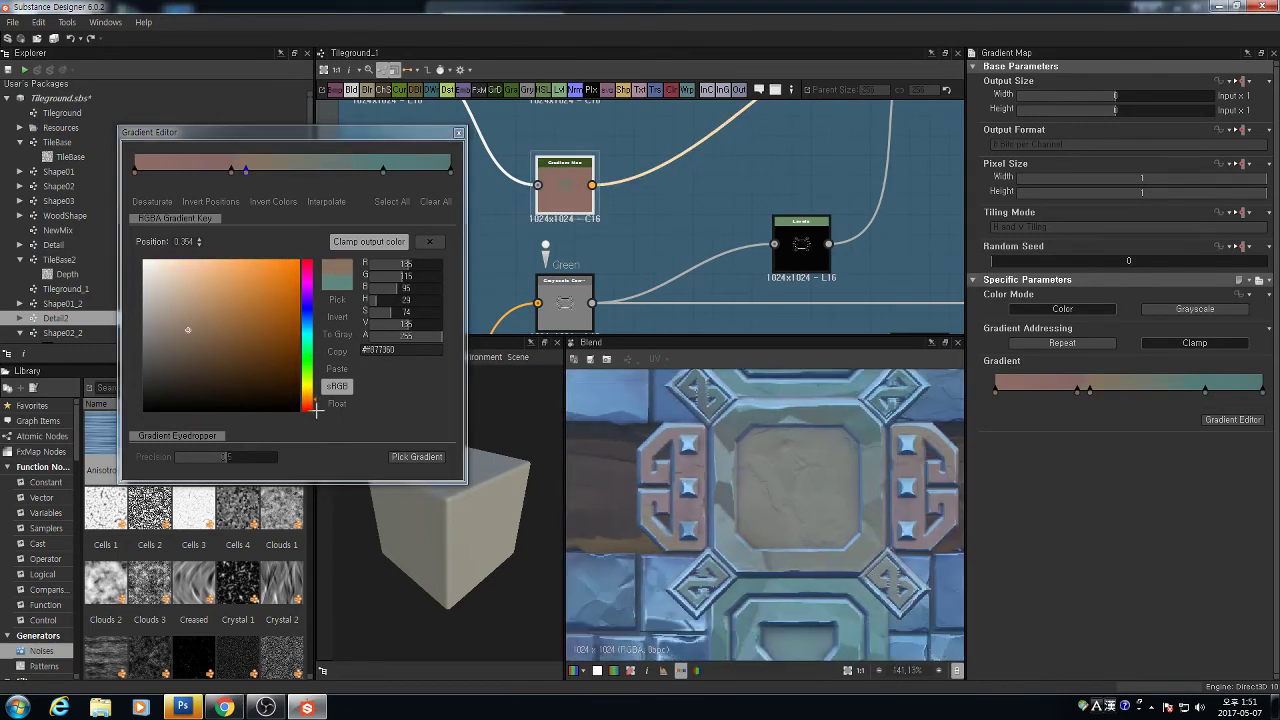
{"action": "left_click_drag", "start_coordinate": [316, 410], "coordinate": [306, 422]}
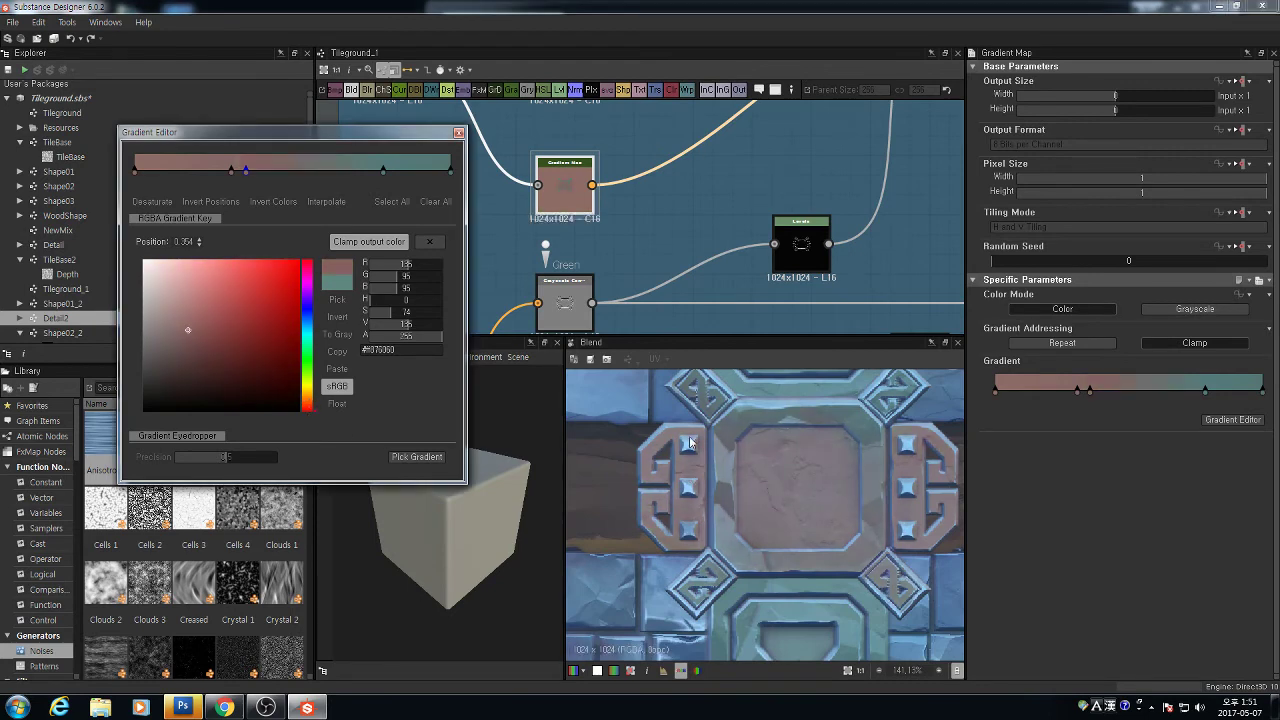
{"action": "scroll", "coordinate": [812, 455], "scroll_direction": "up", "scroll_amount": 2}
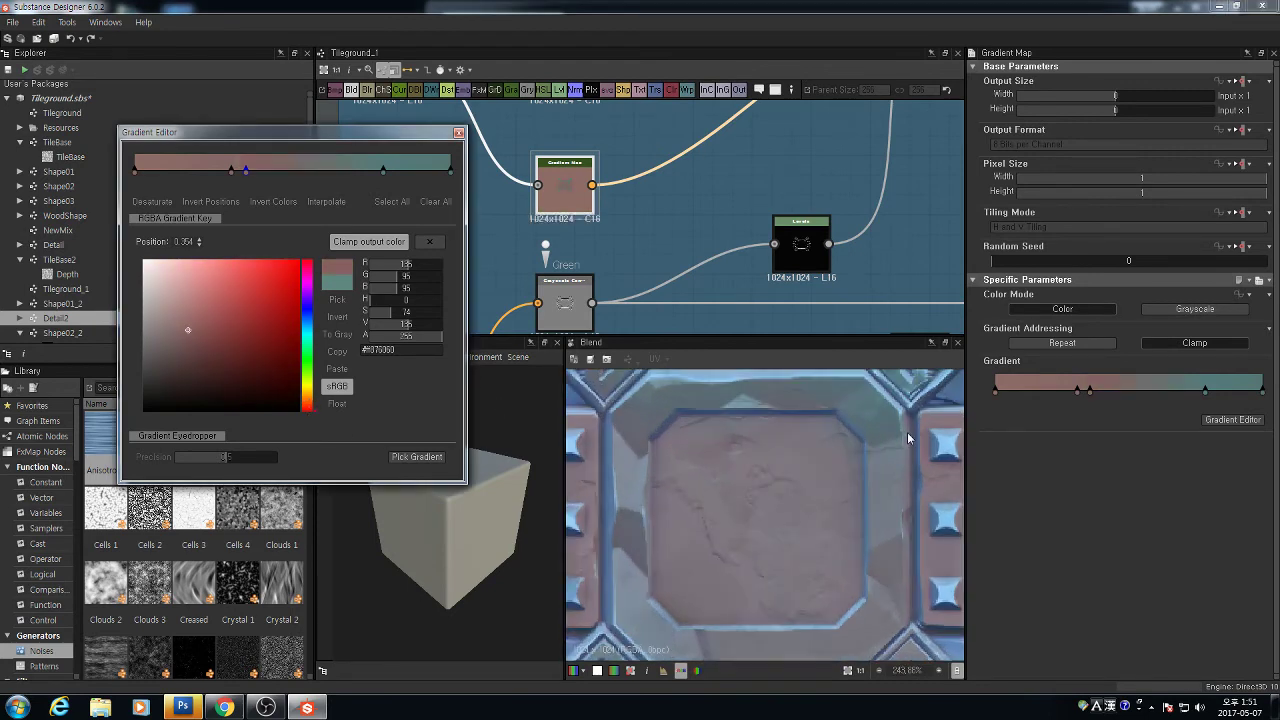
Shift the gradient keys at positions 0.707 and 1.000 to muted blue, with hues of about 237 and 223
{"action": "left_click", "coordinate": [383, 172]}
{"action": "left_click_drag", "start_coordinate": [310, 321], "coordinate": [316, 310]}
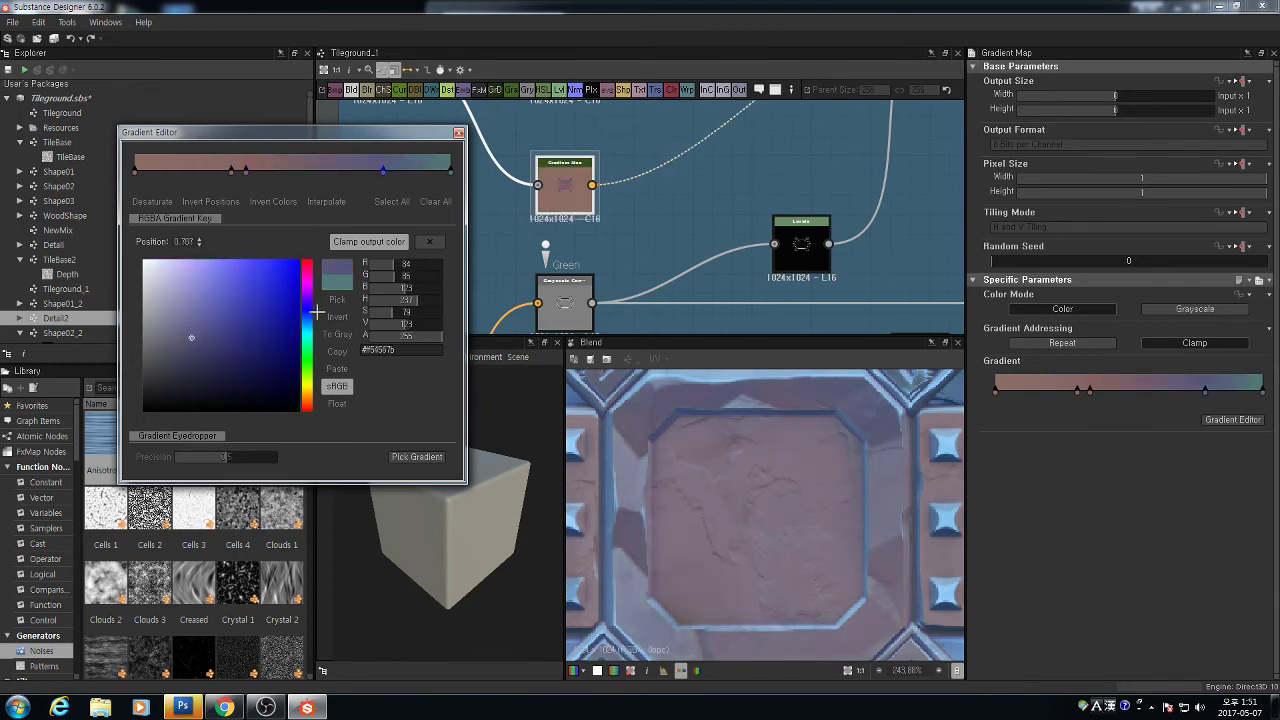
{"action": "left_click", "coordinate": [451, 173]}
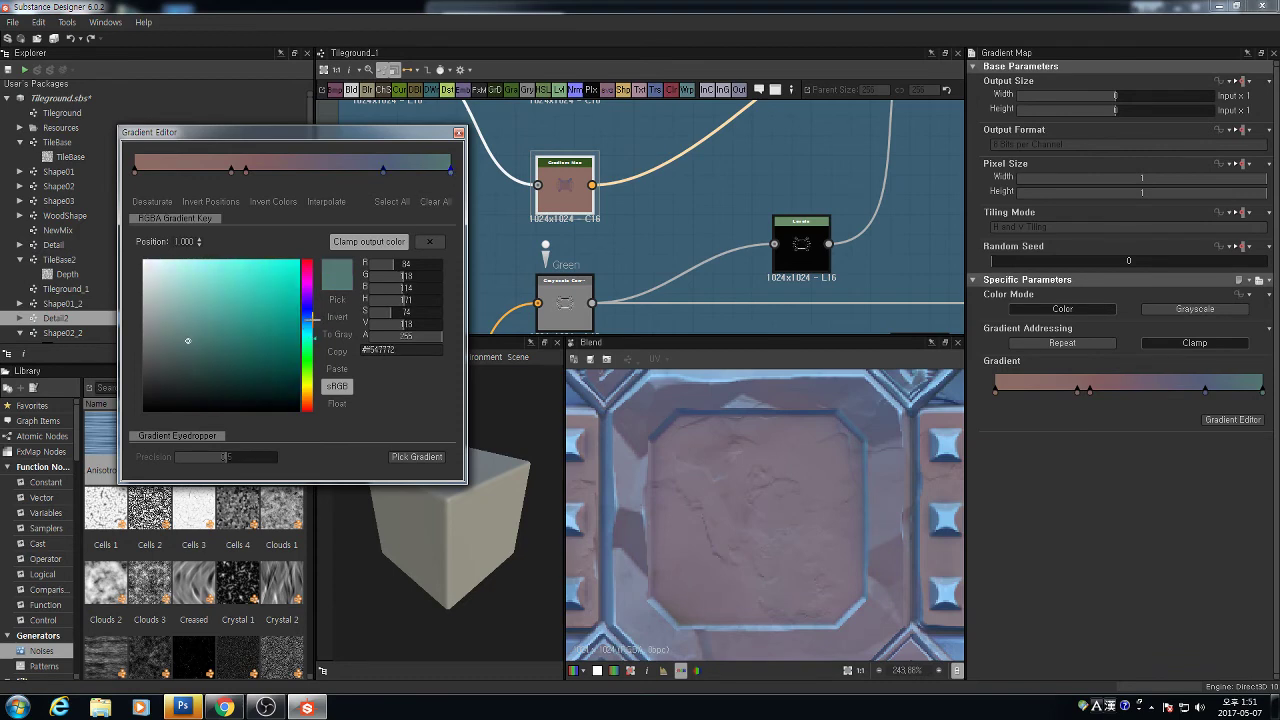
{"action": "left_click_drag", "start_coordinate": [313, 317], "coordinate": [312, 312]}
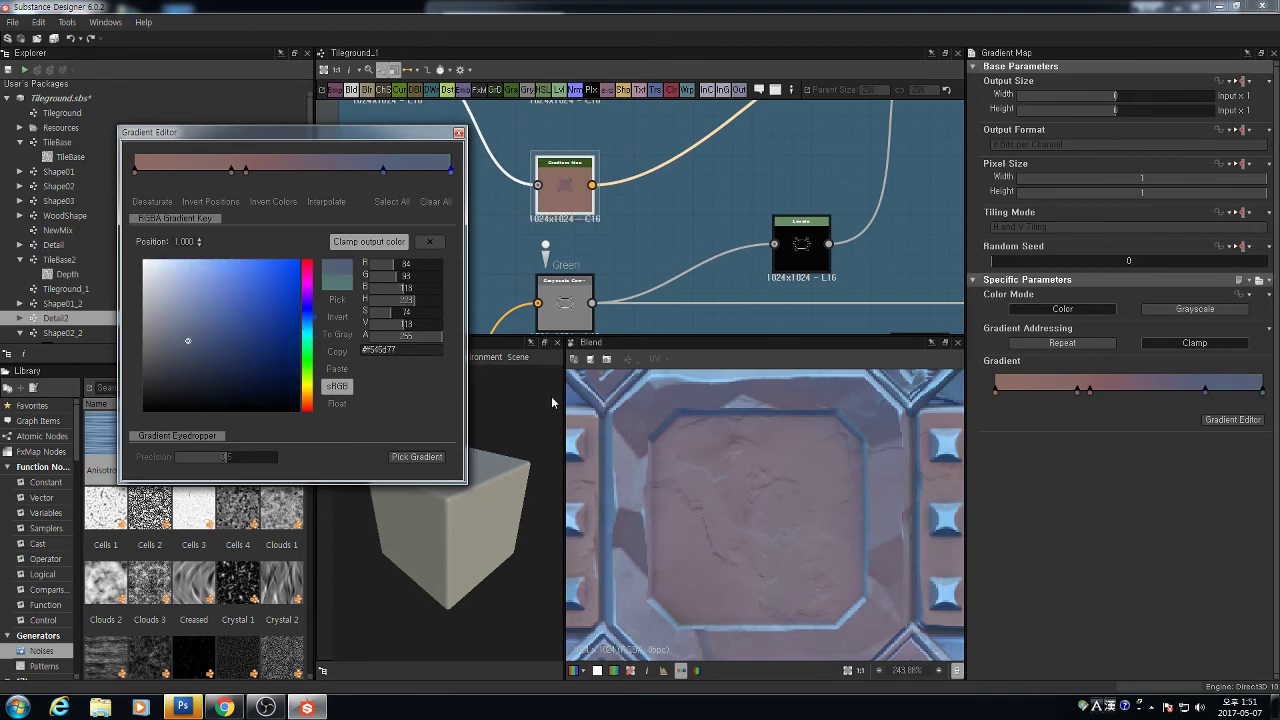
Try a muted blue hue on the gradient keys at positions 0.354, 0.307 and 0.000
{"action": "scroll", "coordinate": [827, 476], "scroll_direction": "down", "scroll_amount": 3}
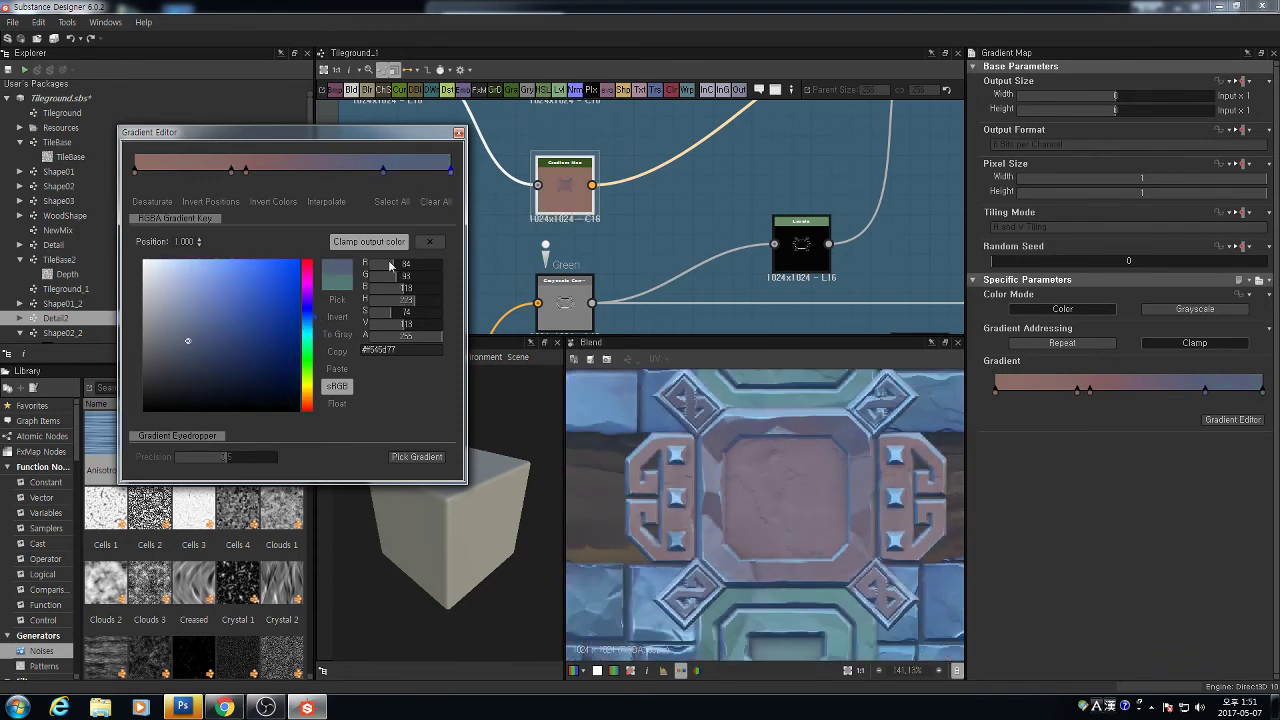
{"action": "left_click", "coordinate": [247, 172]}
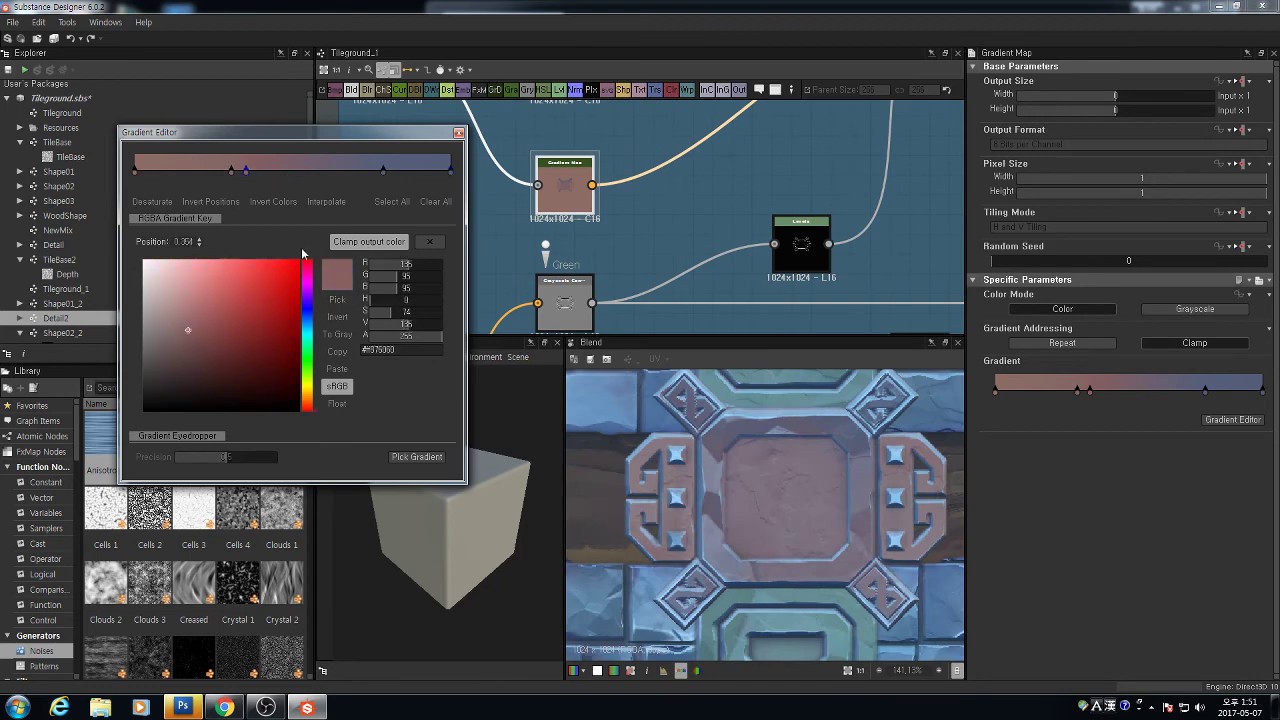
{"action": "left_click", "coordinate": [313, 317]}
{"action": "left_click", "coordinate": [313, 320]}
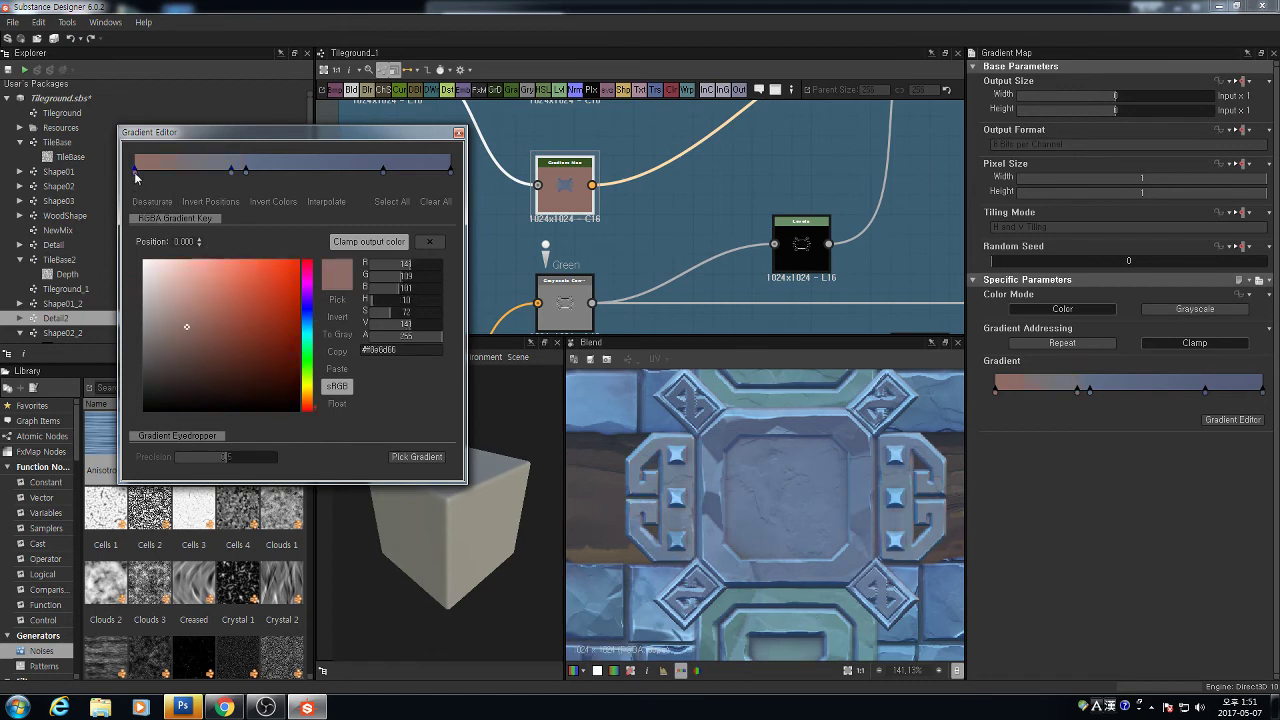
{"action": "left_click", "coordinate": [307, 320]}
{"action": "scroll", "coordinate": [755, 495], "scroll_direction": "down", "scroll_amount": 5}
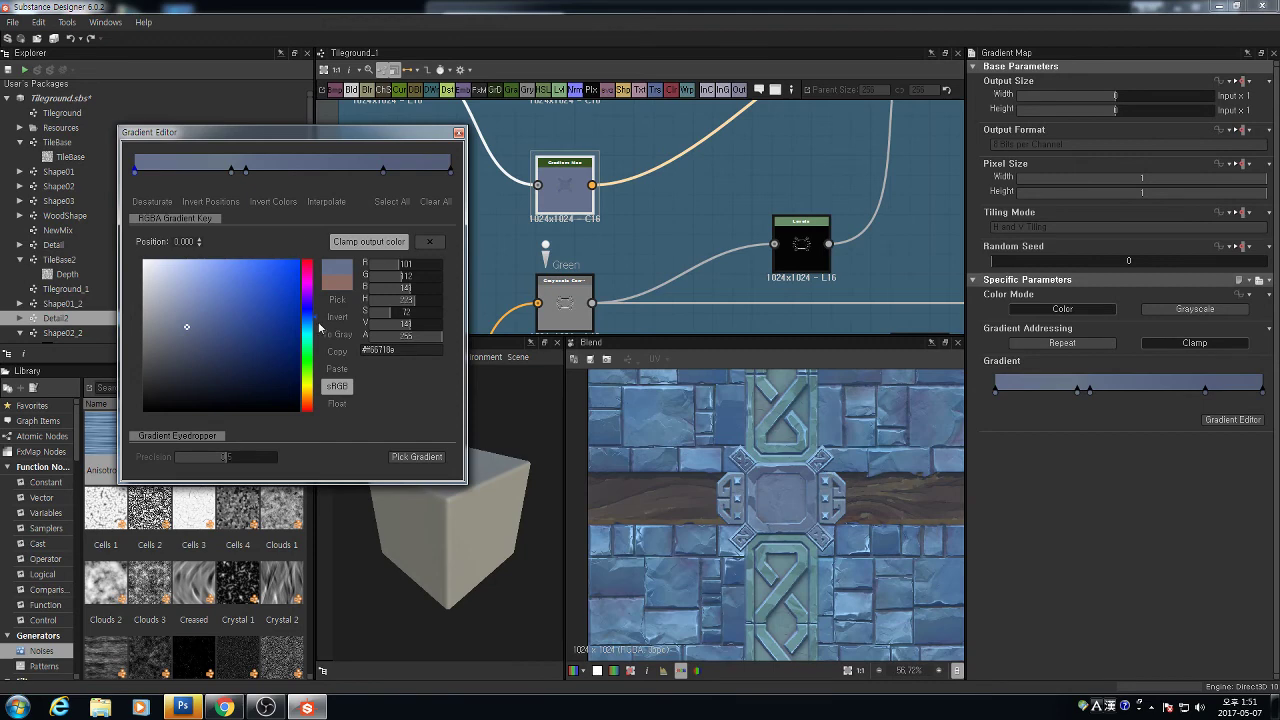
Set the gradient keys at positions 0.000, 0.307 and 0.354 to muted red with a hue of 0
{"action": "left_click_drag", "start_coordinate": [314, 322], "coordinate": [313, 430]}
{"action": "left_click", "coordinate": [231, 170]}
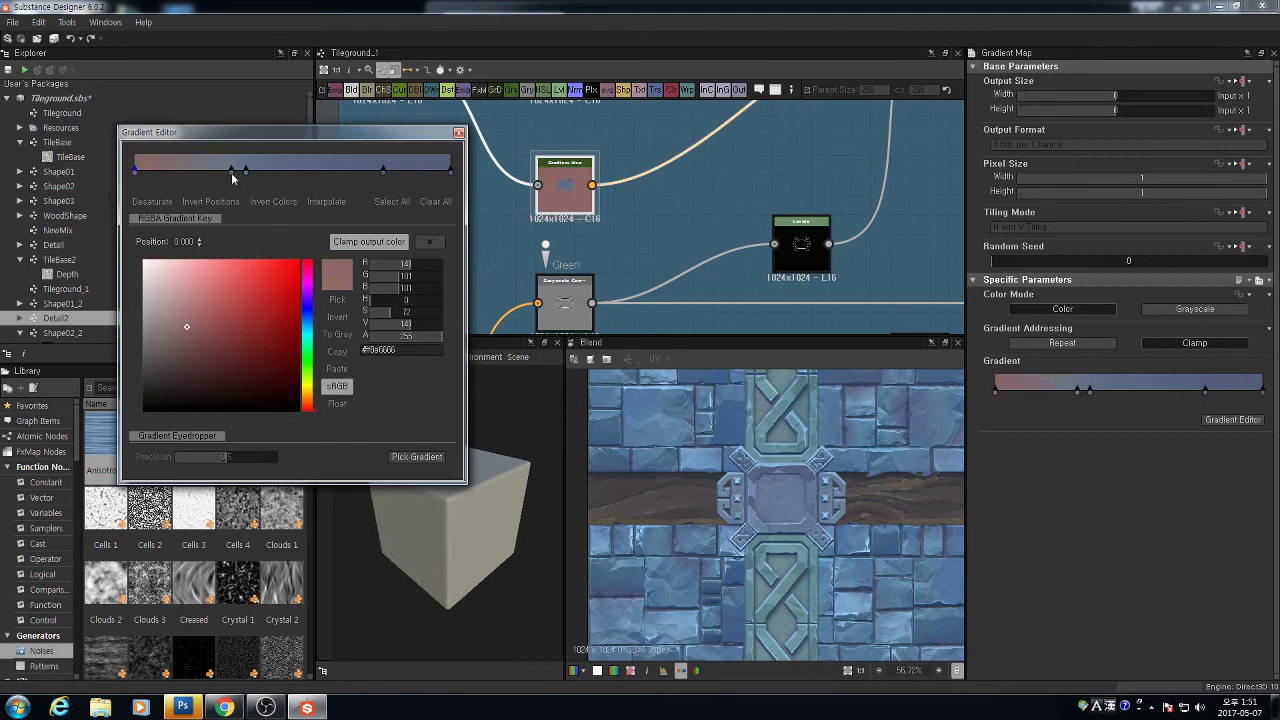
{"action": "left_click_drag", "start_coordinate": [307, 300], "coordinate": [302, 432]}
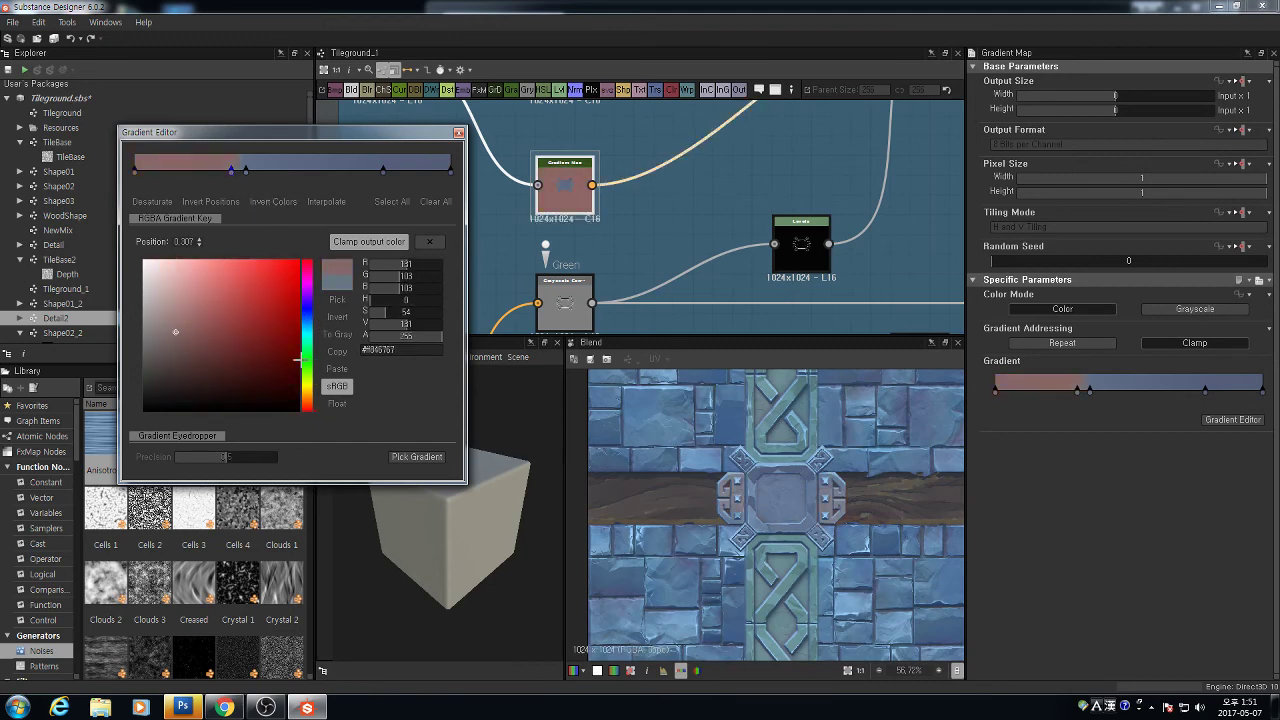
{"action": "left_click", "coordinate": [246, 170]}
{"action": "left_click_drag", "start_coordinate": [311, 300], "coordinate": [307, 412]}
{"action": "scroll", "coordinate": [822, 527], "scroll_direction": "up", "scroll_amount": 5}
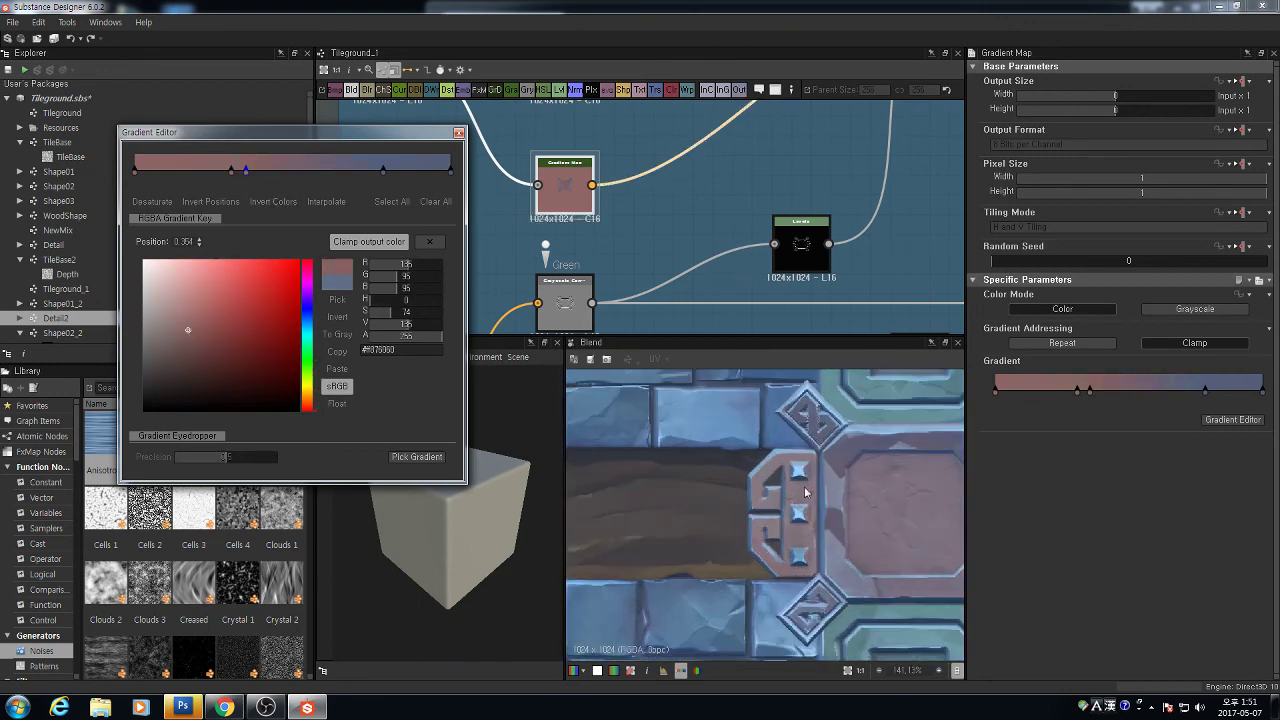
{"action": "middle_click_drag", "start_coordinate": [803, 497], "coordinate": [751, 463]}
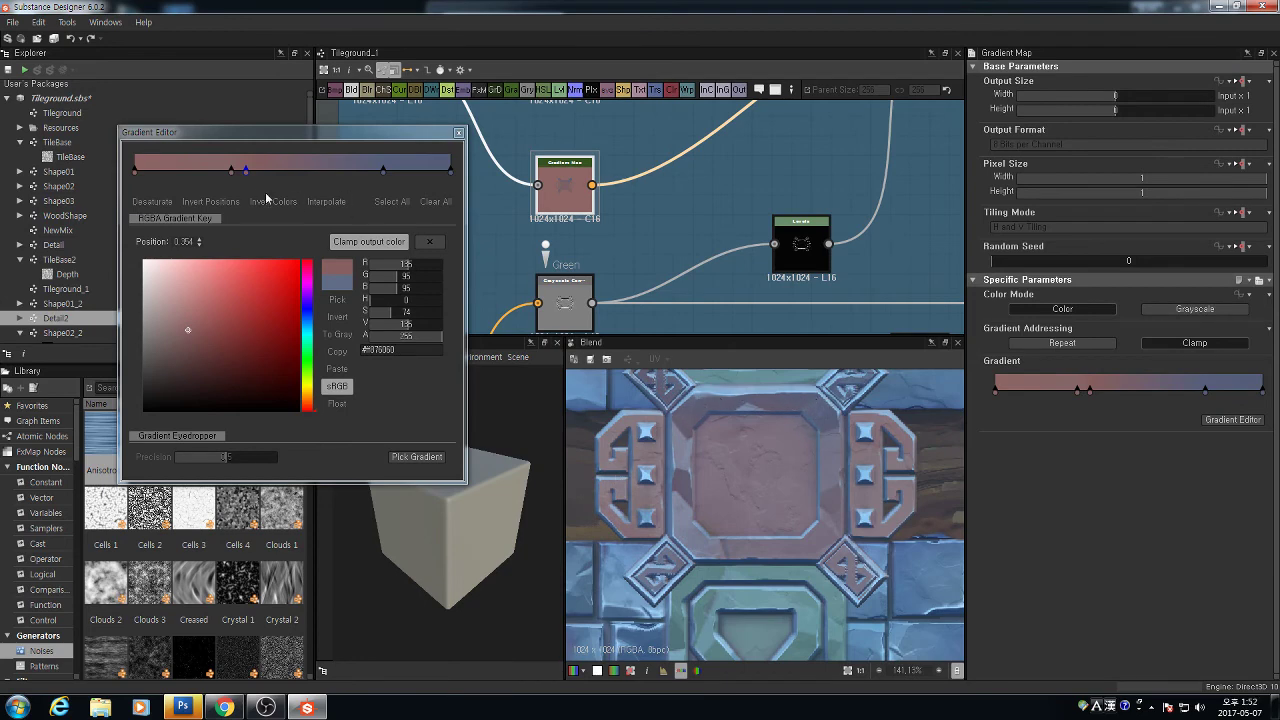
Recolor the gradient key at position 0.354 to a muted purple sampled from between the red and blue parts of the gradient
{"action": "scroll", "coordinate": [647, 453], "scroll_direction": "up", "scroll_amount": 4}
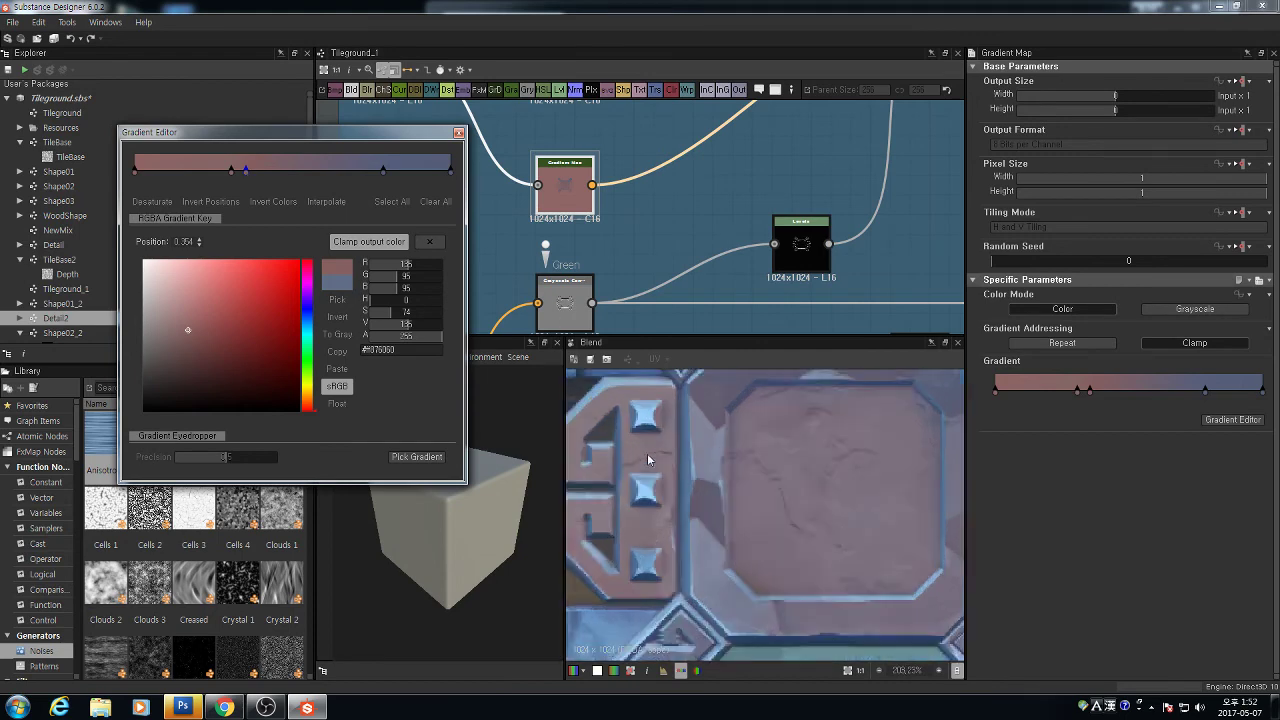
{"action": "scroll", "coordinate": [765, 454], "scroll_direction": "down", "scroll_amount": 5}
{"action": "scroll", "coordinate": [735, 441], "scroll_direction": "up", "scroll_amount": 5}
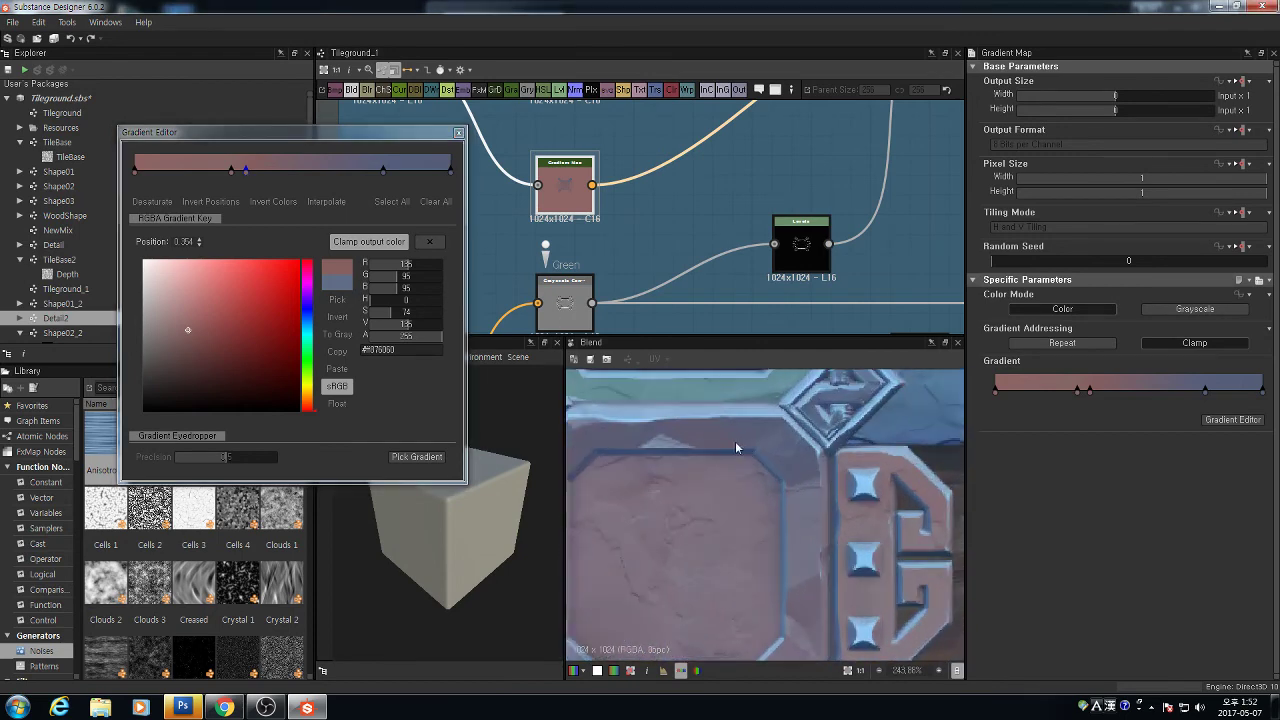
{"action": "left_click", "coordinate": [337, 299]}
{"action": "left_click", "coordinate": [330, 163]}
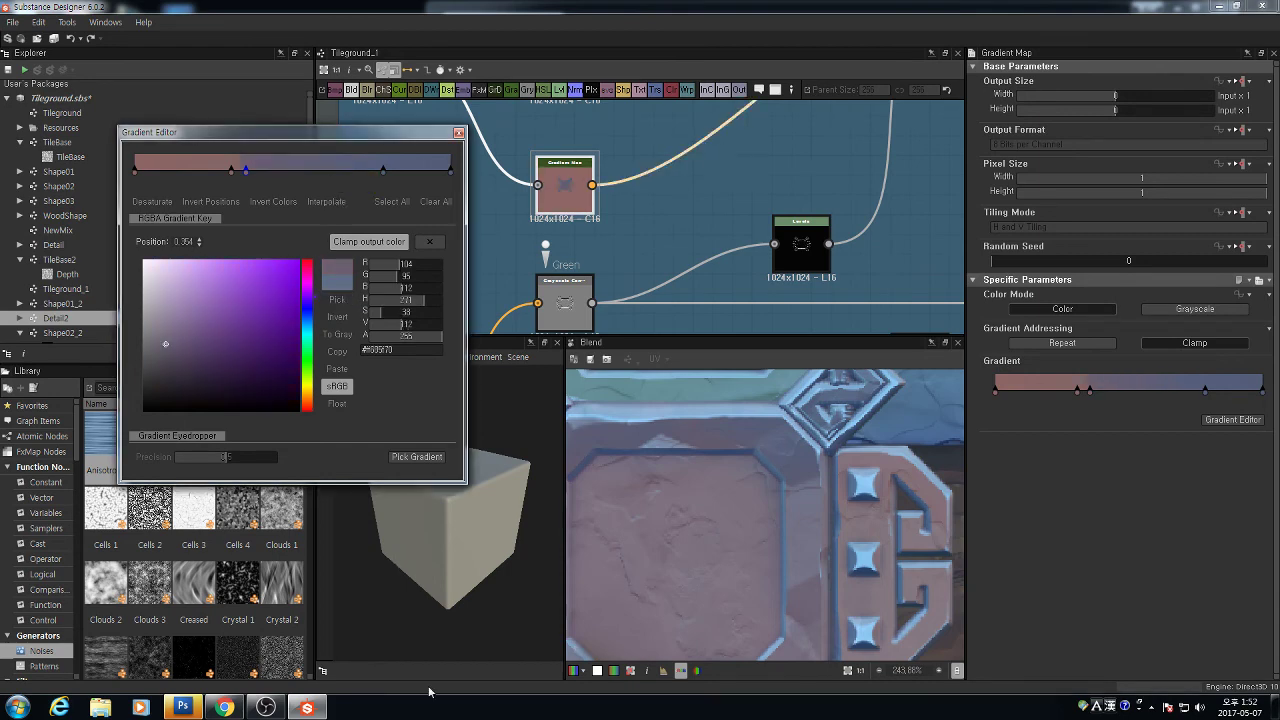
{"action": "middle_click_drag", "start_coordinate": [752, 584], "coordinate": [959, 521]}
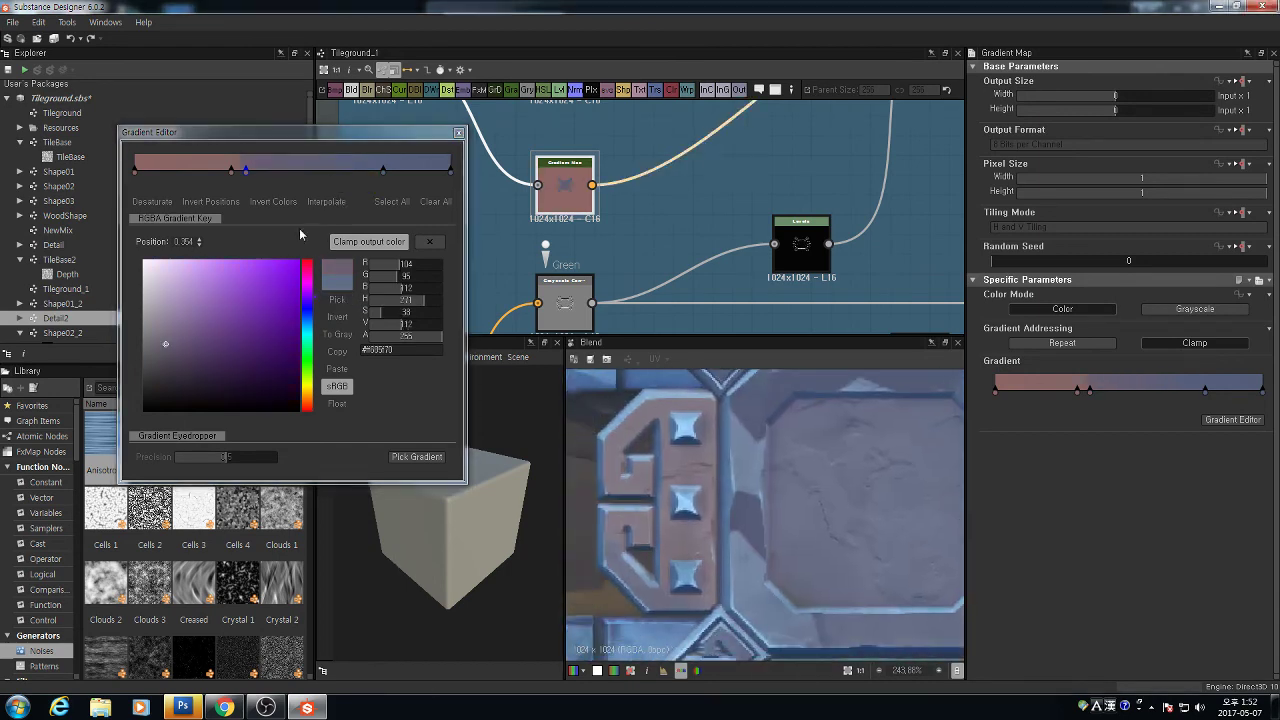
Sample softer colors from the gradient for the keys at 0.307 and 0.000: muted purple #6a5f6f and dusty red #7d6369
{"action": "left_click", "coordinate": [232, 171]}
{"action": "left_click", "coordinate": [337, 299]}
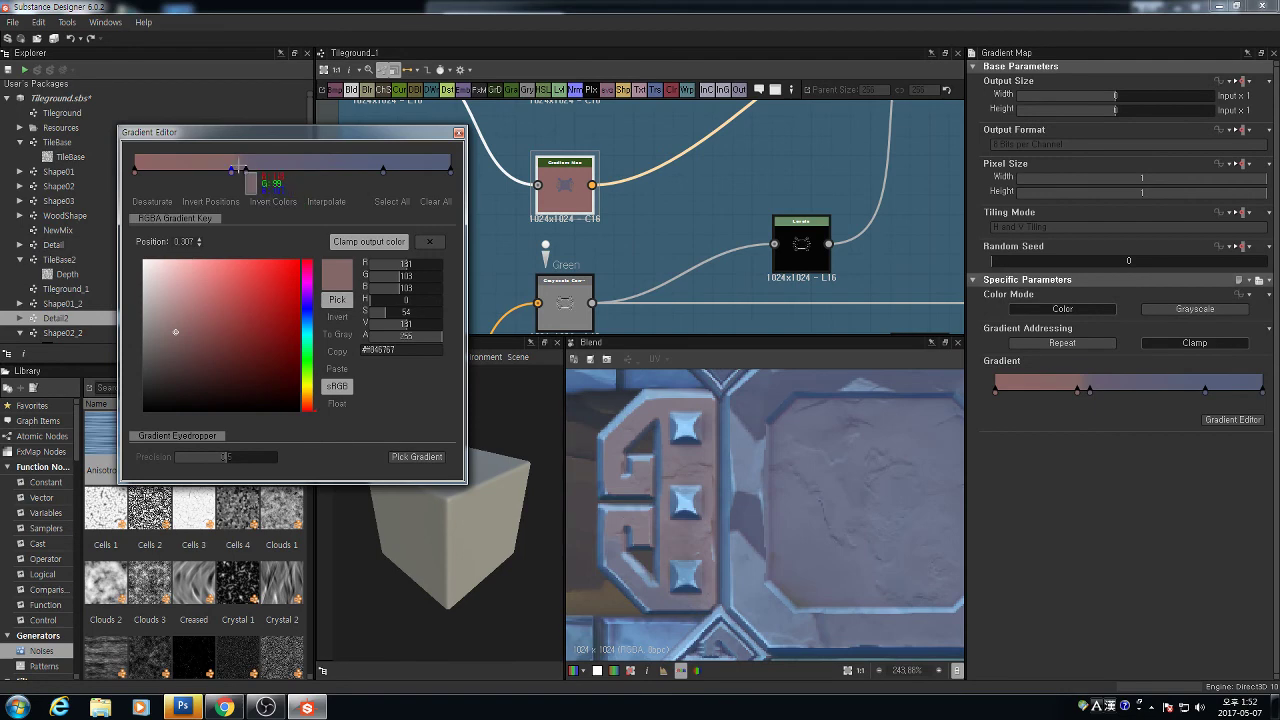
{"action": "left_click", "coordinate": [238, 165]}
{"action": "left_click", "coordinate": [135, 172]}
{"action": "left_click", "coordinate": [337, 299]}
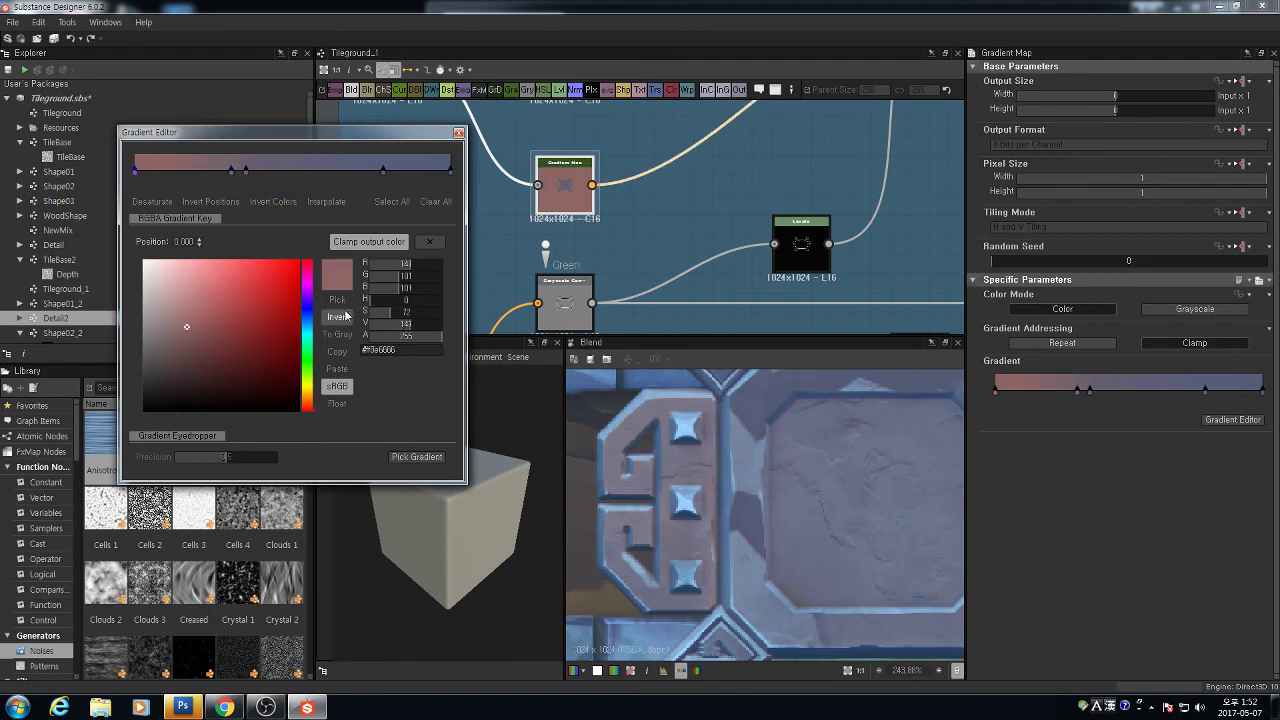
{"action": "left_click", "coordinate": [196, 168]}
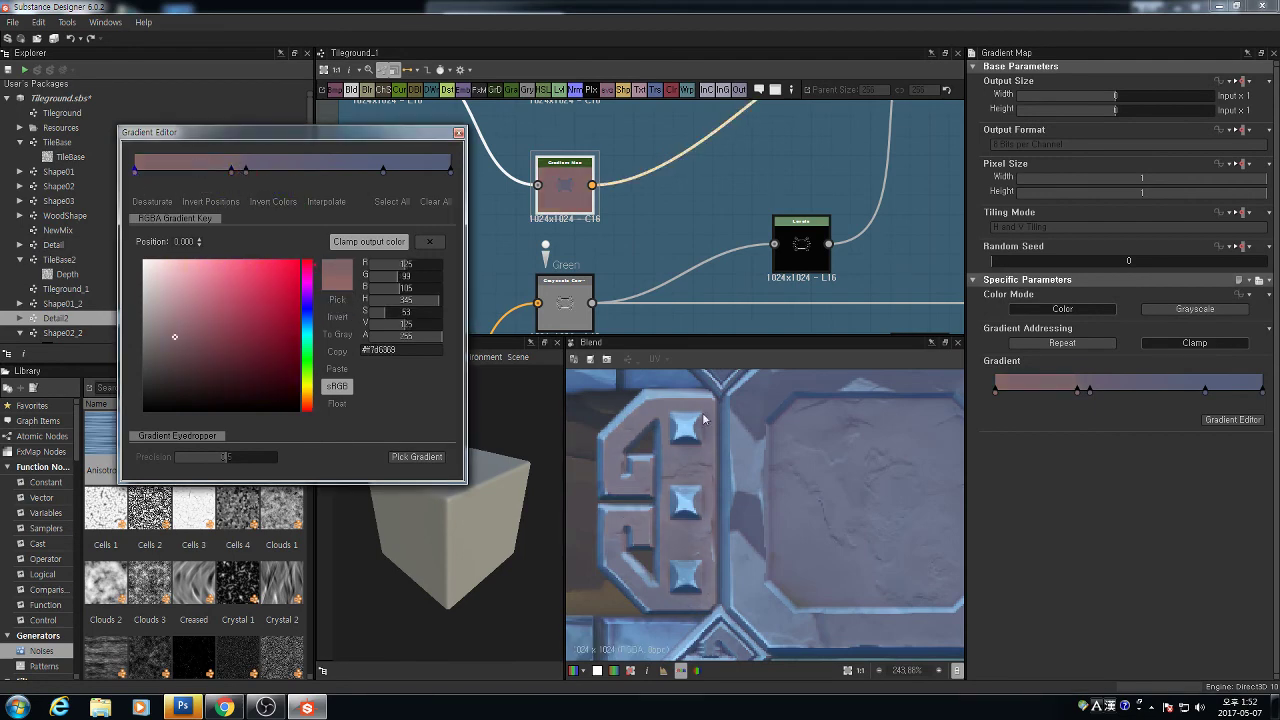
{"action": "scroll", "coordinate": [770, 476], "scroll_direction": "down", "scroll_amount": 6}
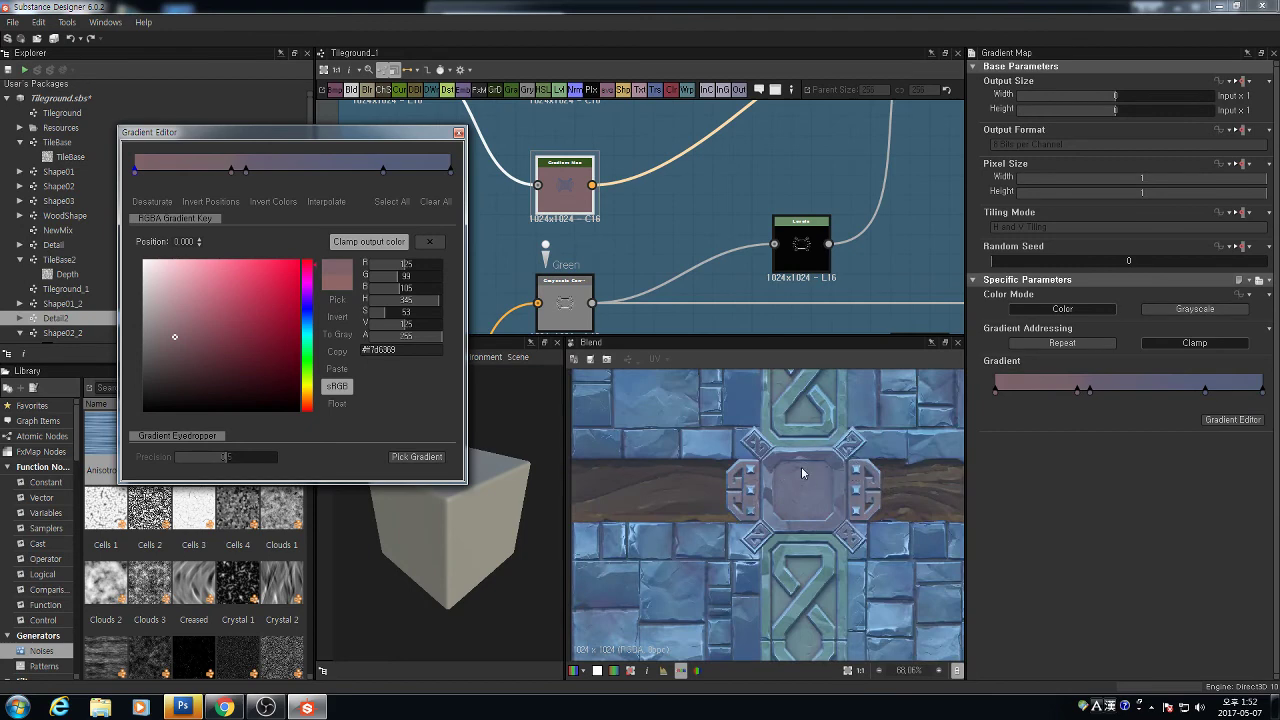
Resample the gradient key at position 0.000 from the gradient, then darken it to plum with hue 327 and saturation 85
{"action": "left_click", "coordinate": [231, 169]}
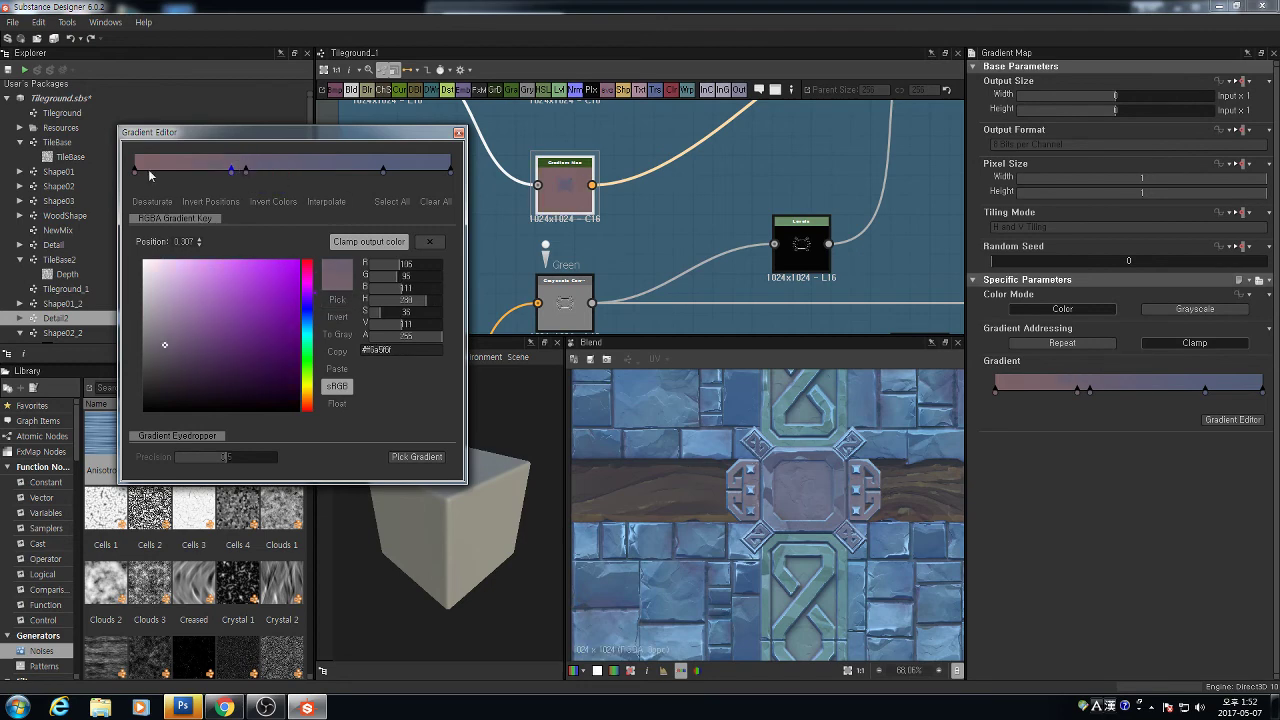
{"action": "left_click", "coordinate": [135, 170]}
{"action": "left_click", "coordinate": [339, 302]}
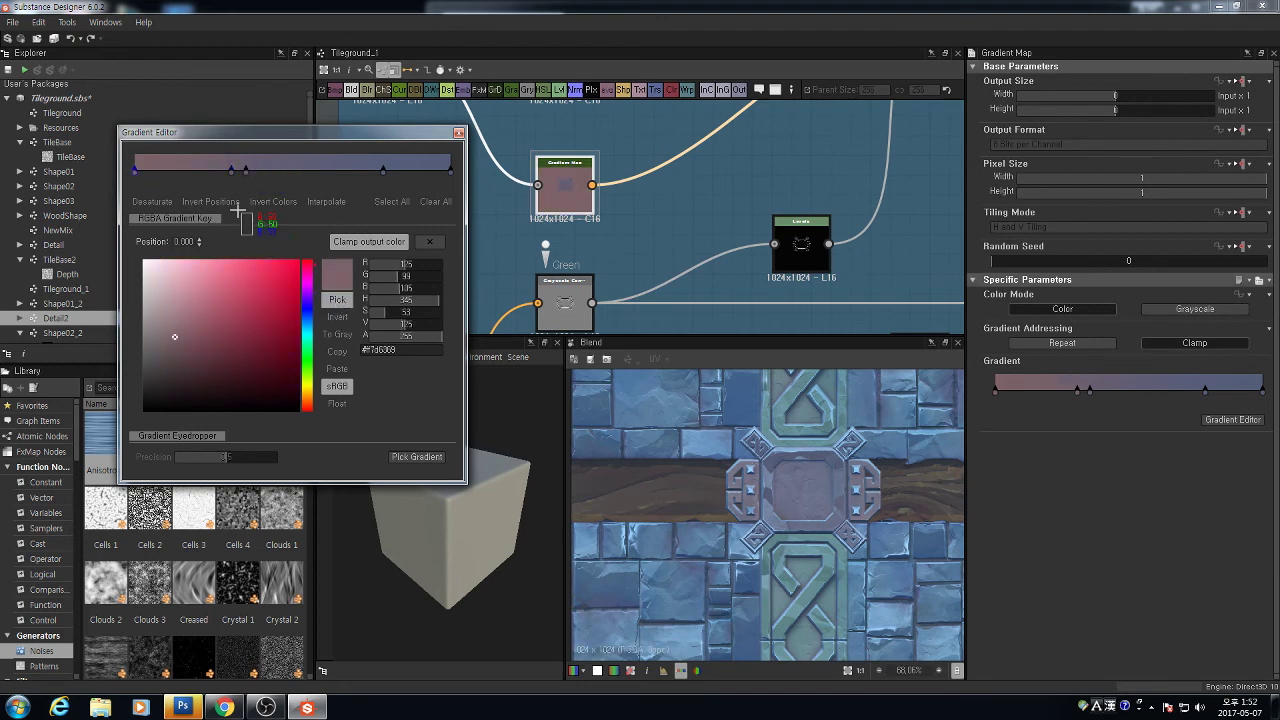
{"action": "left_click", "coordinate": [182, 165]}
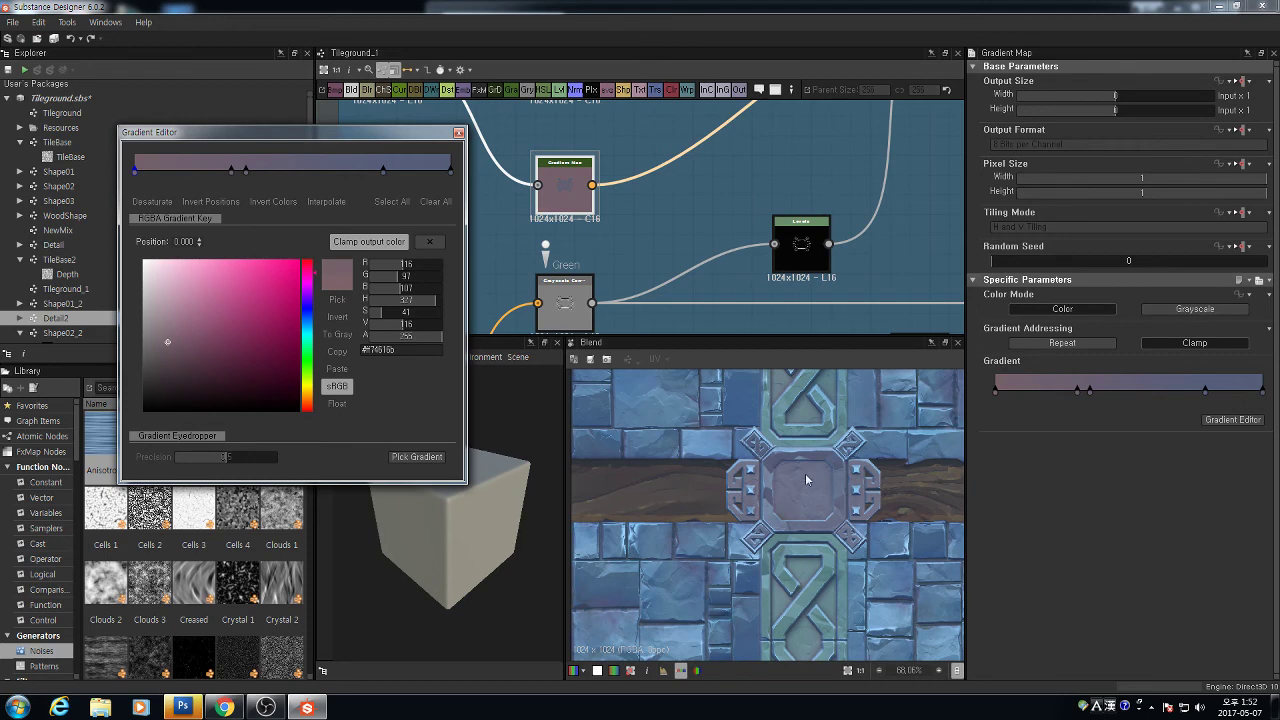
{"action": "left_click", "coordinate": [195, 350]}
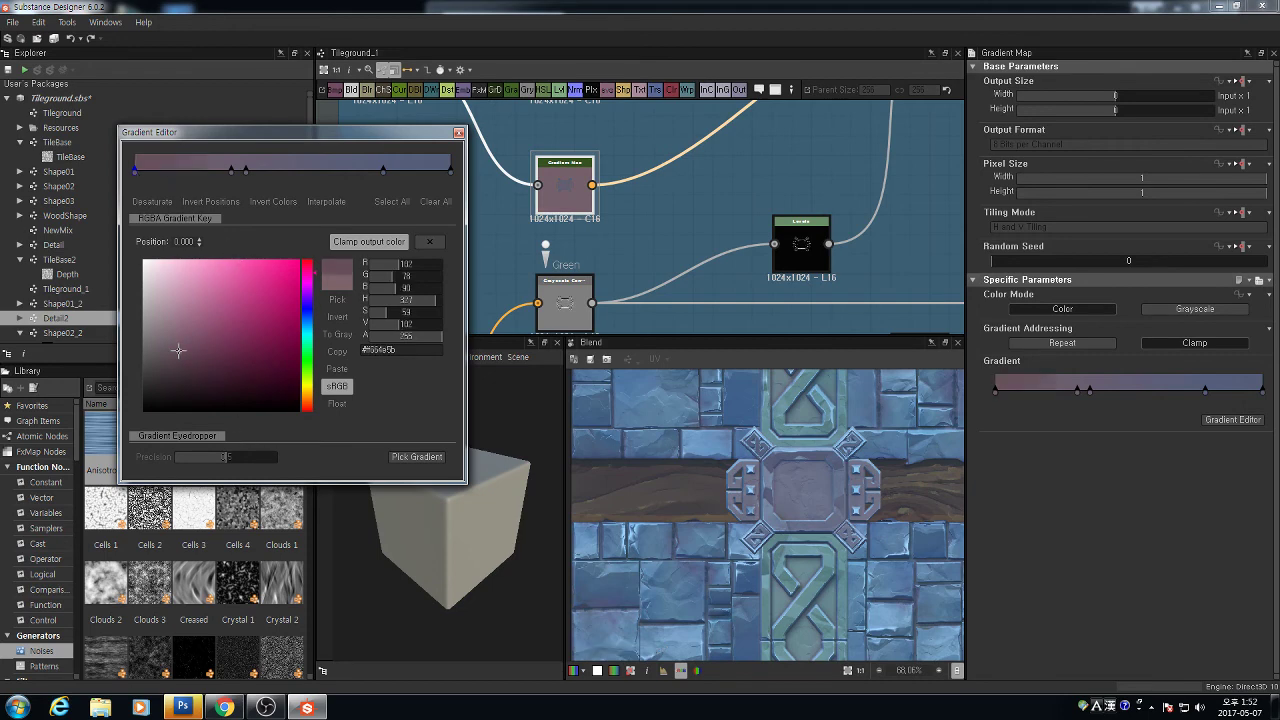
{"action": "scroll", "coordinate": [714, 506], "scroll_direction": "down", "scroll_amount": 5}
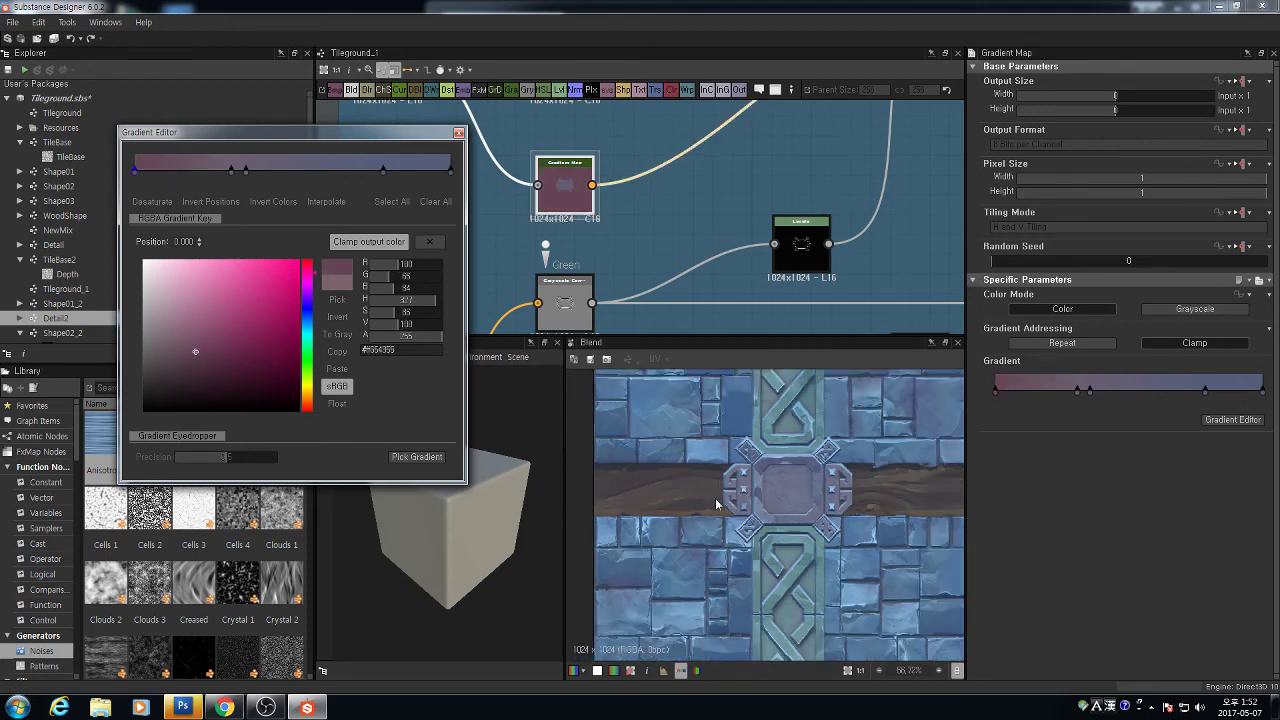
{"action": "scroll", "coordinate": [787, 515], "scroll_direction": "up", "scroll_amount": 4}
{"action": "scroll", "coordinate": [787, 515], "scroll_direction": "up", "scroll_amount": 4}
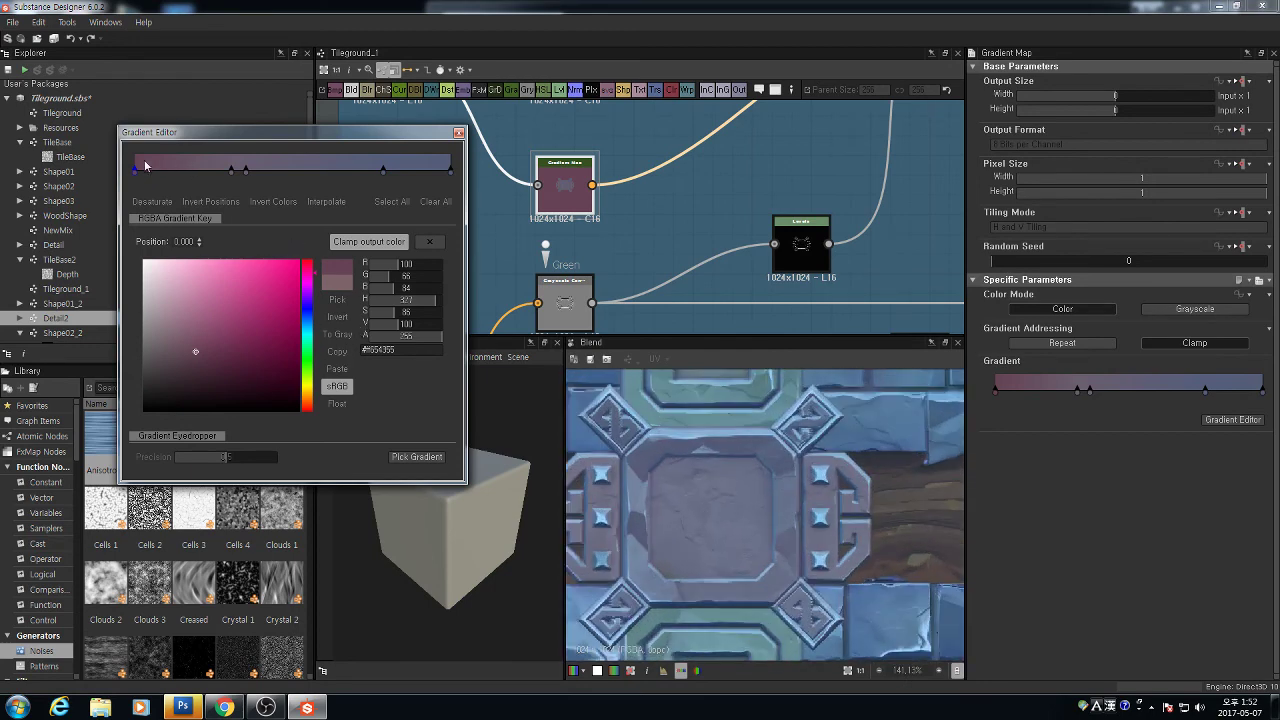
Darken the gradient key at position 0.307 to muted purple #534759 and close the gradient editor
{"action": "left_click", "coordinate": [231, 174]}
{"action": "left_click", "coordinate": [176, 360]}
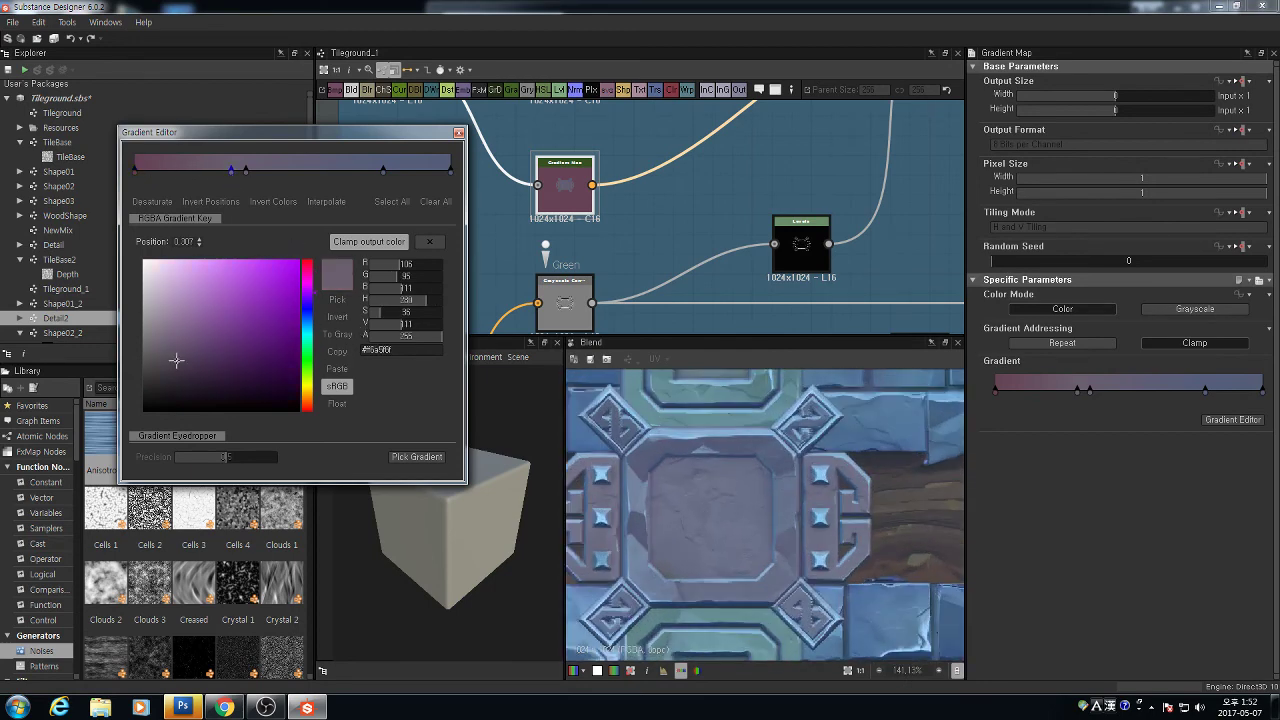
{"action": "left_click", "coordinate": [185, 349]}
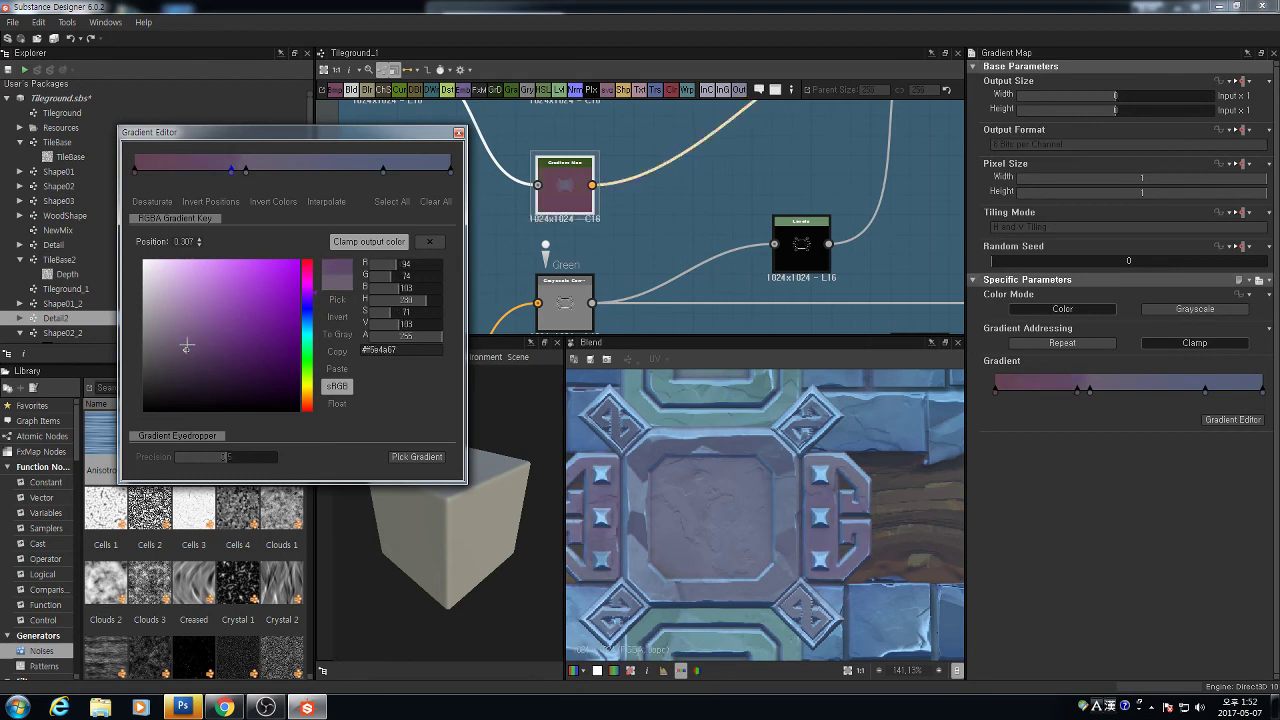
{"action": "left_click", "coordinate": [173, 356]}
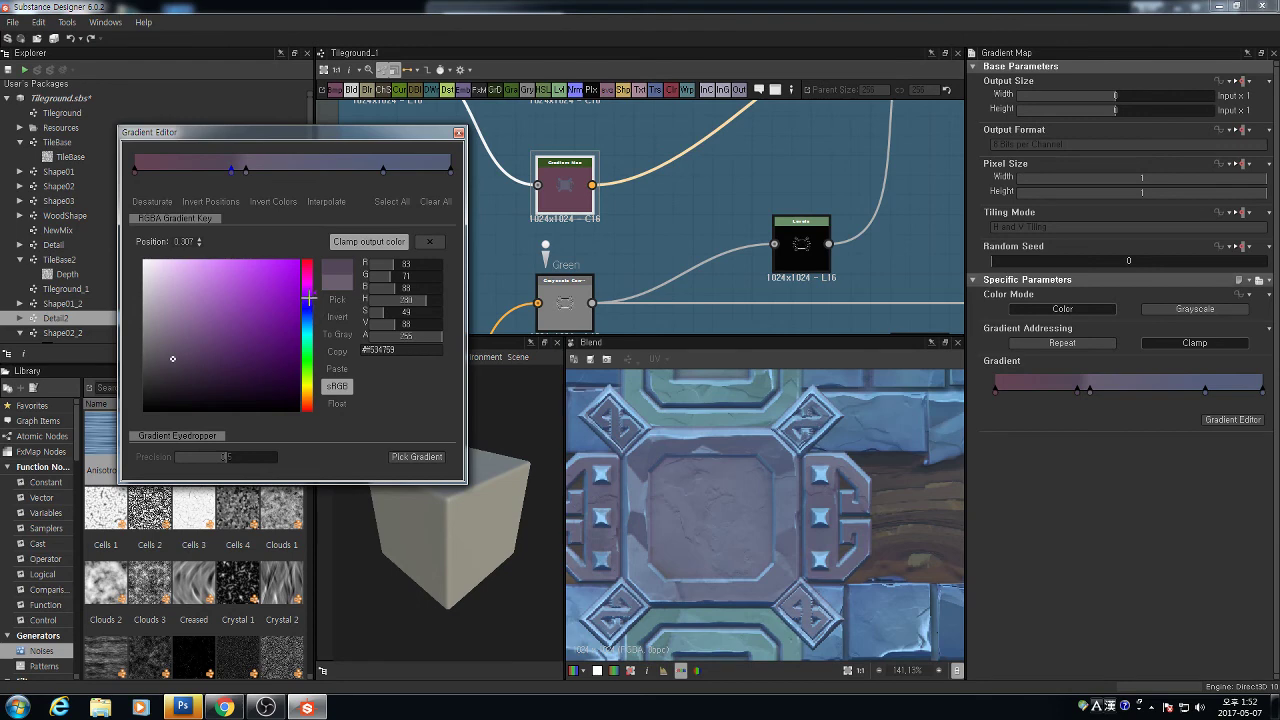
{"action": "scroll", "coordinate": [858, 445], "scroll_direction": "down", "scroll_amount": 3}
{"action": "scroll", "coordinate": [860, 440], "scroll_direction": "down", "scroll_amount": 2}
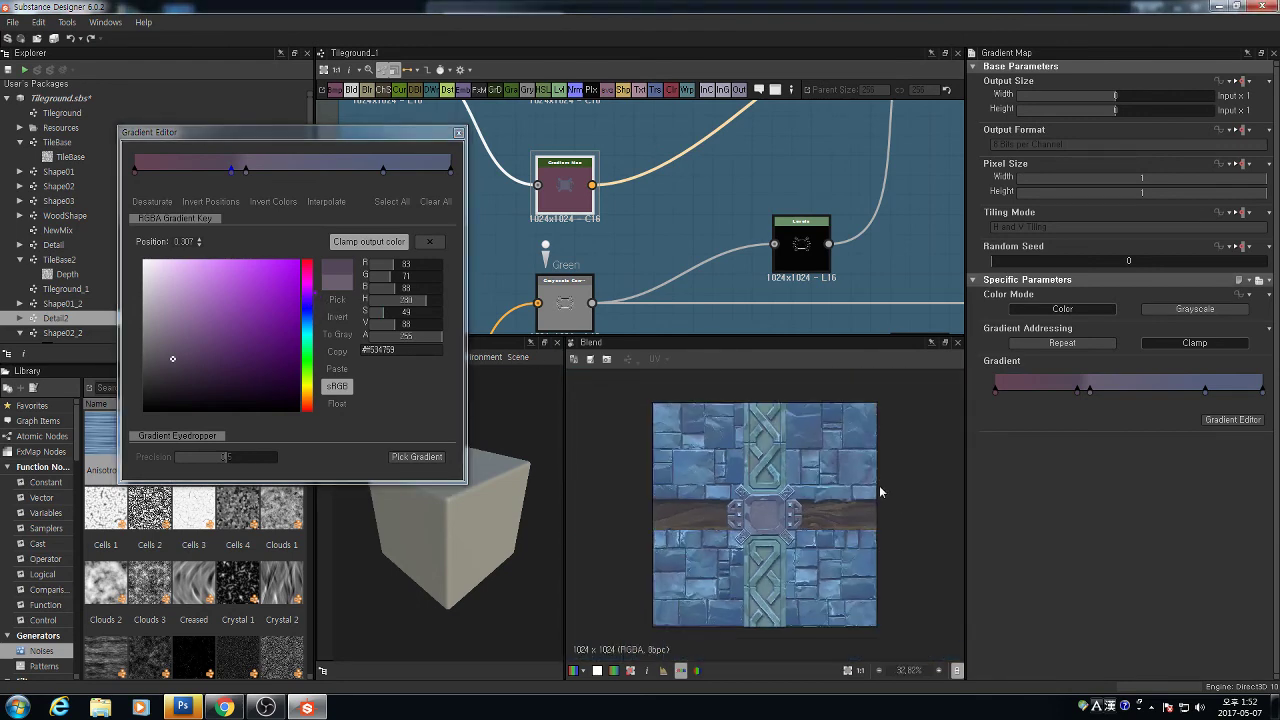
{"action": "scroll", "coordinate": [875, 410], "scroll_direction": "up", "scroll_amount": 1}
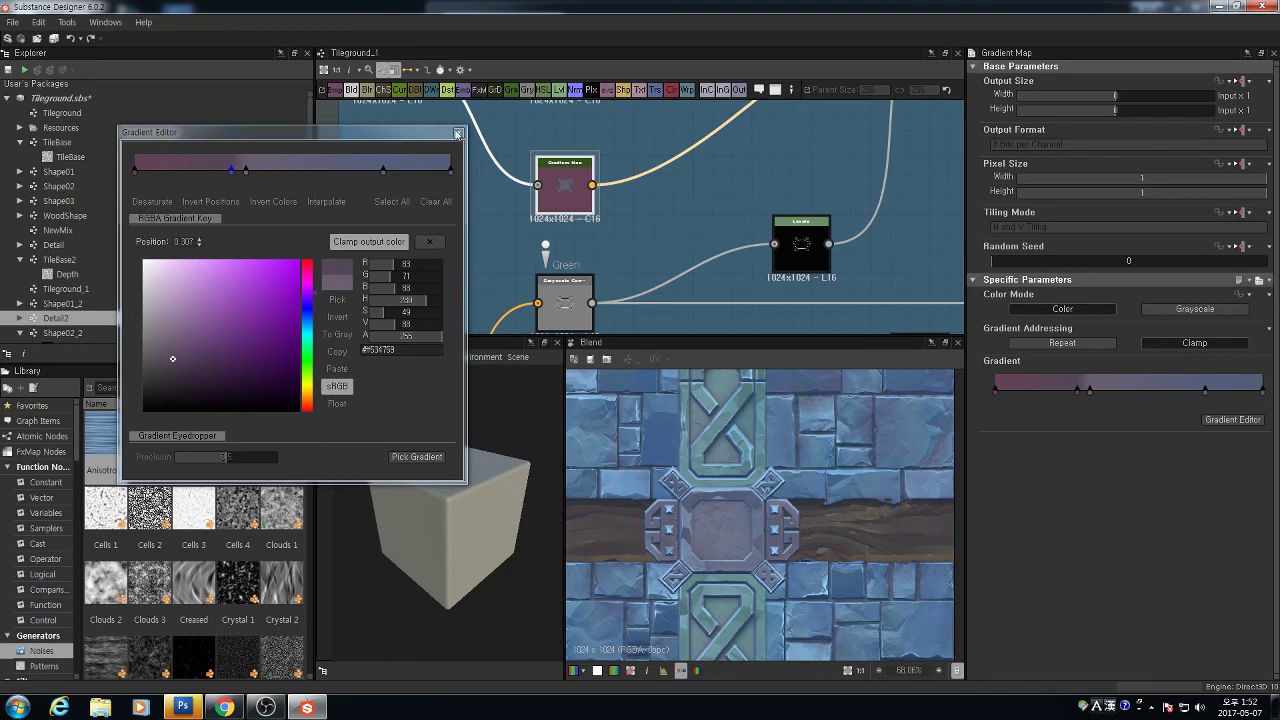
{"action": "left_click", "coordinate": [459, 132]}
Preview the dark blue and plum Gradient Map outputs in the Color_RG frame
{"action": "scroll", "coordinate": [817, 274], "scroll_direction": "down", "scroll_amount": 3}
{"action": "scroll", "coordinate": [852, 480], "scroll_direction": "down", "scroll_amount": 2}
{"action": "scroll", "coordinate": [852, 480], "scroll_direction": "down", "scroll_amount": 1}
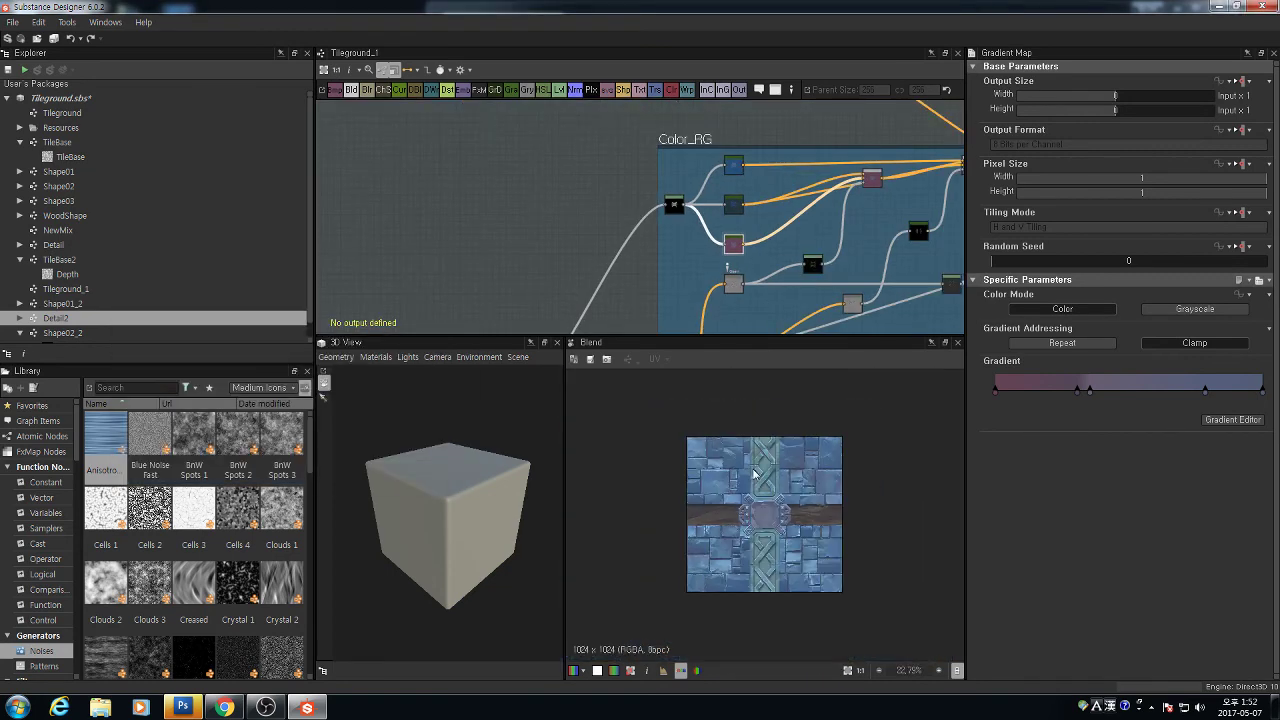
{"action": "scroll", "coordinate": [651, 155], "scroll_direction": "down", "scroll_amount": 5}
{"action": "scroll", "coordinate": [651, 155], "scroll_direction": "up", "scroll_amount": 5}
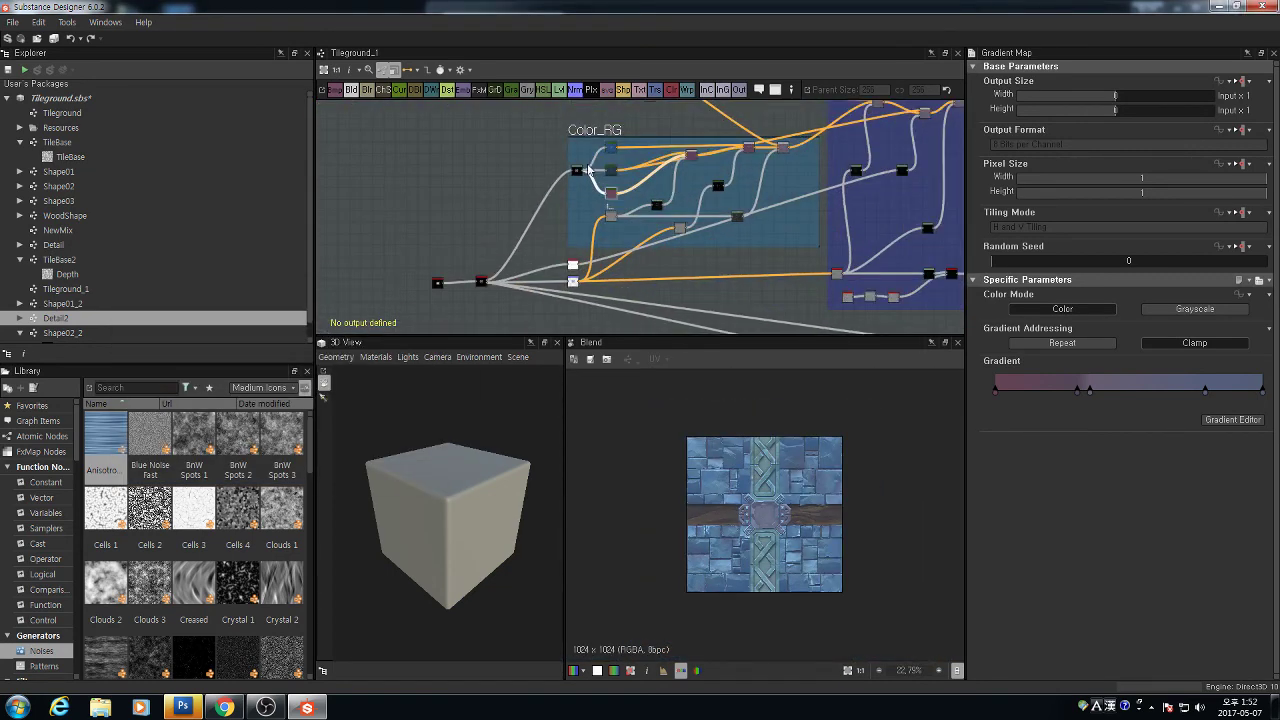
{"action": "scroll", "coordinate": [615, 160], "scroll_direction": "up", "scroll_amount": 5}
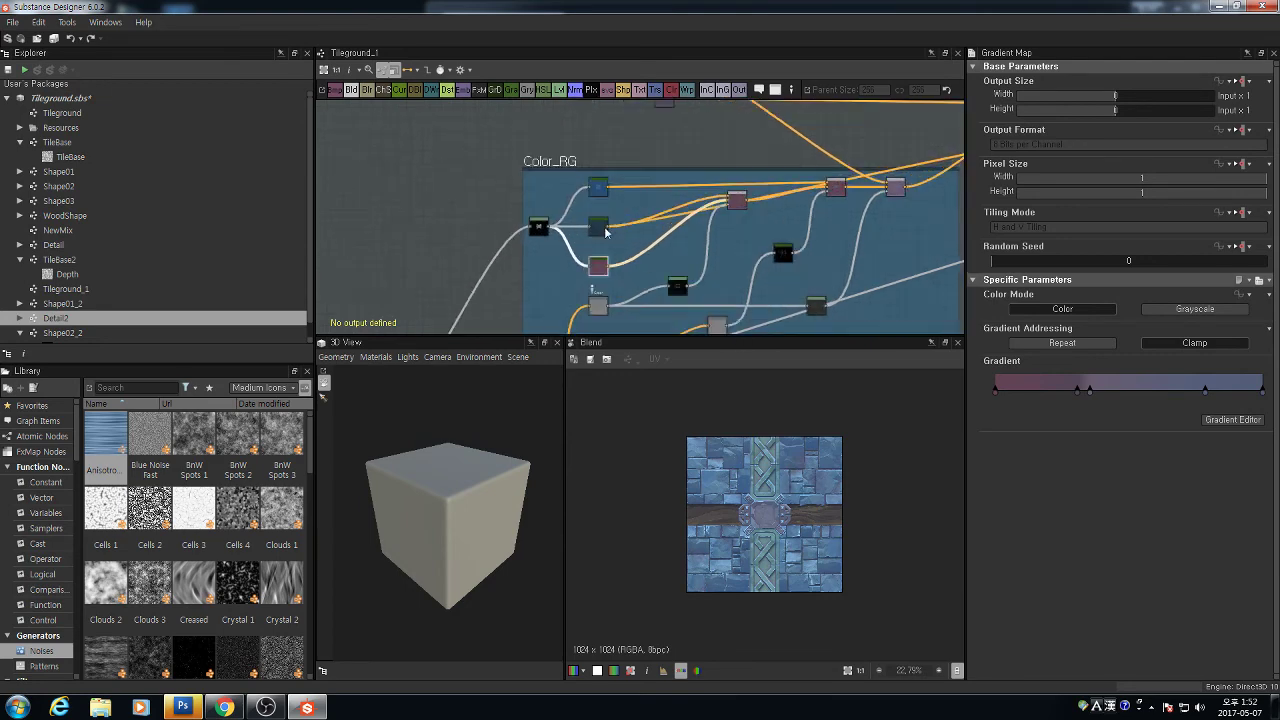
{"action": "double_click", "coordinate": [585, 124]}
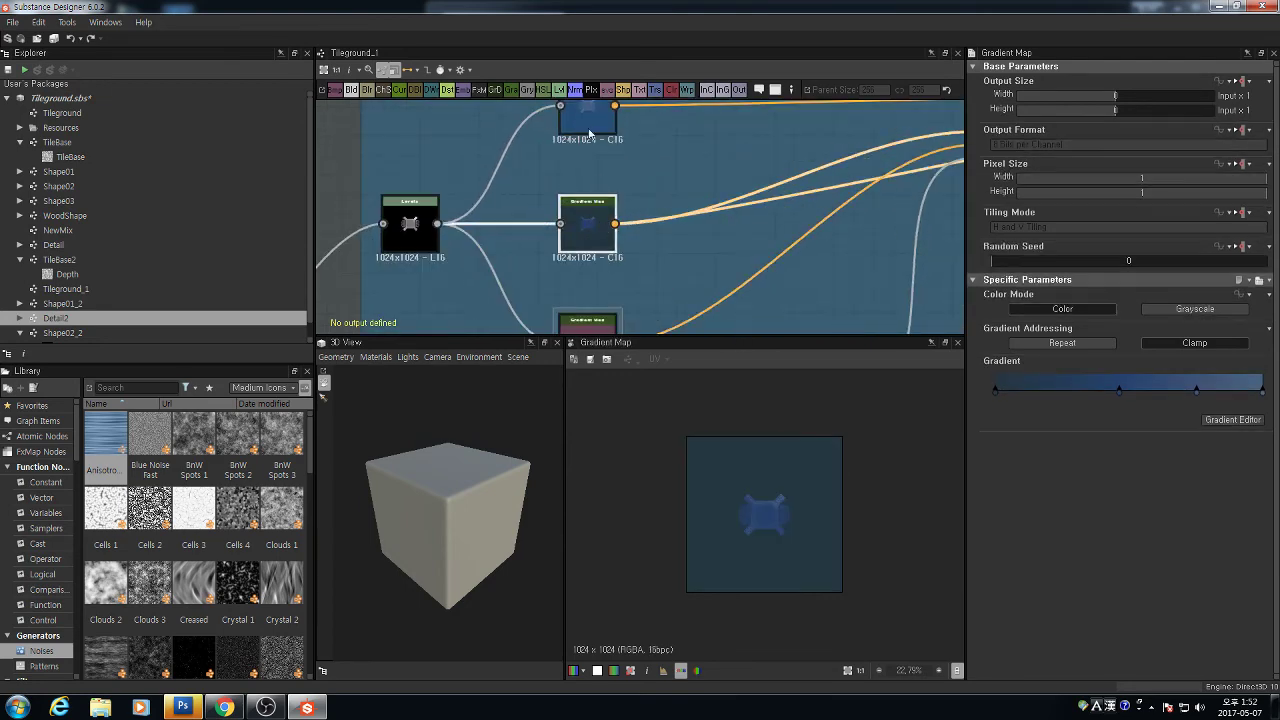
{"action": "double_click", "coordinate": [599, 214]}
{"action": "double_click", "coordinate": [594, 330]}
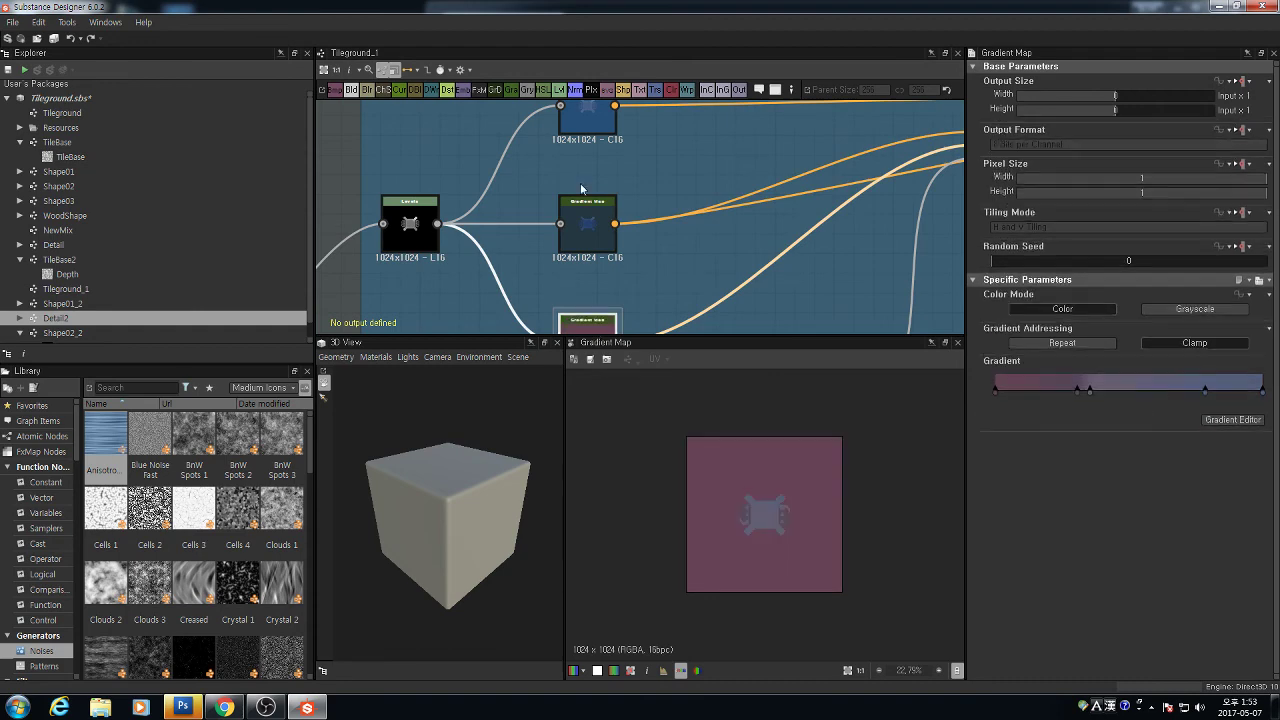
{"action": "left_click", "coordinate": [586, 220]}
Preview the light blue Gradient Map above the Color_RG frame and look over the graph around the SnowMaskAdd frame
{"action": "scroll", "coordinate": [582, 260], "scroll_direction": "down", "scroll_amount": 3}
{"action": "middle_click_drag", "start_coordinate": [636, 176], "coordinate": [609, 262]}
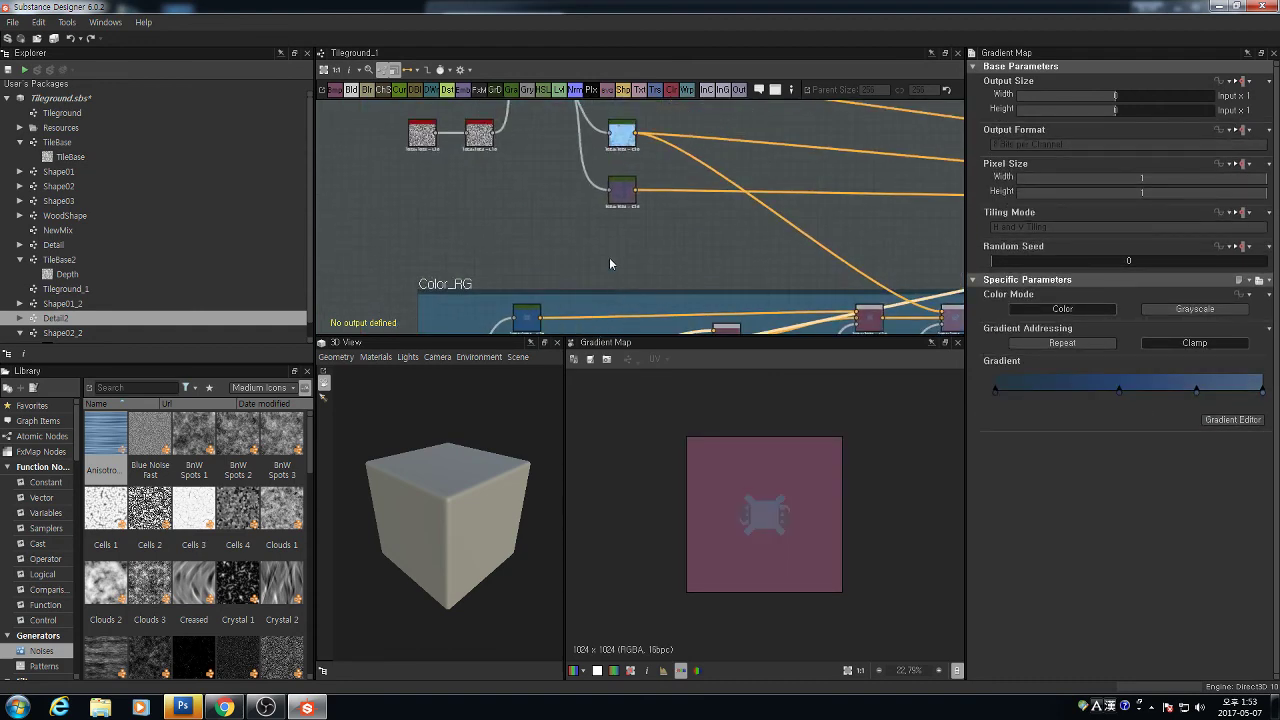
{"action": "double_click", "coordinate": [626, 138]}
{"action": "scroll", "coordinate": [743, 205], "scroll_direction": "down", "scroll_amount": 5}
{"action": "middle_click_drag", "start_coordinate": [743, 205], "coordinate": [726, 237]}
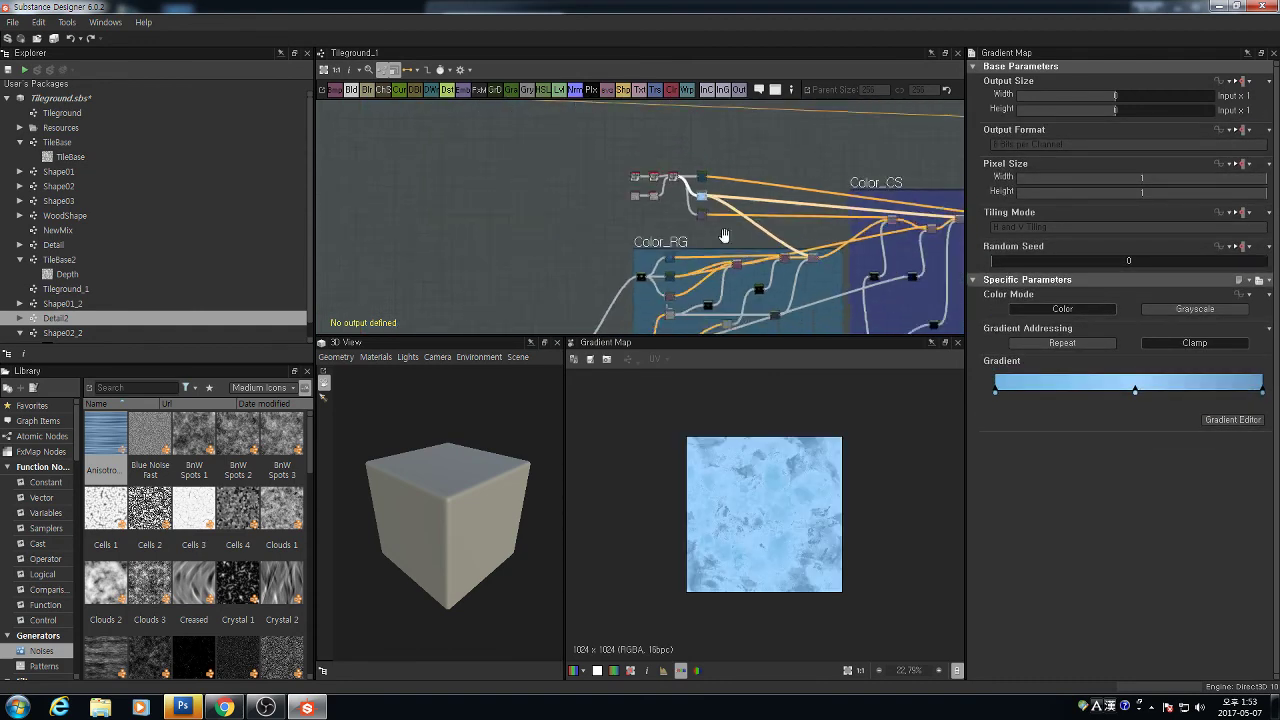
{"action": "scroll", "coordinate": [680, 209], "scroll_direction": "down", "scroll_amount": 5}
{"action": "scroll", "coordinate": [680, 209], "scroll_direction": "up", "scroll_amount": 2}
{"action": "middle_click_drag", "start_coordinate": [880, 262], "coordinate": [594, 129]}
{"action": "scroll", "coordinate": [556, 214], "scroll_direction": "down", "scroll_amount": 1}
{"action": "scroll", "coordinate": [788, 298], "scroll_direction": "up", "scroll_amount": 3}
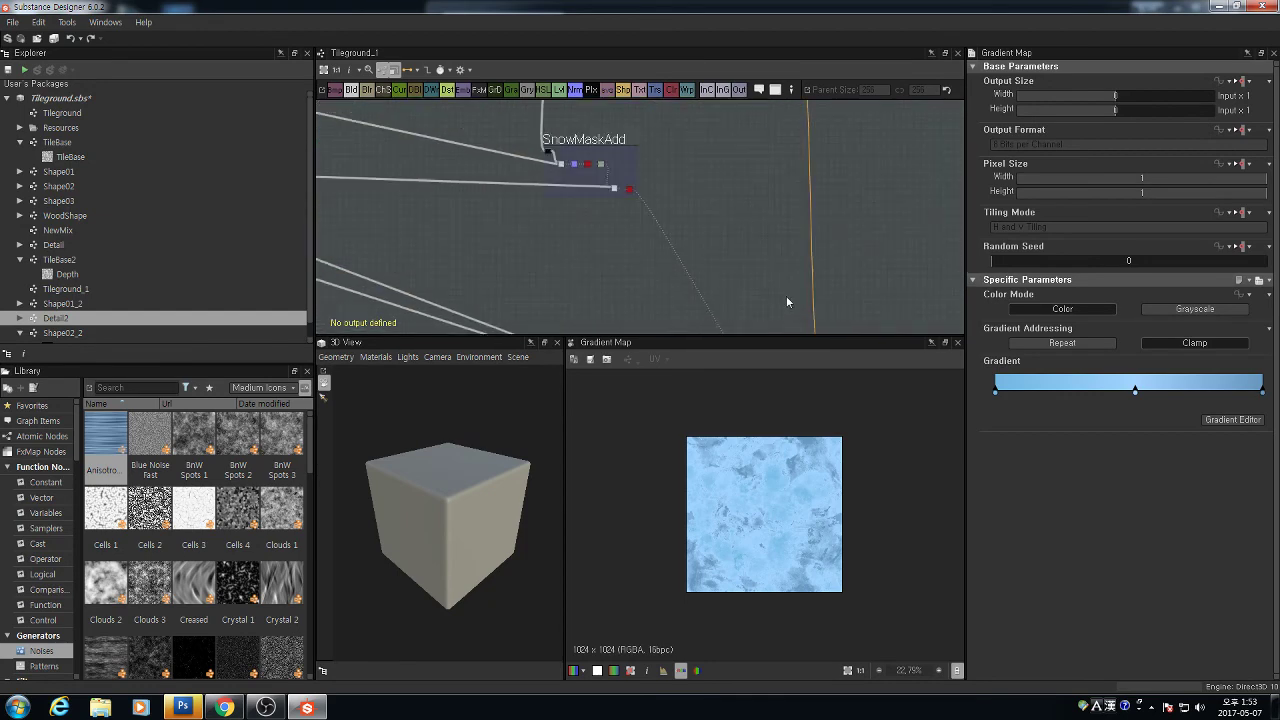
Preview the final Blend node after the Shadow and AddVolume frames and inspect the tile's center ornament up close
{"action": "middle_click_drag", "start_coordinate": [846, 320], "coordinate": [799, 222]}
{"action": "scroll", "coordinate": [814, 178], "scroll_direction": "up", "scroll_amount": 3}
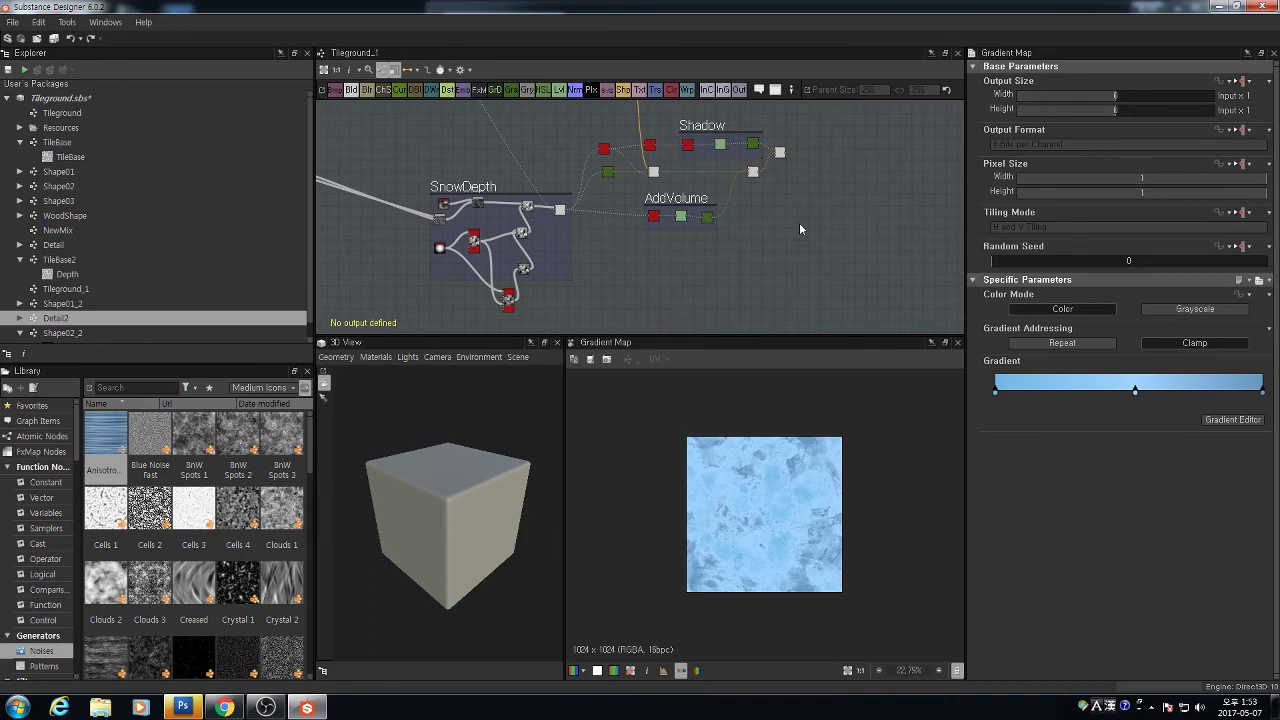
{"action": "scroll", "coordinate": [776, 168], "scroll_direction": "up", "scroll_amount": 3}
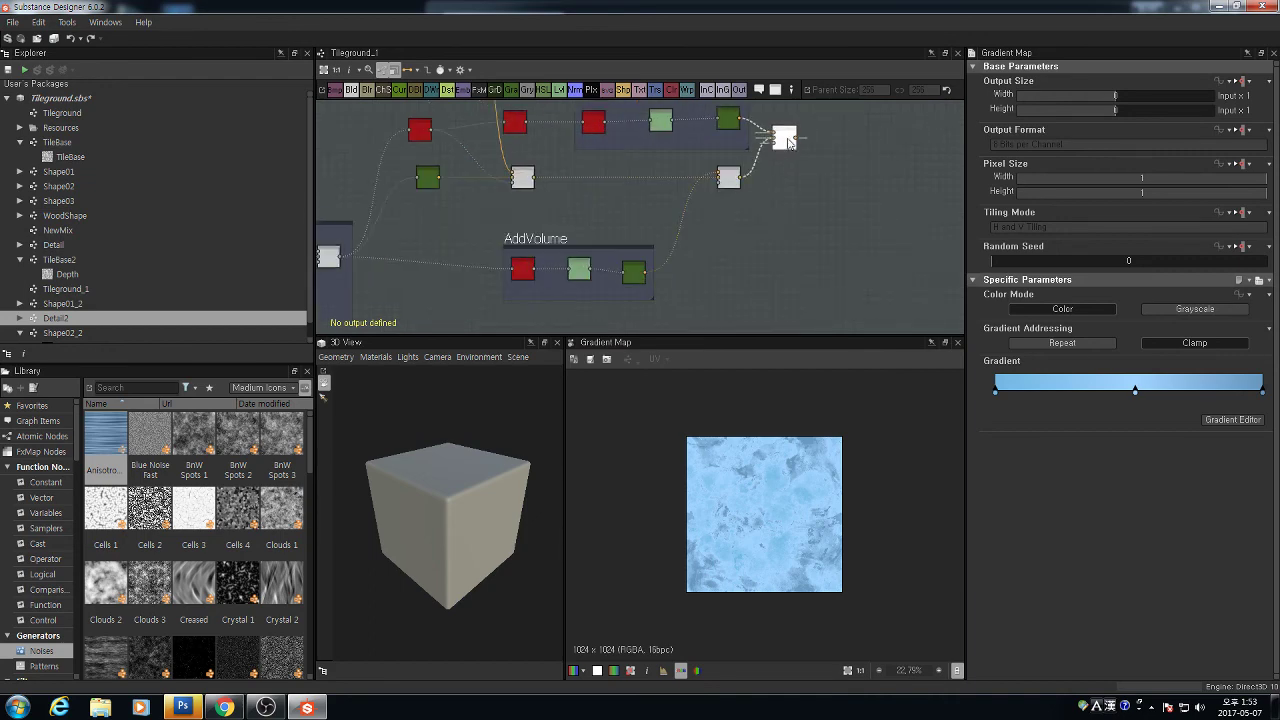
{"action": "left_click", "coordinate": [786, 142]}
{"action": "double_click", "coordinate": [788, 144]}
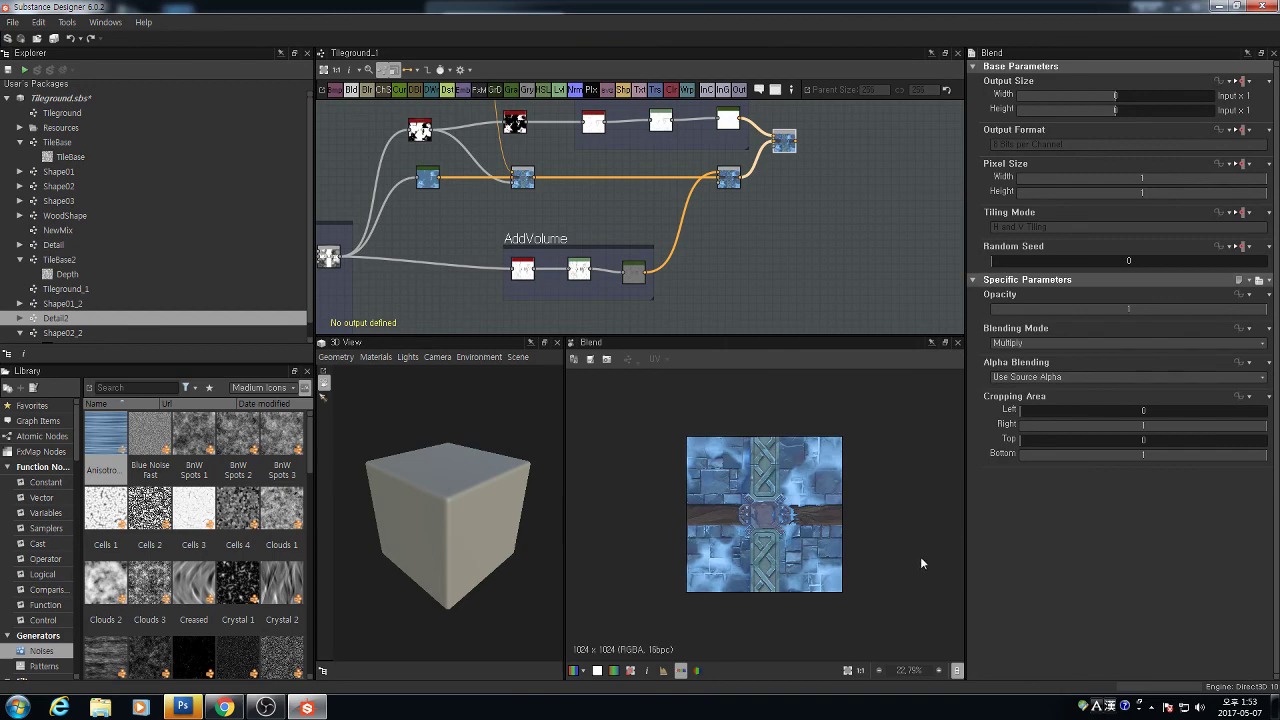
{"action": "scroll", "coordinate": [850, 562], "scroll_direction": "up", "scroll_amount": 4}
{"action": "scroll", "coordinate": [850, 562], "scroll_direction": "up", "scroll_amount": 1}
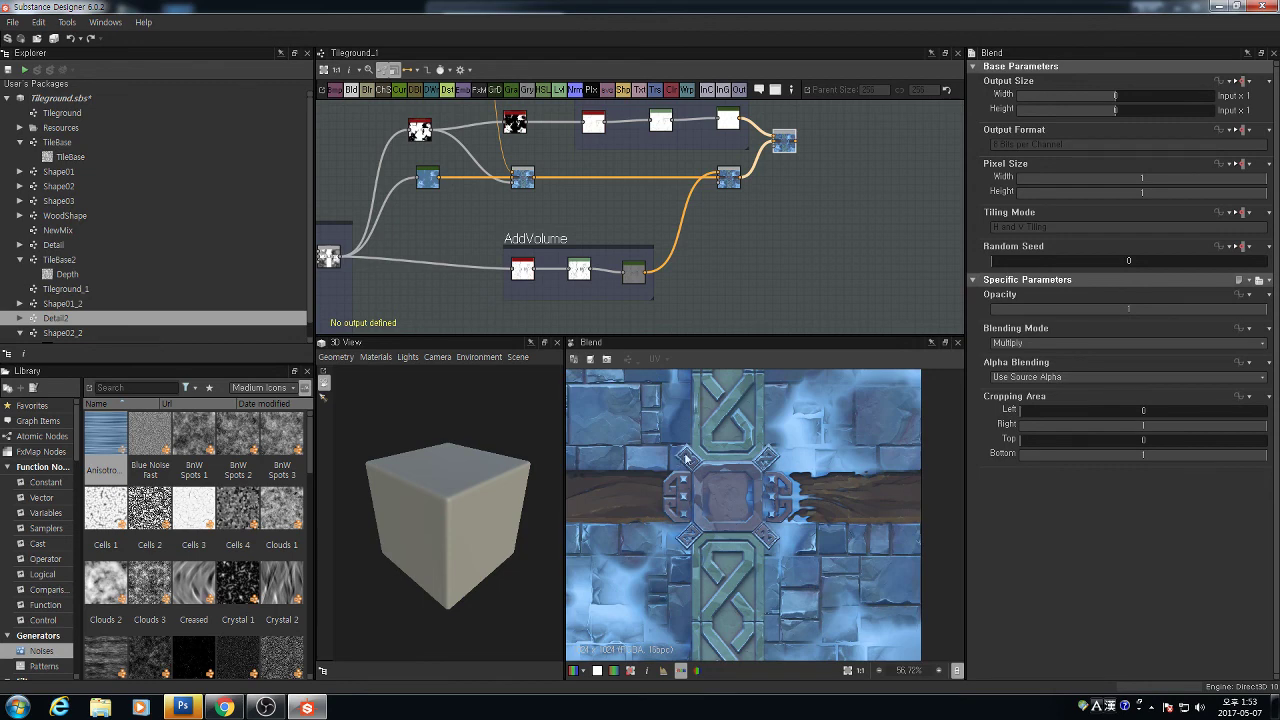
Look over the Color_RG and Color_CS branches of the graph and open the Tileground graph
{"action": "scroll", "coordinate": [645, 180], "scroll_direction": "down", "scroll_amount": 7}
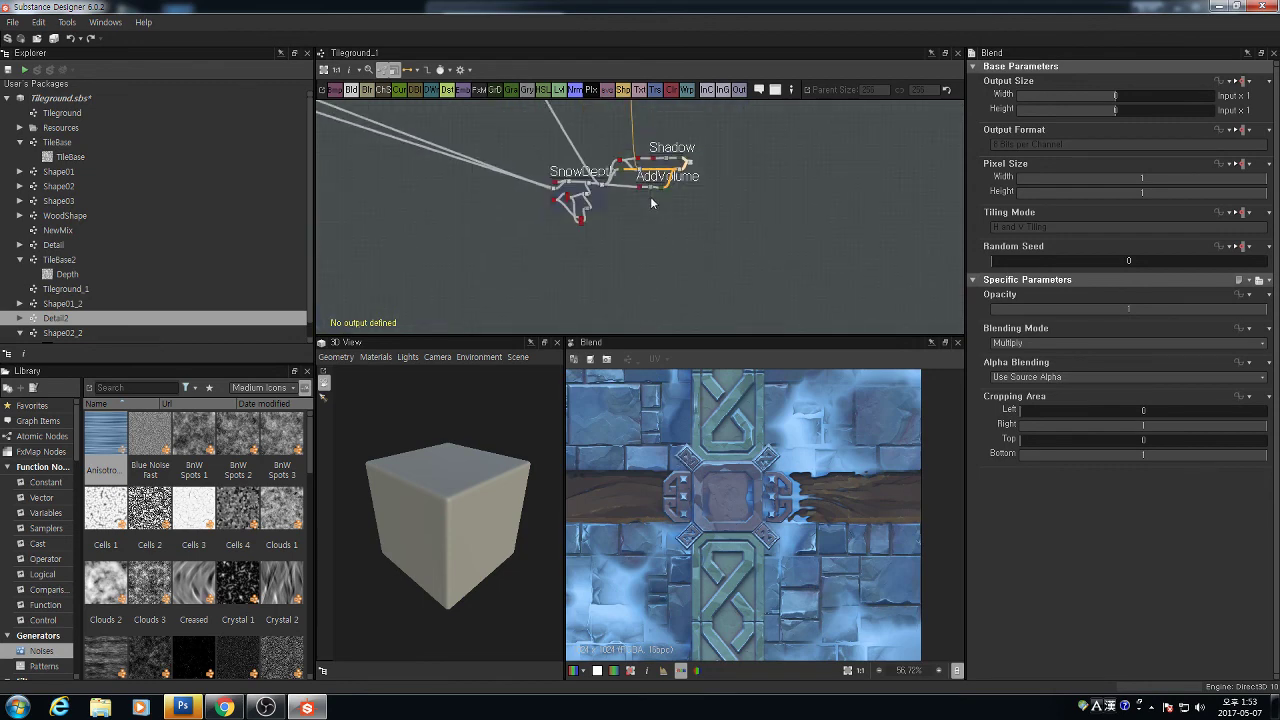
{"action": "middle_click_drag", "start_coordinate": [652, 201], "coordinate": [911, 350]}
{"action": "middle_click_drag", "start_coordinate": [604, 237], "coordinate": [832, 335]}
{"action": "middle_click_drag", "start_coordinate": [658, 240], "coordinate": [771, 256]}
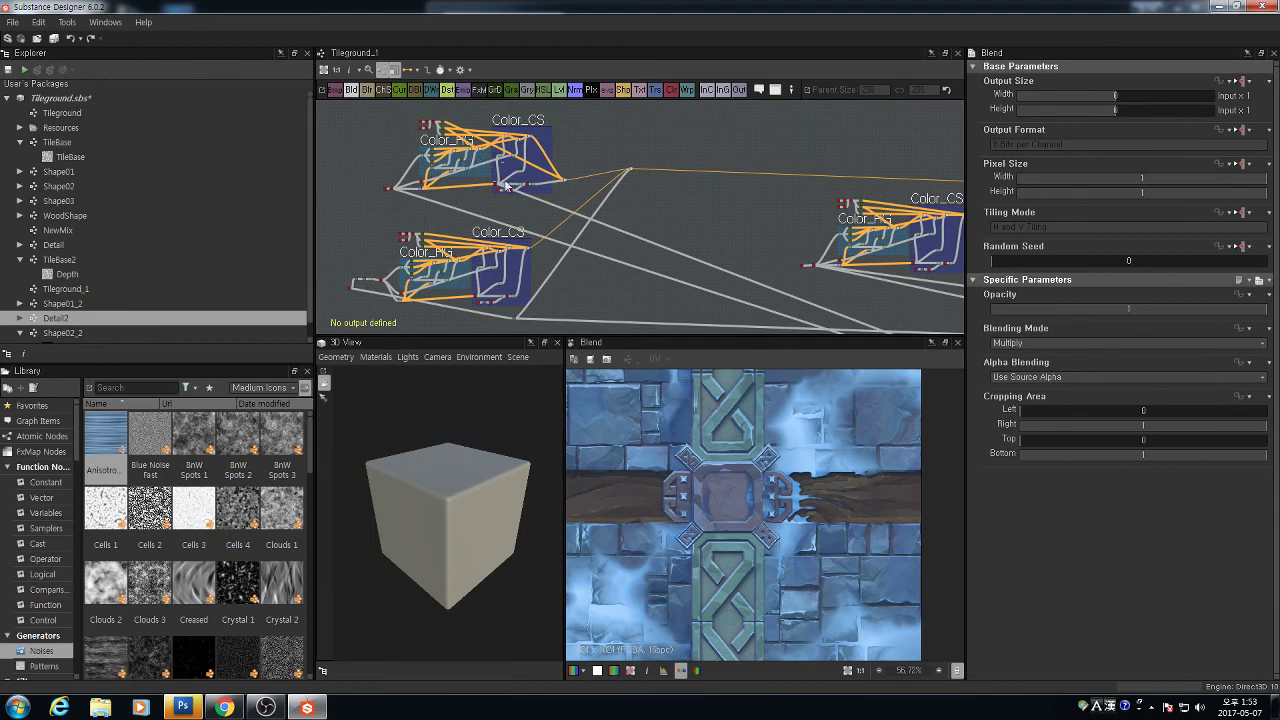
{"action": "middle_click_drag", "start_coordinate": [617, 206], "coordinate": [562, 206]}
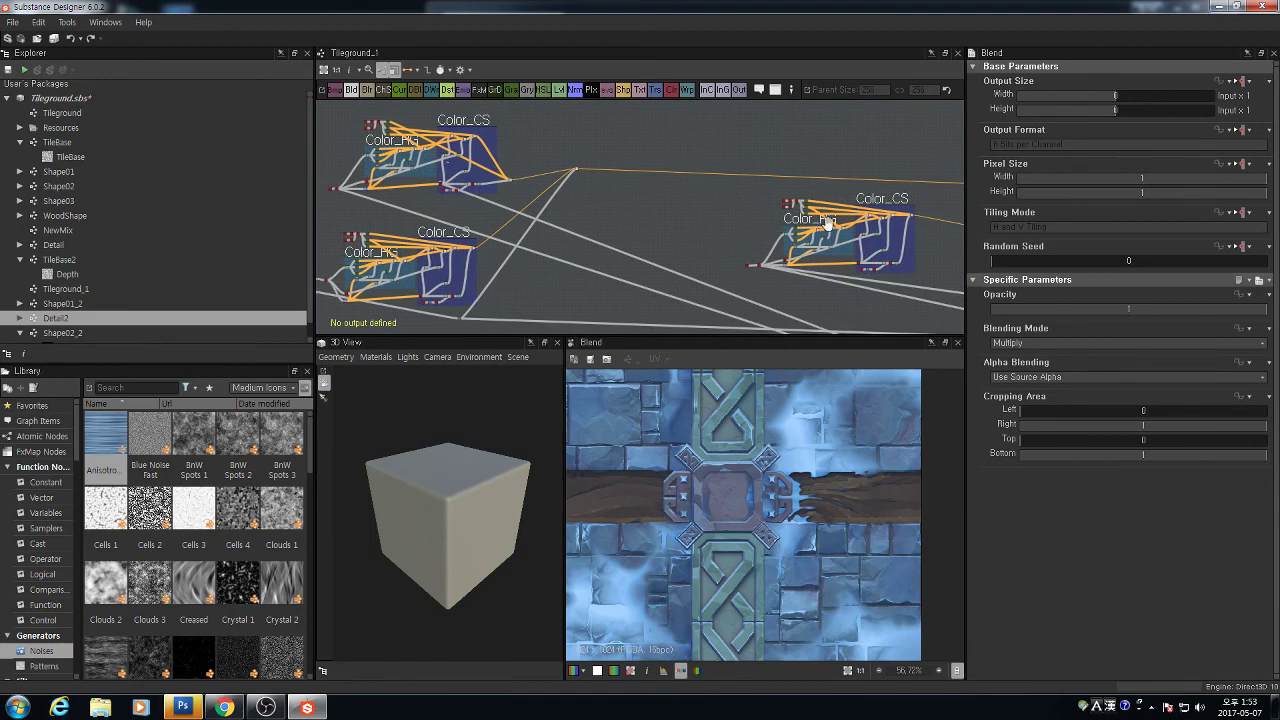
{"action": "left_click", "coordinate": [87, 111]}
{"action": "double_click", "coordinate": [87, 111]}
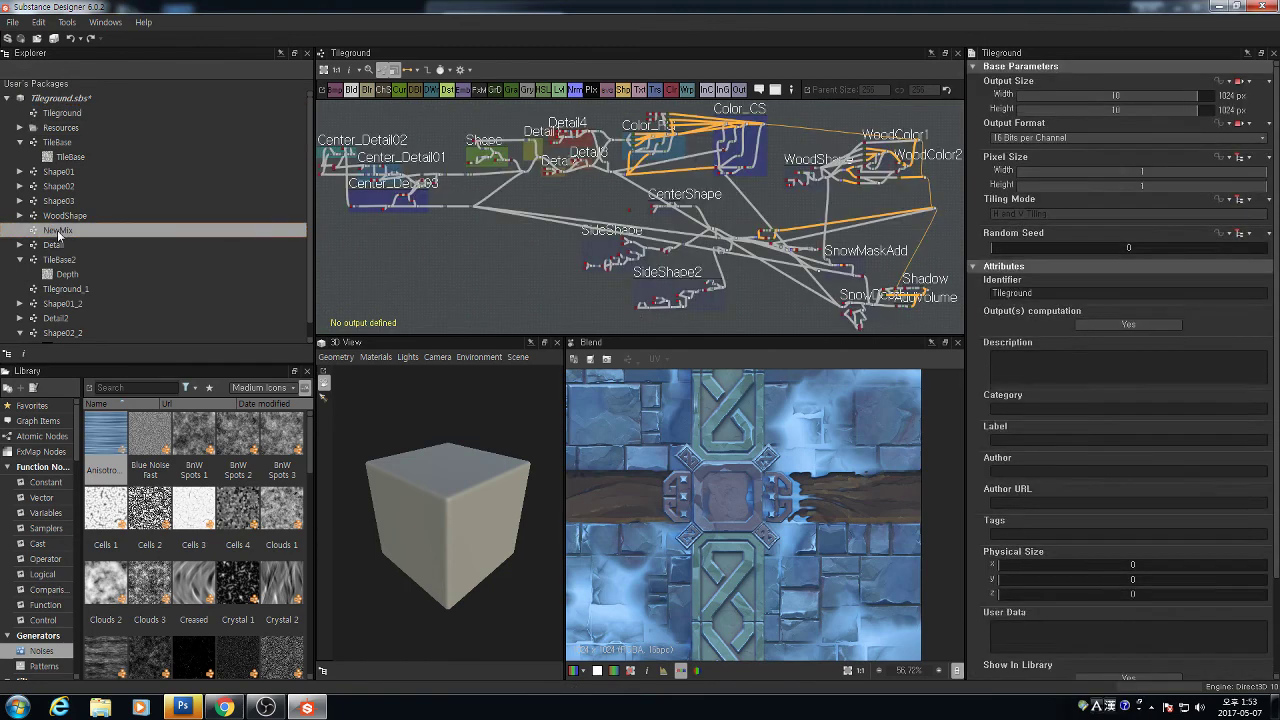
Open the NewMix graph and preview the final Blend node beside its Shadow frame
{"action": "double_click", "coordinate": [58, 231]}
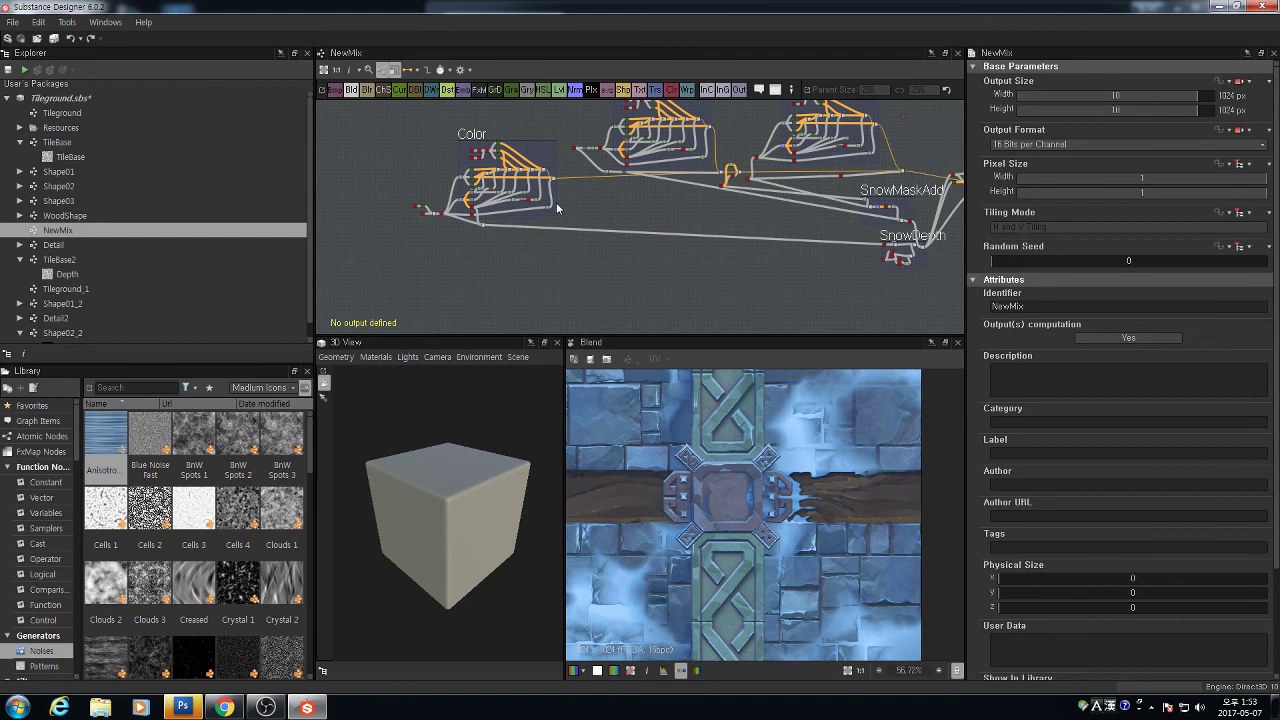
{"action": "middle_click_drag", "start_coordinate": [847, 204], "coordinate": [498, 224]}
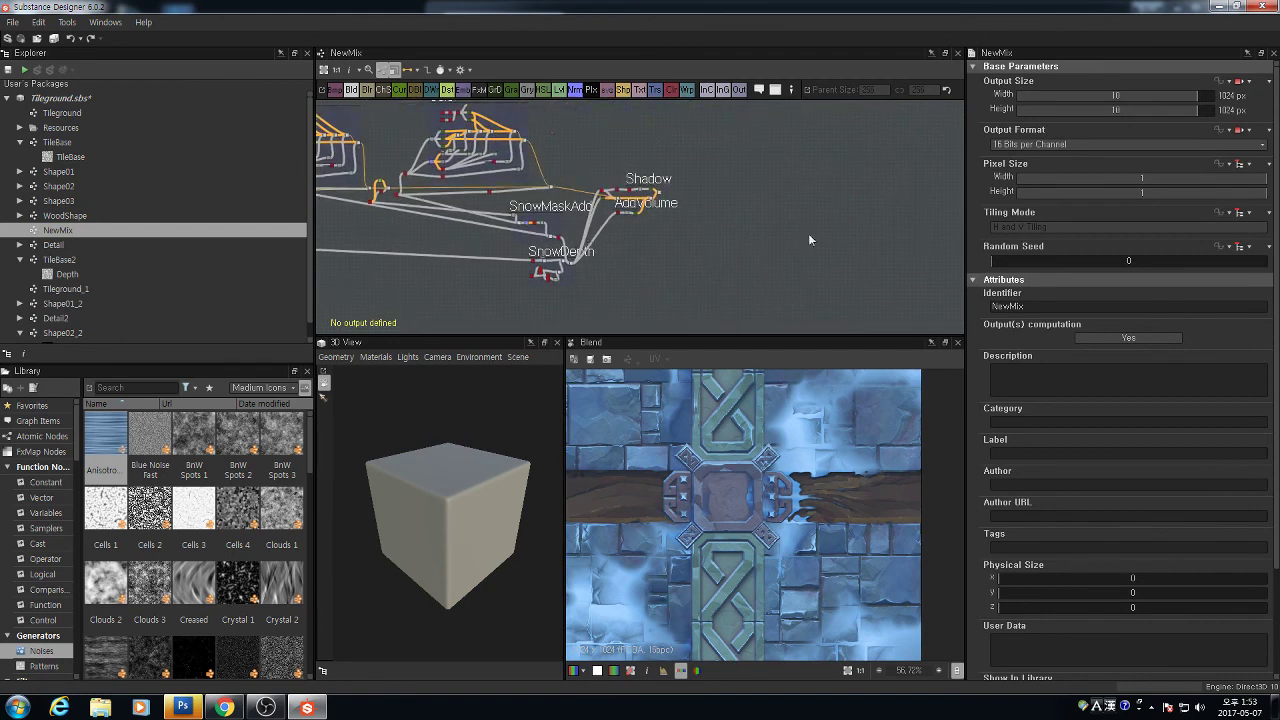
{"action": "scroll", "coordinate": [680, 200], "scroll_direction": "up", "scroll_amount": 5}
{"action": "scroll", "coordinate": [655, 180], "scroll_direction": "up", "scroll_amount": 1}
{"action": "left_click", "coordinate": [595, 131]}
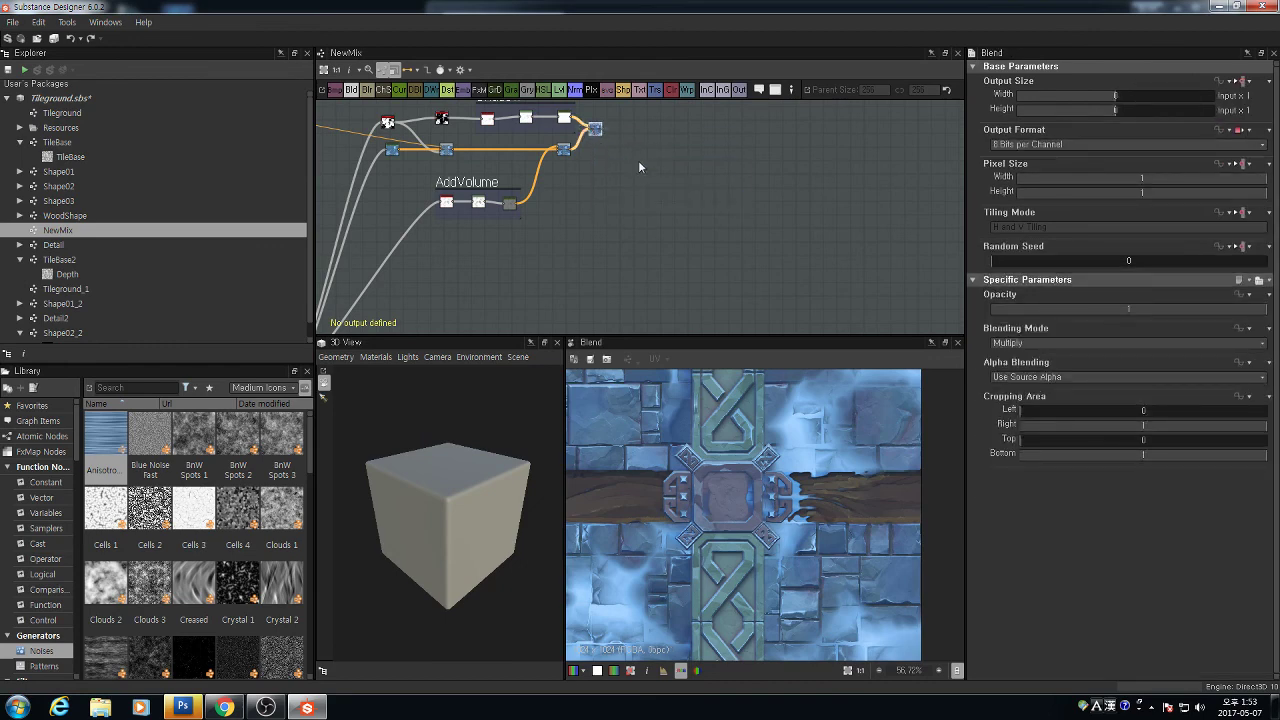
Inspect the whole NewMix tile texture and its final Multiply Blend node with the inputs feeding it
{"action": "middle_click_drag", "start_coordinate": [735, 507], "coordinate": [893, 504]}
{"action": "middle_click_drag", "start_coordinate": [598, 116], "coordinate": [622, 190]}
{"action": "scroll", "coordinate": [620, 185], "scroll_direction": "up", "scroll_amount": 4}
{"action": "scroll", "coordinate": [612, 258], "scroll_direction": "up", "scroll_amount": 4}
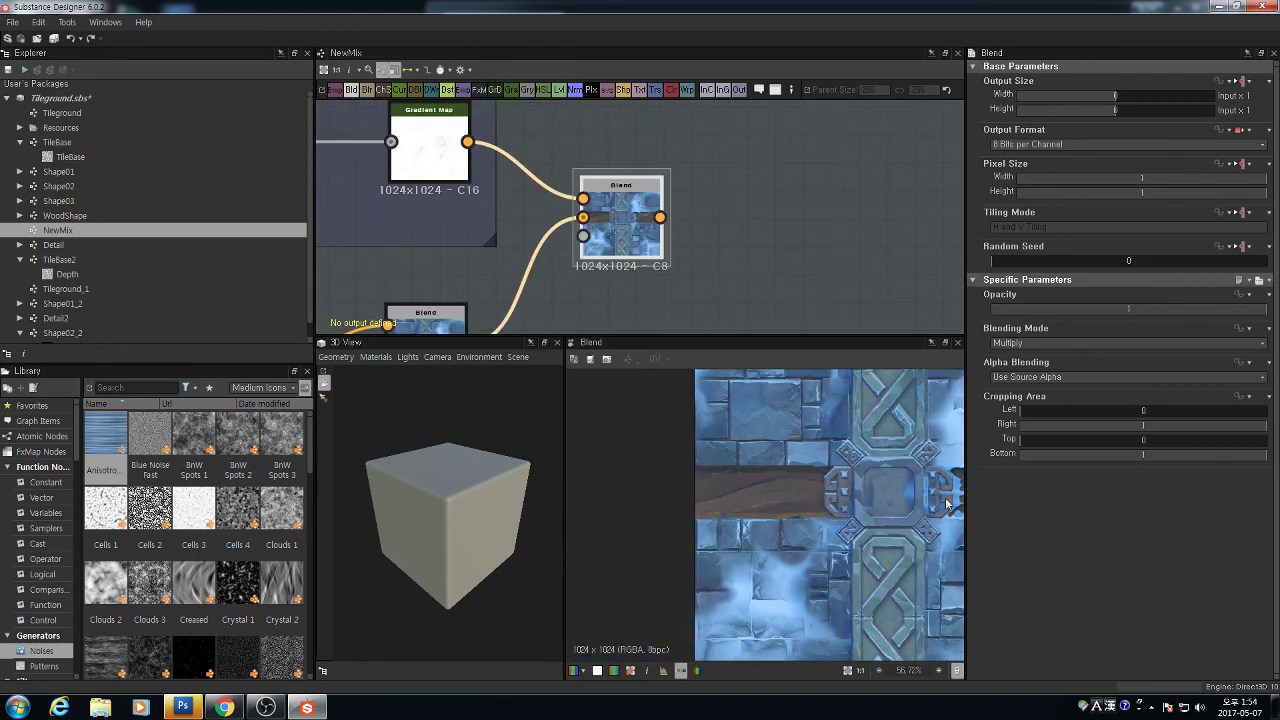
{"action": "scroll", "coordinate": [865, 490], "scroll_direction": "down", "scroll_amount": 5}
{"action": "scroll", "coordinate": [810, 504], "scroll_direction": "up", "scroll_amount": 4}
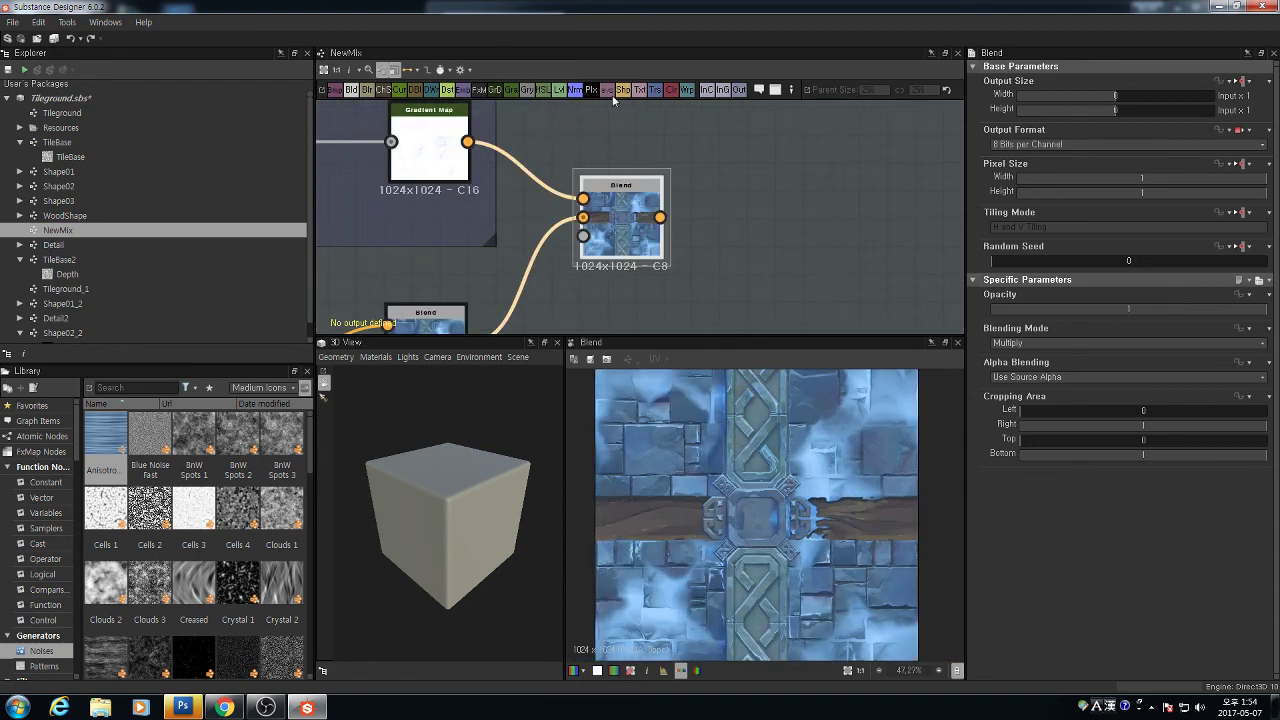
{"action": "scroll", "coordinate": [614, 210], "scroll_direction": "down", "scroll_amount": 4}
{"action": "middle_click_drag", "start_coordinate": [604, 214], "coordinate": [770, 200]}
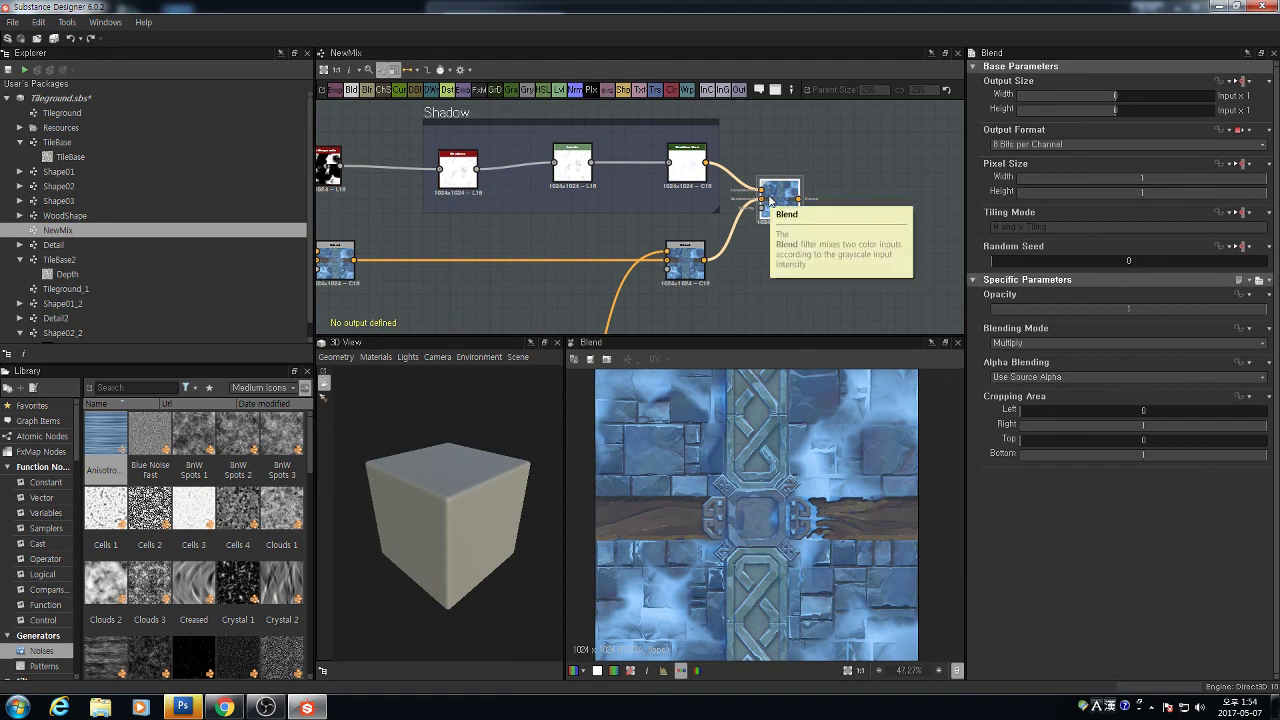
{"action": "left_click", "coordinate": [769, 199]}
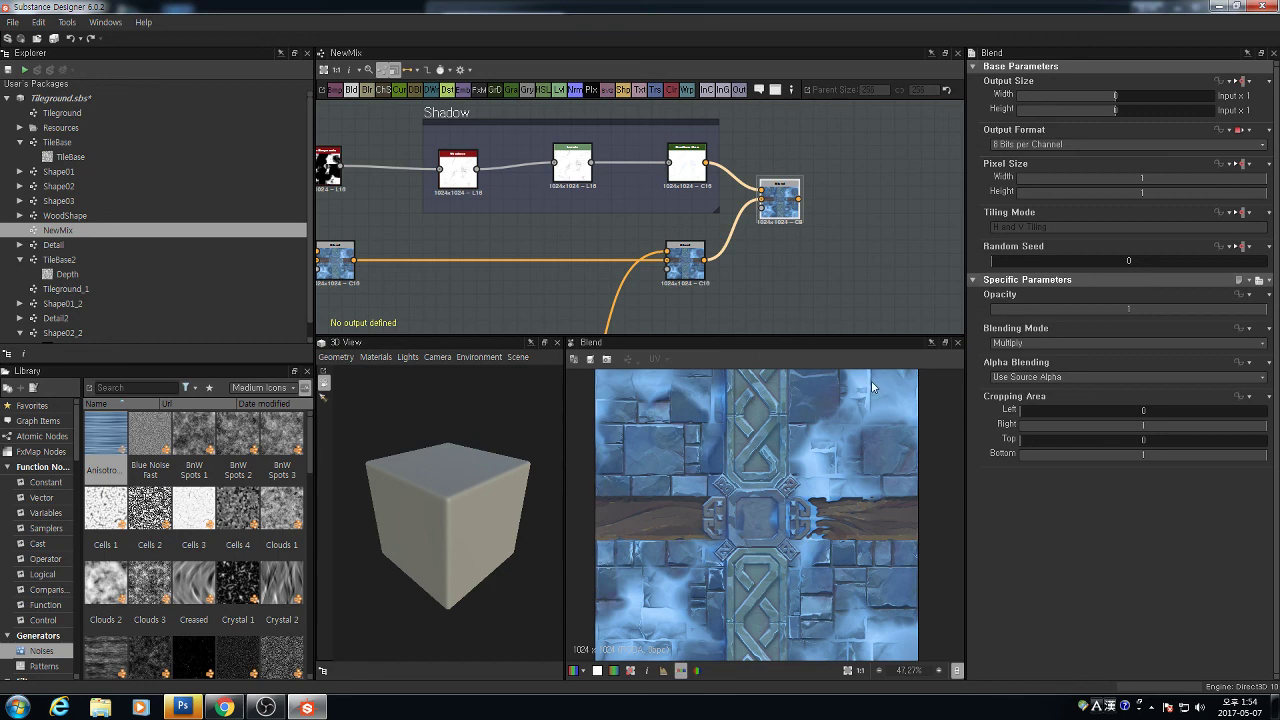
Examine the three Color frames in NewMix and how their outputs are blended together
{"action": "scroll", "coordinate": [770, 299], "scroll_direction": "down", "scroll_amount": 8}
{"action": "middle_click_drag", "start_coordinate": [770, 299], "coordinate": [919, 260]}
{"action": "scroll", "coordinate": [752, 235], "scroll_direction": "down", "scroll_amount": 1}
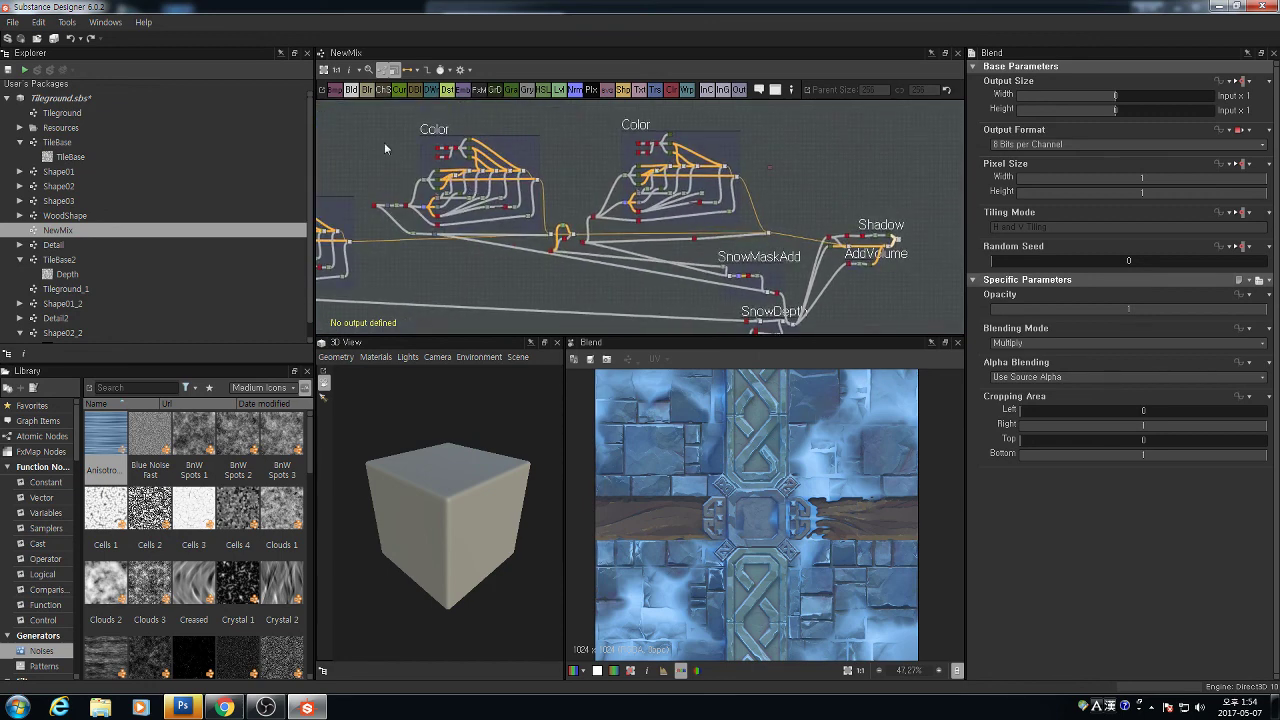
{"action": "middle_click_drag", "start_coordinate": [610, 260], "coordinate": [695, 238]}
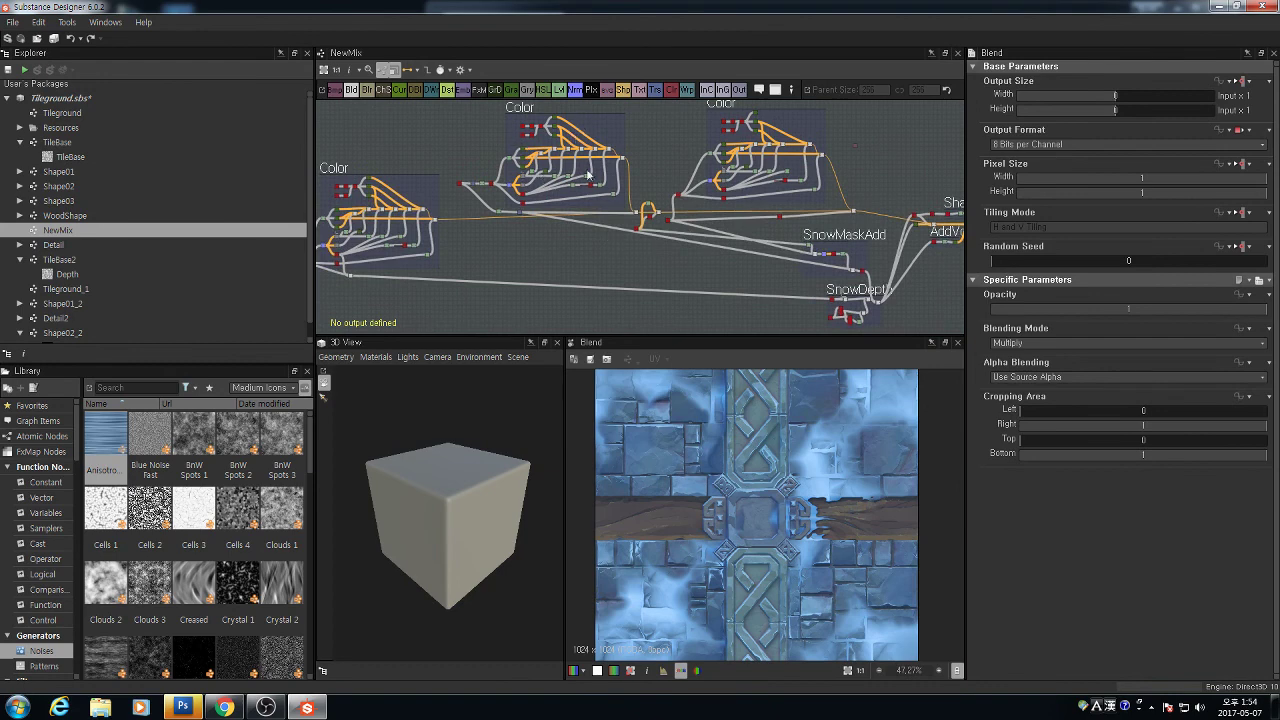
{"action": "scroll", "coordinate": [555, 185], "scroll_direction": "up", "scroll_amount": 4}
{"action": "scroll", "coordinate": [545, 197], "scroll_direction": "down", "scroll_amount": 3}
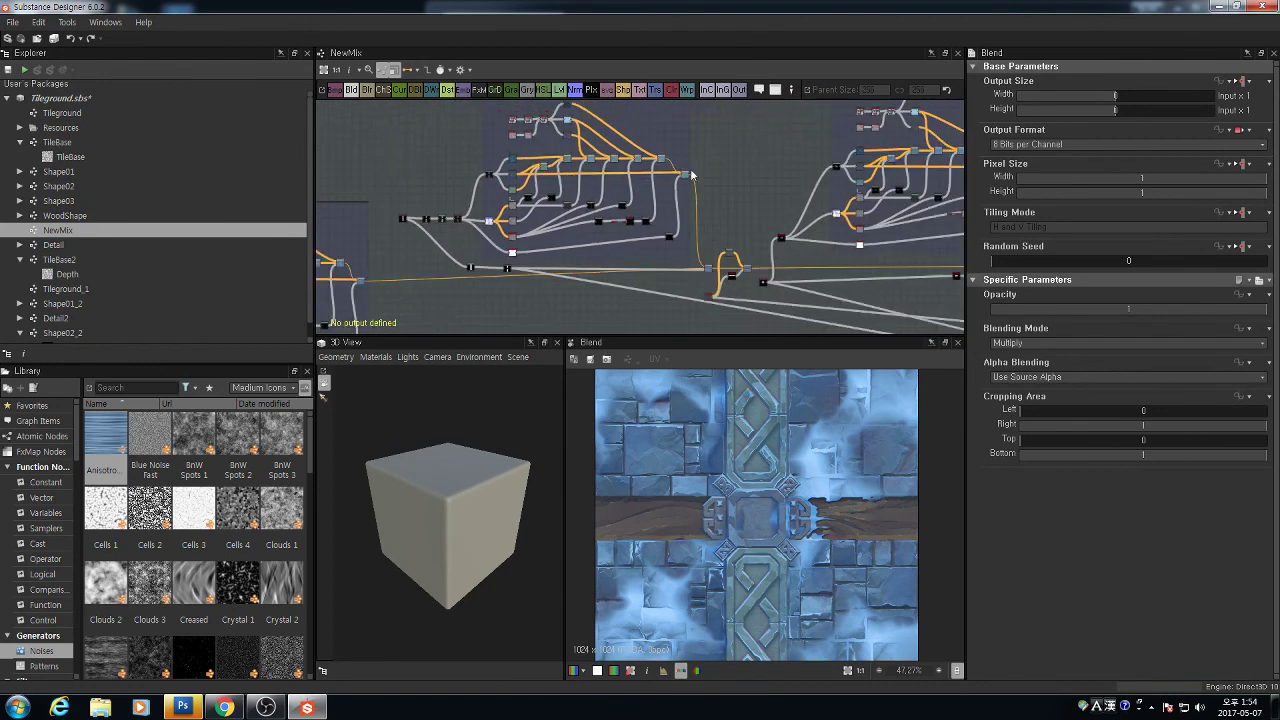
{"action": "middle_click_drag", "start_coordinate": [731, 173], "coordinate": [460, 192]}
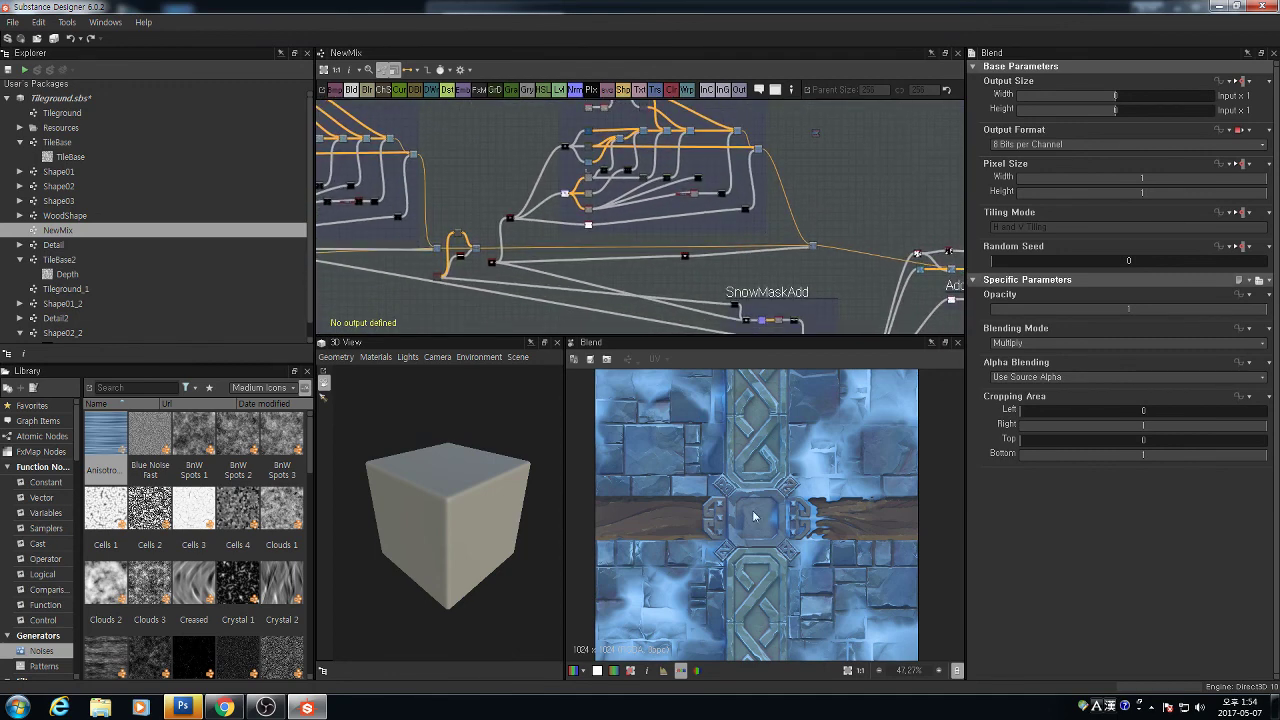
Review the SnowMaskAdd, Shadow and AddVolume frames against the snowy center ornament in the NewMix tile preview
{"action": "scroll", "coordinate": [750, 463], "scroll_direction": "down", "scroll_amount": 2}
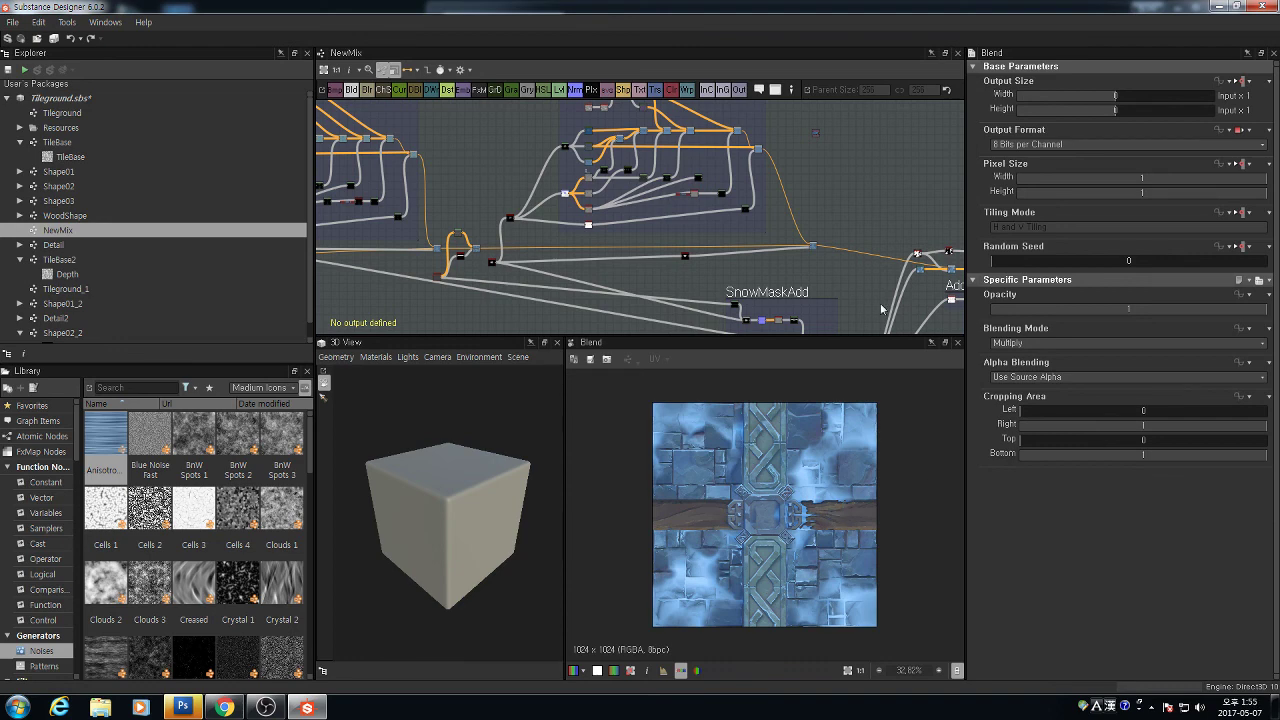
{"action": "middle_click_drag", "start_coordinate": [888, 299], "coordinate": [704, 245]}
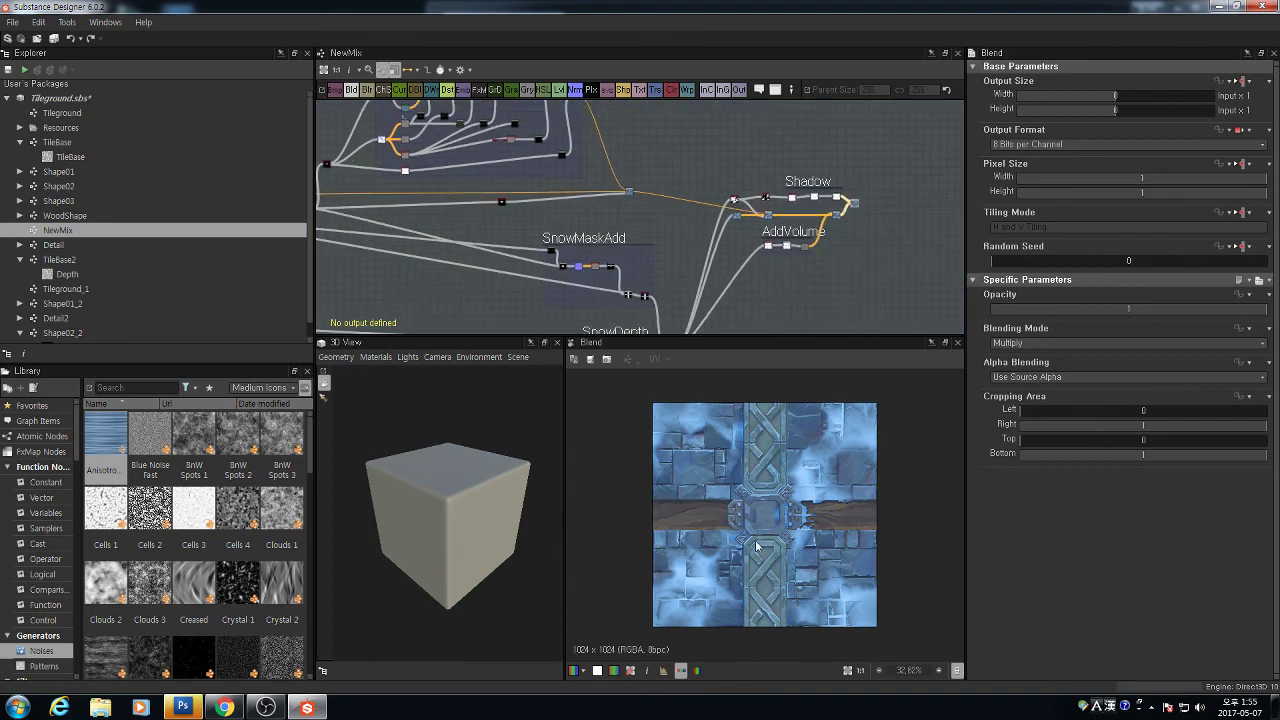
{"action": "scroll", "coordinate": [801, 521], "scroll_direction": "up", "scroll_amount": 3}
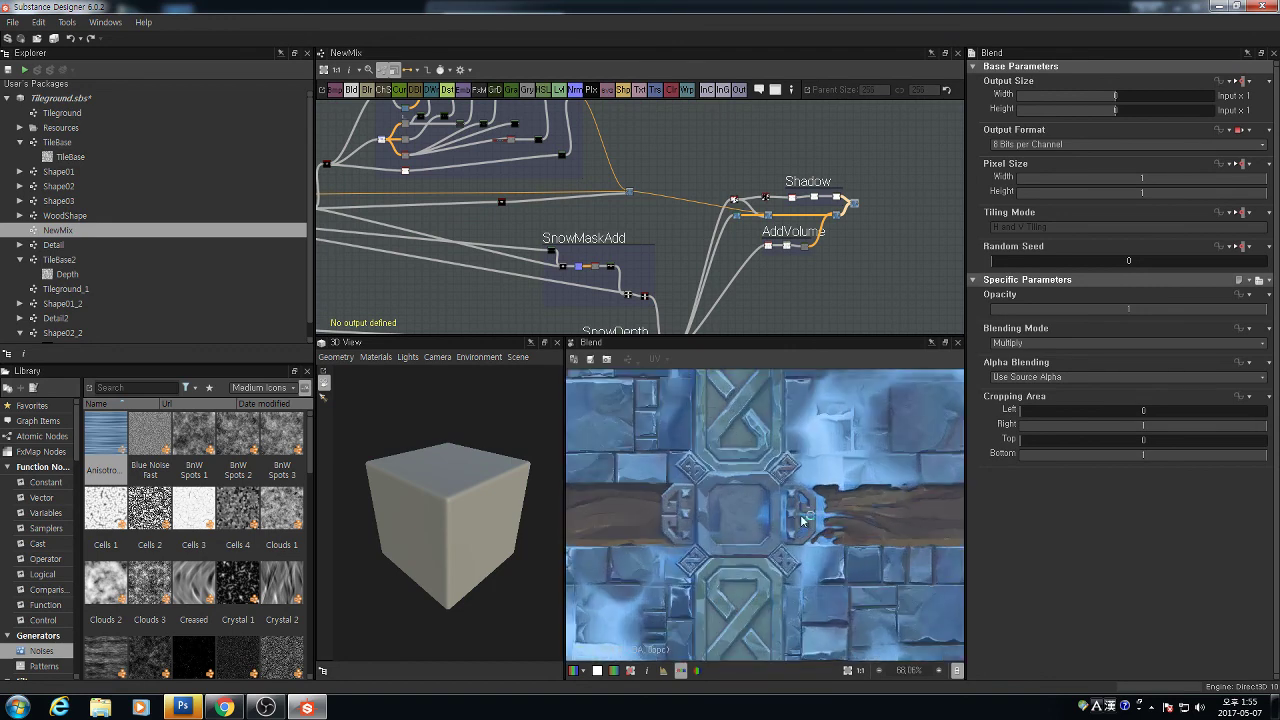
{"action": "left_click", "coordinate": [265, 707]}
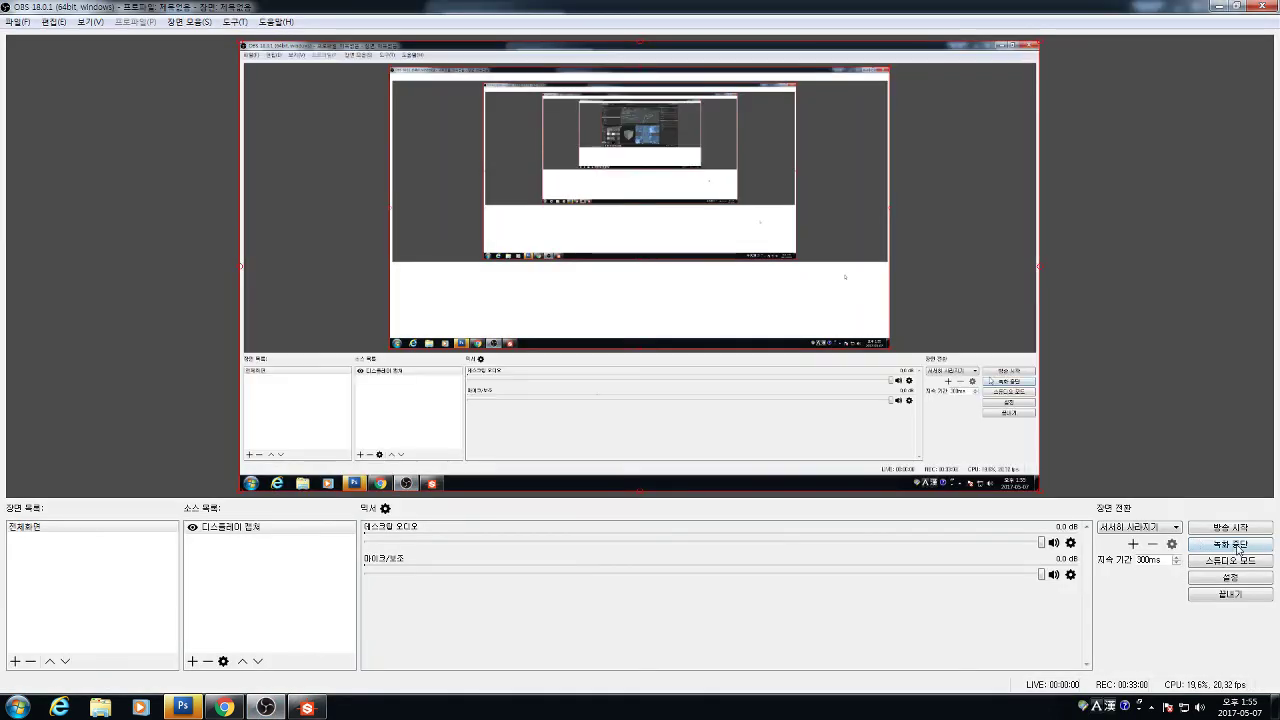